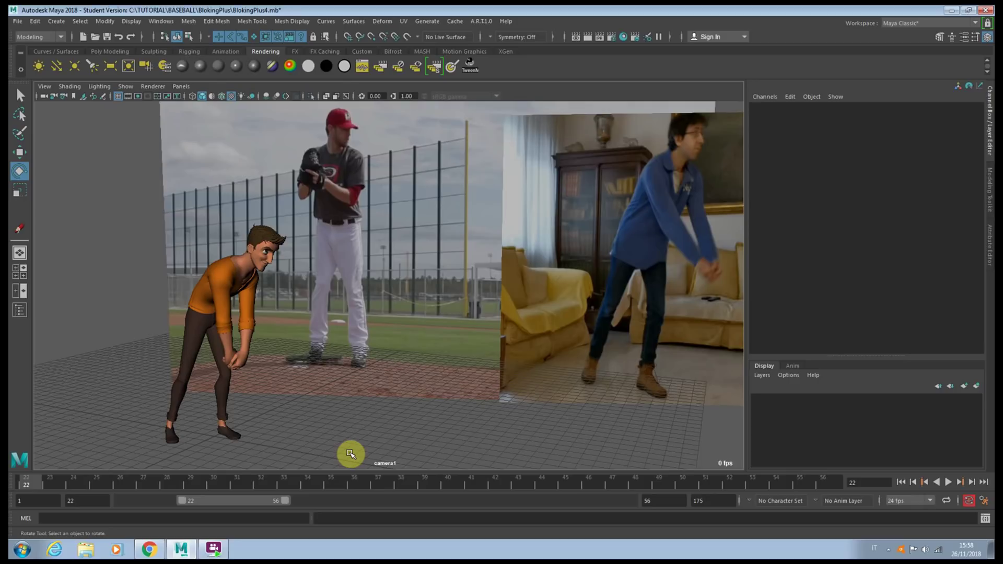
- Review frames 22 to 56 of the character's blocking, the acting video and the pitcher reference with its coloured body markers
{"action": "left_click", "coordinate": [26, 483]}
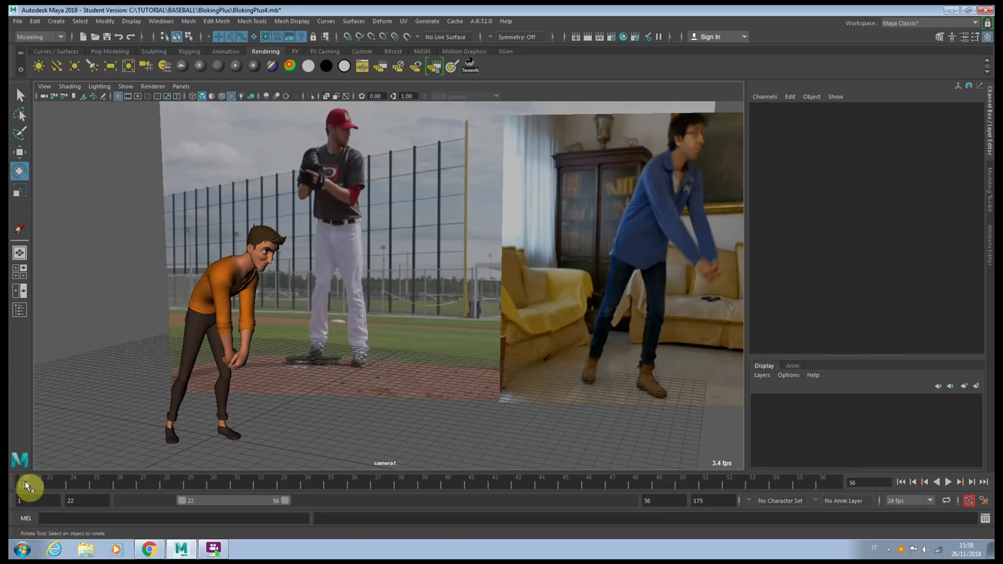
{"action": "left_click_drag", "start_coordinate": [24, 481], "coordinate": [832, 481]}
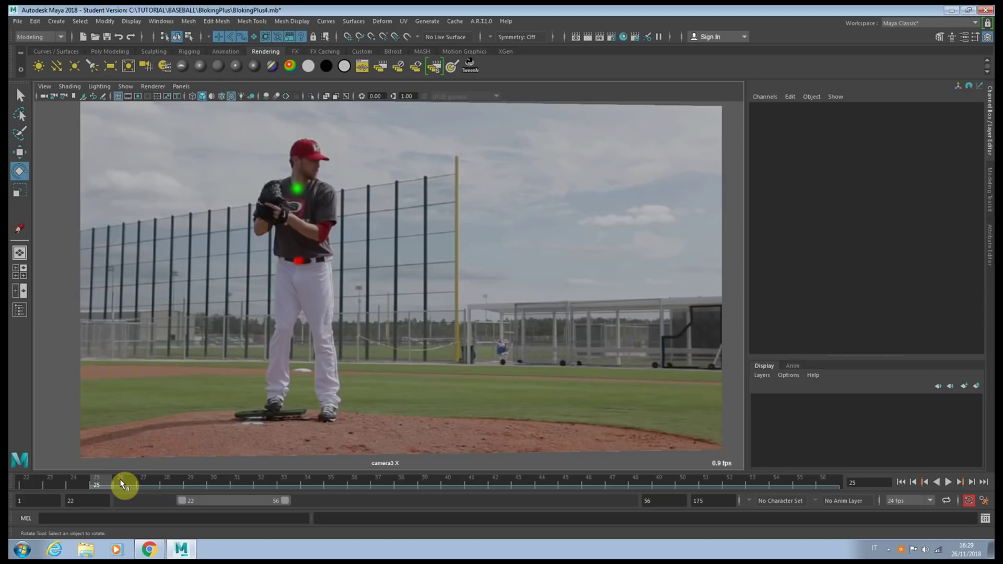
{"action": "left_click_drag", "start_coordinate": [118, 484], "coordinate": [183, 481]}
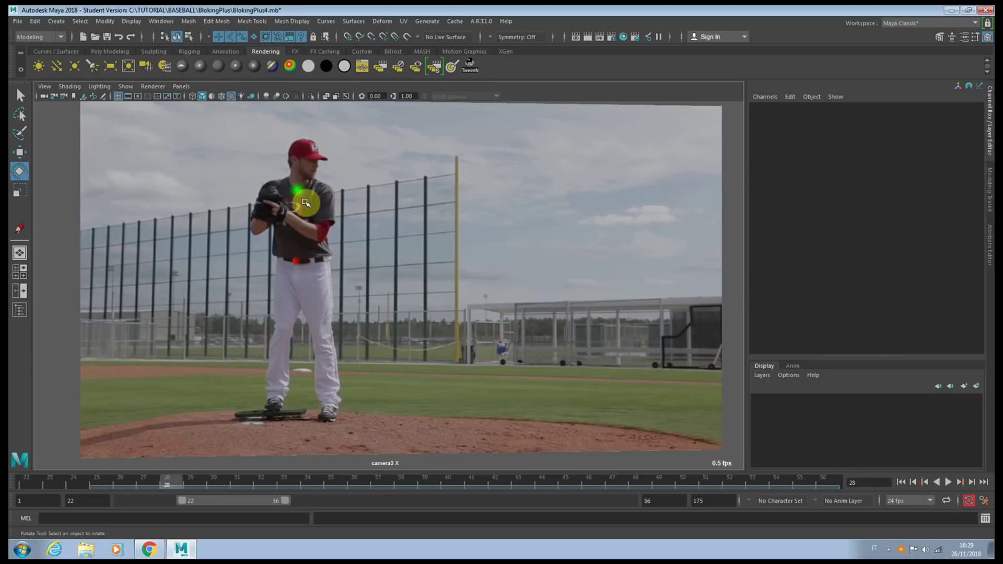
{"action": "left_click_drag", "start_coordinate": [246, 485], "coordinate": [541, 460]}
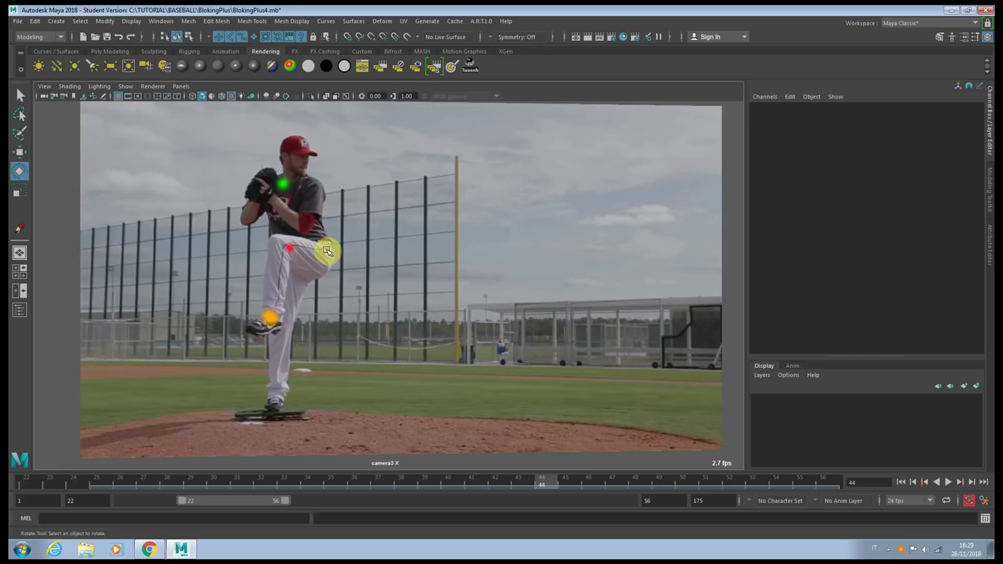
{"action": "mouse_move", "coordinate": [554, 469]}
{"action": "left_mouse_down"}
{"action": "mouse_move", "coordinate": [573, 479]}
{"action": "mouse_move", "coordinate": [828, 483]}
{"action": "left_mouse_up"}
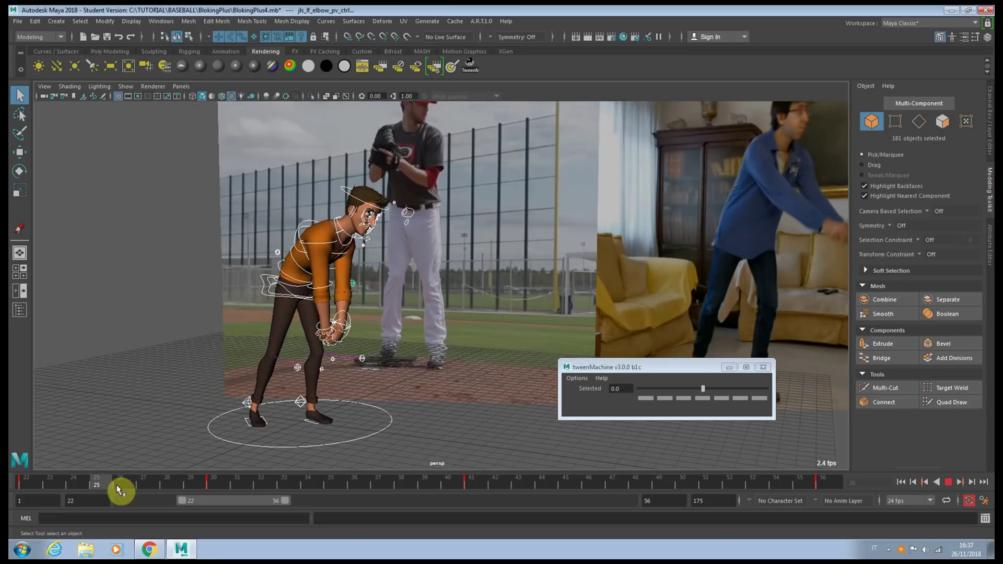
- Key an in-between of all character controls at frame 26 with a tweenMachine bias of -86.2 and compare it with the frame 22 pose
{"action": "left_click", "coordinate": [117, 485]}
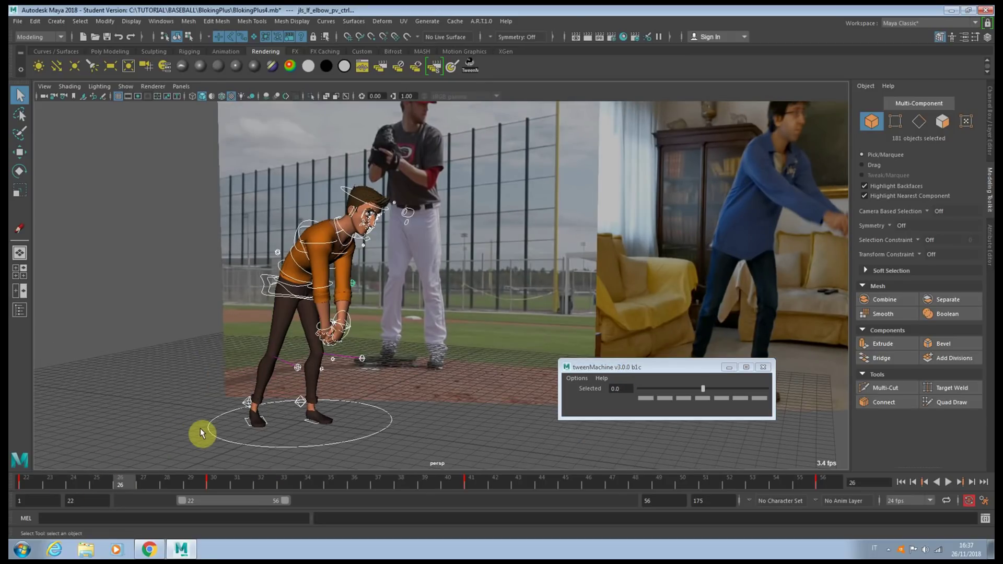
{"action": "key", "text": "alt+v"}
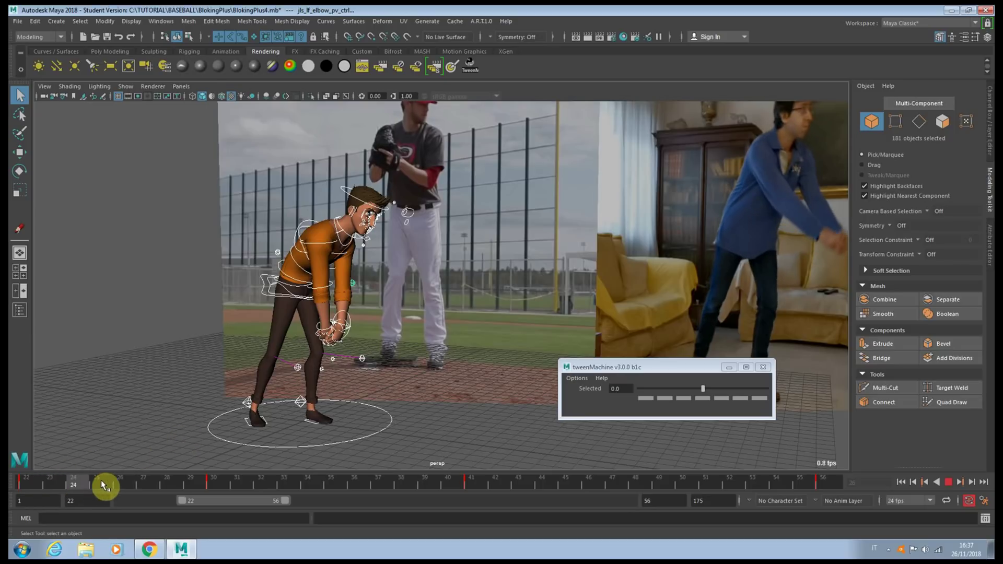
{"action": "key", "text": "alt+v"}
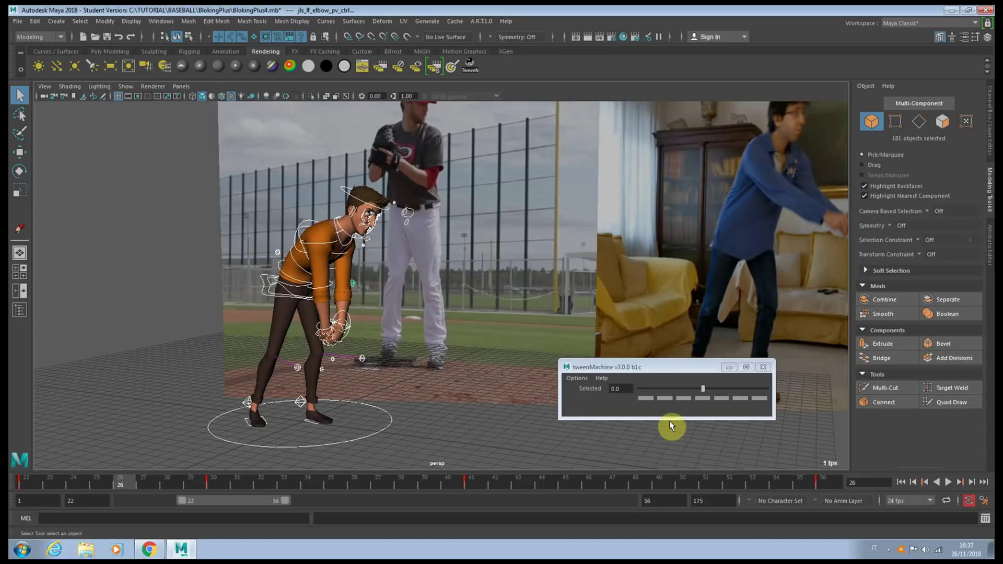
{"action": "left_click", "coordinate": [648, 388]}
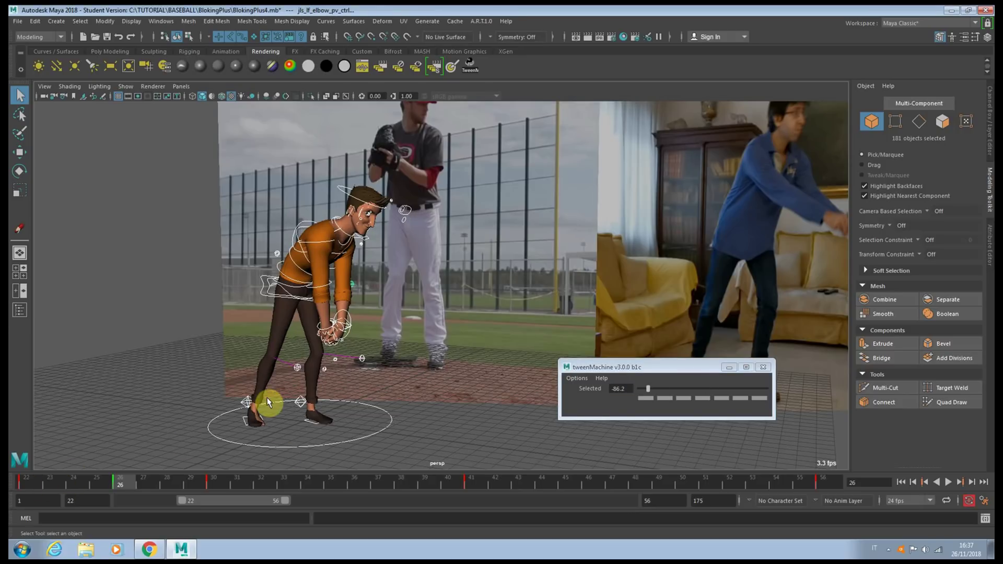
{"action": "key", "text": "comma"}
{"action": "key", "text": "period"}
{"action": "key", "text": "comma"}
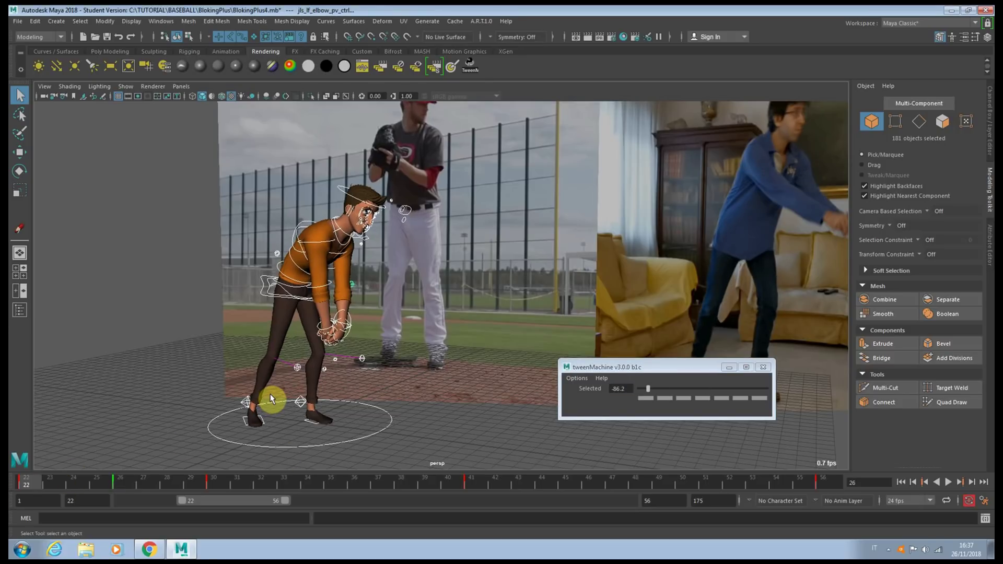
{"action": "key", "text": "period"}
{"action": "key", "text": "comma"}
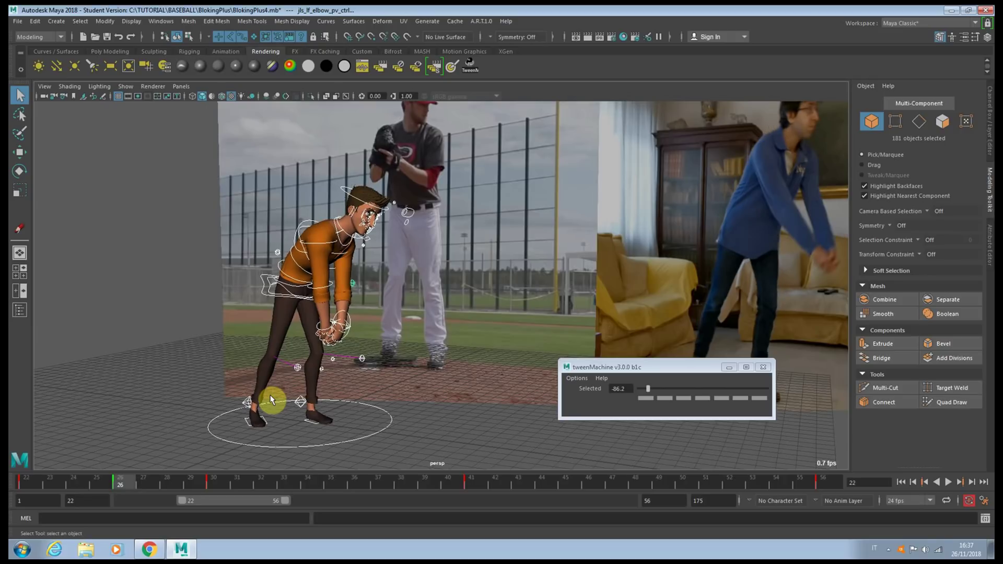
{"action": "key", "text": "period"}
- Key an in-between of all character controls at frame 28 with a bias of -65.2 and check it against the neighbouring poses
{"action": "left_click", "coordinate": [168, 478]}
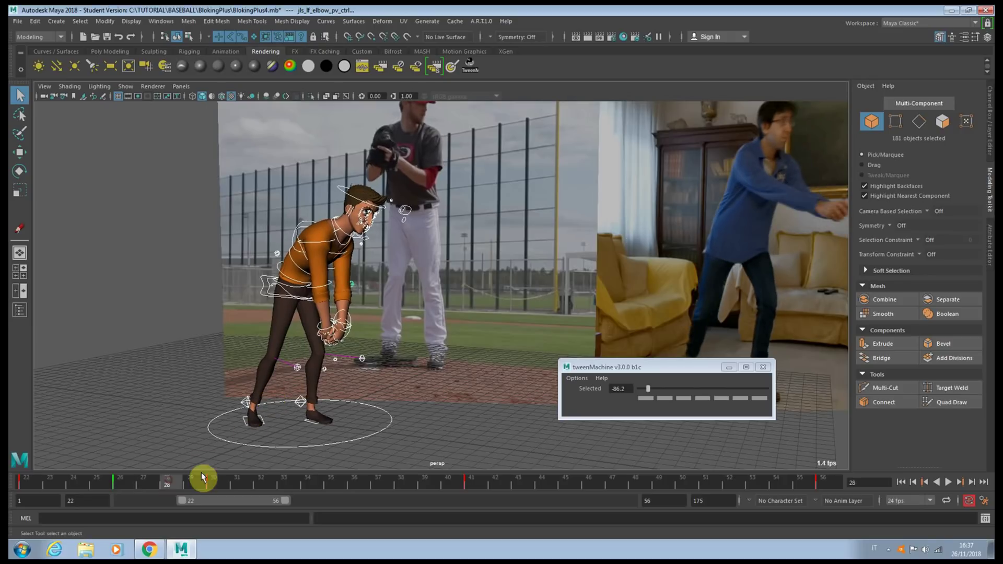
{"action": "left_click", "coordinate": [661, 387]}
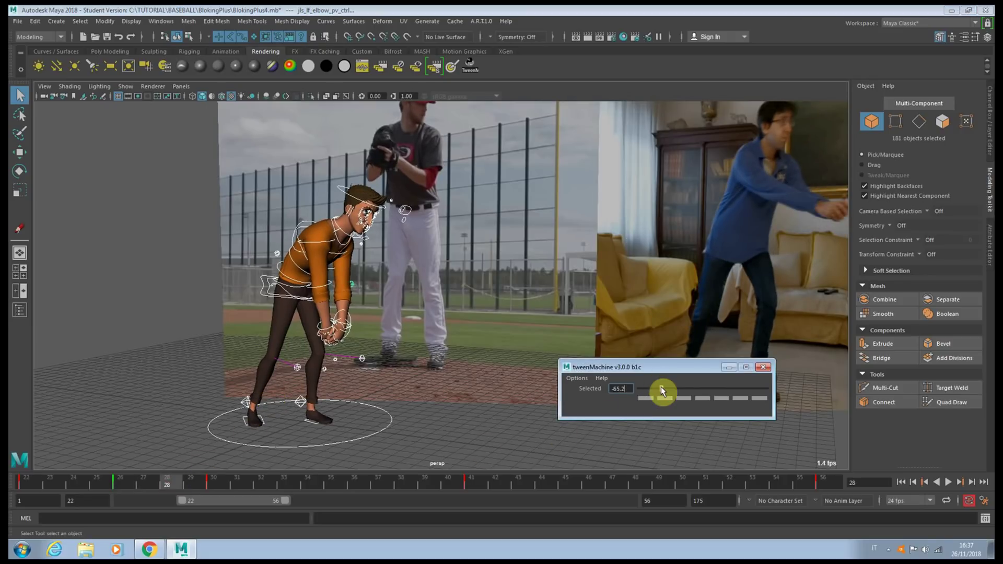
{"action": "left_click_drag", "start_coordinate": [254, 486], "coordinate": [196, 479]}
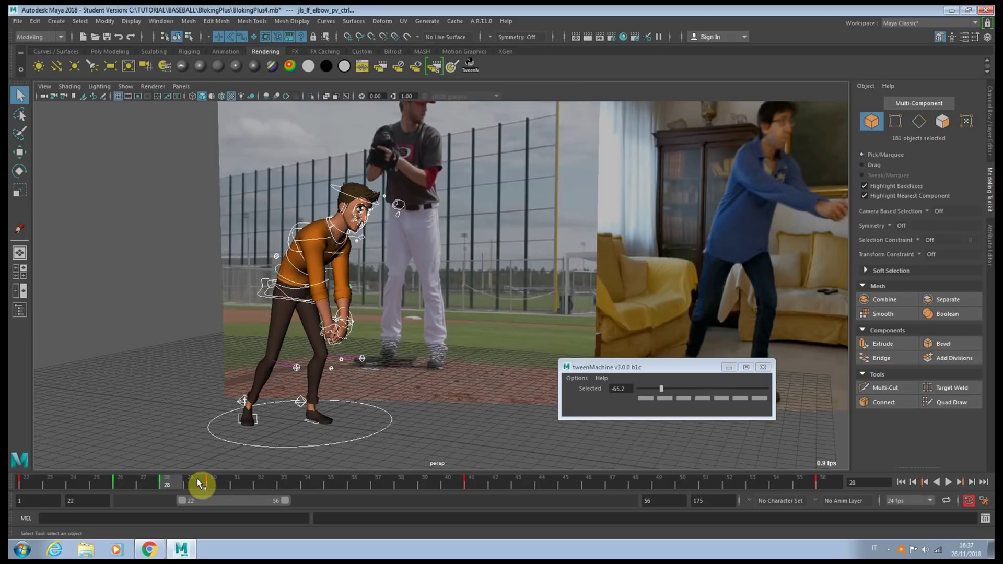
{"action": "key", "text": "comma"}
{"action": "key", "text": "period"}
{"action": "key", "text": "period"}
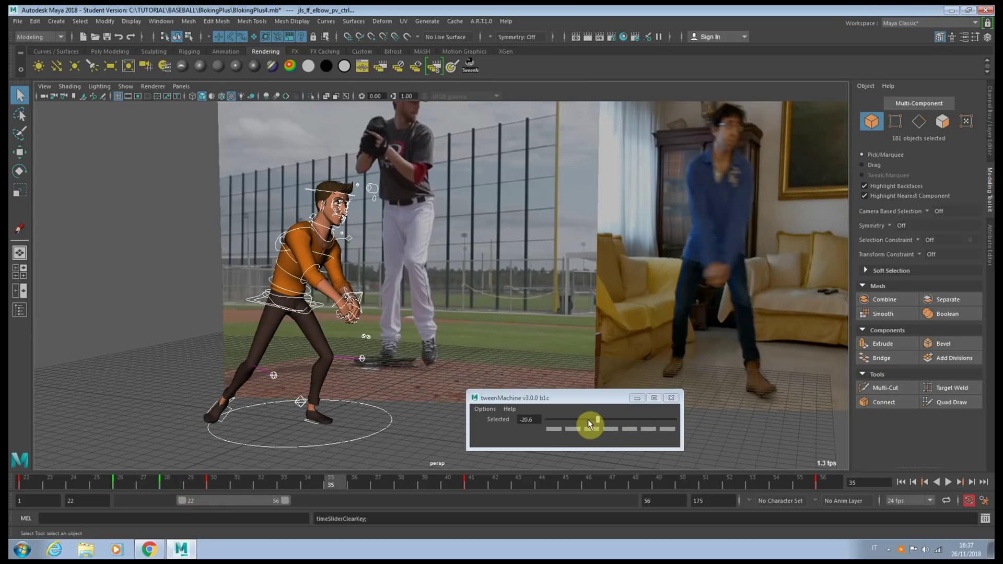
- Key an in-between of all character controls at frame 35 with a tweenMachine bias of -35.2
{"action": "left_click", "coordinate": [588, 422]}
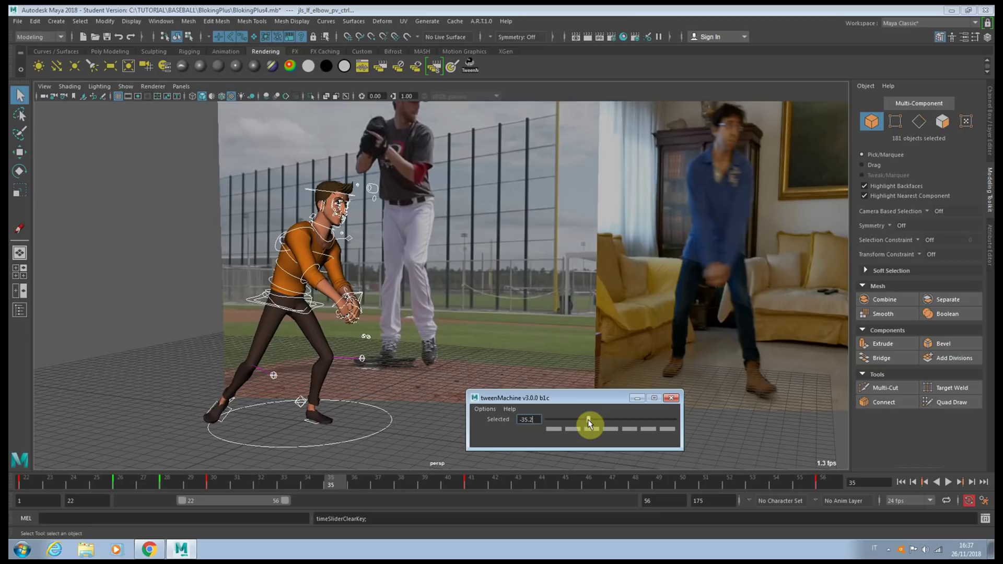
{"action": "left_click_drag", "start_coordinate": [360, 486], "coordinate": [335, 481]}
- Tween the two left foot controls at frame 35 to a bias of -100, and move that pose's key to frame 34
{"action": "left_click", "coordinate": [267, 364]}
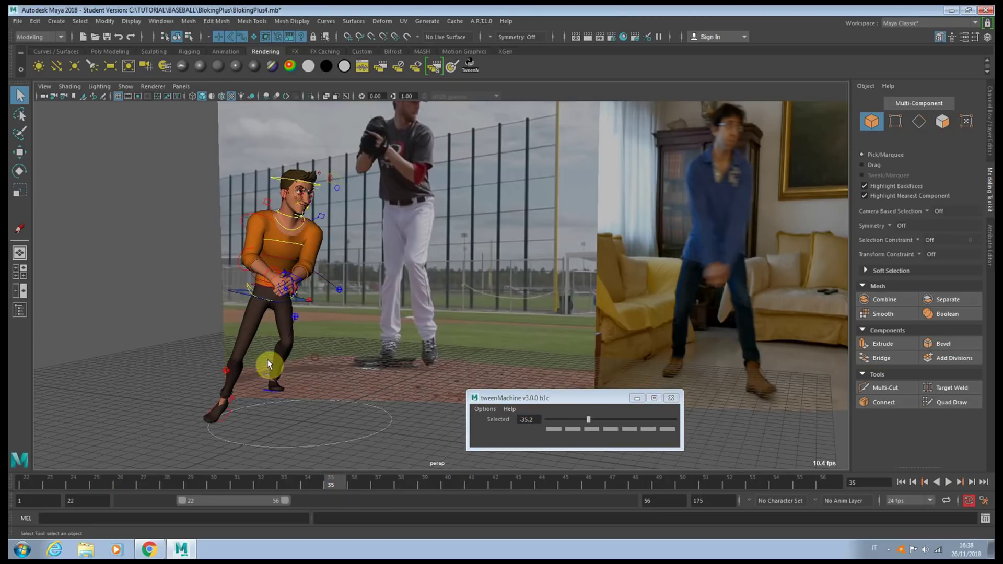
{"action": "left_click_drag", "start_coordinate": [268, 361], "coordinate": [289, 395]}
{"action": "left_click", "coordinate": [558, 419]}
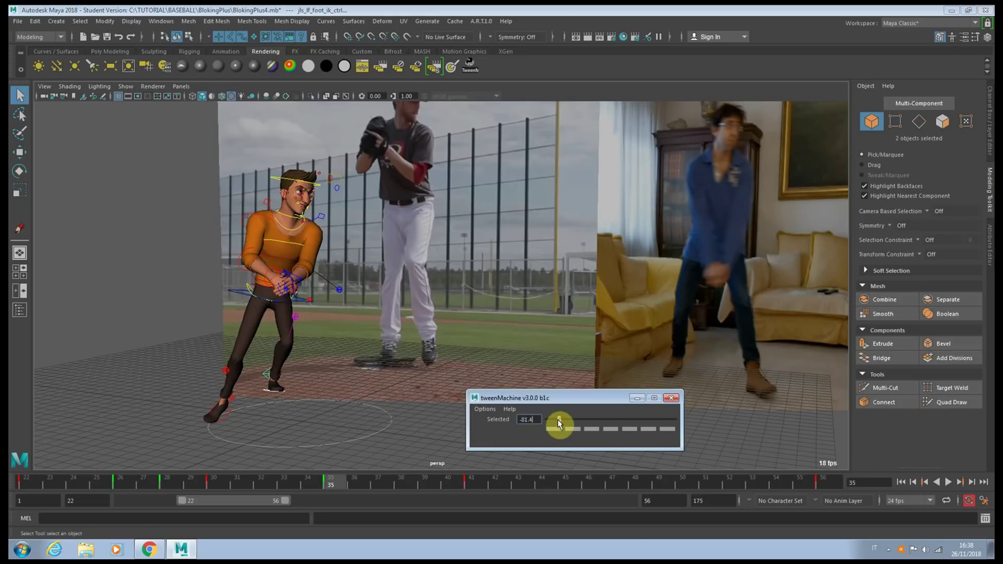
{"action": "left_click_drag", "start_coordinate": [559, 420], "coordinate": [528, 422]}
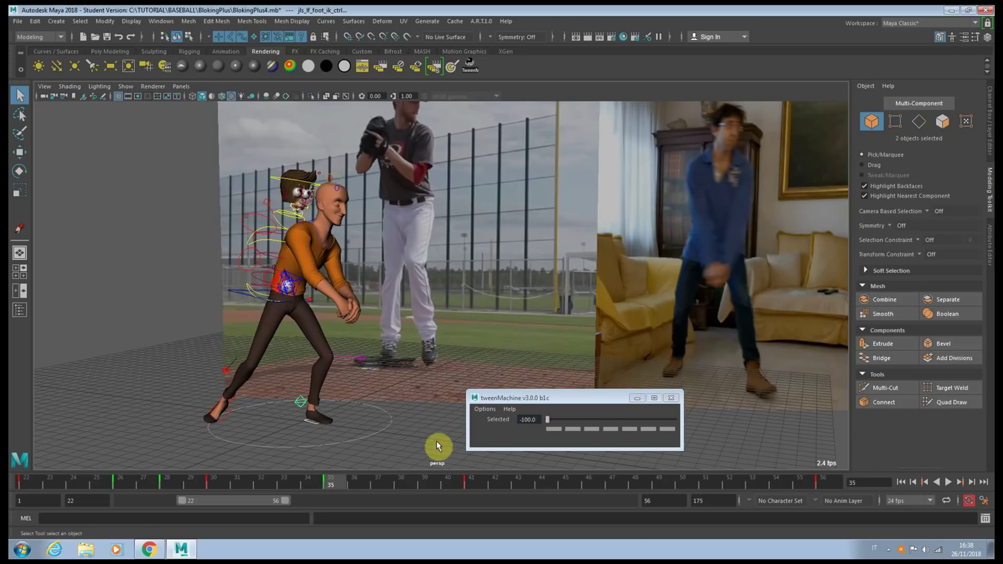
{"action": "left_click", "coordinate": [310, 484]}
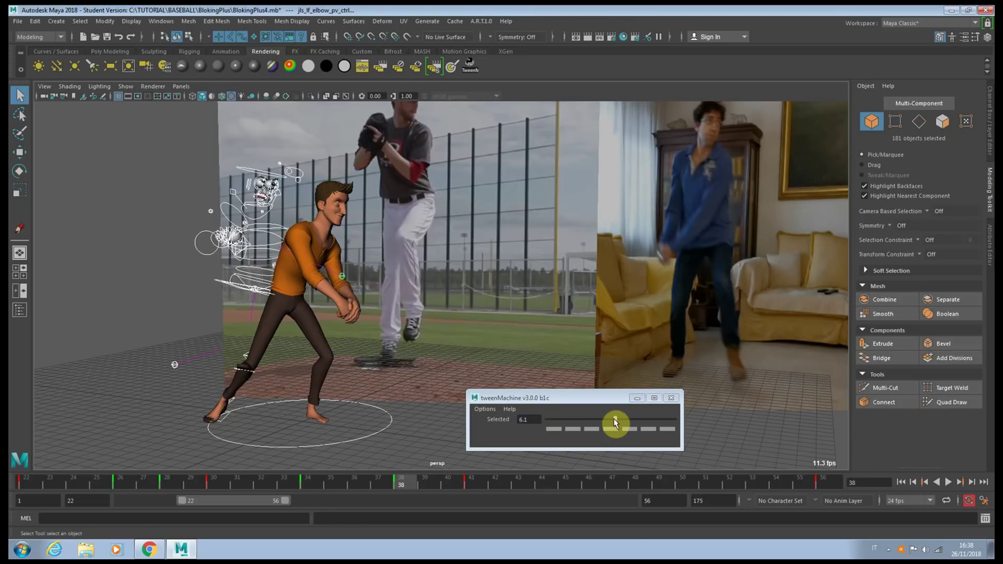
- Tween only the two left foot controls at frame 38 with a bias of -52.2 and play back the result
{"action": "key", "text": "alt+v"}
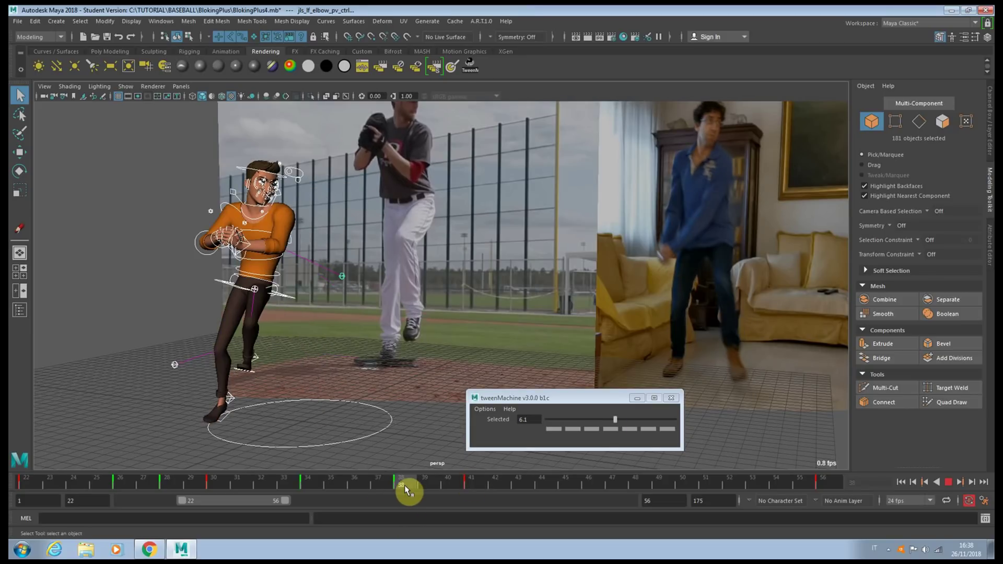
{"action": "left_click", "coordinate": [405, 488]}
{"action": "left_click", "coordinate": [278, 350]}
{"action": "left_click_drag", "start_coordinate": [277, 347], "coordinate": [237, 375]}
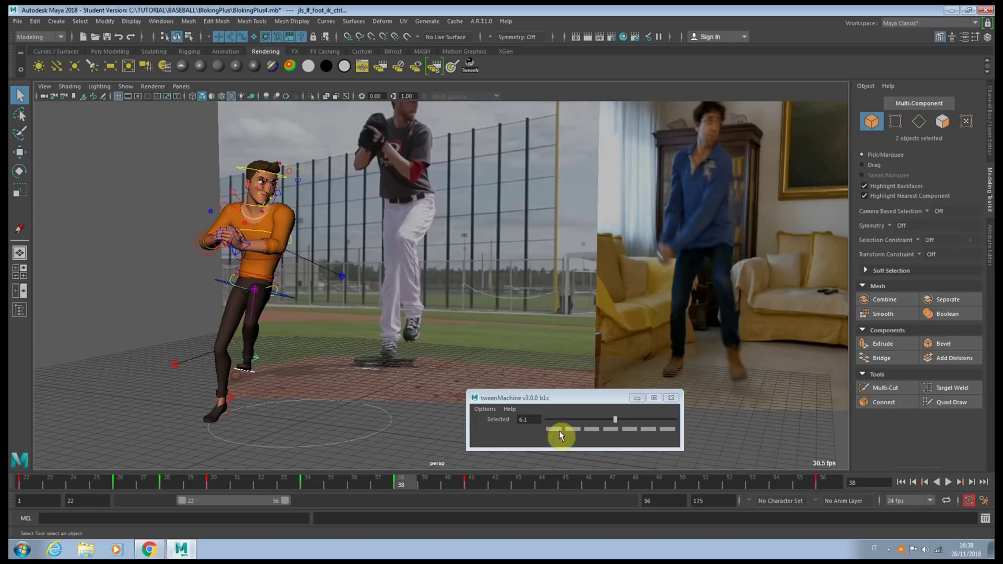
{"action": "left_click", "coordinate": [577, 419]}
{"action": "key", "text": "alt+v"}
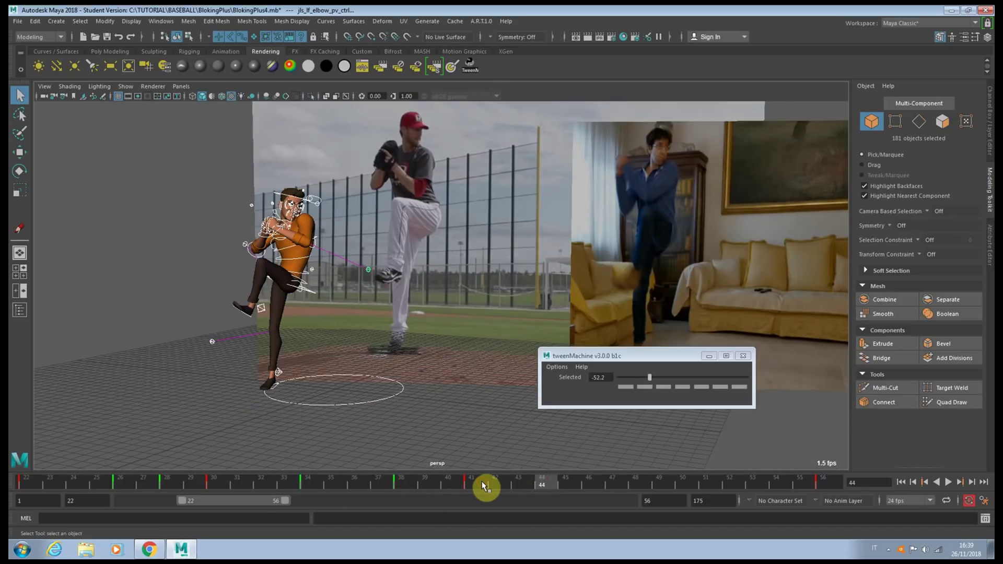
- Move the raised-leg key pose from frame 41 to 46, and key an in-between of all controls at frame 42 with a bias of 54.7
{"action": "left_click", "coordinate": [477, 486]}
{"action": "left_click_drag", "start_coordinate": [478, 486], "coordinate": [567, 483]}
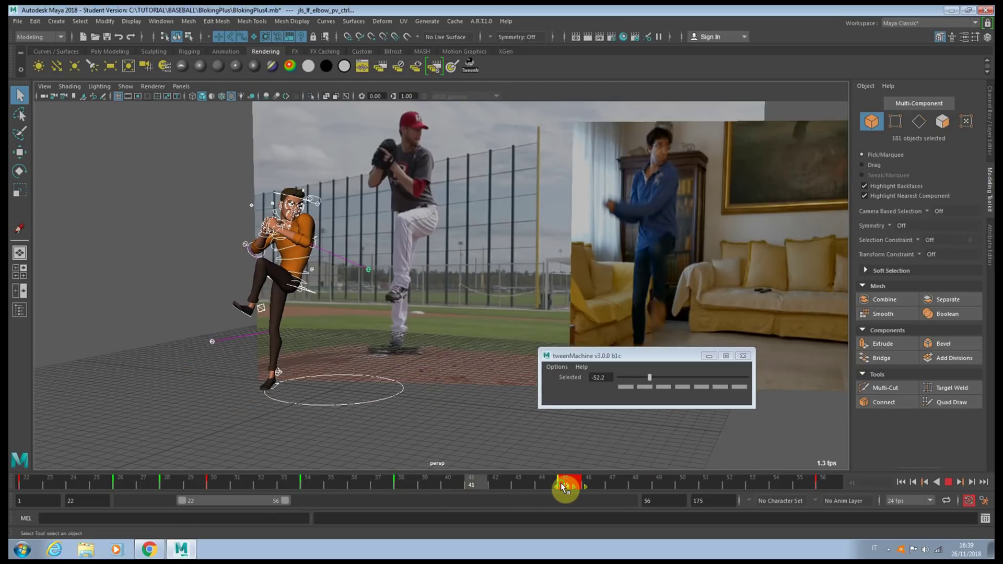
{"action": "left_click_drag", "start_coordinate": [417, 479], "coordinate": [561, 471]}
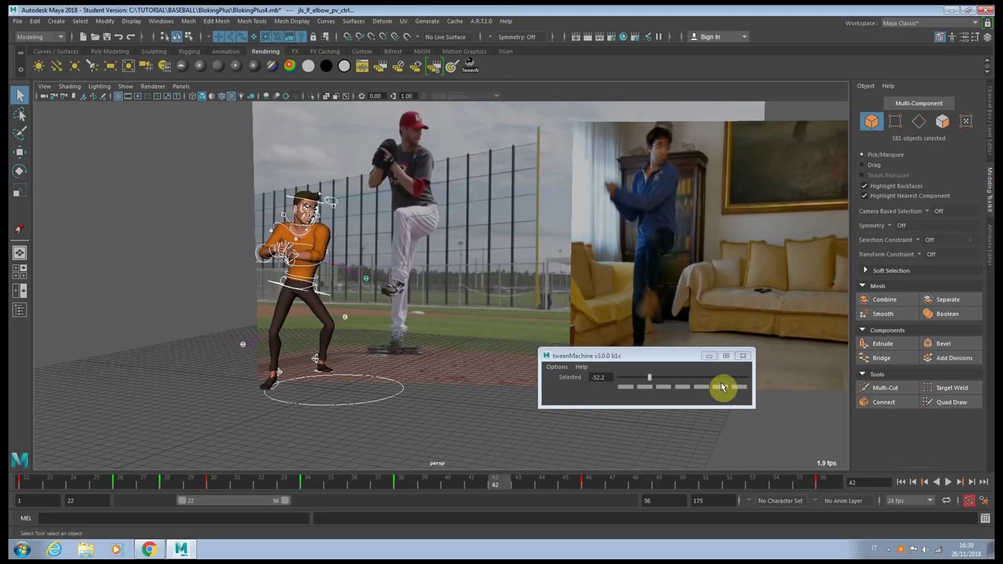
{"action": "left_click_drag", "start_coordinate": [718, 382], "coordinate": [716, 377]}
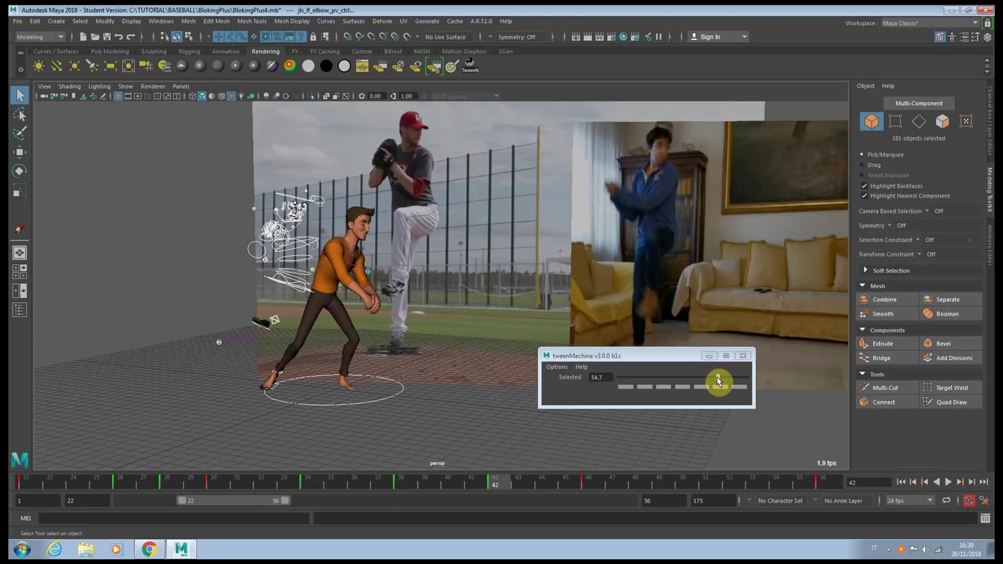
{"action": "left_click_drag", "start_coordinate": [495, 483], "coordinate": [682, 486]}
- Tween the left arm control jls_lf_arm_ctrl at frame 50 to a bias of -100 and check the following frames
{"action": "left_click", "coordinate": [300, 218]}
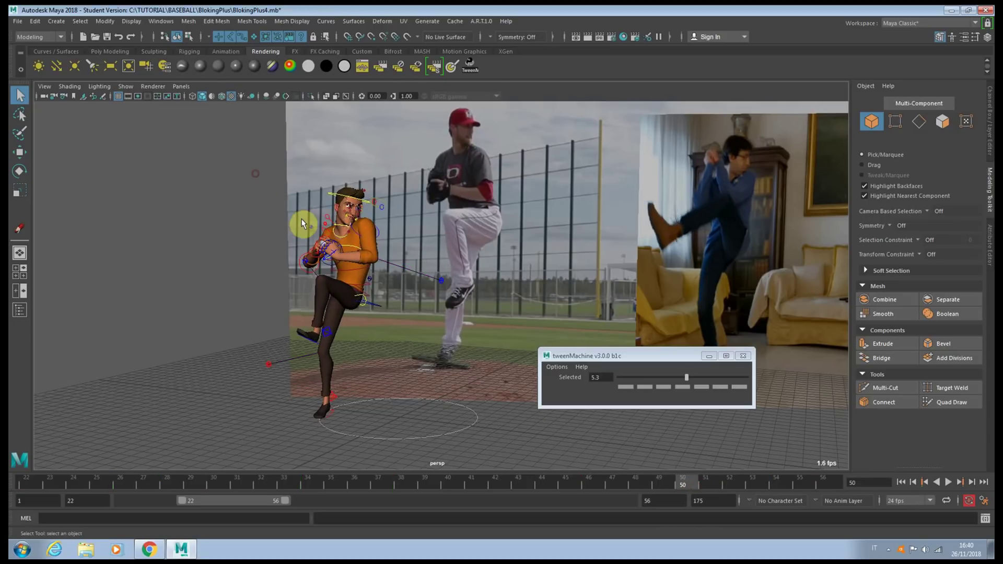
{"action": "left_click", "coordinate": [310, 228]}
{"action": "left_click_drag", "start_coordinate": [615, 380], "coordinate": [584, 379]}
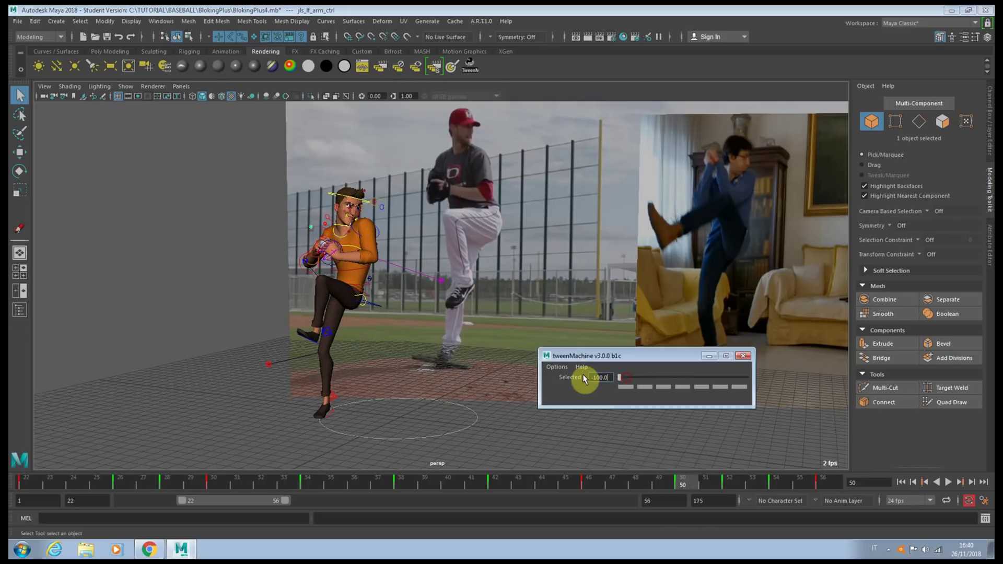
{"action": "left_click_drag", "start_coordinate": [667, 481], "coordinate": [730, 481]}
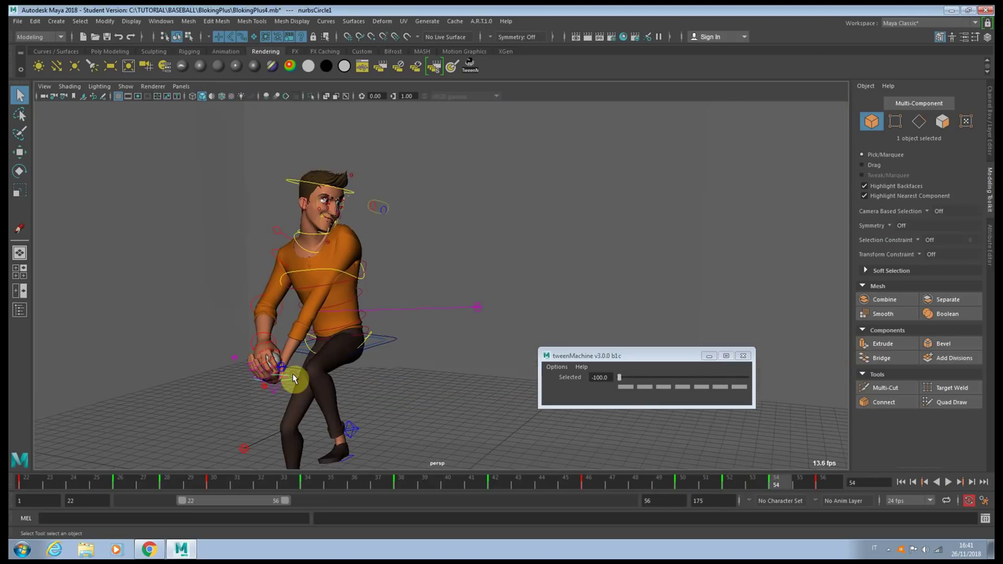
- At frame 54, rotate the hand control nurbsCircle1 to open the hand outward and move it to about Y 91, Z -32
{"action": "key", "text": "e"}
{"action": "left_click_drag", "start_coordinate": [310, 390], "coordinate": [242, 403]}
{"action": "key", "text": "w"}
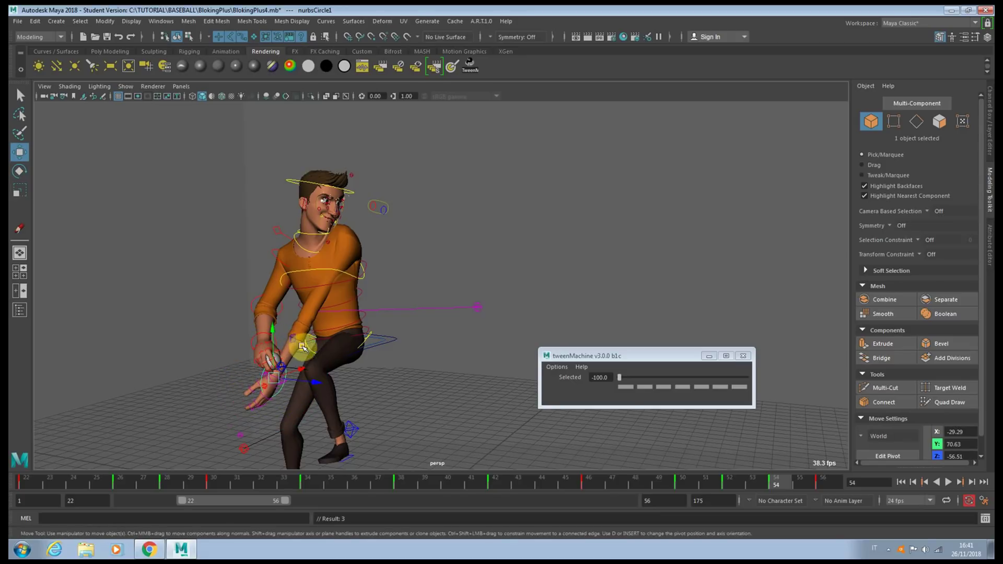
{"action": "left_click_drag", "start_coordinate": [298, 352], "coordinate": [340, 307]}
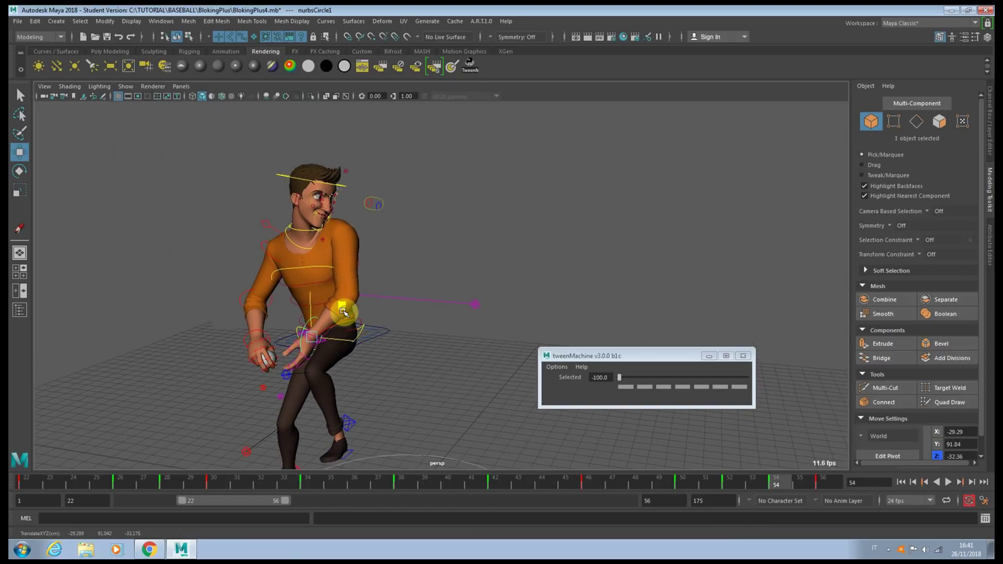
{"action": "key", "text": "q"}
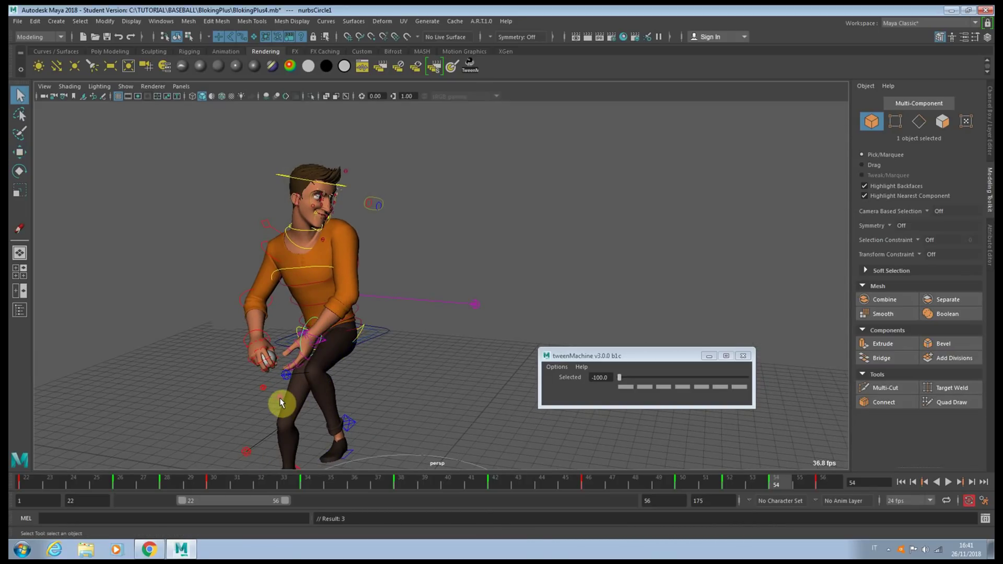
{"action": "left_click", "coordinate": [280, 397]}
- At frame 52, rotate the hand control nurbsCircle1 to reorient the hand
{"action": "left_click", "coordinate": [731, 482]}
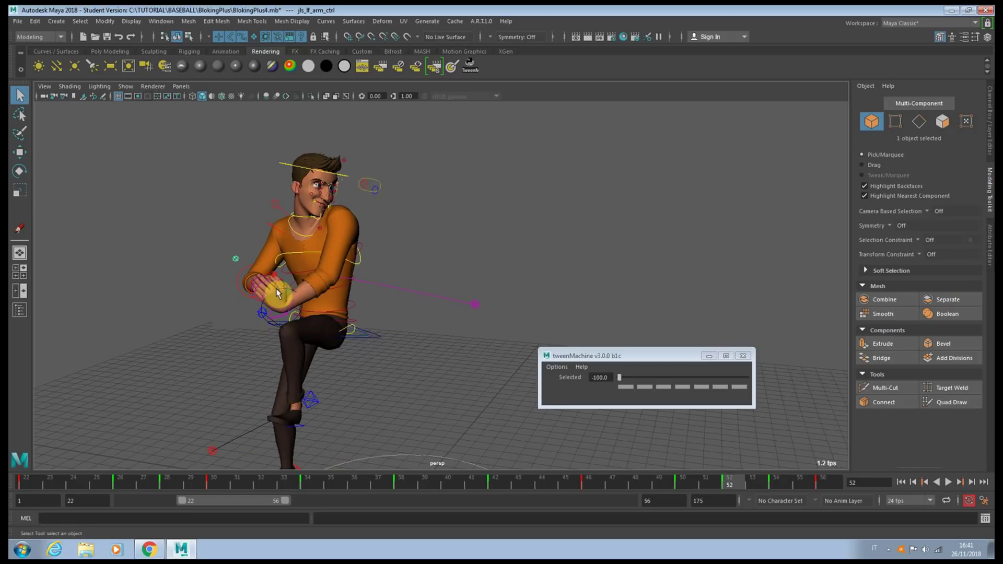
{"action": "left_click", "coordinate": [294, 288]}
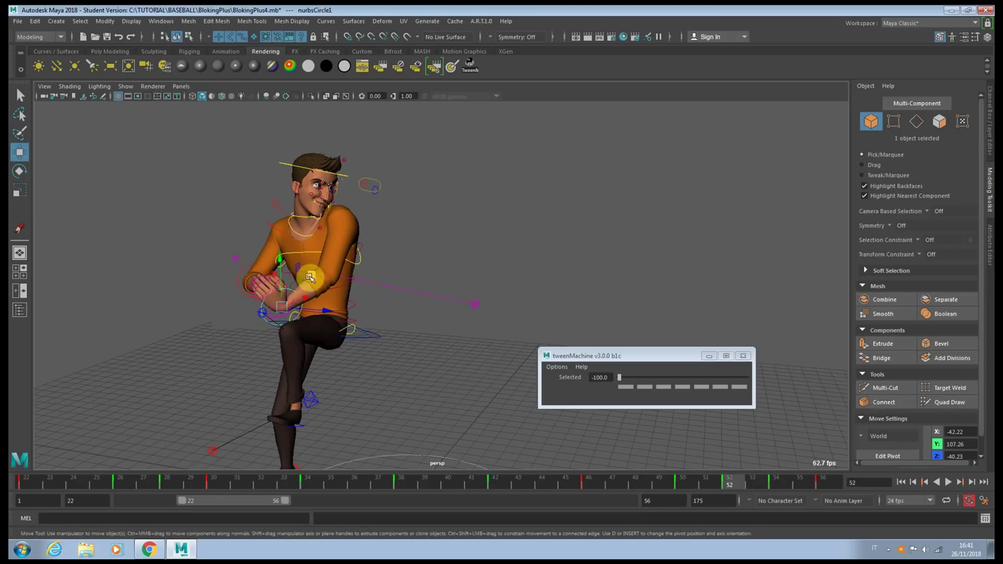
{"action": "key", "text": "e"}
{"action": "mouse_move", "coordinate": [287, 253]}
{"action": "left_mouse_down"}
{"action": "mouse_move", "coordinate": [263, 255]}
{"action": "mouse_move", "coordinate": [231, 290]}
{"action": "mouse_move", "coordinate": [280, 285]}
{"action": "mouse_move", "coordinate": [283, 263]}
{"action": "left_mouse_up"}
{"action": "left_click_drag", "start_coordinate": [289, 253], "coordinate": [348, 297]}
{"action": "key", "text": "w"}
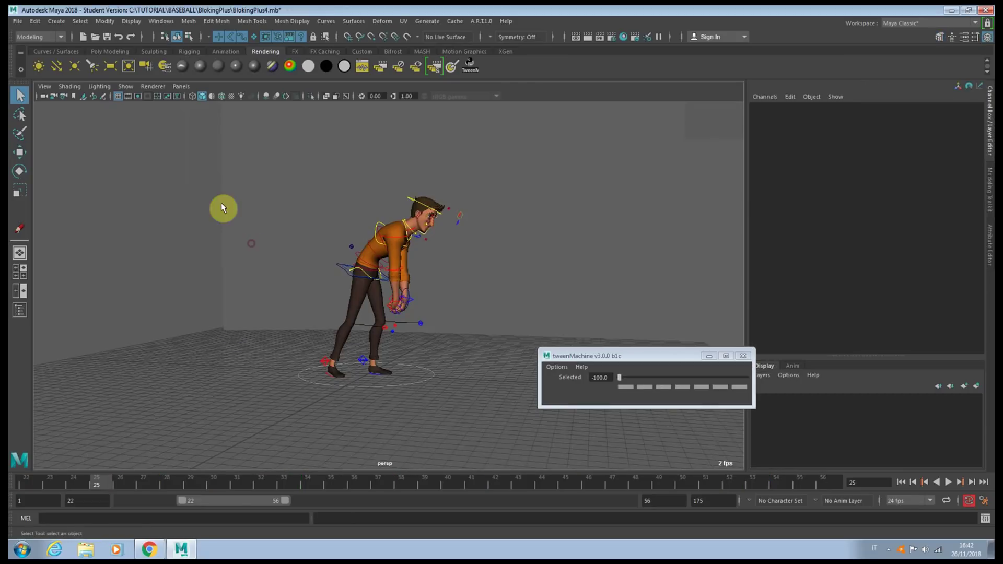
- Select all the character's controls and key an in-between at frame 24 with a tween bias of -80.6
{"action": "left_click_drag", "start_coordinate": [208, 150], "coordinate": [495, 427]}
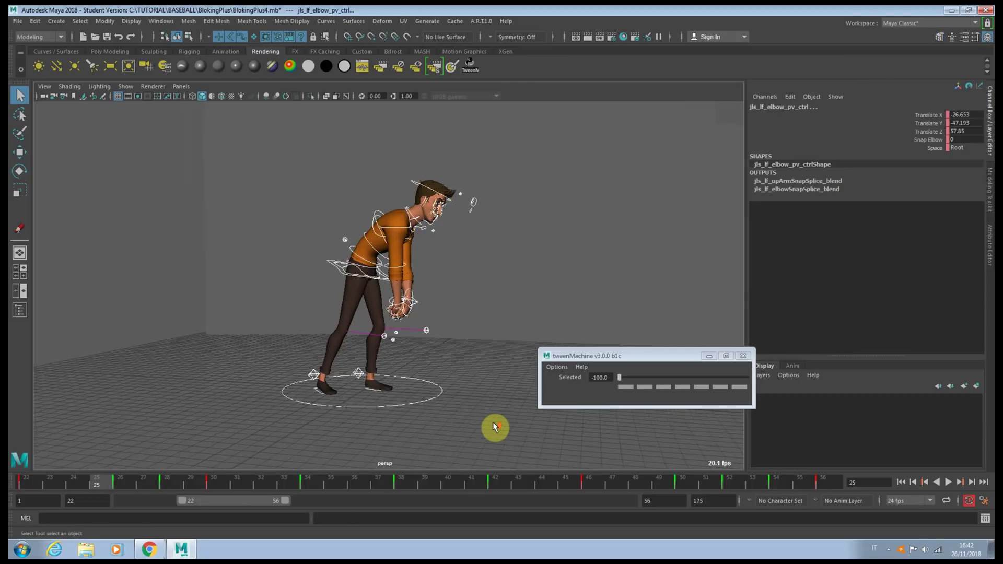
{"action": "right_click_drag", "start_coordinate": [495, 427], "coordinate": [524, 429], "text": "alt"}
{"action": "left_click_drag", "start_coordinate": [523, 429], "coordinate": [485, 432], "text": "alt"}
{"action": "middle_click_drag", "start_coordinate": [481, 428], "coordinate": [451, 412], "text": "alt"}
{"action": "left_click", "coordinate": [81, 485]}
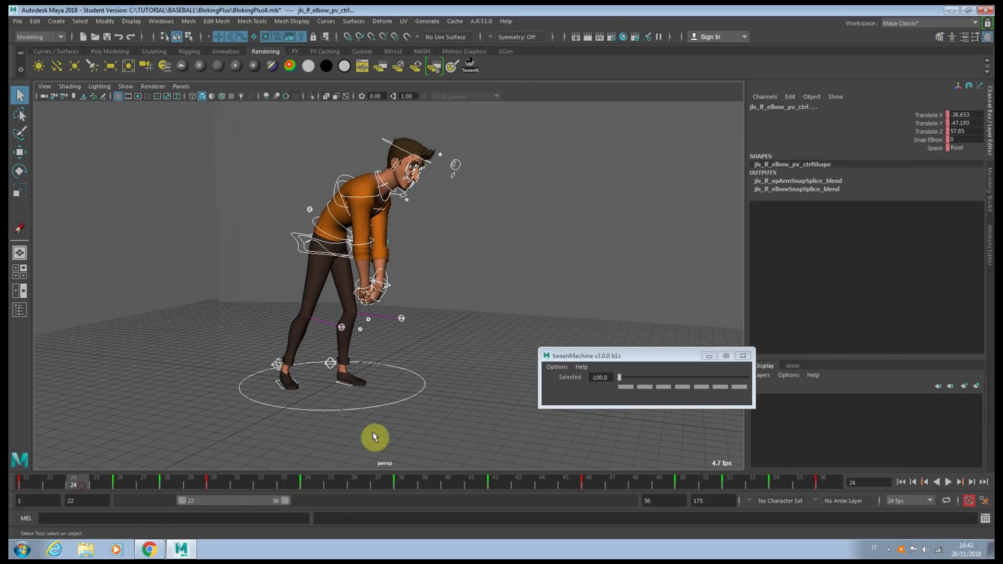
{"action": "left_click_drag", "start_coordinate": [628, 374], "coordinate": [630, 376]}
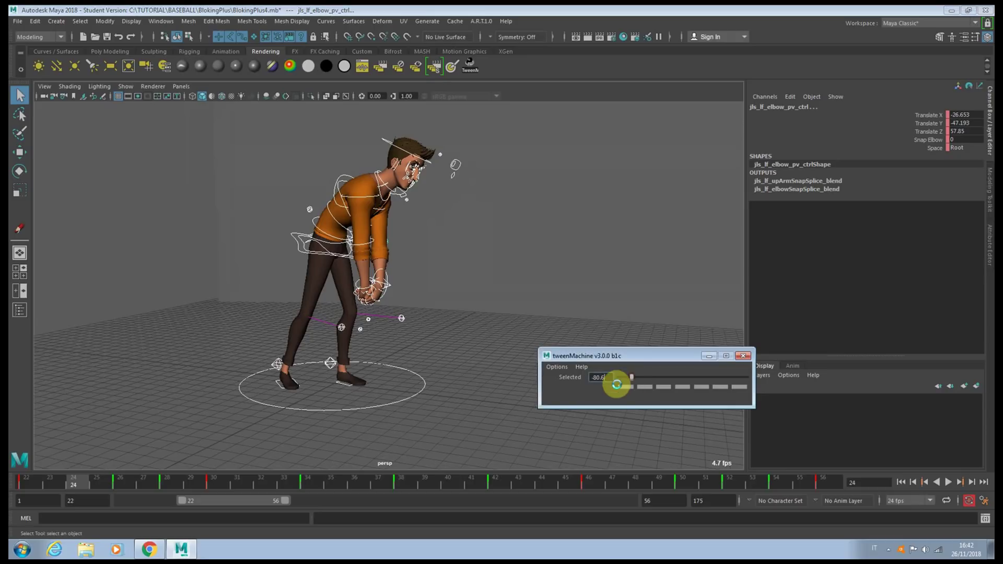
- Key in-betweens of all controls at frame 36 with a bias of 10.9 and at frame 32 with a bias of -17.4
{"action": "left_click", "coordinate": [117, 487]}
{"action": "left_click_drag", "start_coordinate": [117, 487], "coordinate": [354, 484]}
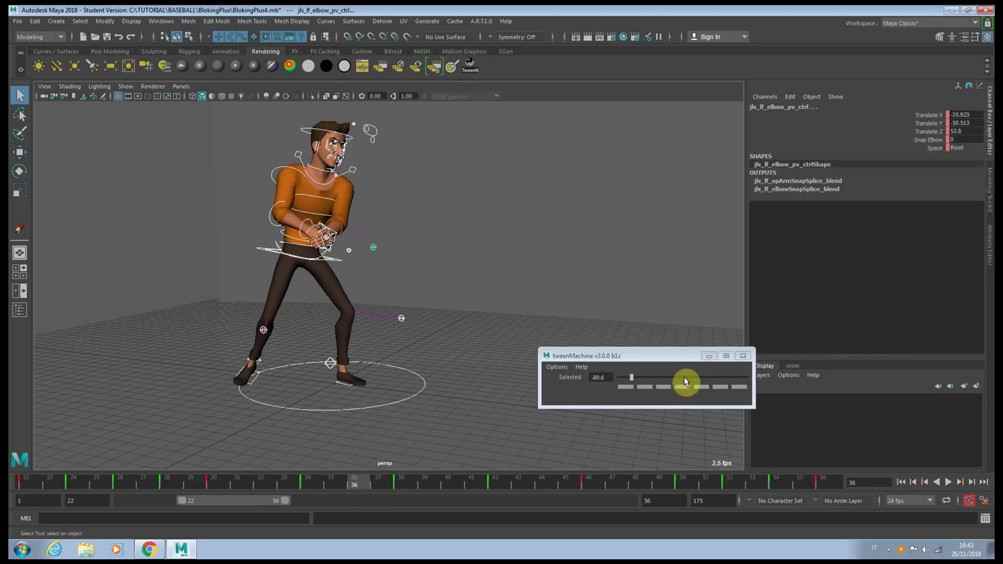
{"action": "left_click", "coordinate": [685, 377]}
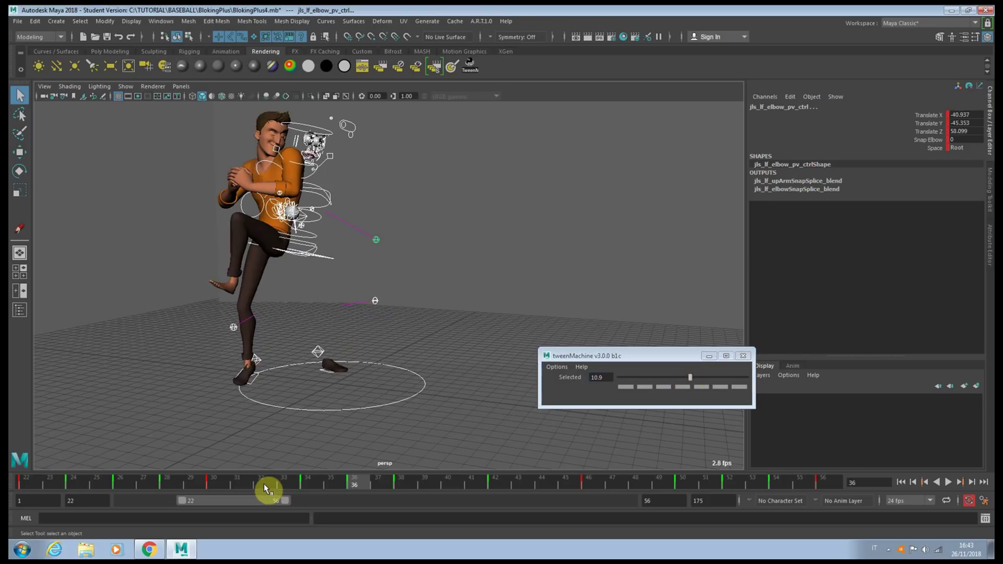
{"action": "left_click", "coordinate": [264, 485]}
{"action": "left_click", "coordinate": [672, 377]}
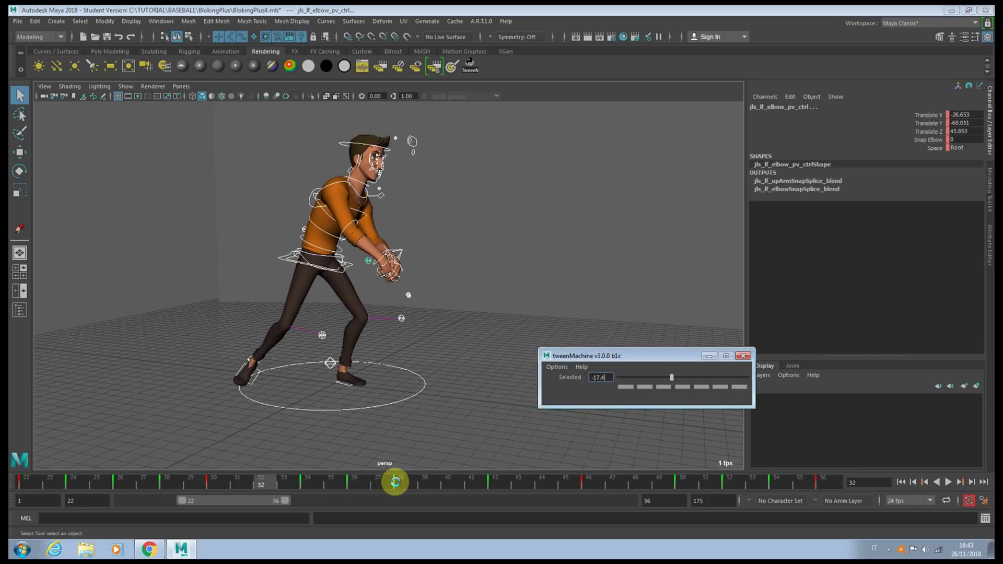
- Key in-betweens of all controls at frame 40 with a bias of 19.0 and at frame 44 with a bias of 65.2
{"action": "mouse_move", "coordinate": [369, 485]}
{"action": "left_mouse_down"}
{"action": "mouse_move", "coordinate": [314, 485]}
{"action": "mouse_move", "coordinate": [367, 486]}
{"action": "left_mouse_up"}
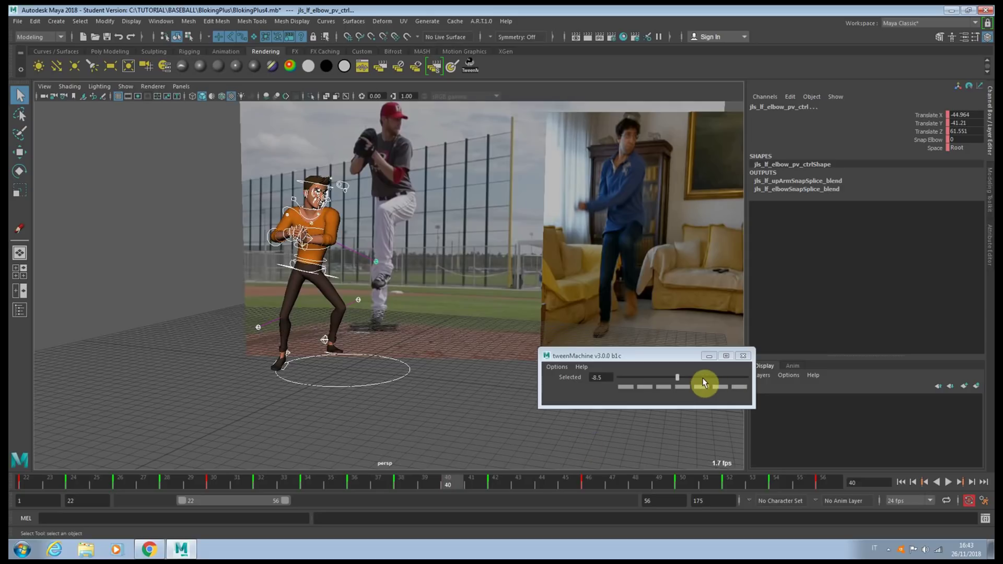
{"action": "left_click", "coordinate": [695, 378]}
{"action": "left_click_drag", "start_coordinate": [482, 484], "coordinate": [597, 487]}
{"action": "left_click", "coordinate": [540, 484]}
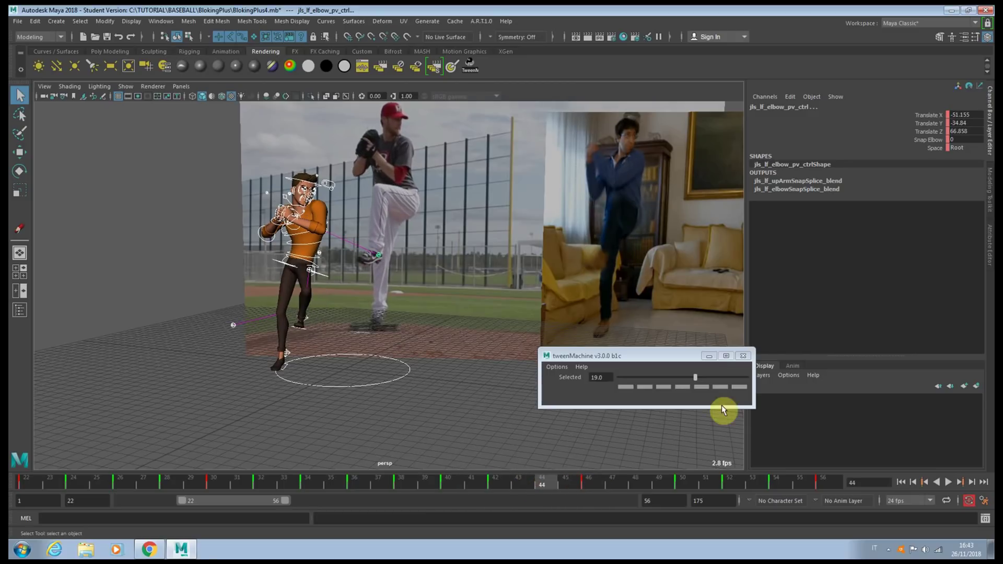
{"action": "left_click", "coordinate": [724, 378]}
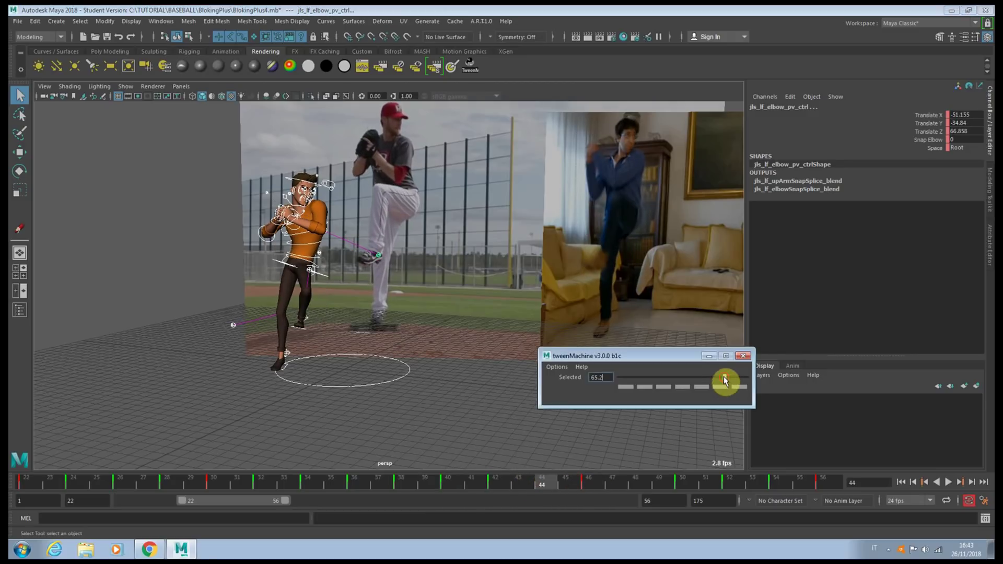
- Key an in-between of all controls at frame 48 with a bias of -77.3 and review the animation from frame 22
{"action": "left_click", "coordinate": [641, 486]}
{"action": "left_click", "coordinate": [632, 380]}
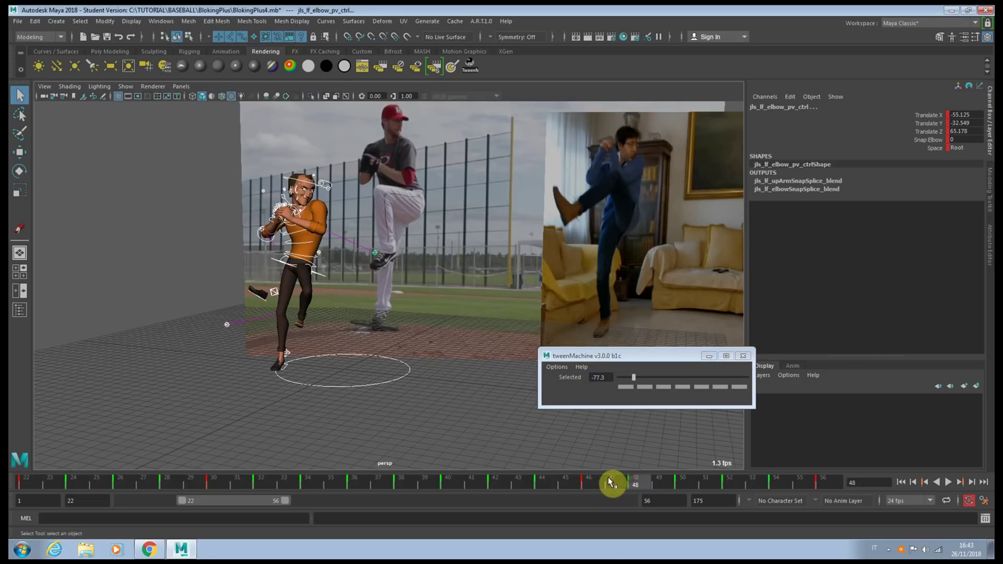
{"action": "left_click_drag", "start_coordinate": [610, 482], "coordinate": [644, 489]}
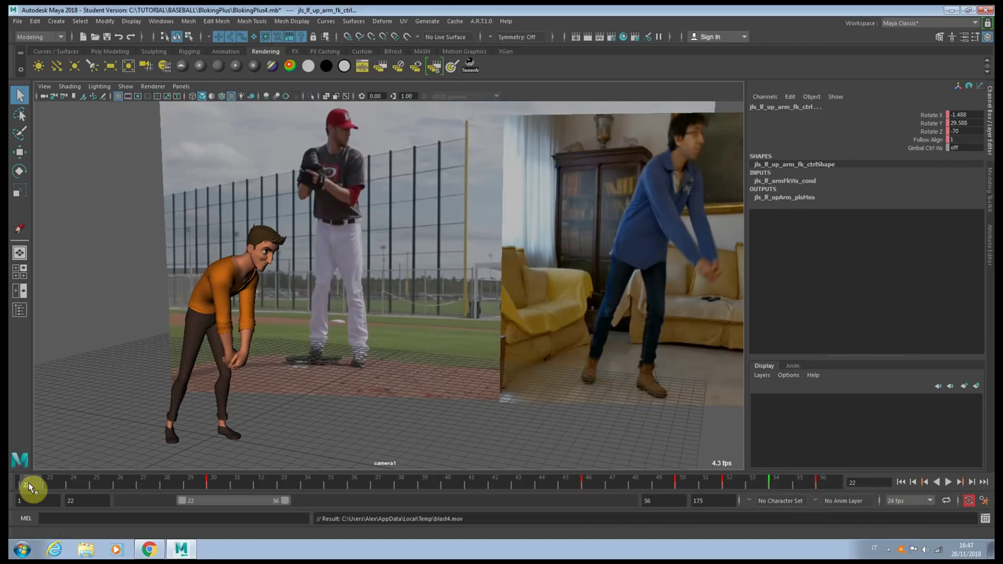
{"action": "left_click_drag", "start_coordinate": [28, 485], "coordinate": [479, 476]}
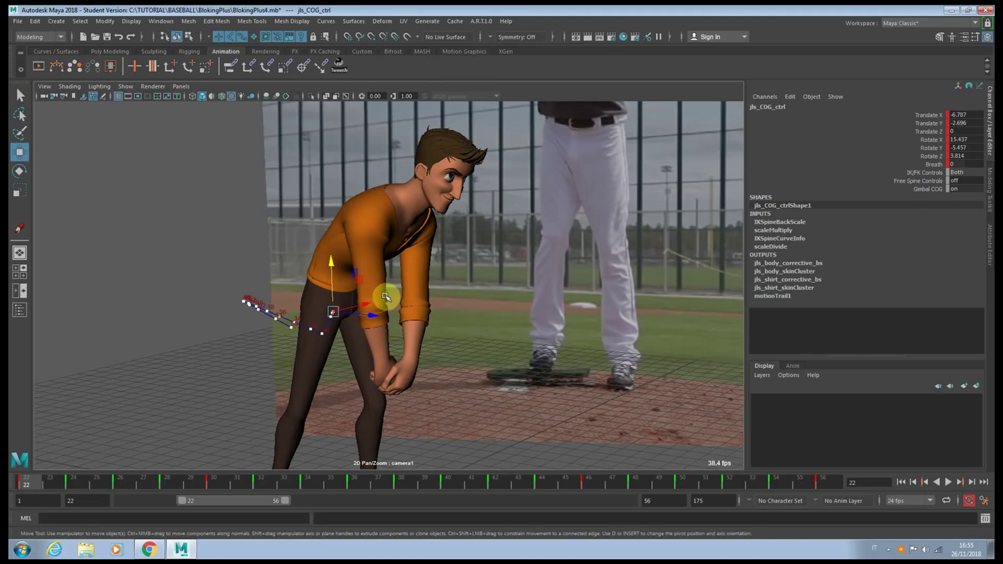
- At frame 26, shift jls_COG_ctrl slightly sideways to smooth the start of its motion trail
{"action": "left_click_drag", "start_coordinate": [293, 331], "coordinate": [519, 242]}
{"action": "key", "text": "period"}
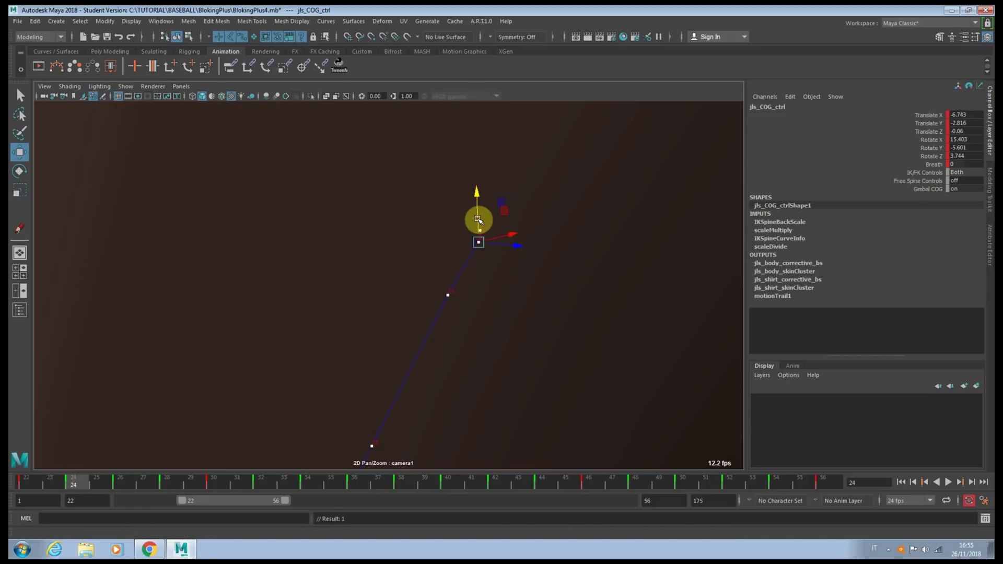
{"action": "key", "text": "period"}
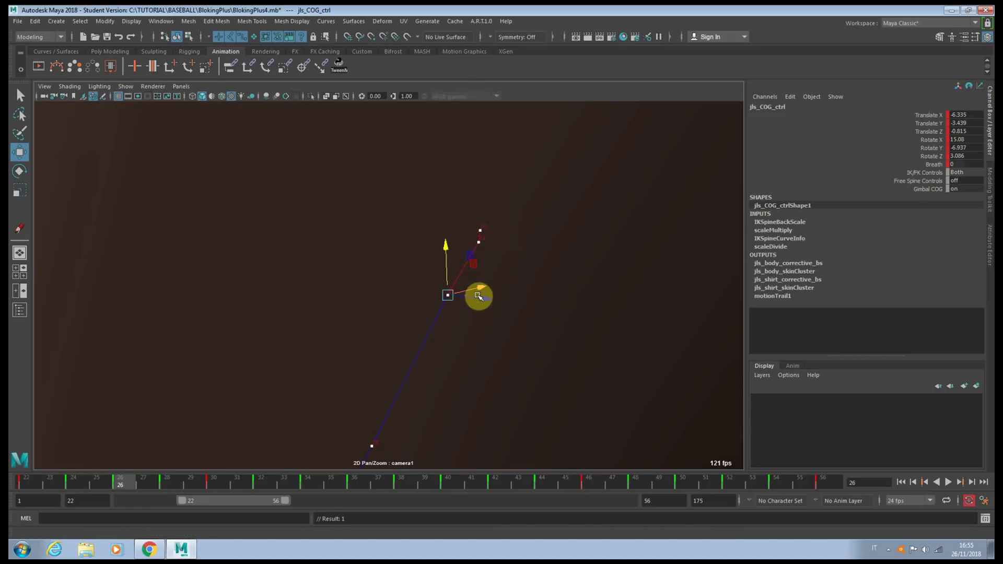
{"action": "mouse_move", "coordinate": [477, 296]}
{"action": "left_mouse_down"}
{"action": "mouse_move", "coordinate": [487, 299]}
{"action": "mouse_move", "coordinate": [459, 296]}
{"action": "left_mouse_up"}
- At frame 28, move jls_COG_ctrl to about Translate Y -5.65, Z -2.32 along its motion trail
{"action": "key", "text": "period"}
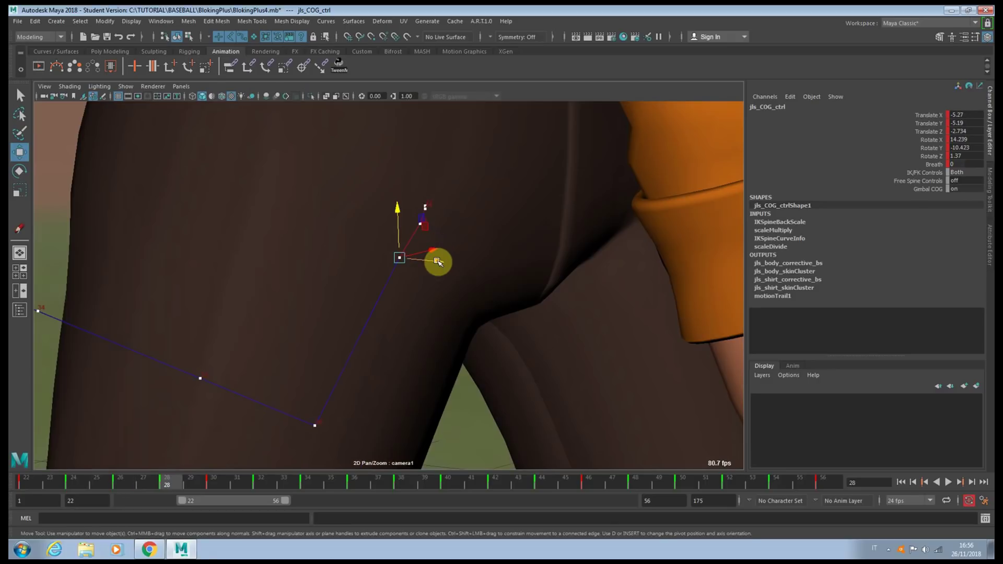
{"action": "left_click_drag", "start_coordinate": [437, 262], "coordinate": [446, 263]}
{"action": "left_click_drag", "start_coordinate": [407, 237], "coordinate": [406, 242]}
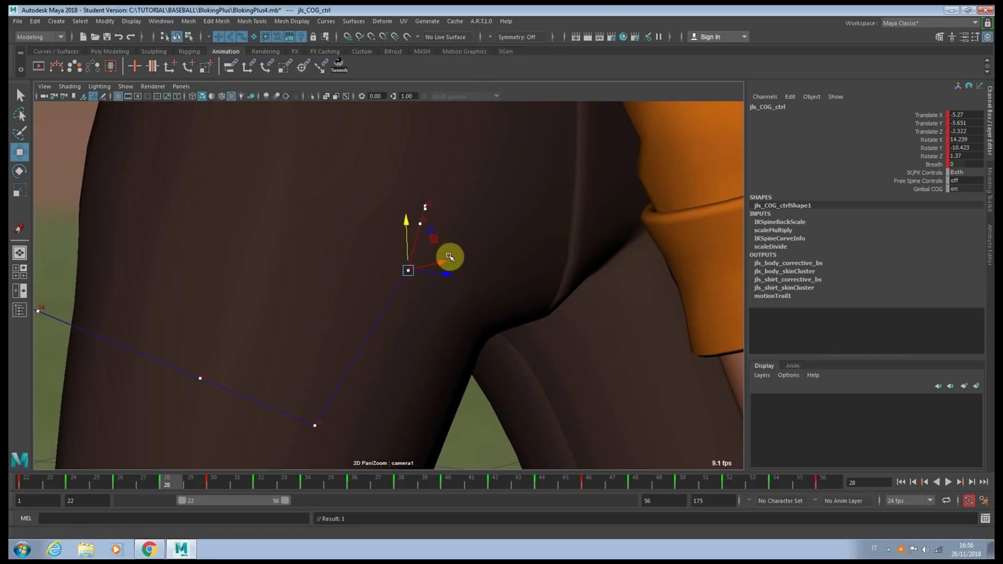
- Set the height of jls_COG_ctrl to about Translate Y -12.64 at frame 30 and -13.59 at frame 32
{"action": "key", "text": "period"}
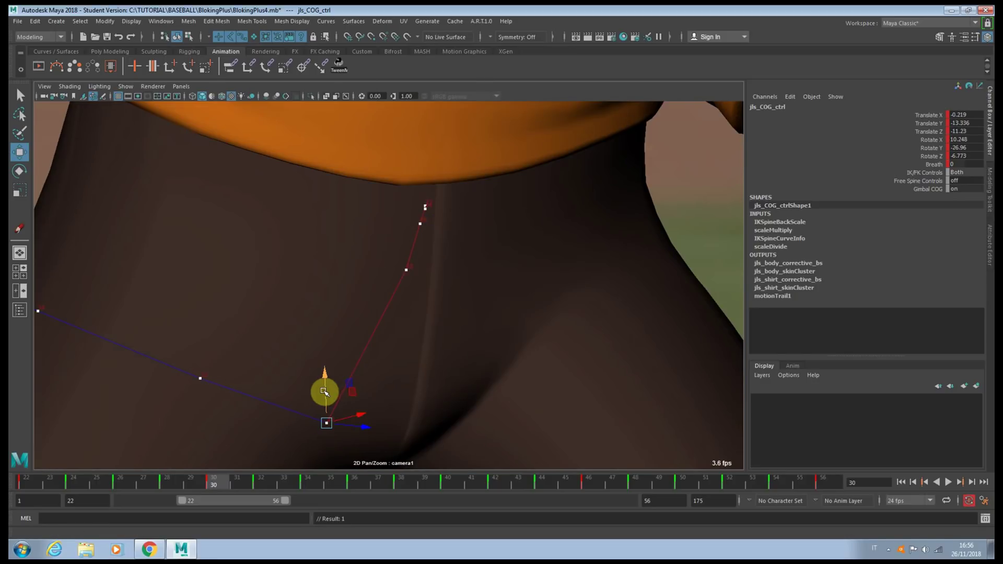
{"action": "left_click_drag", "start_coordinate": [324, 392], "coordinate": [327, 374]}
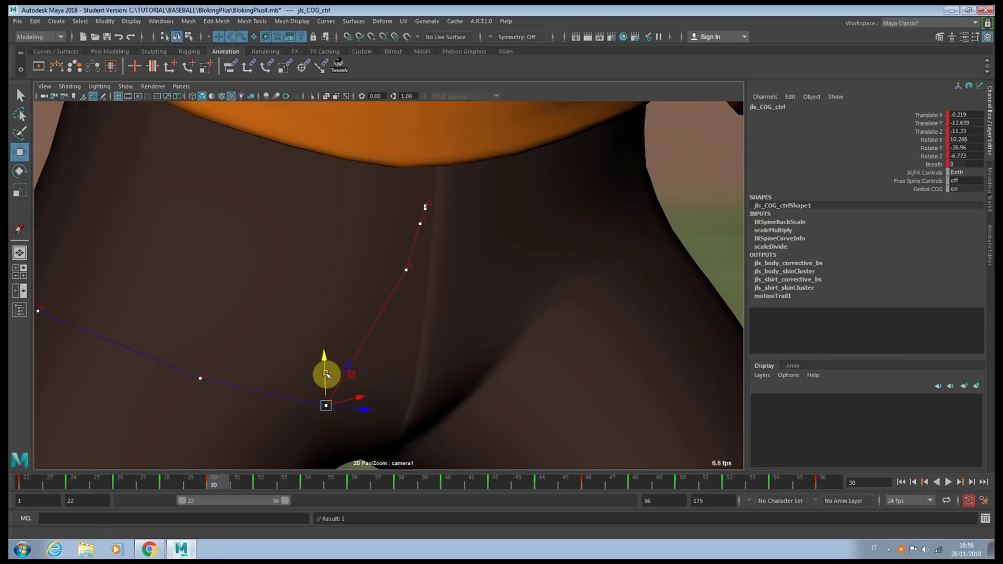
{"action": "key", "text": "period"}
{"action": "left_click_drag", "start_coordinate": [200, 335], "coordinate": [201, 376]}
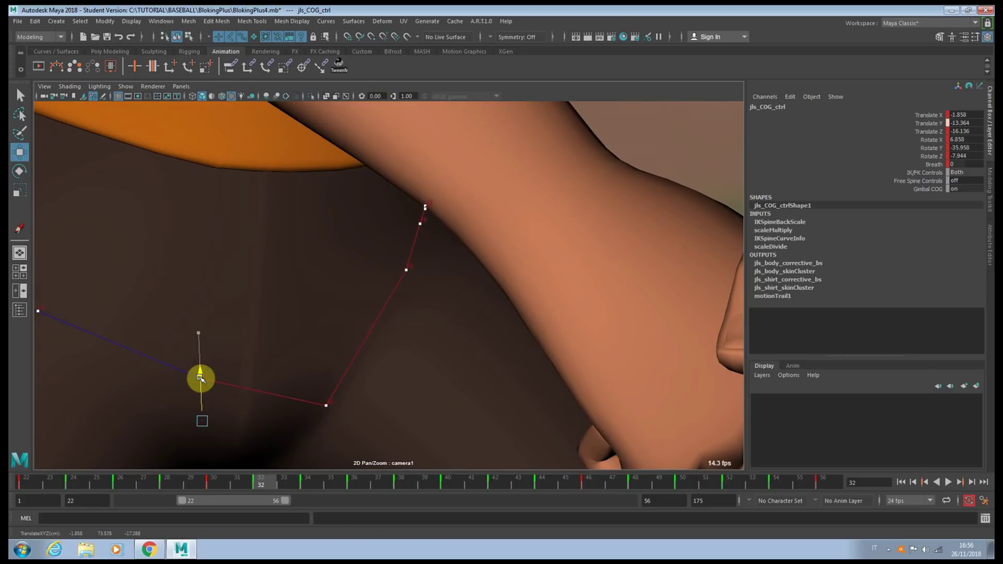
- Check the hip motion around frames 30 to 32 in the full camera view, and fine-tune the height of jls_COG_ctrl at frames 32 and 30
{"action": "key", "text": "backslash"}
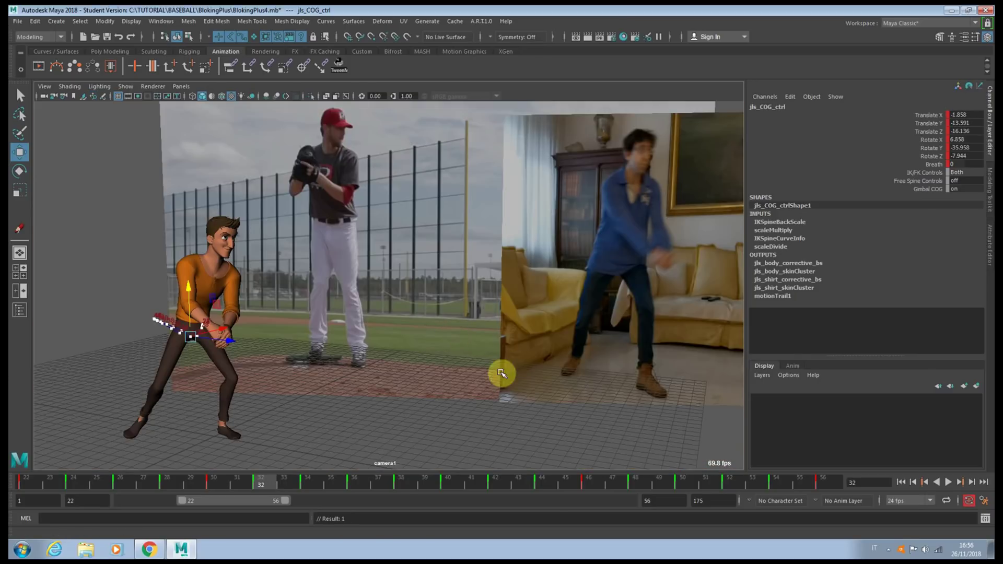
{"action": "left_click_drag", "start_coordinate": [224, 478], "coordinate": [261, 479]}
{"action": "key", "text": "backslash"}
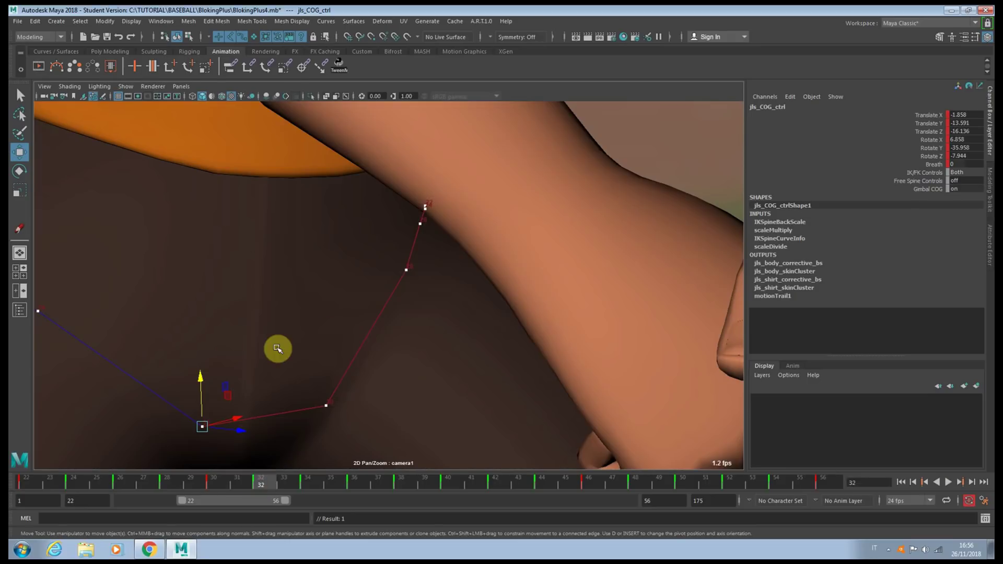
{"action": "middle_click_drag", "start_coordinate": [277, 349], "coordinate": [353, 287]}
{"action": "left_click_drag", "start_coordinate": [275, 313], "coordinate": [276, 320]}
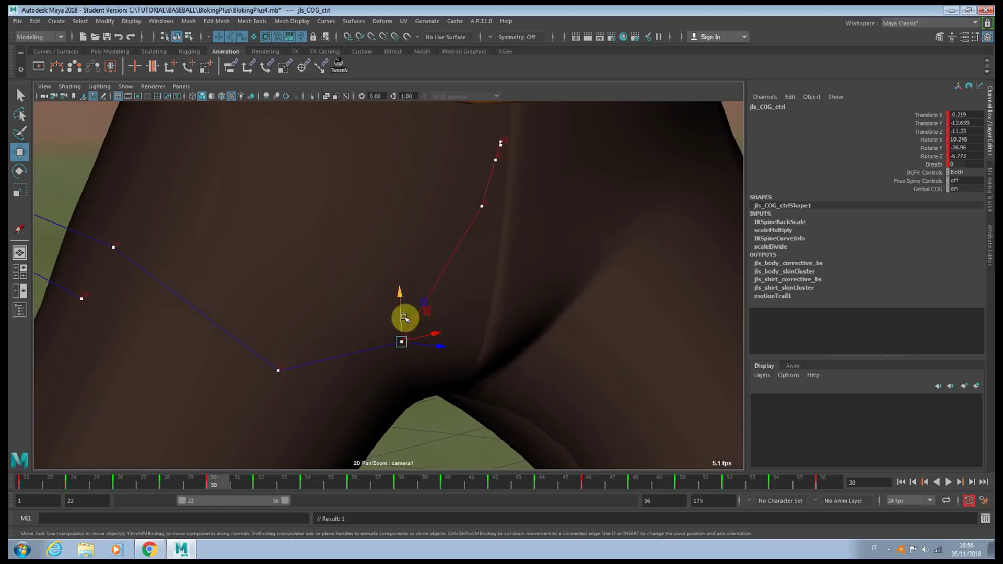
{"action": "left_click_drag", "start_coordinate": [399, 294], "coordinate": [398, 292]}
{"action": "left_click_drag", "start_coordinate": [399, 292], "coordinate": [398, 288]}
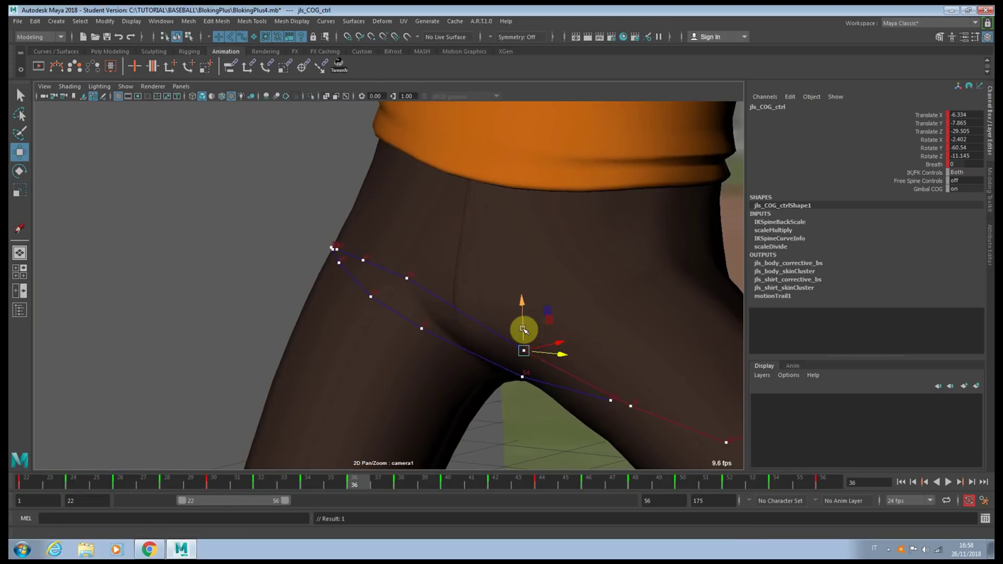
- Move jls_COG_ctrl to about Translate Y -8.19, Z -29.98 at frame 36 and lower it to about Y -3.85 at frame 38
{"action": "left_click_drag", "start_coordinate": [523, 329], "coordinate": [549, 361]}
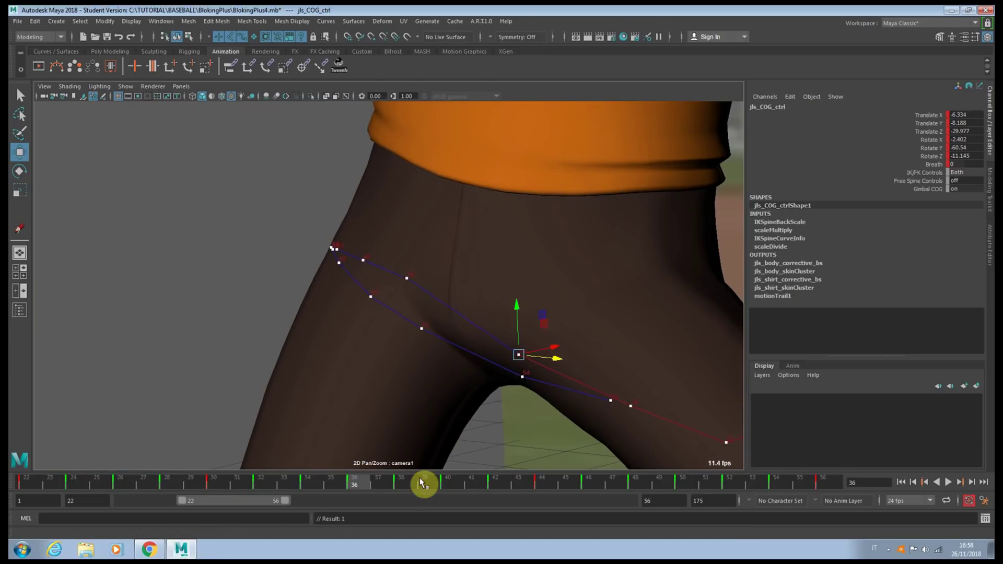
{"action": "key", "text": "period"}
{"action": "left_click_drag", "start_coordinate": [406, 256], "coordinate": [408, 270]}
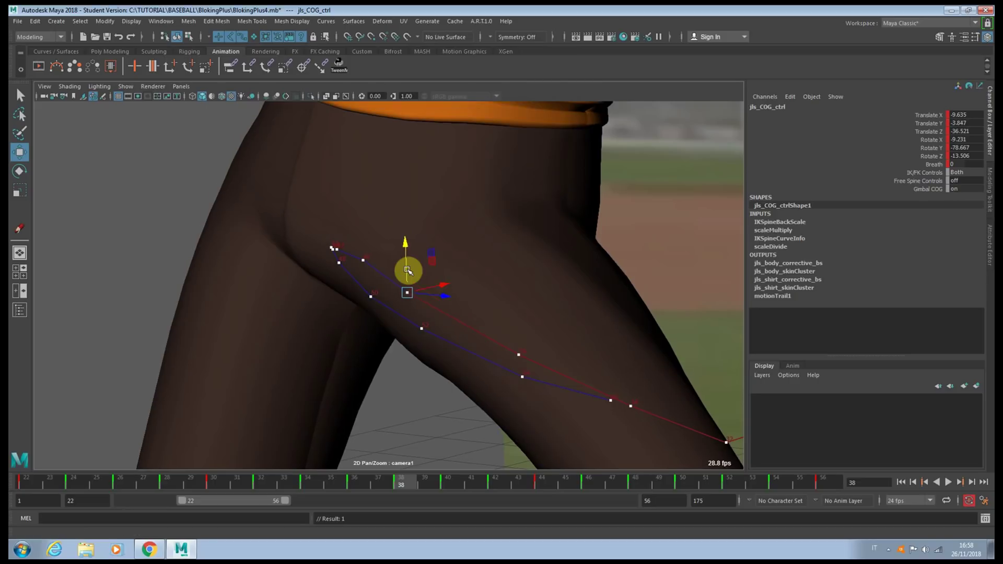
- Adjust the position of jls_COG_ctrl at frames 40, 42 and 44 to smooth the arc of its motion trail
{"action": "key", "text": "period"}
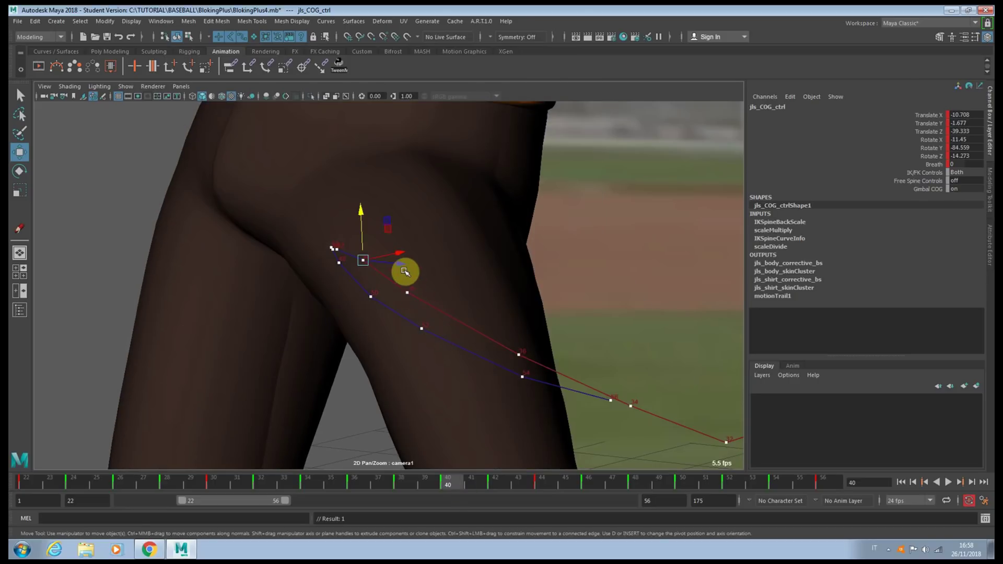
{"action": "left_click_drag", "start_coordinate": [401, 266], "coordinate": [367, 246]}
{"action": "key", "text": "period"}
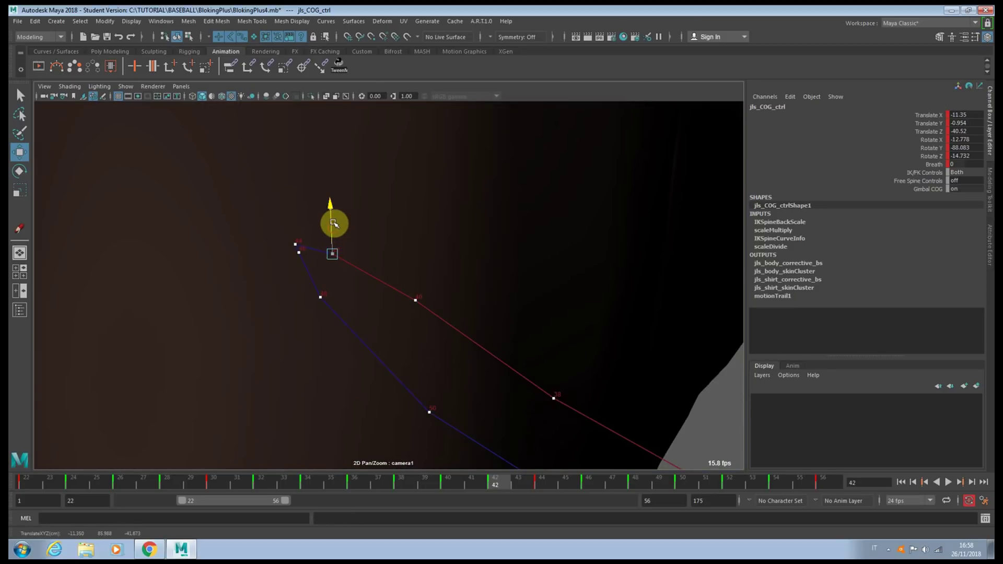
{"action": "left_click", "coordinate": [555, 483]}
{"action": "left_click_drag", "start_coordinate": [291, 209], "coordinate": [293, 197]}
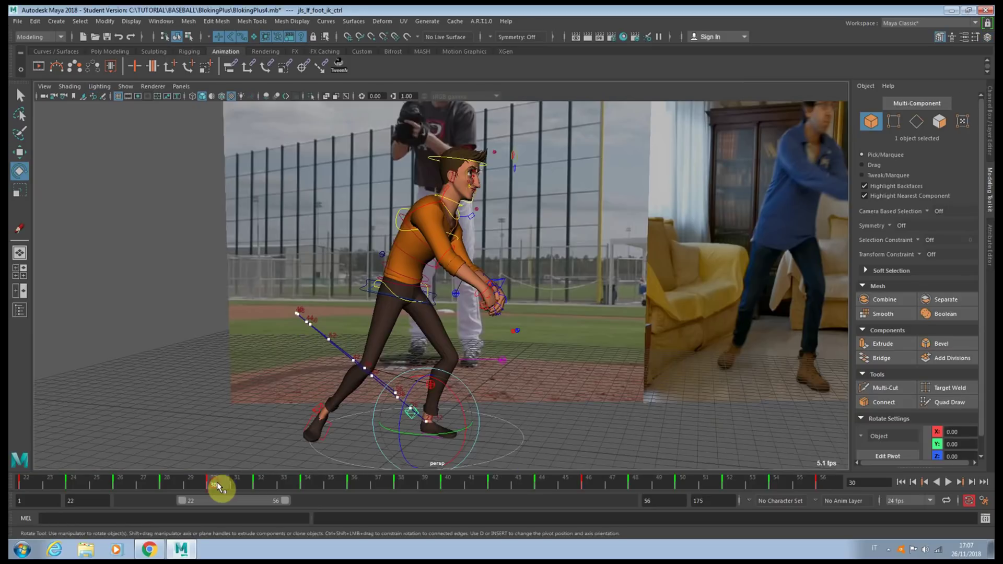
- At frame 36, move the left foot control jls_lf_foot_ik_ctrl to about Translate Y 1.03, Z 2.60
{"action": "left_click_drag", "start_coordinate": [217, 487], "coordinate": [354, 485]}
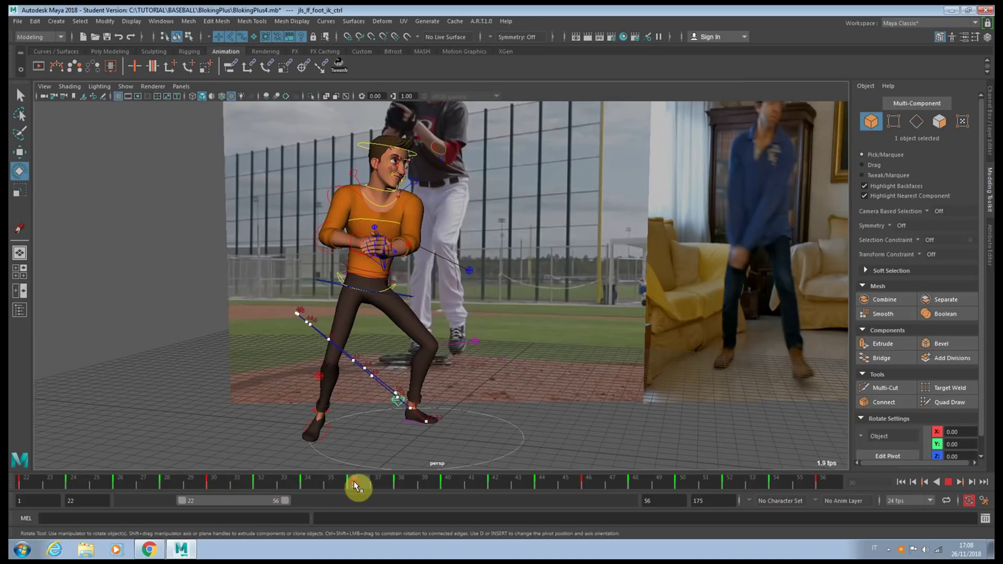
{"action": "middle_click_drag", "start_coordinate": [403, 413], "coordinate": [396, 354], "text": "alt"}
{"action": "scroll", "coordinate": [396, 354], "scroll_direction": "up", "scroll_amount": 2}
{"action": "left_click_drag", "start_coordinate": [410, 372], "coordinate": [431, 375]}
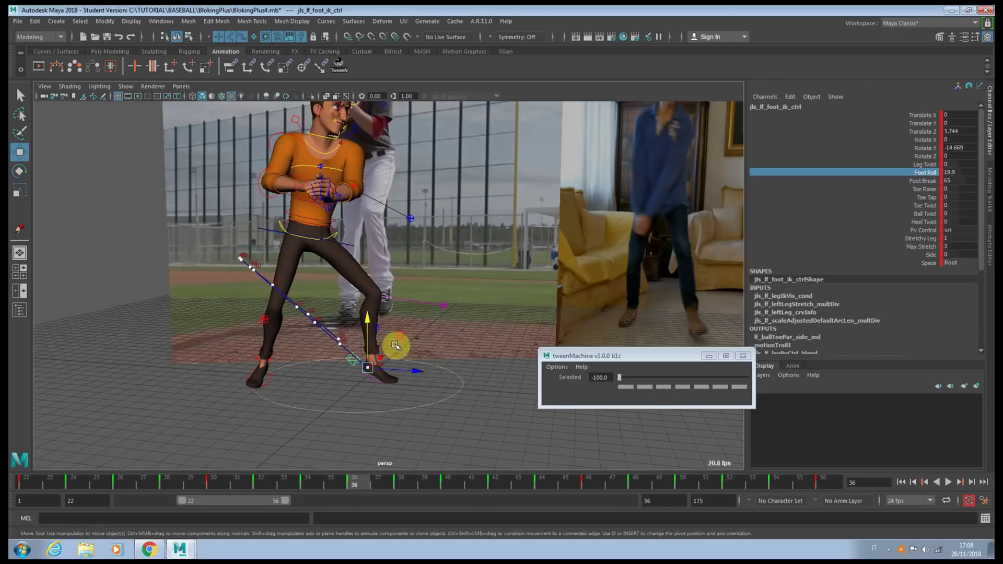
- At frame 38, rotate jls_lf_foot_ik_ctrl to about X 35, Y -57, Z 21, lower it to about Translate Y 13, and compare with frame 40
{"action": "key", "text": "e"}
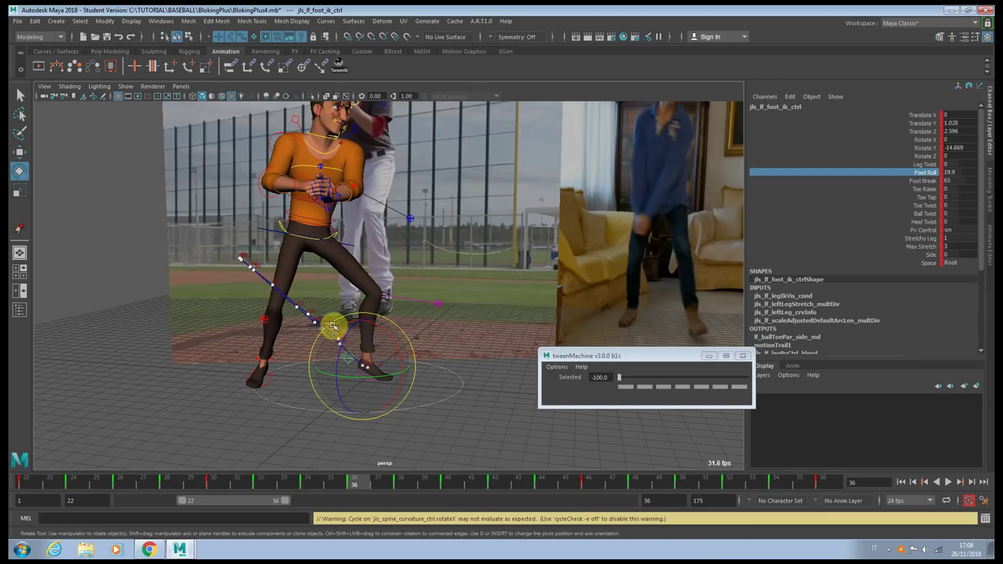
{"action": "left_click_drag", "start_coordinate": [340, 340], "coordinate": [343, 382]}
{"action": "left_click", "coordinate": [400, 482]}
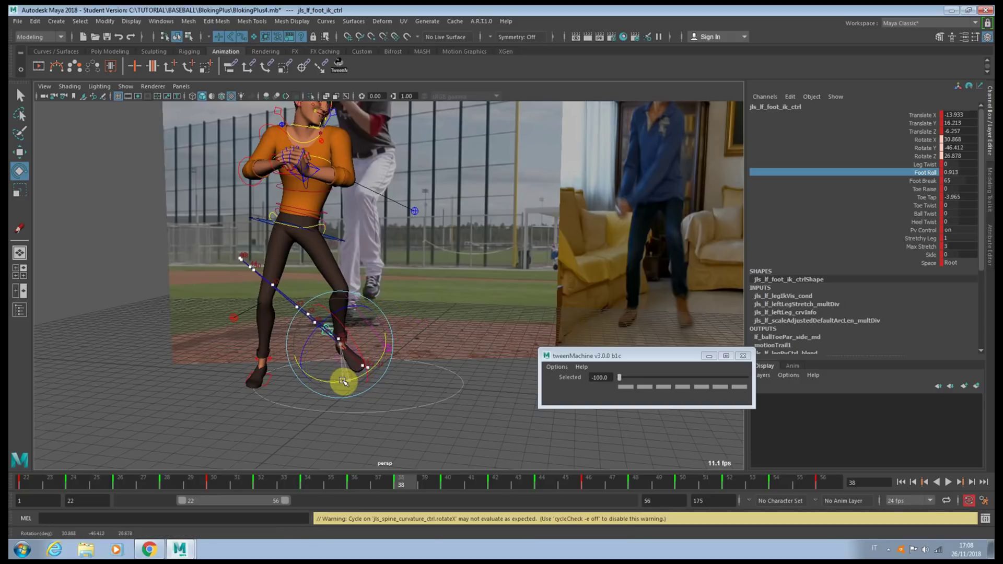
{"action": "left_click", "coordinate": [449, 482]}
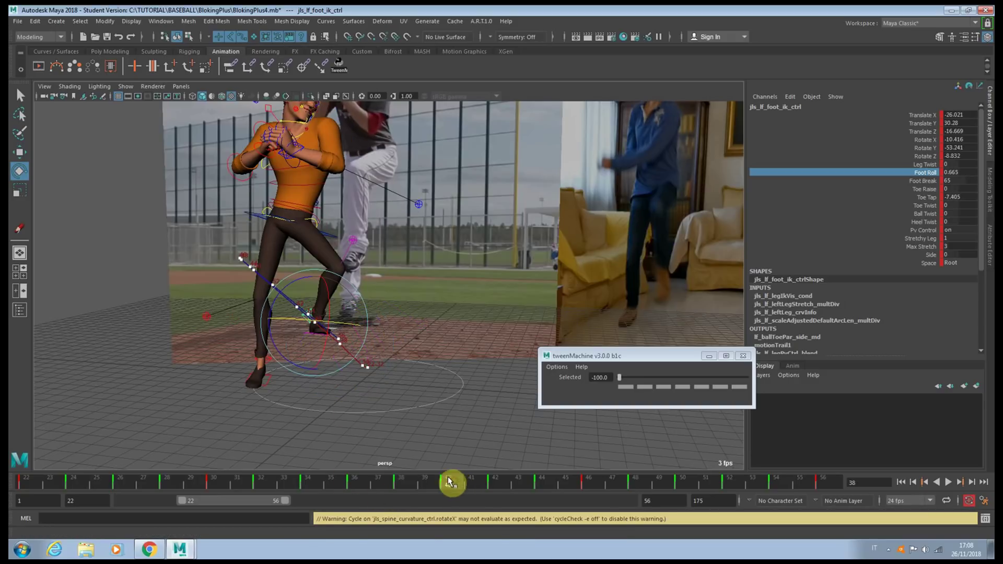
{"action": "left_click", "coordinate": [406, 480]}
{"action": "key", "text": "w"}
{"action": "left_click_drag", "start_coordinate": [342, 316], "coordinate": [342, 321]}
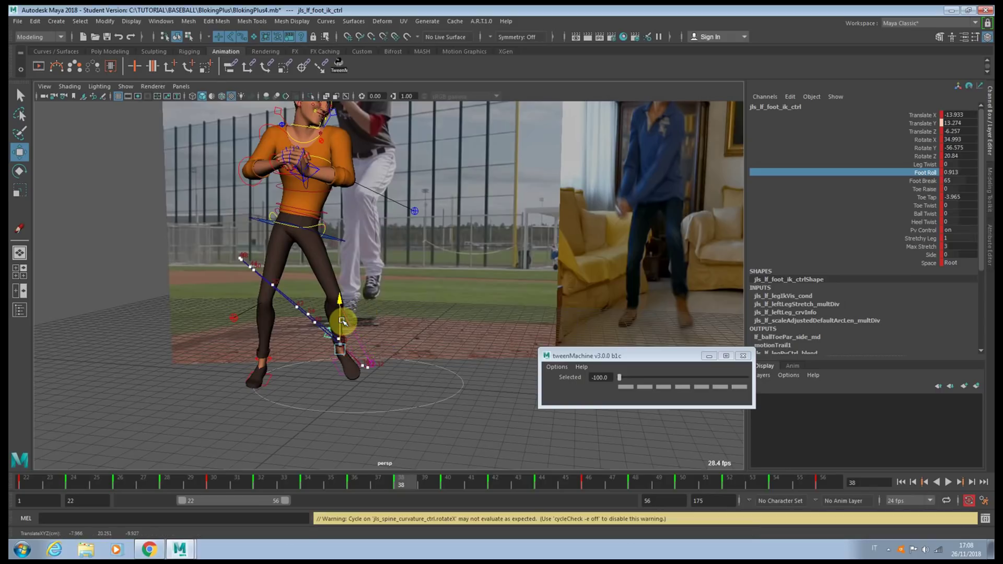
{"action": "left_click", "coordinate": [449, 481]}
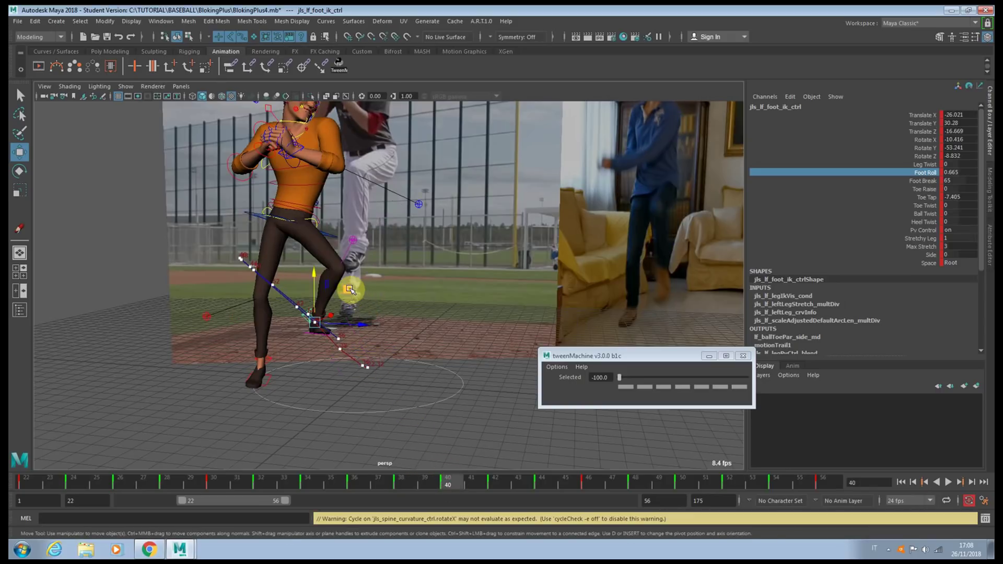
- At frame 40, rotate jls_lf_foot_ik_ctrl to about X 41, Y -80, Z 17 and lower it to about Translate Y 24.9
{"action": "key", "text": "e"}
{"action": "mouse_move", "coordinate": [310, 299]}
{"action": "left_mouse_down"}
{"action": "mouse_move", "coordinate": [290, 338]}
{"action": "mouse_move", "coordinate": [332, 332]}
{"action": "mouse_move", "coordinate": [317, 302]}
{"action": "left_mouse_up"}
{"action": "key", "text": "w"}
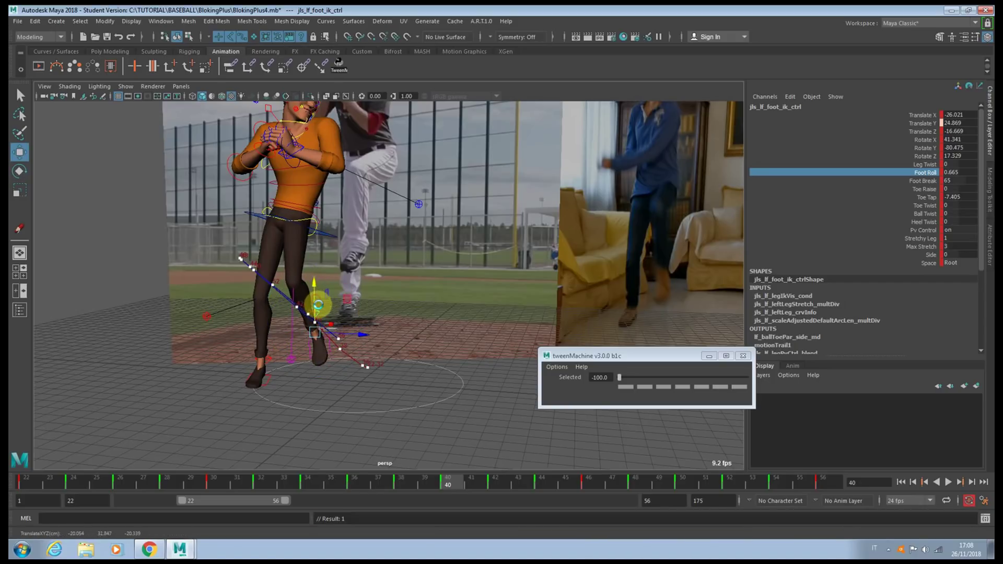
{"action": "key", "text": "e"}
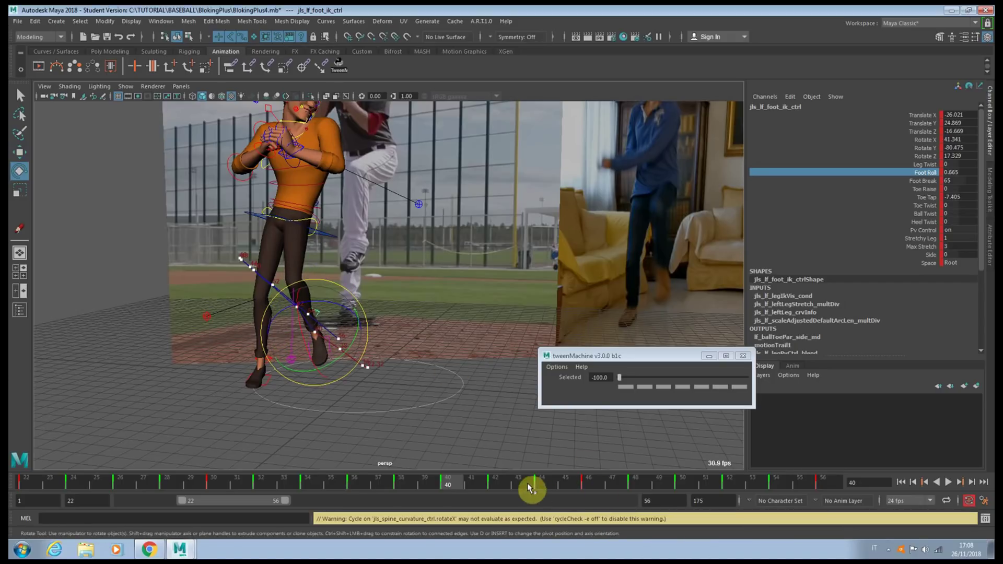
- Adjust the left foot control at frame 42, then at frame 44 set about Rotate X 4.2, Translate Y 57.6 and Z -44
{"action": "left_click", "coordinate": [505, 483]}
{"action": "left_click_drag", "start_coordinate": [320, 303], "coordinate": [288, 305]}
{"action": "key", "text": "w"}
{"action": "key", "text": "e"}
{"action": "key", "text": "period"}
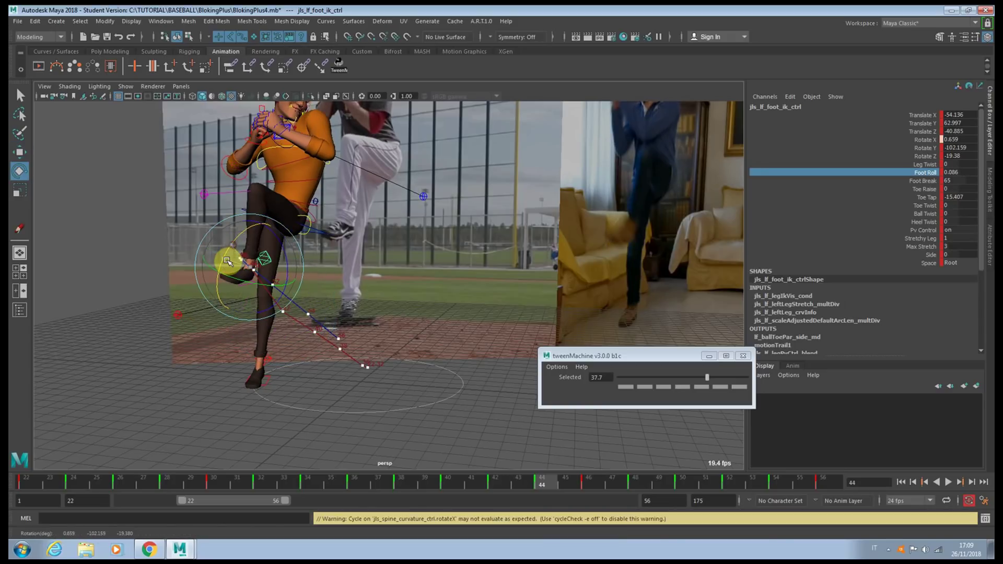
{"action": "key", "text": "w"}
{"action": "left_click_drag", "start_coordinate": [227, 264], "coordinate": [273, 247]}
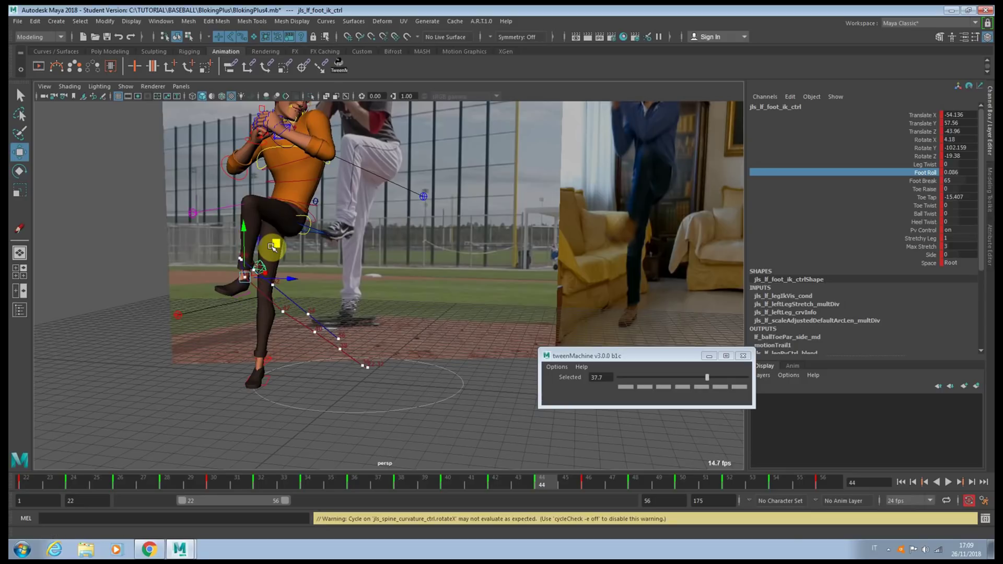
- Move the left foot control to about Translate Y 66.3, Z -46.5 at frame 46 and raise it to about Y 69 at frame 48
{"action": "left_click", "coordinate": [589, 483]}
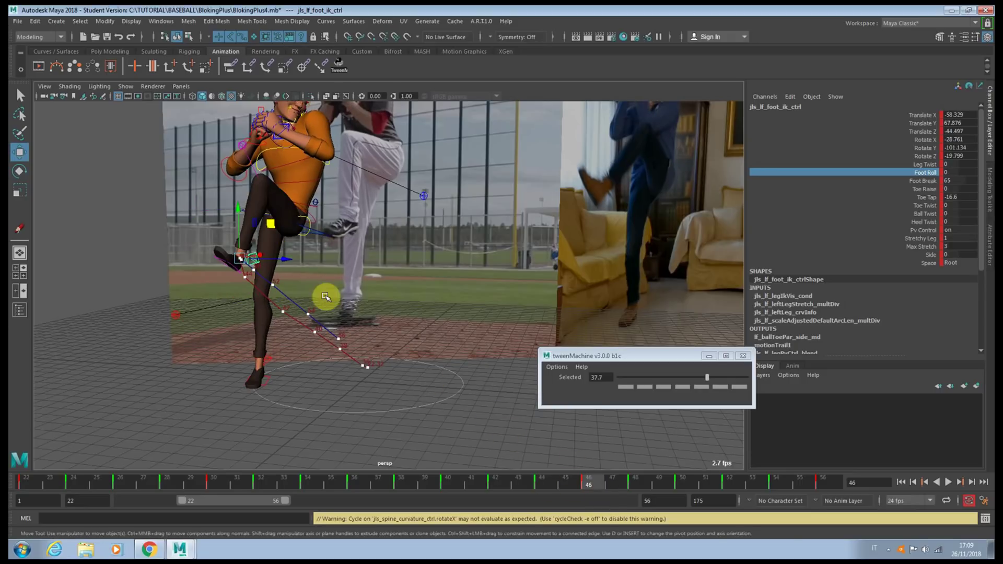
{"action": "left_click_drag", "start_coordinate": [286, 261], "coordinate": [235, 243]}
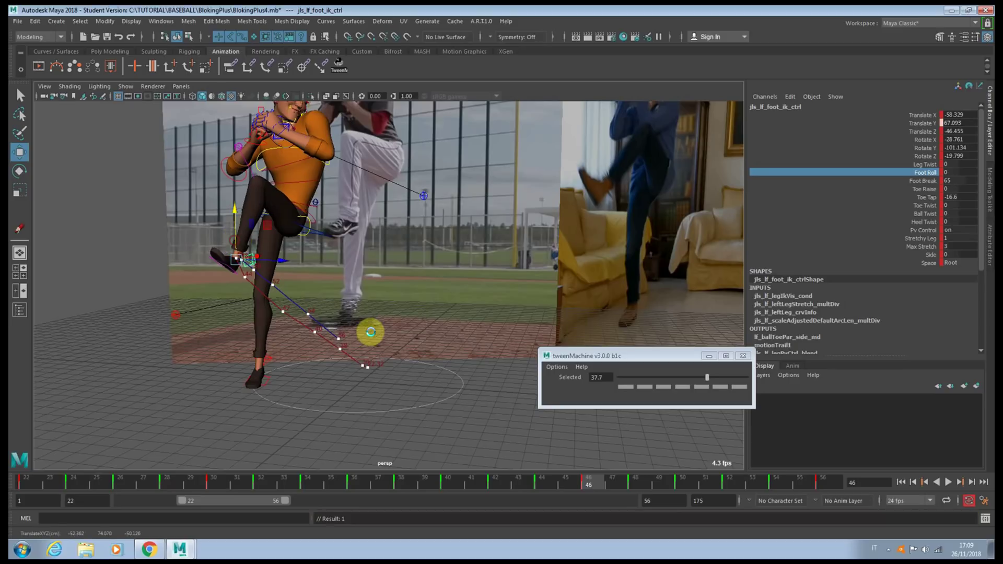
{"action": "left_click", "coordinate": [635, 491]}
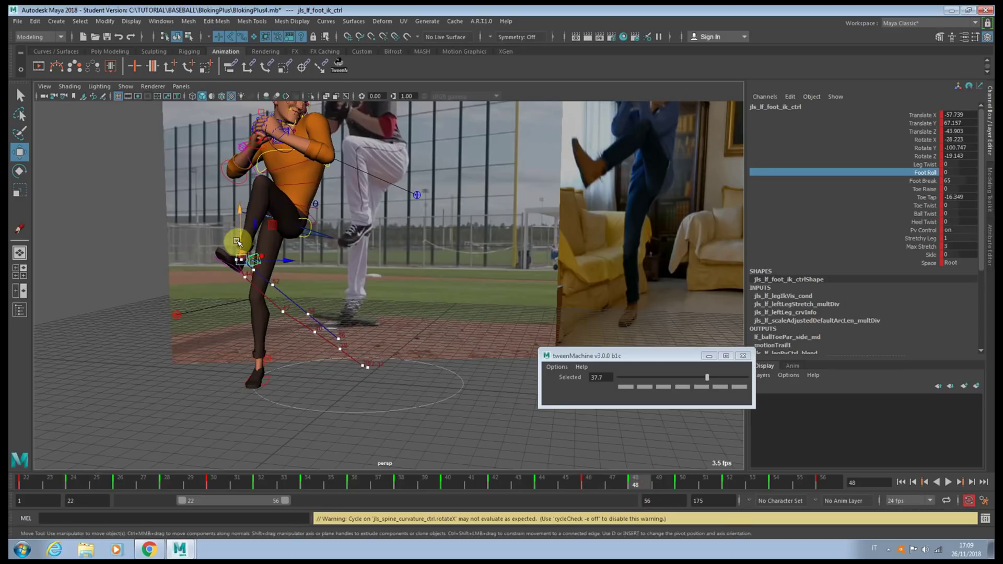
{"action": "left_click_drag", "start_coordinate": [237, 242], "coordinate": [255, 231]}
- Move jls_lf_foot_ik_ctrl to about Translate Y 56.6, Z -32.5 at frame 52 and about Y 38.2, Z -23.7 at frame 54
{"action": "key", "text": "period"}
{"action": "key", "text": "period"}
{"action": "key", "text": "period"}
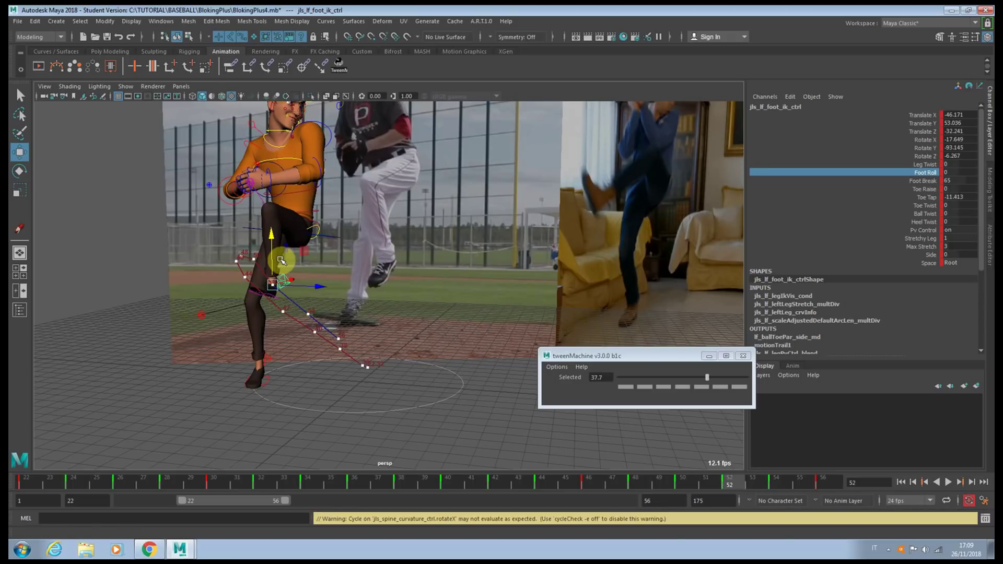
{"action": "key", "text": "period"}
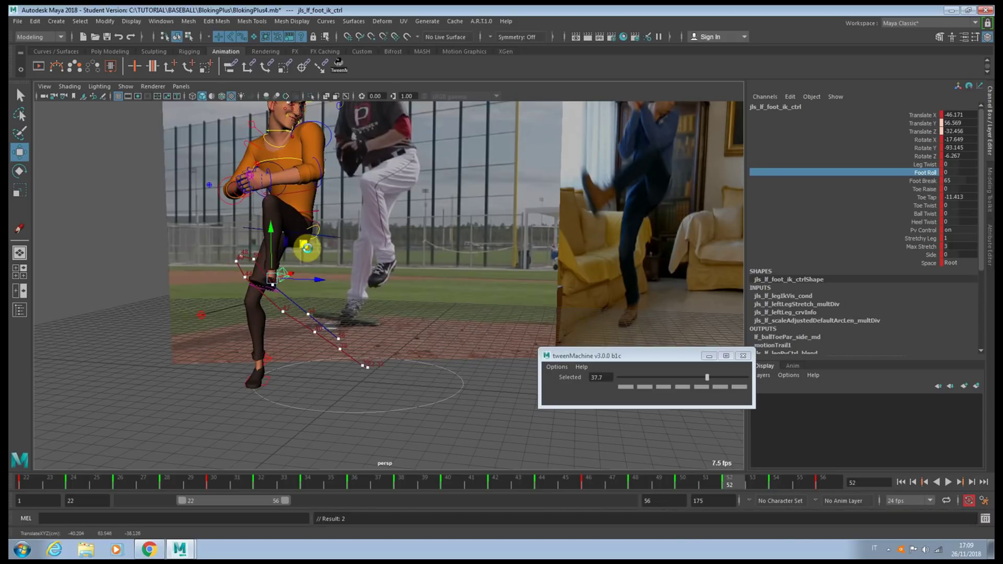
{"action": "left_click_drag", "start_coordinate": [341, 286], "coordinate": [335, 290]}
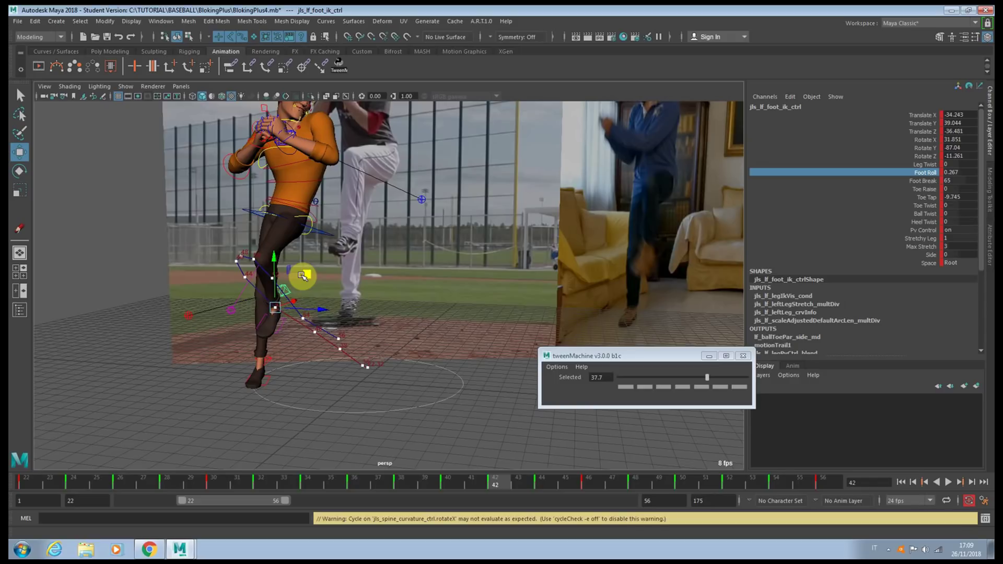
- Smooth the left foot's trail by moving its control to about Translate Y 39 at frame 42, Y 24.3 at frame 40 and Y 11.9 at frame 38
{"action": "key", "text": "period"}
{"action": "key", "text": "comma"}
{"action": "key", "text": "comma"}
{"action": "left_click_drag", "start_coordinate": [340, 304], "coordinate": [367, 324]}
{"action": "key", "text": "comma"}
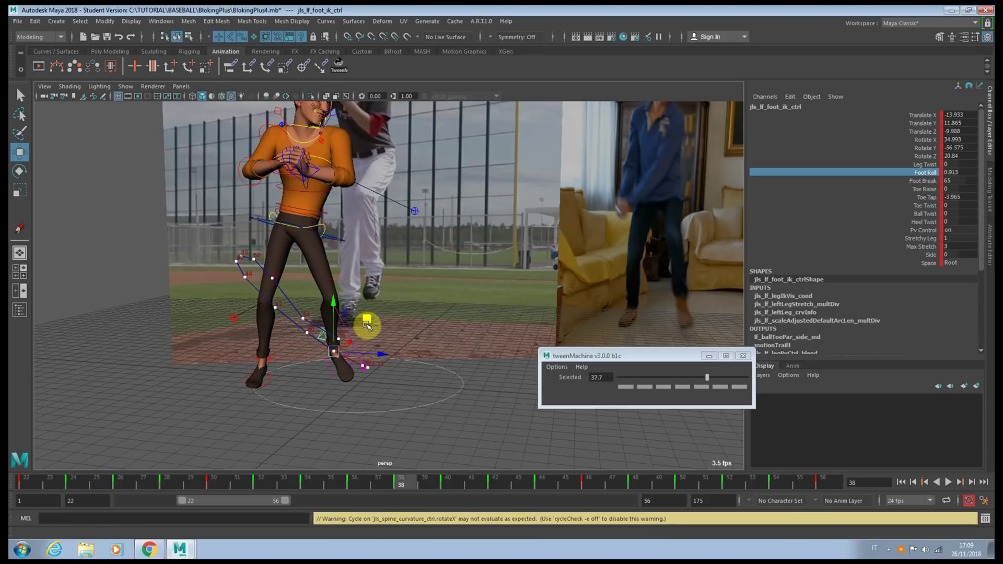
{"action": "key", "text": "comma"}
{"action": "key", "text": "comma"}
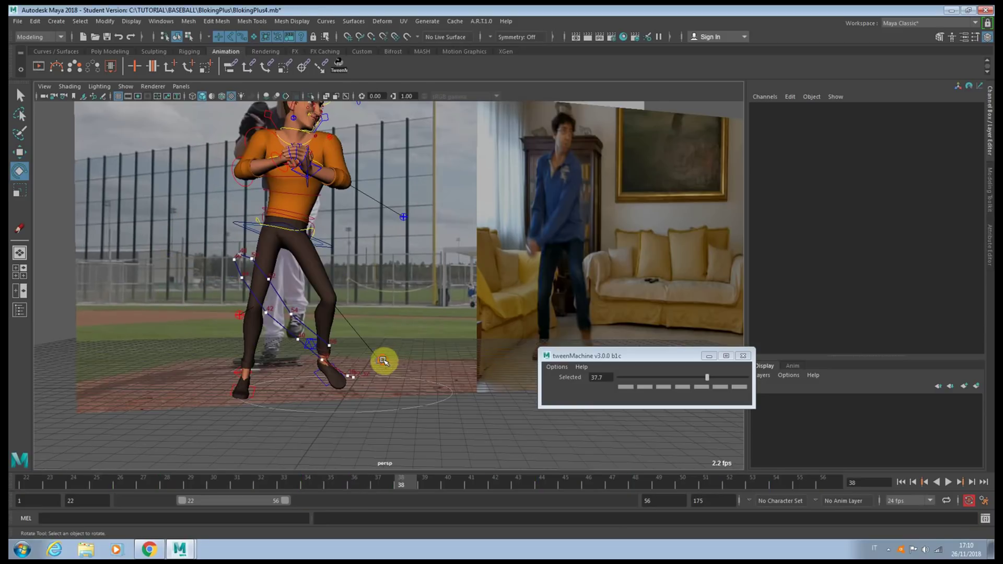
- At frame 38, move the left knee pole vector jls_lf_knee_pv_ctrl to about Translate X -4.2, Y 32.2
{"action": "left_click", "coordinate": [382, 360]}
{"action": "left_click_drag", "start_coordinate": [382, 360], "coordinate": [374, 363], "text": "alt"}
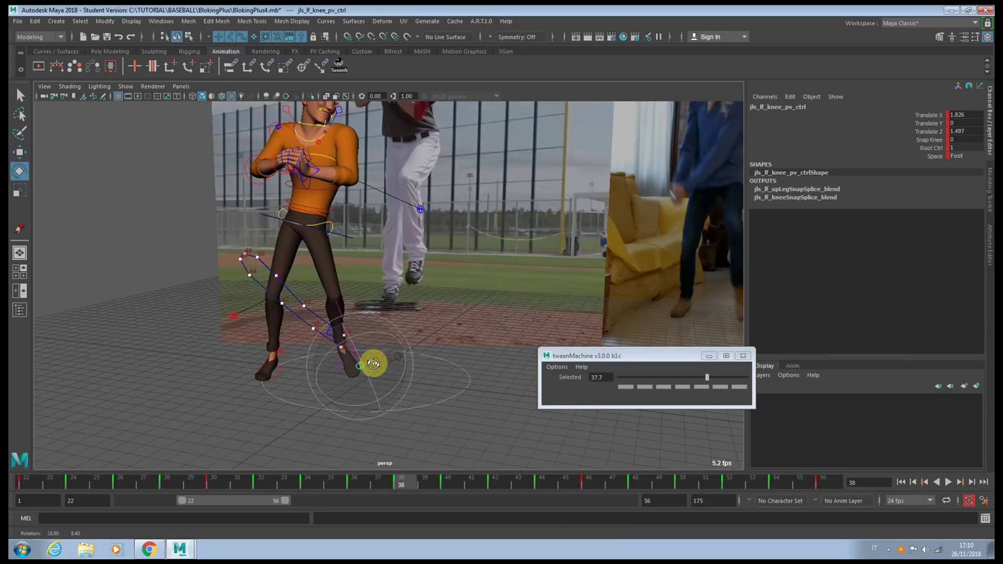
{"action": "key", "text": "w"}
{"action": "middle_click_drag", "start_coordinate": [404, 372], "coordinate": [330, 336]}
{"action": "key", "text": "q"}
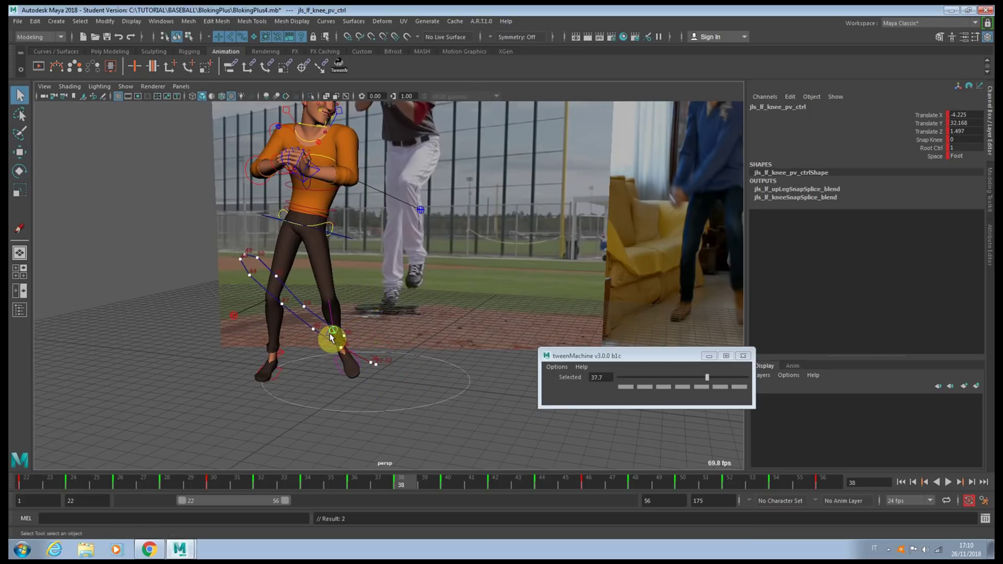
- At frame 40, rotate jls_lf_foot_ik_ctrl to about X 42.5, Y -75, Z 9
{"action": "left_click", "coordinate": [328, 336]}
{"action": "key", "text": "period"}
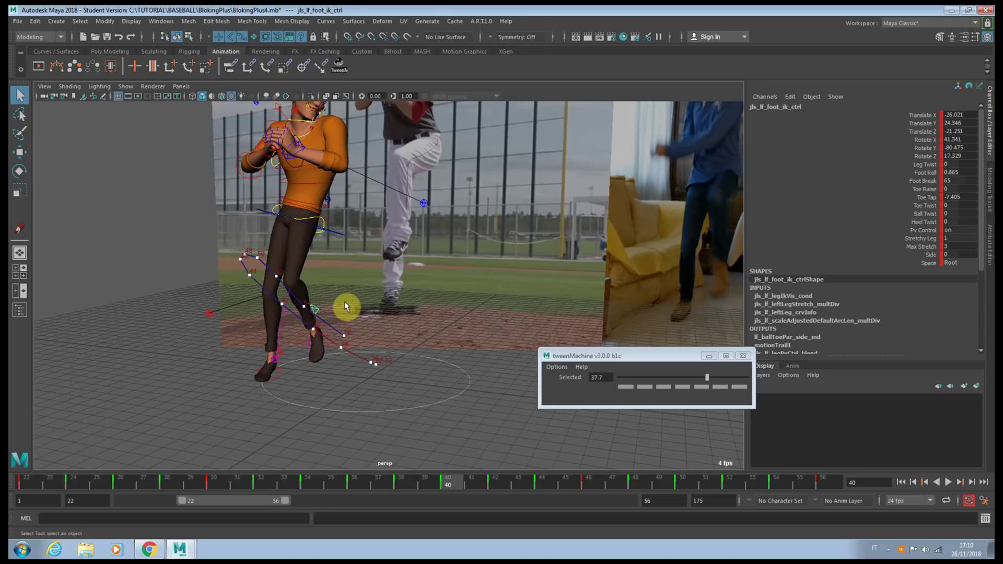
{"action": "left_click", "coordinate": [279, 359]}
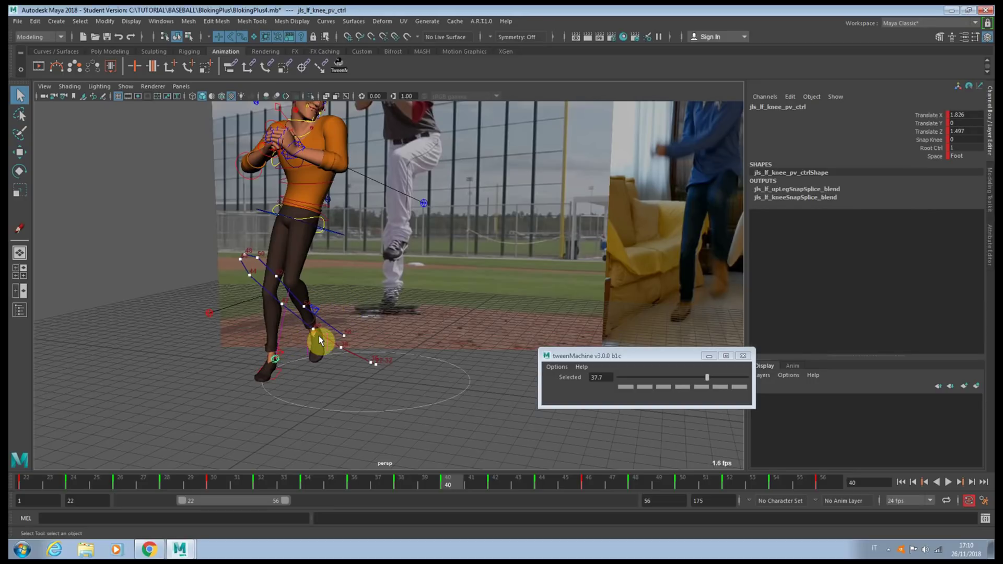
{"action": "left_click", "coordinate": [318, 316]}
{"action": "key", "text": "e"}
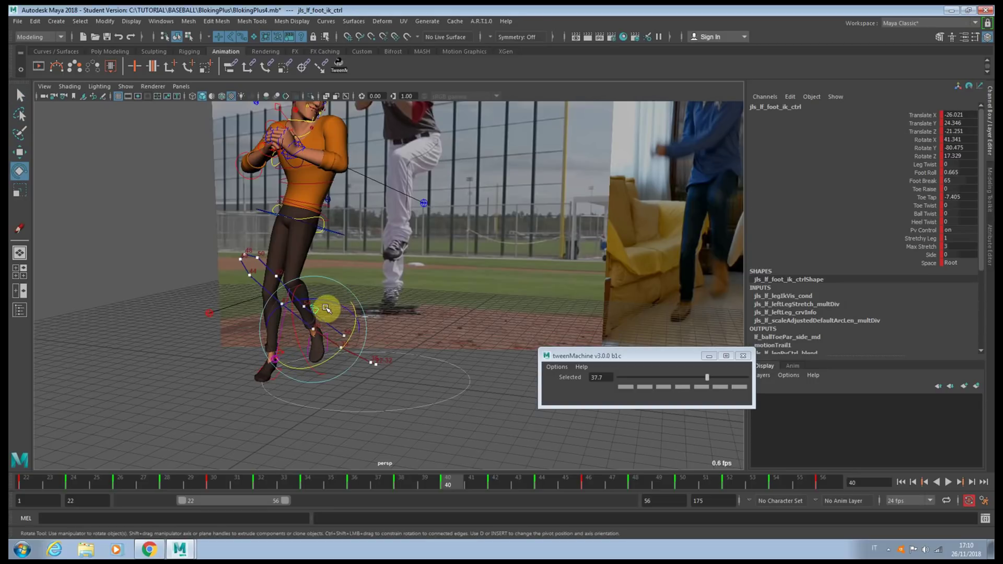
{"action": "left_click_drag", "start_coordinate": [329, 316], "coordinate": [331, 319]}
{"action": "key", "text": "q"}
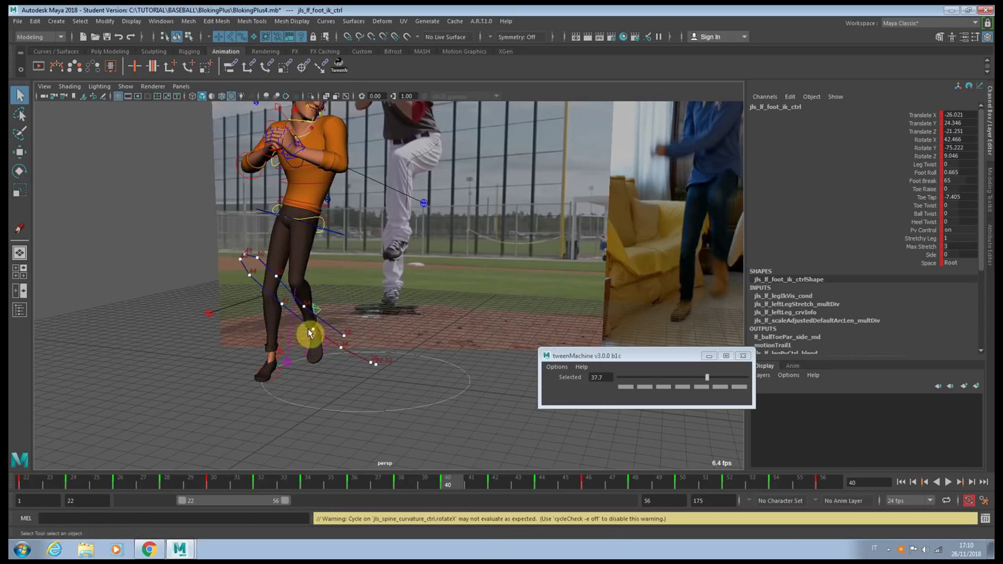
- At frame 40, move the left knee pole vector control to about Translate X 8.2
{"action": "left_click", "coordinate": [286, 362]}
{"action": "key", "text": "w"}
{"action": "left_click_drag", "start_coordinate": [325, 360], "coordinate": [335, 359]}
{"action": "key", "text": "q"}
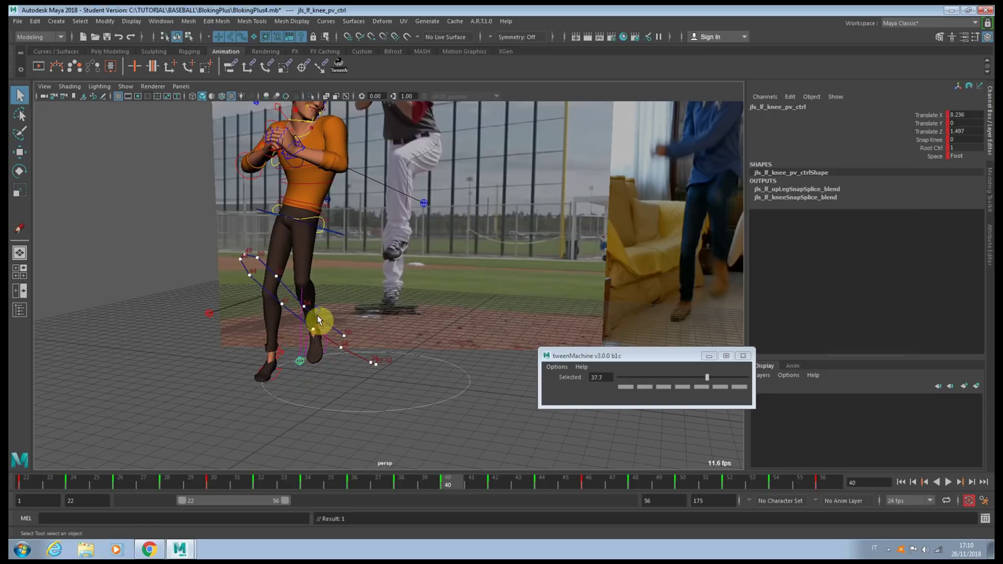
- Rotate the left foot control to about X 45, Y -77, Z 9 at frame 40 and X 35, Y -81, Z -11 at frame 42
{"action": "left_click", "coordinate": [320, 314]}
{"action": "key", "text": "e"}
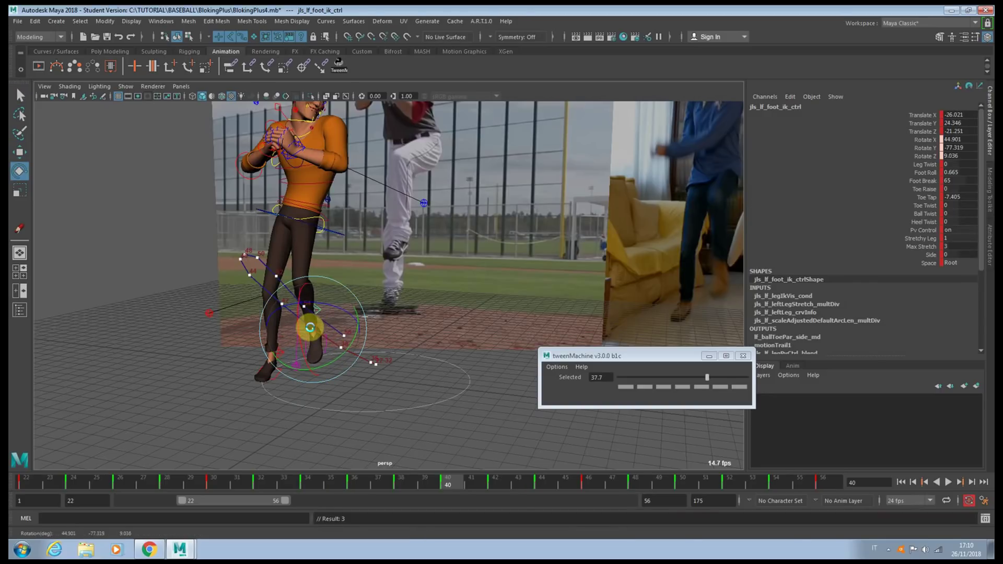
{"action": "key", "text": "."}
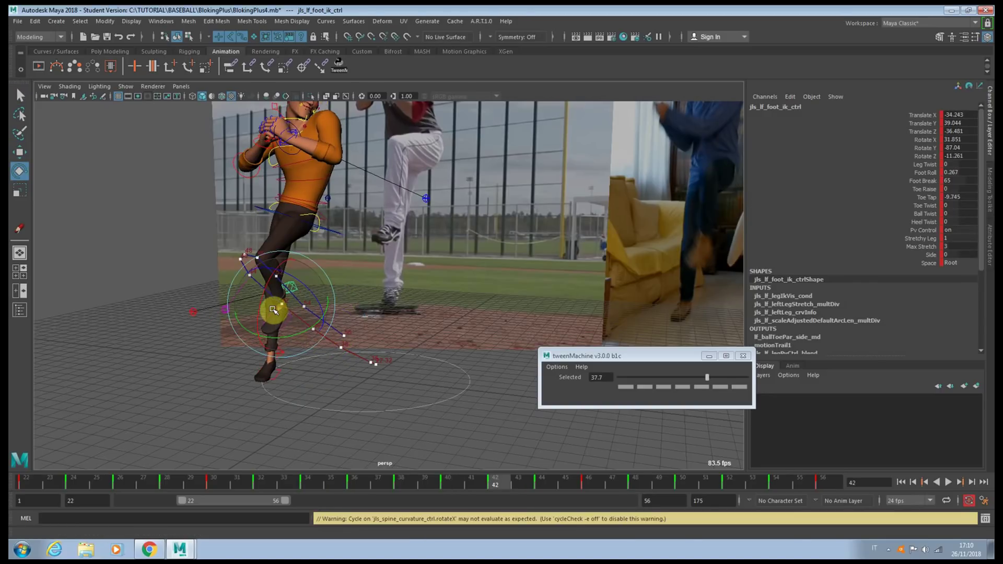
{"action": "left_click_drag", "start_coordinate": [271, 308], "coordinate": [273, 315]}
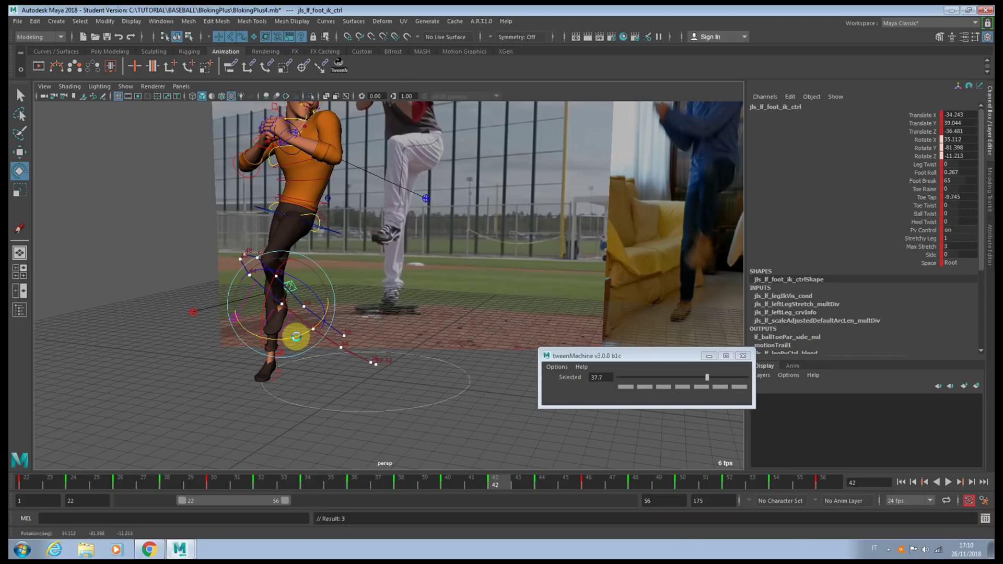
{"action": "key", "text": "."}
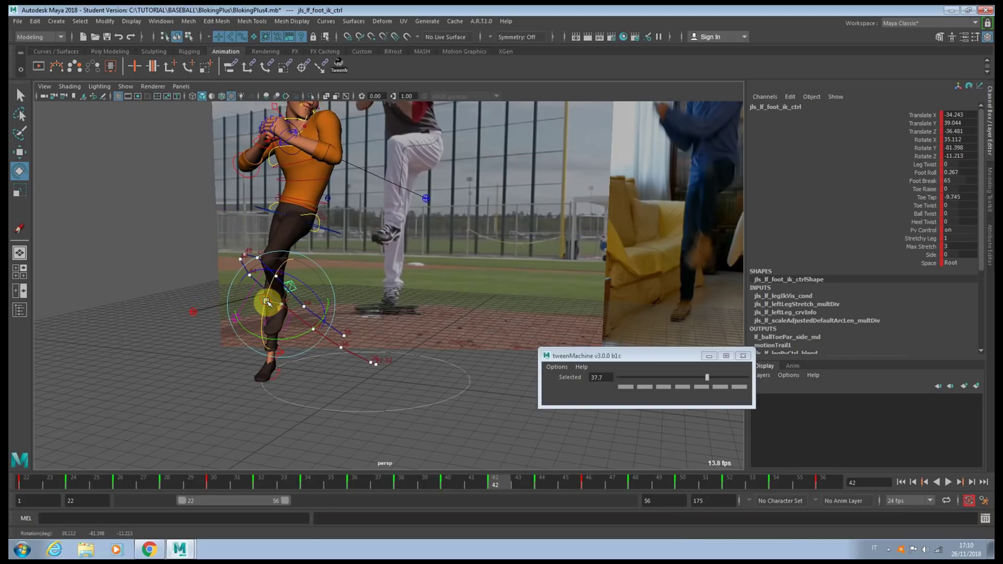
- Set the left foot control's Rotate X to about -21 at frame 46 and about -36 at frame 48
{"action": "key", "text": "."}
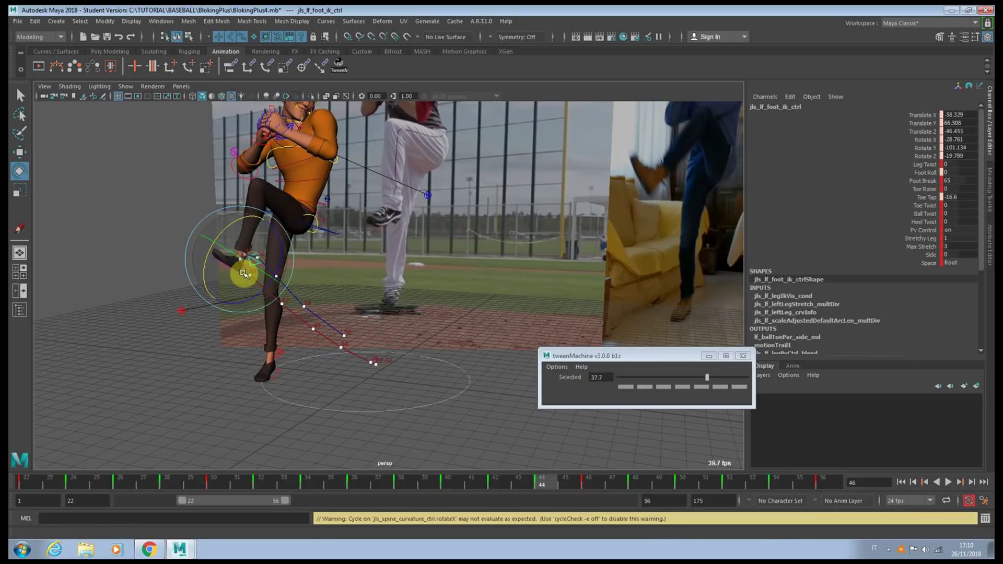
{"action": "key", "text": "."}
{"action": "left_click_drag", "start_coordinate": [233, 269], "coordinate": [210, 245]}
{"action": "key", "text": "."}
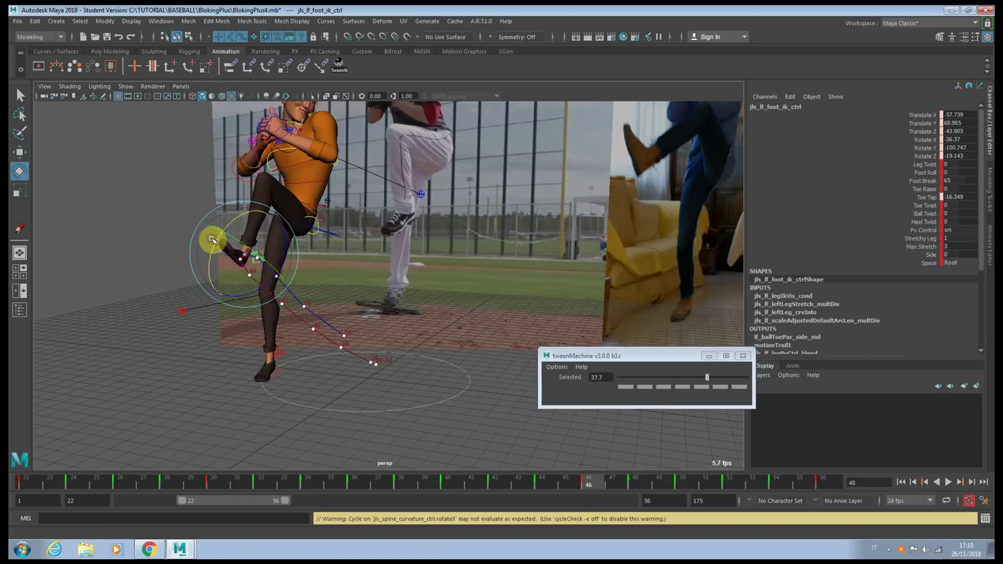
{"action": "key", "text": "."}
{"action": "key", "text": "."}
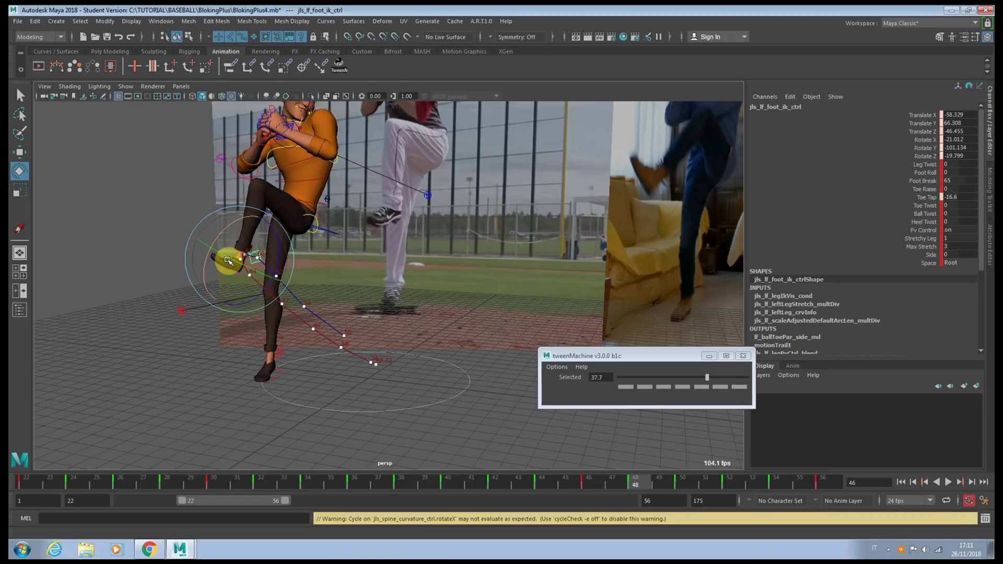
{"action": "key", "text": "."}
{"action": "left_click_drag", "start_coordinate": [228, 259], "coordinate": [229, 255]}
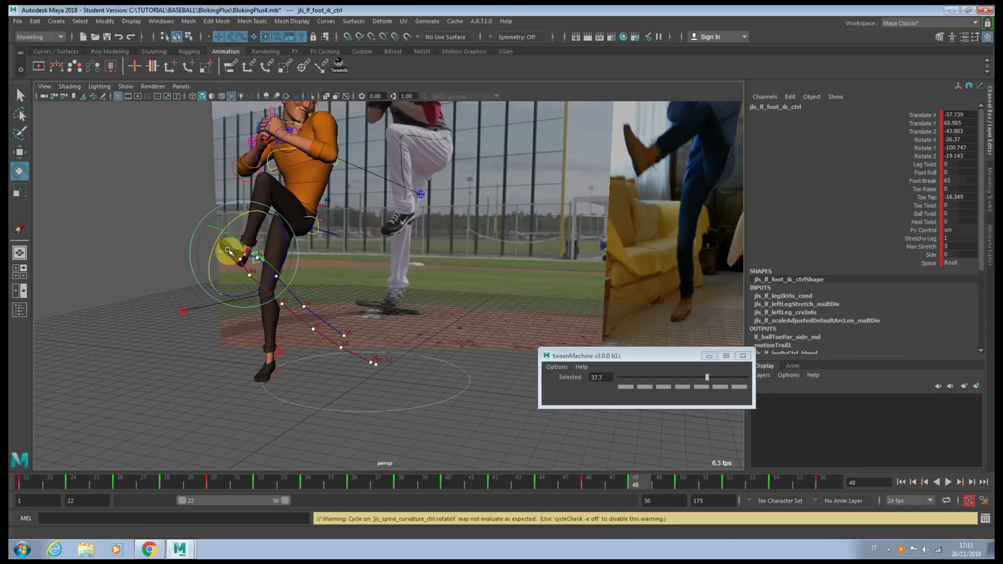
- Rotate the left foot control to about X -33, Y -101, Z -12 at frame 50 and X -41, Y -97, Z 7 at frame 52
{"action": "key", "text": "."}
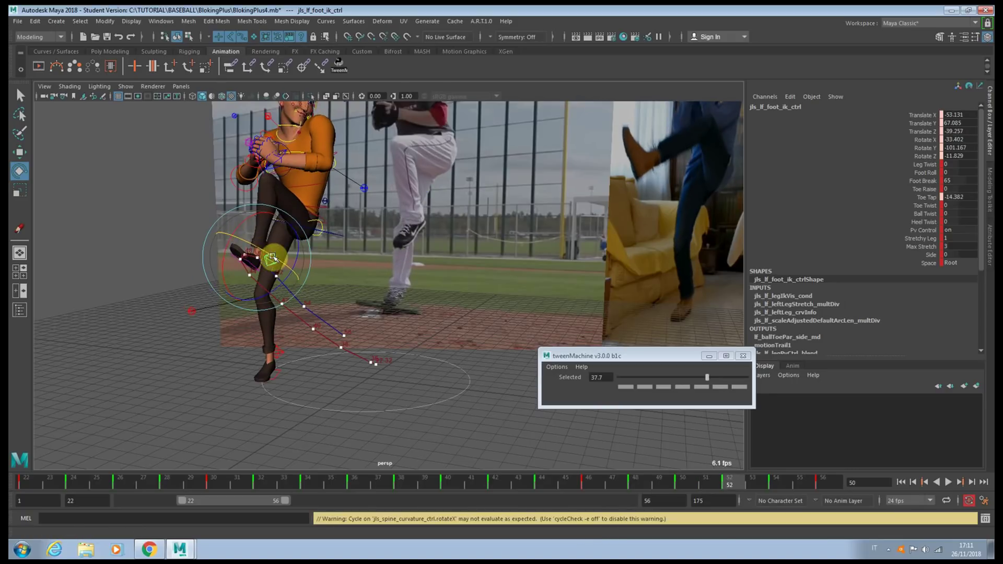
{"action": "key", "text": "."}
{"action": "left_click_drag", "start_coordinate": [255, 291], "coordinate": [279, 261]}
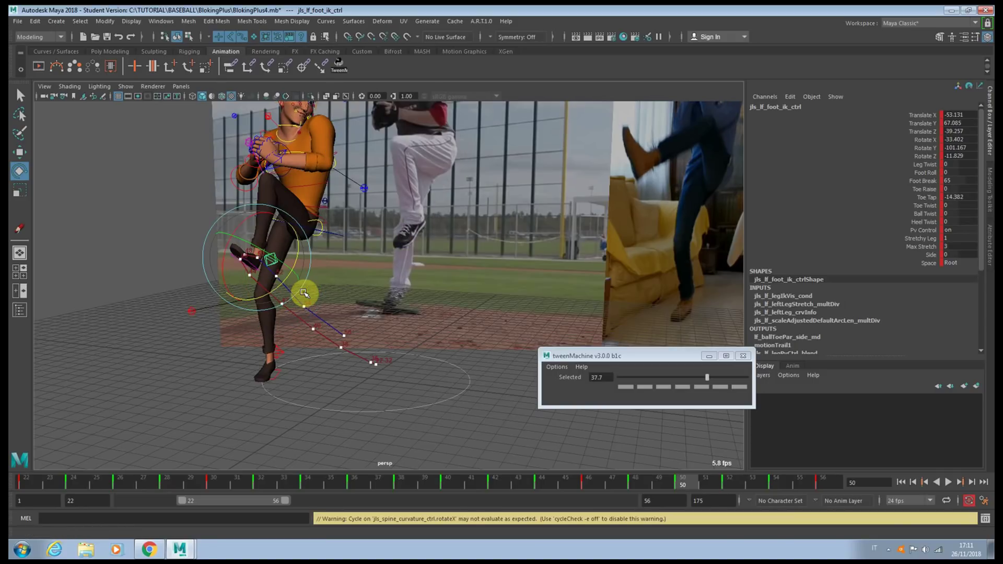
{"action": "key", "text": "."}
{"action": "key", "text": "."}
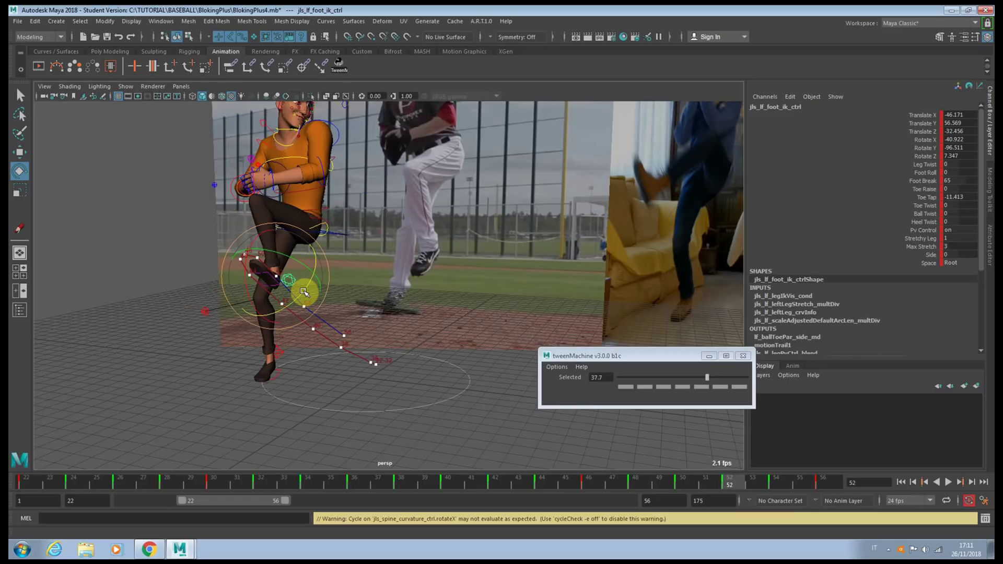
- Rotate the left foot control to about X -23, Y -86, Z 15 at frame 54 and X 11, Y -80, Z 24 at frame 56
{"action": "mouse_move", "coordinate": [294, 284]}
{"action": "left_mouse_down"}
{"action": "mouse_move", "coordinate": [291, 262]}
{"action": "mouse_move", "coordinate": [290, 280]}
{"action": "left_mouse_up"}
{"action": "key", "text": "."}
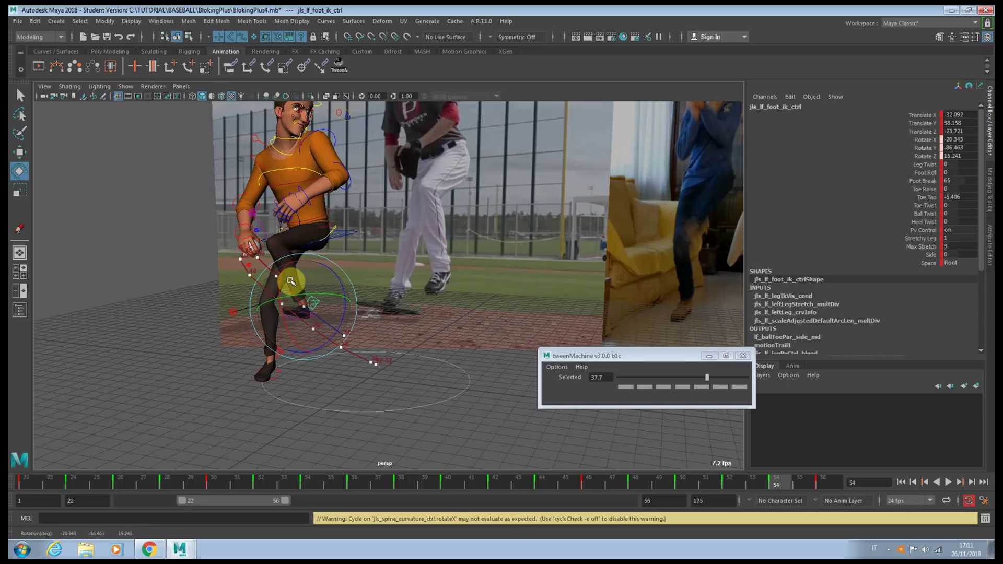
{"action": "key", "text": "comma"}
{"action": "key", "text": "period"}
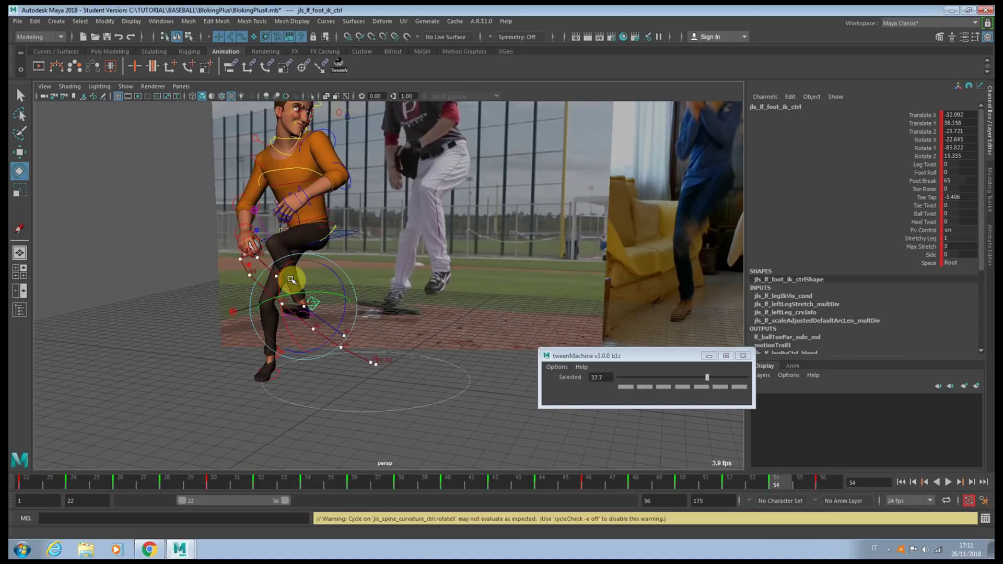
{"action": "key", "text": "period"}
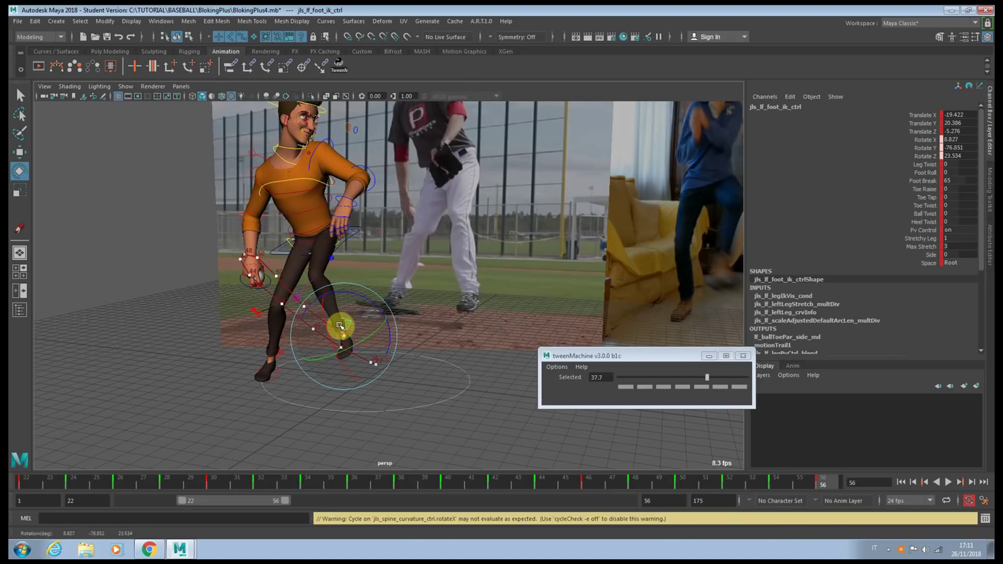
{"action": "left_click_drag", "start_coordinate": [339, 326], "coordinate": [348, 340]}
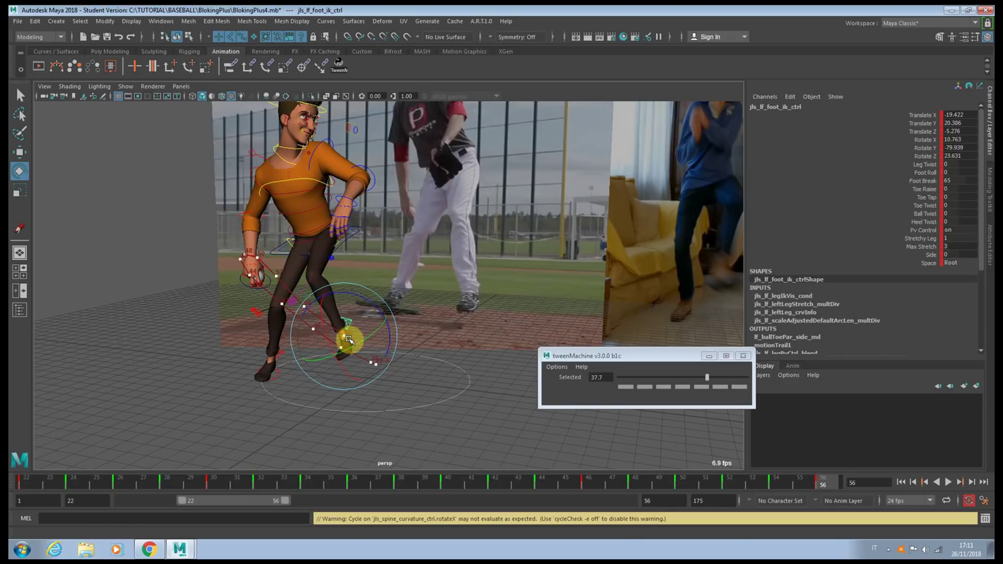
- Return to frame 22, the start of the playback range, and show the four-view layout with the reference cameras
{"action": "key", "text": "alt+shift+v"}
{"action": "key", "text": "space"}
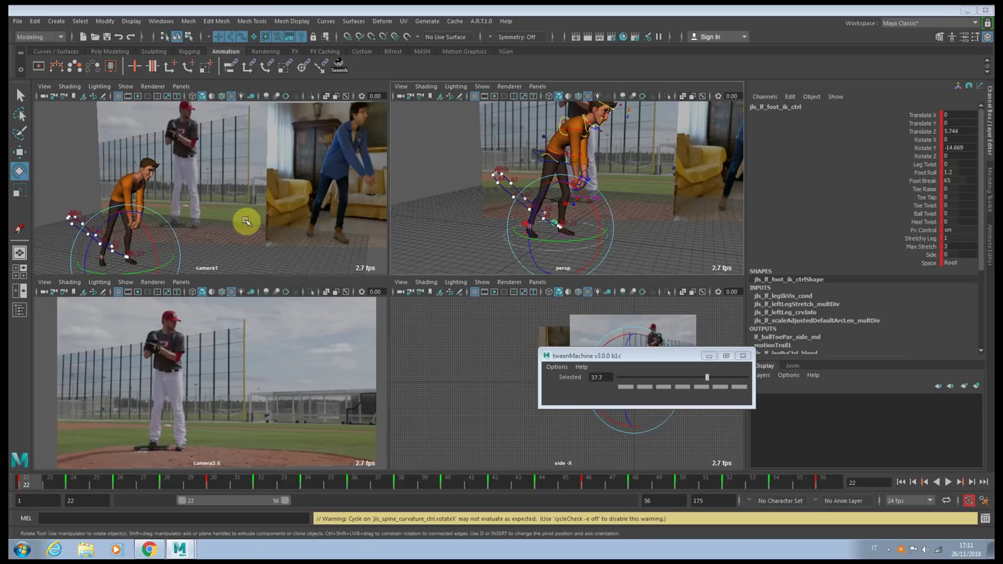
- Lower the left foot control slightly at frames 42 and 40 to smooth the arc of its motion trail in camera1
{"action": "key", "text": "space"}
{"action": "key", "text": "backslash"}
{"action": "middle_click_drag", "start_coordinate": [222, 312], "coordinate": [302, 174]}
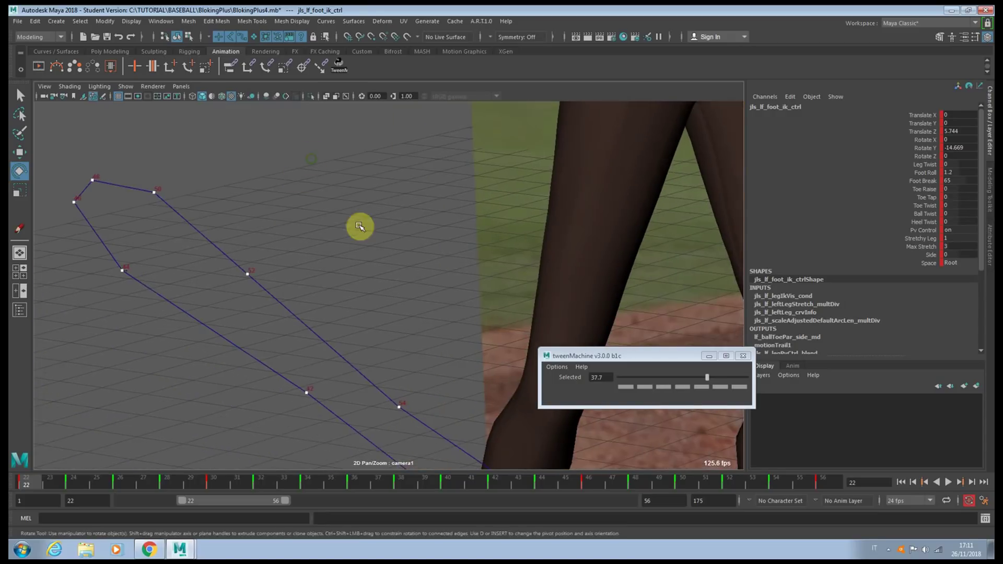
{"action": "right_click_drag", "start_coordinate": [360, 226], "coordinate": [178, 218]}
{"action": "middle_click_drag", "start_coordinate": [403, 293], "coordinate": [320, 257]}
{"action": "right_click_drag", "start_coordinate": [445, 279], "coordinate": [381, 259]}
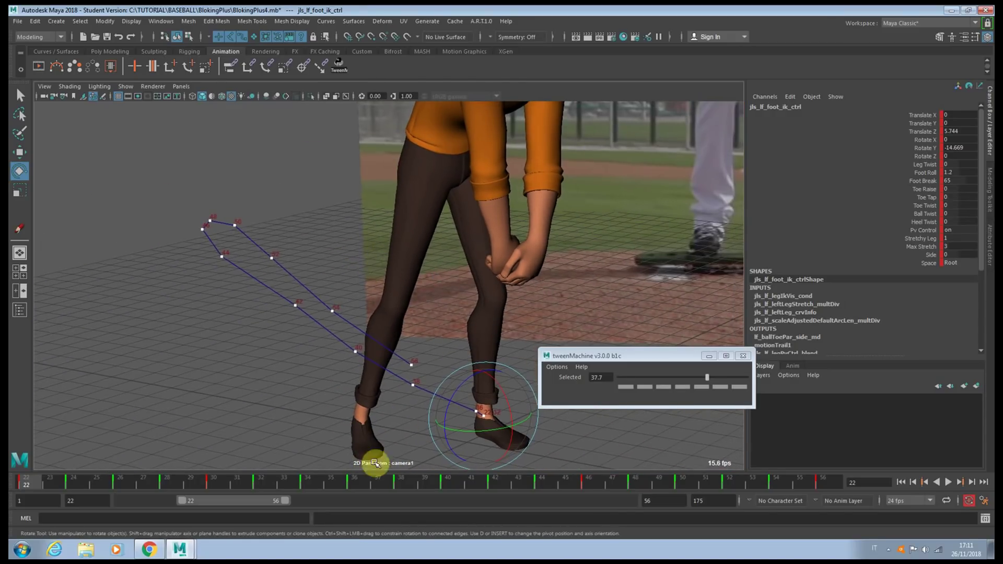
{"action": "left_click_drag", "start_coordinate": [344, 484], "coordinate": [496, 477]}
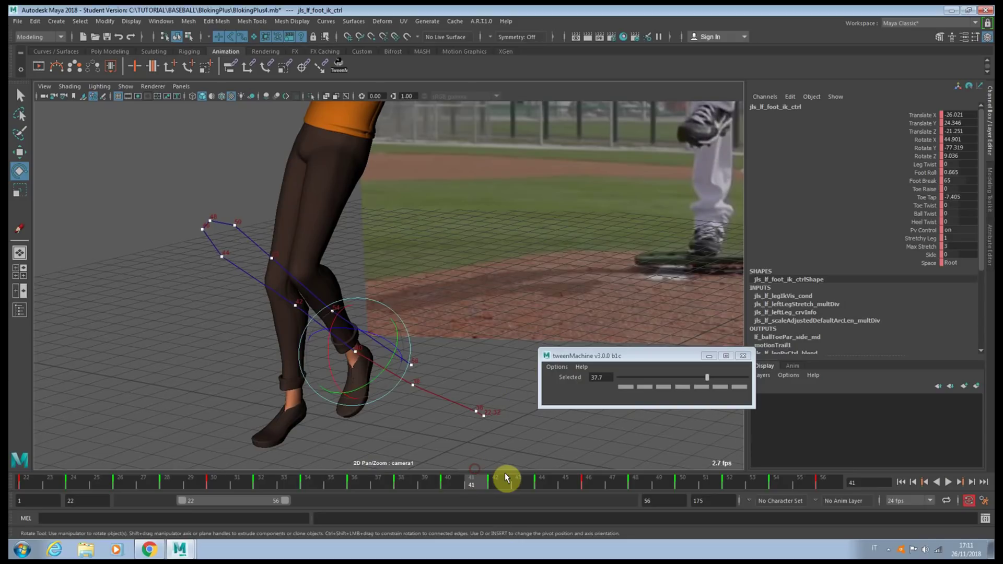
{"action": "left_click", "coordinate": [323, 296]}
{"action": "key", "text": "w"}
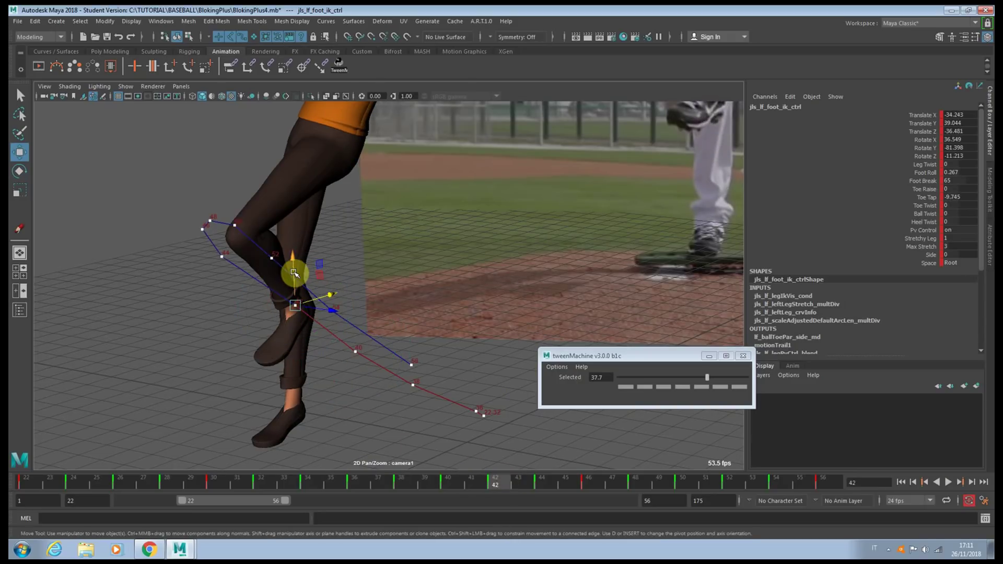
{"action": "left_click_drag", "start_coordinate": [293, 278], "coordinate": [295, 292]}
{"action": "left_click_drag", "start_coordinate": [332, 326], "coordinate": [330, 325]}
{"action": "left_click", "coordinate": [450, 485]}
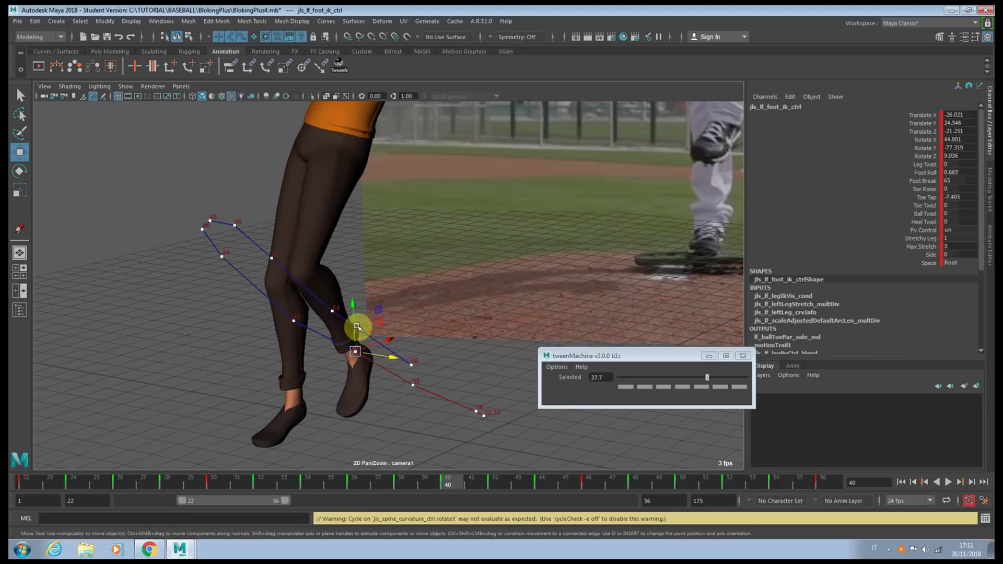
{"action": "left_click_drag", "start_coordinate": [354, 333], "coordinate": [353, 337]}
- Scrub and play back the animation in camera1 to compare the body motion with the video references
{"action": "left_click_drag", "start_coordinate": [594, 486], "coordinate": [635, 484]}
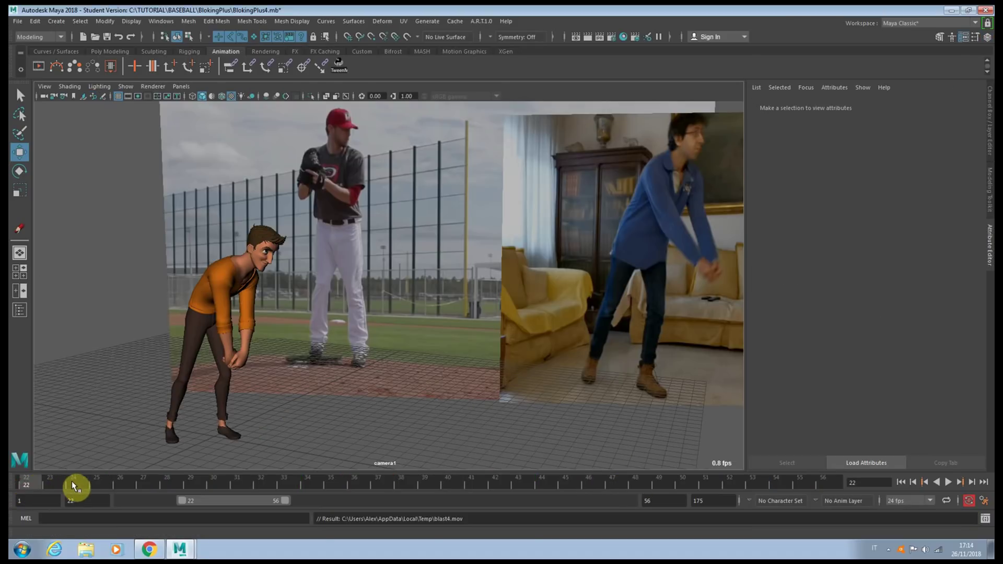
{"action": "key", "text": "alt+v"}
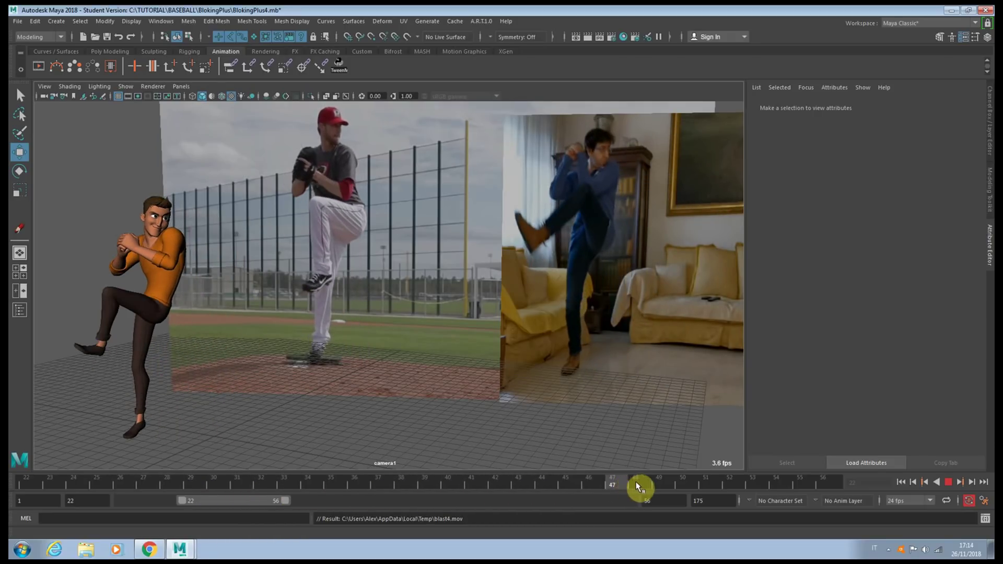
{"action": "left_click", "coordinate": [708, 485]}
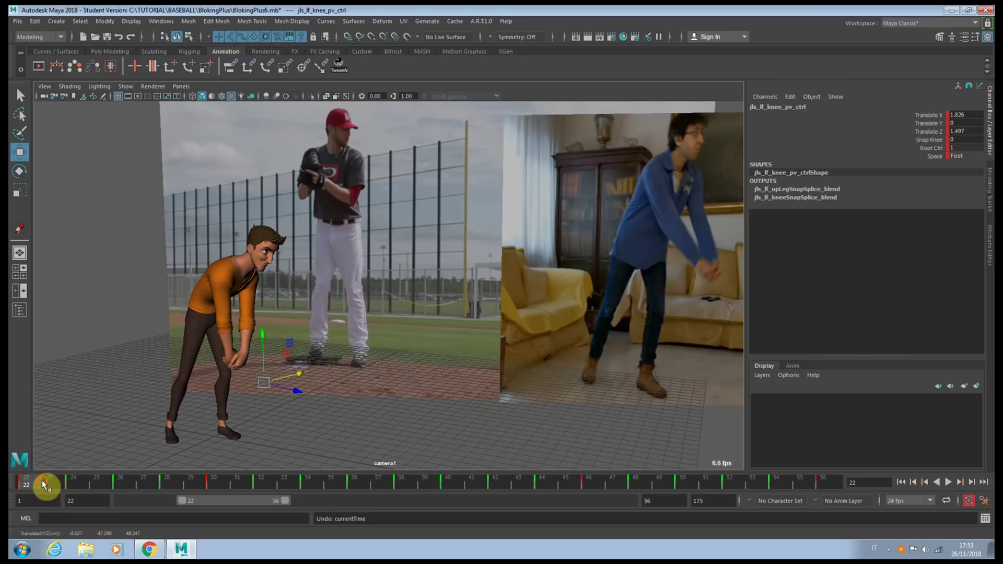
- Shift the left knee pole vector control's Translate X to about -13 at frame 32 and about -24 at frame 34
{"action": "left_click_drag", "start_coordinate": [45, 484], "coordinate": [143, 483]}
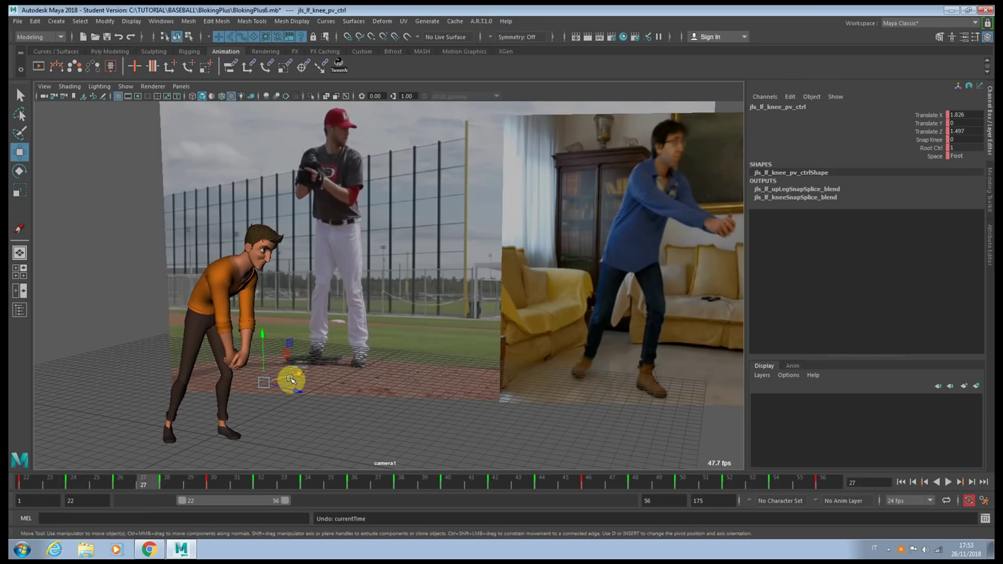
{"action": "left_click_drag", "start_coordinate": [288, 386], "coordinate": [282, 379]}
{"action": "key", "text": "."}
{"action": "key", "text": "."}
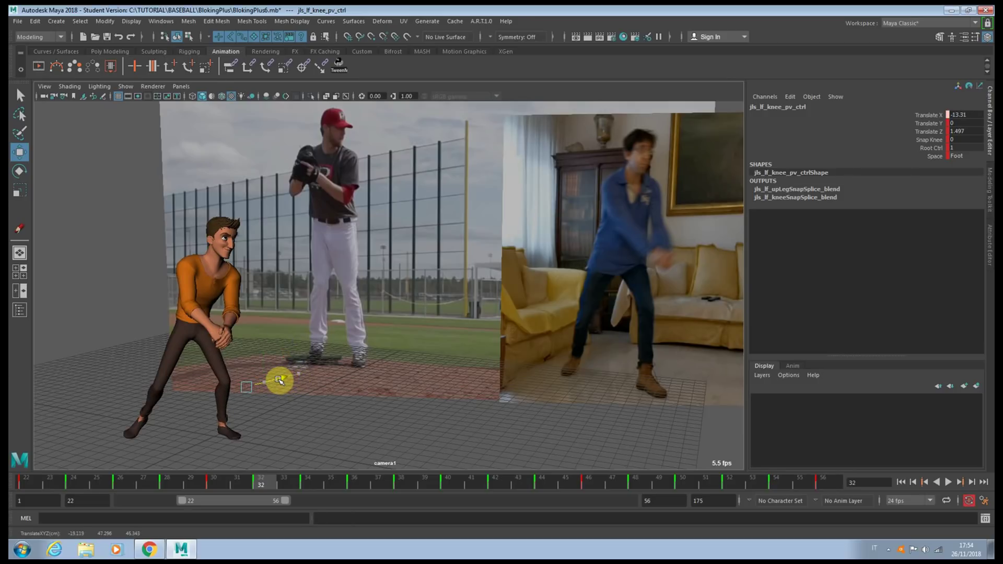
{"action": "key", "text": "."}
{"action": "left_click_drag", "start_coordinate": [294, 374], "coordinate": [273, 382]}
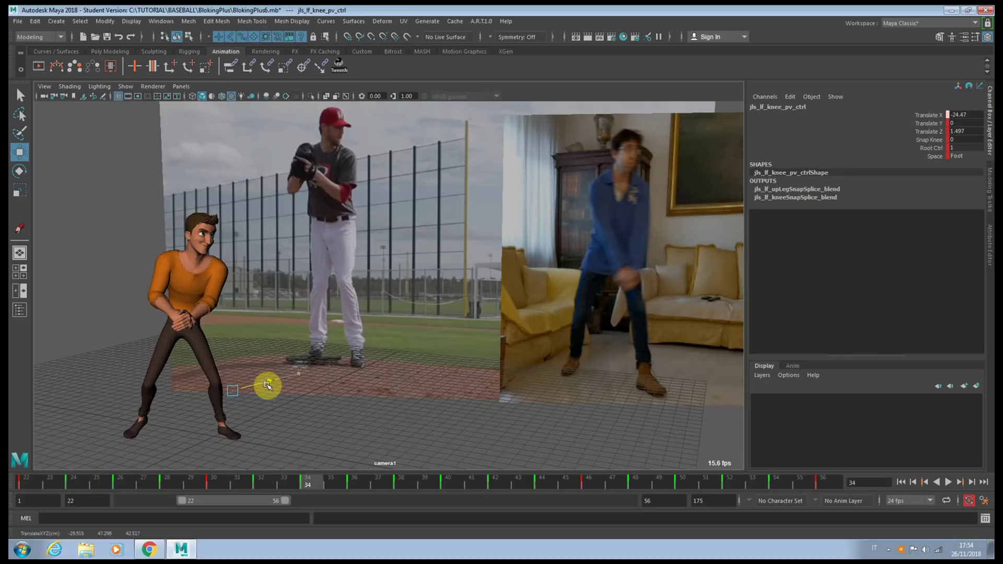
- Pull the left knee pole vector control along negative X at frame 36, easing it slightly back to match the reference knee direction
{"action": "key", "text": "."}
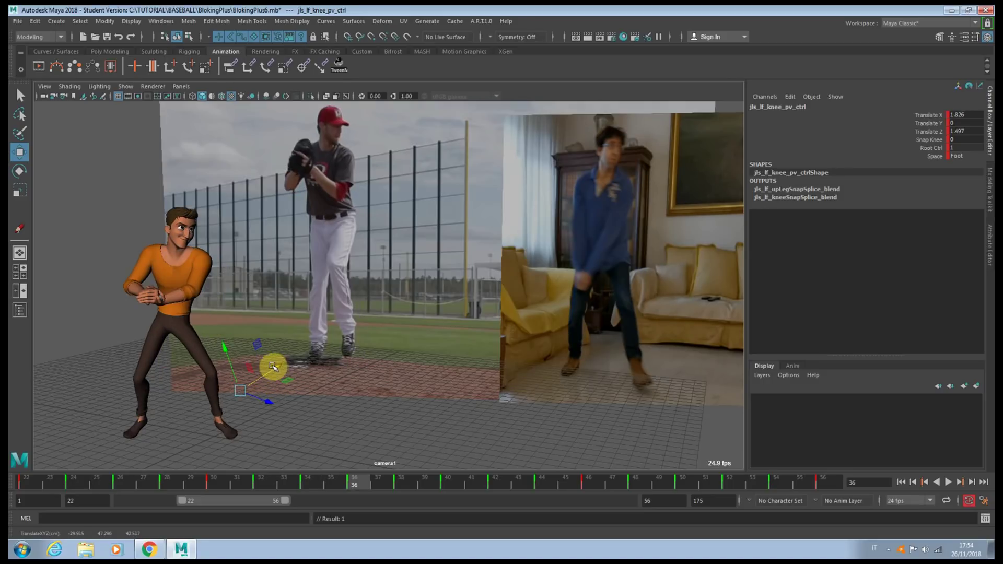
{"action": "left_click_drag", "start_coordinate": [272, 367], "coordinate": [230, 394]}
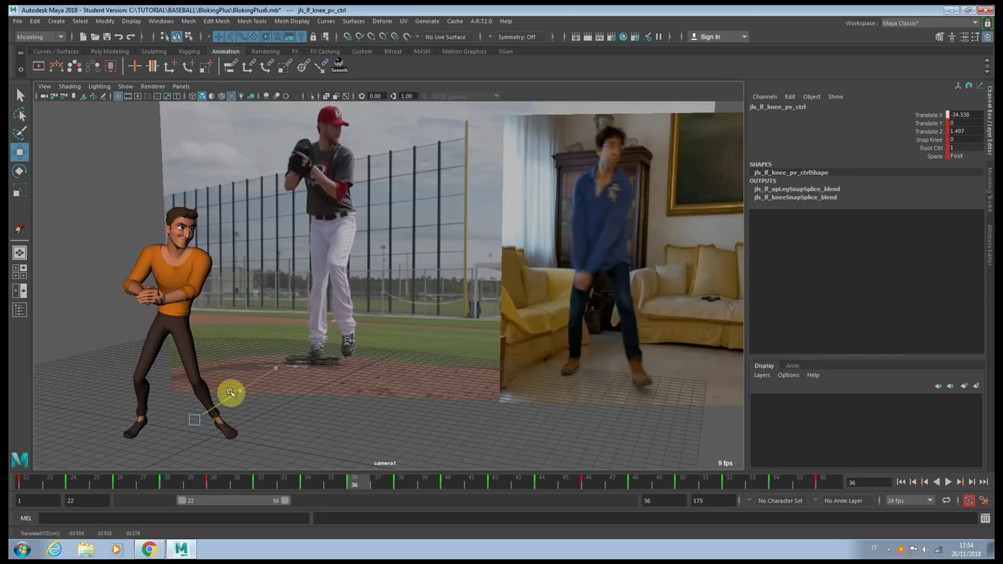
{"action": "left_click_drag", "start_coordinate": [230, 391], "coordinate": [237, 389]}
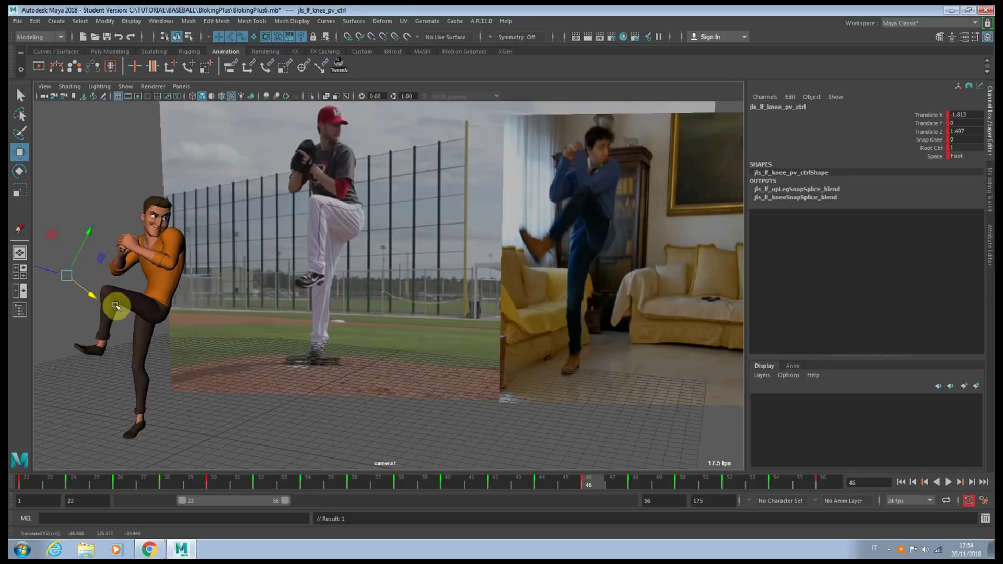
- Set the left knee pole vector control's Translate X to about -2.3 at frame 48, 8.2 at frame 50 and 14.6 at frame 52
{"action": "key", "text": "period"}
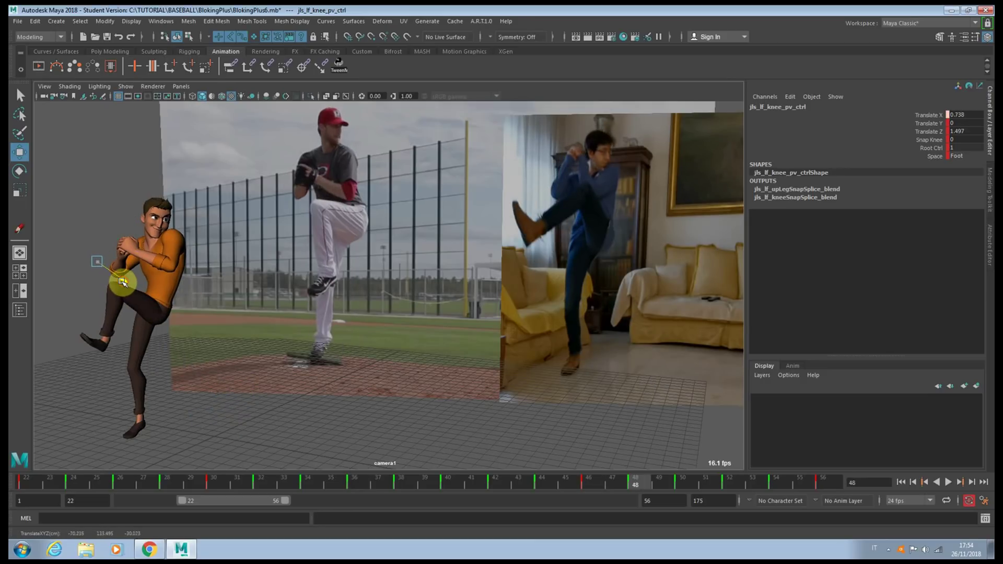
{"action": "left_click_drag", "start_coordinate": [122, 280], "coordinate": [159, 271]}
{"action": "key", "text": "period"}
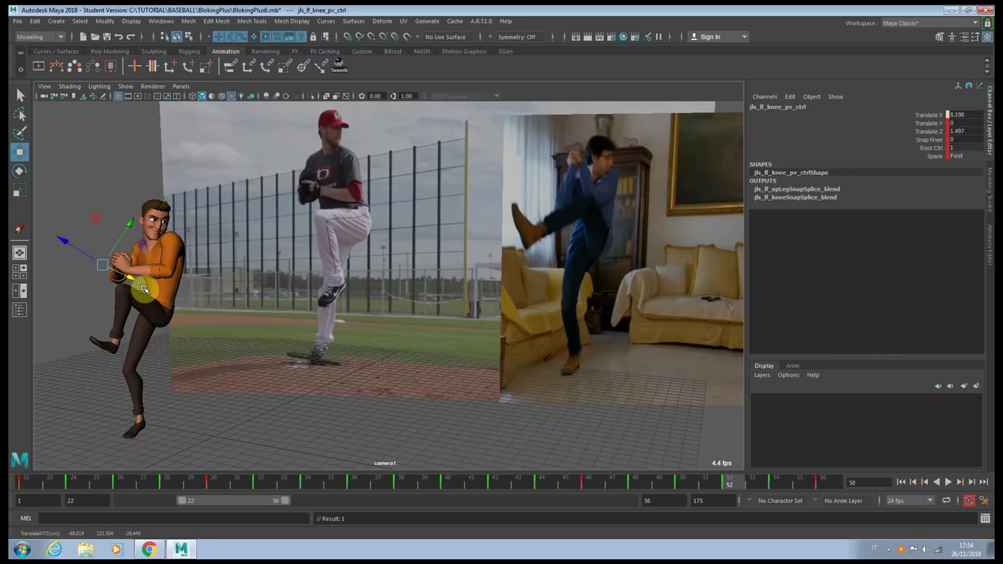
{"action": "key", "text": "period"}
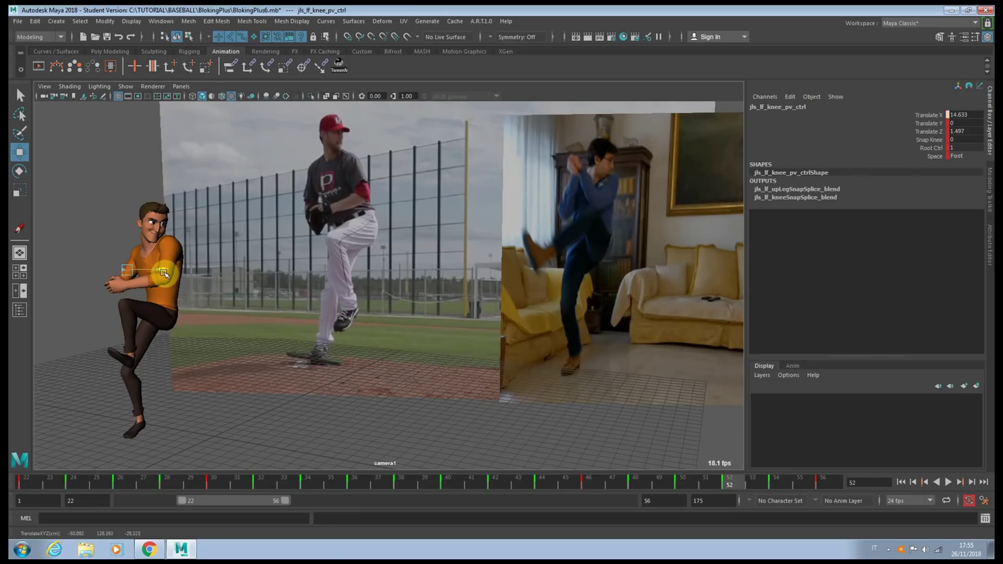
{"action": "key", "text": "comma"}
{"action": "key", "text": "comma"}
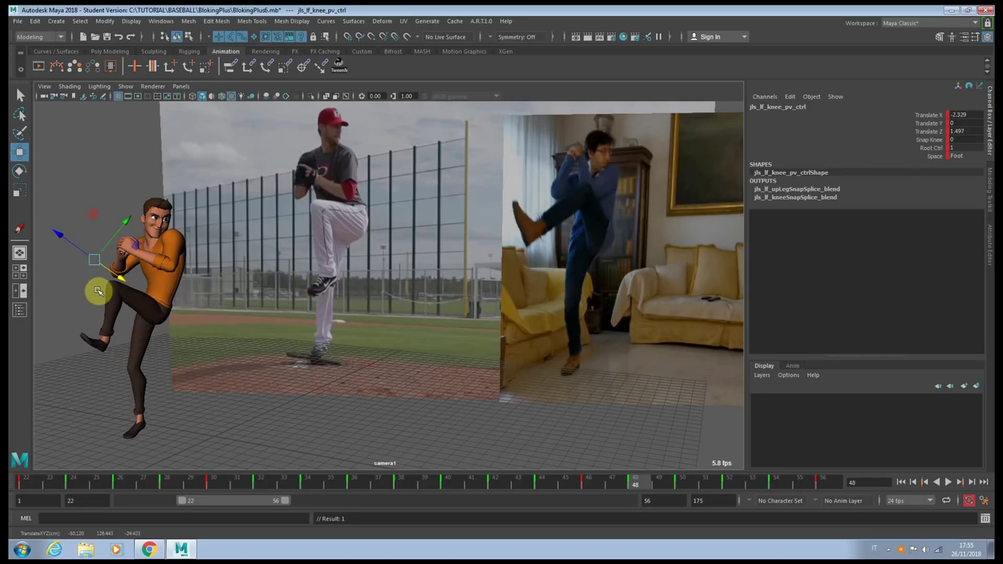
{"action": "key", "text": "comma"}
{"action": "key", "text": "period"}
{"action": "key", "text": "period"}
{"action": "key", "text": "period"}
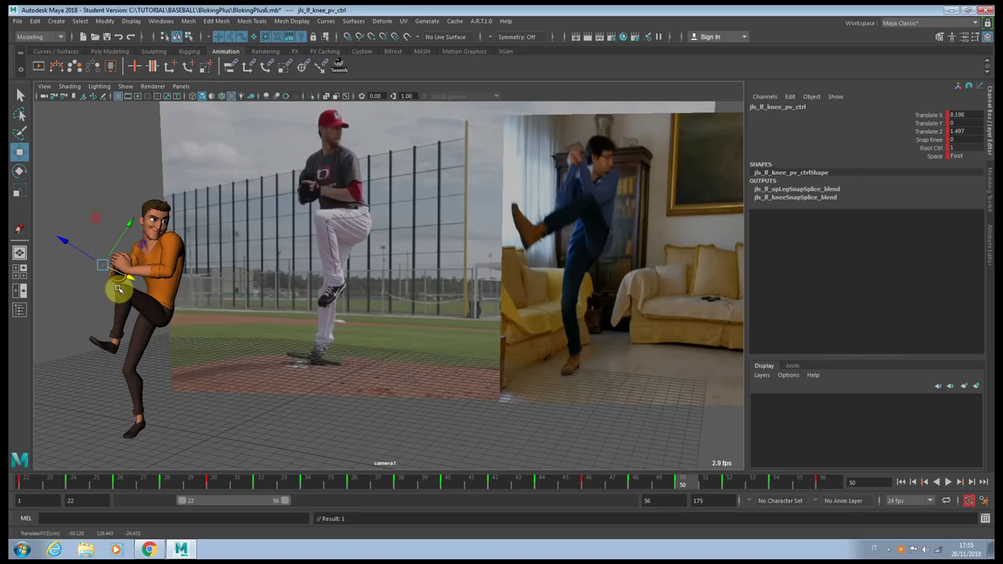
{"action": "key", "text": "period"}
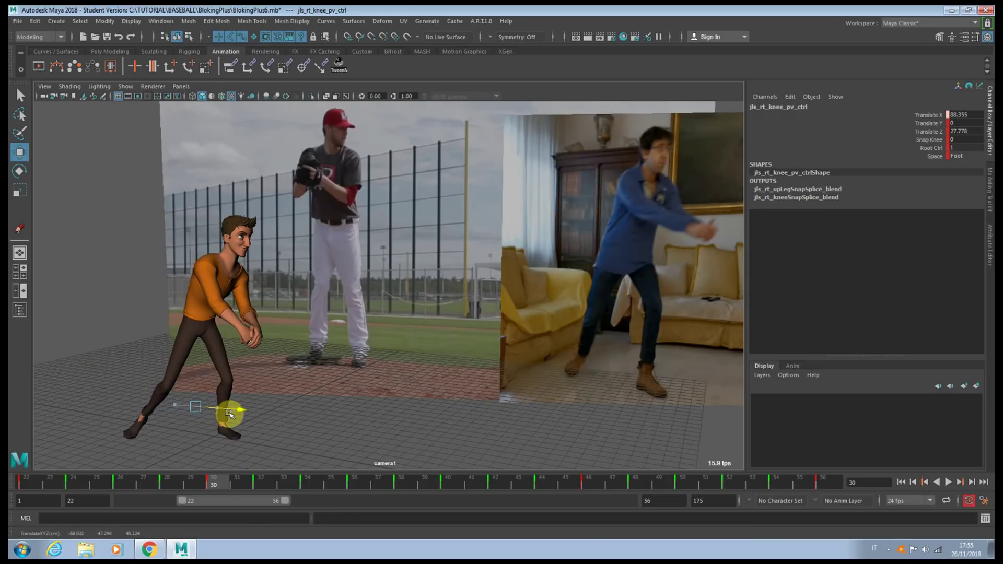
- Adjust the right knee pole vector control at frames 32 and 34, with Translate X about 59.7 and Z about 19.8 at frame 34
{"action": "key", "text": "period"}
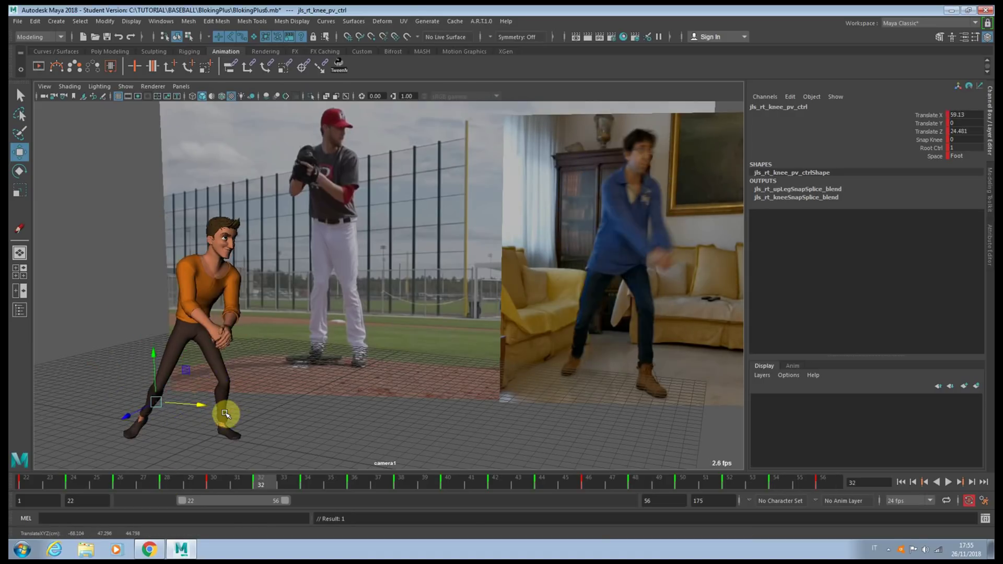
{"action": "left_click_drag", "start_coordinate": [223, 413], "coordinate": [181, 403]}
{"action": "key", "text": "period"}
{"action": "key", "text": "period"}
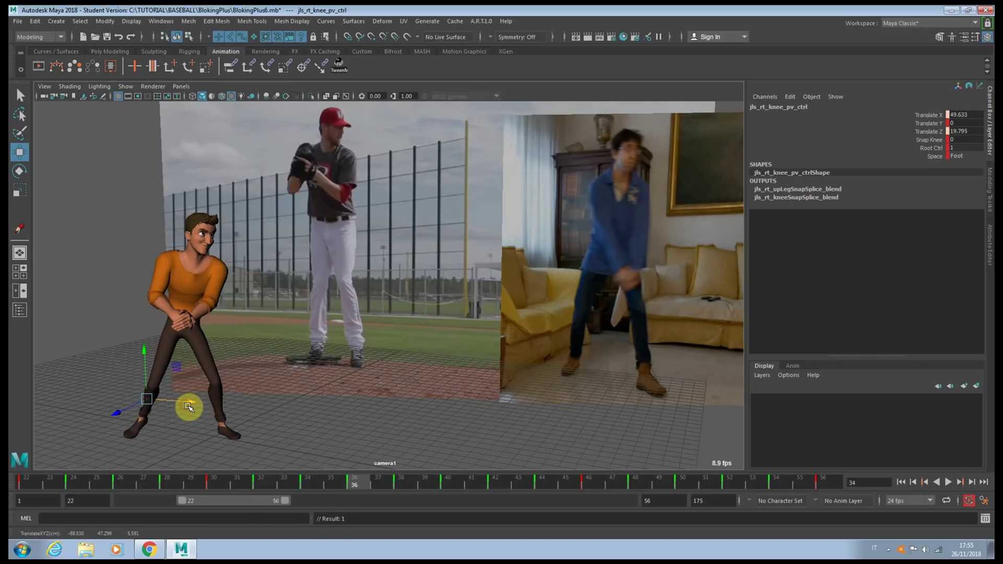
{"action": "key", "text": "comma"}
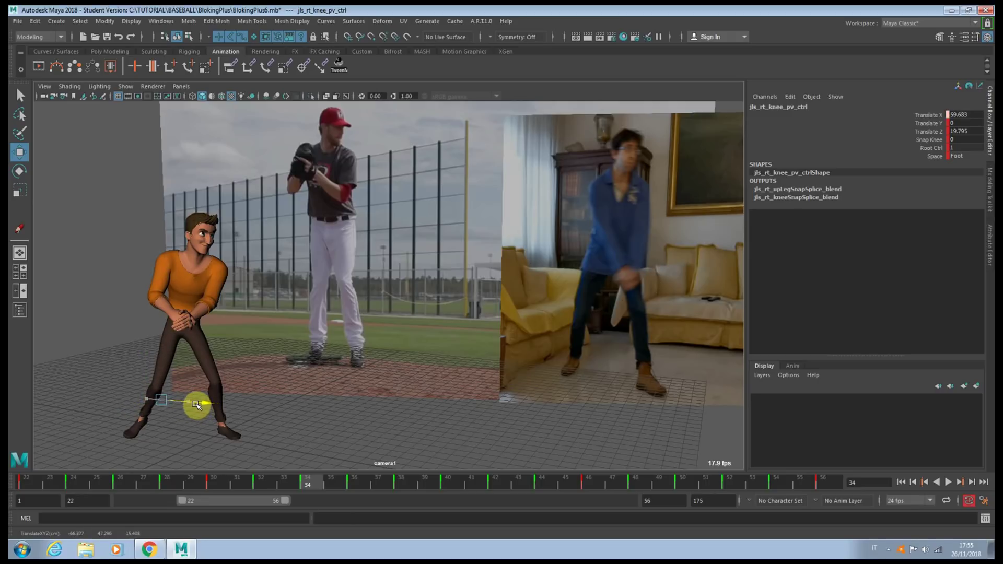
{"action": "key", "text": "period"}
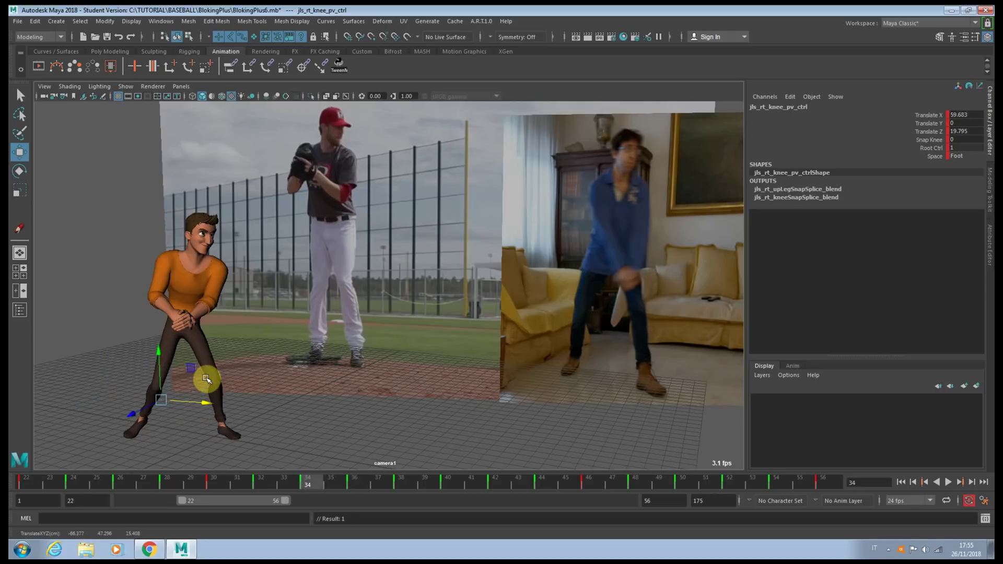
{"action": "key", "text": "comma"}
{"action": "key", "text": "period"}
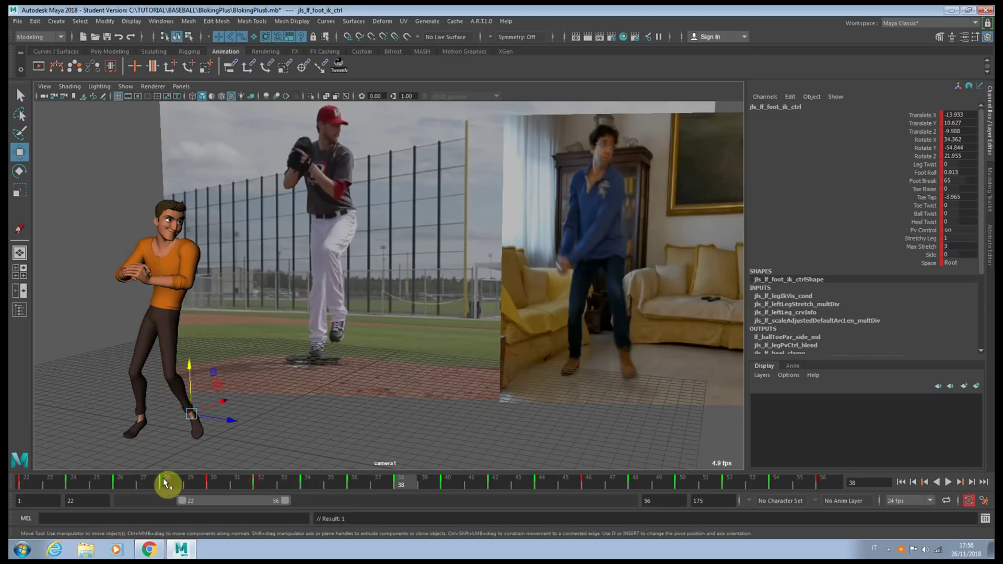
- Play back the opening frames from 22 zoomed in on the reference actor's left boot to study how the foot rolls
{"action": "left_click_drag", "start_coordinate": [166, 483], "coordinate": [14, 480]}
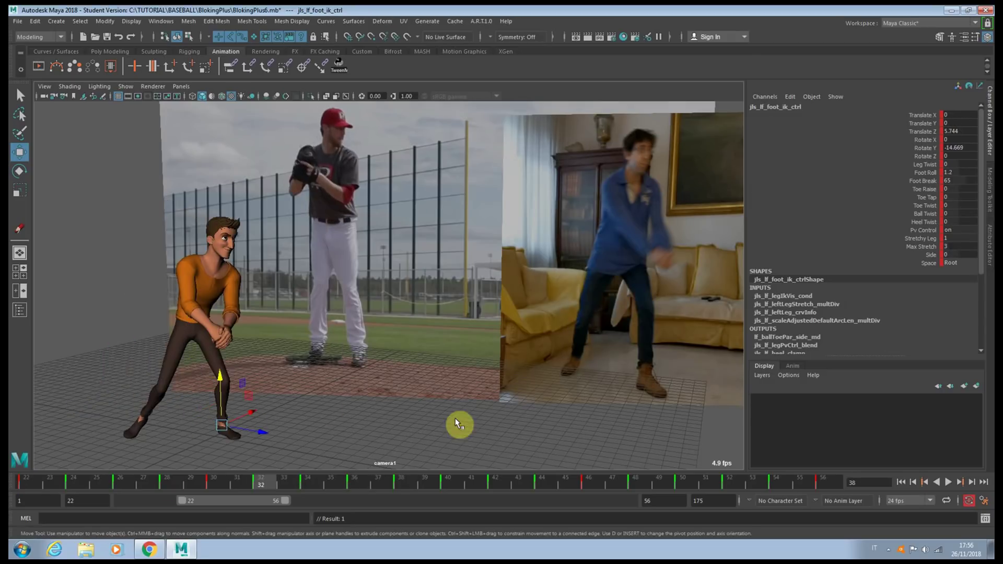
{"action": "key", "text": "backslash"}
{"action": "middle_click_drag", "start_coordinate": [643, 384], "coordinate": [166, 351]}
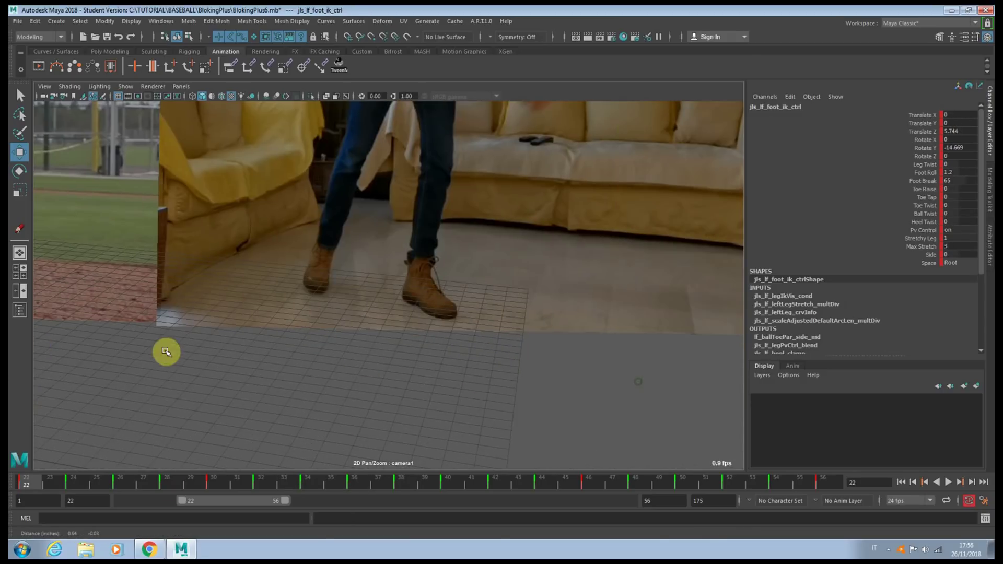
{"action": "right_click_drag", "start_coordinate": [360, 338], "coordinate": [347, 335]}
{"action": "right_click_drag", "start_coordinate": [346, 336], "coordinate": [199, 376]}
{"action": "key", "text": "alt+v"}
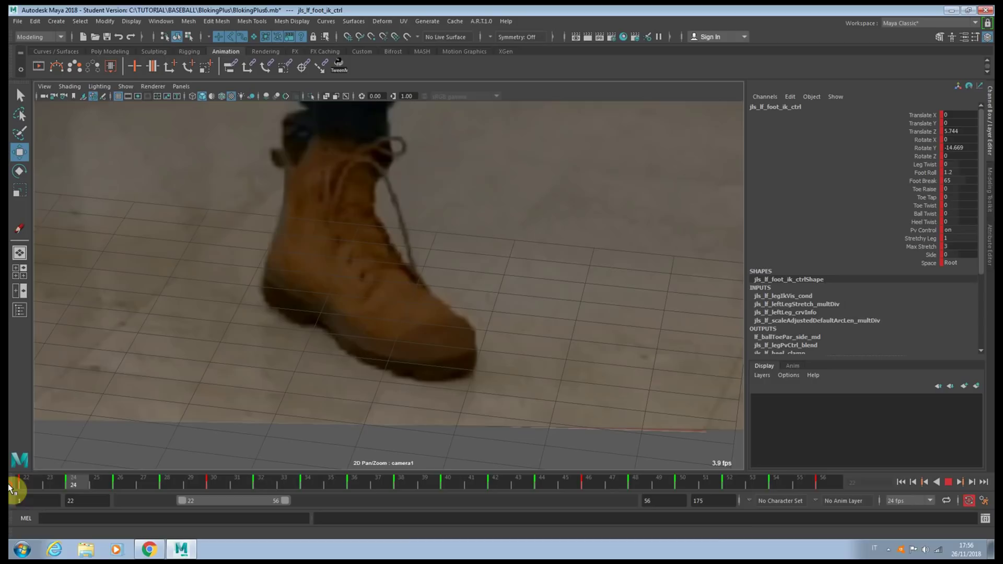
{"action": "left_click", "coordinate": [16, 486]}
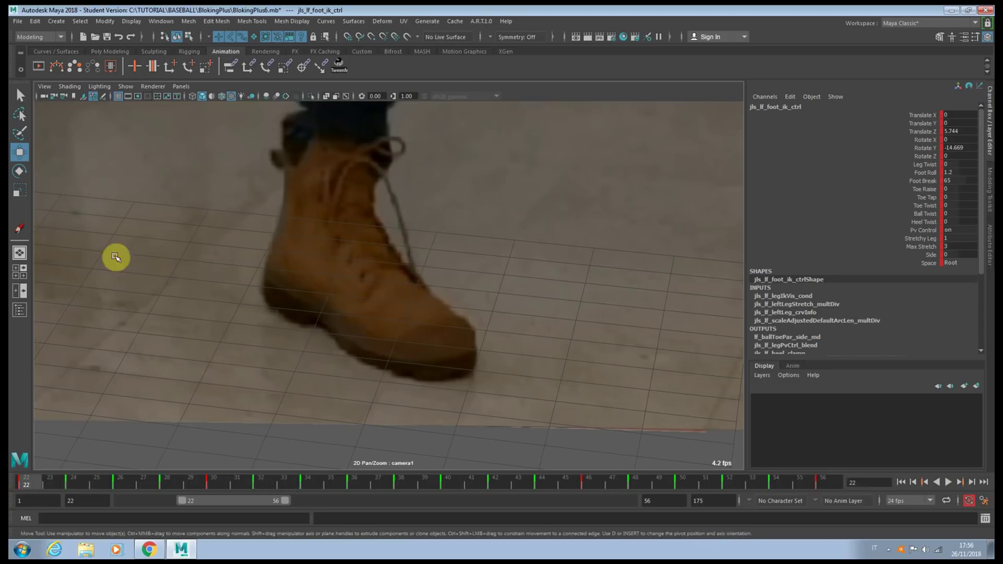
{"action": "key", "text": "alt+v"}
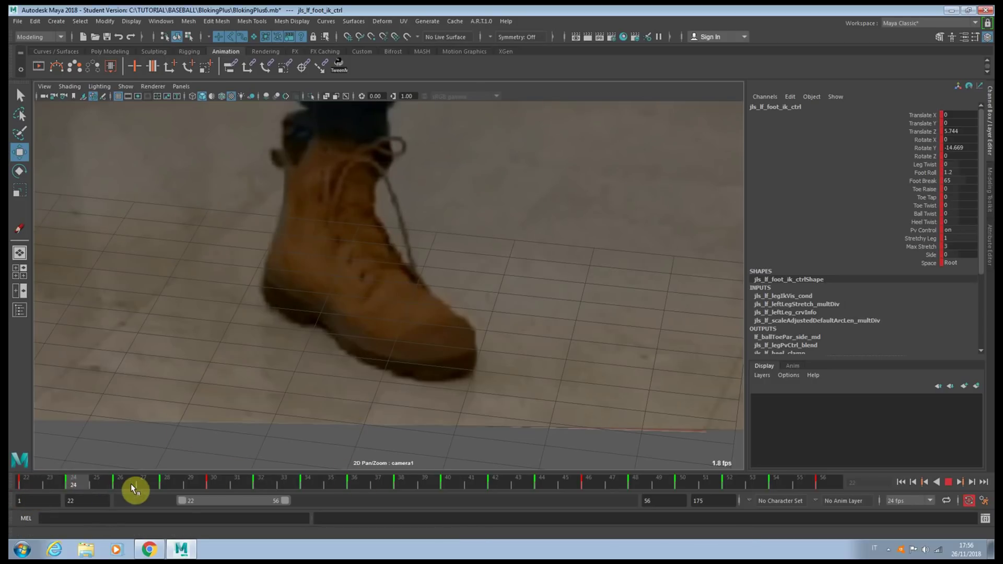
{"action": "mouse_move", "coordinate": [308, 488]}
{"action": "left_mouse_down"}
{"action": "mouse_move", "coordinate": [377, 484]}
{"action": "mouse_move", "coordinate": [9, 486]}
{"action": "left_mouse_up"}
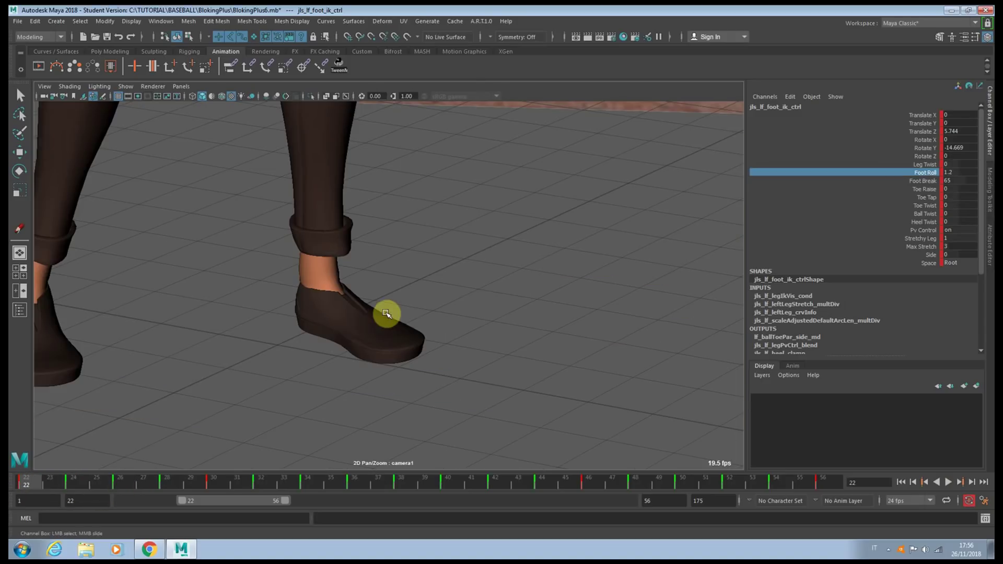
- Set the left foot control's Foot Roll to about 2.3 at frame 24 and about 5.7 at frame 26
{"action": "key", "text": "alt+period"}
{"action": "key", "text": "period"}
{"action": "middle_click_drag", "start_coordinate": [398, 297], "coordinate": [422, 297]}
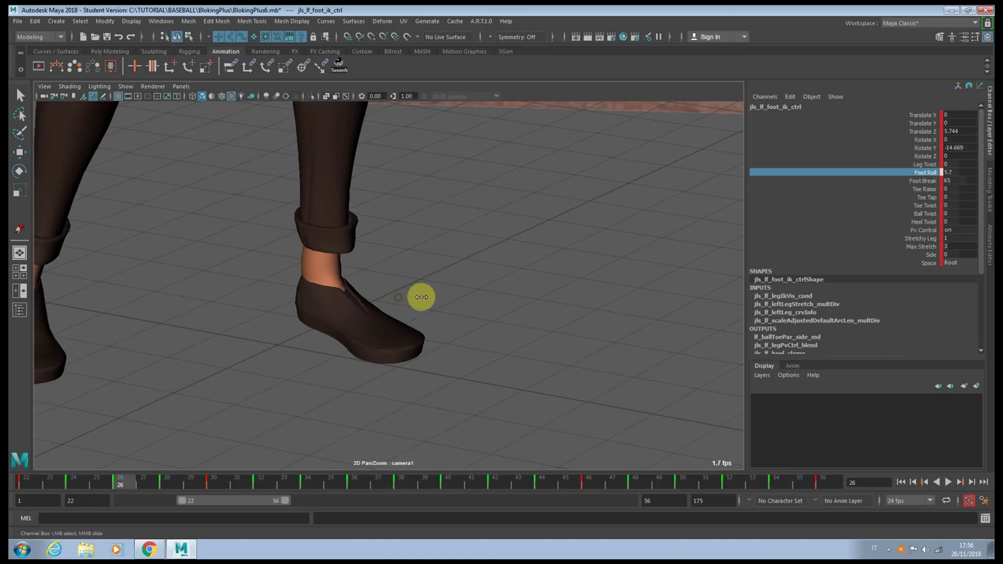
{"action": "key", "text": "comma"}
{"action": "key", "text": "period"}
{"action": "key", "text": "period"}
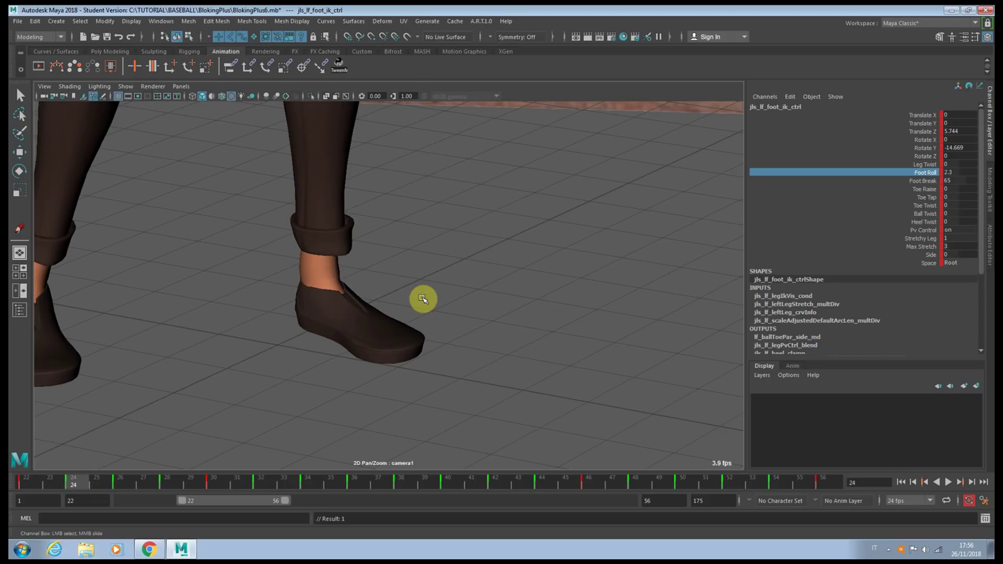
- Set the left foot control's Foot Roll to about 3 at frame 28 and check the neighbouring keyed poses
{"action": "mouse_move", "coordinate": [426, 298]}
{"action": "middle_mouse_down"}
{"action": "mouse_move", "coordinate": [412, 293]}
{"action": "mouse_move", "coordinate": [427, 301]}
{"action": "middle_mouse_up"}
{"action": "key", "text": "period"}
{"action": "key", "text": "comma"}
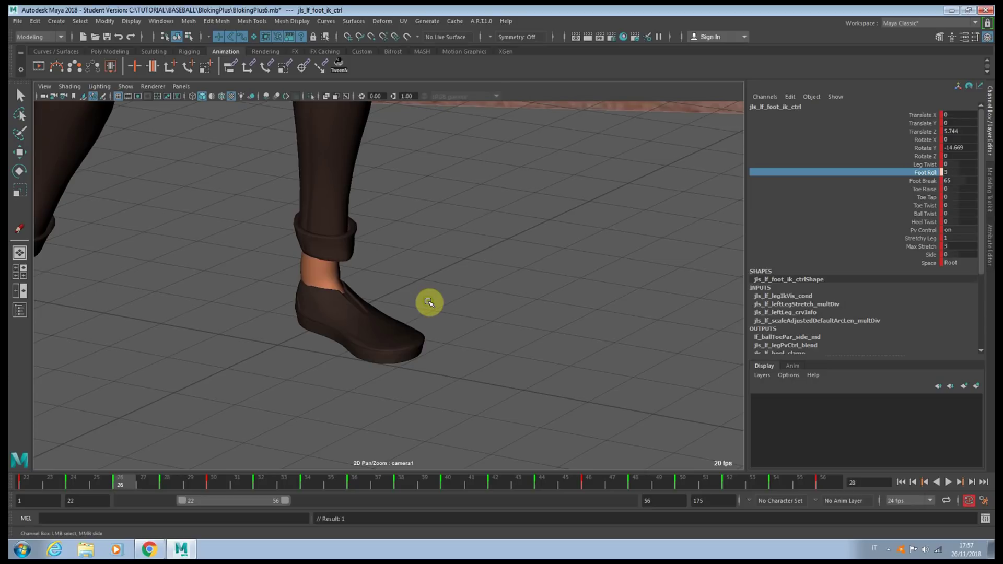
{"action": "key", "text": "period"}
{"action": "key", "text": "period"}
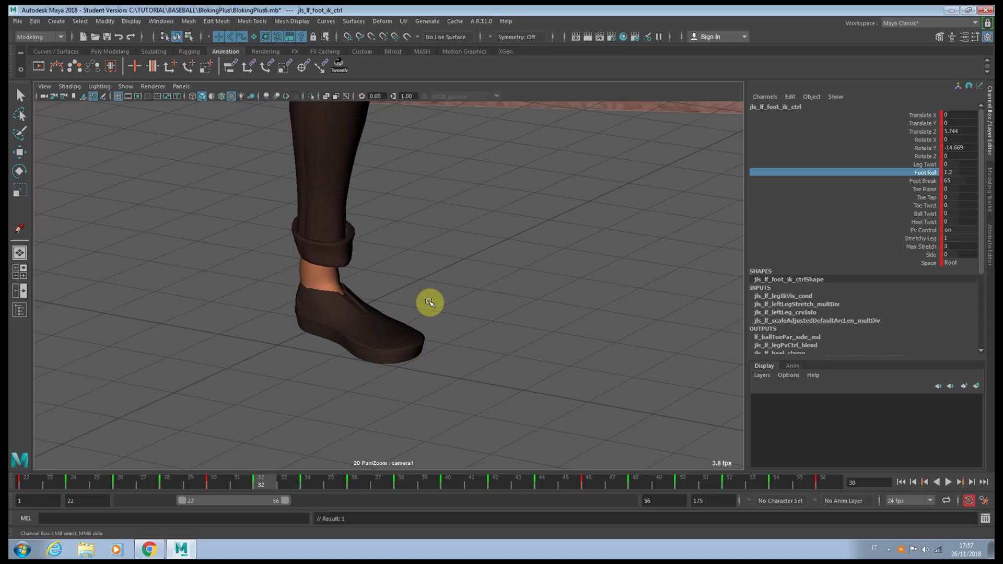
- Set the left foot control's Side to about -2.7 at frame 32 and about -11.1 at frame 34, and review the result
{"action": "left_click", "coordinate": [931, 255]}
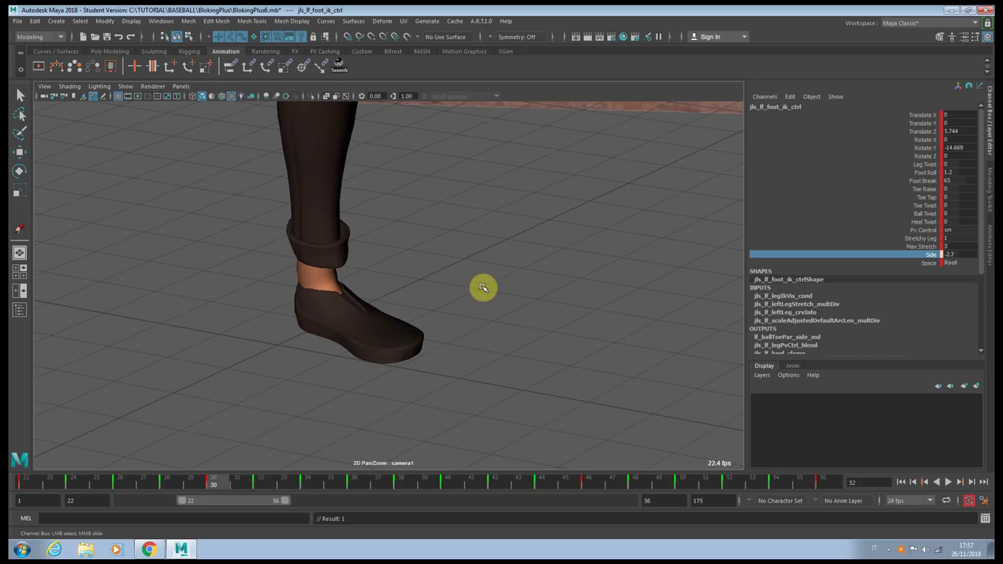
{"action": "key", "text": "period"}
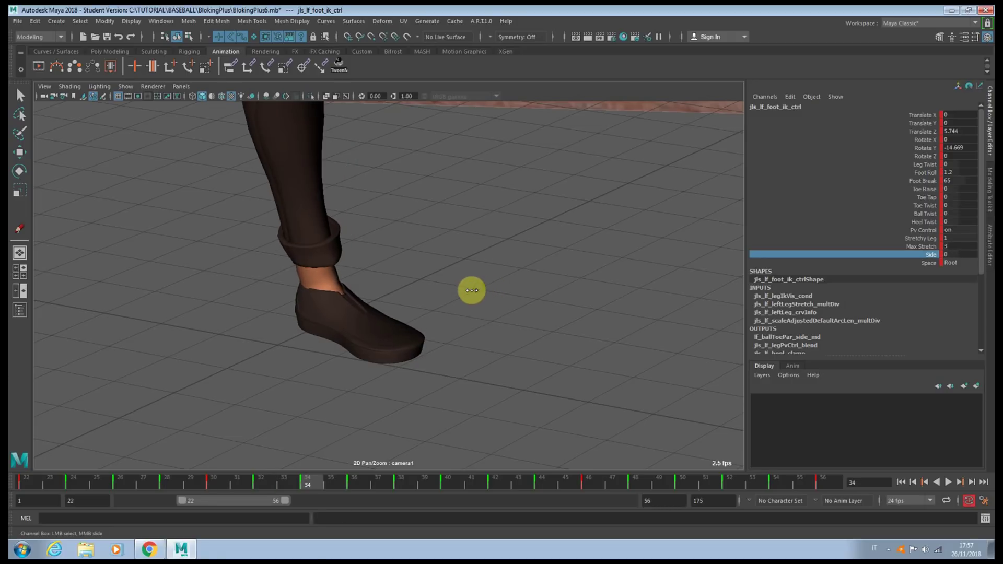
{"action": "middle_click_drag", "start_coordinate": [471, 291], "coordinate": [423, 302]}
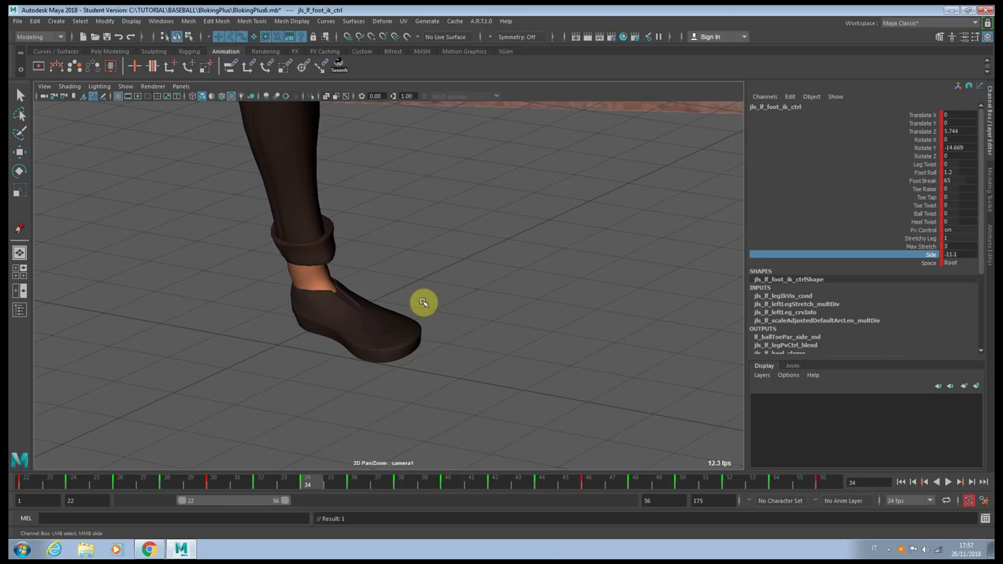
{"action": "key", "text": "period"}
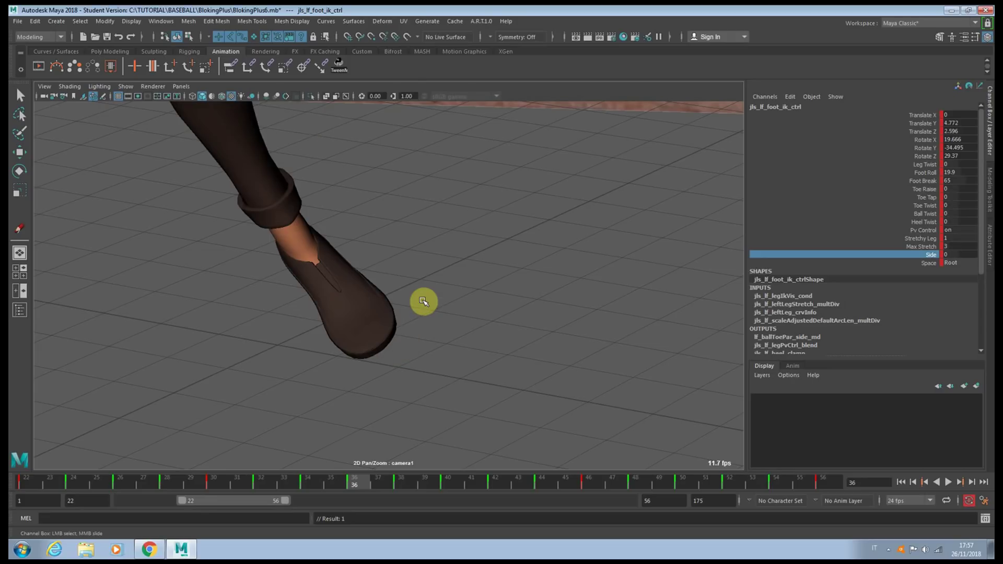
{"action": "key", "text": "comma"}
{"action": "key", "text": "comma"}
{"action": "key", "text": "comma"}
{"action": "left_click_drag", "start_coordinate": [34, 484], "coordinate": [414, 470]}
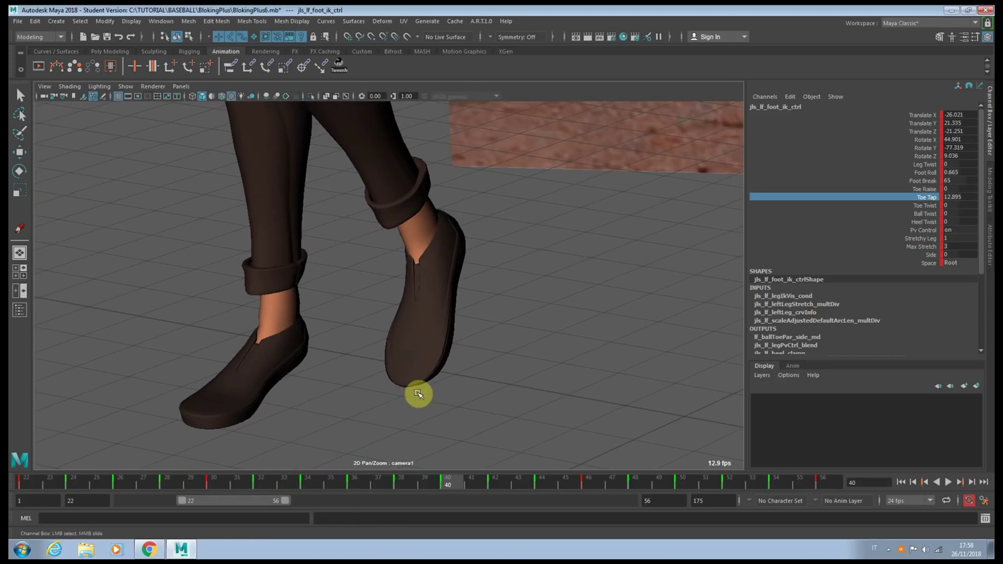
- Adjust the left foot control's Toe Tap to about 17 at frame 42 and about -15.4 at frame 44
{"action": "key", "text": "period"}
{"action": "middle_click_drag", "start_coordinate": [308, 304], "coordinate": [442, 332]}
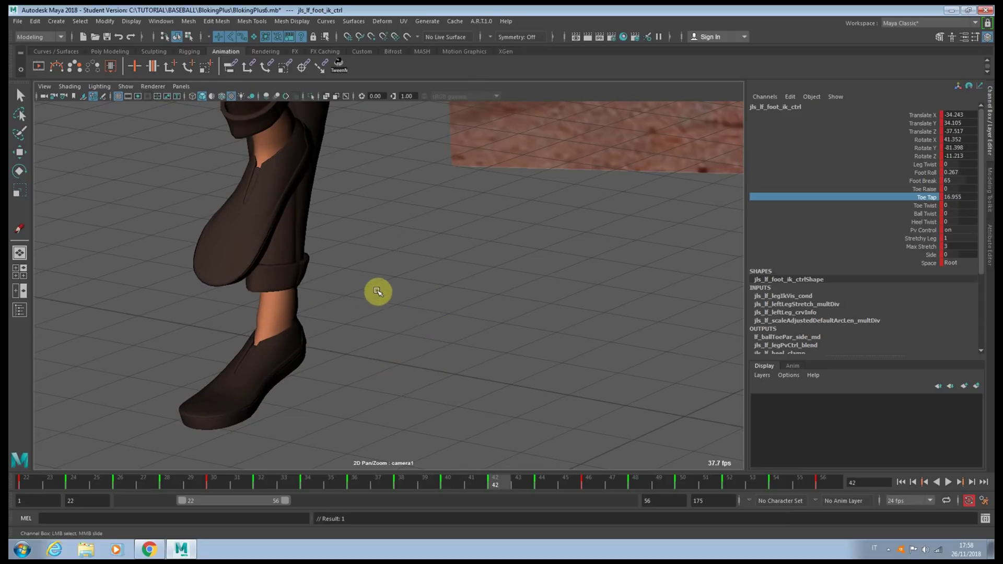
{"action": "right_click_drag", "start_coordinate": [380, 291], "coordinate": [206, 302]}
{"action": "middle_click_drag", "start_coordinate": [205, 302], "coordinate": [223, 358]}
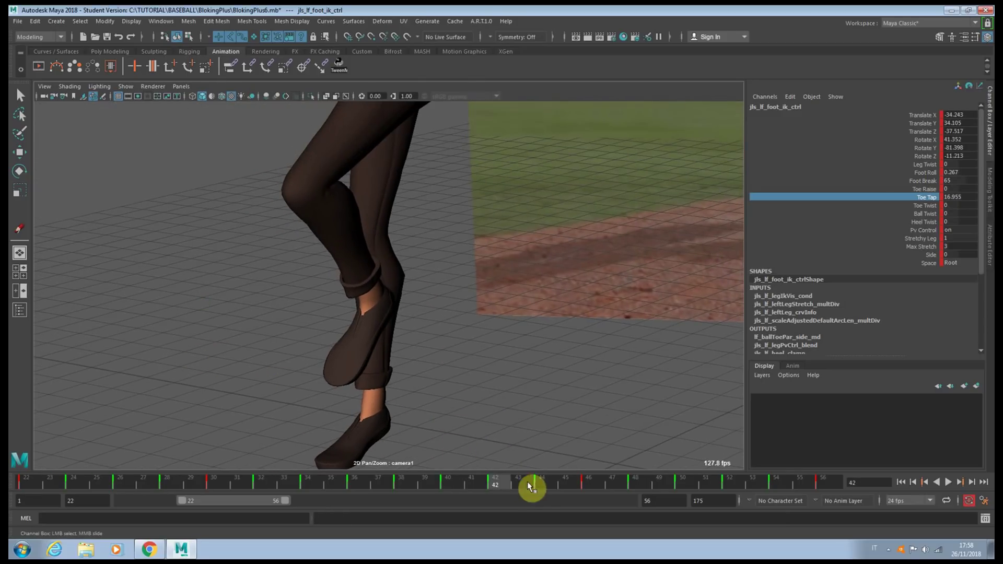
{"action": "left_click", "coordinate": [528, 482]}
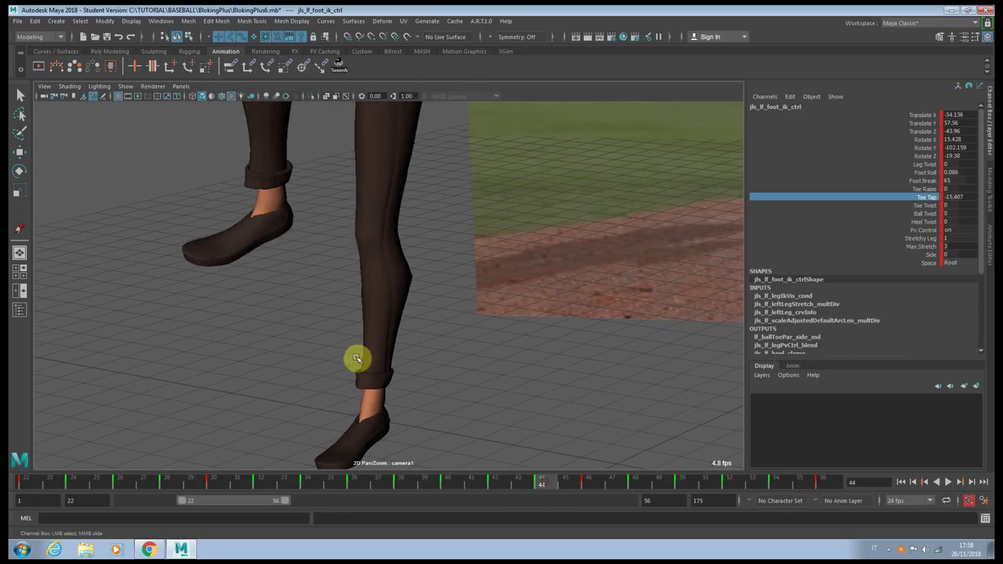
{"action": "middle_click_drag", "start_coordinate": [415, 331], "coordinate": [424, 407]}
- Adjust the left foot control's Toe Tap from frame 46 to 52, with 4.1 at frame 46 and about -19.6 at frame 52, and go to frame 54
{"action": "left_click", "coordinate": [593, 483]}
{"action": "middle_click_drag", "start_coordinate": [348, 287], "coordinate": [414, 342]}
{"action": "left_click", "coordinate": [650, 481]}
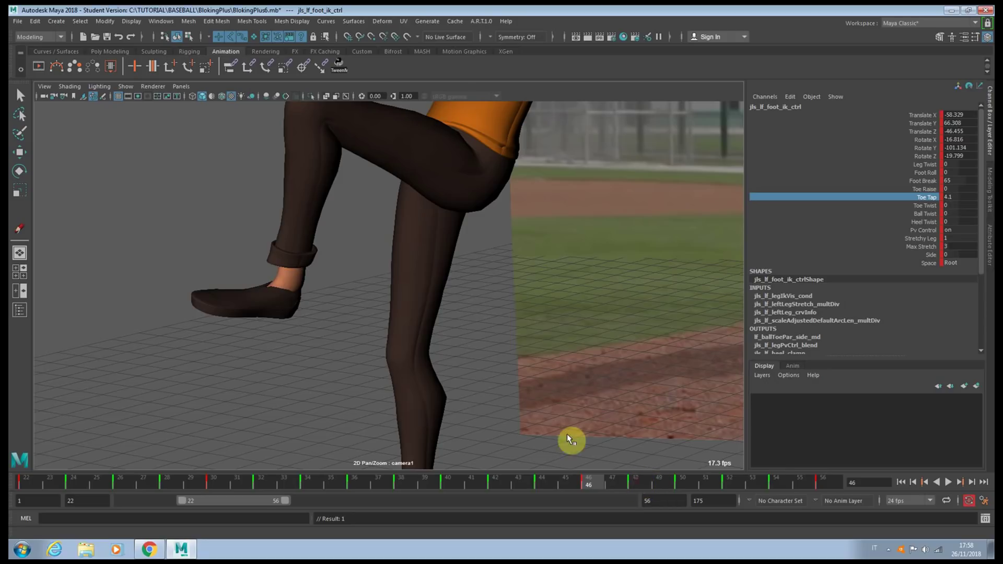
{"action": "middle_click_drag", "start_coordinate": [483, 362], "coordinate": [483, 362]}
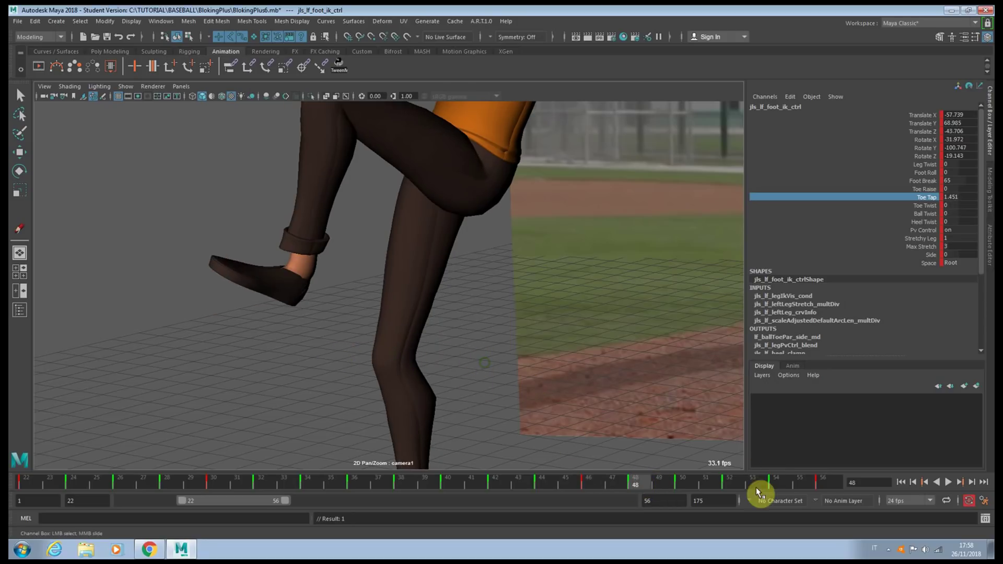
{"action": "left_click", "coordinate": [682, 481]}
{"action": "middle_click_drag", "start_coordinate": [322, 334], "coordinate": [369, 352]}
{"action": "left_click", "coordinate": [729, 481]}
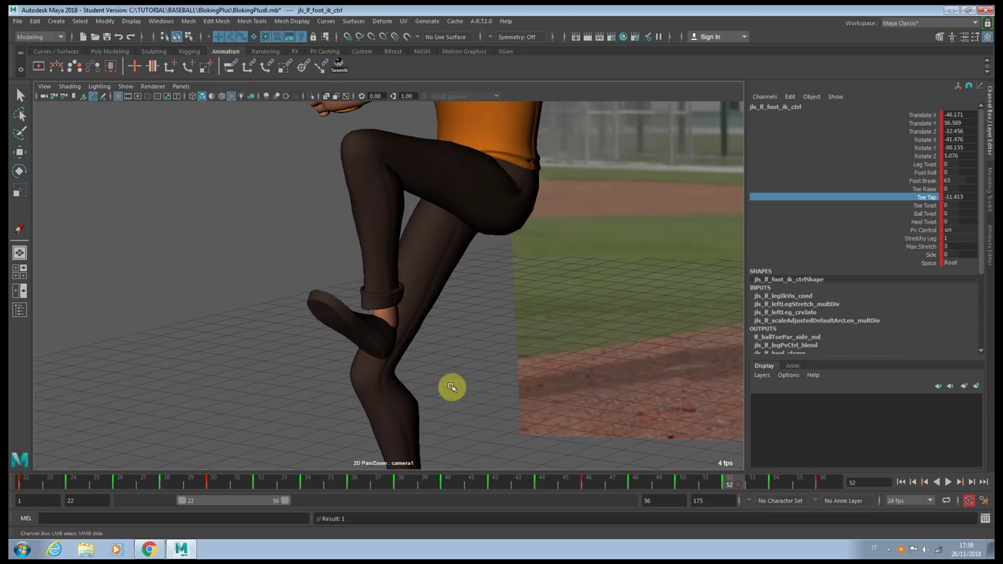
{"action": "middle_click_drag", "start_coordinate": [452, 385], "coordinate": [409, 385]}
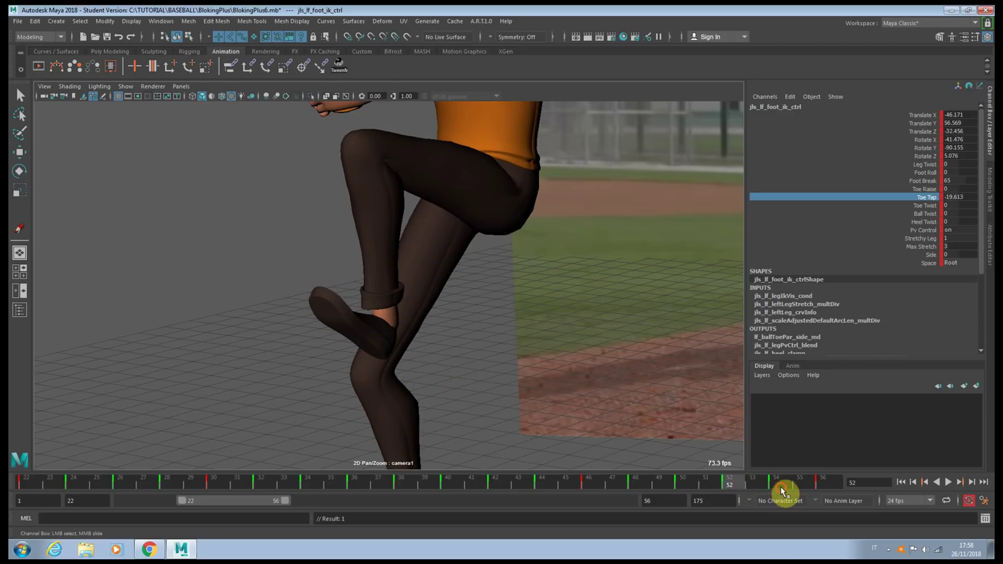
{"action": "left_click", "coordinate": [777, 483]}
{"action": "left_click", "coordinate": [510, 416]}
{"action": "key", "text": "ctrl+z"}
{"action": "key", "text": "e"}
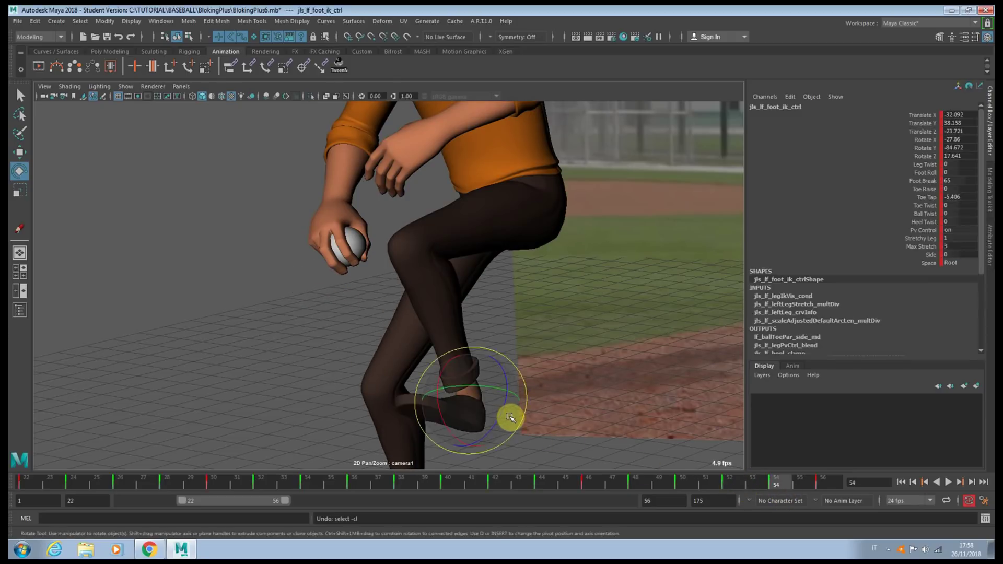
{"action": "middle_click_drag", "start_coordinate": [594, 415], "coordinate": [616, 414]}
{"action": "key", "text": "ctrl+z"}
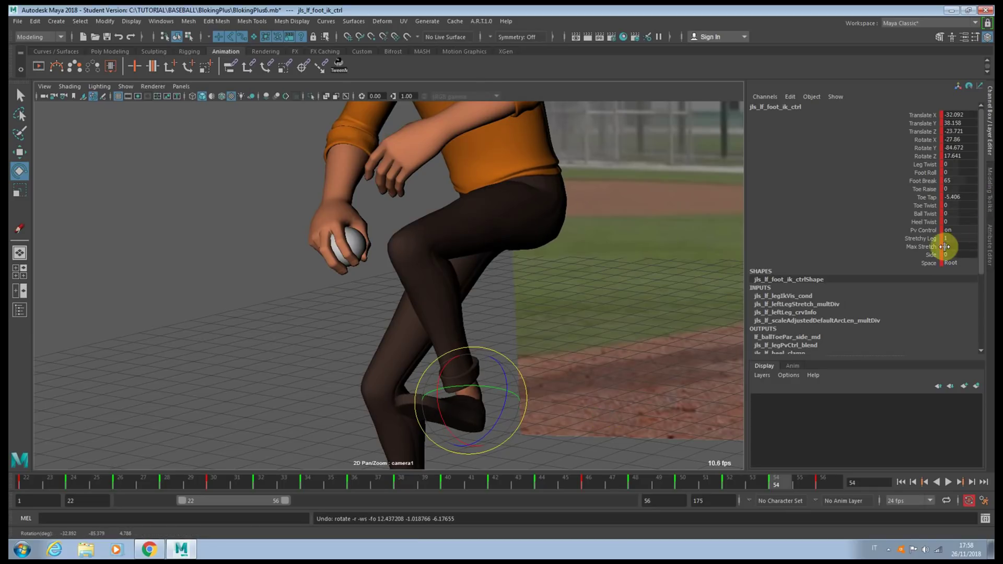
- Adjust the left foot control's Toe Tap at frames 54 and 56, and review the foot motion from frame 22
{"action": "left_click", "coordinate": [925, 197]}
{"action": "middle_click_drag", "start_coordinate": [524, 265], "coordinate": [543, 260]}
{"action": "key", "text": "period"}
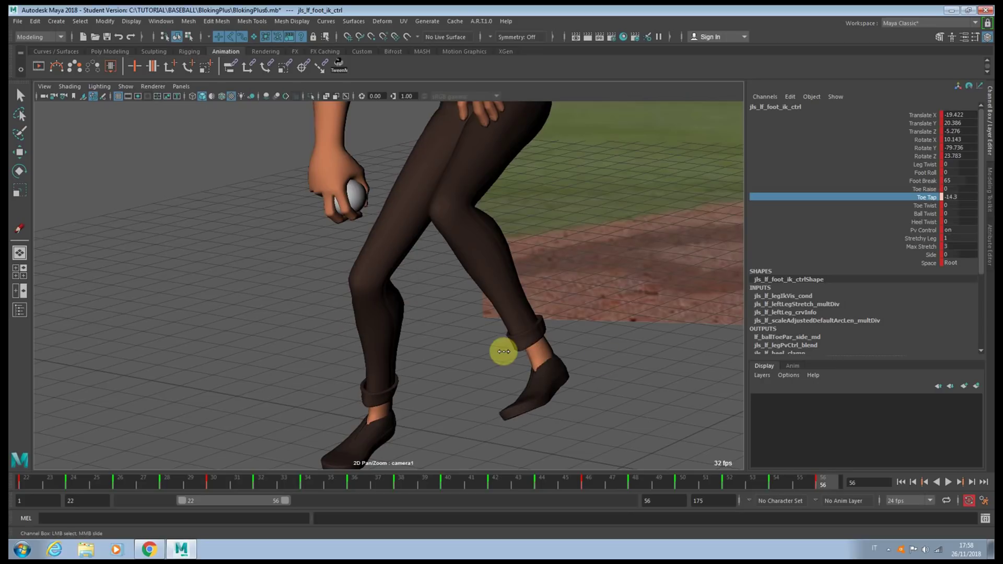
{"action": "middle_click_drag", "start_coordinate": [516, 355], "coordinate": [394, 351]}
{"action": "key", "text": "period"}
{"action": "right_click_drag", "start_coordinate": [395, 351], "coordinate": [439, 355], "text": "alt"}
{"action": "left_click_drag", "start_coordinate": [25, 478], "coordinate": [330, 491]}
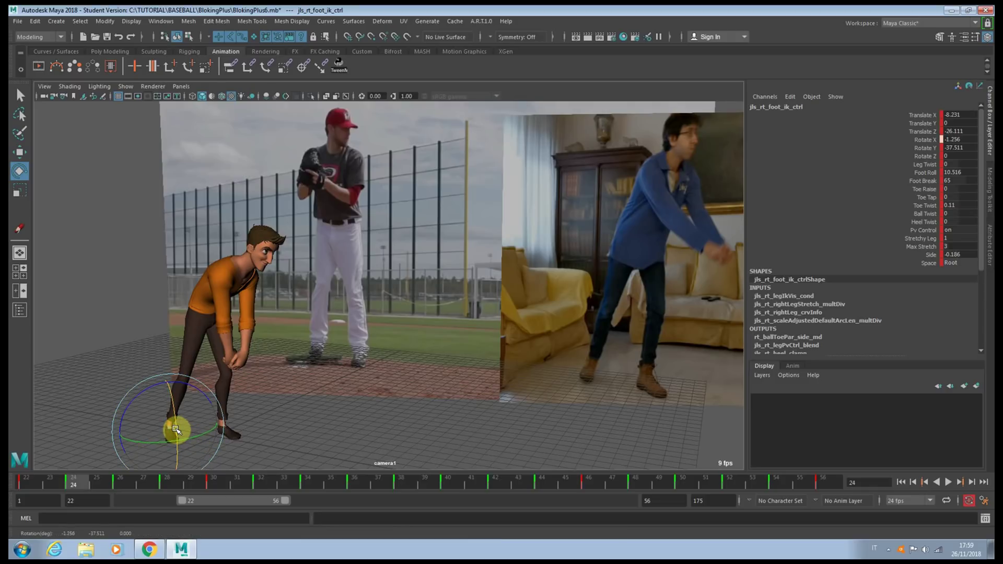
- Rotate and raise the right foot control at frames 24 and 26, with Translate Y about 0.4 and about 2.3 respectively
{"action": "left_click_drag", "start_coordinate": [176, 430], "coordinate": [199, 392]}
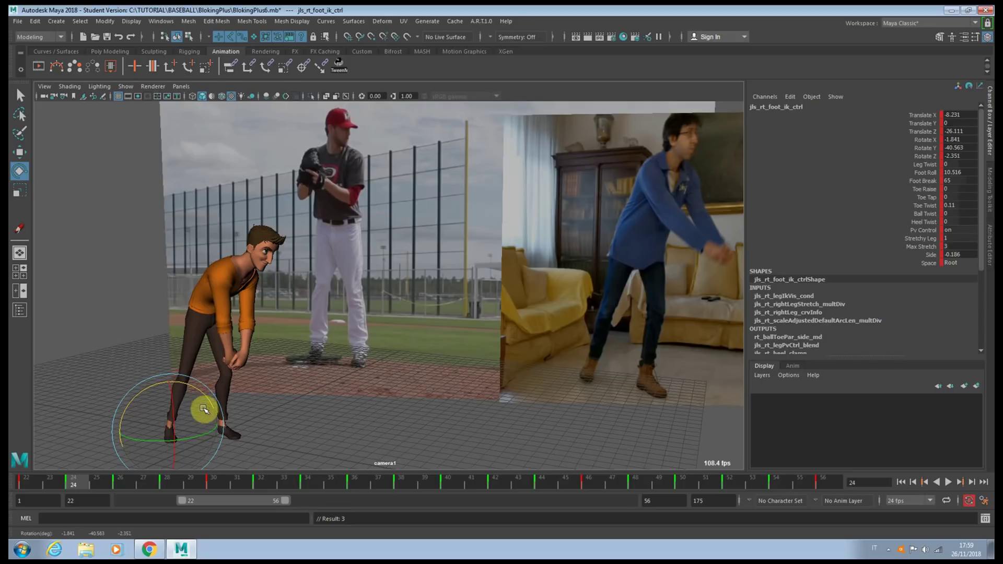
{"action": "key", "text": "w"}
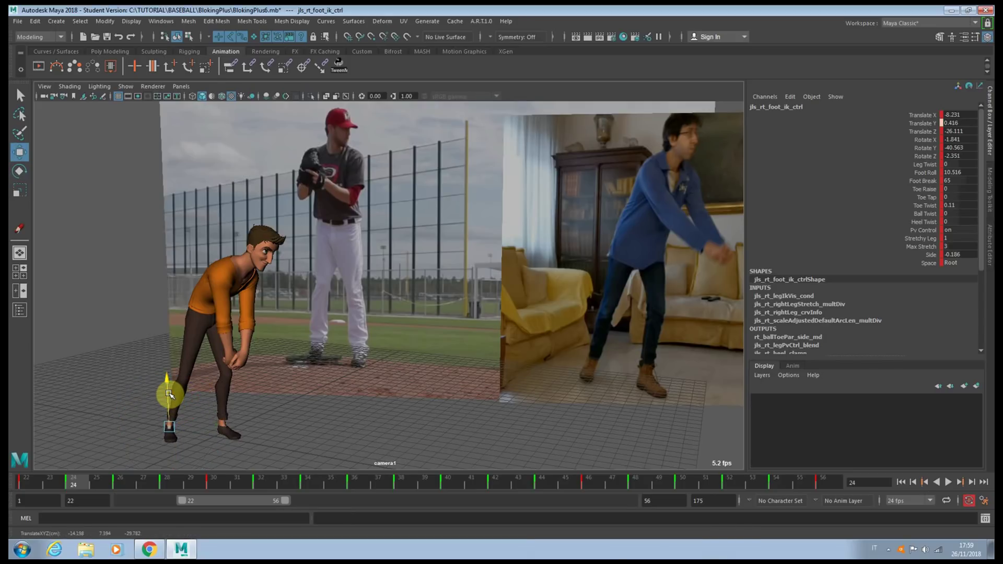
{"action": "key", "text": "period"}
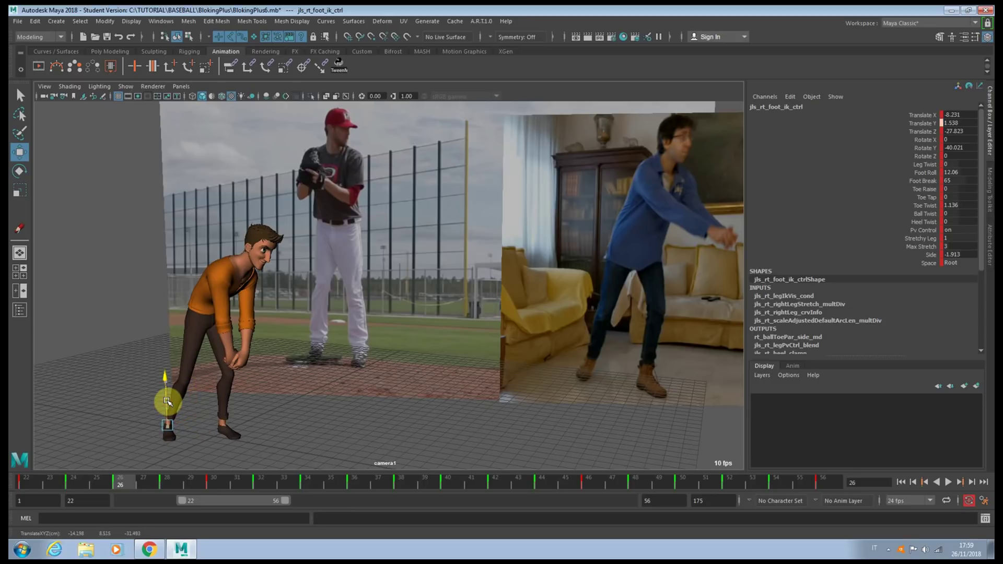
{"action": "key", "text": "e"}
{"action": "left_click_drag", "start_coordinate": [190, 440], "coordinate": [186, 440]}
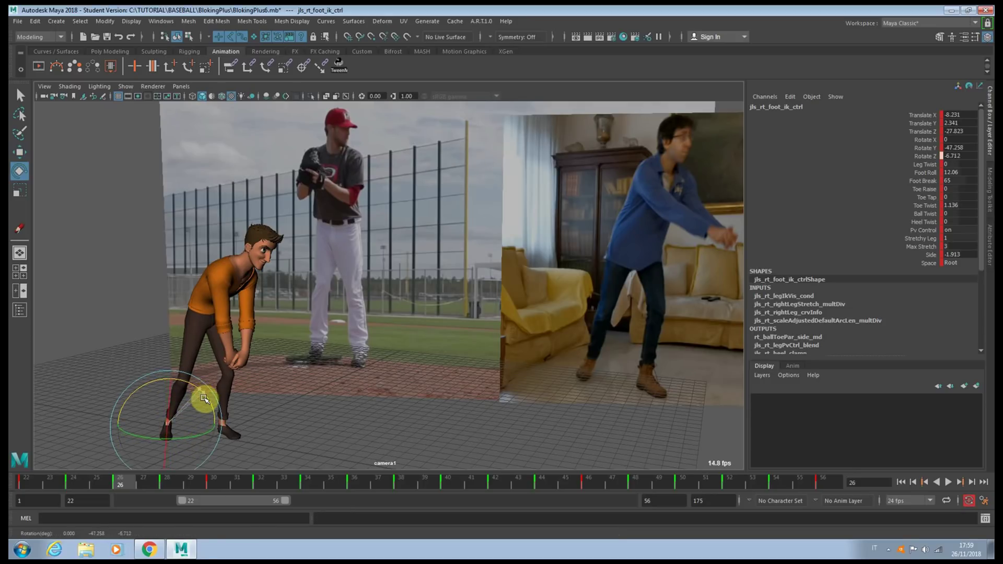
- Compare the right foot's neighbouring keyed poses and rotate its control at frame 26 to about 1.2 in X and -42.1 in Y
{"action": "key", "text": "comma"}
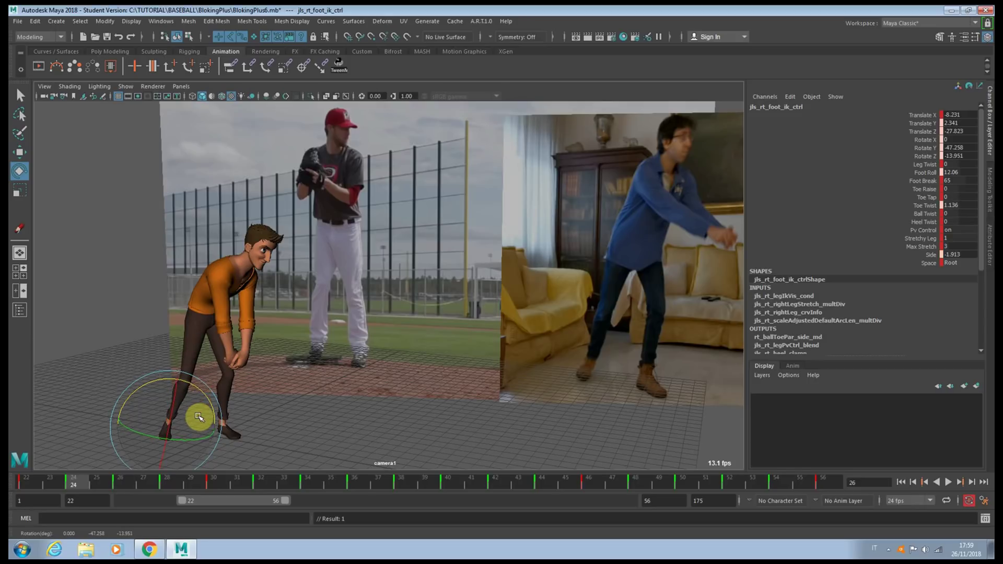
{"action": "key", "text": "period"}
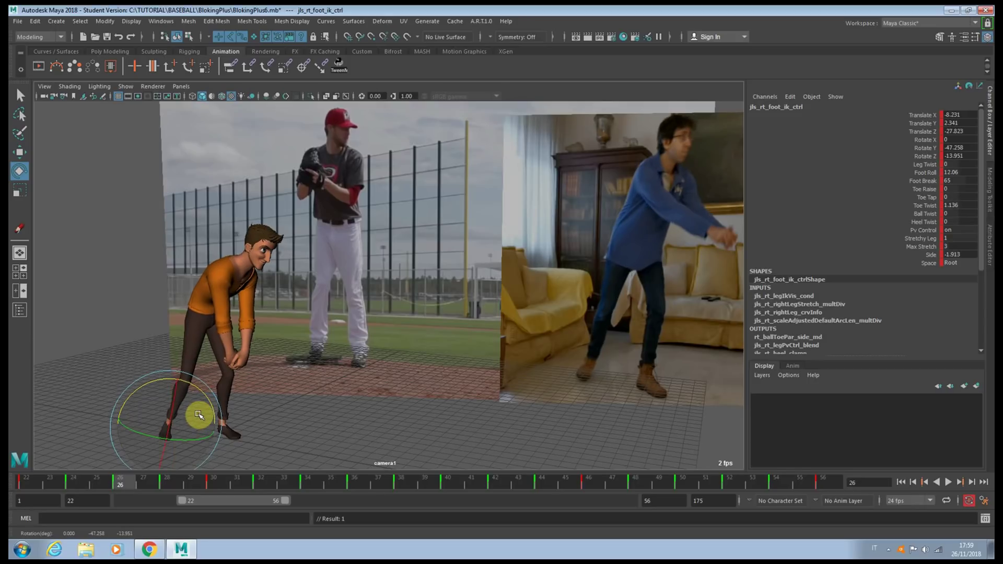
{"action": "key", "text": "comma"}
{"action": "key", "text": "comma"}
{"action": "key", "text": "period"}
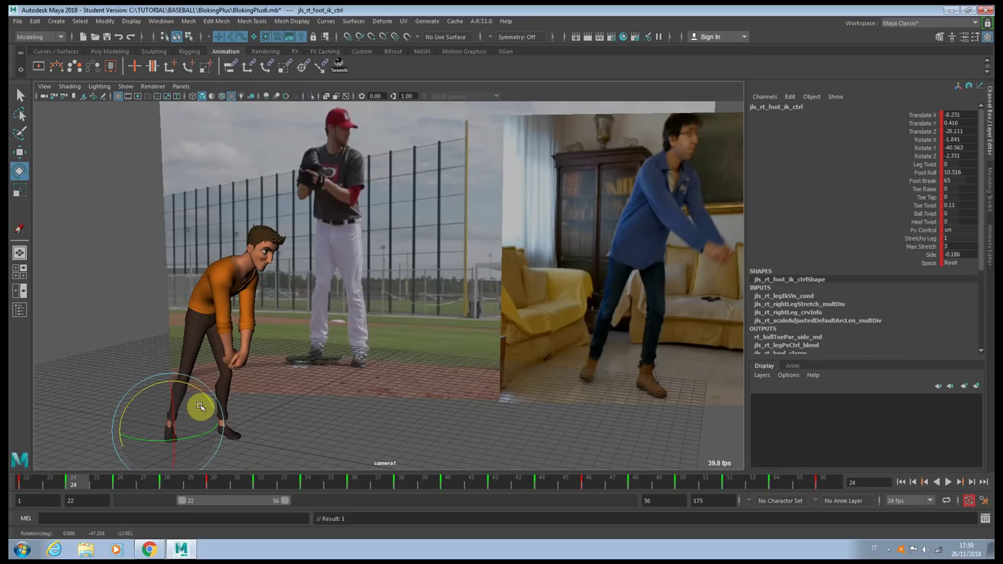
{"action": "key", "text": "period"}
{"action": "left_click_drag", "start_coordinate": [201, 439], "coordinate": [204, 440]}
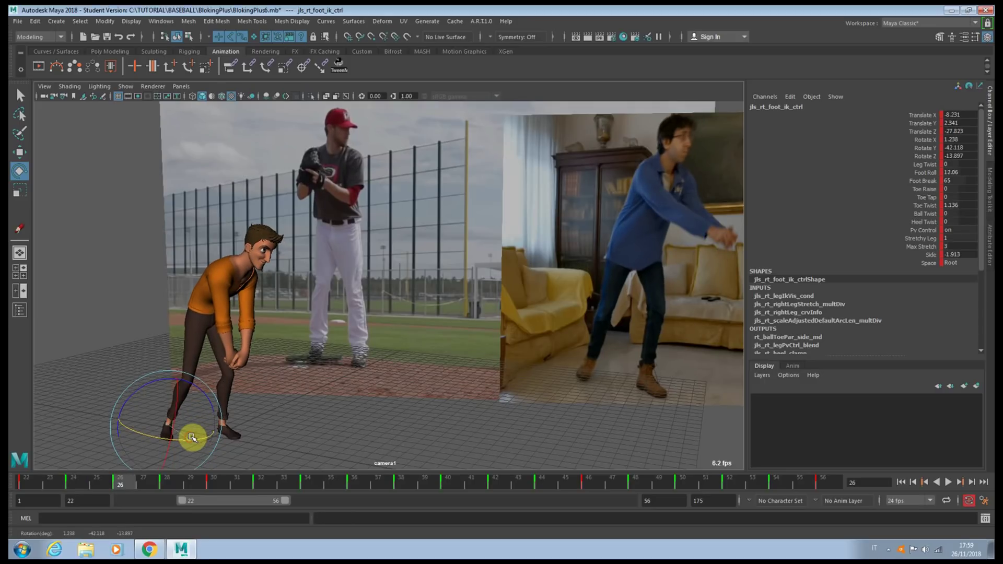
- Rotate and move the right foot control at frame 28, with Rotate Y about -48.5, Translate Y about 2.9 and Translate Z about -36.3
{"action": "key", "text": "period"}
{"action": "left_click_drag", "start_coordinate": [193, 428], "coordinate": [173, 433]}
{"action": "key", "text": "w"}
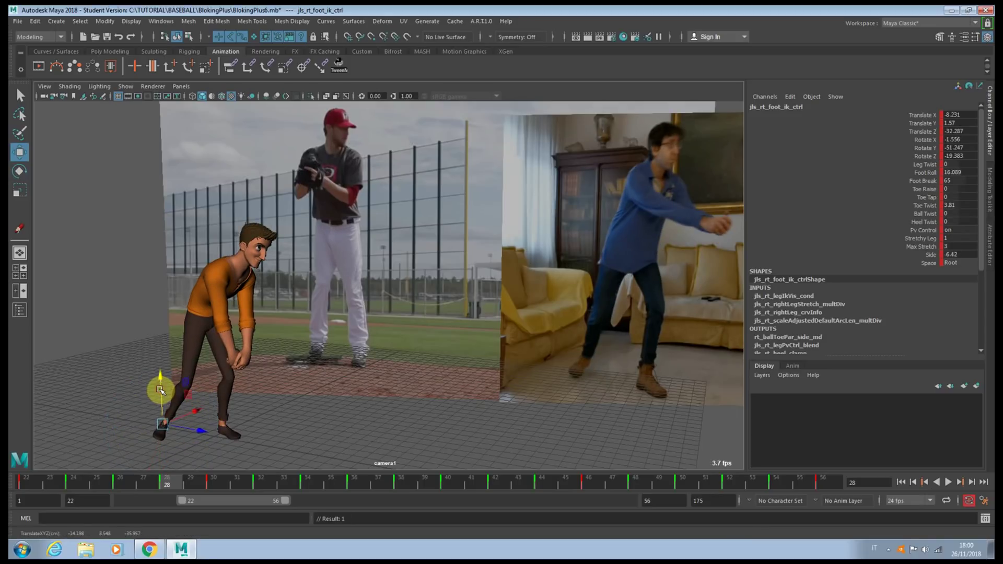
{"action": "left_click_drag", "start_coordinate": [159, 390], "coordinate": [192, 430]}
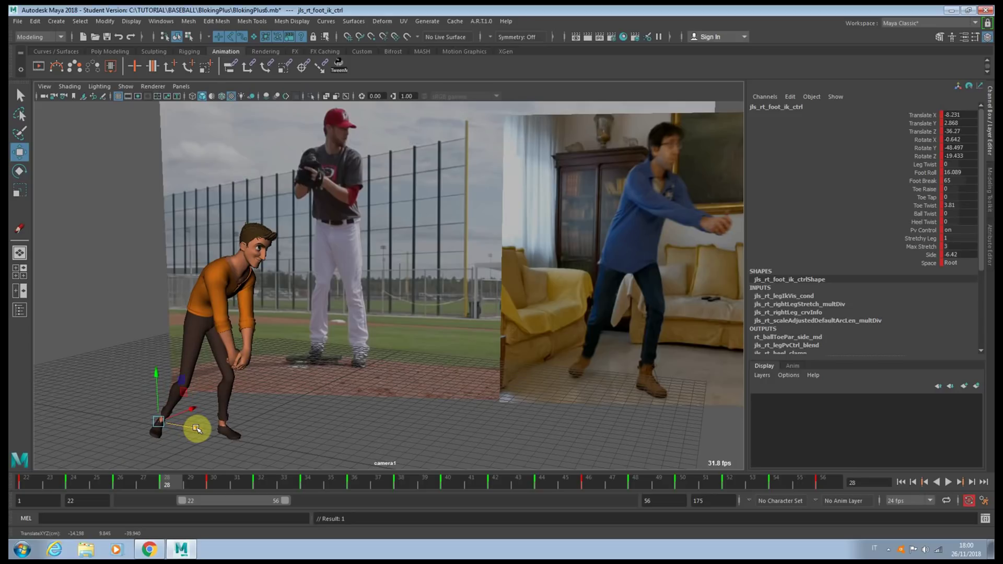
- Move the right foot control at frame 30 to Translate Y about 2.4 and Translate Z about -51.2
{"action": "key", "text": "."}
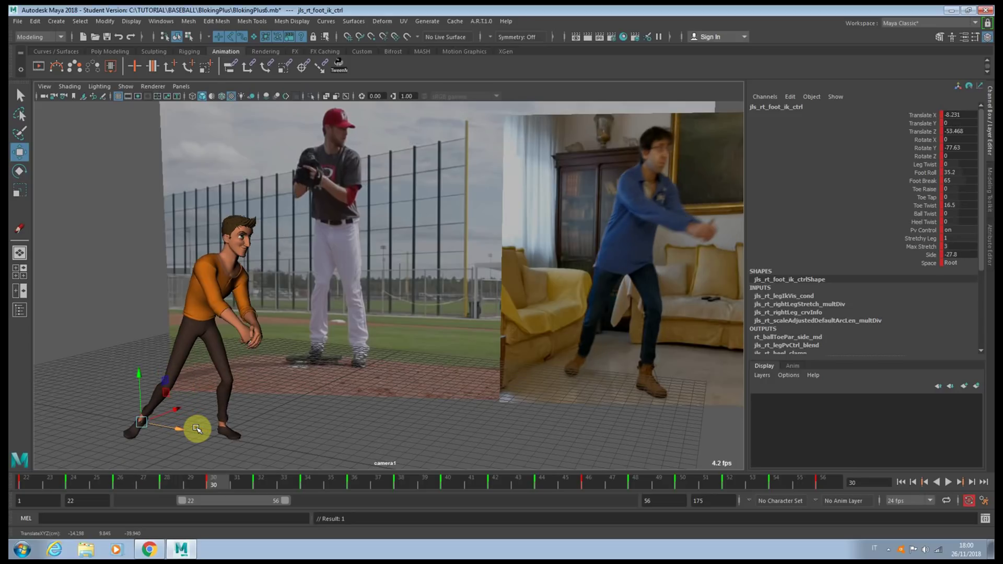
{"action": "key", "text": "."}
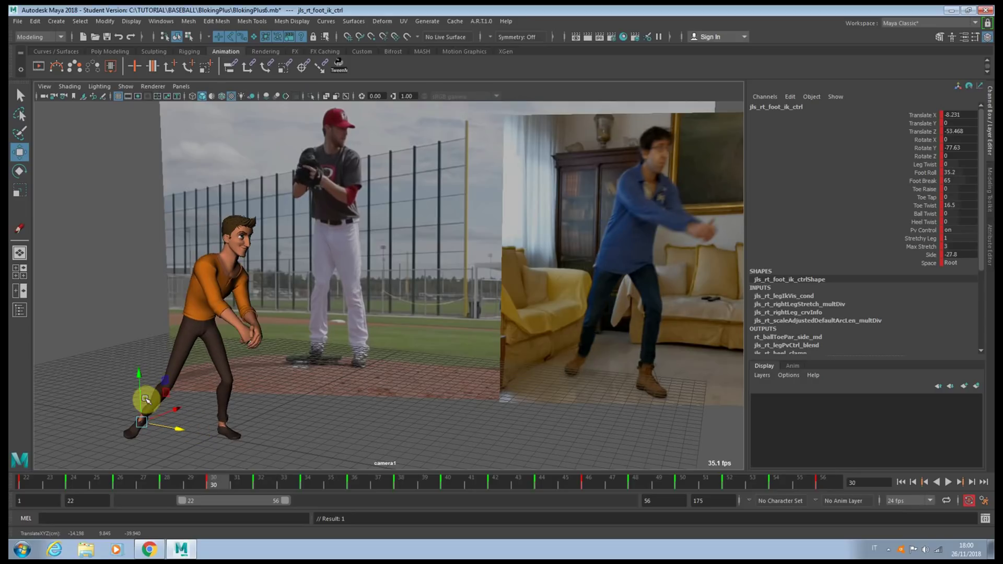
{"action": "left_click_drag", "start_coordinate": [166, 422], "coordinate": [144, 403]}
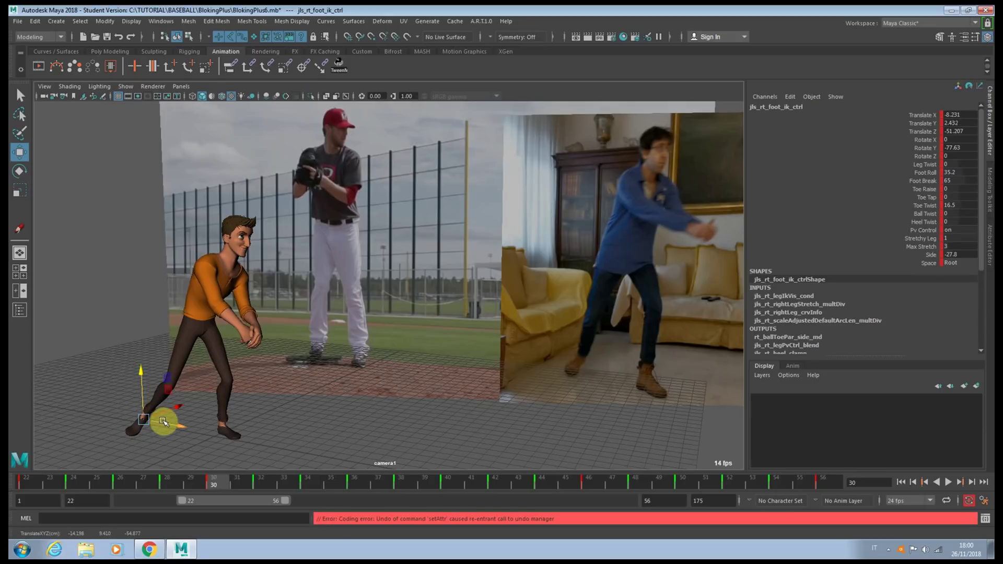
- Check the right foot's poses at frames 32 and 34, and set its Foot Roll to 5 at frame 36
{"action": "key", "text": "."}
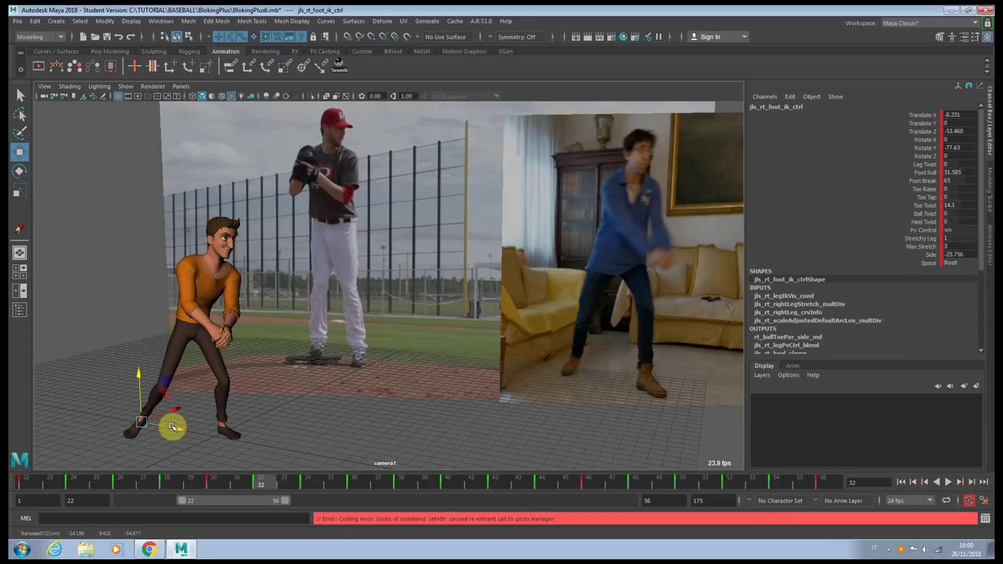
{"action": "left_click", "coordinate": [934, 190]}
{"action": "left_click", "coordinate": [934, 173]}
{"action": "key", "text": "."}
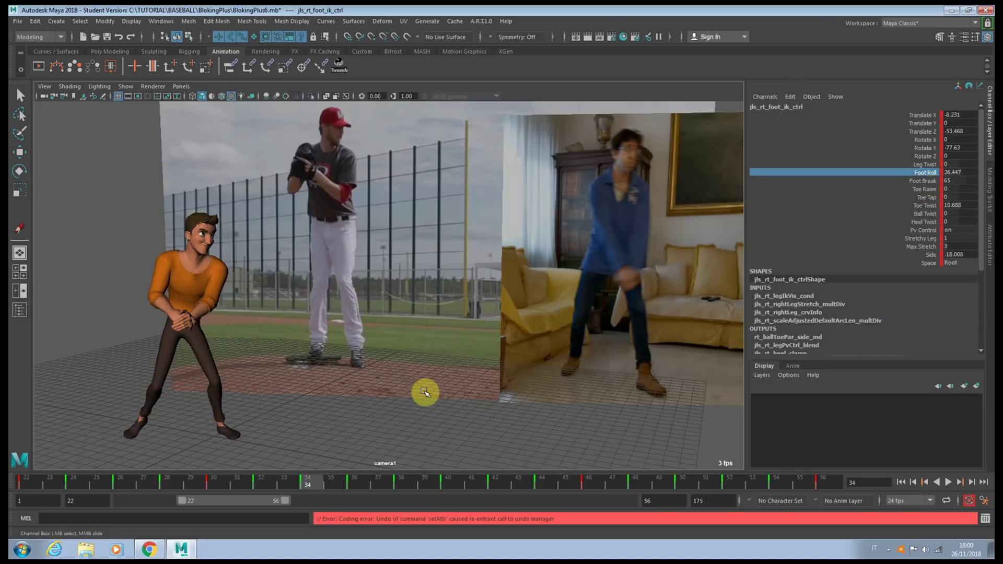
{"action": "mouse_move", "coordinate": [425, 392]}
{"action": "middle_mouse_down"}
{"action": "mouse_move", "coordinate": [414, 392]}
{"action": "mouse_move", "coordinate": [440, 390]}
{"action": "mouse_move", "coordinate": [390, 394]}
{"action": "mouse_move", "coordinate": [423, 397]}
{"action": "middle_mouse_up"}
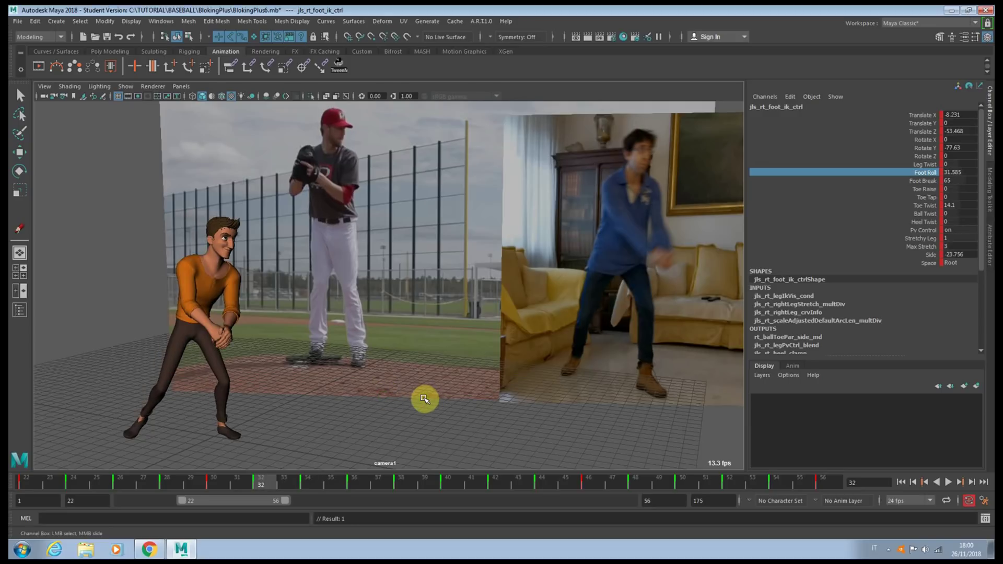
{"action": "key", "text": "."}
{"action": "key", "text": "."}
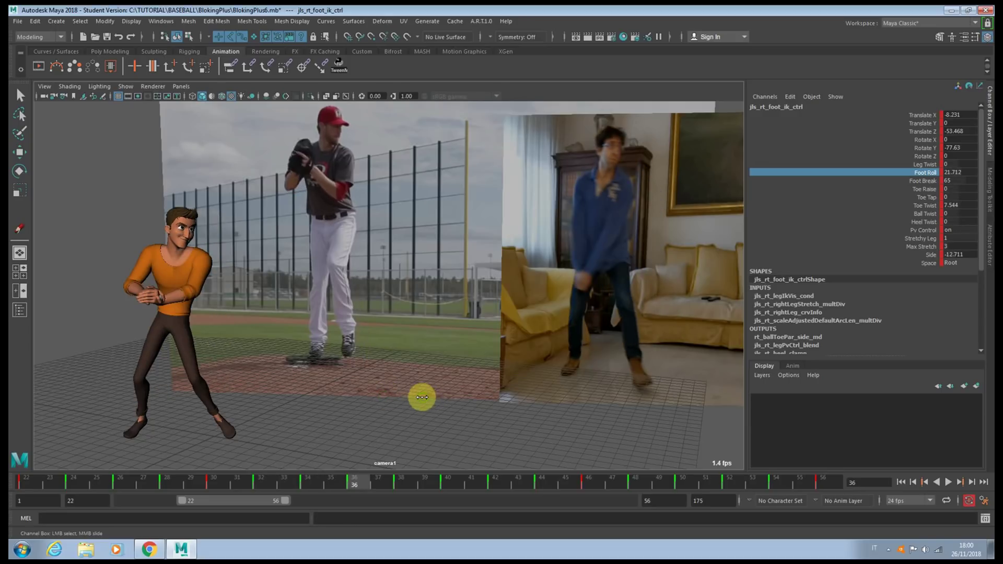
{"action": "double_click", "coordinate": [967, 172]}
{"action": "type", "text": "5"}
{"action": "key", "text": "Return"}
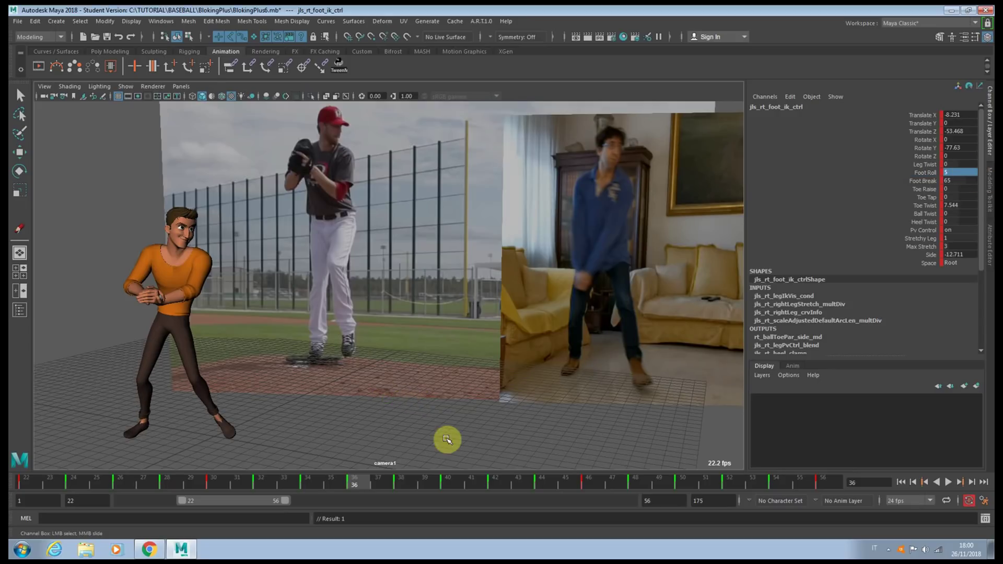
- Set the right foot control's Foot Roll to 0 at frame 38 and check the pose at frame 40
{"action": "left_click", "coordinate": [401, 482]}
{"action": "double_click", "coordinate": [969, 173]}
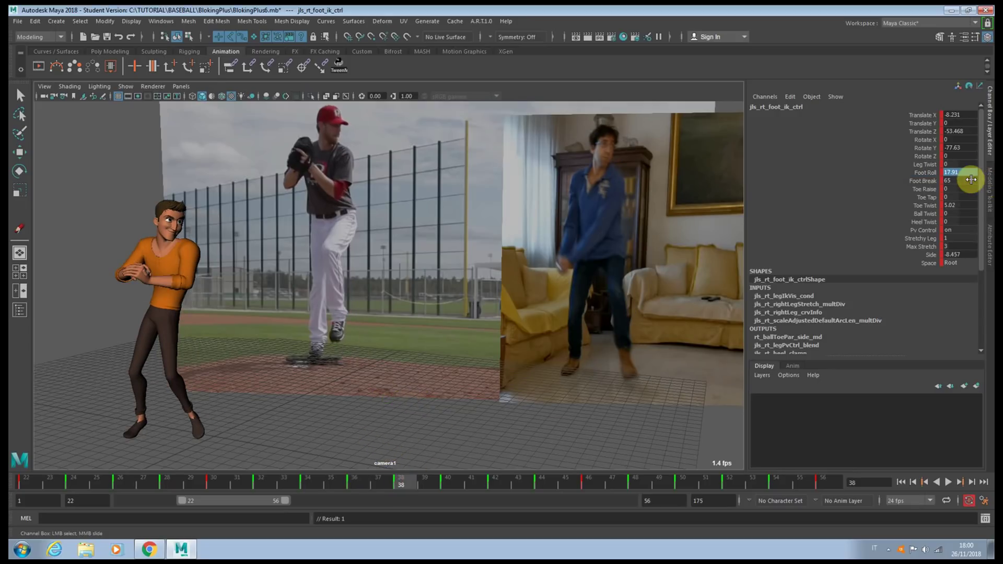
{"action": "type", "text": "0"}
{"action": "key", "text": "Return"}
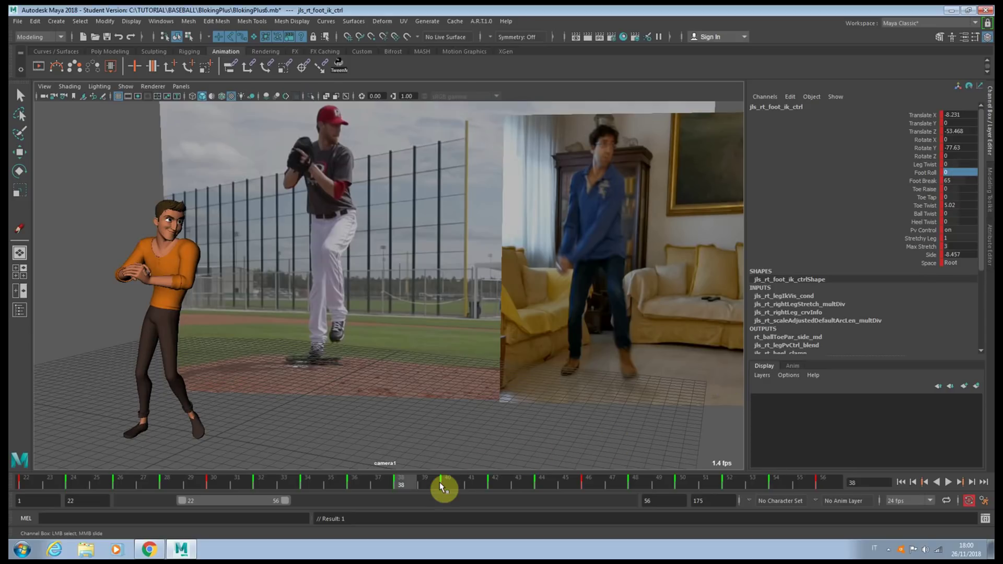
{"action": "key", "text": "alt+v"}
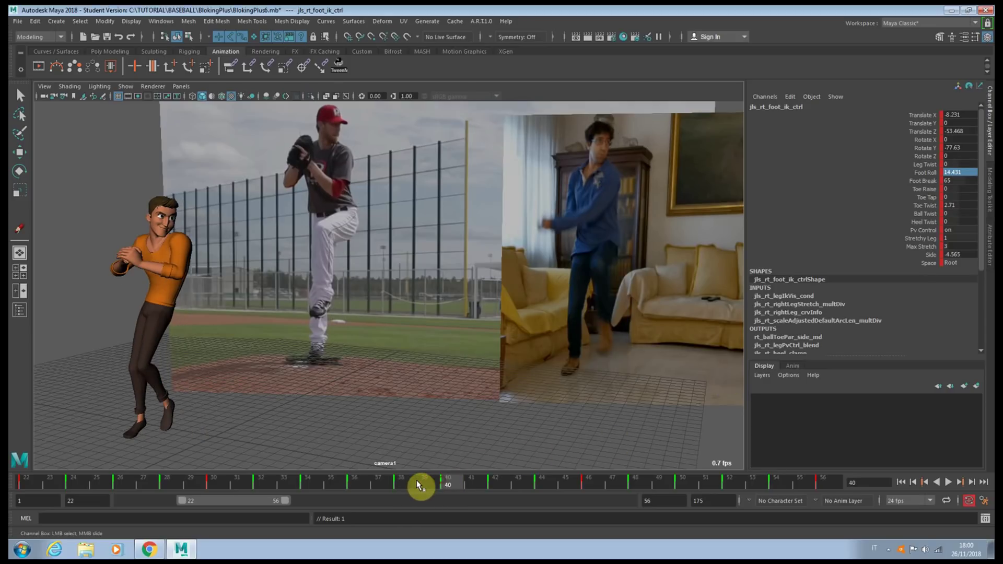
{"action": "key", "text": "alt+v"}
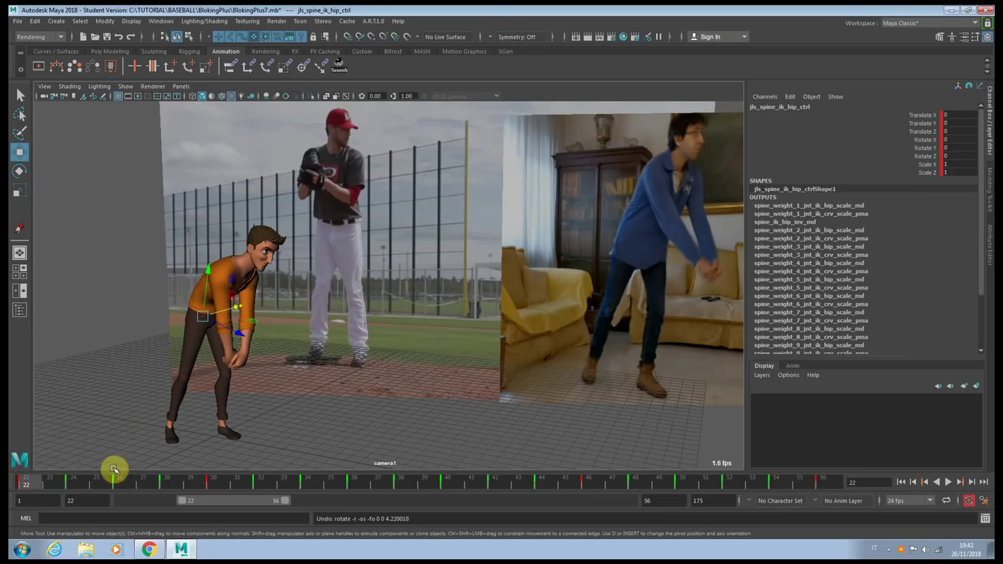
- Show the hip control's motion trail and move the hips at frame 44 to Translate X about 0.6 and Translate Y about 0.95
{"action": "key", "text": "alt+v"}
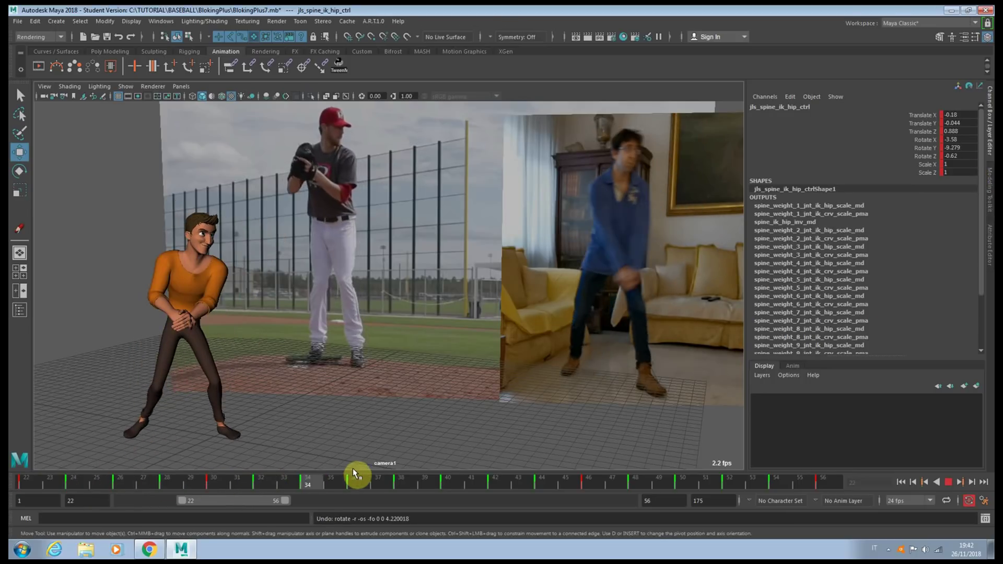
{"action": "left_click", "coordinate": [450, 472]}
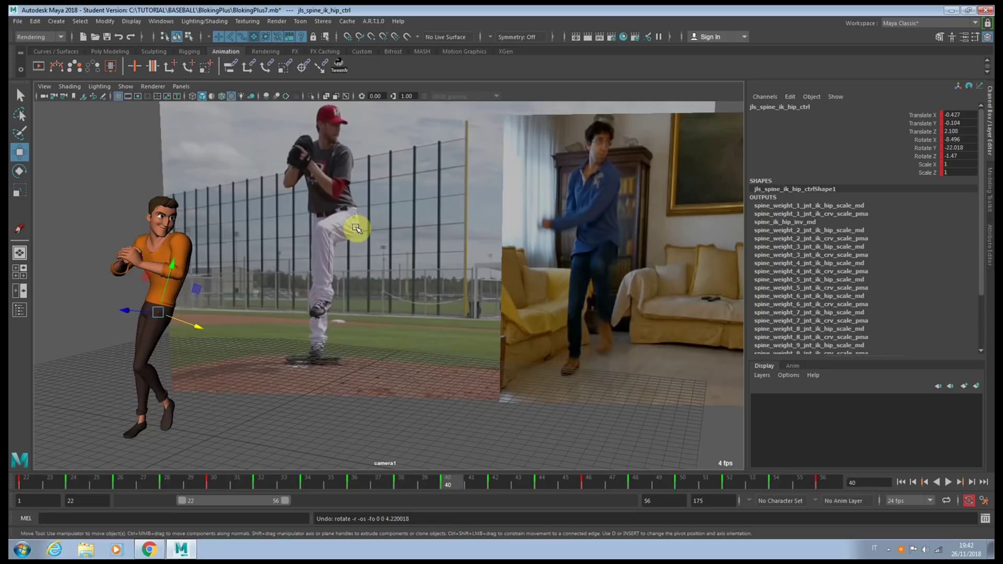
{"action": "key", "text": "comma"}
{"action": "key", "text": "period"}
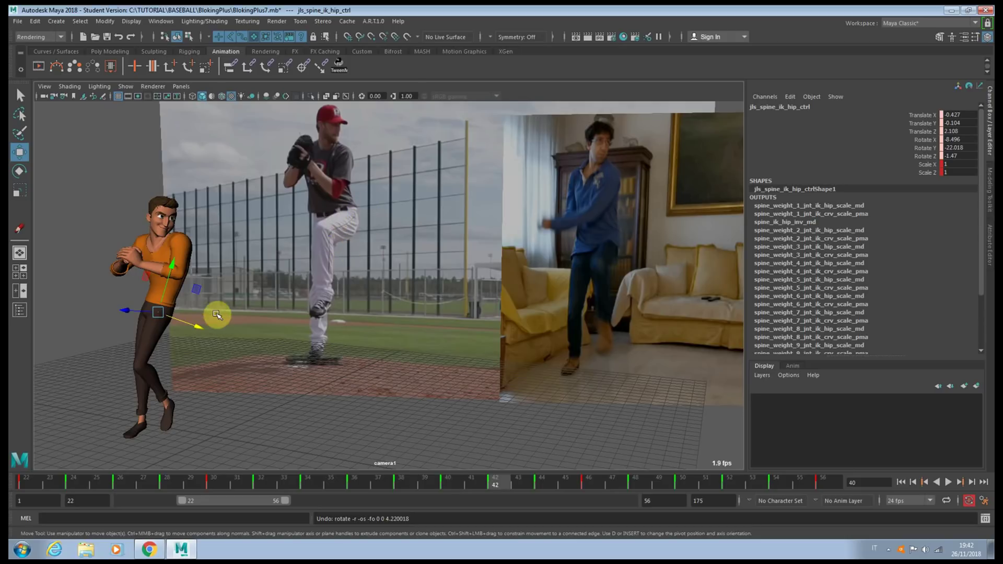
{"action": "key", "text": "period"}
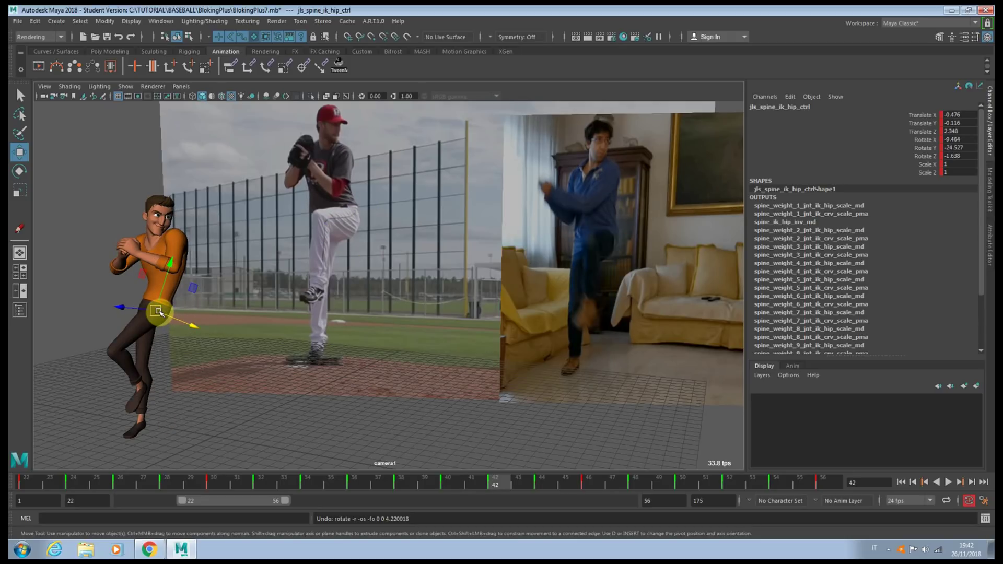
{"action": "key", "text": "period"}
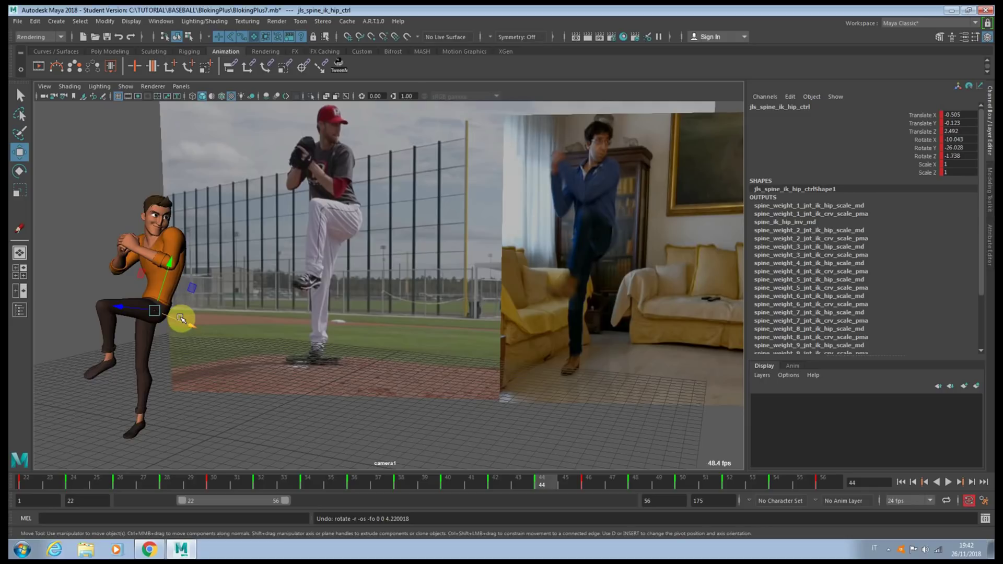
{"action": "left_click", "coordinate": [58, 67]}
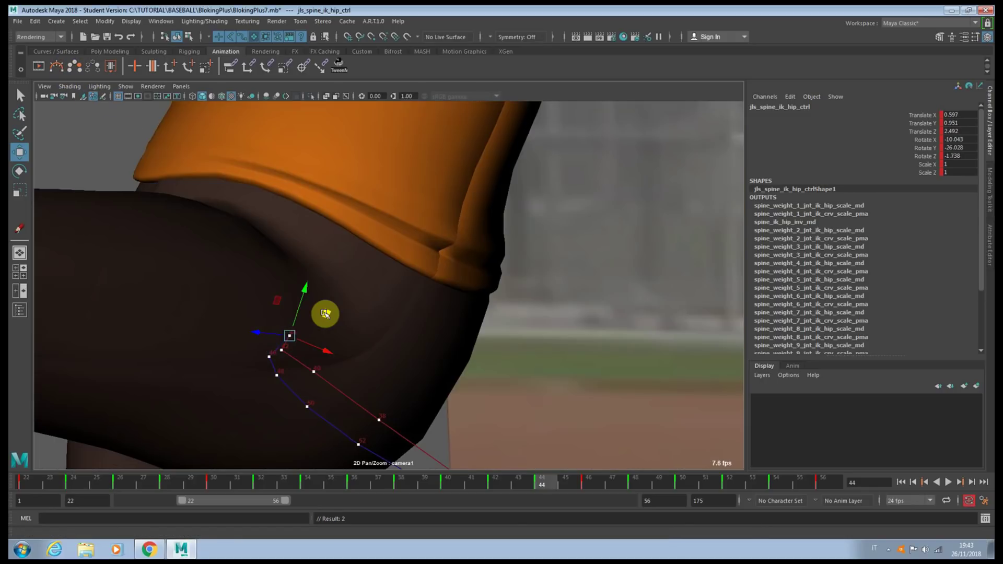
- Move the hip control at frame 46 to Translate X about 1.8 and Translate Y about 1.7, and shift it at frame 48 to smooth the arc
{"action": "key", "text": "period"}
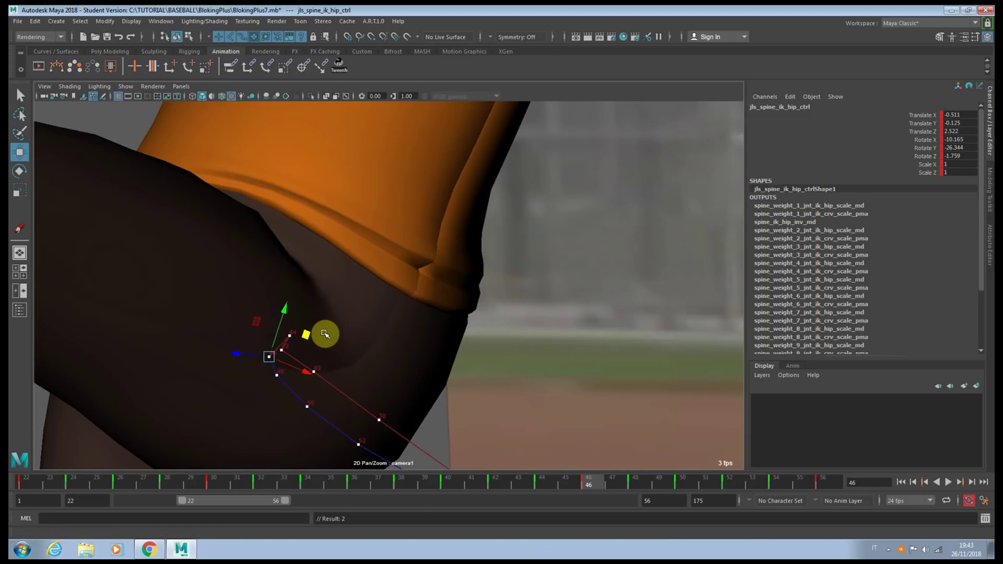
{"action": "left_click_drag", "start_coordinate": [309, 338], "coordinate": [349, 321]}
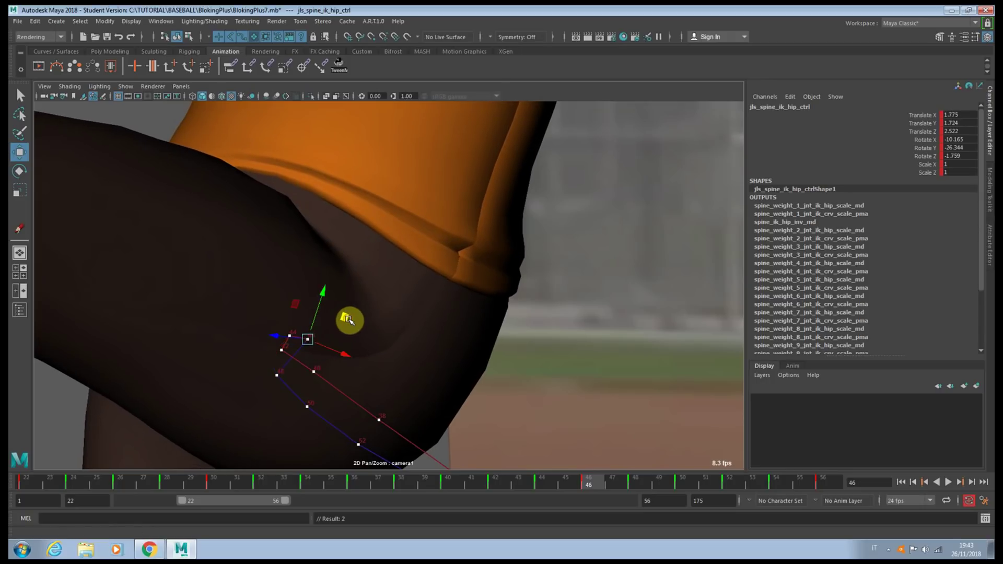
{"action": "key", "text": "period"}
{"action": "left_click_drag", "start_coordinate": [313, 365], "coordinate": [374, 367]}
- Move the hip control to Translate X and Y about 1.1 at frame 50, and to about 1.7 and -0.2 at frame 52
{"action": "key", "text": "period"}
{"action": "scroll", "coordinate": [433, 320], "scroll_direction": "down", "scroll_amount": 5}
{"action": "key", "text": "comma"}
{"action": "key", "text": "period"}
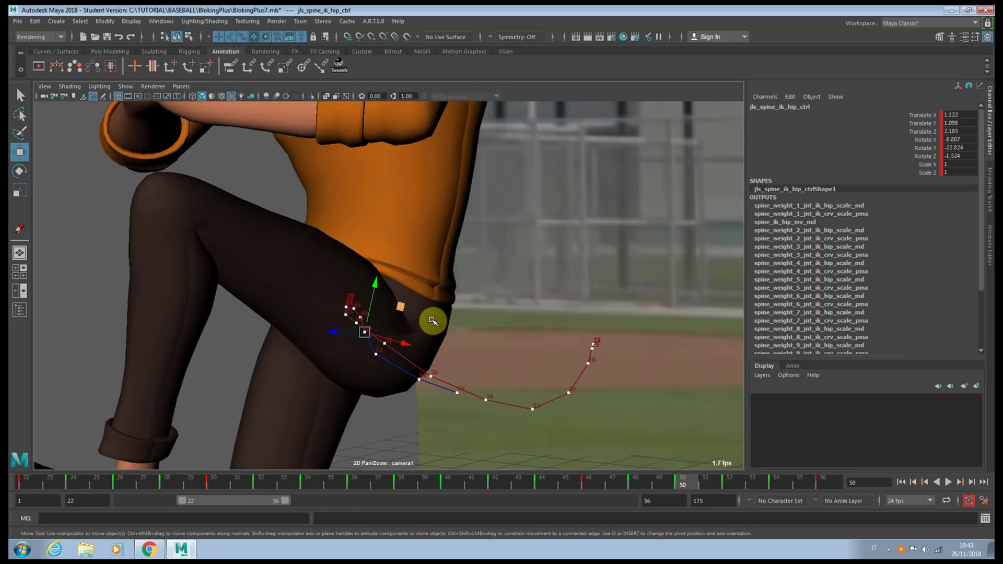
{"action": "key", "text": "period"}
{"action": "left_click_drag", "start_coordinate": [411, 324], "coordinate": [419, 324]}
{"action": "key", "text": "backslash"}
- Rotate the hip control at frame 52 to about 3.3 in X, -17.6 in Y and 20.2 in Z
{"action": "key", "text": "e"}
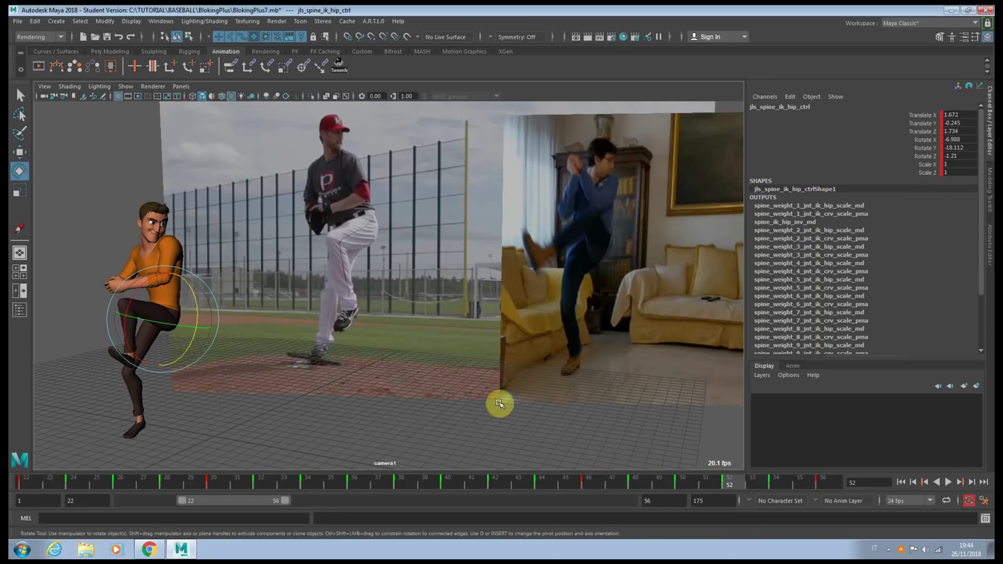
{"action": "left_click", "coordinate": [189, 286]}
{"action": "left_click_drag", "start_coordinate": [189, 287], "coordinate": [137, 348]}
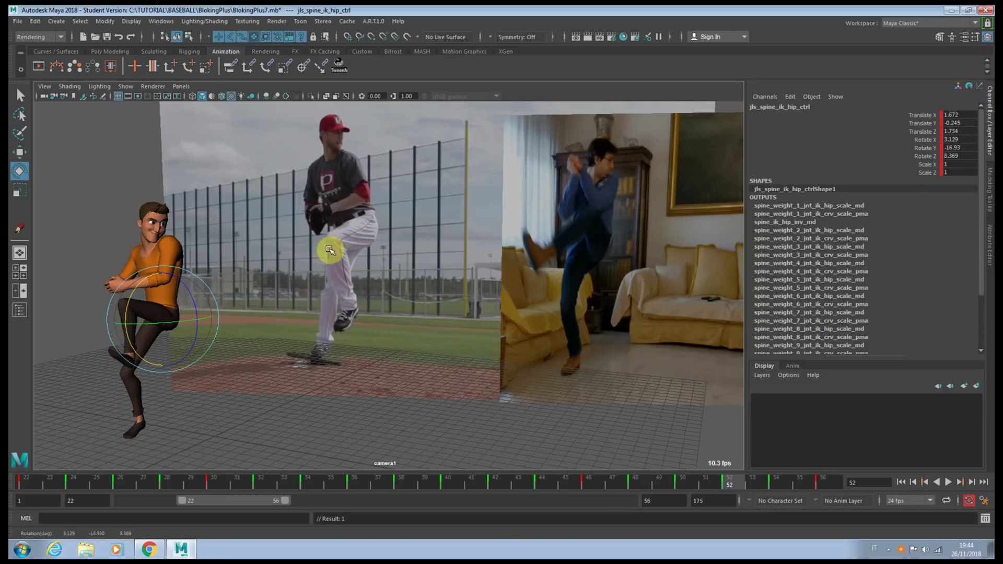
{"action": "left_click_drag", "start_coordinate": [197, 315], "coordinate": [187, 294]}
{"action": "key", "text": "w"}
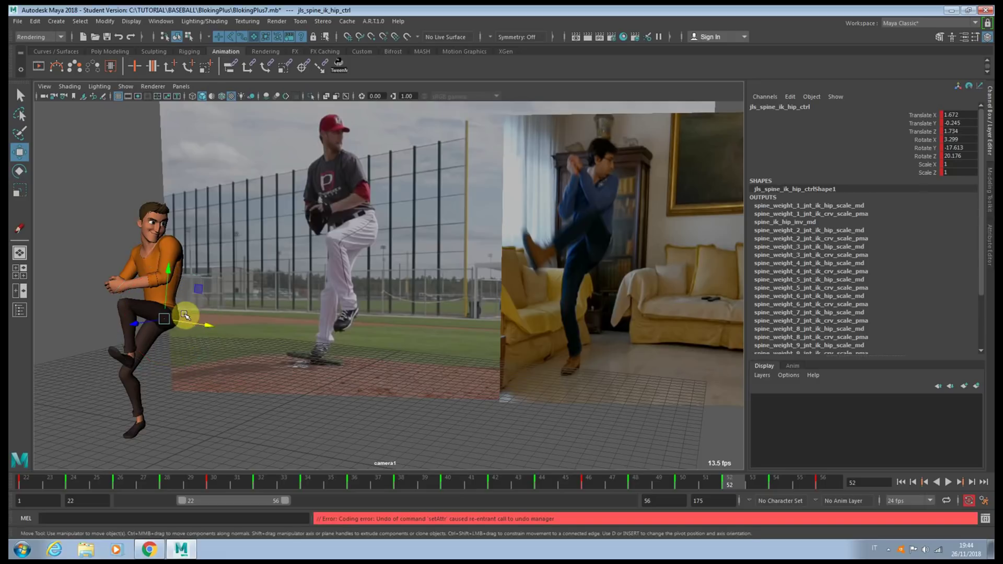
- Rotate the hip control at frame 54 to about -3.4, -7.8 and 12.9 in X, Y and Z, and move it to Translate X about 0.6
{"action": "key", "text": "period"}
{"action": "key", "text": "e"}
{"action": "left_click_drag", "start_coordinate": [208, 309], "coordinate": [204, 292]}
{"action": "key", "text": "w"}
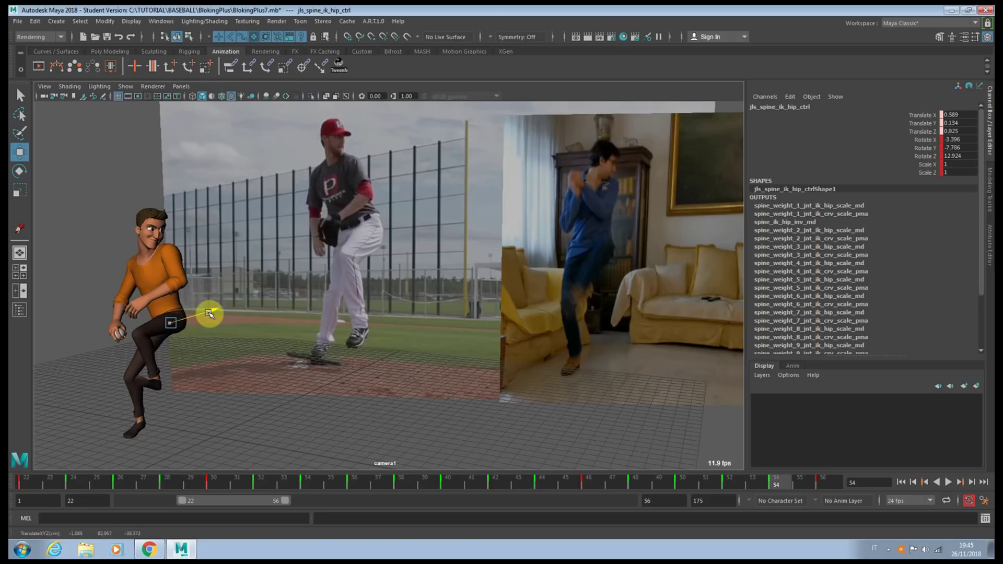
{"action": "key", "text": "period"}
- Rotate the hip control around Y at frames 30, 32 and 34, with Rotate Y about 2.9 at frame 30
{"action": "key", "text": "e"}
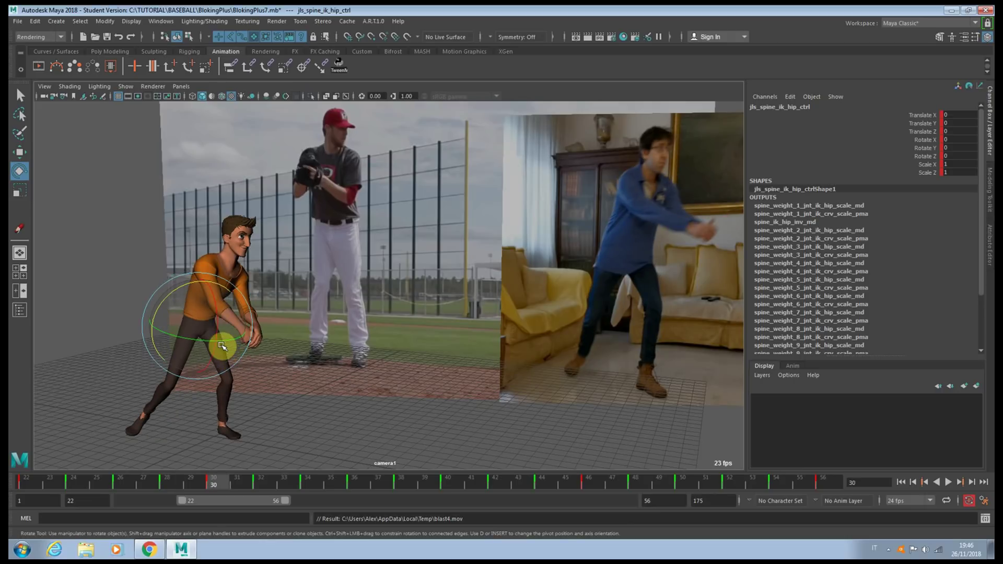
{"action": "left_click_drag", "start_coordinate": [221, 346], "coordinate": [223, 343]}
{"action": "key", "text": "alt+period"}
{"action": "key", "text": "alt+period"}
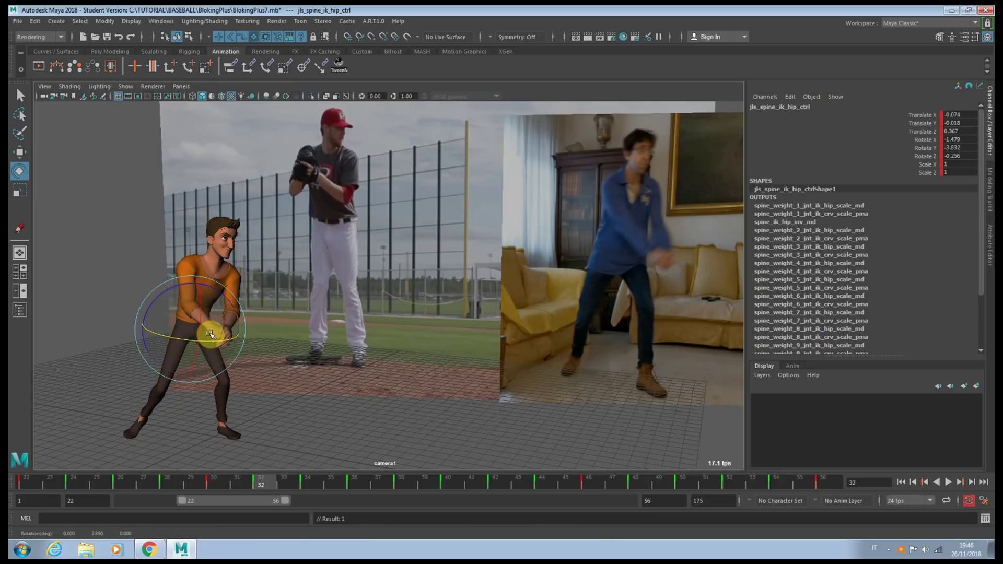
{"action": "key", "text": "alt+period"}
{"action": "key", "text": "alt+period"}
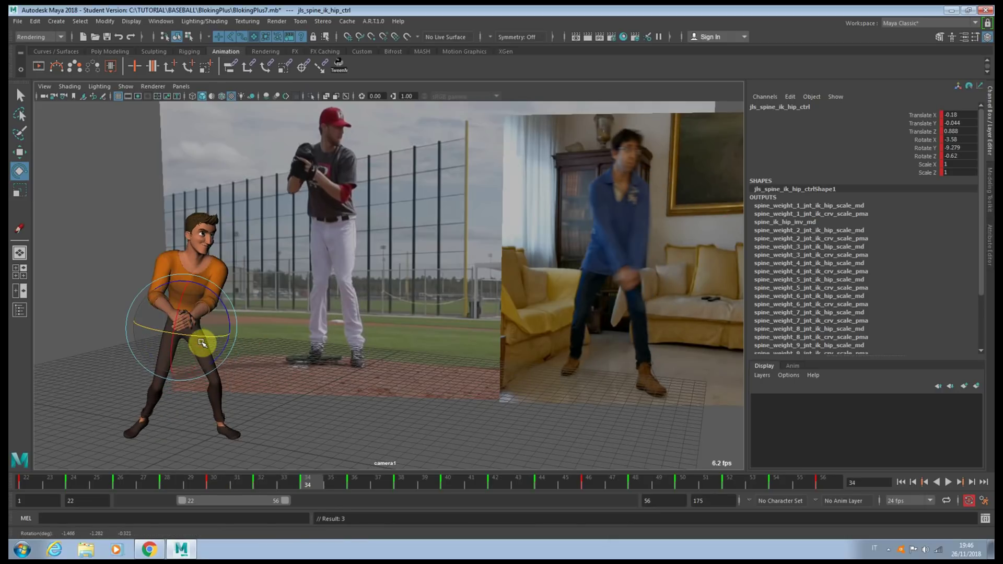
- Rotate the hip control to Rotate Y about -2.8 at frame 36, -8.7 at frame 38 and -18.1 at frame 40
{"action": "key", "text": "alt+period"}
{"action": "key", "text": "alt+period"}
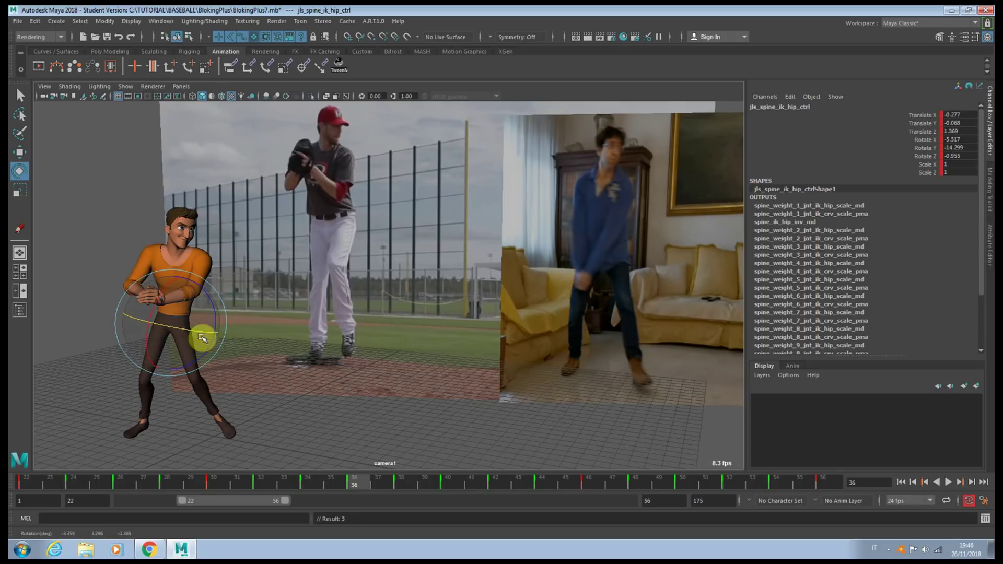
{"action": "key", "text": "alt+period"}
{"action": "key", "text": "alt+period"}
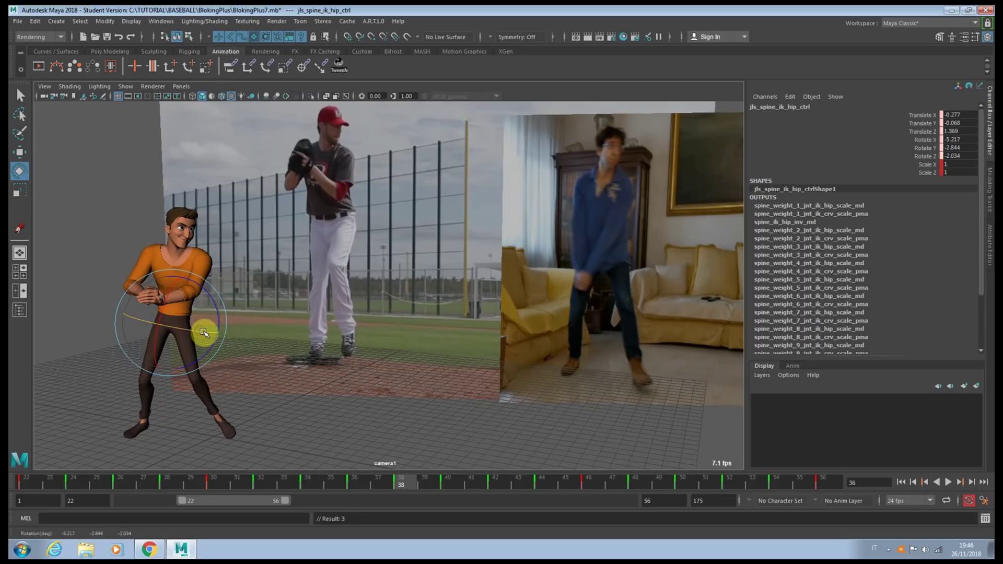
{"action": "key", "text": "alt+period"}
{"action": "key", "text": "alt+period"}
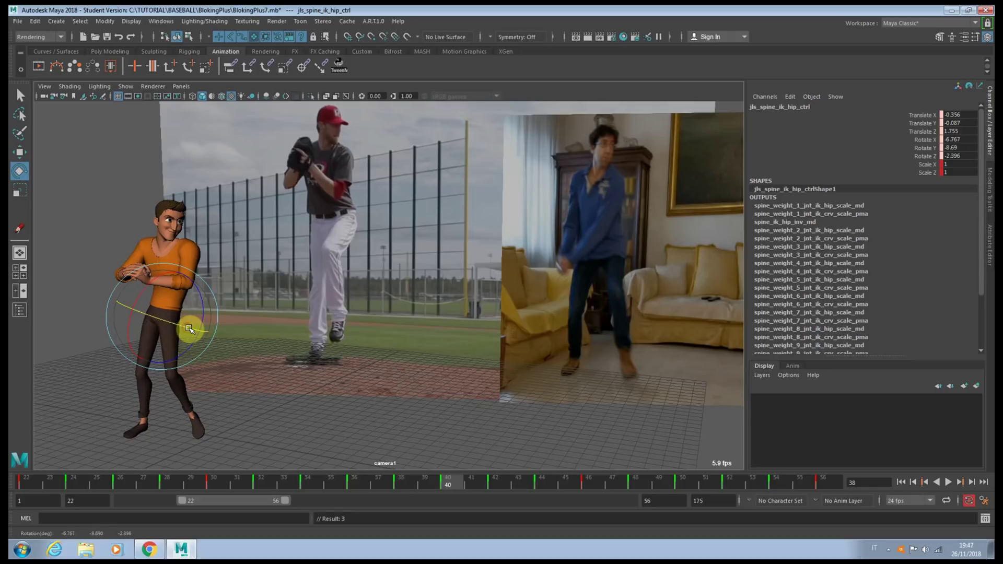
- Rotate the hip control at frame 44 to Rotate Y about -33.2 and Rotate Z about -0.5, comparing it with frame 42
{"action": "key", "text": "alt+period"}
{"action": "key", "text": "alt+period"}
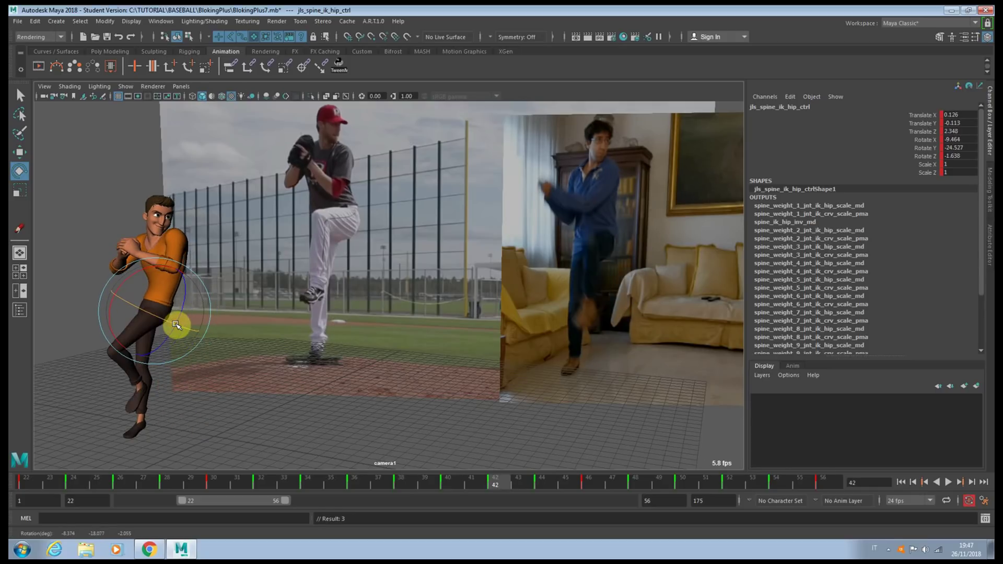
{"action": "key", "text": "alt+period"}
{"action": "key", "text": "alt+period"}
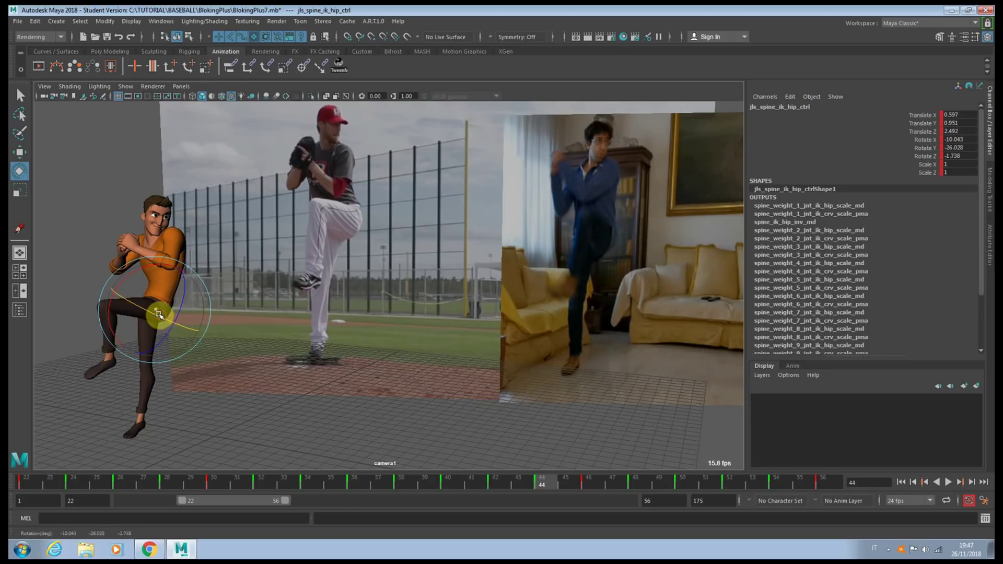
{"action": "key", "text": "comma"}
{"action": "key", "text": "period"}
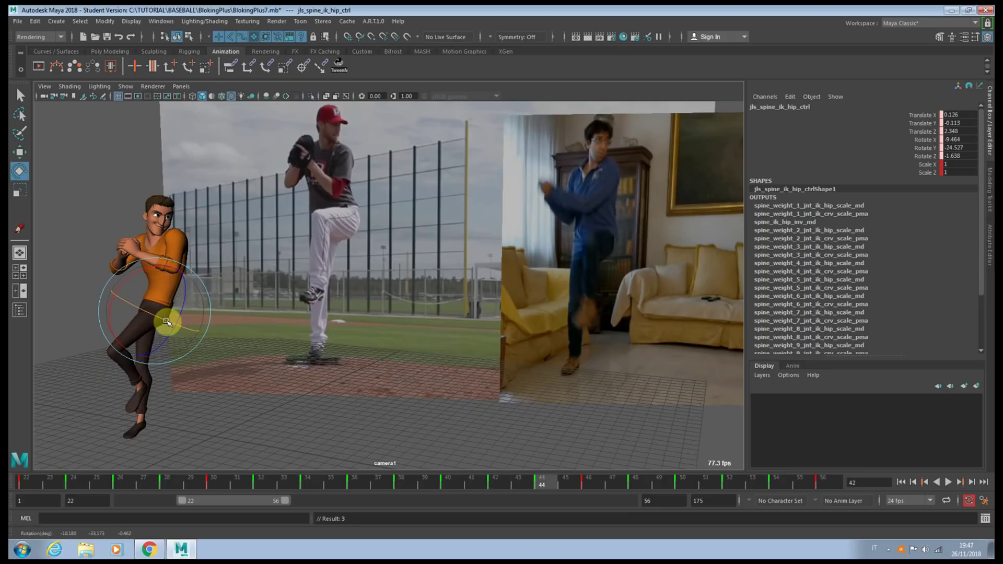
- Rotate the hip control at frame 46 to Rotate Y about -37.5 and Rotate Z about 0.3, comparing it with the neighbouring keyed poses
{"action": "key", "text": "period"}
{"action": "key", "text": "period"}
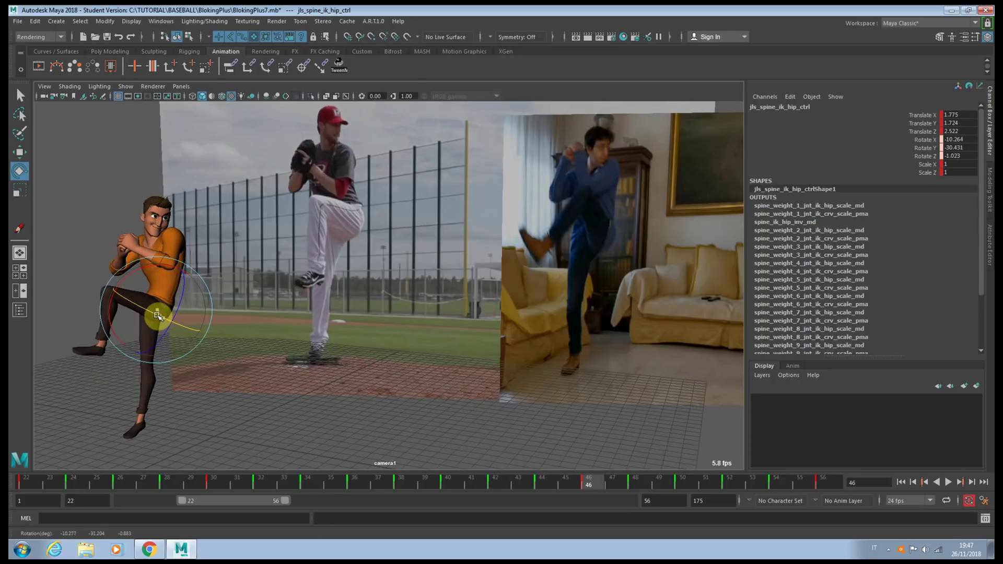
{"action": "left_click_drag", "start_coordinate": [154, 313], "coordinate": [163, 317]}
{"action": "key", "text": "comma"}
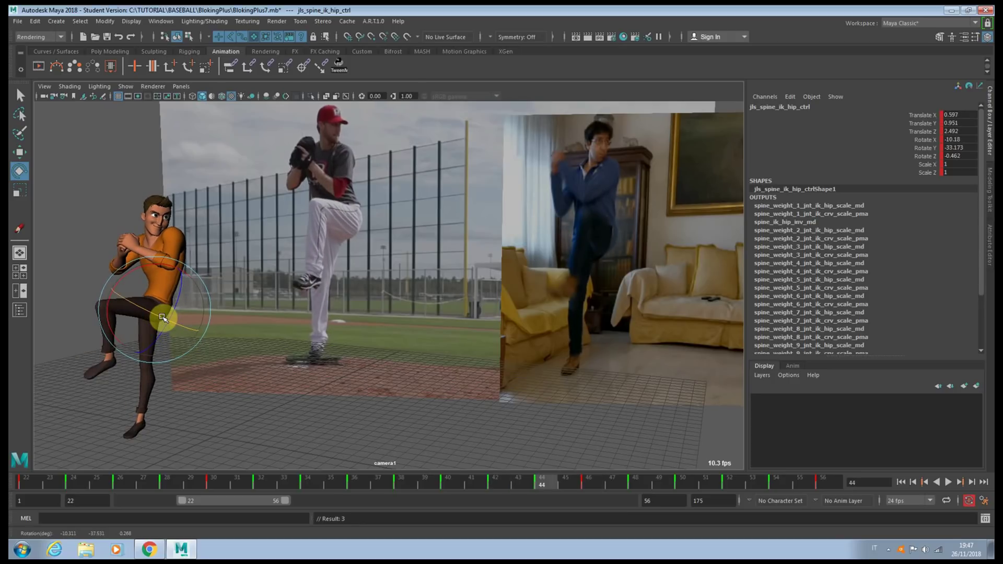
{"action": "key", "text": "period"}
{"action": "key", "text": "comma"}
{"action": "key", "text": "period"}
{"action": "key", "text": "period"}
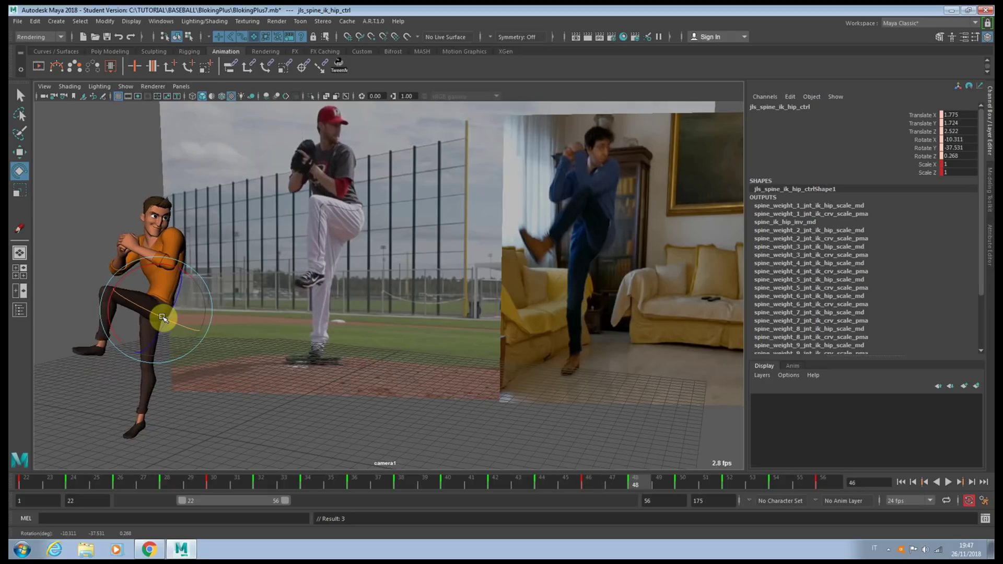
- Refine the hip control's Rotate Y to about -26.3 at frame 42 and about -34.7 at frame 44
{"action": "key", "text": "comma"}
{"action": "key", "text": "comma"}
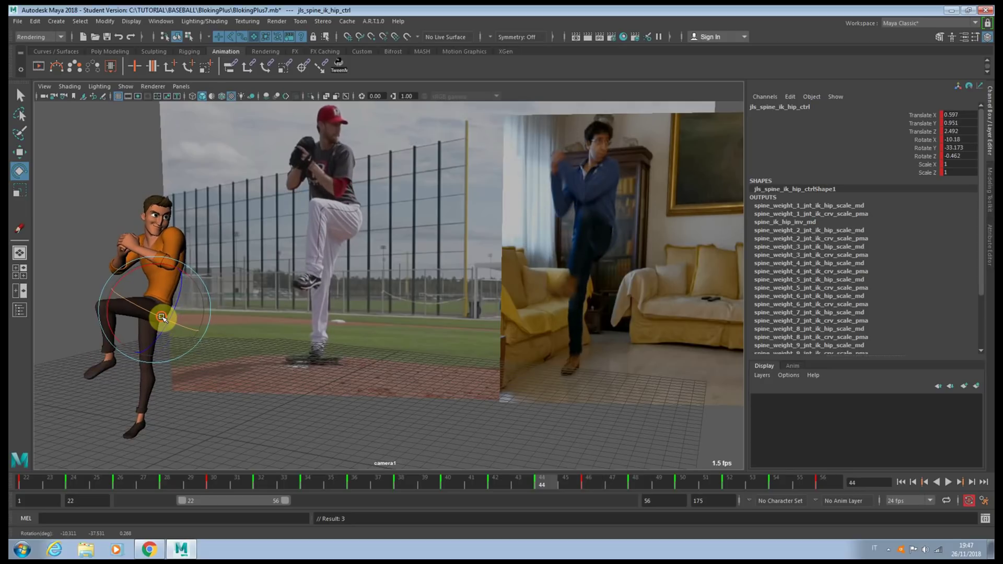
{"action": "key", "text": "comma"}
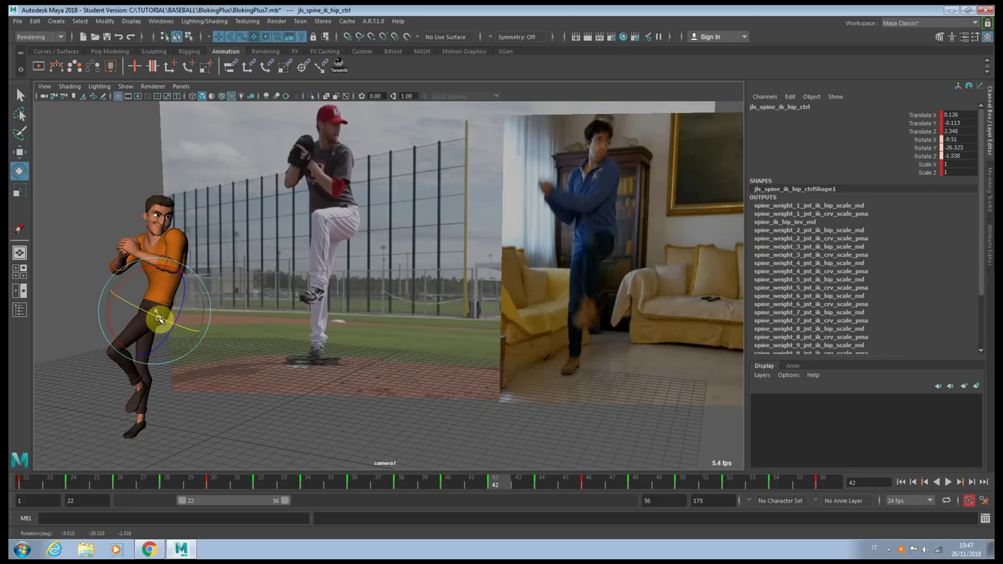
{"action": "key", "text": "period"}
{"action": "key", "text": "comma"}
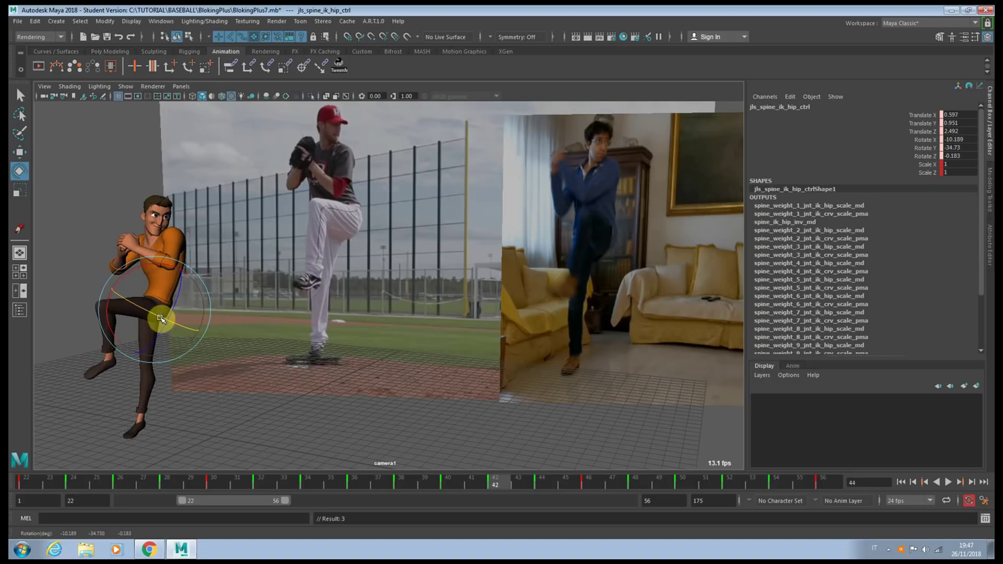
- Refine the hip control's Rotate Y to about -18.6 at frame 40 and compare the hip poses through frame 48
{"action": "key", "text": "comma"}
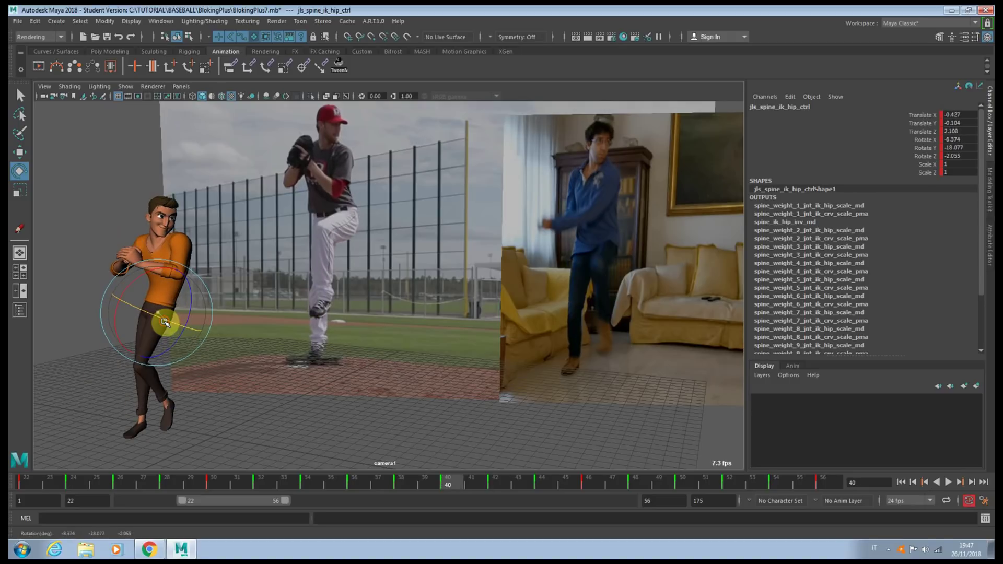
{"action": "key", "text": "period"}
{"action": "key", "text": "period"}
{"action": "key", "text": "period"}
{"action": "key", "text": "period"}
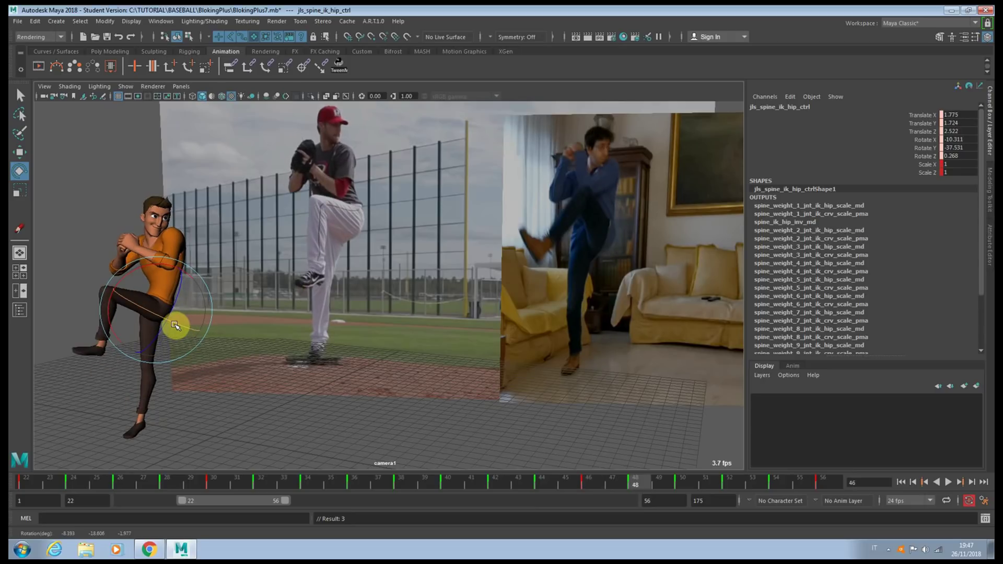
{"action": "key", "text": "comma"}
{"action": "key", "text": "period"}
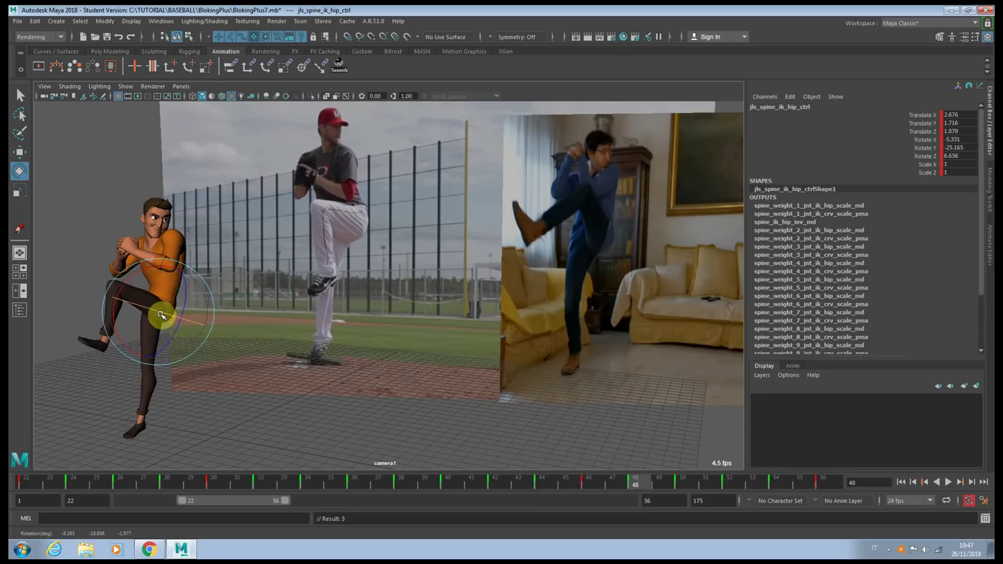
- Step through the hip control's poses from frame 48 to frame 54, comparing them with the video references
{"action": "key", "text": "period"}
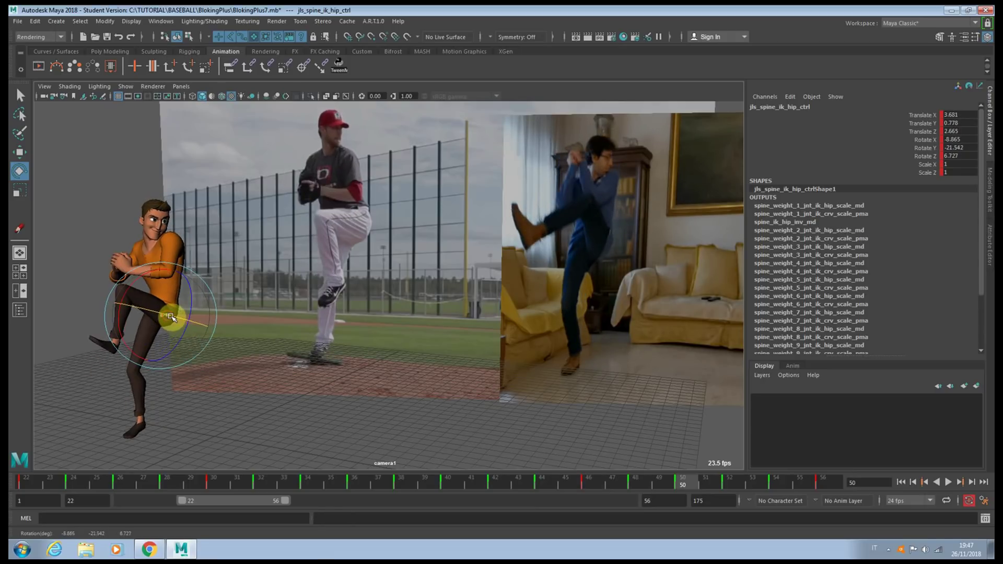
{"action": "key", "text": "period"}
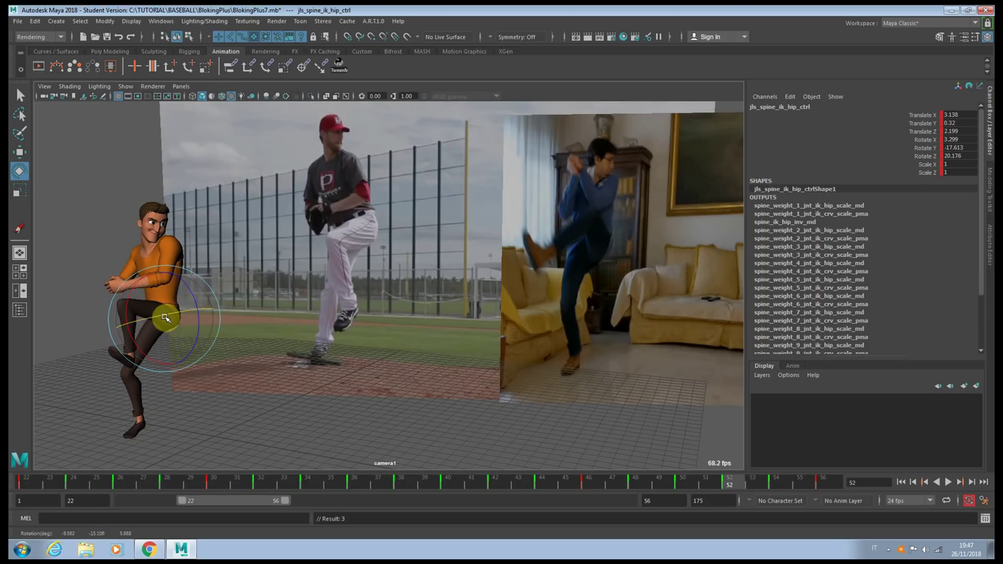
{"action": "key", "text": "period"}
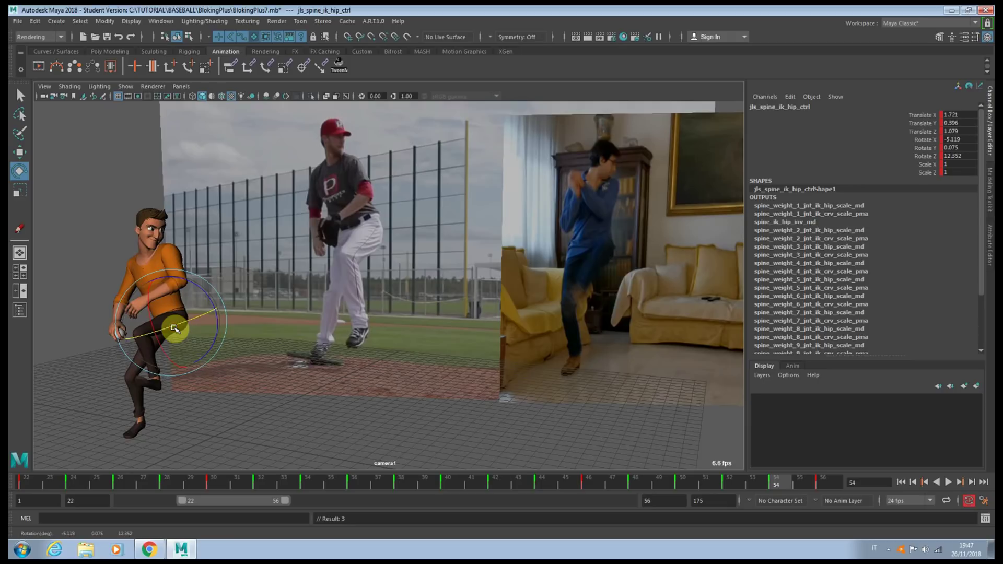
{"action": "key", "text": "."}
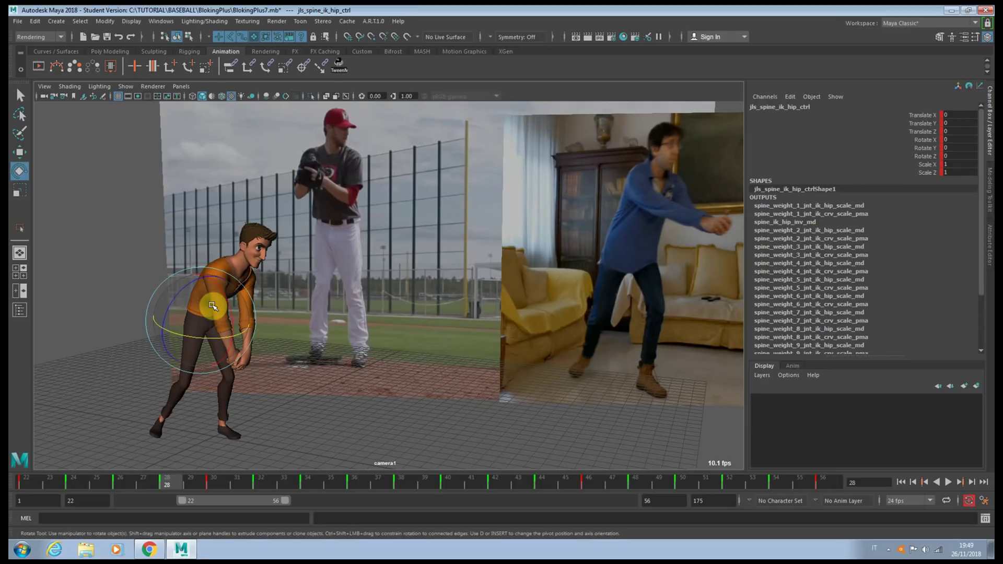
- Rotate the hip control to Rotate Y about 2.9 and Rotate Z about 9.5 at frame 30, and Rotate Z about 8.8 at frame 32
{"action": "key", "text": "."}
{"action": "left_click_drag", "start_coordinate": [163, 305], "coordinate": [168, 318]}
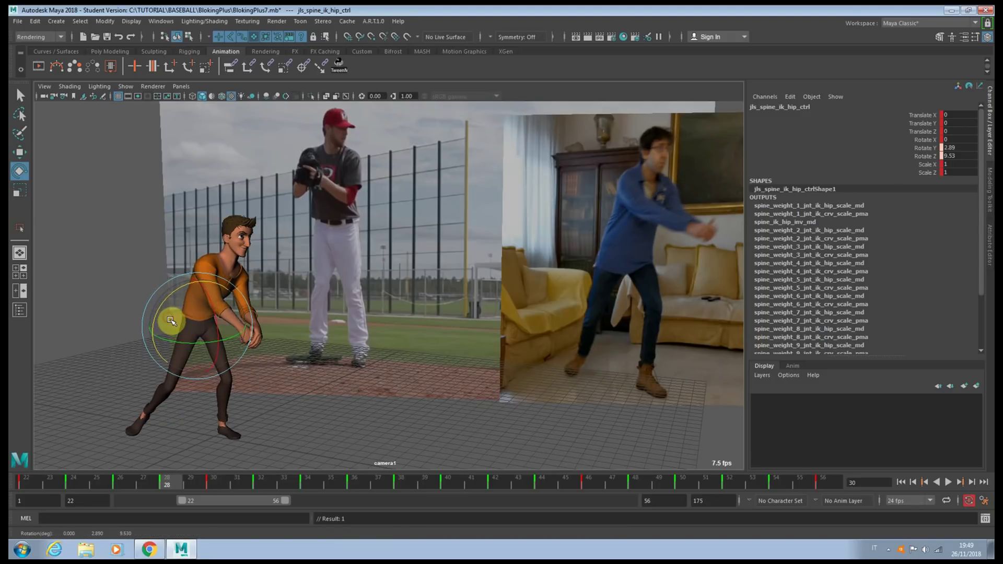
{"action": "key", "text": "."}
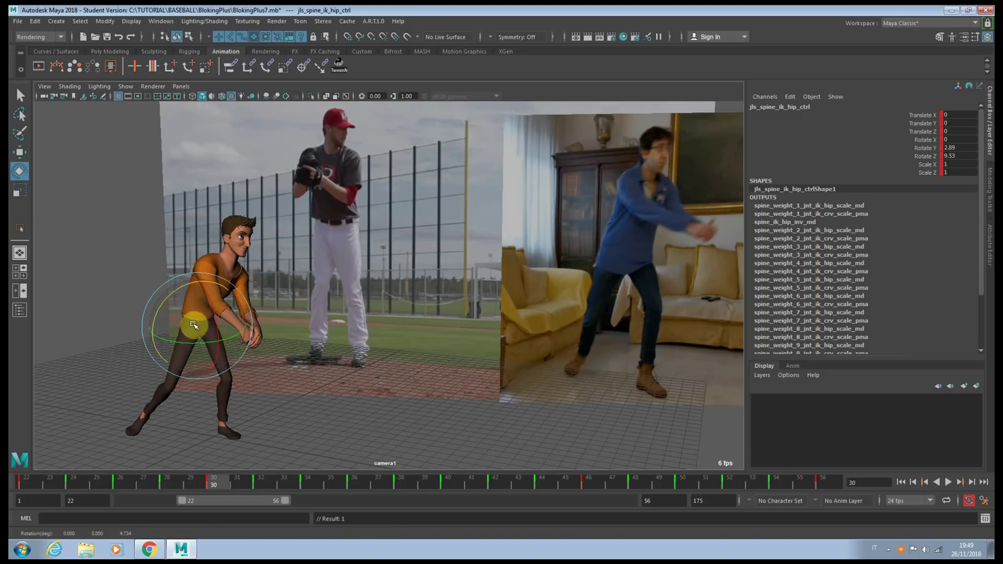
{"action": "key", "text": "."}
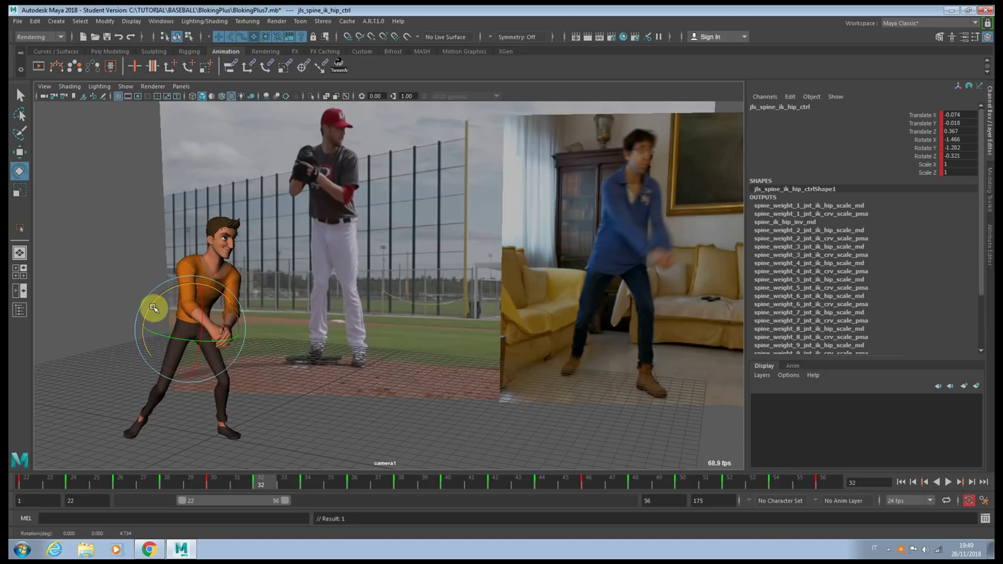
{"action": "left_click_drag", "start_coordinate": [147, 311], "coordinate": [148, 315]}
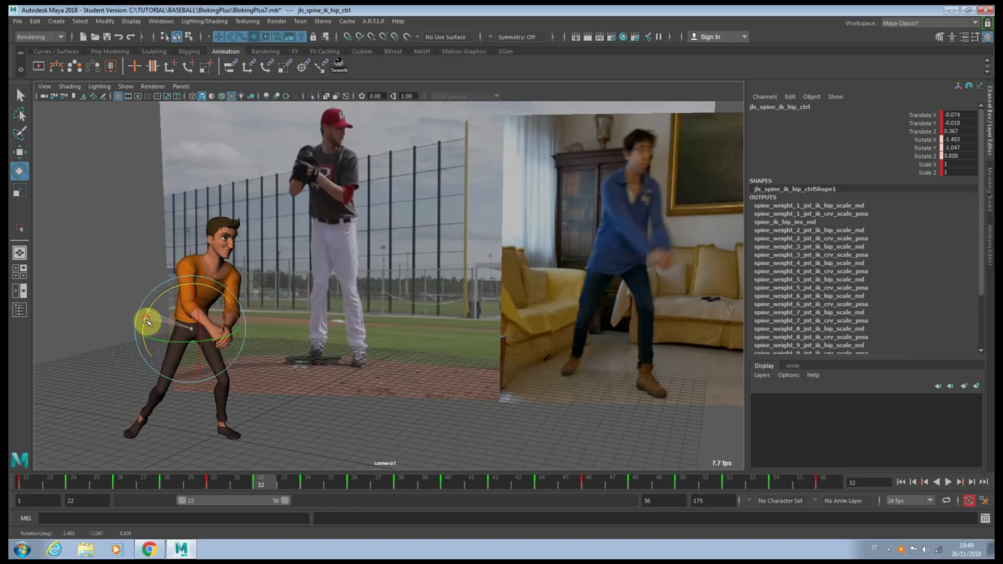
- Refine the hip rotation at the in-between frames after 32, bringing frame 38 to Rotate Y about -8.1 and Rotate Z about 2.7
{"action": "key", "text": "."}
{"action": "left_click_drag", "start_coordinate": [215, 294], "coordinate": [209, 298]}
{"action": "key", "text": "."}
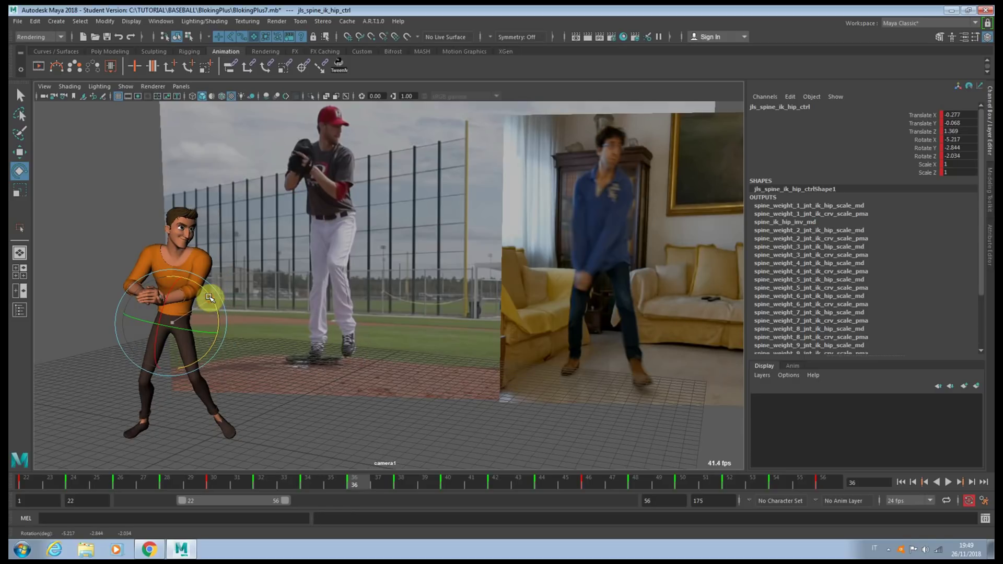
{"action": "key", "text": "."}
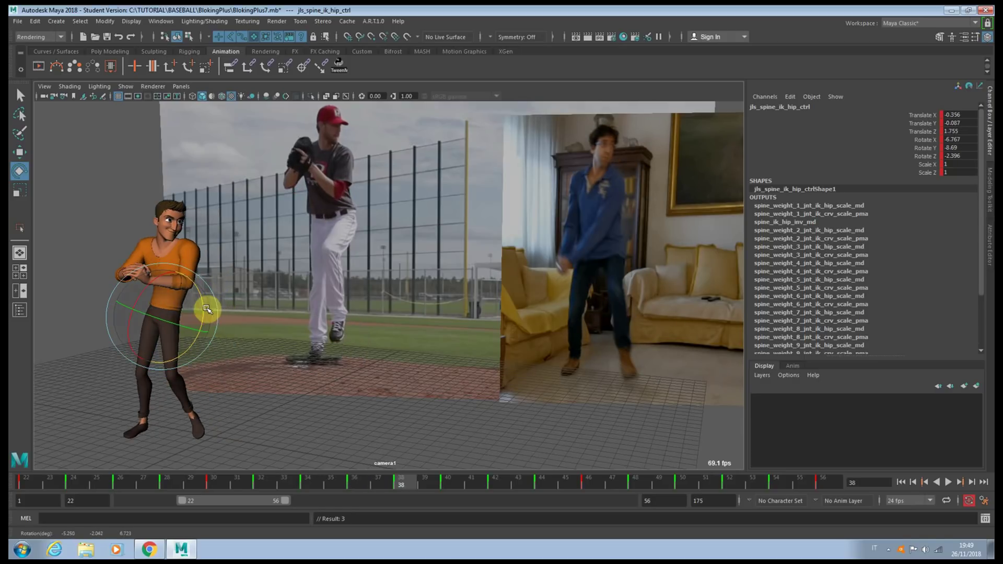
{"action": "key", "text": "."}
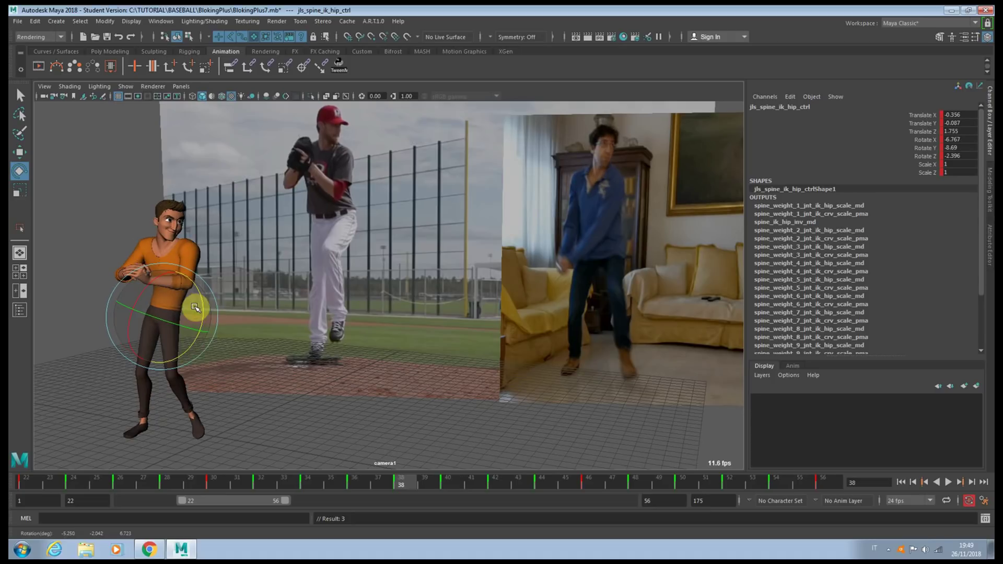
{"action": "key", "text": "."}
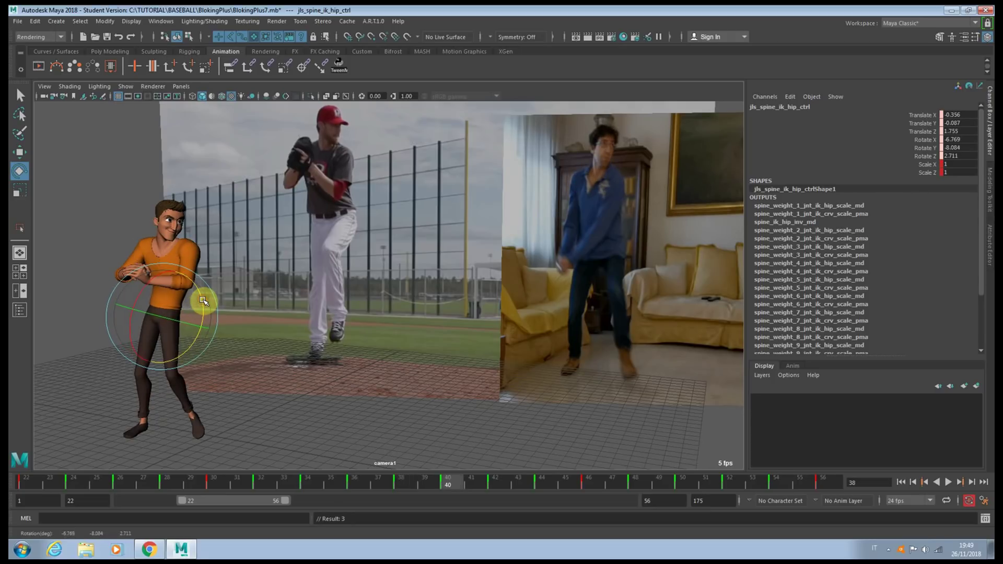
- Rotate the hip control at frame 44 to Rotate Y about -35.8 and Rotate Z about -5.9, comparing it with the poses through frame 50
{"action": "key", "text": "."}
{"action": "left_click_drag", "start_coordinate": [187, 308], "coordinate": [180, 310]}
{"action": "key", "text": "."}
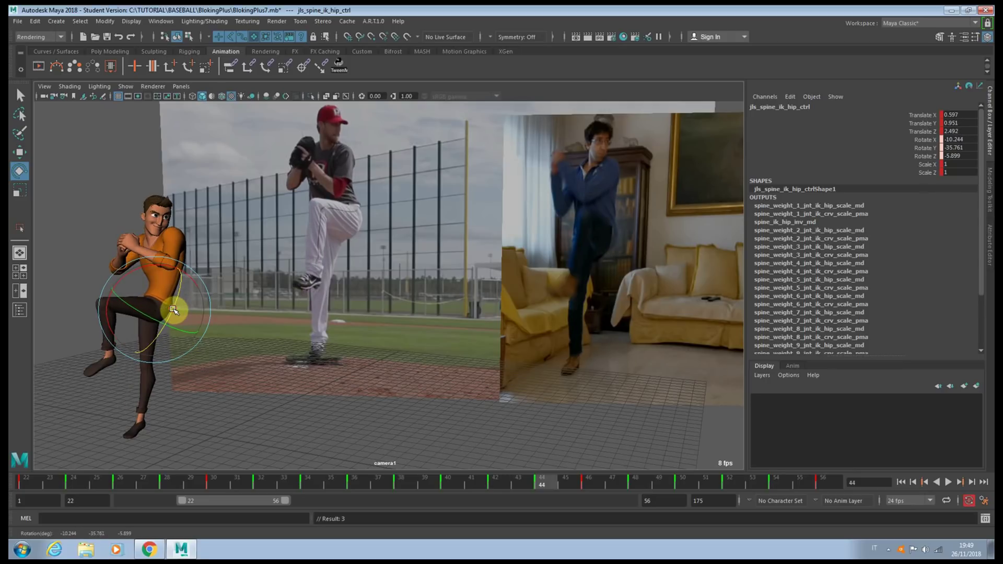
{"action": "key", "text": "."}
{"action": "key", "text": "."}
{"action": "key", "text": "."}
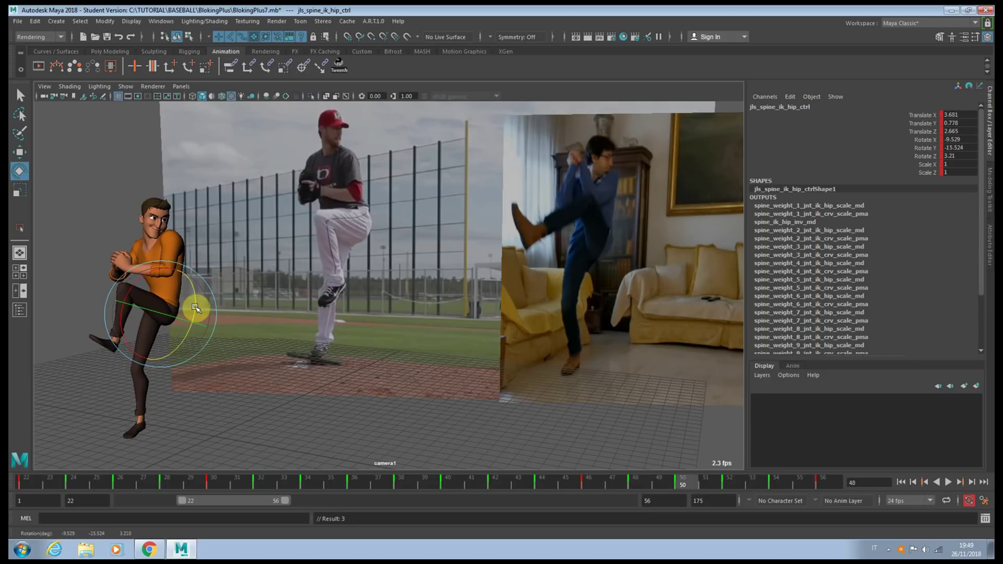
{"action": "key", "text": "comma"}
{"action": "key", "text": "period"}
{"action": "key", "text": "period"}
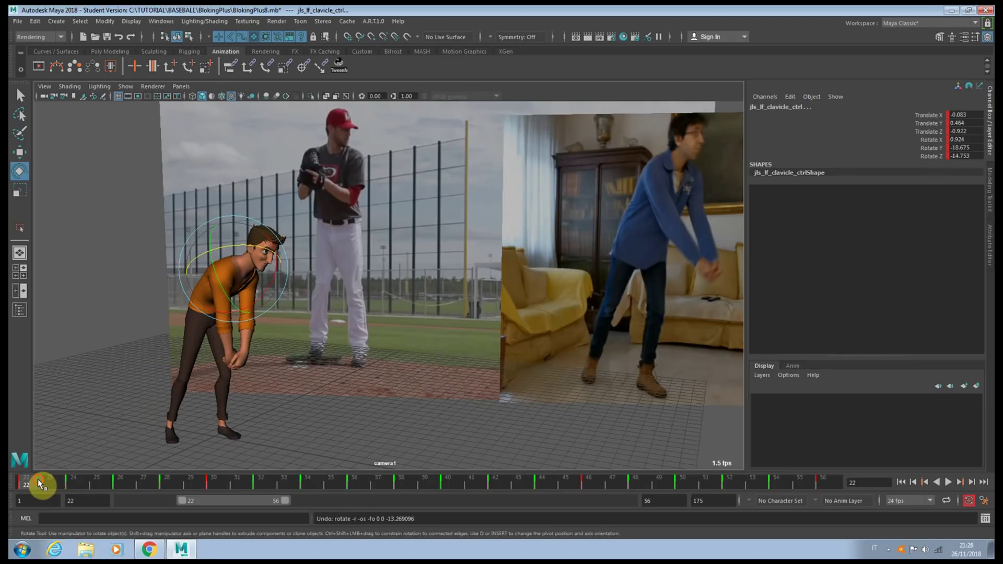
- Rotate the selected clavicle controls to Rotate Z about -19.3 at frame 30 and about -17.5 at frame 34
{"action": "left_click_drag", "start_coordinate": [38, 478], "coordinate": [216, 483]}
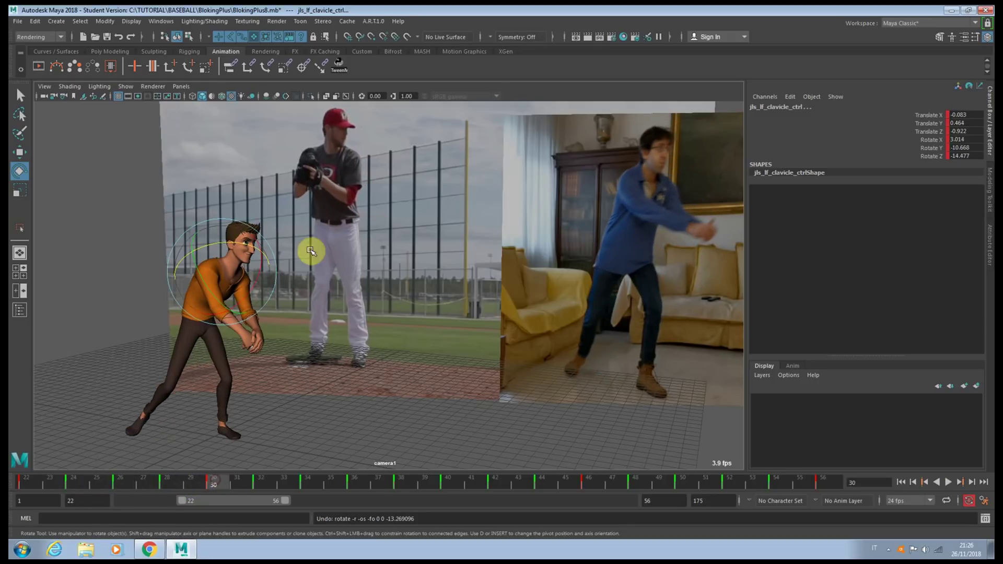
{"action": "left_click_drag", "start_coordinate": [230, 244], "coordinate": [237, 245]}
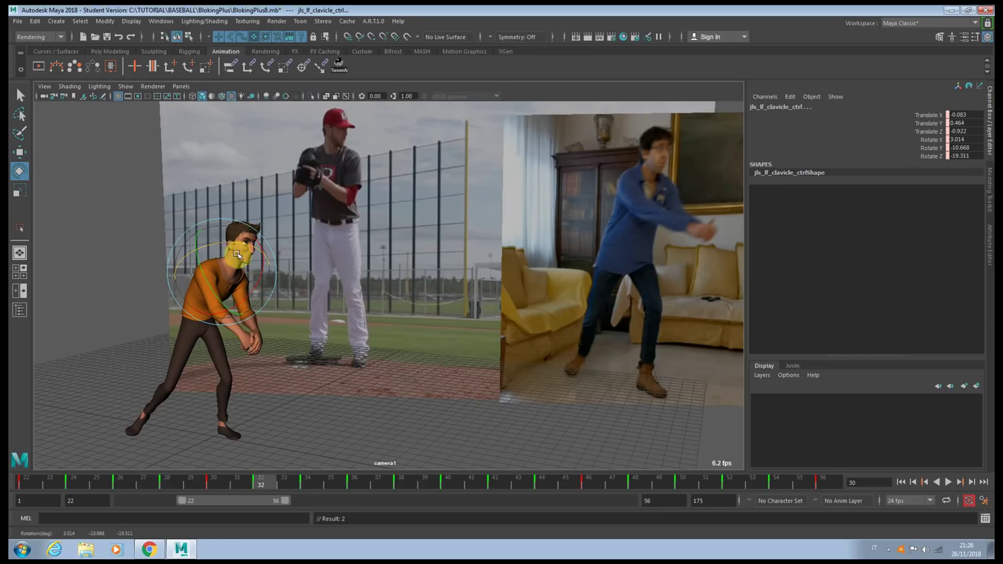
{"action": "key", "text": "."}
{"action": "left_click_drag", "start_coordinate": [213, 242], "coordinate": [191, 237]}
{"action": "key", "text": "."}
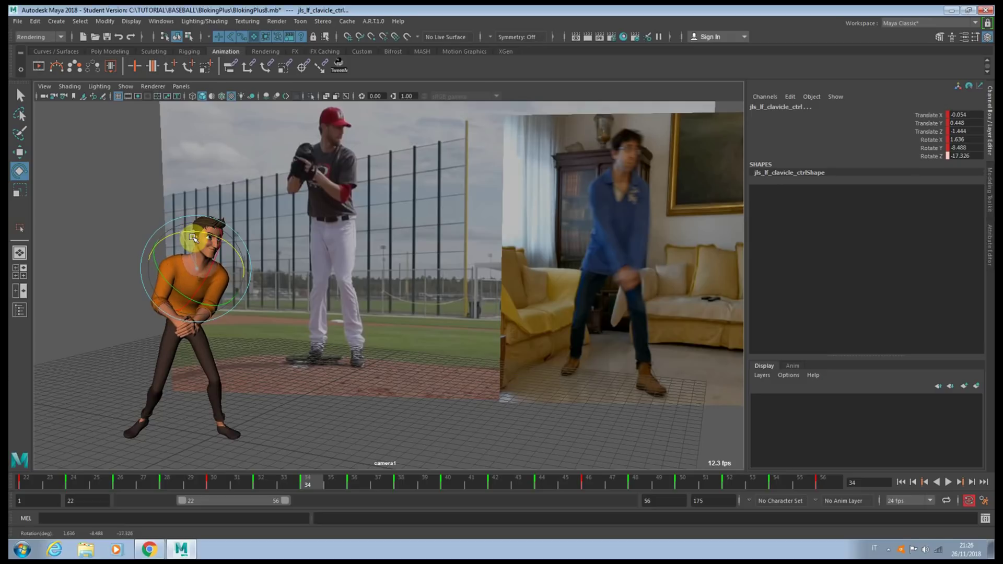
- Rotate the selected clavicle controls to Rotate Z about -14.3 at frame 36 and refine their rotation up to frame 40
{"action": "key", "text": "."}
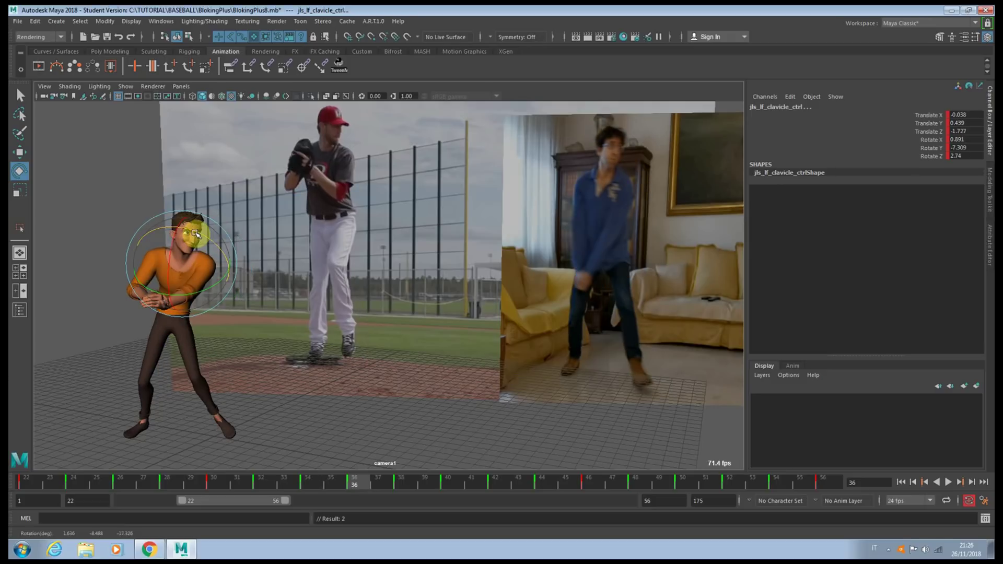
{"action": "left_click_drag", "start_coordinate": [203, 241], "coordinate": [205, 244]}
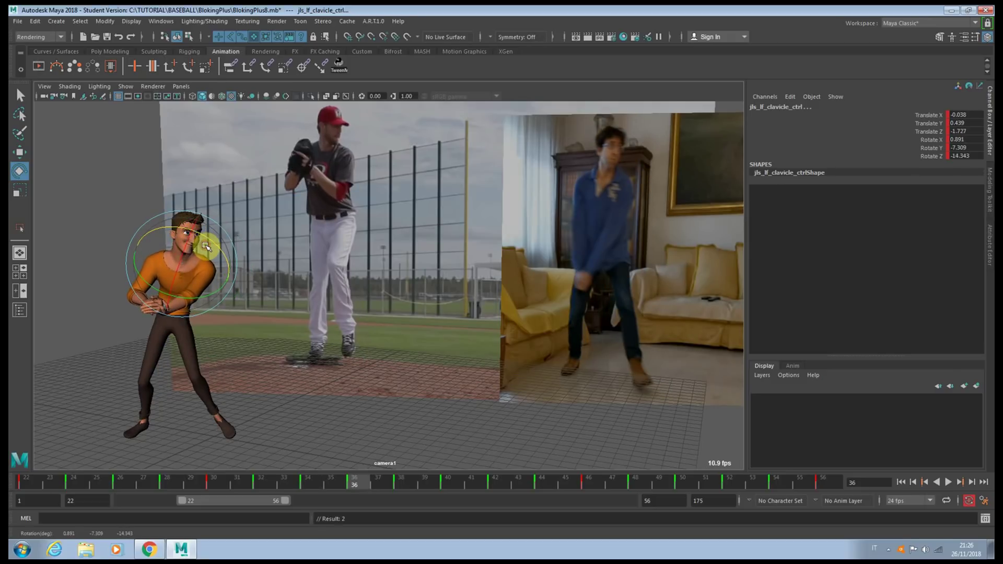
{"action": "key", "text": "."}
{"action": "left_click_drag", "start_coordinate": [189, 236], "coordinate": [191, 233]}
{"action": "key", "text": "."}
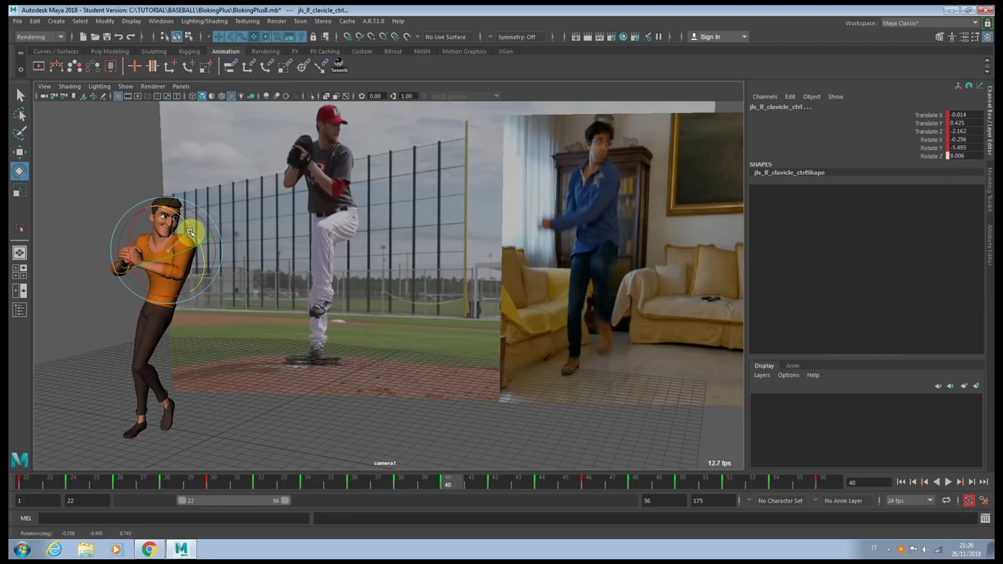
- Rotate and key the selected clavicle controls at frames 42 and 44, with Rotate Z about 16 at frame 44
{"action": "key", "text": "."}
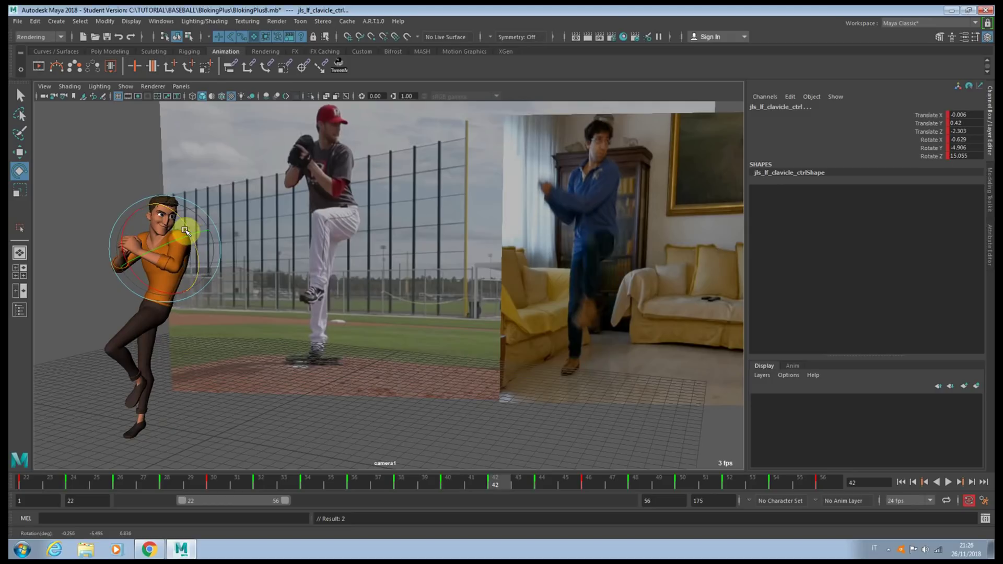
{"action": "left_click_drag", "start_coordinate": [184, 224], "coordinate": [178, 223]}
{"action": "key", "text": "s"}
{"action": "key", "text": "."}
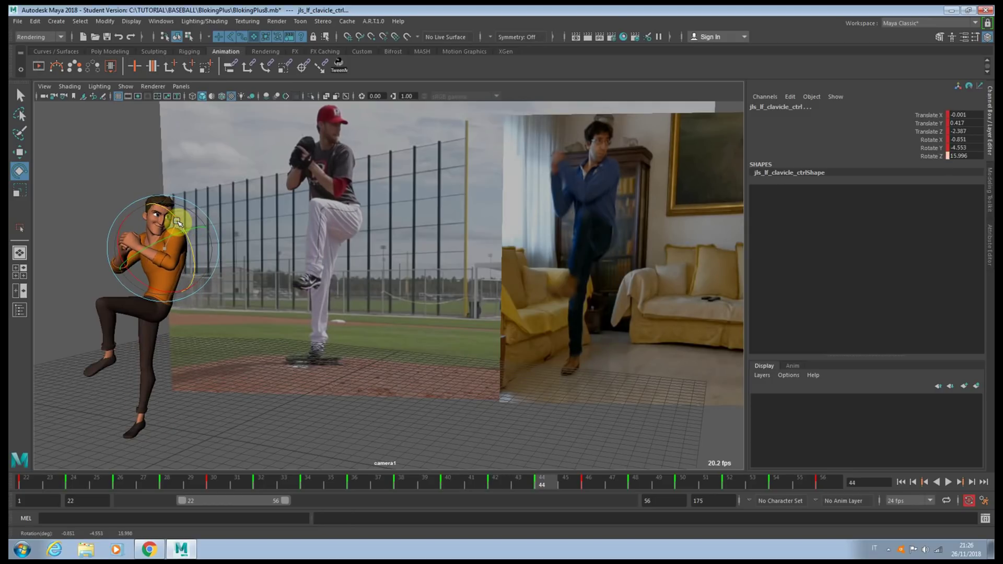
{"action": "key", "text": "s"}
{"action": "key", "text": "."}
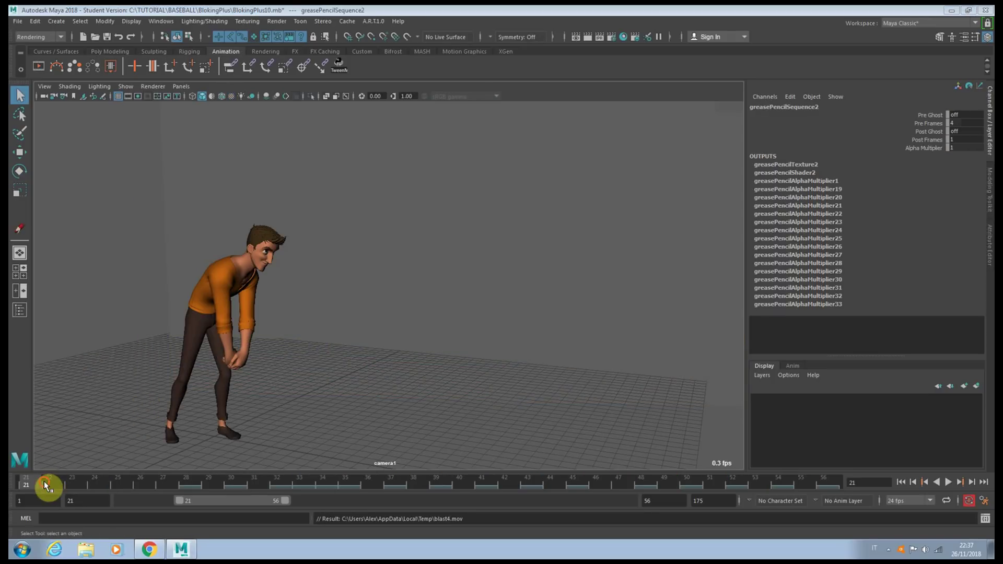
- Scrub the pitching animation from frame 22 through frame 42 to check the body and arm motion
{"action": "left_click", "coordinate": [49, 481]}
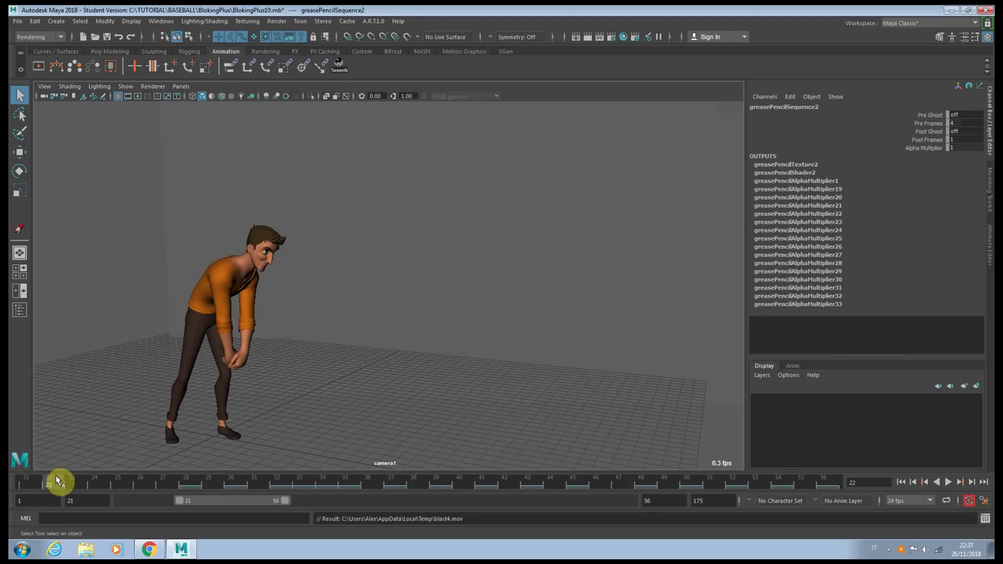
{"action": "left_click_drag", "start_coordinate": [171, 480], "coordinate": [324, 473]}
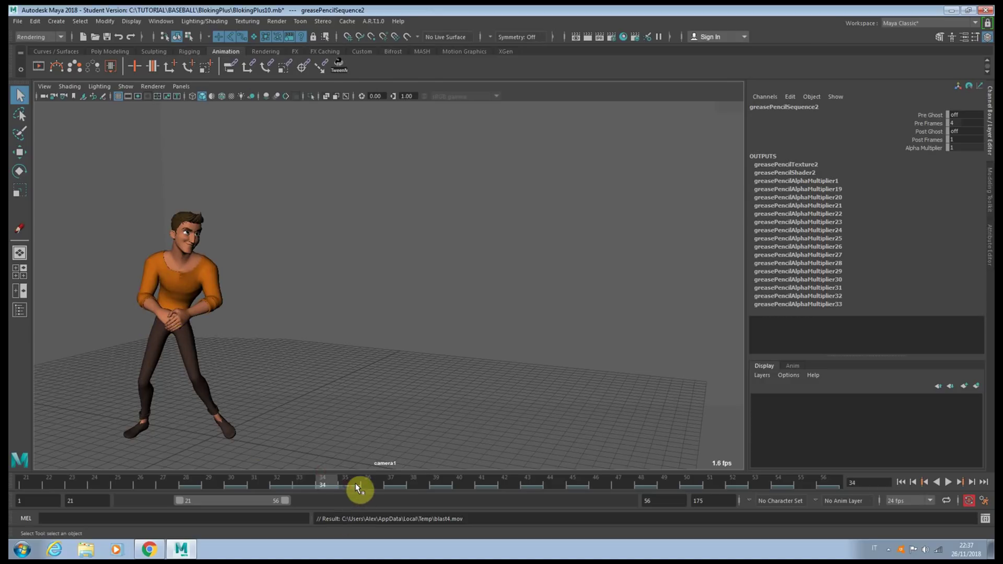
{"action": "left_click_drag", "start_coordinate": [357, 488], "coordinate": [366, 486]}
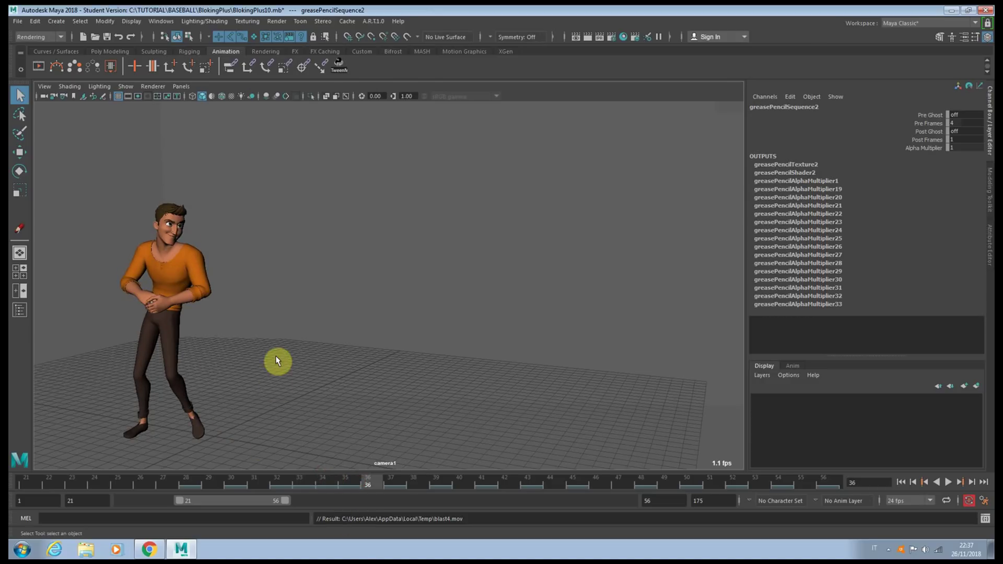
{"action": "left_click", "coordinate": [391, 486]}
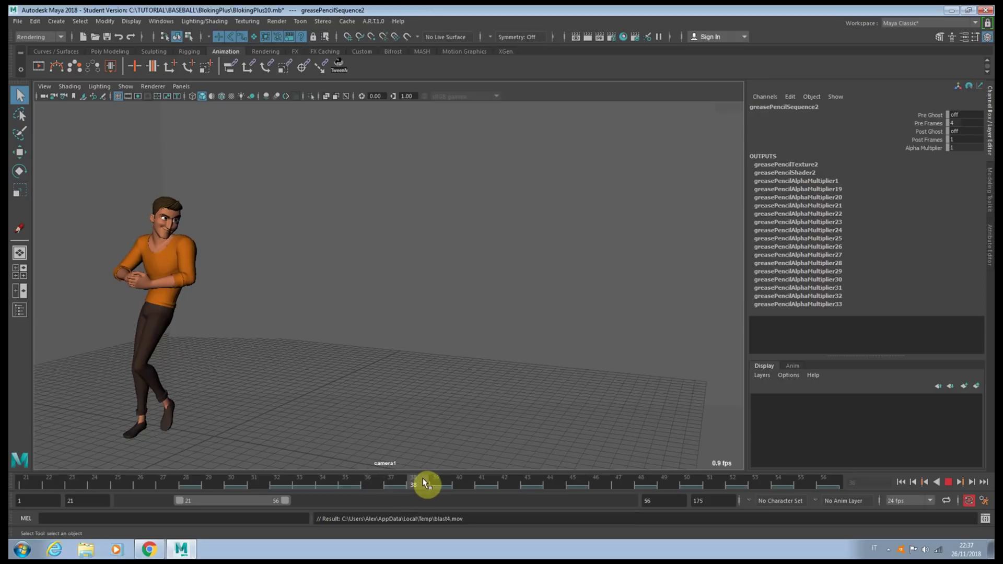
{"action": "left_click_drag", "start_coordinate": [424, 483], "coordinate": [489, 480]}
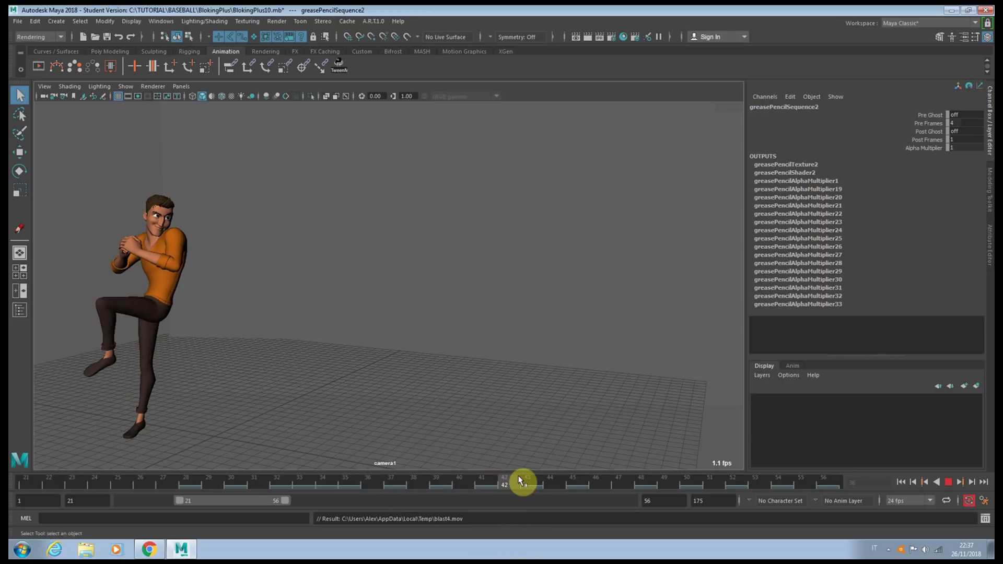
- Show the Grease Pencil drawings in the viewport and compare the sketched arm with the character at frames 33 to 35
{"action": "left_click", "coordinate": [124, 87]}
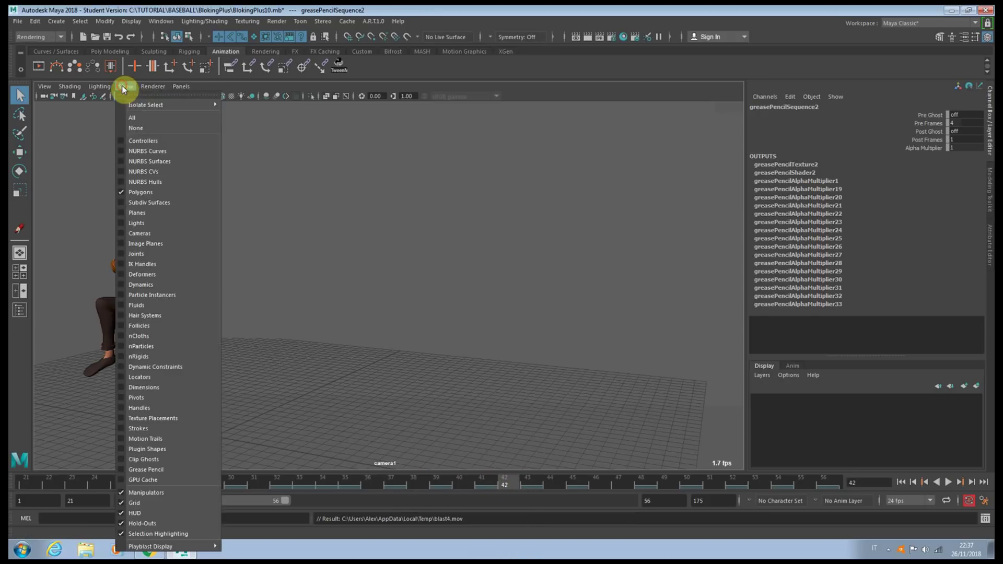
{"action": "left_click", "coordinate": [159, 469]}
{"action": "mouse_move", "coordinate": [306, 486]}
{"action": "left_mouse_down"}
{"action": "mouse_move", "coordinate": [280, 483]}
{"action": "mouse_move", "coordinate": [301, 486]}
{"action": "left_mouse_up"}
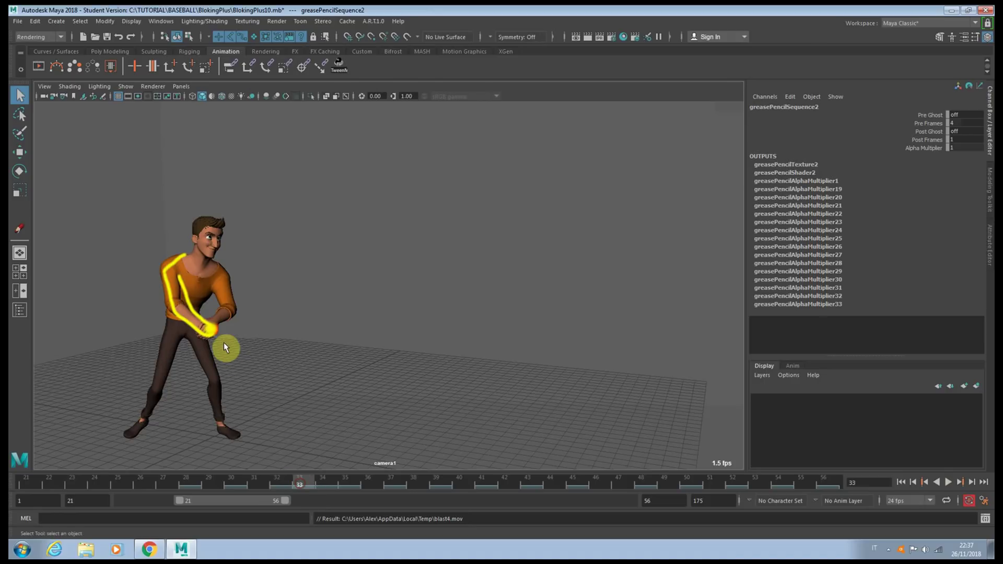
{"action": "left_click", "coordinate": [325, 482]}
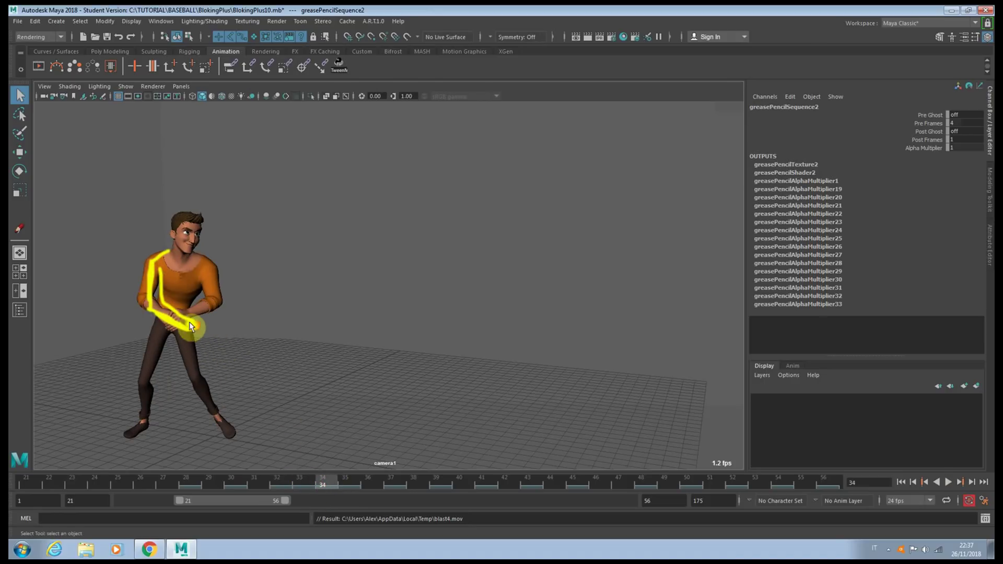
{"action": "left_click", "coordinate": [349, 481]}
- Review the sketched arm poses through frame 41, and examine the hand and forearm up close at frames 32 and 33
{"action": "left_click_drag", "start_coordinate": [364, 483], "coordinate": [444, 484]}
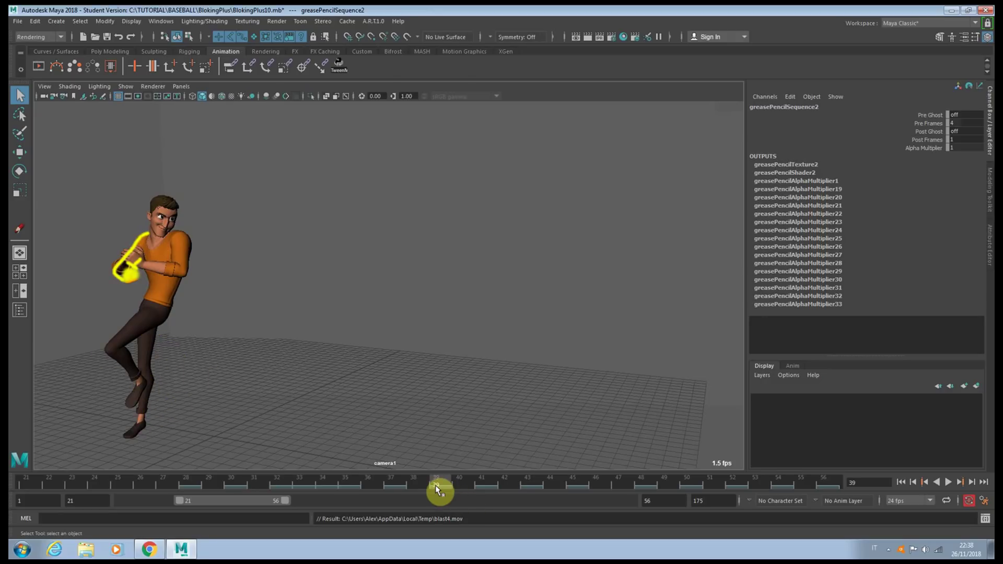
{"action": "left_click_drag", "start_coordinate": [437, 490], "coordinate": [451, 484]}
{"action": "left_click", "coordinate": [481, 483]}
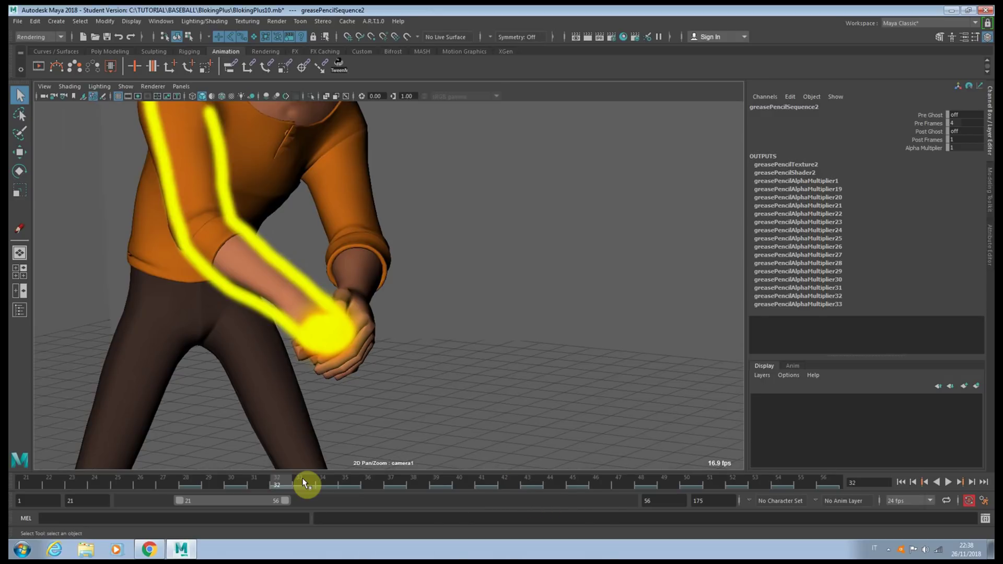
{"action": "left_click", "coordinate": [302, 481]}
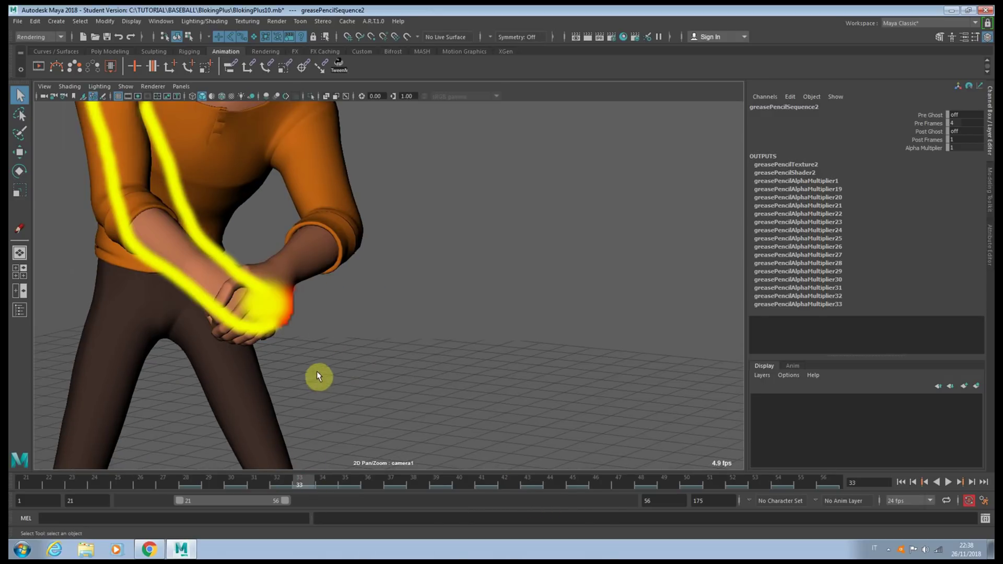
- Compare the sketched arm with the character at frames 33 and 34, and show the four-view layout with the perspective view framed on the upper body
{"action": "middle_click_drag", "start_coordinate": [316, 371], "coordinate": [377, 422]}
{"action": "left_click", "coordinate": [322, 481]}
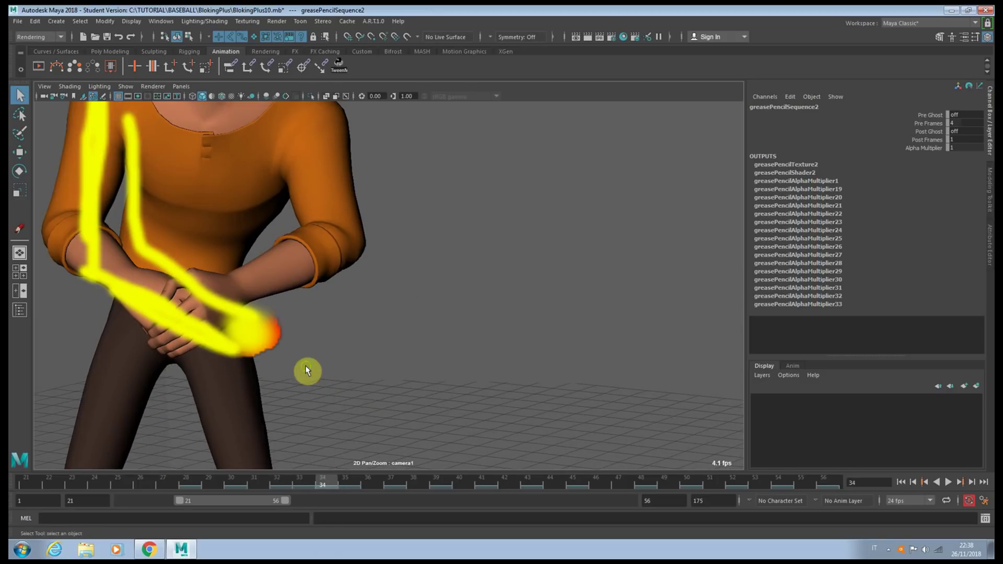
{"action": "middle_click_drag", "start_coordinate": [305, 365], "coordinate": [402, 419]}
{"action": "key", "text": "space"}
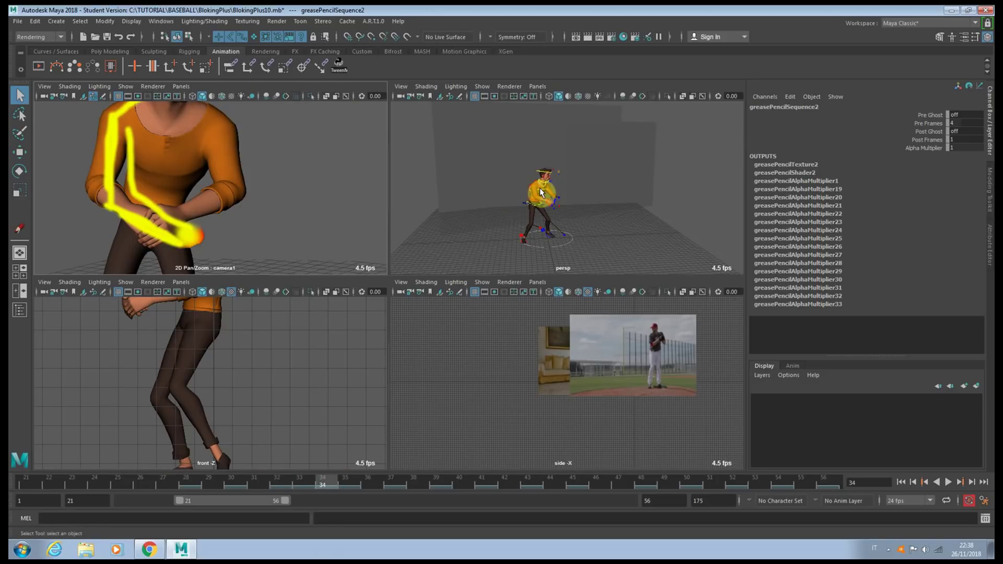
{"action": "scroll", "coordinate": [541, 192], "scroll_direction": "up", "scroll_amount": 5}
{"action": "left_click_drag", "start_coordinate": [516, 190], "coordinate": [550, 174], "text": "alt"}
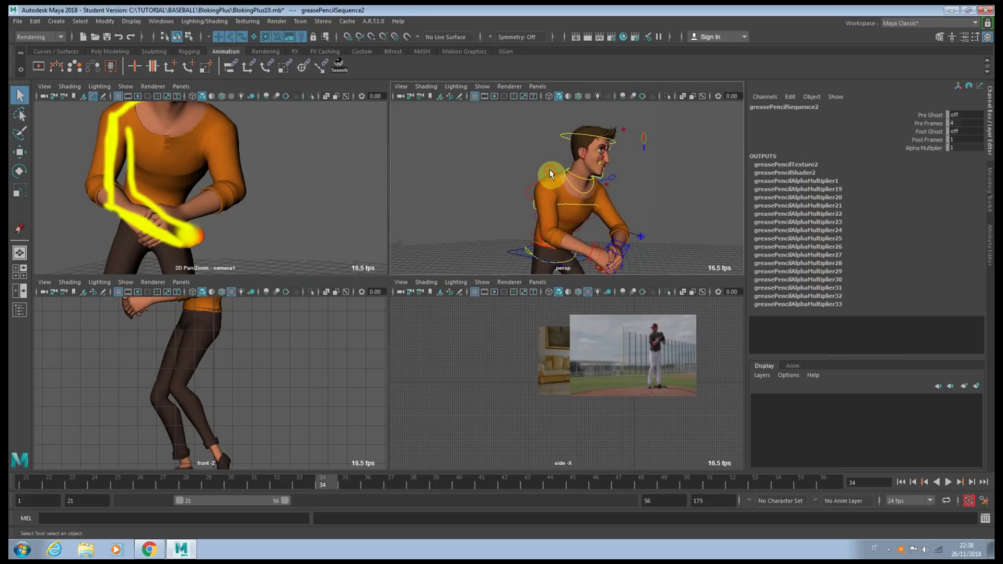
- Rotate the right upper arm FK control at frame 35 to follow the sketched arm, and key the right elbow
{"action": "left_click", "coordinate": [550, 175]}
{"action": "key", "text": "e"}
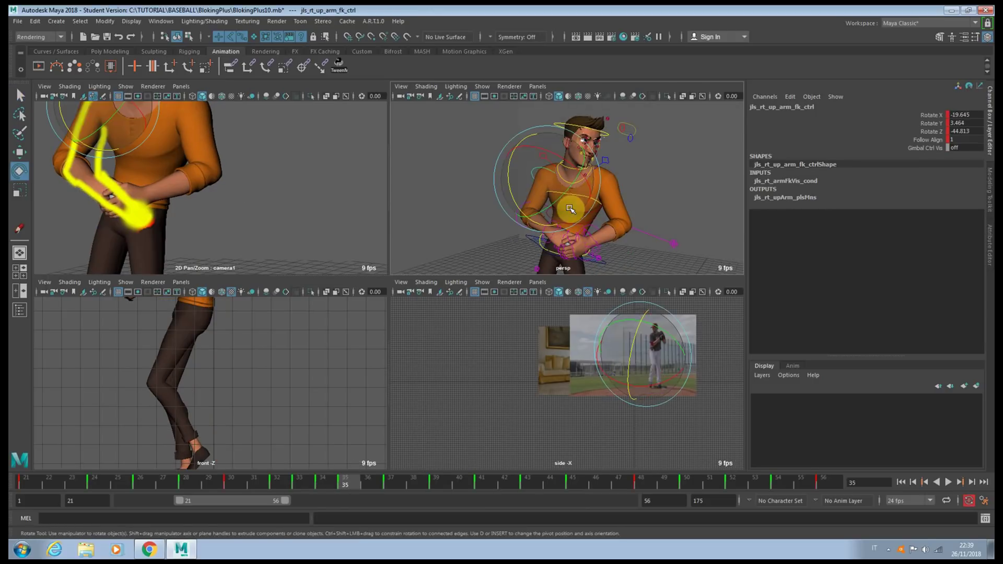
{"action": "left_click_drag", "start_coordinate": [570, 209], "coordinate": [569, 199]}
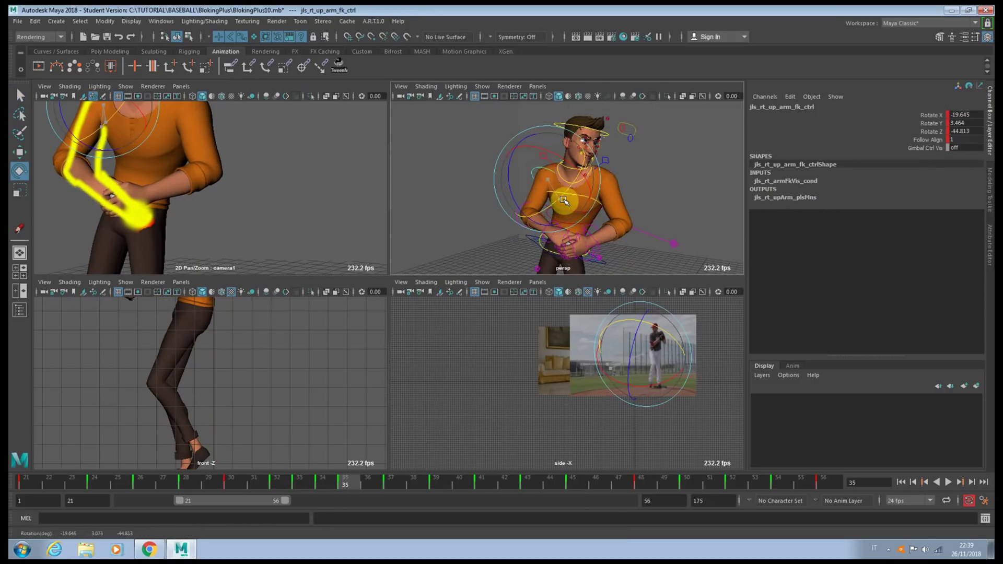
{"action": "middle_click_drag", "start_coordinate": [143, 179], "coordinate": [202, 214]}
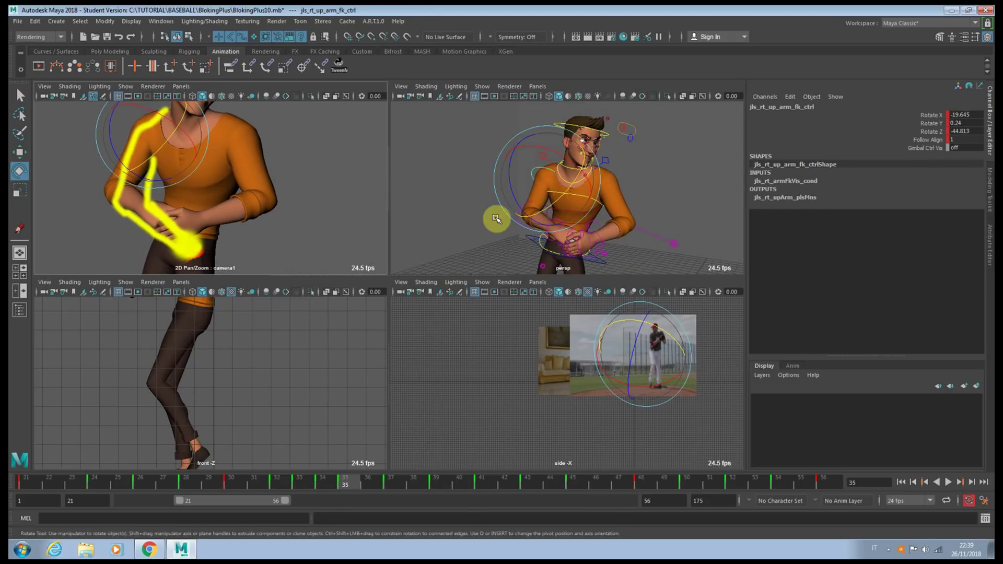
{"action": "left_click_drag", "start_coordinate": [548, 208], "coordinate": [562, 253]}
{"action": "left_click", "coordinate": [523, 221]}
{"action": "left_click", "coordinate": [526, 220]}
{"action": "key", "text": "s"}
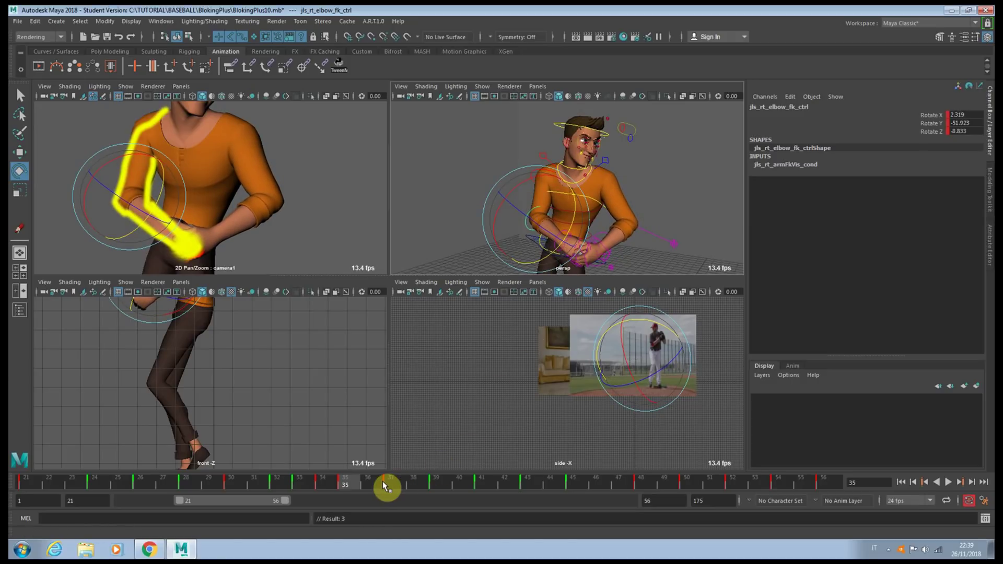
- Rotate the right clavicle control at frame 37 to bring the shoulder in line with the sketched arm
{"action": "key", "text": "comma"}
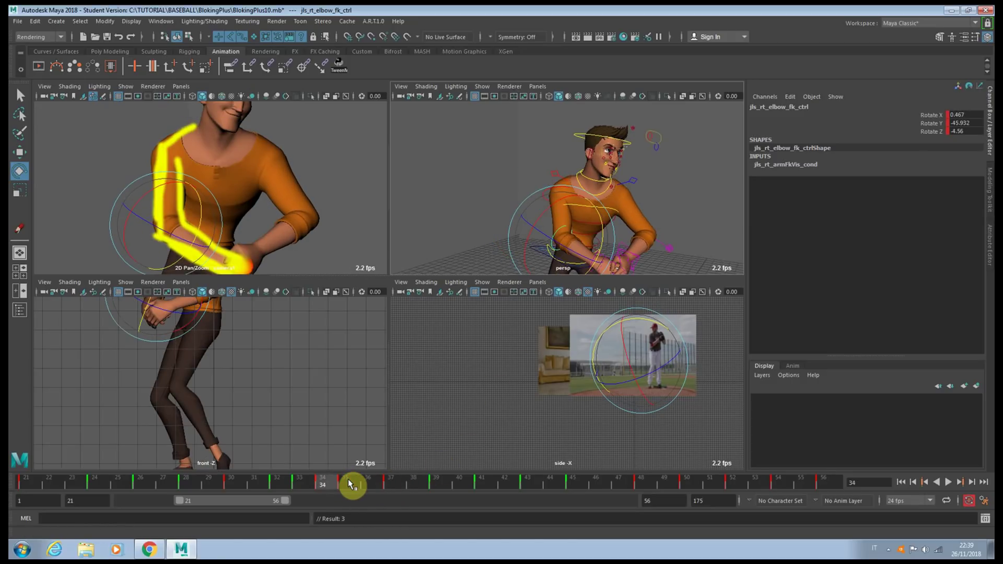
{"action": "key", "text": "period"}
{"action": "left_click", "coordinate": [388, 480]}
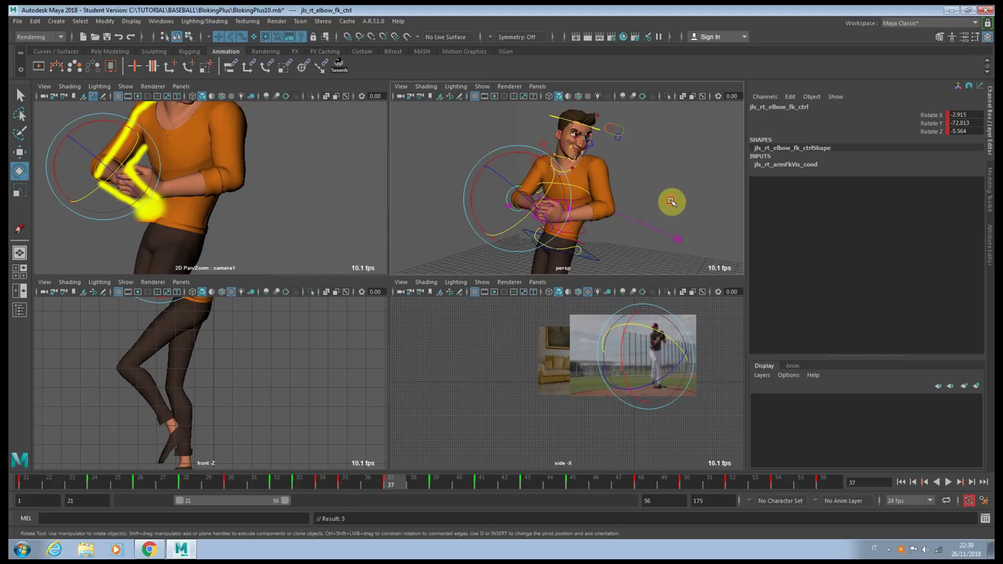
{"action": "left_click", "coordinate": [671, 204]}
{"action": "left_click", "coordinate": [546, 160]}
{"action": "key", "text": "q"}
{"action": "left_click", "coordinate": [543, 145]}
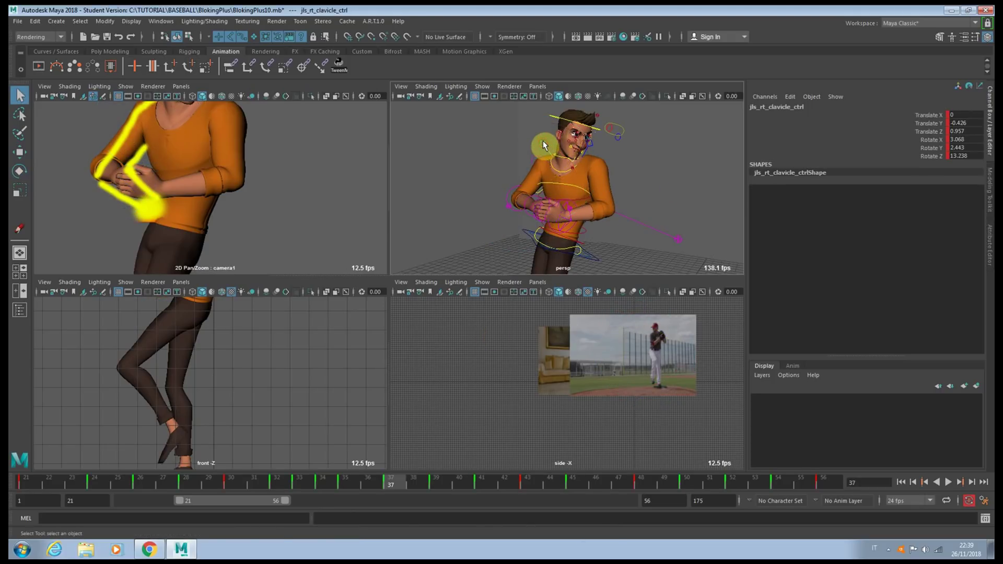
{"action": "scroll", "coordinate": [206, 182], "scroll_direction": "down", "scroll_amount": 3}
{"action": "middle_click_drag", "start_coordinate": [212, 190], "coordinate": [218, 220]}
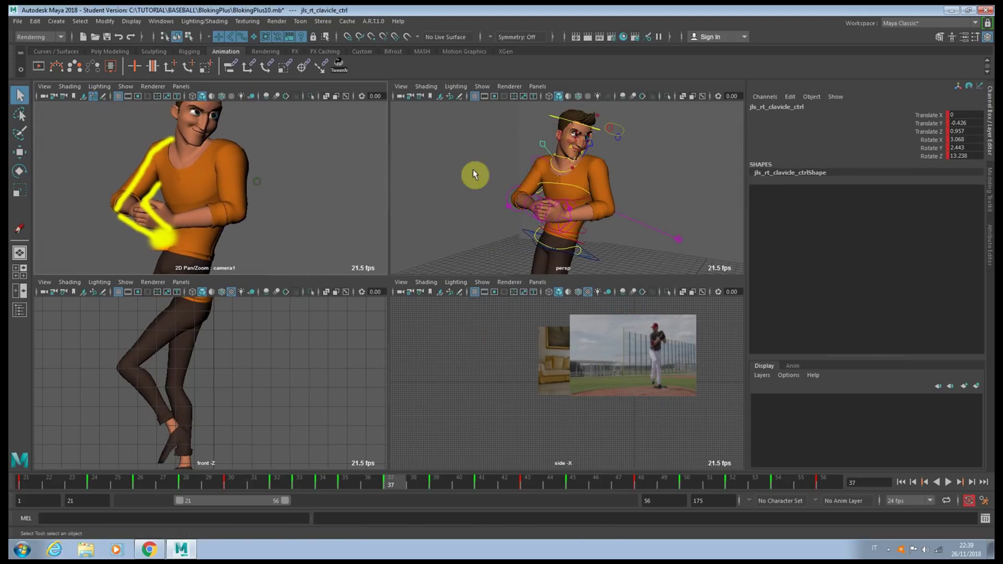
{"action": "left_click", "coordinate": [542, 144]}
{"action": "key", "text": "e"}
{"action": "left_click_drag", "start_coordinate": [600, 139], "coordinate": [586, 137]}
- Pose the right upper arm and elbow at frame 37 on the sketch, with upper-arm rotations of about -15, 14 and -38
{"action": "left_click", "coordinate": [497, 179]}
{"action": "left_click", "coordinate": [553, 182]}
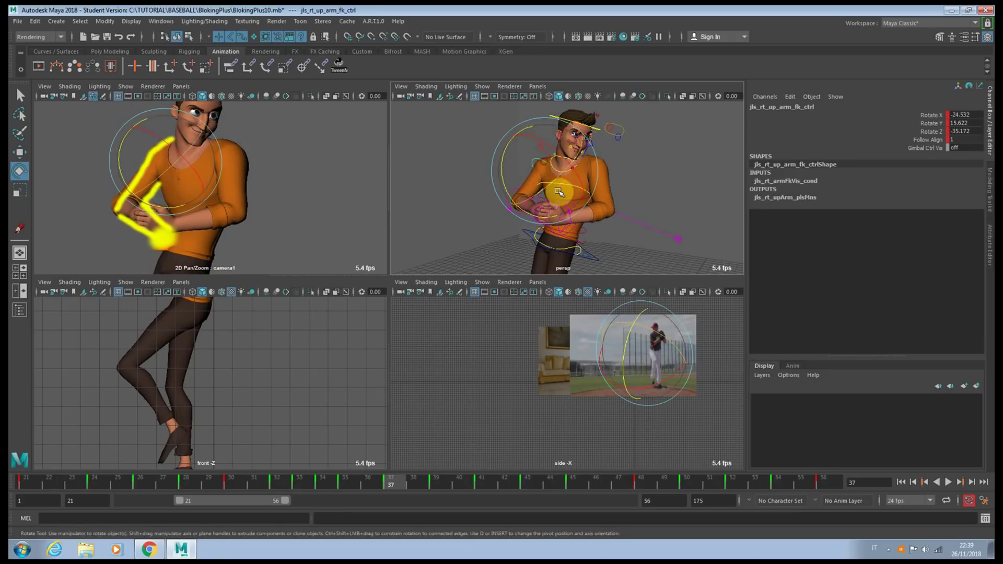
{"action": "left_click_drag", "start_coordinate": [551, 184], "coordinate": [562, 165]}
{"action": "left_click", "coordinate": [459, 221]}
{"action": "left_click", "coordinate": [520, 215]}
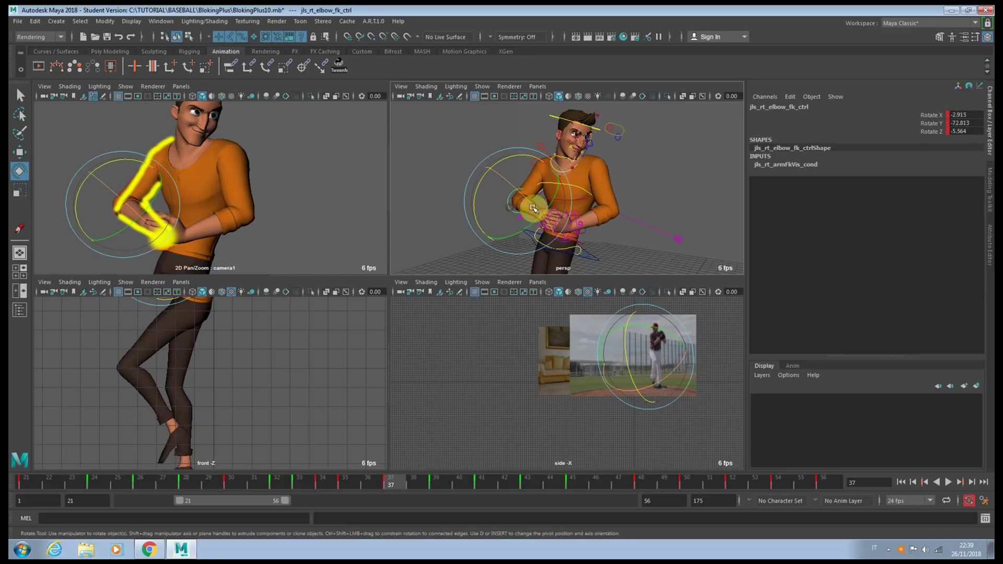
{"action": "left_click_drag", "start_coordinate": [522, 221], "coordinate": [654, 190]}
{"action": "left_click", "coordinate": [629, 186]}
{"action": "left_click", "coordinate": [538, 160]}
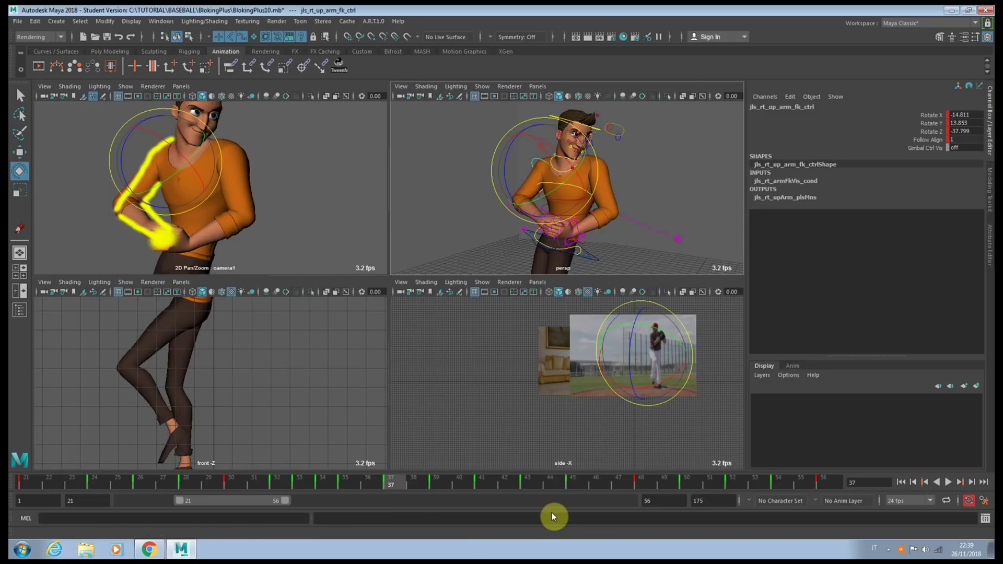
- Match the right upper arm to the sketch, with Rotate Z about -40 at frame 39 and Rotate Y about 40 at frame 41
{"action": "left_click", "coordinate": [437, 484]}
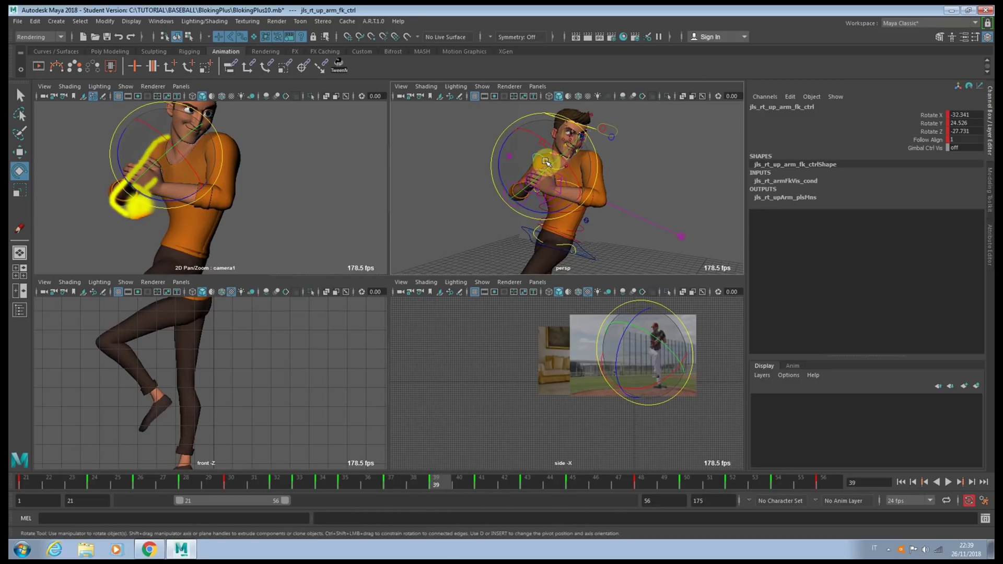
{"action": "left_click_drag", "start_coordinate": [547, 142], "coordinate": [538, 176]}
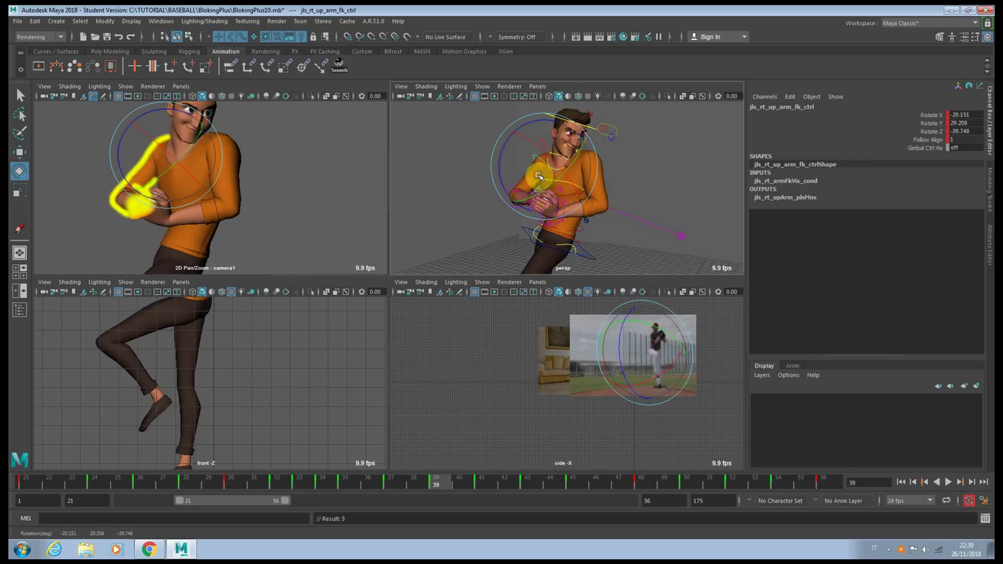
{"action": "left_click", "coordinate": [491, 483]}
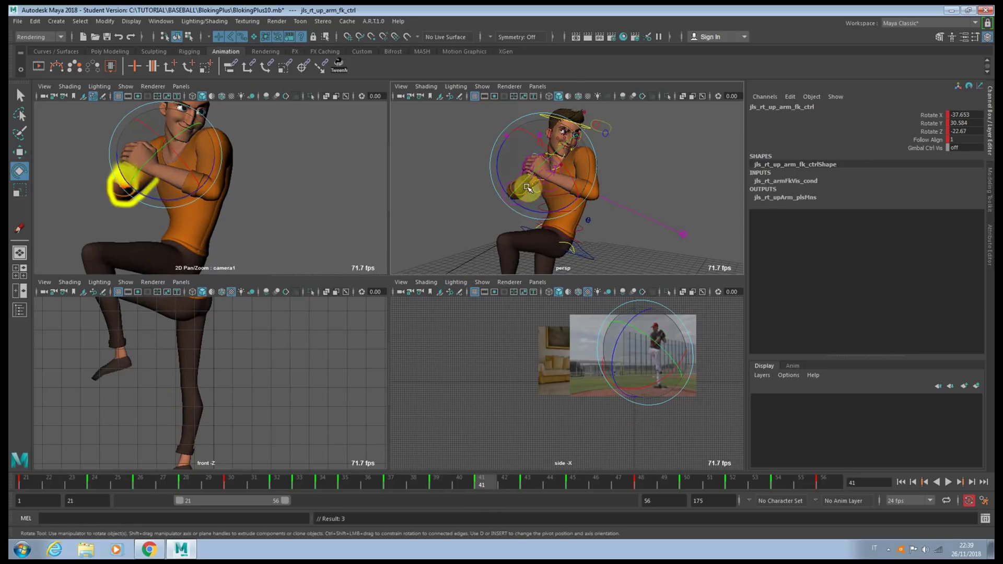
{"action": "left_click_drag", "start_coordinate": [541, 182], "coordinate": [537, 192]}
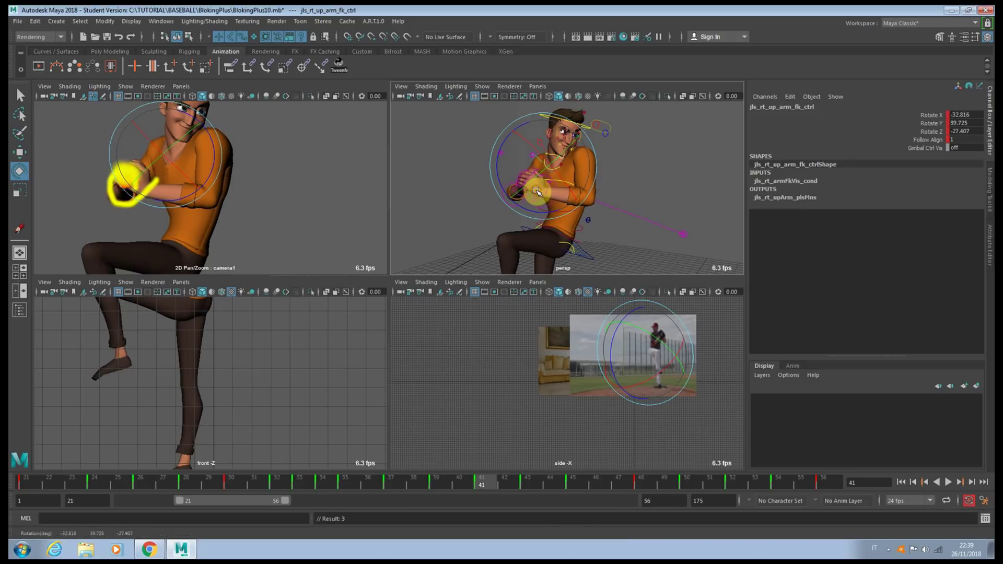
- Adjust the right upper arm's rotation at the next keyed pose after frame 41 and check the poses that follow
{"action": "key", "text": "period"}
{"action": "mouse_move", "coordinate": [547, 177]}
{"action": "left_mouse_down"}
{"action": "mouse_move", "coordinate": [529, 175]}
{"action": "mouse_move", "coordinate": [539, 172]}
{"action": "left_mouse_up"}
{"action": "key", "text": "period"}
{"action": "key", "text": "period"}
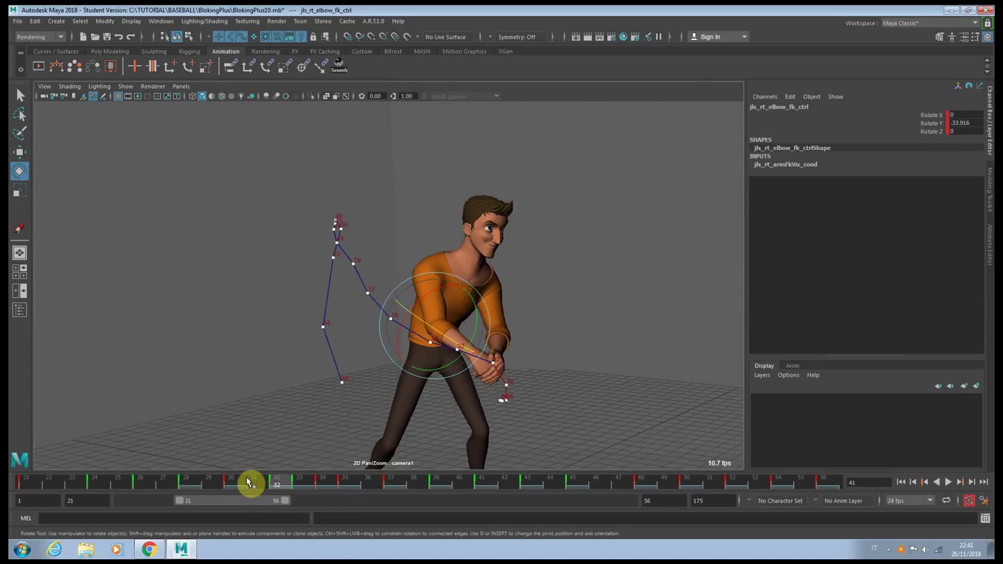
- Rotate and key the right elbow at frame 33 to smooth the wrist's motion trail, with Rotate Z about -12
{"action": "left_click_drag", "start_coordinate": [250, 481], "coordinate": [304, 477]}
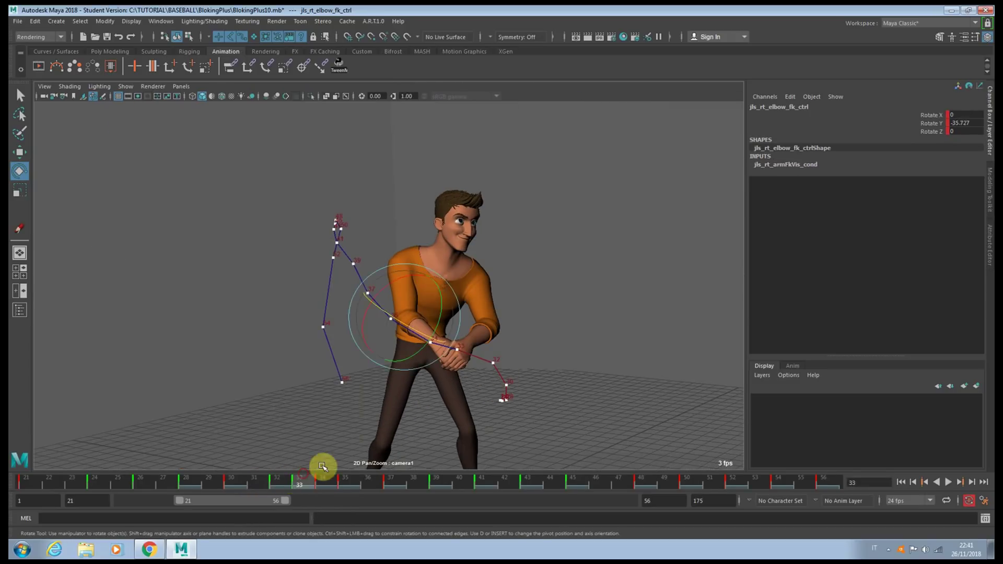
{"action": "mouse_move", "coordinate": [416, 344]}
{"action": "left_mouse_down"}
{"action": "mouse_move", "coordinate": [419, 330]}
{"action": "mouse_move", "coordinate": [438, 351]}
{"action": "mouse_move", "coordinate": [429, 347]}
{"action": "left_mouse_up"}
{"action": "key", "text": "s"}
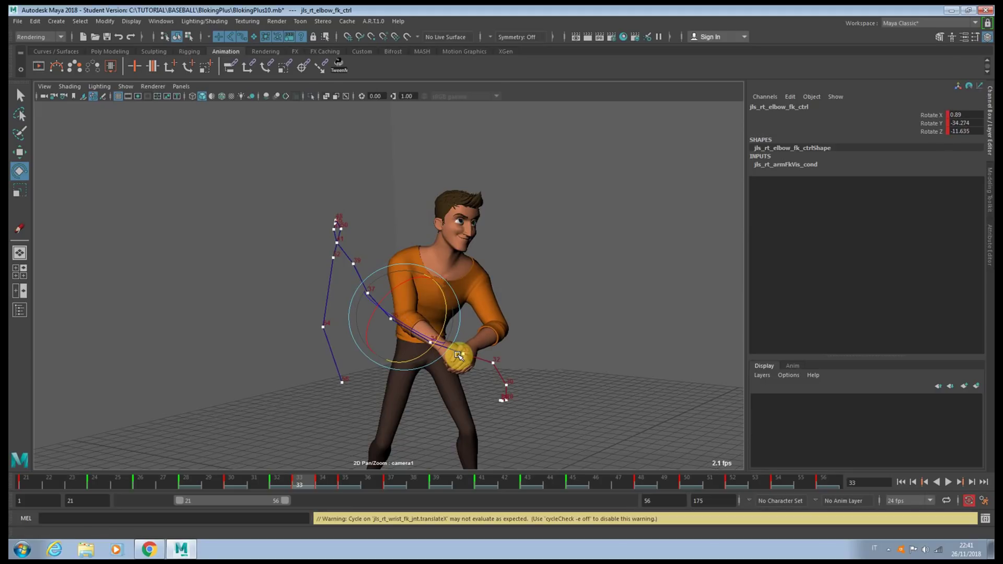
- Review the wrist trail through frame 41 and rotate the right elbow at frame 39 to a Rotate Y of about -89
{"action": "key", "text": "period"}
{"action": "key", "text": "period"}
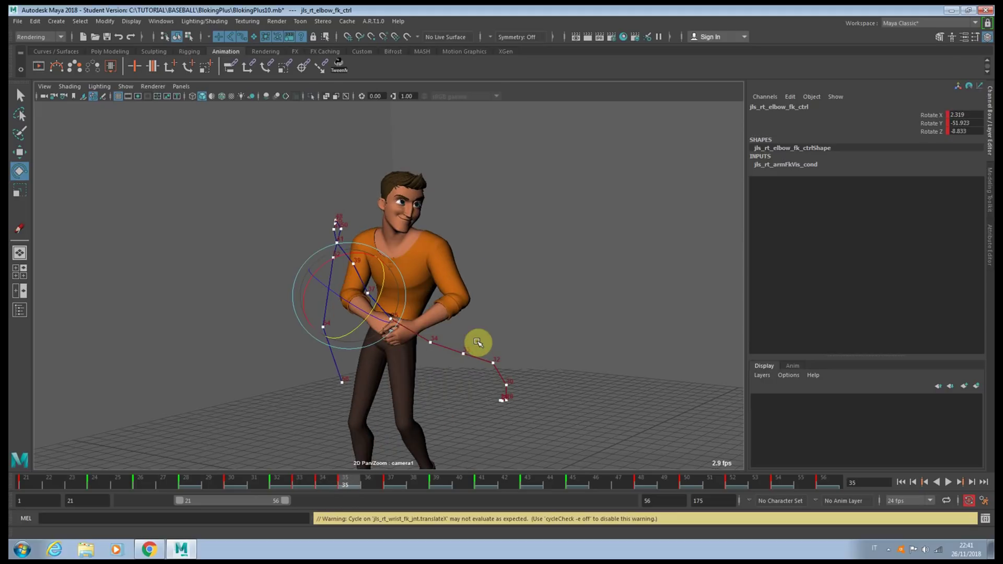
{"action": "key", "text": "period"}
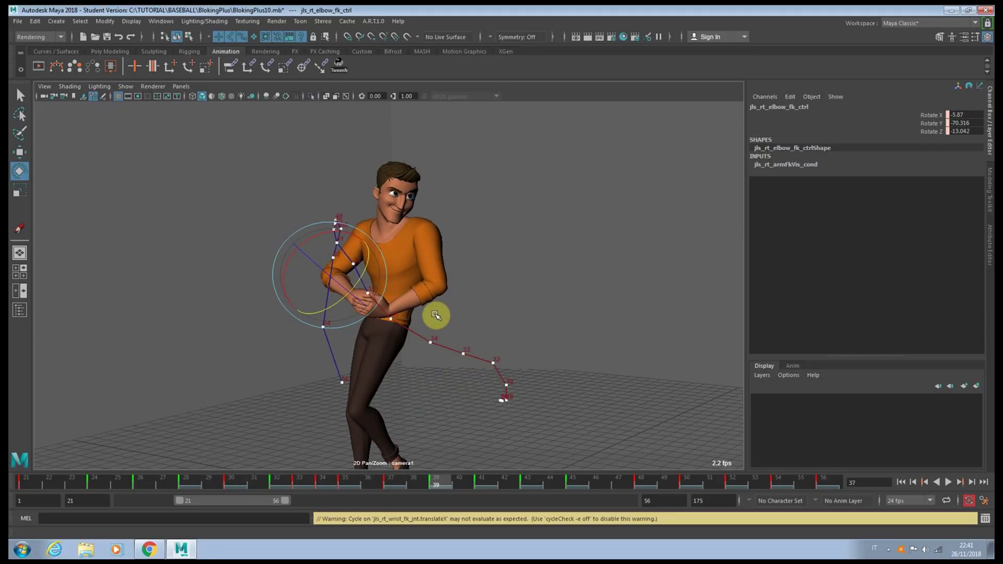
{"action": "key", "text": "period"}
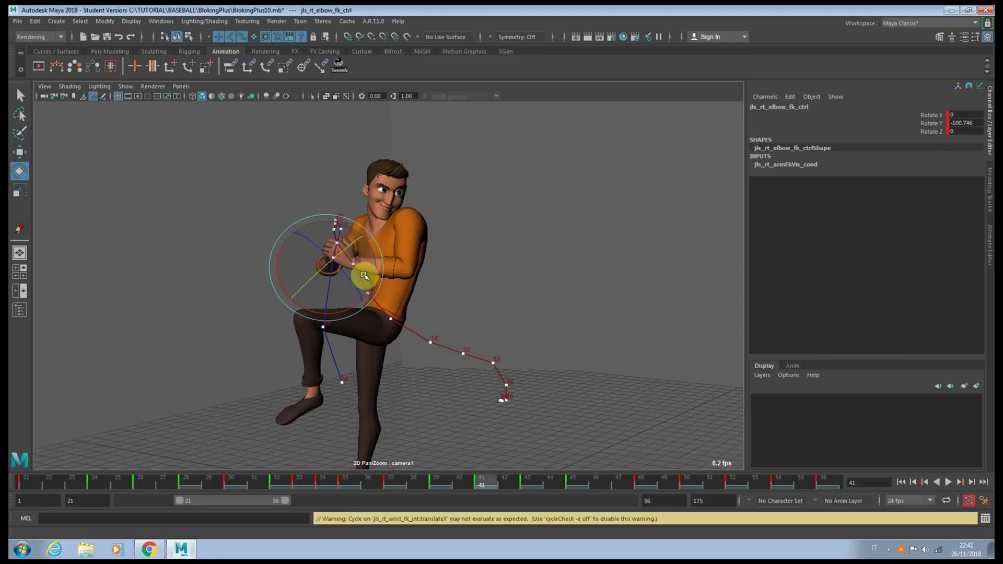
{"action": "key", "text": "comma"}
{"action": "left_click", "coordinate": [349, 268]}
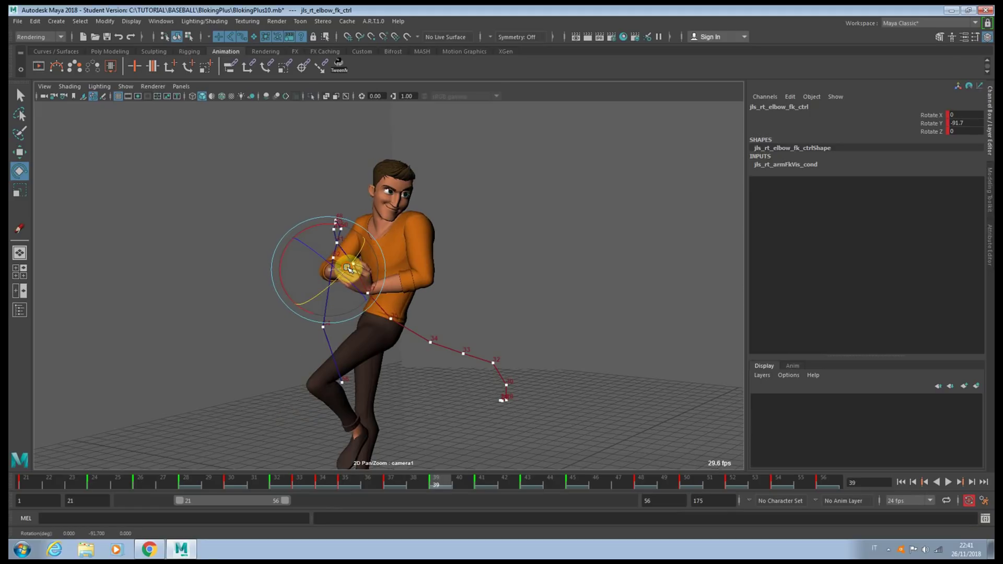
{"action": "left_click_drag", "start_coordinate": [345, 267], "coordinate": [348, 280]}
{"action": "left_click", "coordinate": [351, 269]}
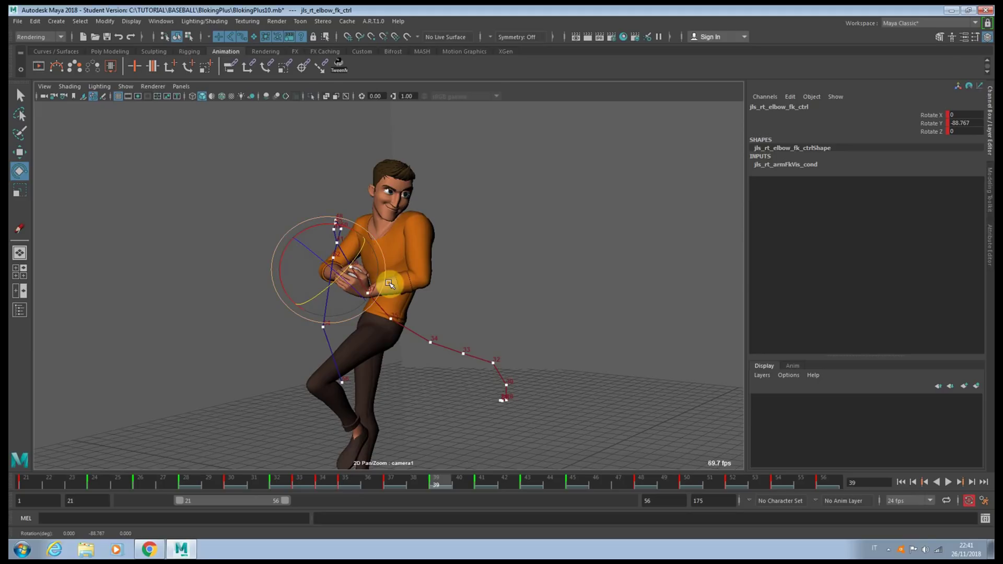
- Rotate the right elbow at frame 48 to a Rotate Y of about -106.5, and view frame 50 without the camera's 2D pan/zoom
{"action": "key", "text": "period"}
{"action": "key", "text": "period"}
{"action": "key", "text": "period"}
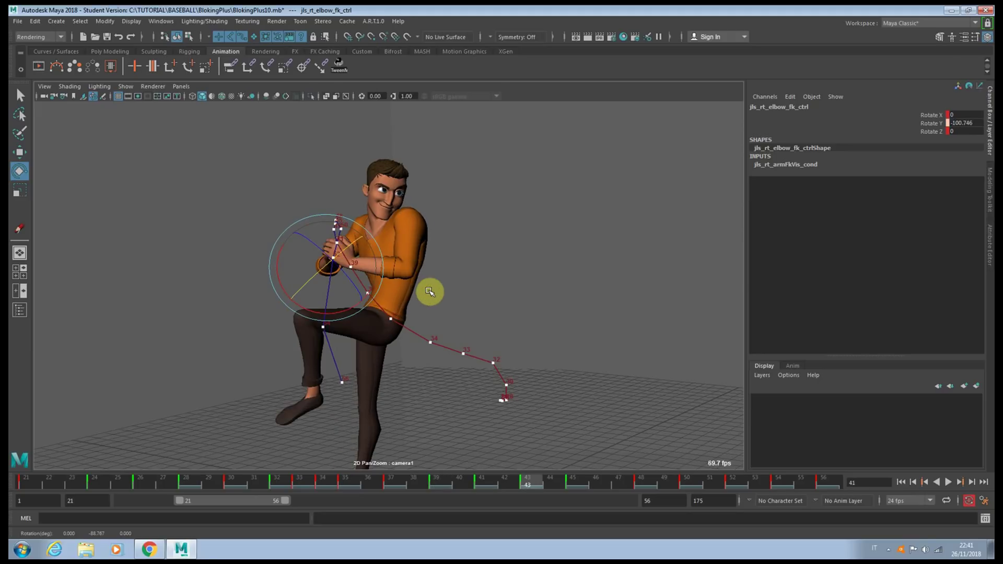
{"action": "key", "text": "period"}
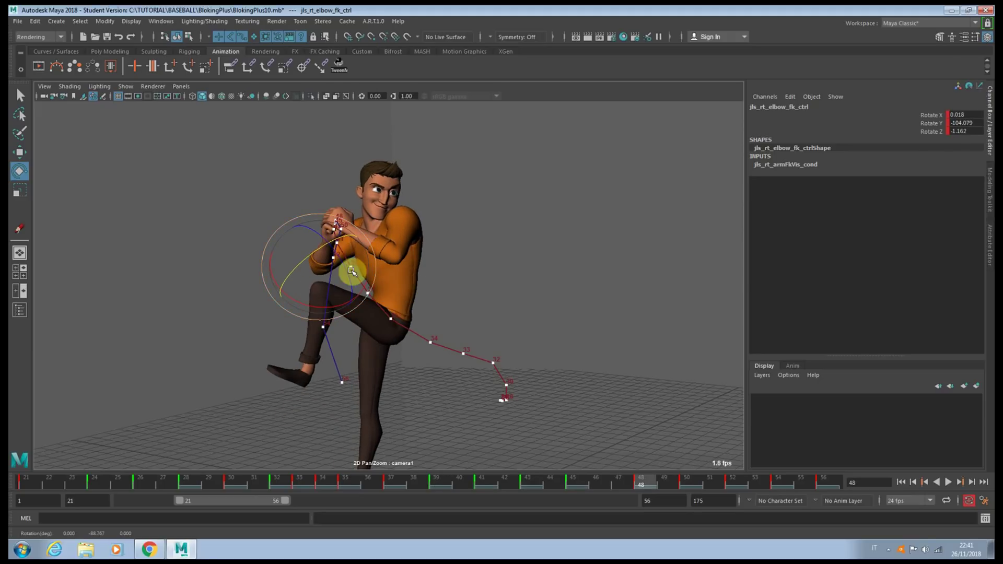
{"action": "left_click_drag", "start_coordinate": [336, 237], "coordinate": [339, 241]}
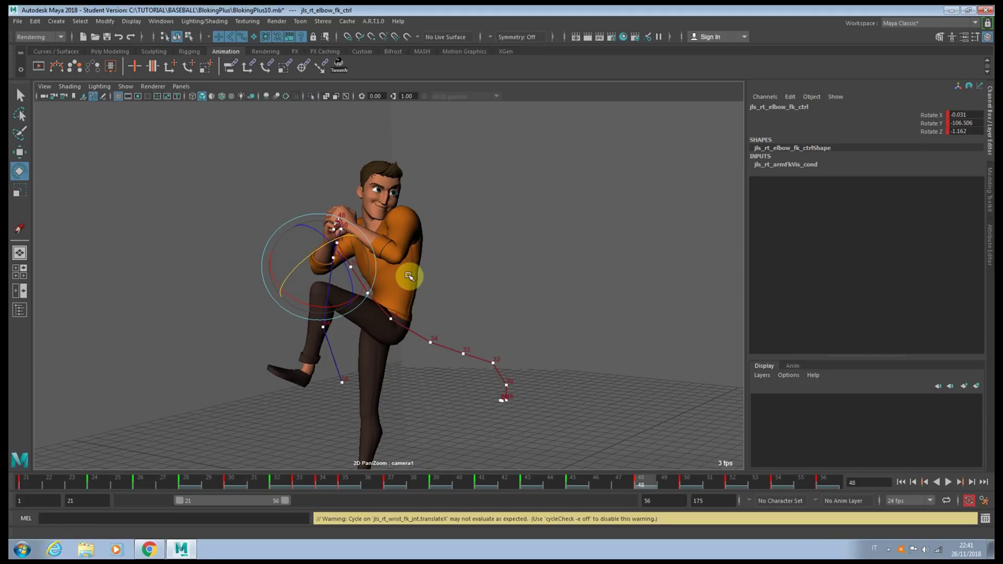
{"action": "key", "text": "period"}
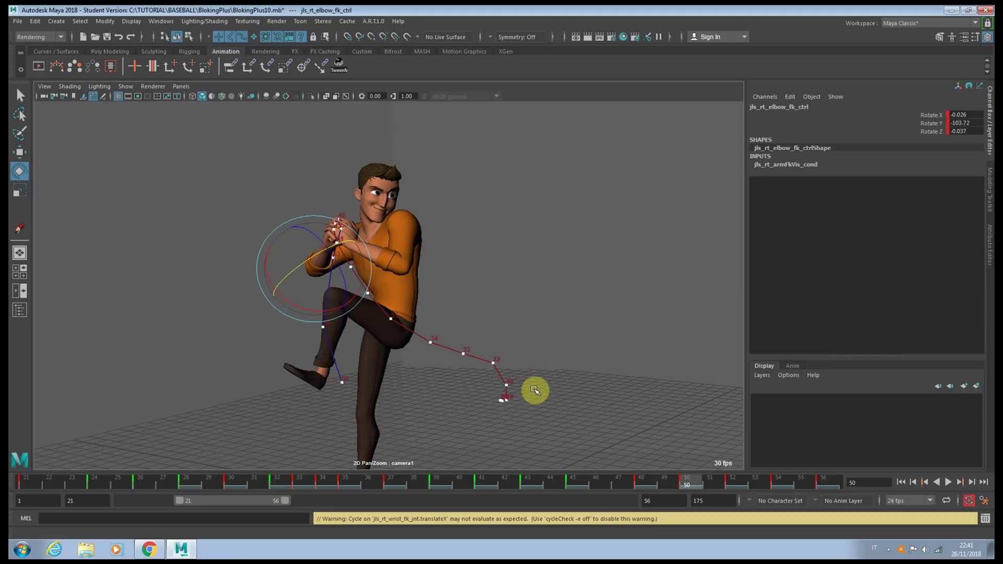
{"action": "key", "text": "backslash"}
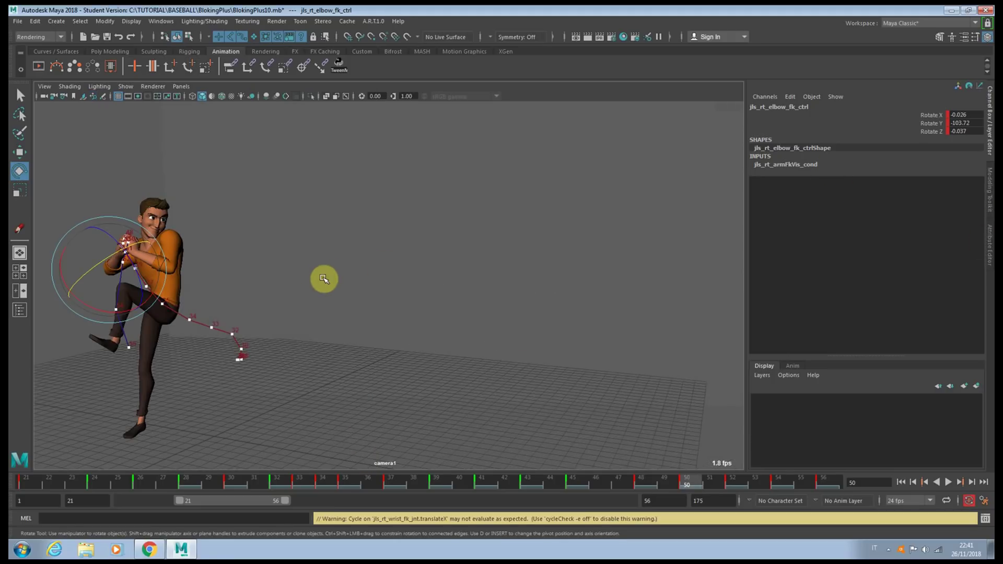
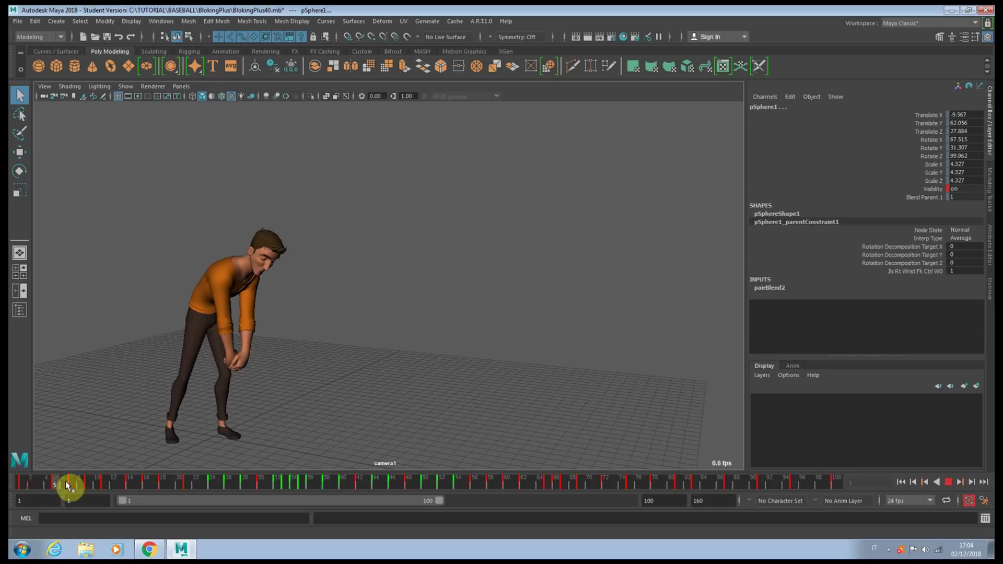
- Scrub the BlokingPlus40.mb pitching animation up to frame 56 to review the wind-up and the ball in the hand
{"action": "left_click_drag", "start_coordinate": [69, 484], "coordinate": [253, 483]}
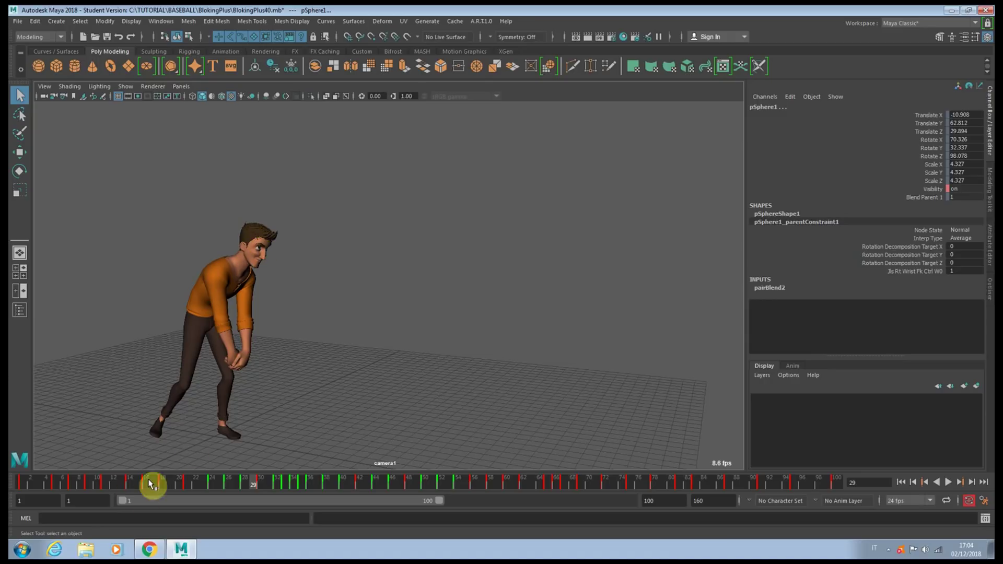
{"action": "left_click_drag", "start_coordinate": [250, 485], "coordinate": [473, 481]}
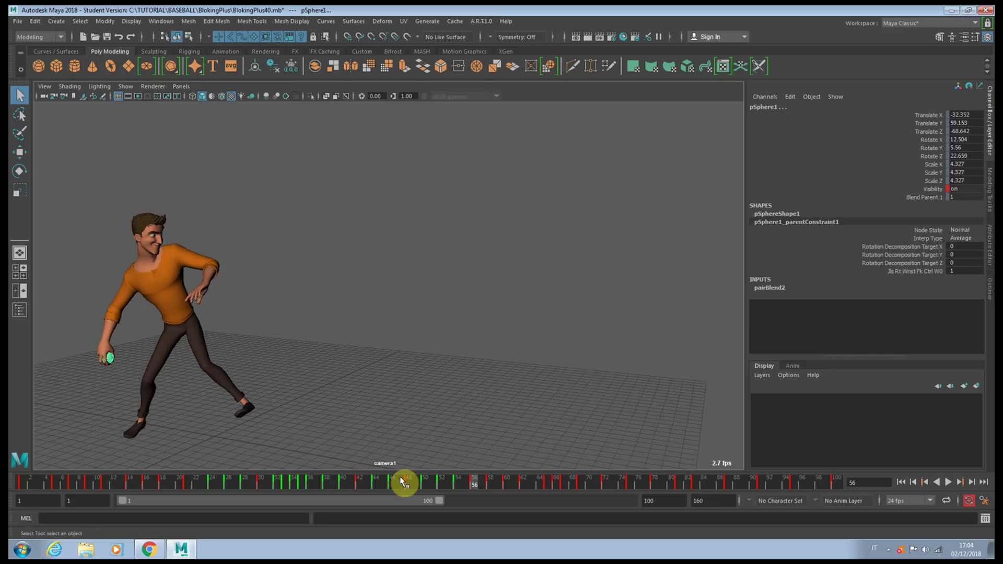
{"action": "left_click_drag", "start_coordinate": [407, 482], "coordinate": [472, 481]}
{"action": "mouse_move", "coordinate": [481, 484]}
{"action": "left_mouse_down"}
{"action": "mouse_move", "coordinate": [500, 484]}
{"action": "mouse_move", "coordinate": [466, 484]}
{"action": "left_mouse_up"}
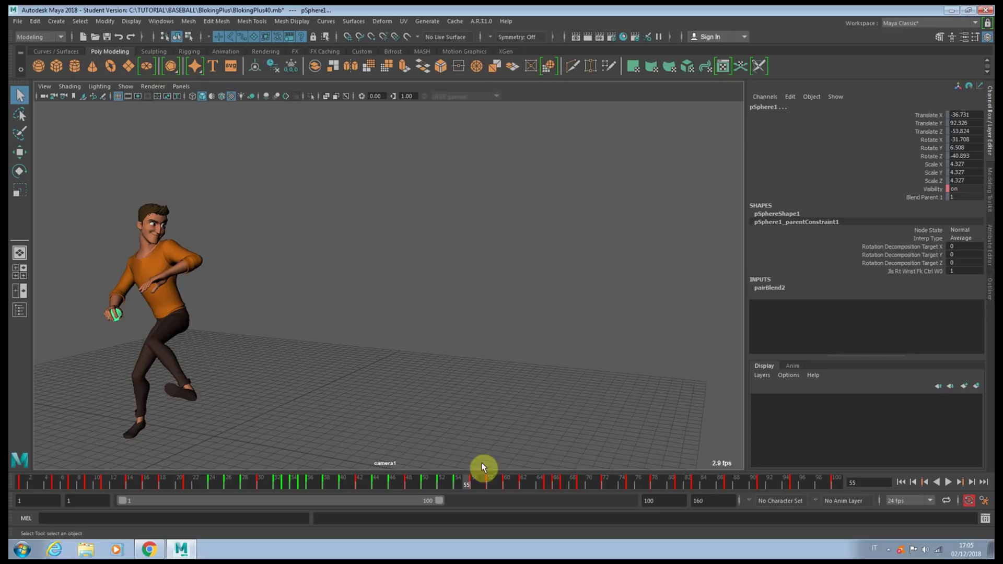
- Scrub and play the pitching animation from frame 55 to about frame 98 to review the throw, jump and landing
{"action": "left_click_drag", "start_coordinate": [477, 479], "coordinate": [490, 478]}
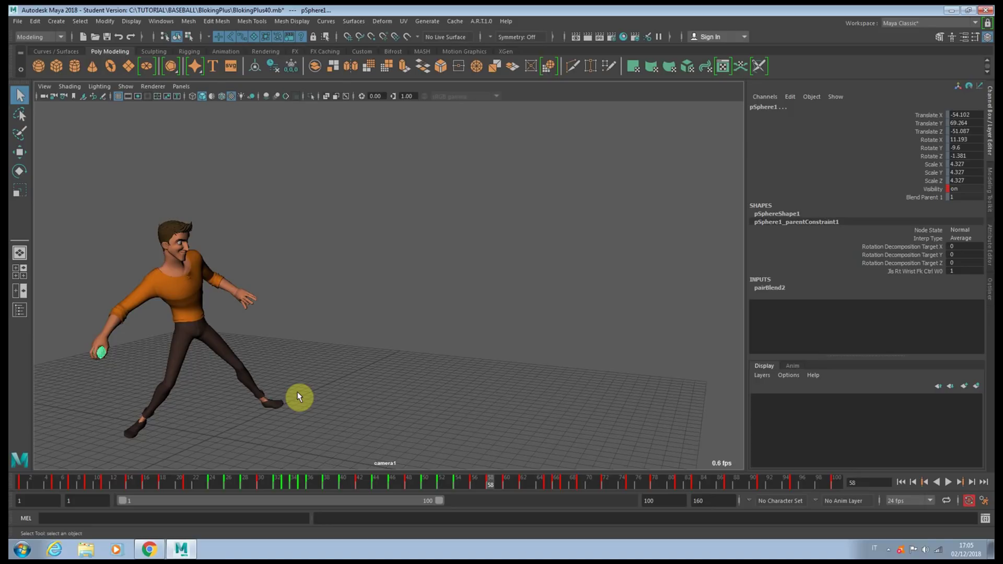
{"action": "left_click_drag", "start_coordinate": [502, 485], "coordinate": [524, 484]}
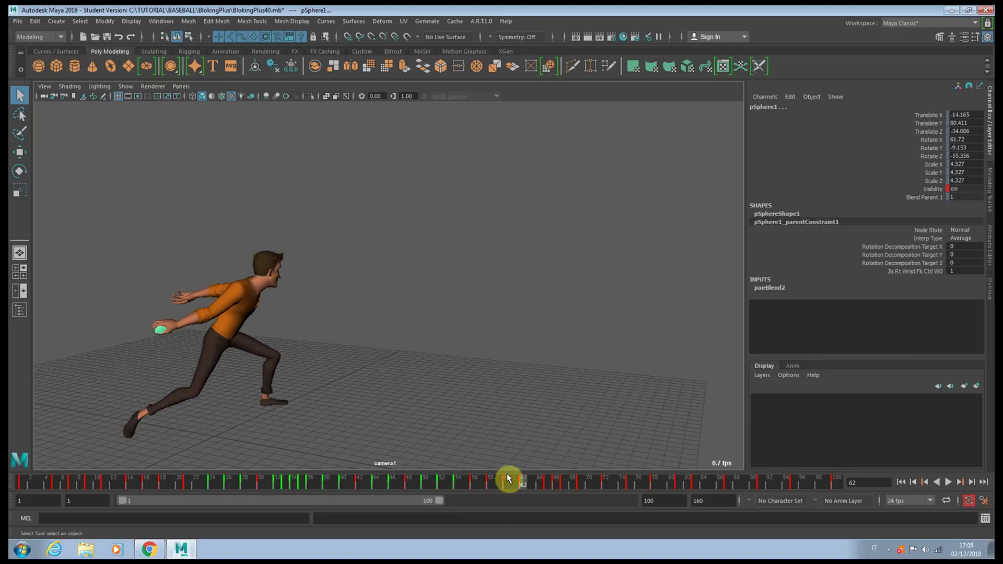
{"action": "left_click_drag", "start_coordinate": [524, 480], "coordinate": [563, 479]}
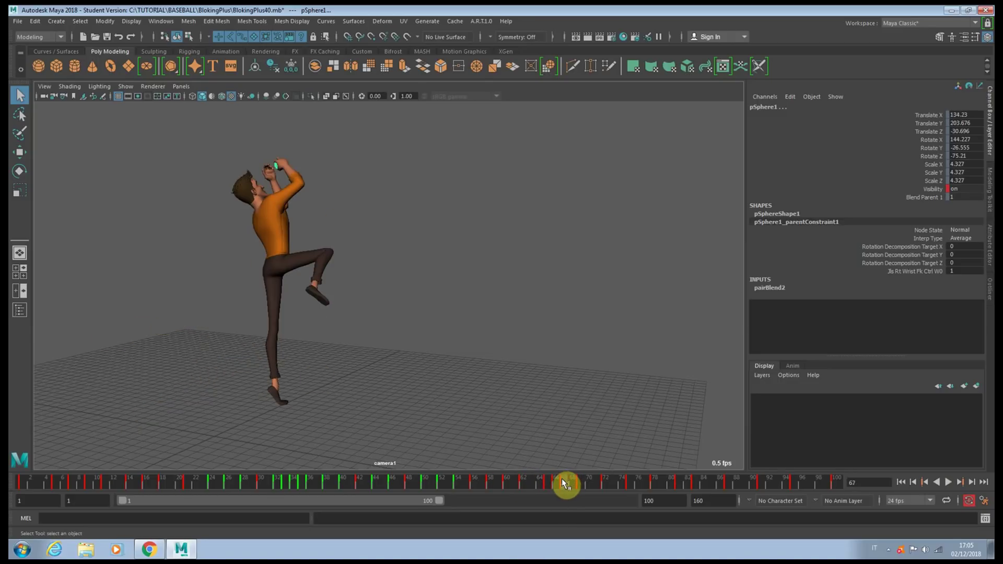
{"action": "left_click_drag", "start_coordinate": [336, 487], "coordinate": [506, 488]}
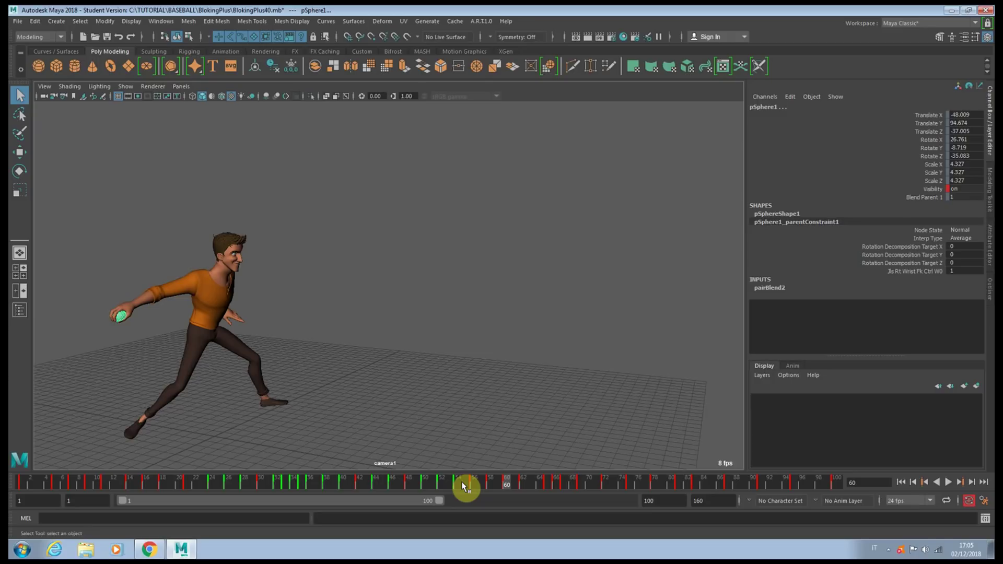
{"action": "left_click_drag", "start_coordinate": [462, 486], "coordinate": [623, 469]}
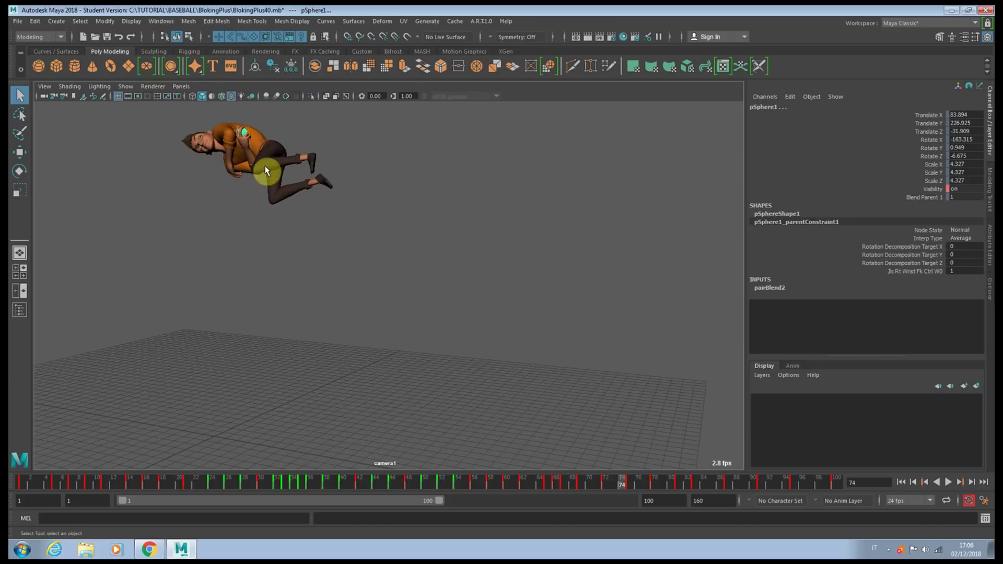
{"action": "left_click_drag", "start_coordinate": [622, 487], "coordinate": [696, 472]}
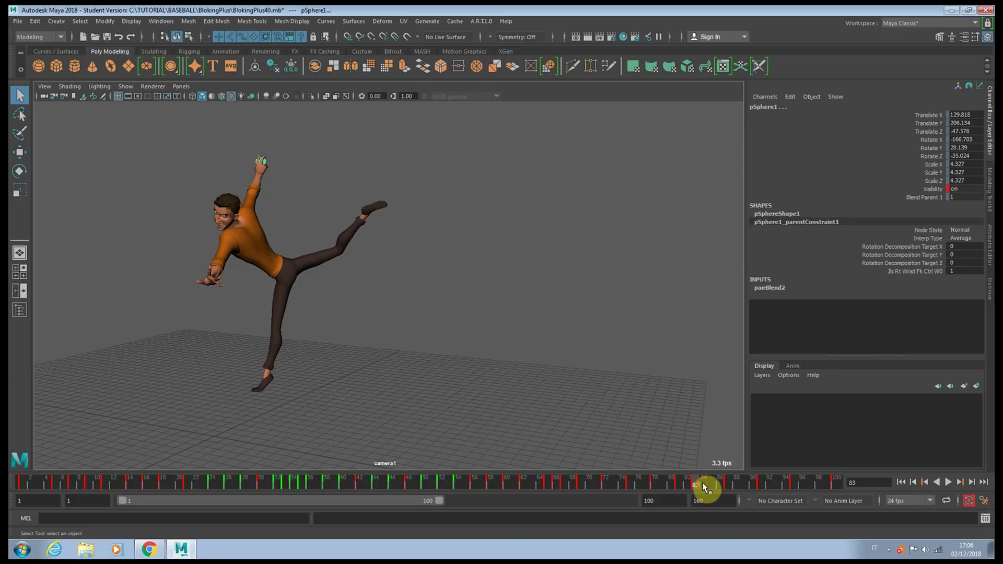
{"action": "key", "text": "alt+v"}
{"action": "left_click_drag", "start_coordinate": [728, 483], "coordinate": [821, 488]}
{"action": "left_click", "coordinate": [820, 485]}
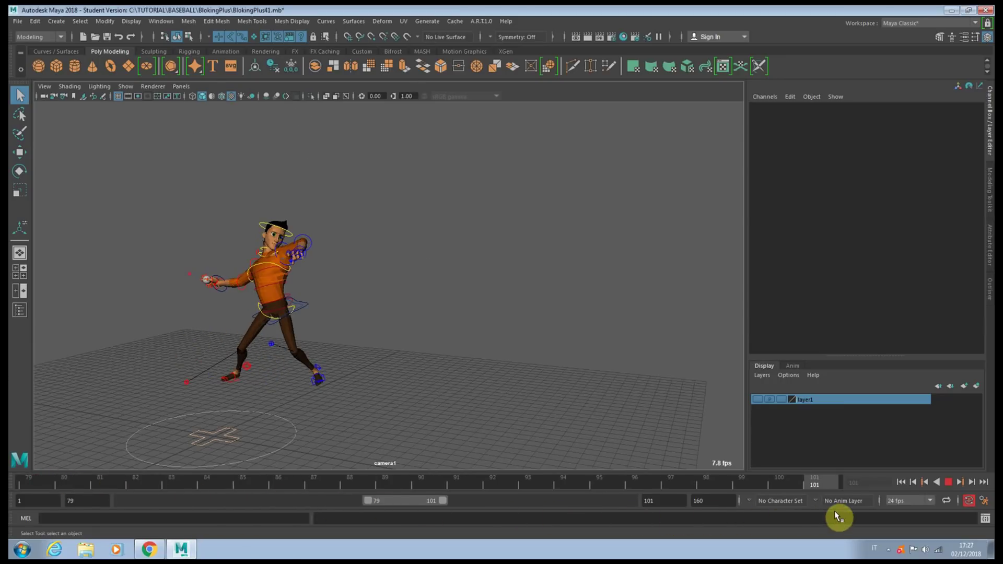
- Hide both arms by setting Left Arm and Right Arm to off on the proxy limb control
{"action": "left_click", "coordinate": [227, 444]}
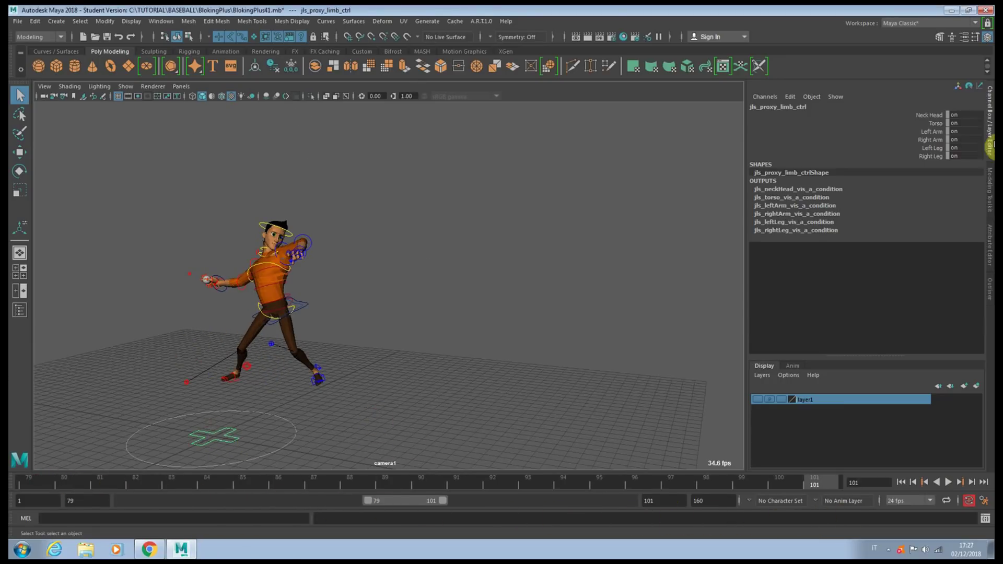
{"action": "left_click_drag", "start_coordinate": [968, 130], "coordinate": [969, 139]}
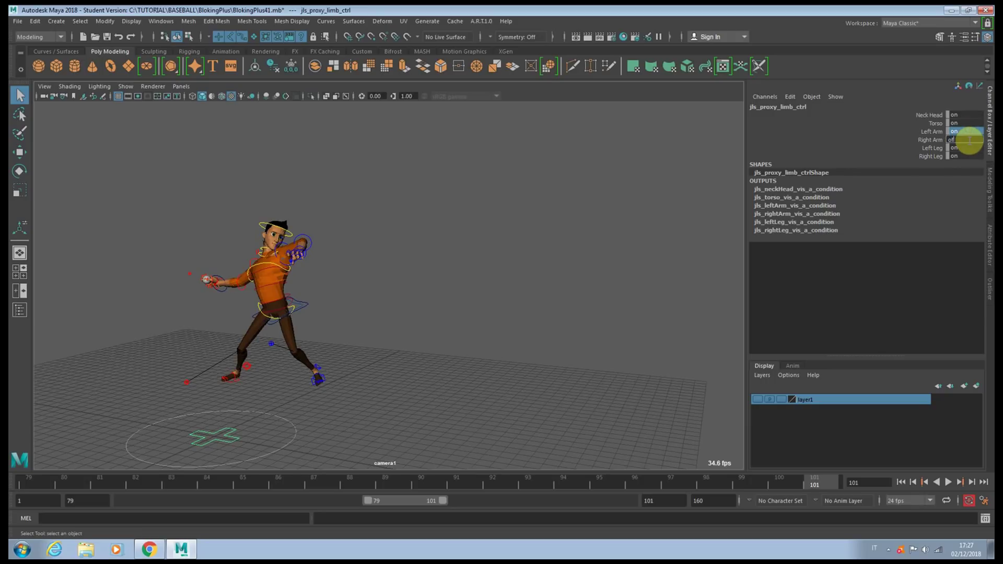
{"action": "type", "text": "off"}
{"action": "key", "text": "Return"}
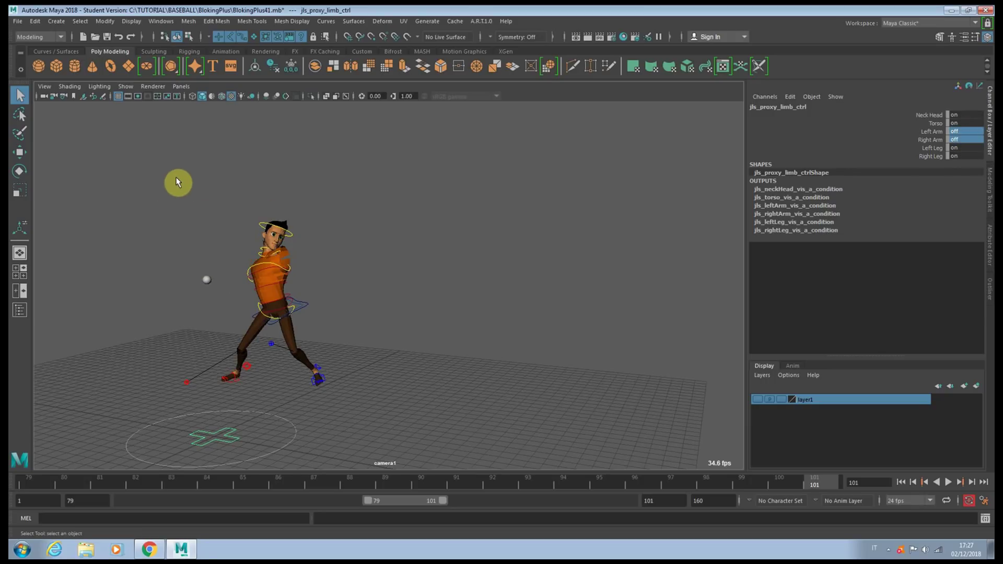
- Select all visible body controls and key an in-between pose at frame 85 with a tweenMachine value of 57.1
{"action": "left_click_drag", "start_coordinate": [159, 171], "coordinate": [481, 398]}
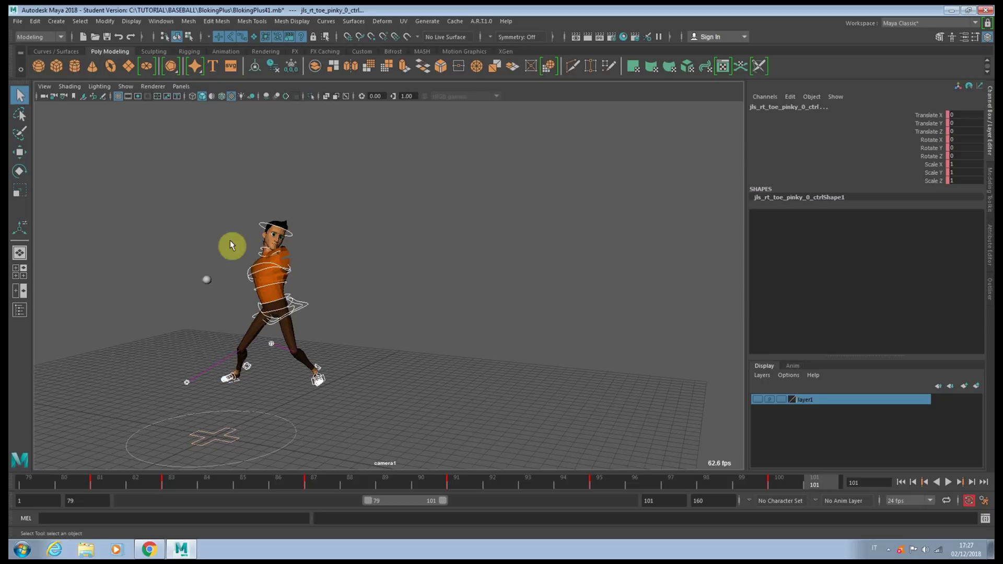
{"action": "left_click_drag", "start_coordinate": [113, 138], "coordinate": [470, 405]}
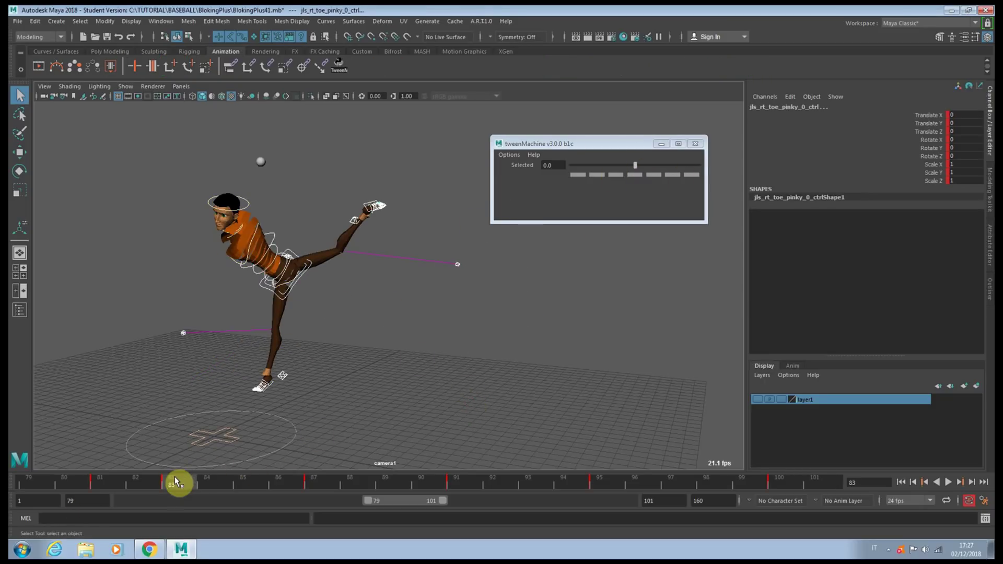
{"action": "left_click_drag", "start_coordinate": [183, 491], "coordinate": [248, 487]}
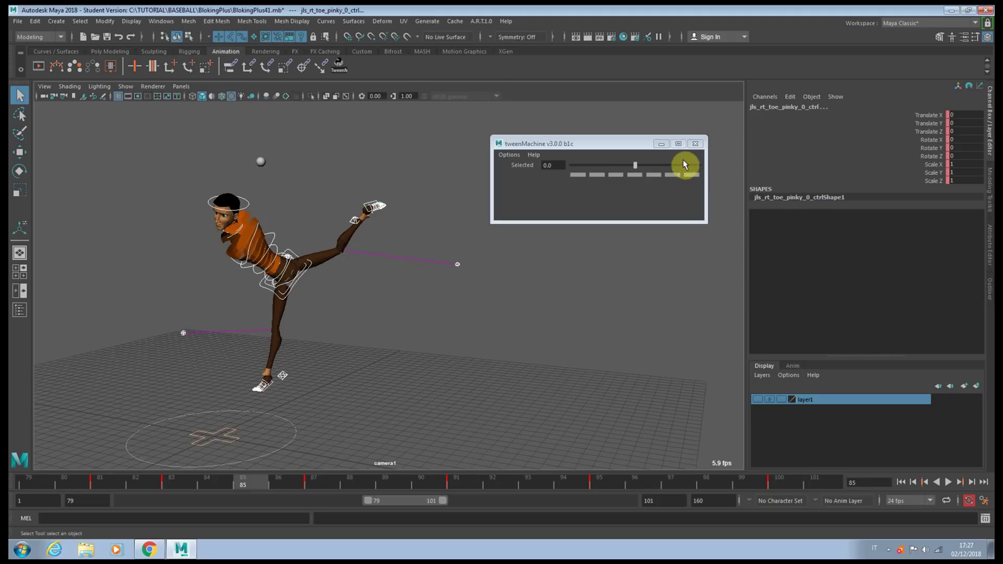
{"action": "left_click_drag", "start_coordinate": [668, 168], "coordinate": [671, 167]}
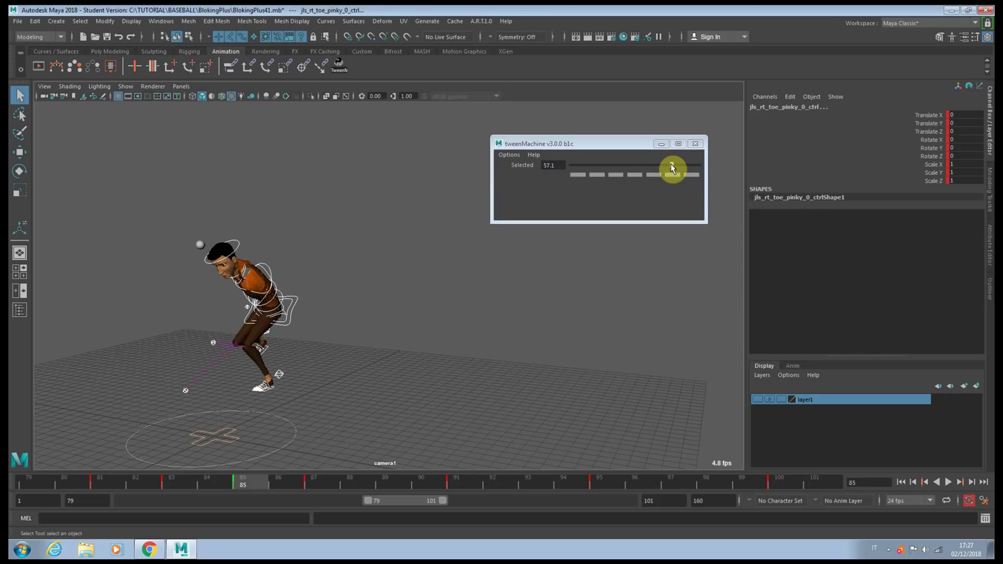
- Check the landing at frame 87 and tween the right foot controls at frame 85 to 100
{"action": "left_click_drag", "start_coordinate": [253, 479], "coordinate": [329, 482]}
{"action": "left_click", "coordinate": [212, 385]}
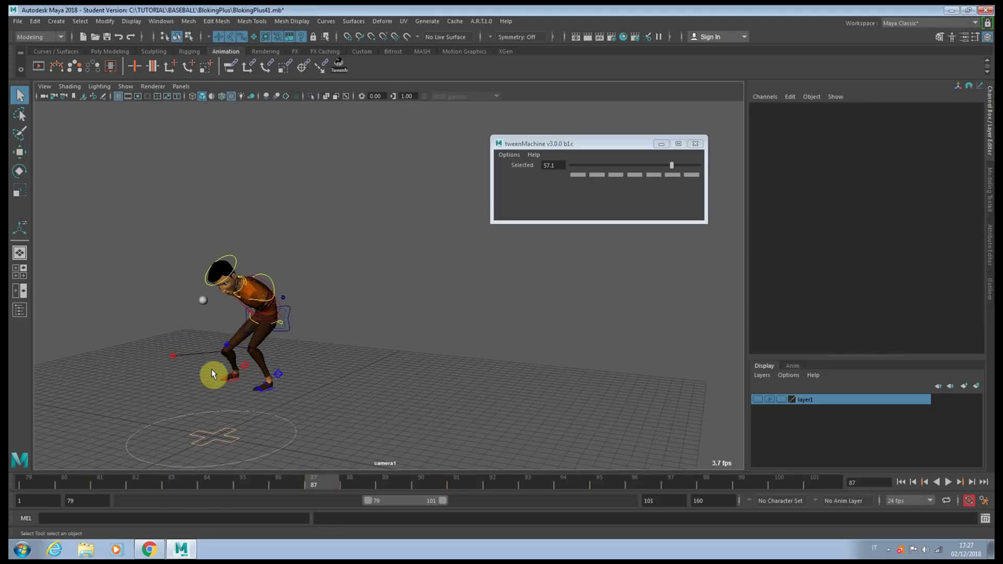
{"action": "left_click", "coordinate": [247, 380]}
{"action": "left_click", "coordinate": [253, 478]}
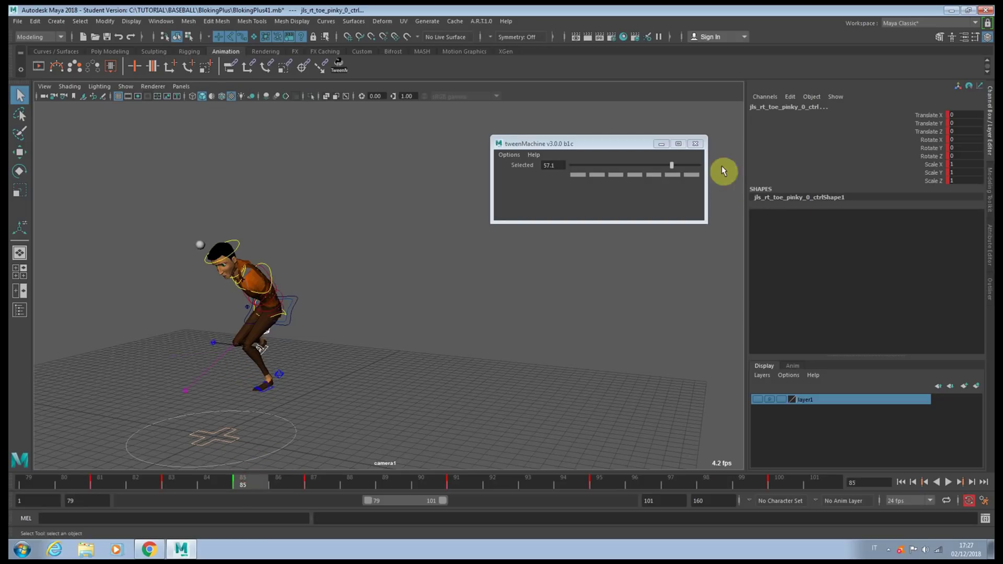
{"action": "left_click_drag", "start_coordinate": [696, 165], "coordinate": [742, 166]}
{"action": "left_click_drag", "start_coordinate": [235, 477], "coordinate": [385, 486]}
{"action": "left_click", "coordinate": [486, 377]}
{"action": "left_click_drag", "start_coordinate": [110, 193], "coordinate": [343, 395]}
{"action": "left_click", "coordinate": [385, 373]}
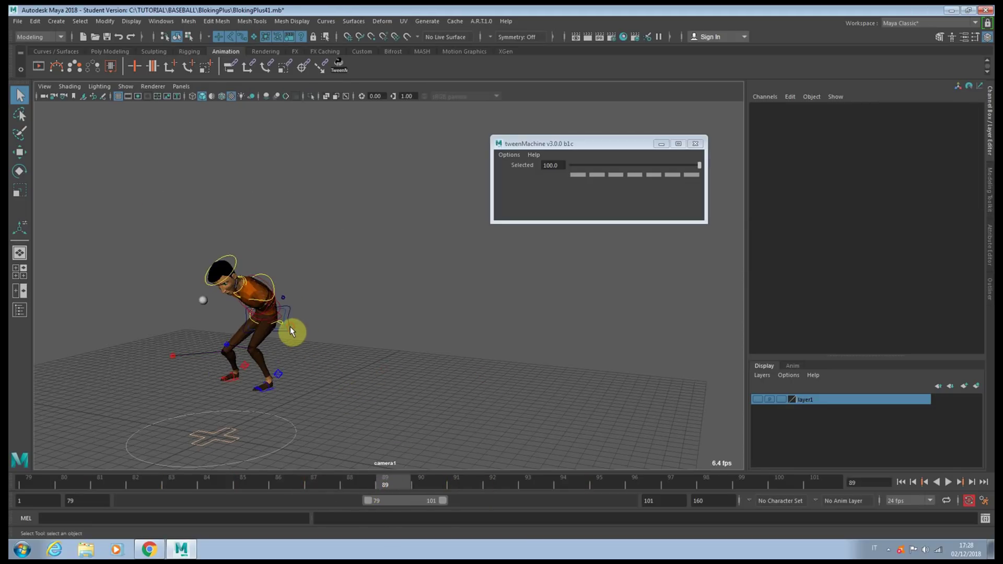
- Lower the COG control slightly at frame 87
{"action": "left_click", "coordinate": [289, 327]}
{"action": "left_click", "coordinate": [314, 479]}
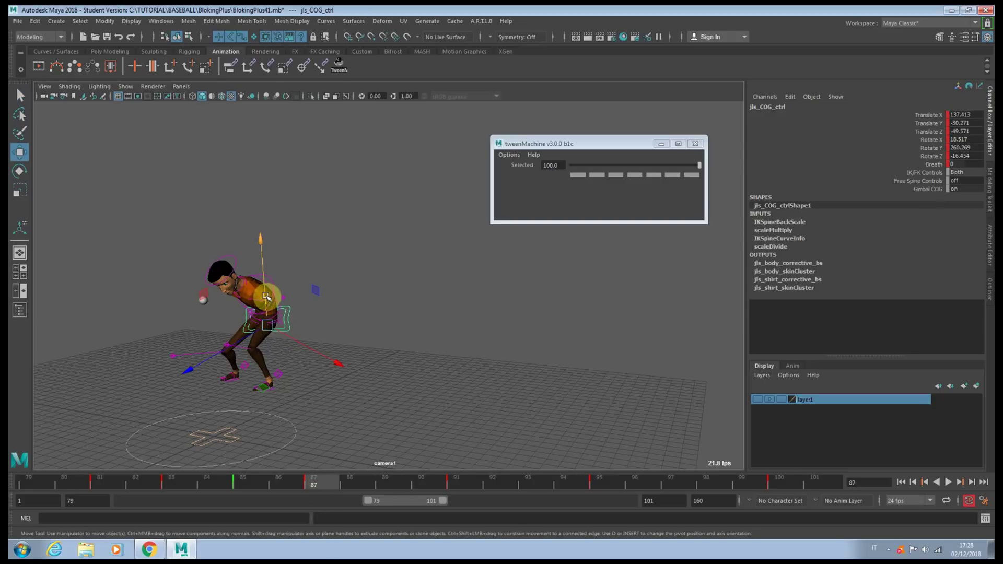
{"action": "left_click_drag", "start_coordinate": [264, 300], "coordinate": [268, 286]}
- Select all visible body controls at frame 89 and key an in-between pose with a tween value of -58.7
{"action": "left_click", "coordinate": [396, 479]}
{"action": "left_click", "coordinate": [452, 412]}
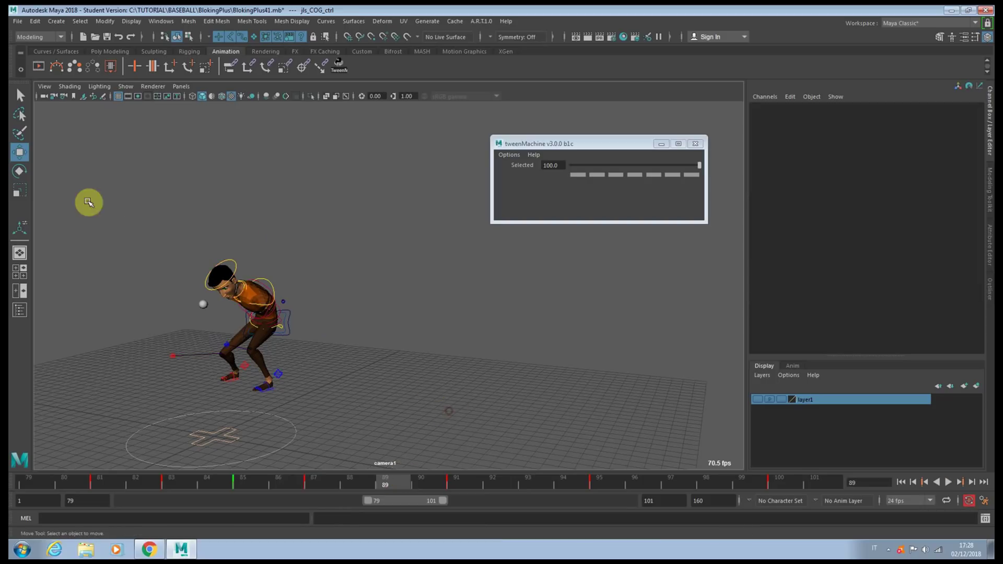
{"action": "left_click_drag", "start_coordinate": [105, 184], "coordinate": [399, 416]}
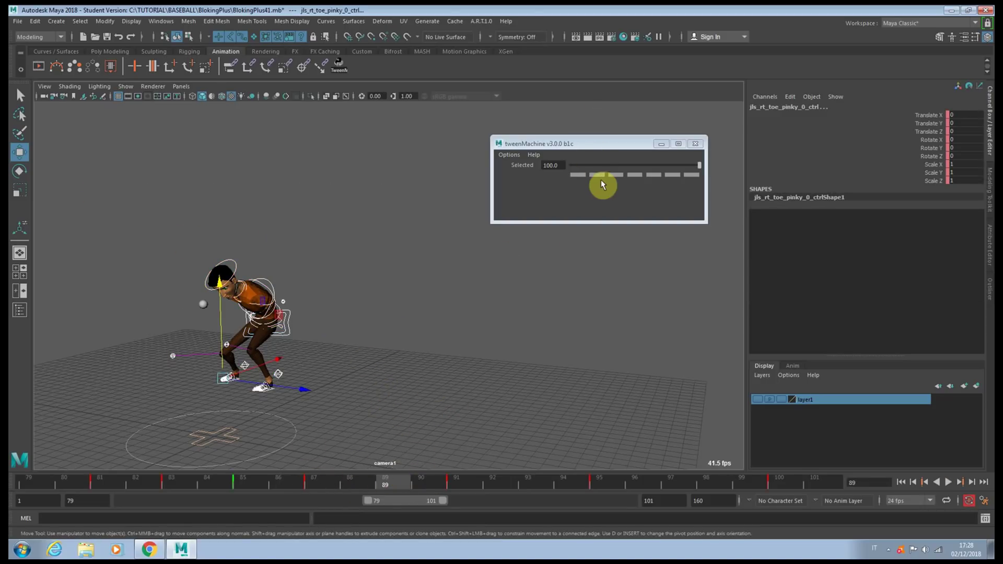
{"action": "left_click", "coordinate": [597, 165]}
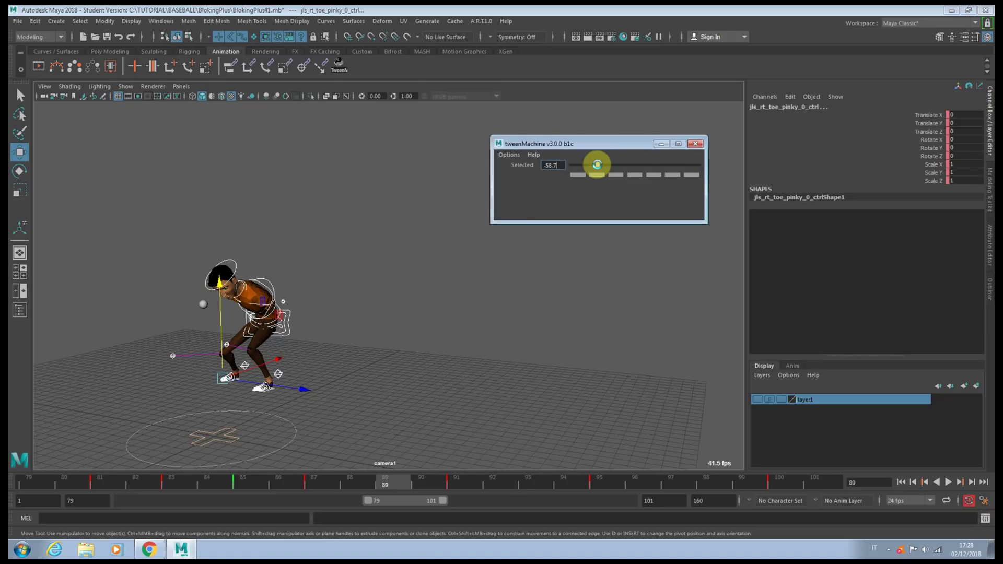
- Key tweened in-between poses for the body controls at frames 93 and 97, using a value of -16.6 at frame 97
{"action": "left_click", "coordinate": [314, 477]}
{"action": "left_click_drag", "start_coordinate": [314, 476], "coordinate": [671, 481]}
{"action": "left_click", "coordinate": [630, 166]}
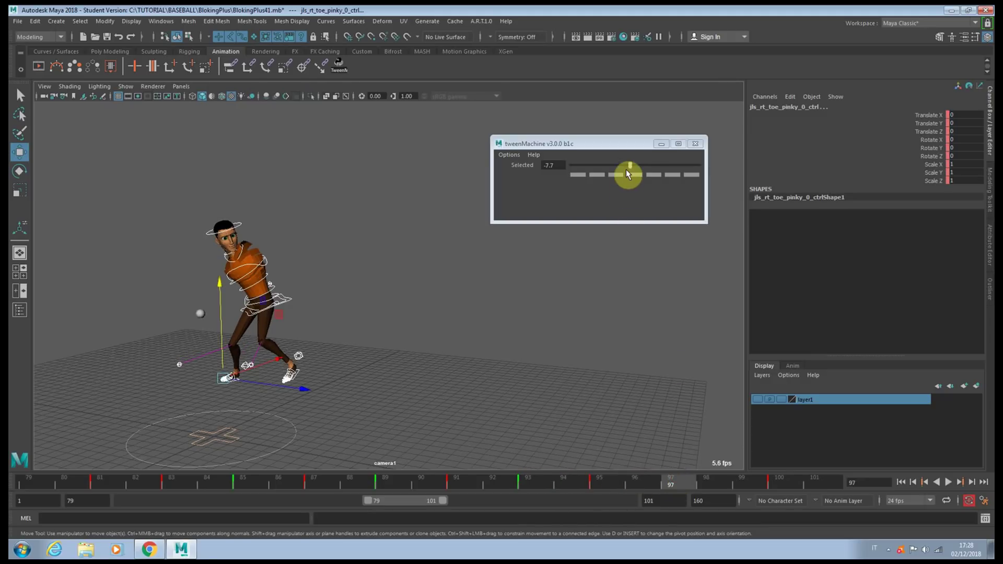
{"action": "left_click_drag", "start_coordinate": [627, 171], "coordinate": [624, 164]}
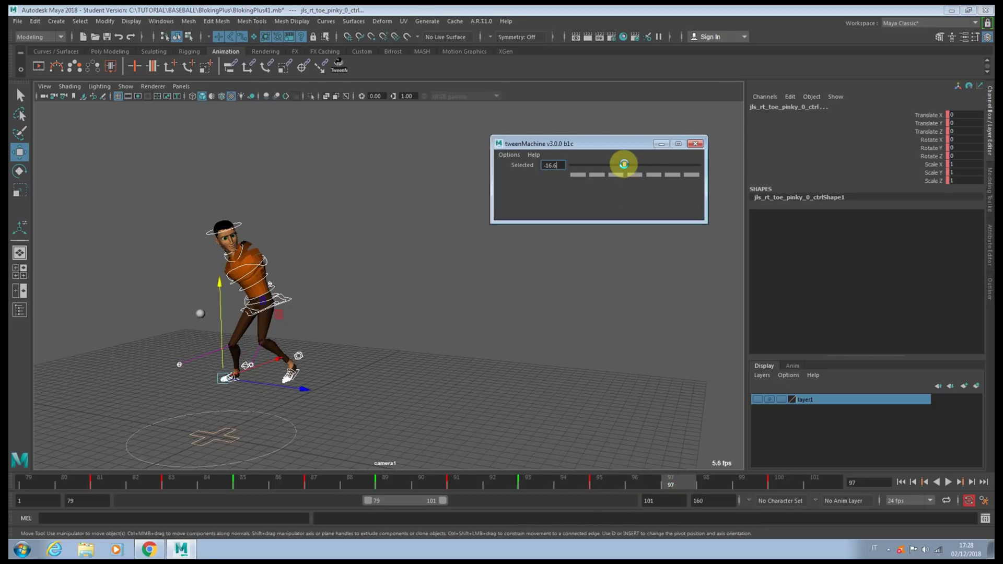
- Deselect the controls and play the 79–101 frame range from its start to review the new in-betweens
{"action": "left_click", "coordinate": [438, 311]}
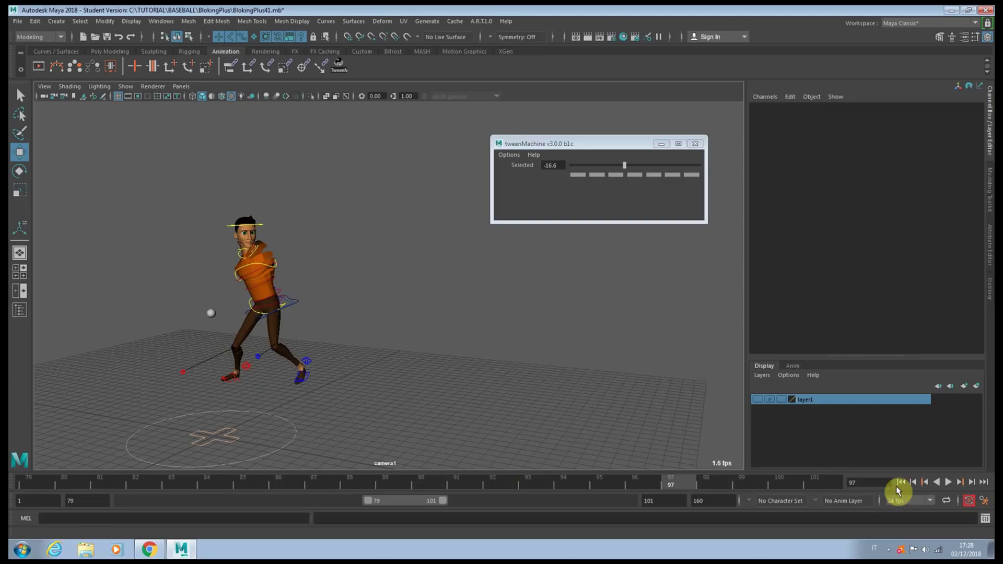
{"action": "left_click", "coordinate": [900, 482]}
{"action": "left_click", "coordinate": [948, 482]}
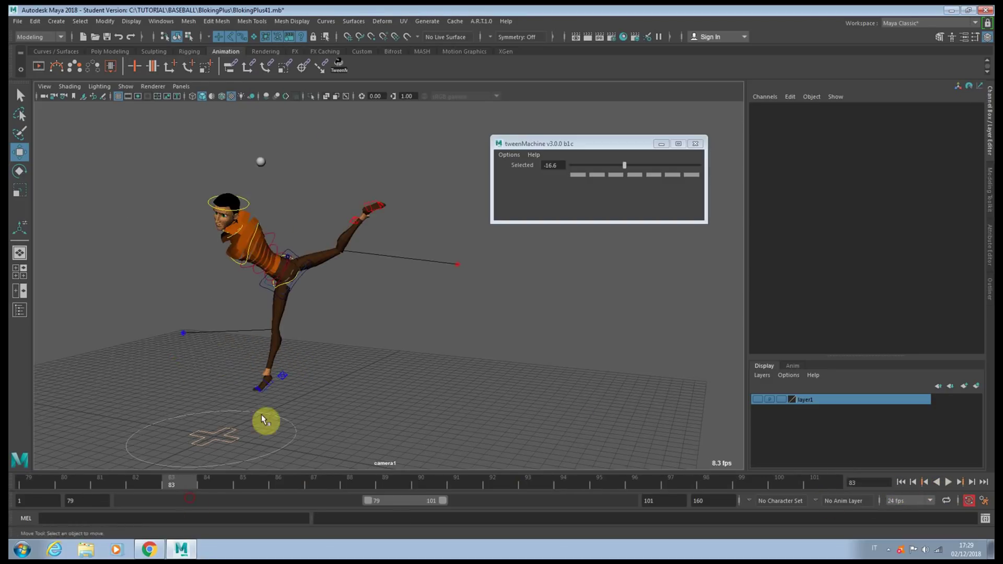
- Create a motion trail for the COG control and shift the control backward along Z at frame 87 to smooth the arc
{"action": "left_click", "coordinate": [297, 284]}
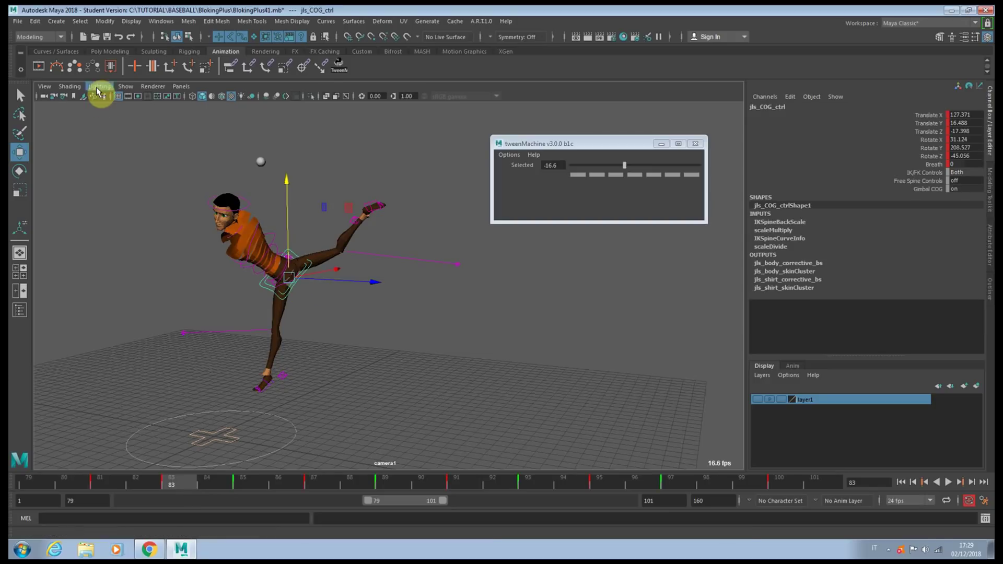
{"action": "left_click", "coordinate": [58, 66]}
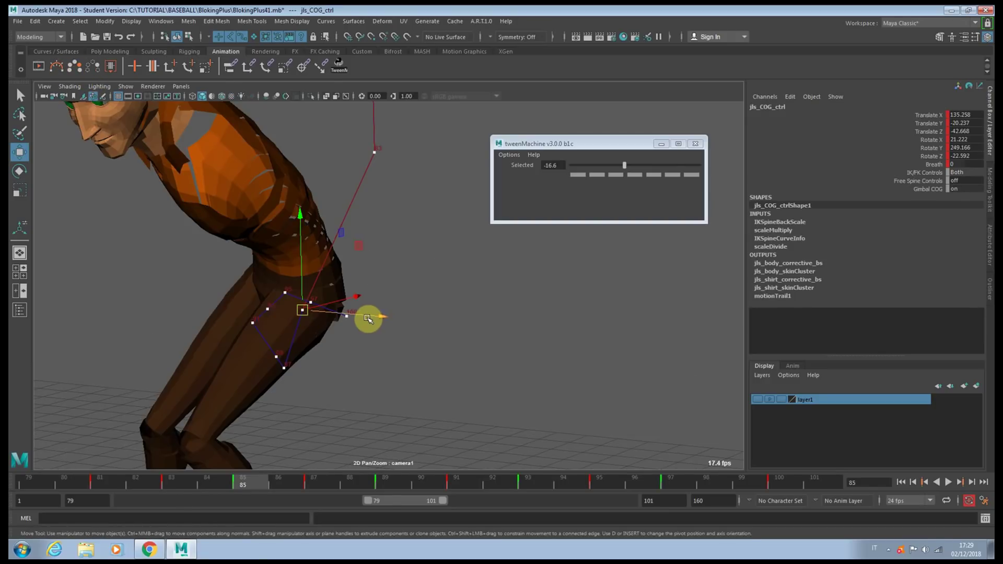
{"action": "key", "text": "comma"}
{"action": "key", "text": "period"}
{"action": "key", "text": "period"}
{"action": "left_click_drag", "start_coordinate": [358, 375], "coordinate": [349, 373]}
- Shift the COG control backward along Z at frames 89 and 91, with Translate Z about -56.8 at frame 89
{"action": "key", "text": "period"}
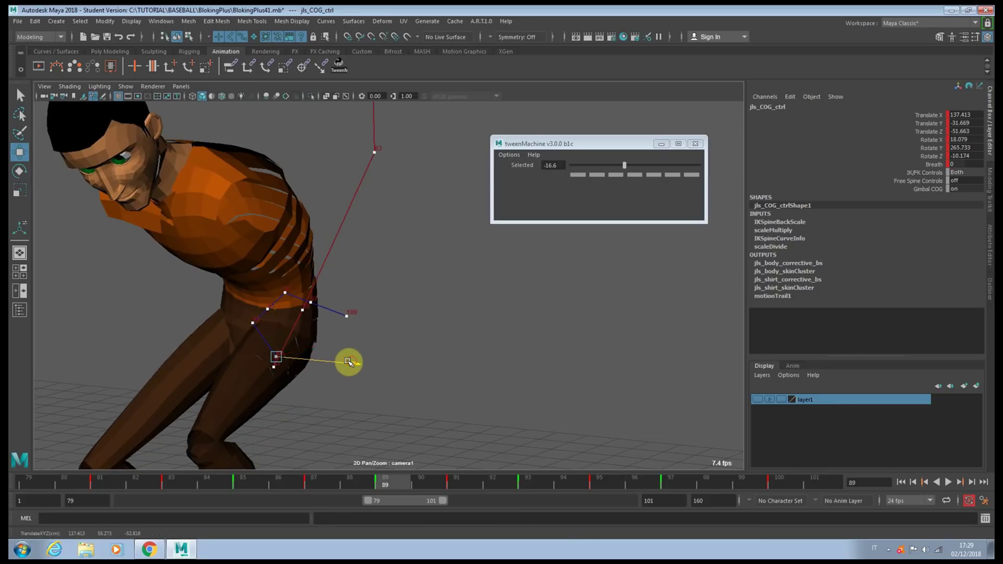
{"action": "key", "text": "period"}
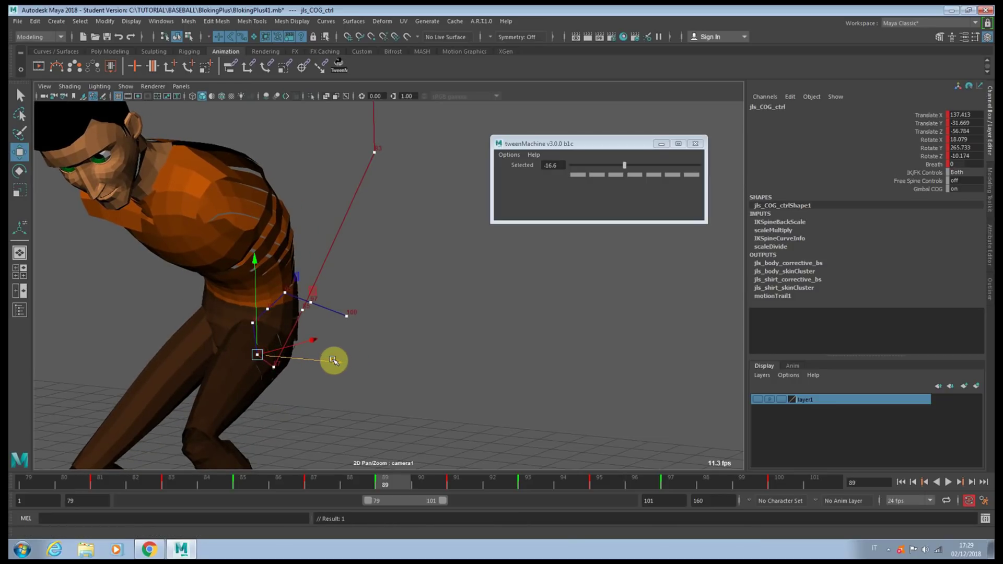
{"action": "key", "text": "period"}
{"action": "key", "text": "period"}
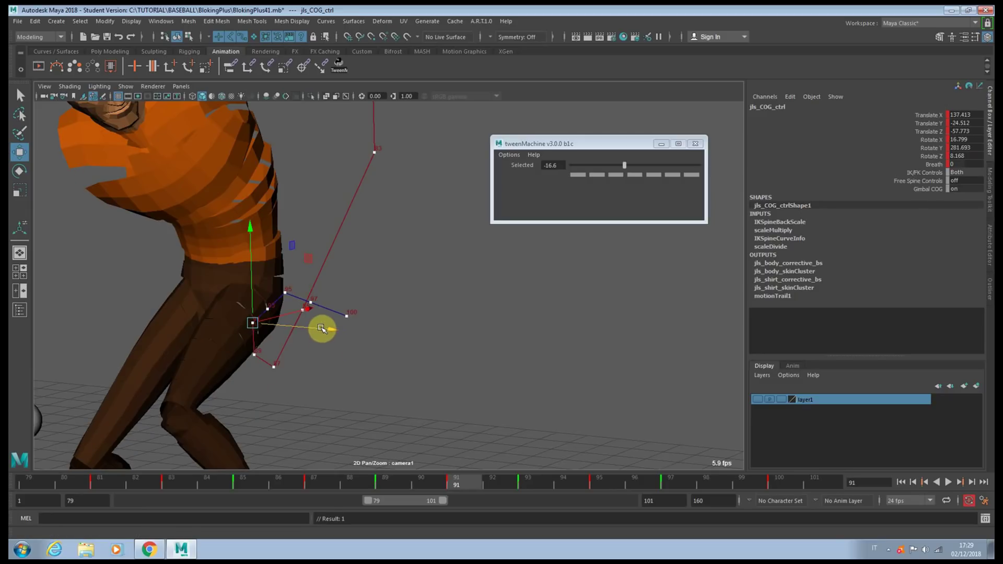
{"action": "left_click_drag", "start_coordinate": [321, 328], "coordinate": [318, 327]}
- Raise the COG control at frames 93 and 97, with Translate Y about -19.25 and -18.16 respectively
{"action": "key", "text": "period"}
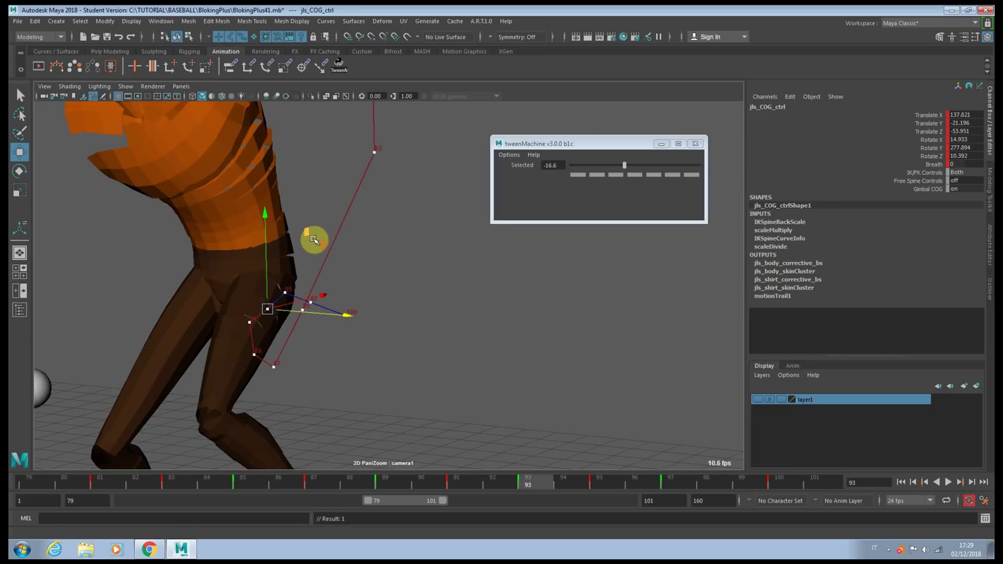
{"action": "left_click_drag", "start_coordinate": [265, 223], "coordinate": [265, 213]}
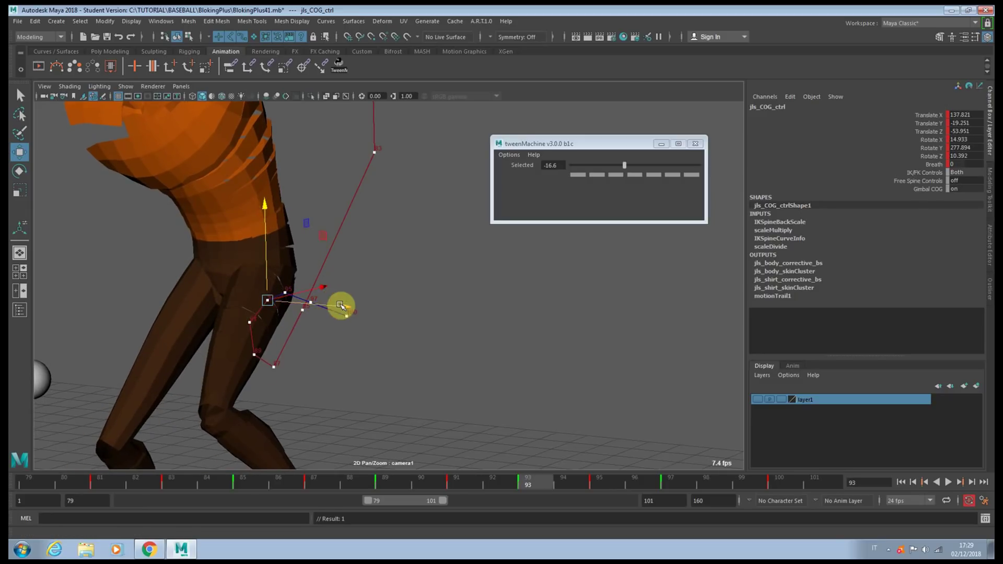
{"action": "key", "text": "period"}
{"action": "key", "text": "period"}
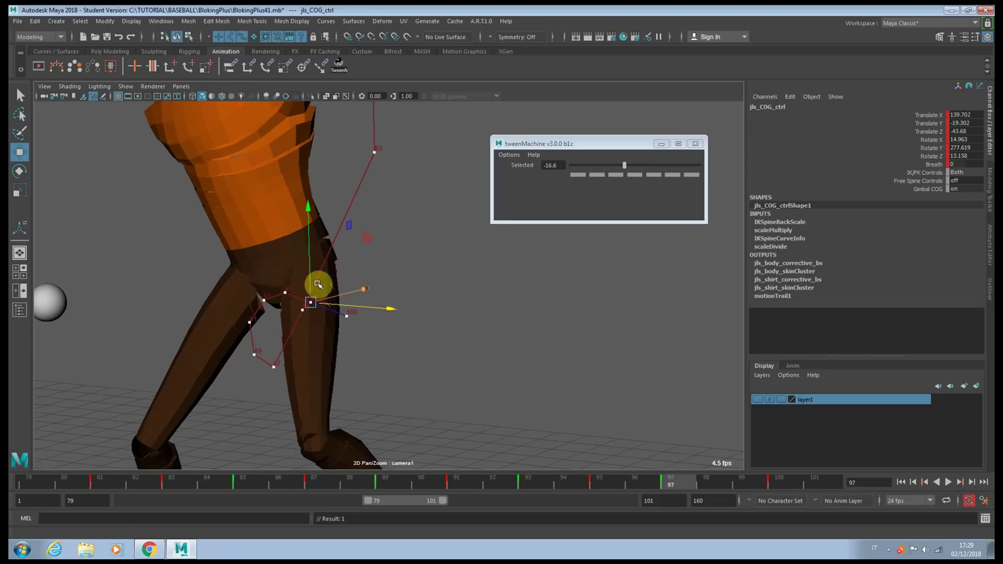
- Move the COG control at frame 85 to a Translate Y of about -21.9 and a Translate Z of about -40.9
{"action": "key", "text": "comma"}
{"action": "key", "text": "comma"}
{"action": "key", "text": "comma"}
{"action": "key", "text": "comma"}
{"action": "key", "text": "comma"}
{"action": "key", "text": "comma"}
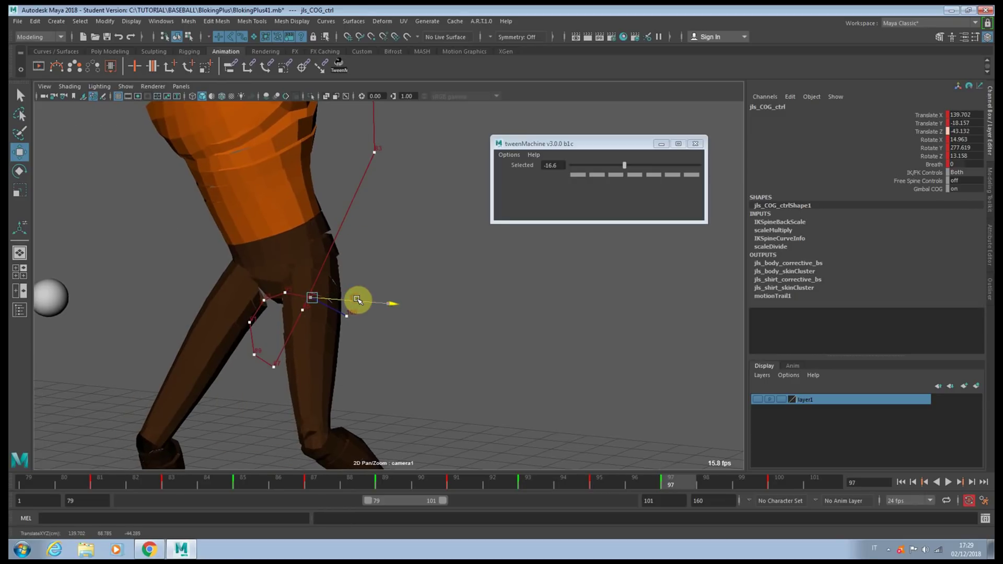
{"action": "left_click_drag", "start_coordinate": [307, 282], "coordinate": [305, 290]}
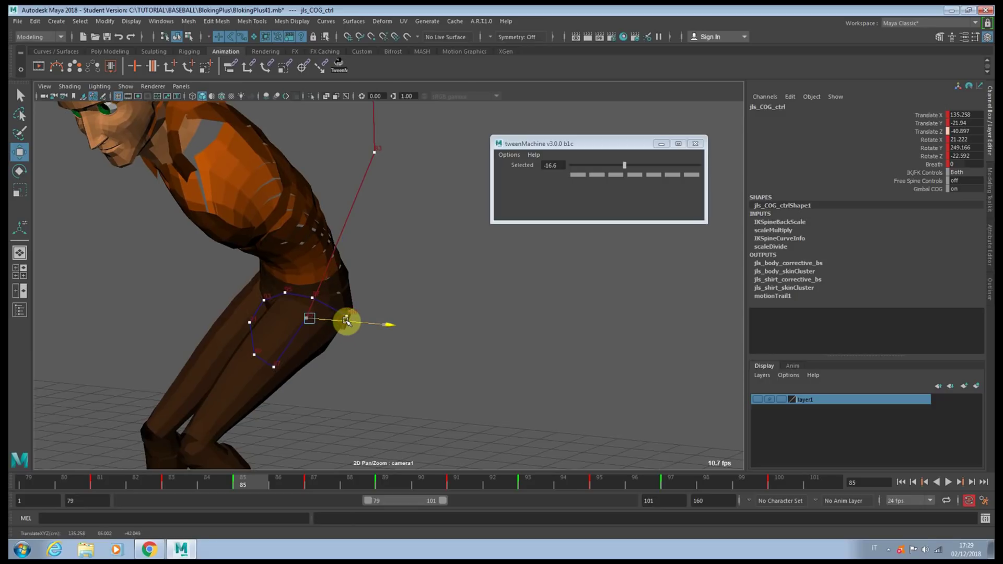
- Move the COG control at frame 87 to a Translate Y of about -33.9 and a Translate Z of about -50.4
{"action": "key", "text": "comma"}
{"action": "key", "text": "period"}
{"action": "key", "text": "period"}
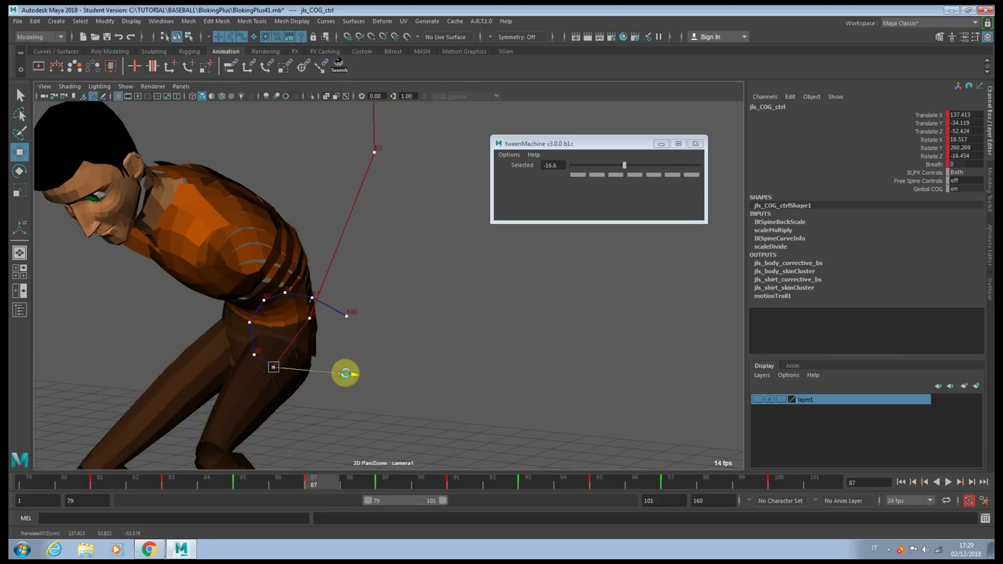
{"action": "left_click_drag", "start_coordinate": [345, 373], "coordinate": [351, 374]}
{"action": "left_click_drag", "start_coordinate": [282, 331], "coordinate": [281, 343]}
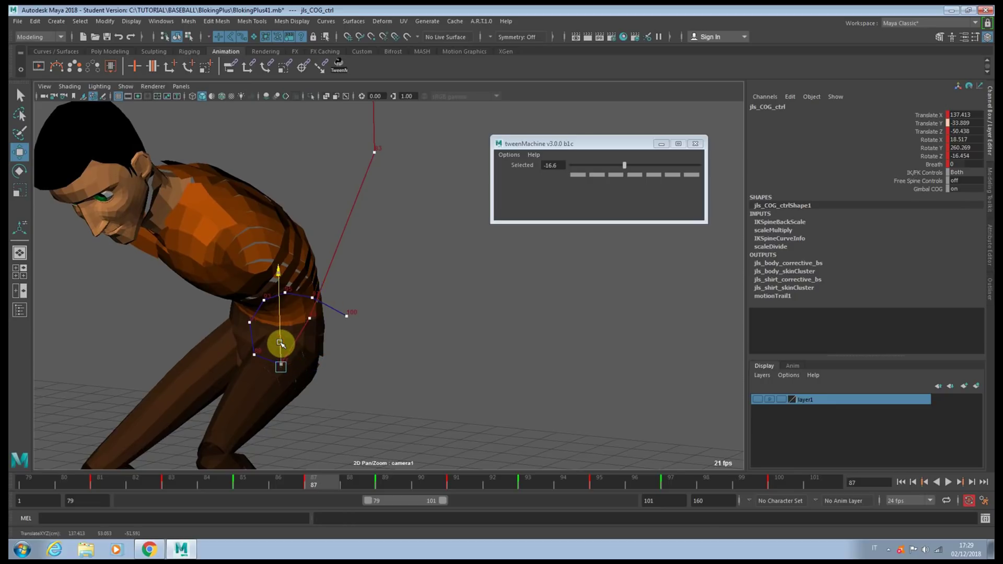
- Lower the COG control at frame 85 to a Translate Y of about -23.7, with Translate Z about -40.5, and step through the frames
{"action": "key", "text": "."}
{"action": "key", "text": "."}
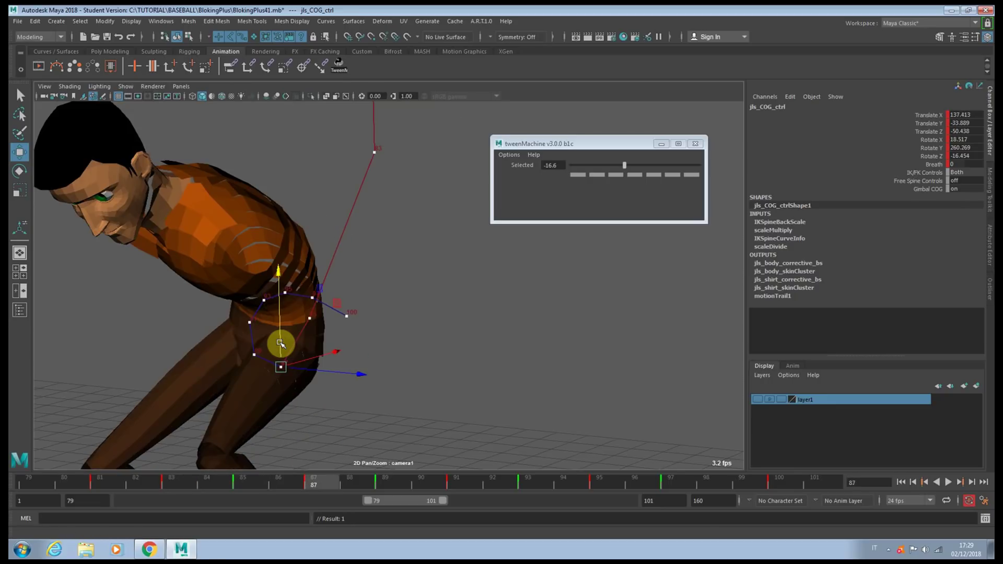
{"action": "middle_click_drag", "start_coordinate": [374, 262], "coordinate": [369, 267]}
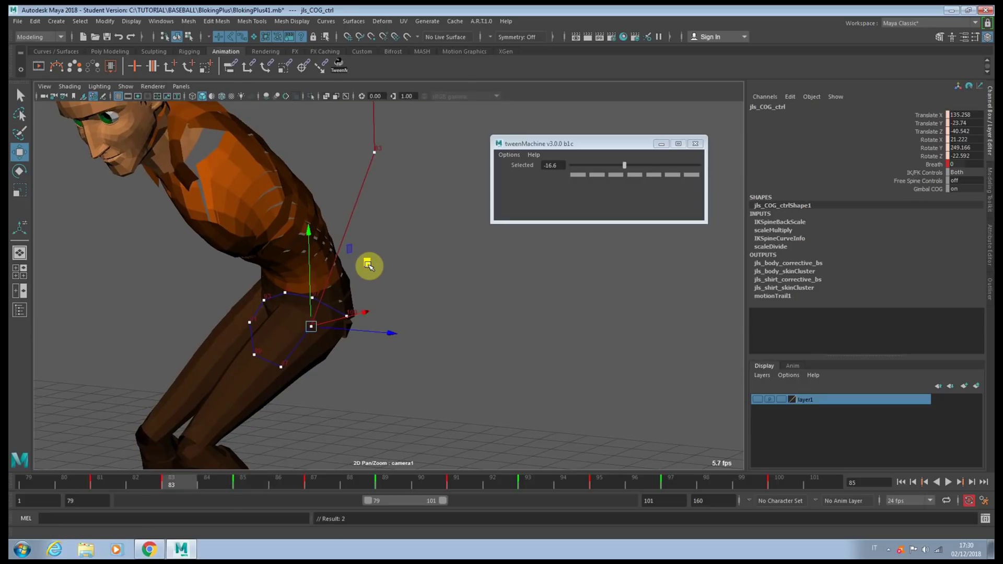
{"action": "key", "text": "."}
{"action": "key", "text": "."}
{"action": "key", "text": "."}
{"action": "key", "text": "."}
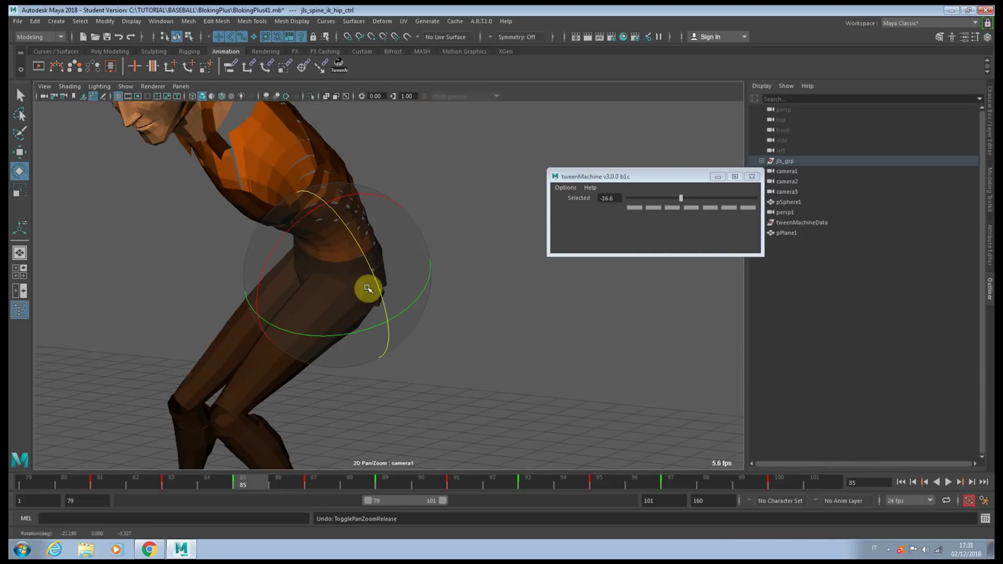
- Rotate the IK hip control about Z at frames 85 and 89, with Rotate Z about -5 at frame 89
{"action": "left_click_drag", "start_coordinate": [369, 280], "coordinate": [347, 282]}
{"action": "key", "text": "period"}
{"action": "key", "text": "period"}
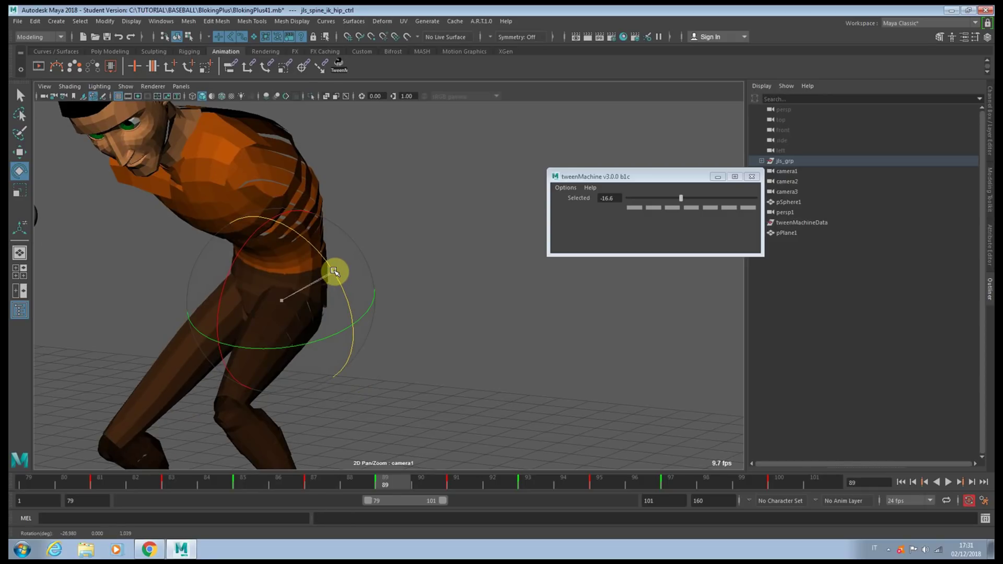
{"action": "left_click_drag", "start_coordinate": [333, 271], "coordinate": [336, 282]}
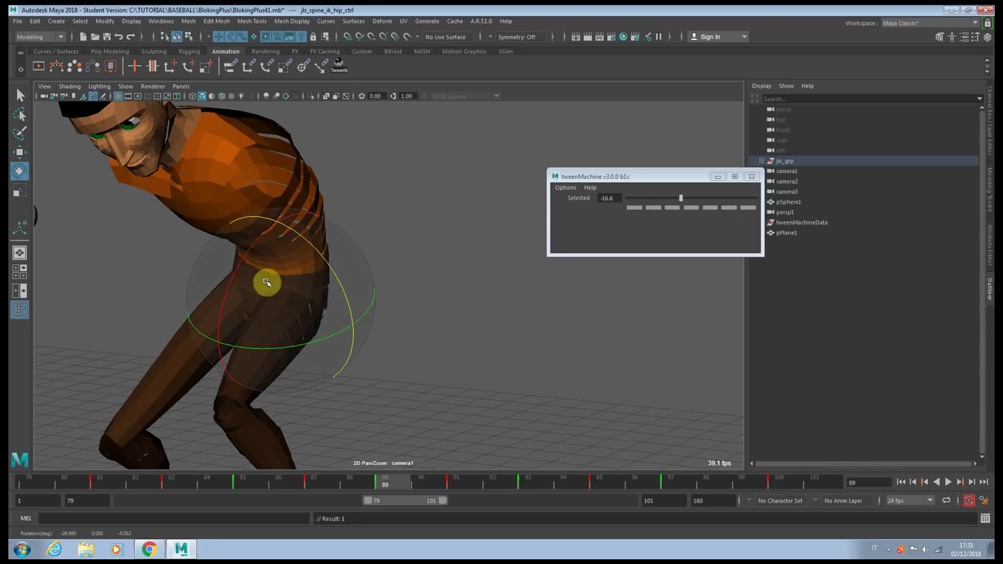
- Rotate the IK hip control about Z at frames 91, 93 and 97, with Rotate Z about -13.4 at frame 91
{"action": "key", "text": "period"}
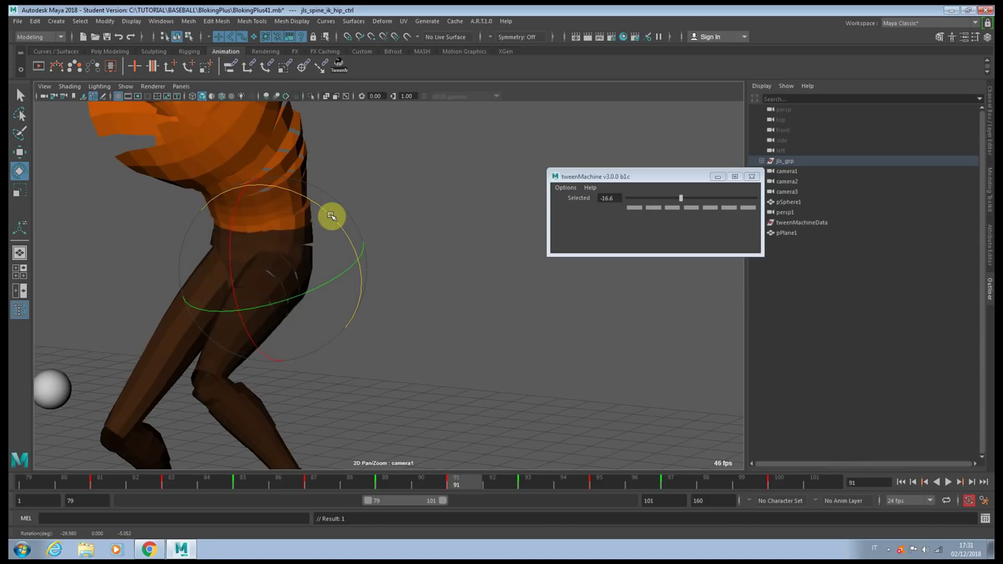
{"action": "left_click_drag", "start_coordinate": [331, 217], "coordinate": [334, 244]}
{"action": "key", "text": "period"}
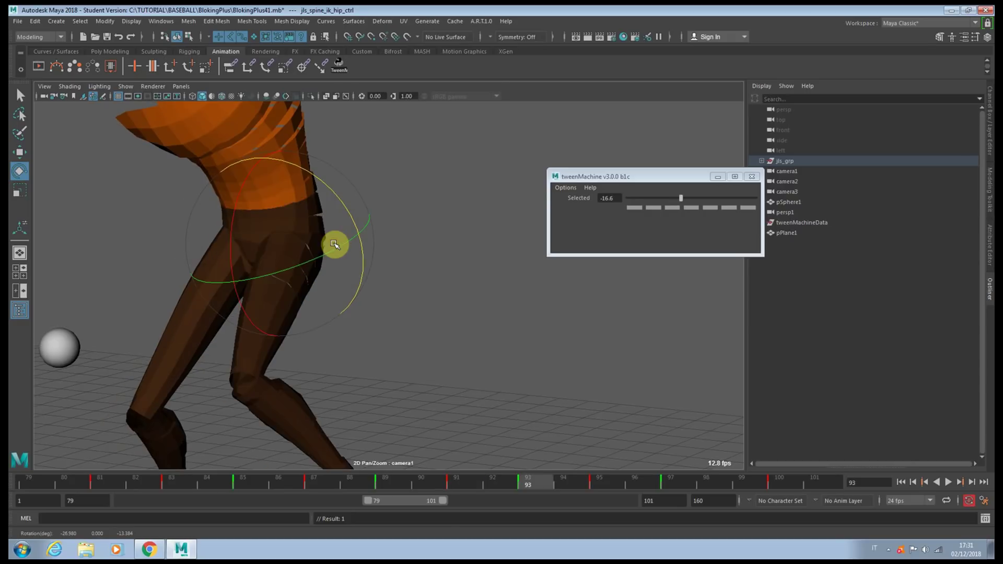
{"action": "left_click_drag", "start_coordinate": [331, 197], "coordinate": [352, 197]}
{"action": "key", "text": "period"}
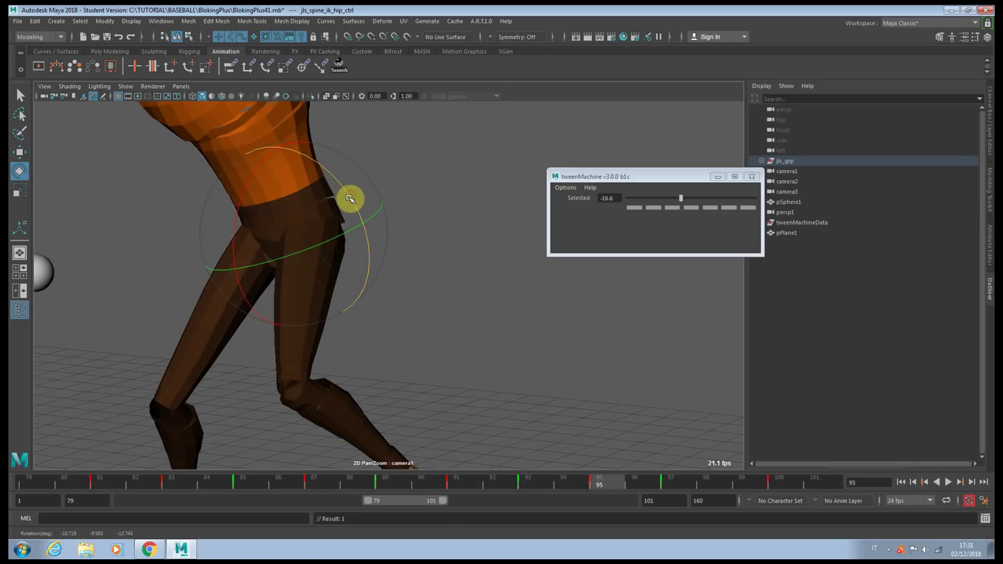
{"action": "key", "text": "period"}
{"action": "left_click_drag", "start_coordinate": [413, 209], "coordinate": [394, 197]}
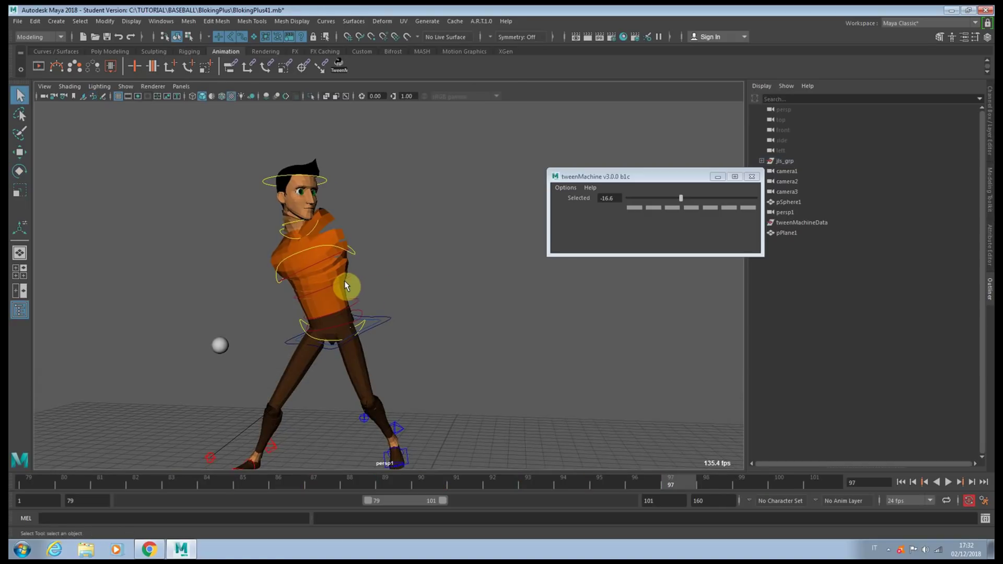
- Select the upper spine FK control at frame 97
{"action": "left_click", "coordinate": [344, 280]}
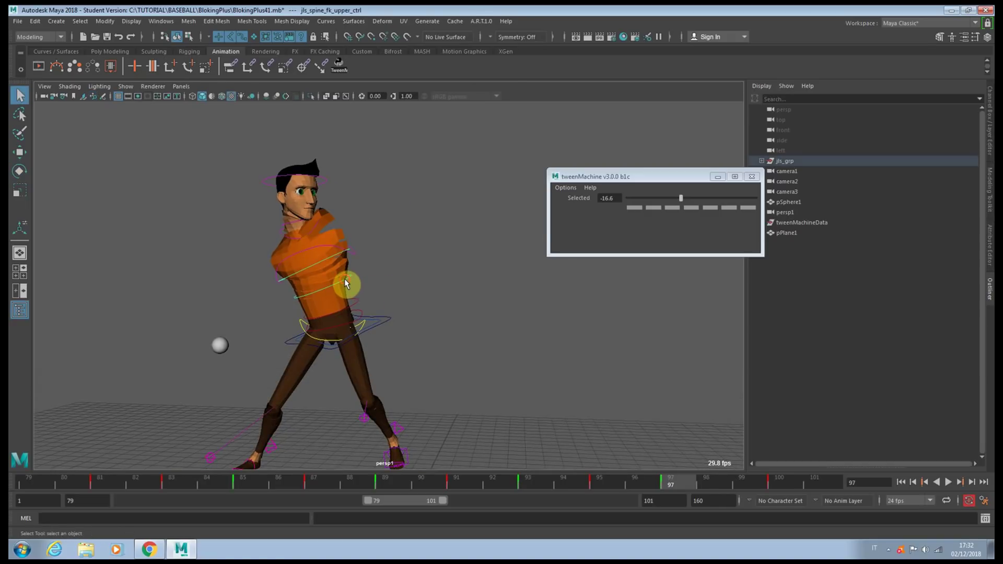
- View the character through camera1 and rotate the FK shoulder control at the keyed pose on frame 85
{"action": "key", "text": "space"}
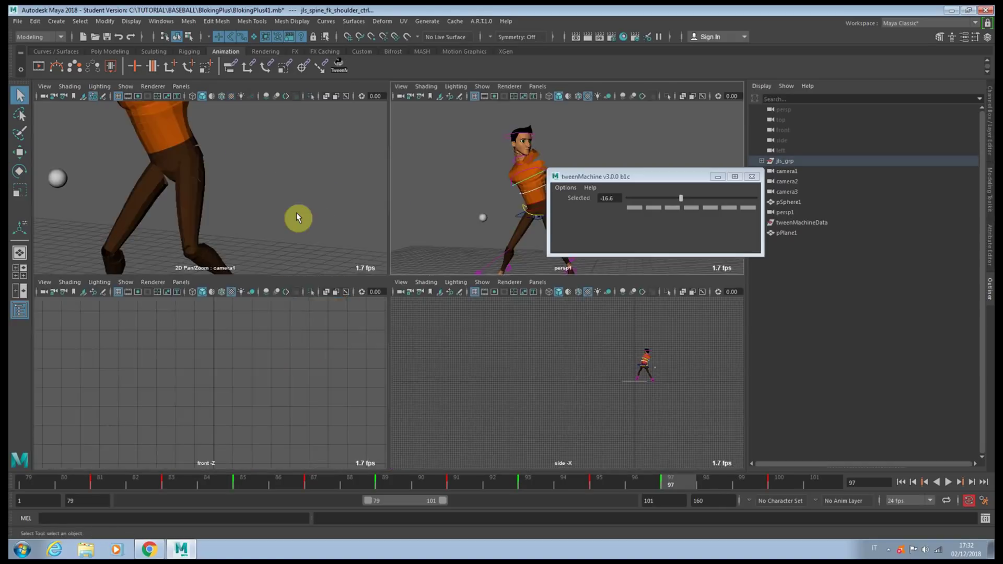
{"action": "key", "text": "space"}
{"action": "left_click", "coordinate": [168, 478]}
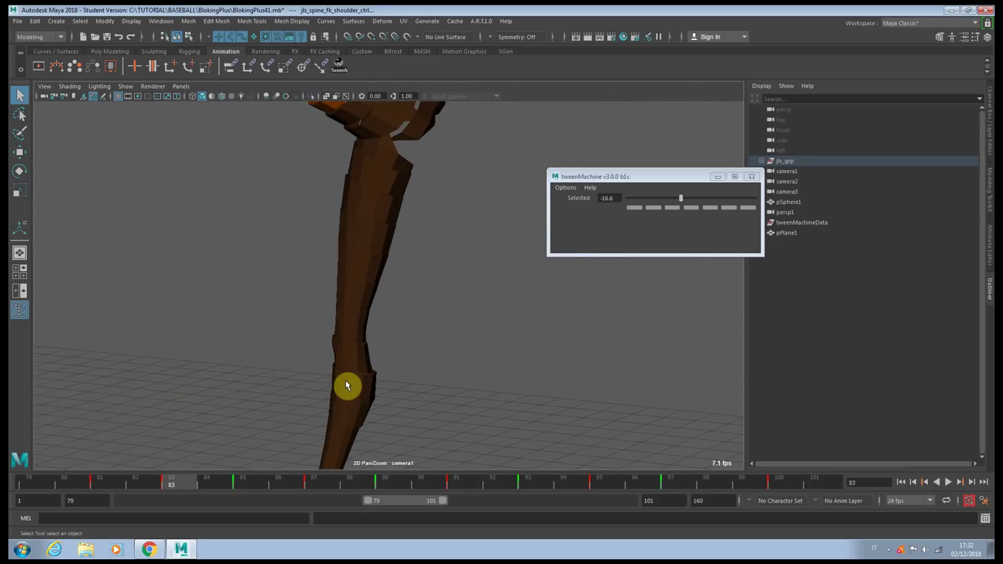
{"action": "scroll", "coordinate": [346, 380], "scroll_direction": "down", "scroll_amount": 5}
{"action": "middle_click_drag", "start_coordinate": [271, 271], "coordinate": [302, 312]}
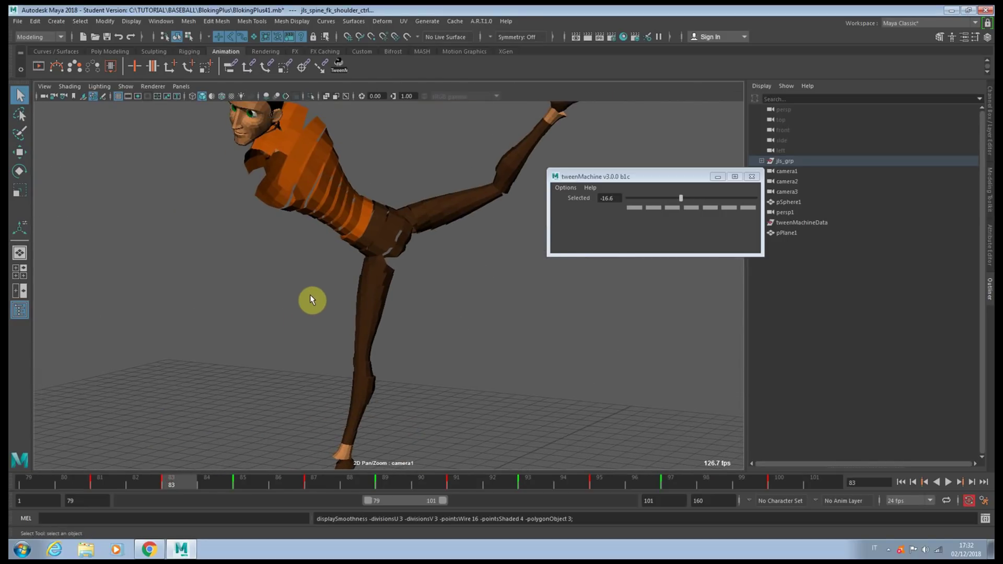
{"action": "key", "text": "e"}
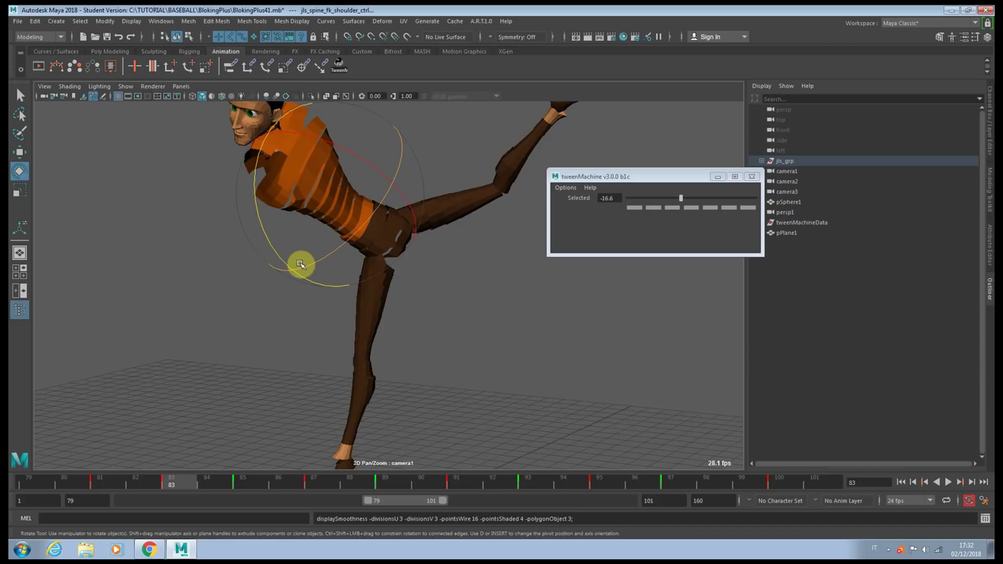
{"action": "key", "text": "."}
{"action": "left_click_drag", "start_coordinate": [295, 236], "coordinate": [265, 260]}
- Adjust the rotation of the FK shoulder control in the crouched poses on frames 87 and 89
{"action": "key", "text": "."}
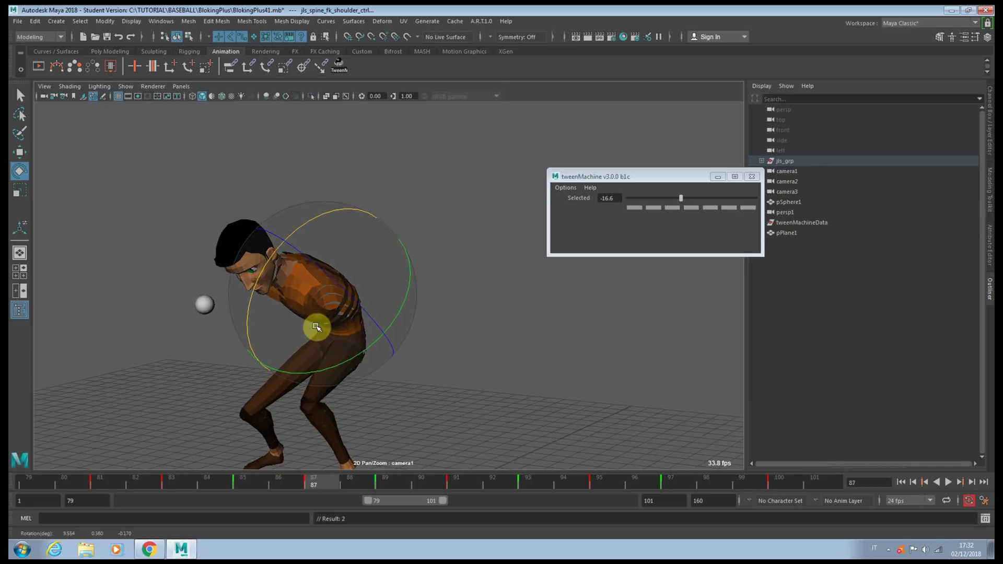
{"action": "key", "text": "."}
{"action": "left_click_drag", "start_coordinate": [258, 308], "coordinate": [242, 293]}
{"action": "key", "text": "."}
{"action": "mouse_move", "coordinate": [312, 481]}
{"action": "left_mouse_down"}
{"action": "mouse_move", "coordinate": [280, 474]}
{"action": "mouse_move", "coordinate": [307, 472]}
{"action": "left_mouse_up"}
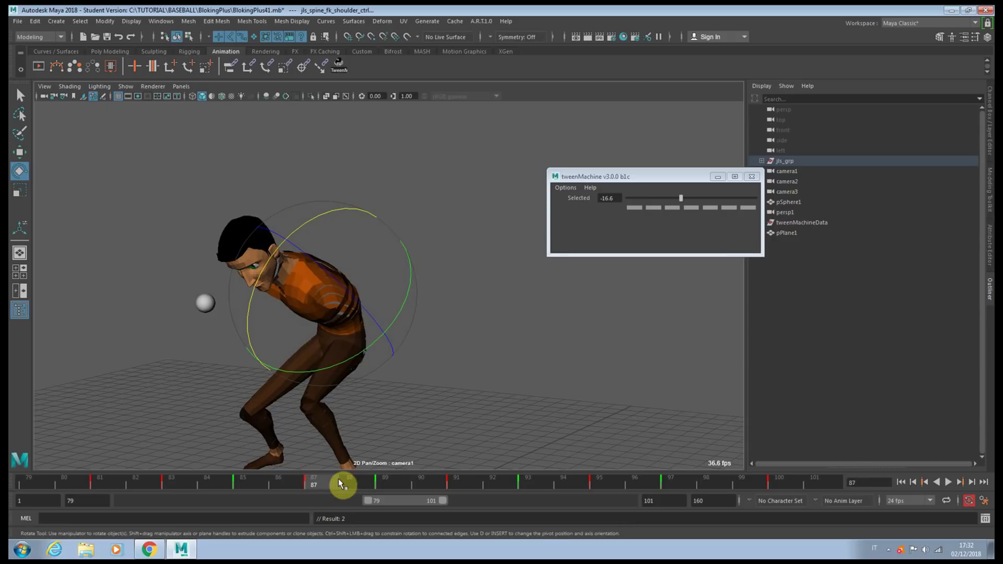
{"action": "left_click_drag", "start_coordinate": [340, 484], "coordinate": [384, 473]}
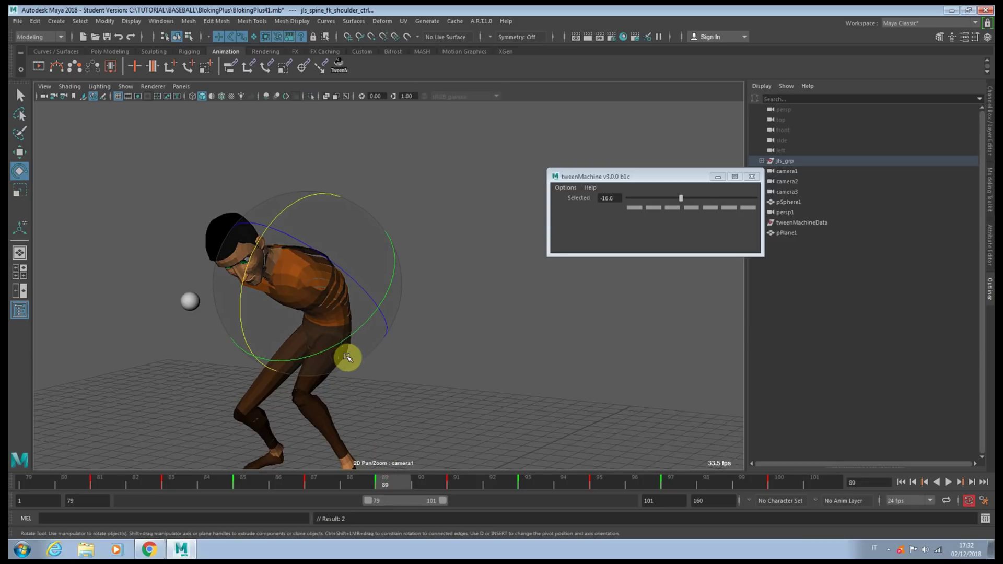
{"action": "left_click_drag", "start_coordinate": [241, 286], "coordinate": [288, 268]}
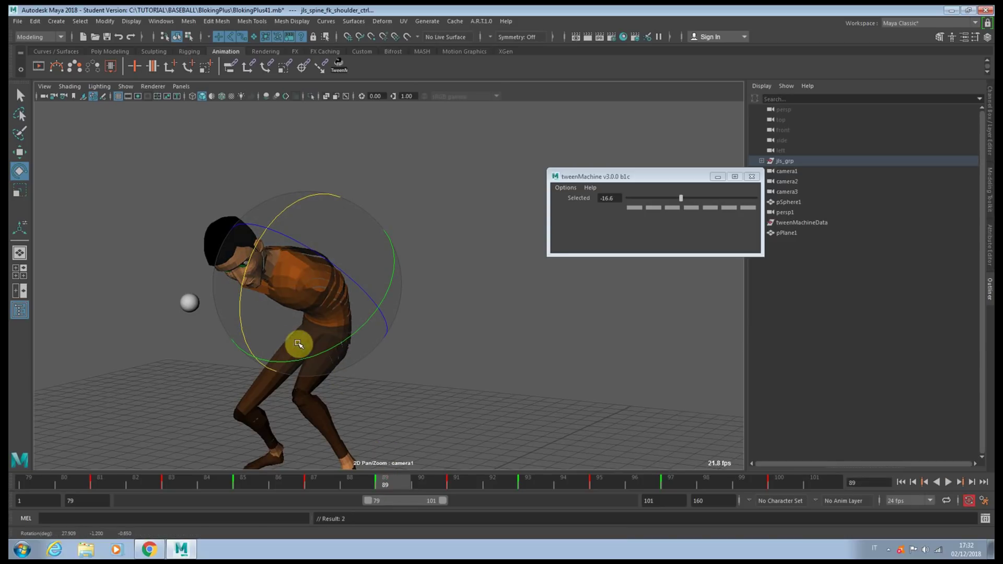
- Return to the pose on frame 85 and rotate the FK shoulder control to refine the torso twist
{"action": "key", "text": "period"}
{"action": "key", "text": "comma"}
{"action": "key", "text": "comma"}
{"action": "key", "text": "comma"}
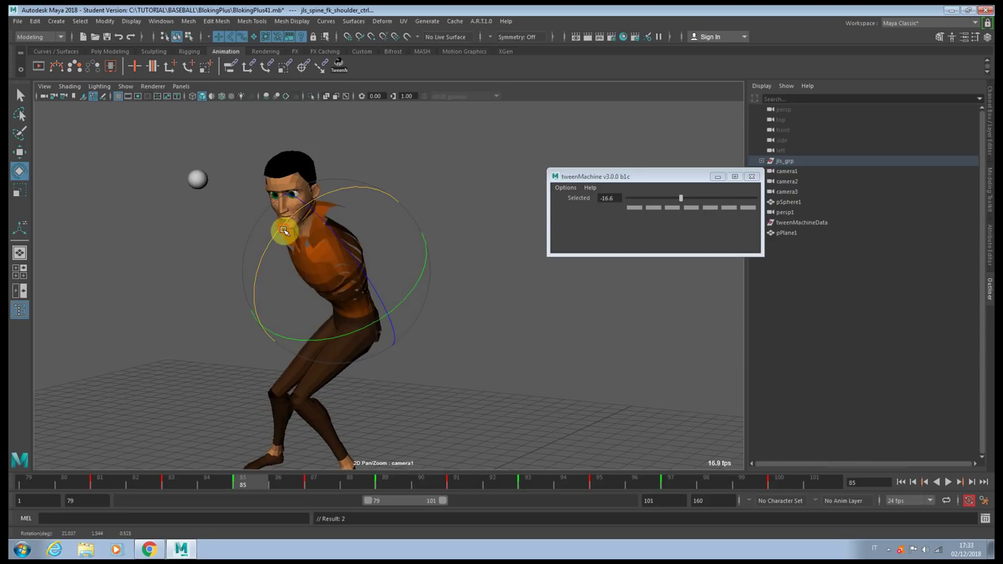
{"action": "left_click_drag", "start_coordinate": [284, 230], "coordinate": [397, 270]}
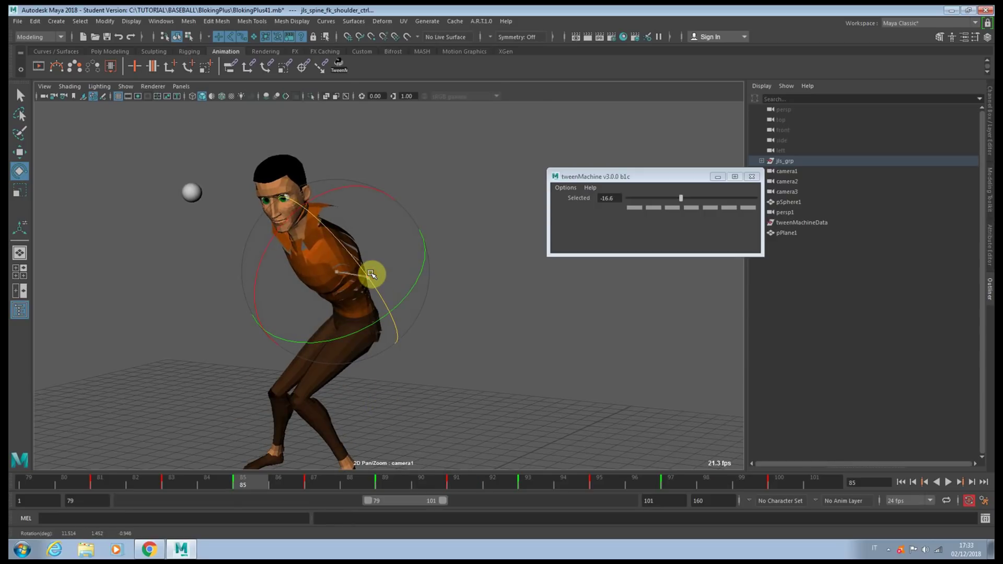
- Compare the keyed poses between frames 85 and 93 and tilt the FK shoulder control sideways on frame 89
{"action": "key", "text": "period"}
{"action": "key", "text": "comma"}
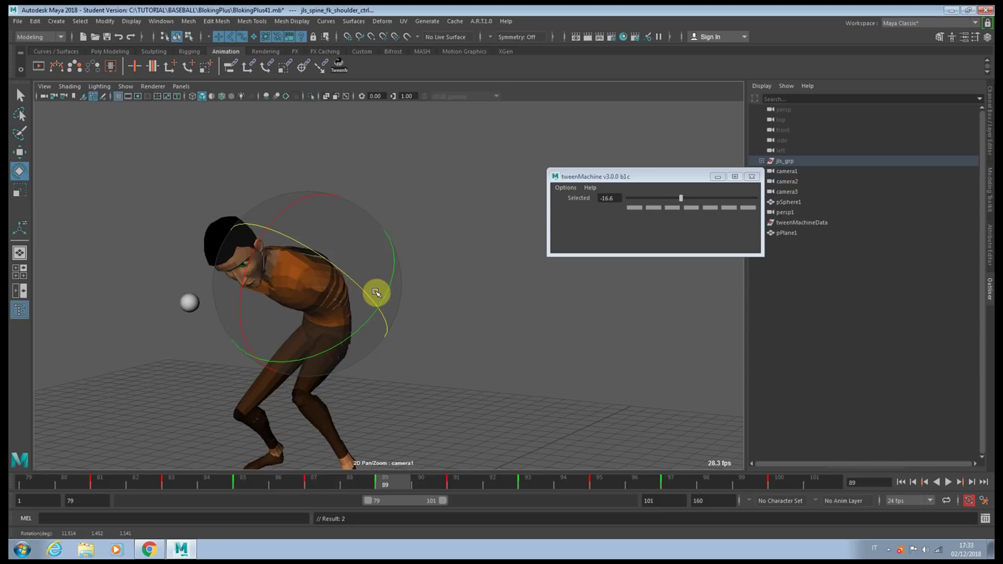
{"action": "key", "text": "comma"}
{"action": "key", "text": "period"}
{"action": "key", "text": "period"}
{"action": "key", "text": "period"}
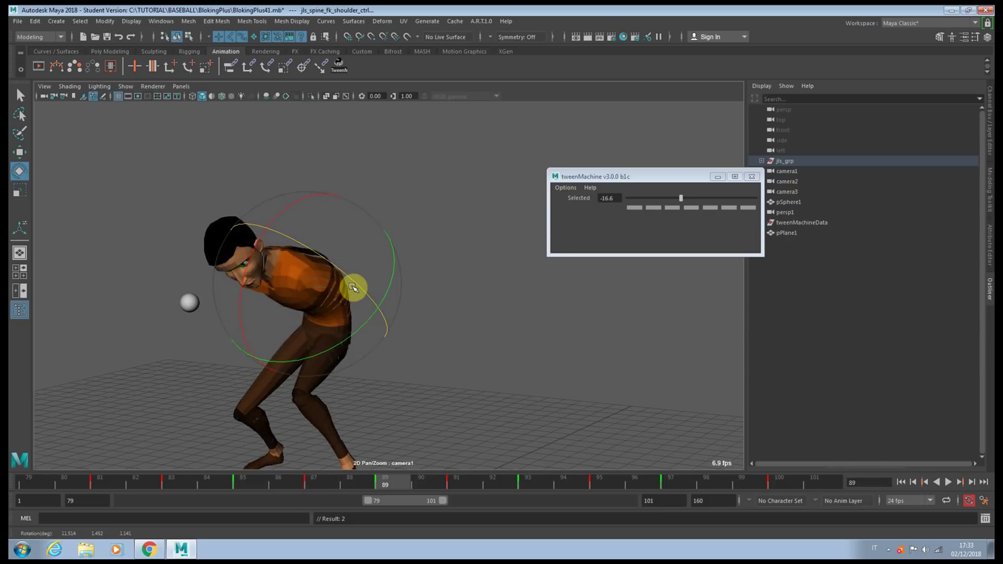
{"action": "key", "text": "comma"}
{"action": "key", "text": "comma"}
{"action": "key", "text": "comma"}
{"action": "key", "text": "period"}
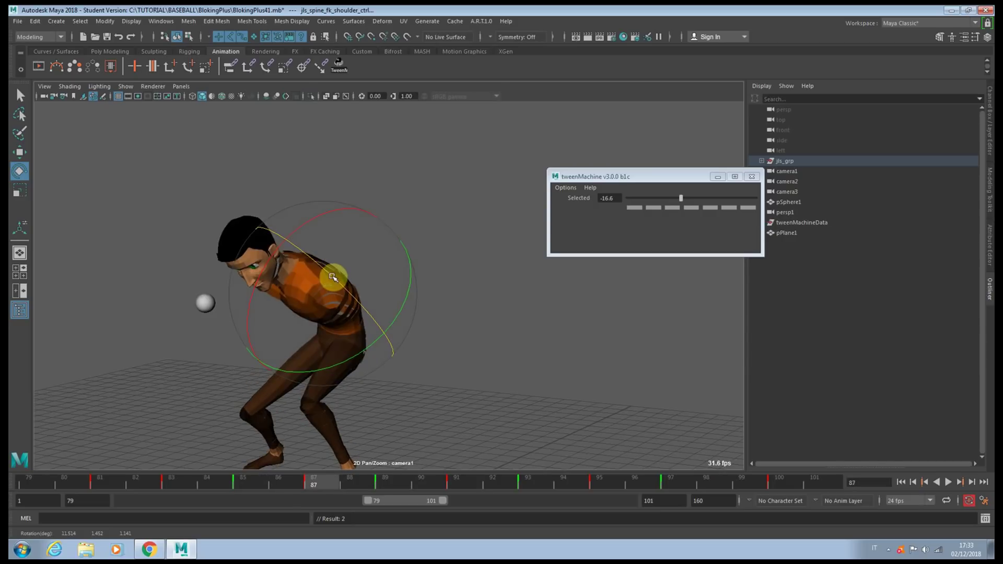
{"action": "key", "text": "period"}
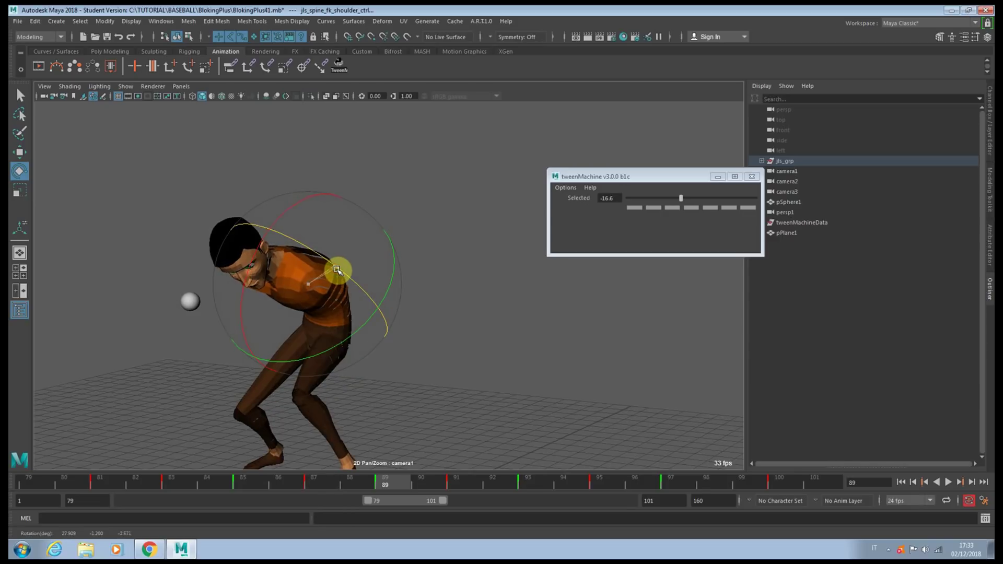
{"action": "key", "text": "period"}
{"action": "key", "text": "period"}
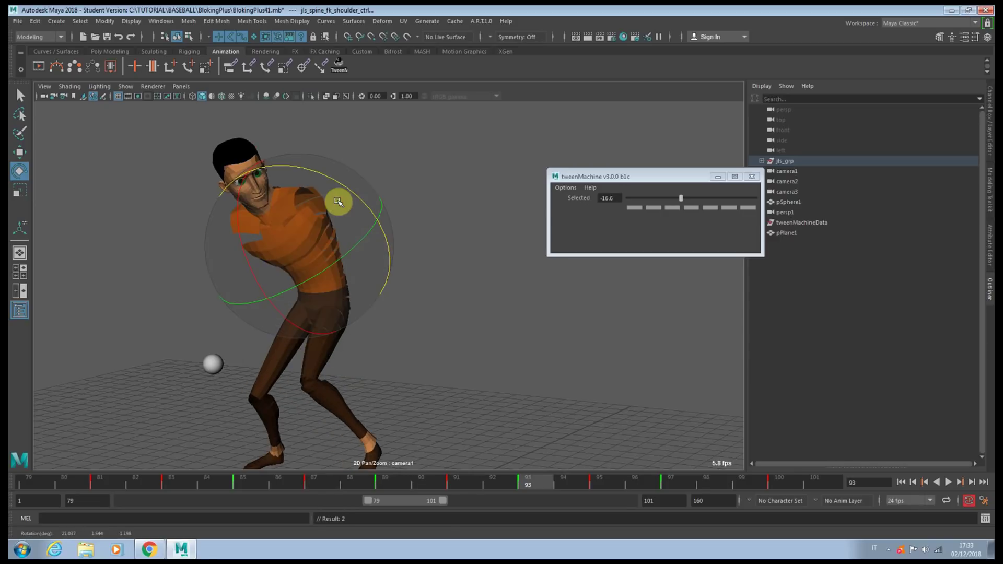
{"action": "key", "text": "period"}
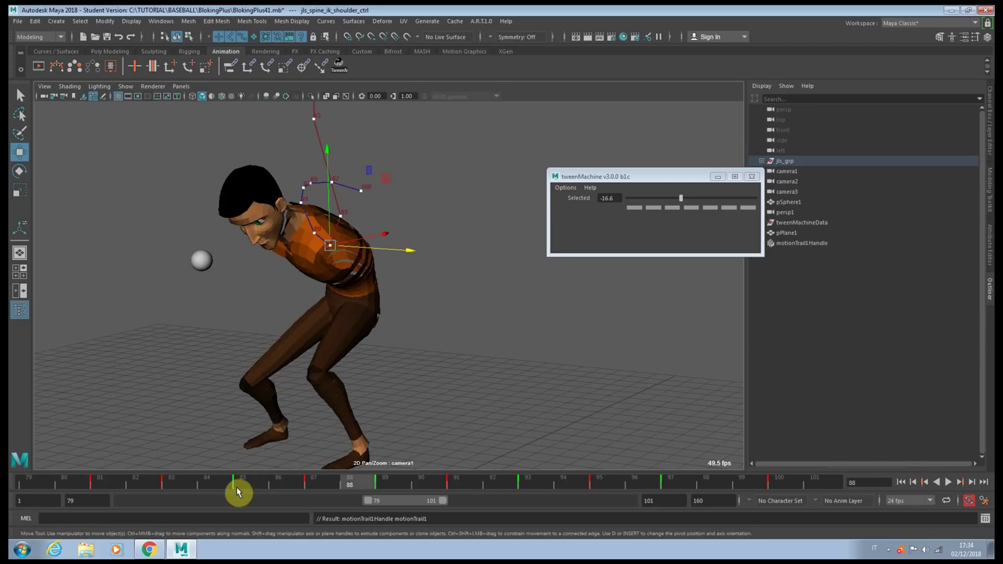
- Check the IK shoulder control's motion trail around frames 85 to 89 and nudge the control on frames 87 and 89
{"action": "left_click", "coordinate": [216, 487]}
{"action": "left_click_drag", "start_coordinate": [215, 487], "coordinate": [349, 478]}
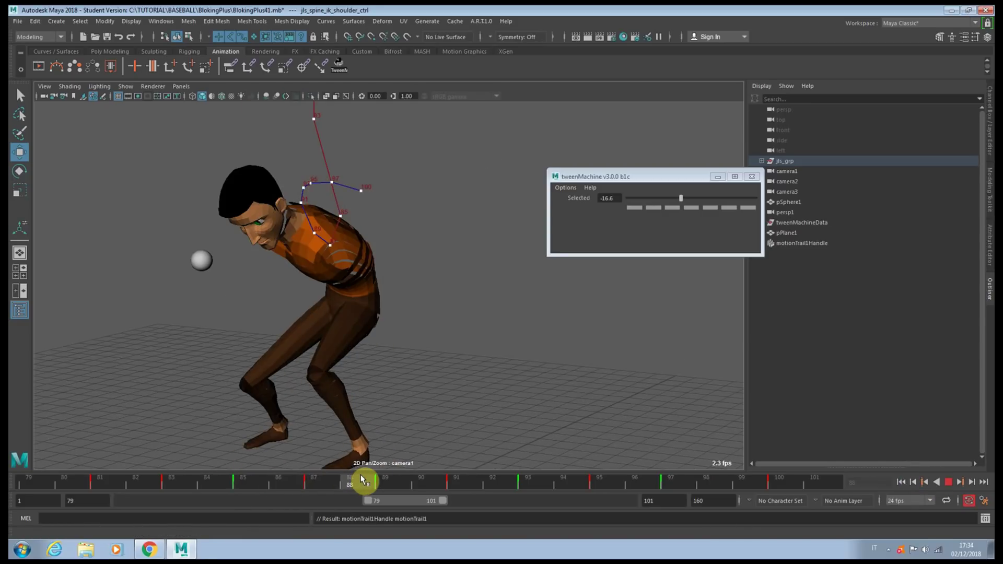
{"action": "key", "text": "alt+comma"}
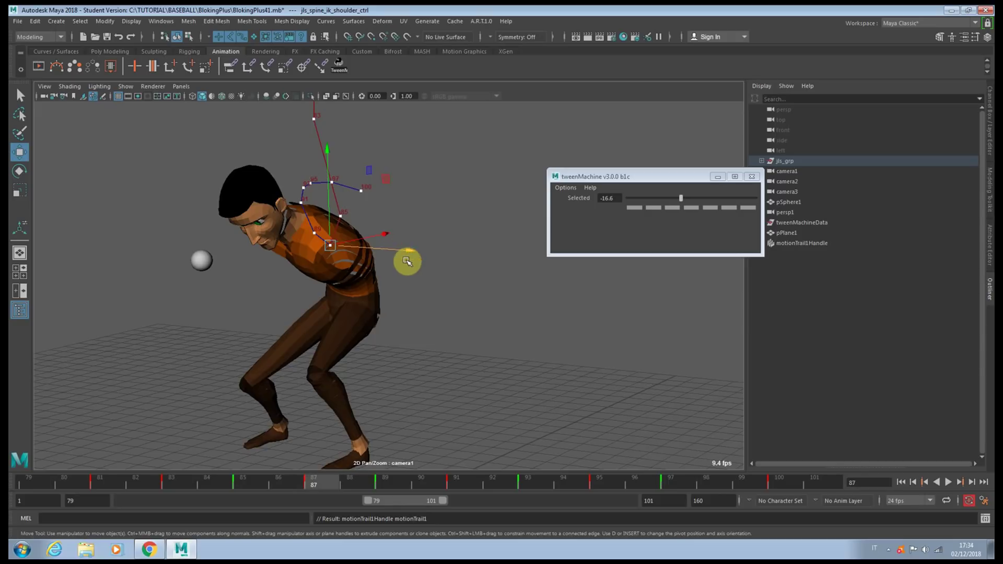
{"action": "key", "text": "alt+comma"}
{"action": "key", "text": "alt+comma"}
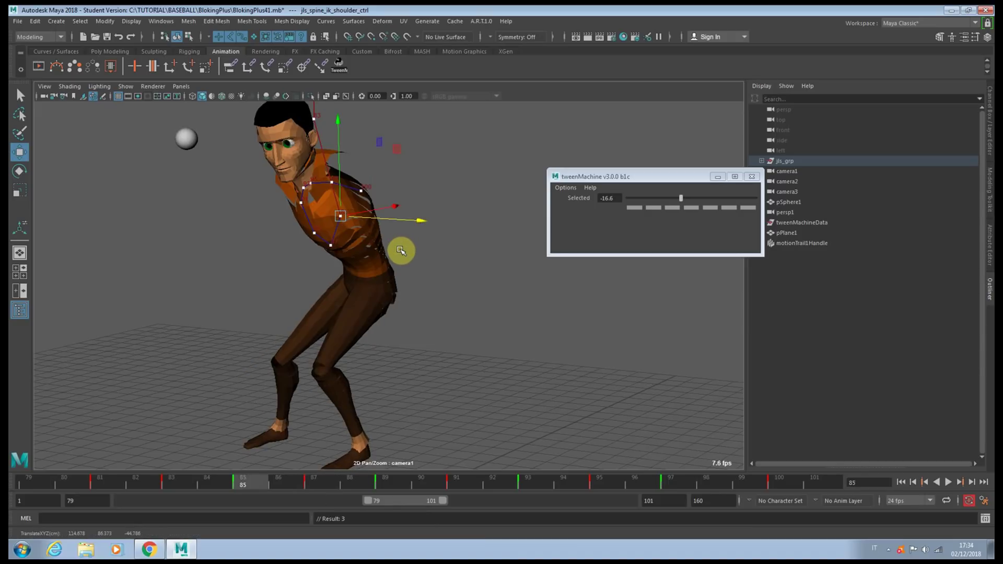
{"action": "key", "text": "alt+period"}
{"action": "key", "text": "alt+period"}
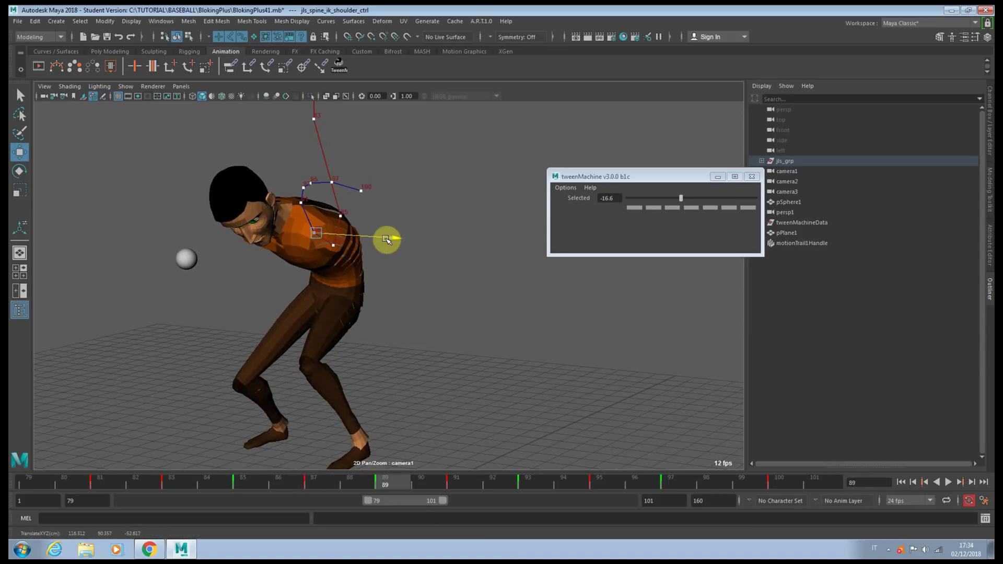
{"action": "left_click_drag", "start_coordinate": [386, 239], "coordinate": [388, 240]}
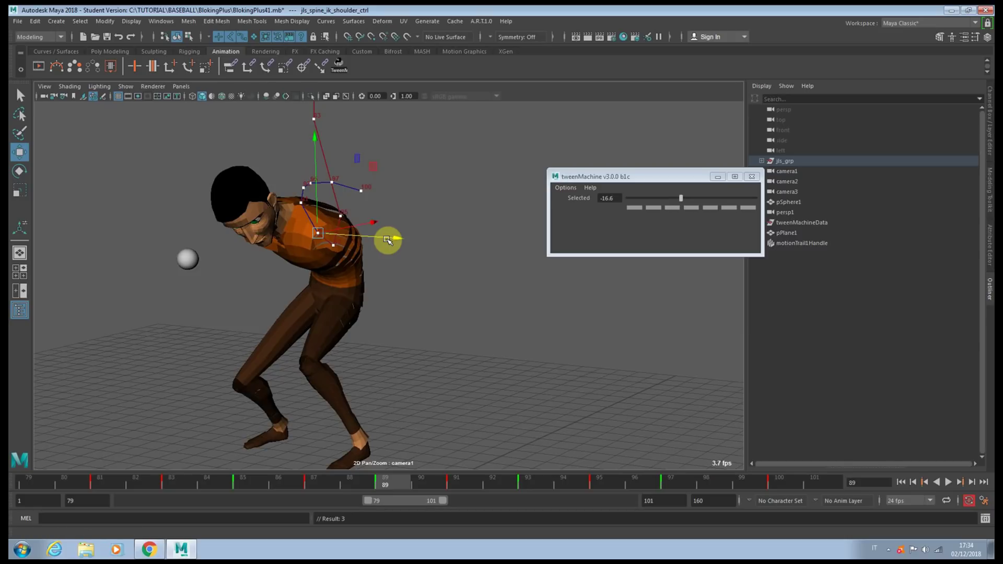
- Shift the IK shoulder control slightly on frames 91 and 93 to smooth its motion trail
{"action": "key", "text": "period"}
{"action": "left_click_drag", "start_coordinate": [365, 205], "coordinate": [367, 206]}
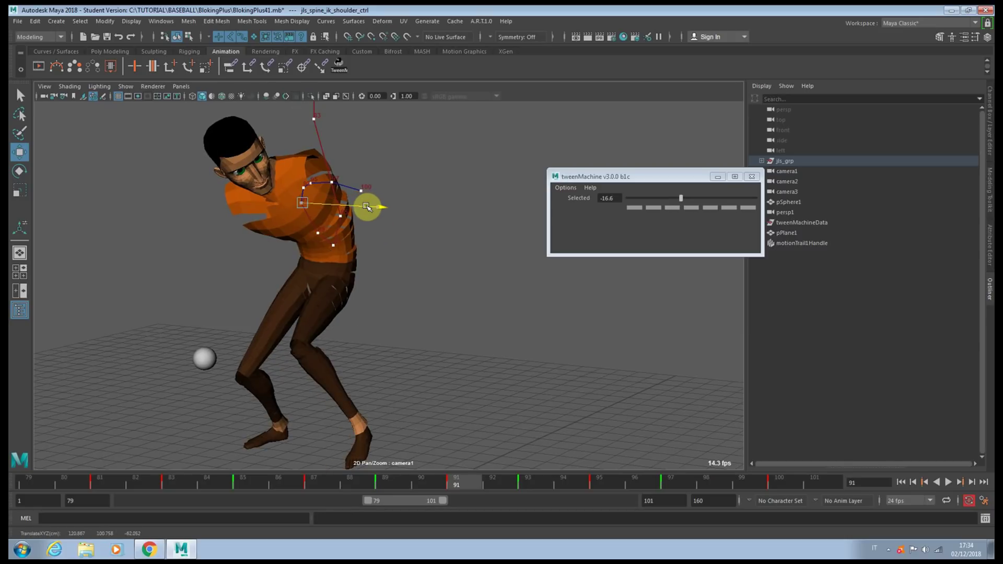
{"action": "key", "text": "comma"}
{"action": "key", "text": "period"}
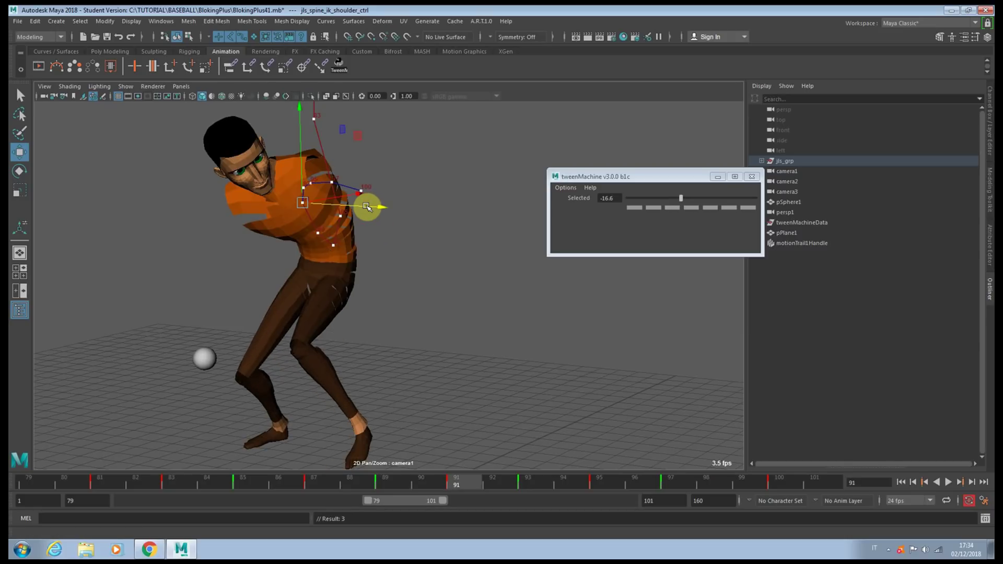
{"action": "key", "text": "period"}
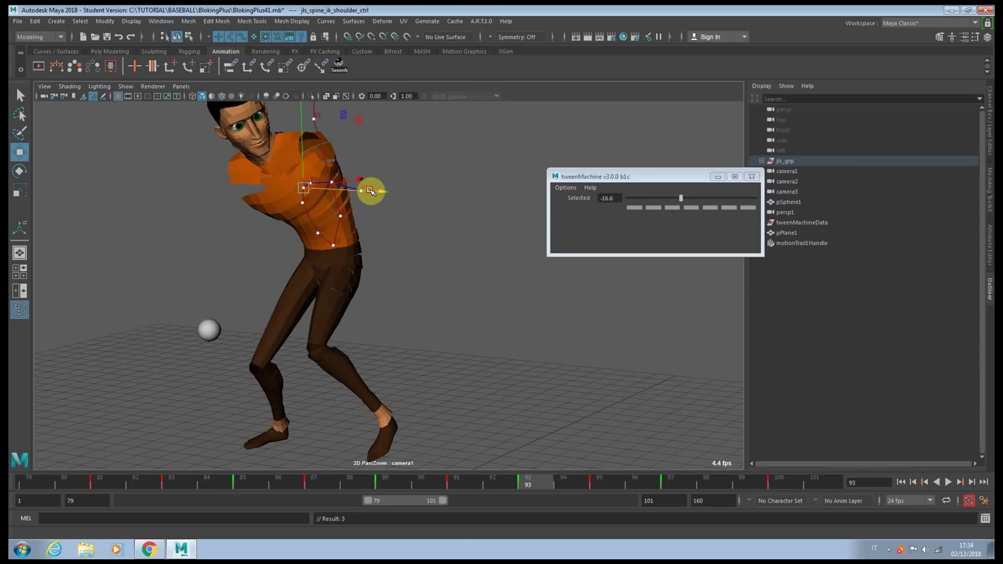
{"action": "left_click_drag", "start_coordinate": [370, 191], "coordinate": [365, 189]}
- Raise the IK shoulder control on frames 95 and 97 and shift it towards the ball's side to round the trail
{"action": "key", "text": "period"}
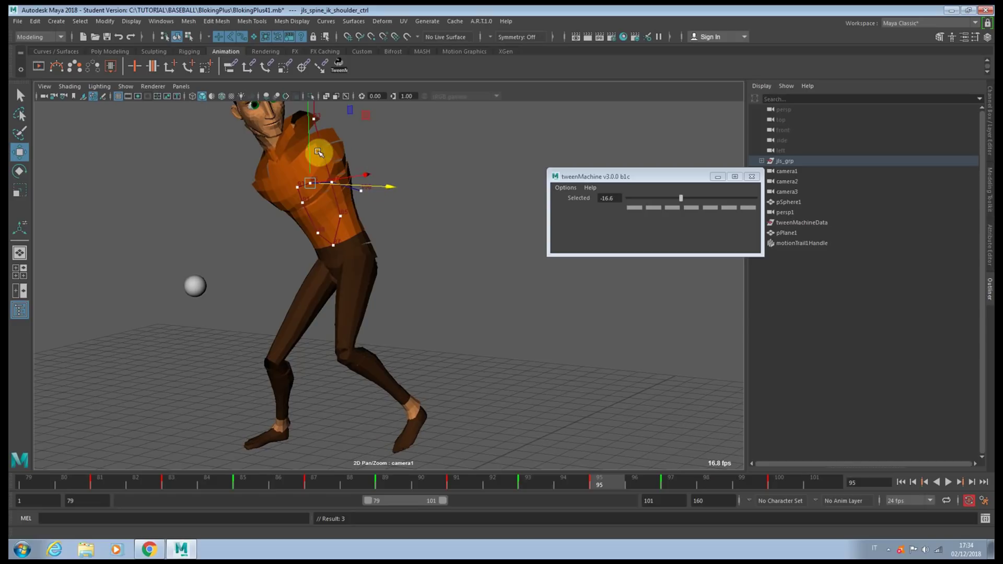
{"action": "left_click_drag", "start_coordinate": [310, 148], "coordinate": [310, 146]}
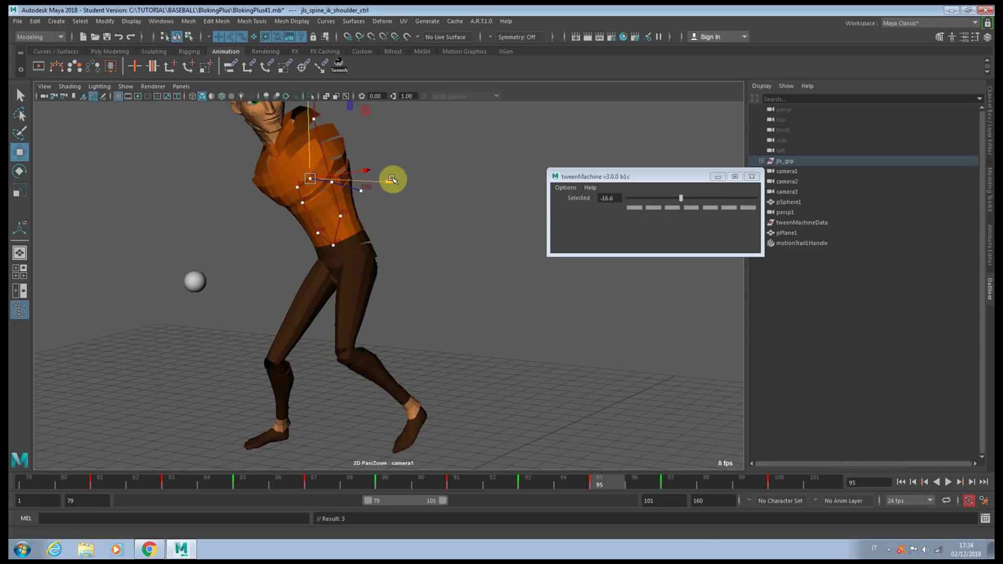
{"action": "left_click_drag", "start_coordinate": [392, 179], "coordinate": [387, 180]}
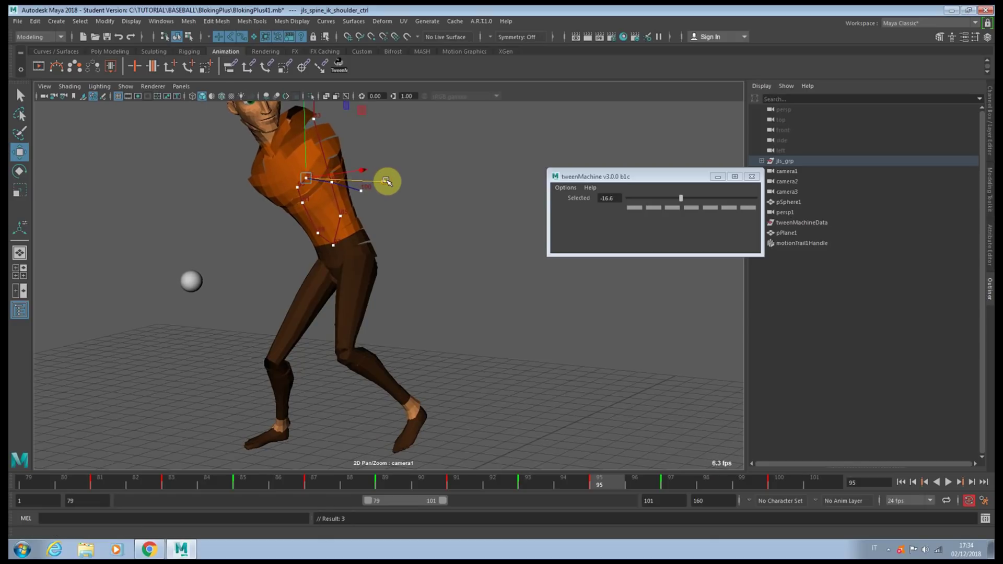
{"action": "key", "text": "period"}
{"action": "left_click_drag", "start_coordinate": [332, 159], "coordinate": [332, 156]}
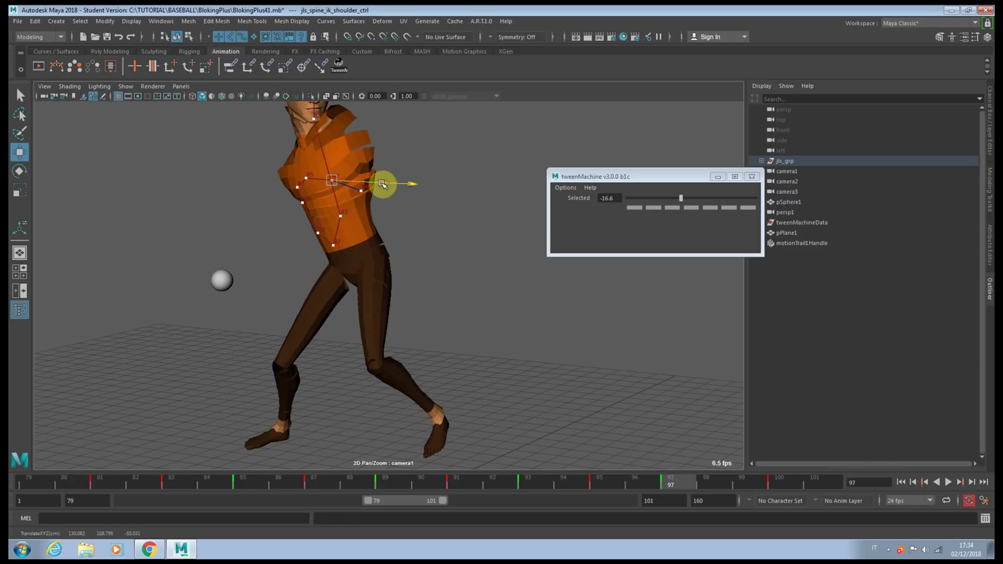
{"action": "left_click_drag", "start_coordinate": [385, 184], "coordinate": [380, 184]}
{"action": "middle_click_drag", "start_coordinate": [392, 108], "coordinate": [381, 110]}
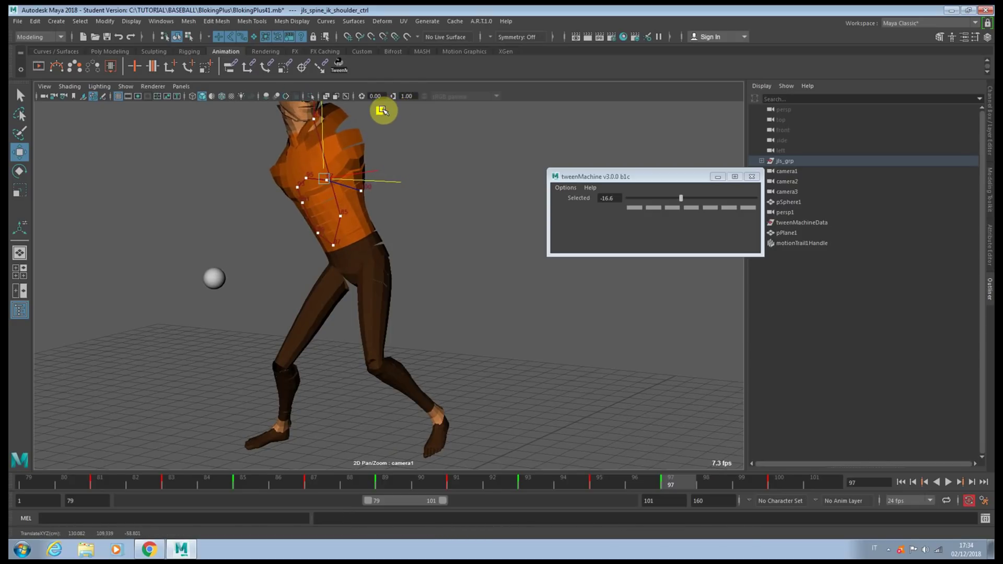
- Shift the IK shoulder control slightly towards the ball's side on frame 100 and set a key
{"action": "key", "text": "period"}
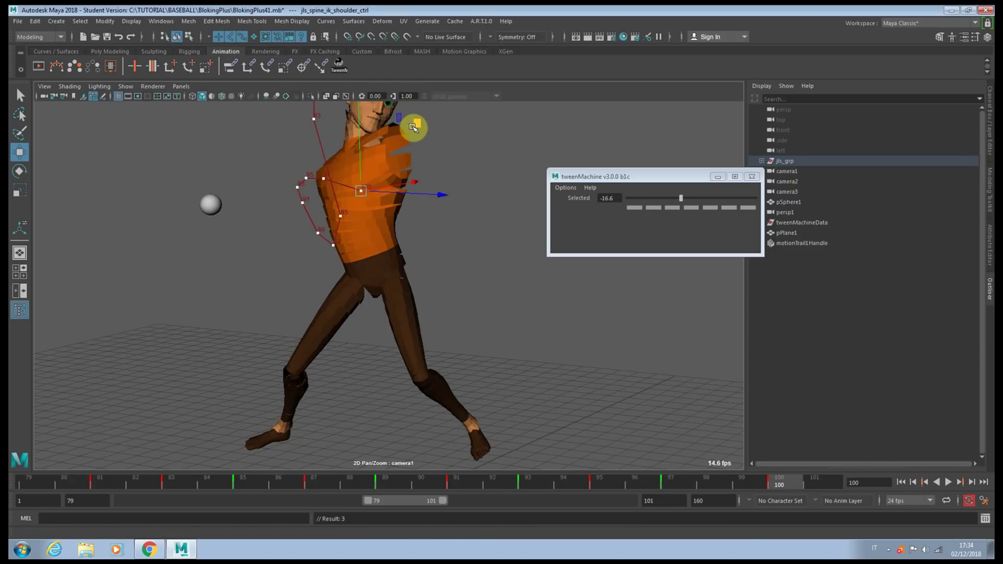
{"action": "middle_click_drag", "start_coordinate": [420, 132], "coordinate": [412, 128]}
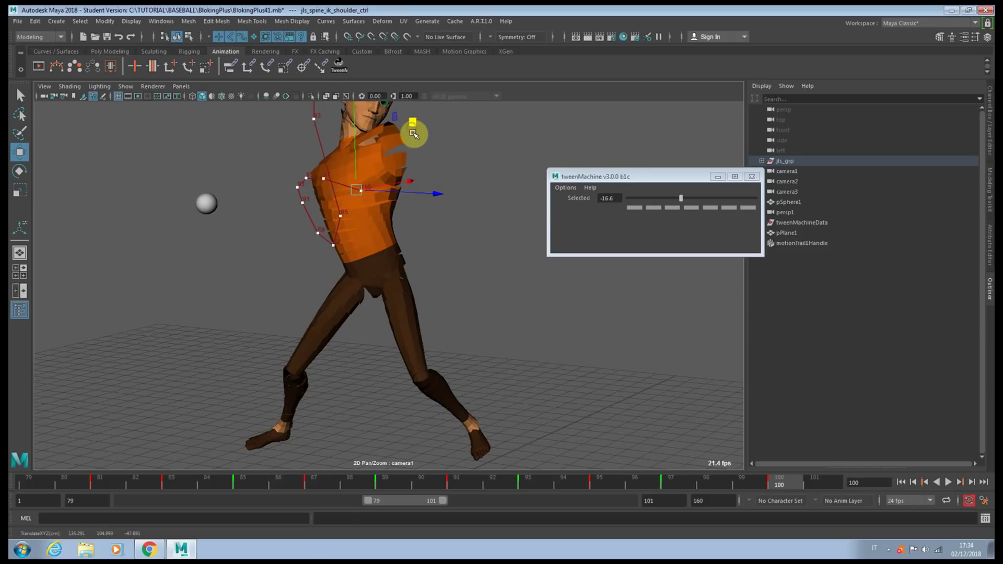
{"action": "key", "text": "s"}
- Step back through the earlier keyed poses and nudge the IK shoulder control again to refine the trail
{"action": "key", "text": "comma"}
{"action": "key", "text": "comma"}
{"action": "key", "text": "comma"}
{"action": "key", "text": "comma"}
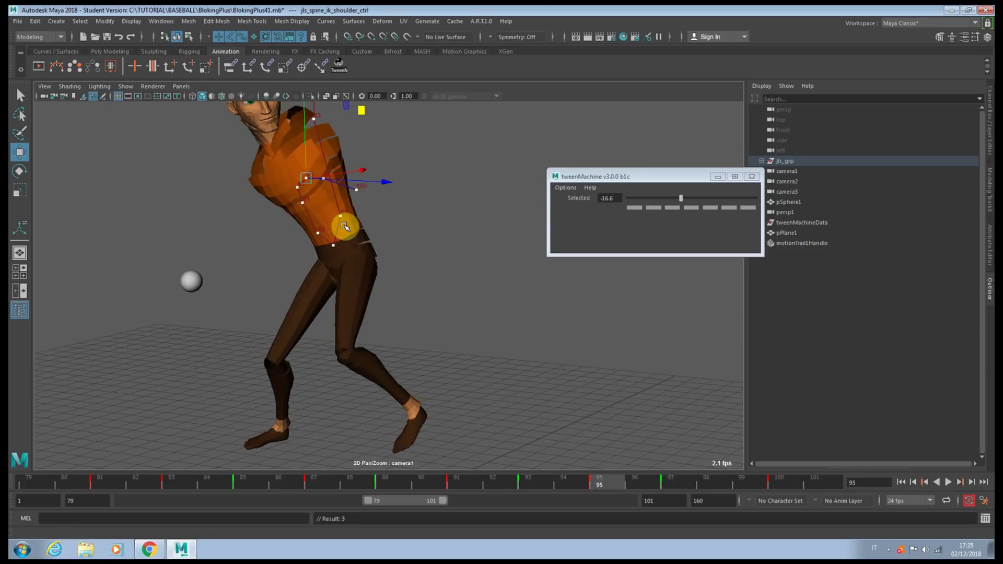
{"action": "left_click_drag", "start_coordinate": [364, 209], "coordinate": [362, 207]}
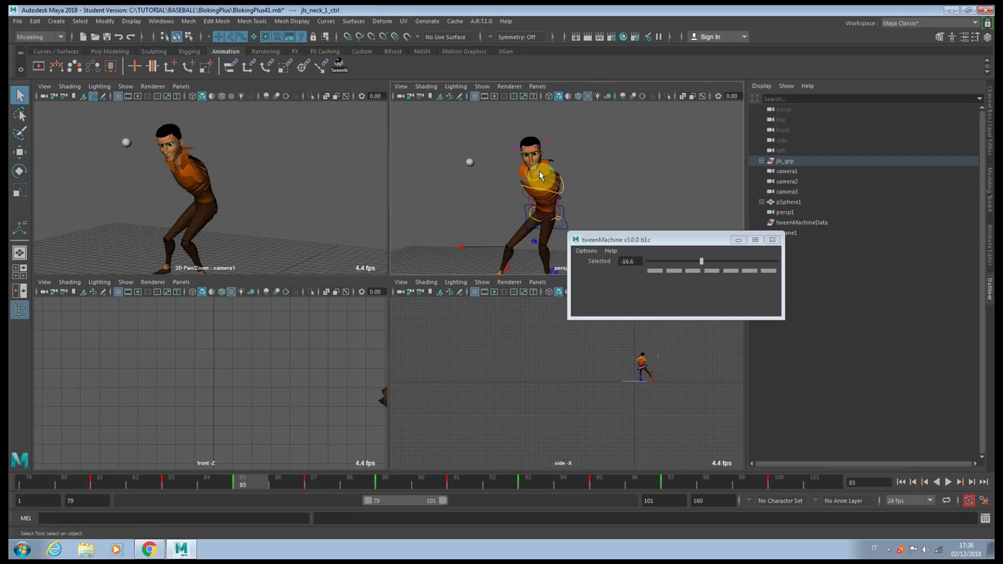
- Rotate the head control on frame 85 to about -14, 11 and 2.5 degrees and set a key
{"action": "left_click", "coordinate": [545, 149]}
{"action": "key", "text": "space"}
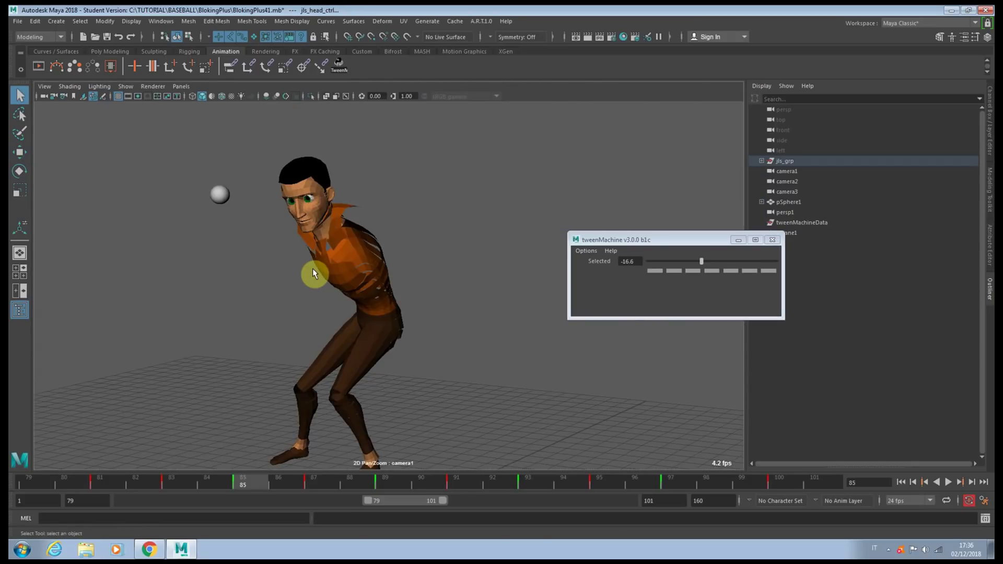
{"action": "key", "text": "e"}
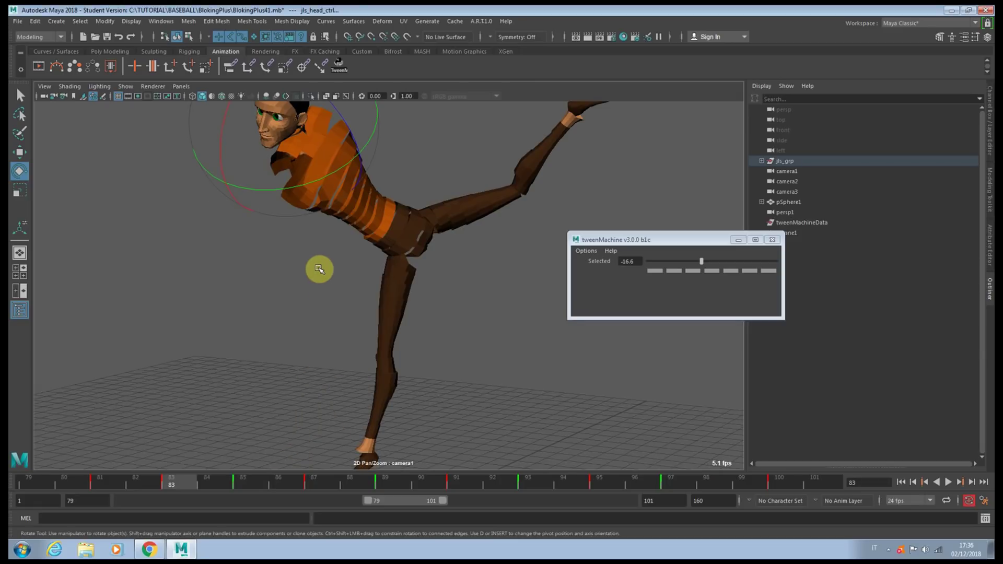
{"action": "key", "text": "."}
{"action": "left_click_drag", "start_coordinate": [276, 224], "coordinate": [267, 222]}
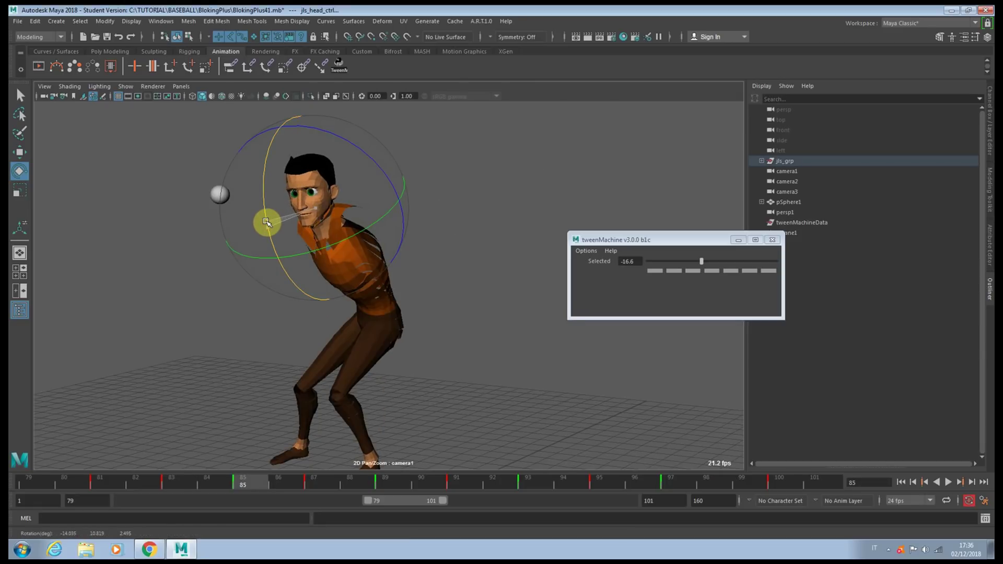
{"action": "key", "text": "s"}
- Rotate the head control slightly on frames 87 and 89, keying each pose and comparing it with frame 91
{"action": "key", "text": "period"}
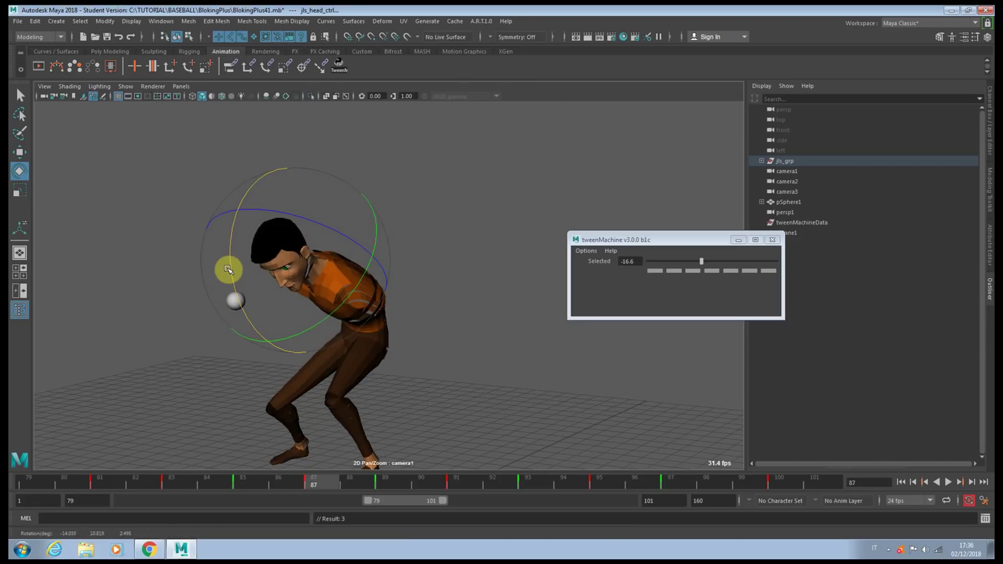
{"action": "left_click_drag", "start_coordinate": [228, 269], "coordinate": [229, 263]}
{"action": "key", "text": "s"}
{"action": "key", "text": "period"}
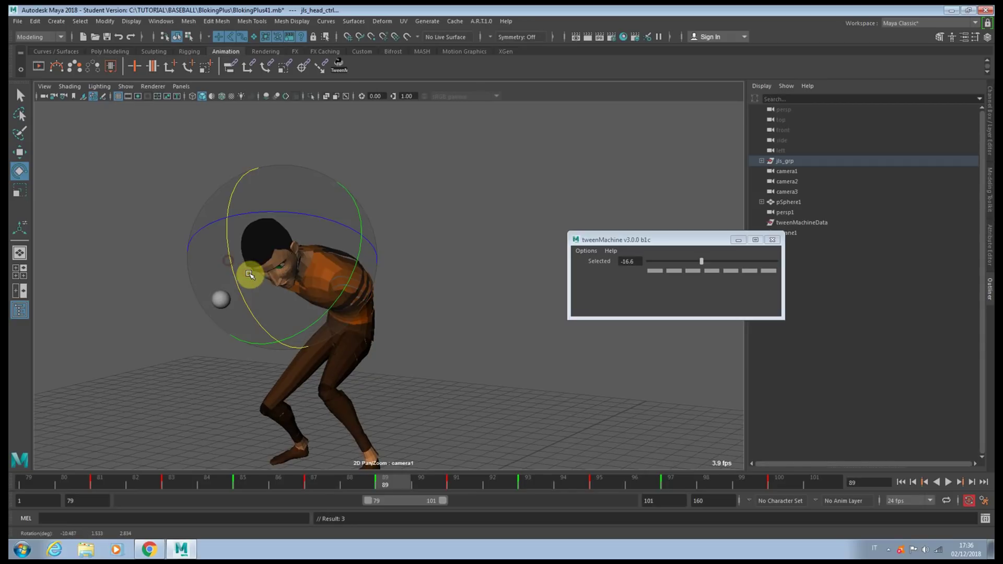
{"action": "key", "text": "period"}
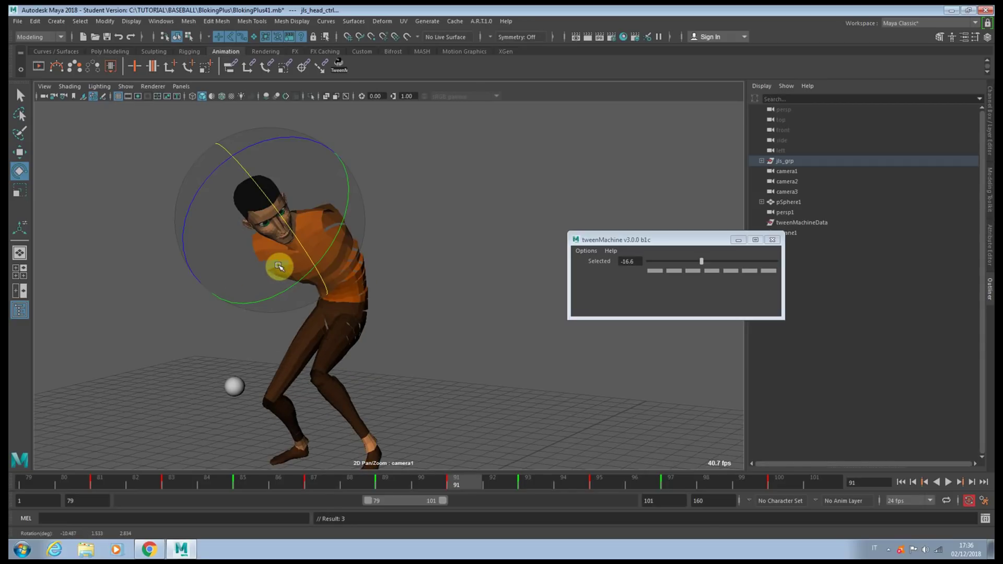
{"action": "key", "text": "comma"}
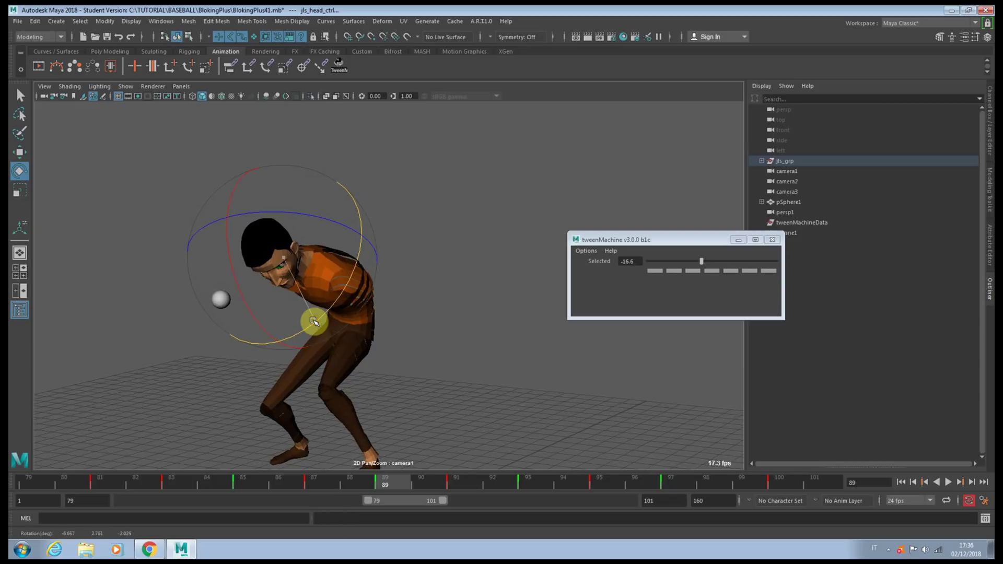
- Refine the head control's rotation on frames 91, 93 and 95 so the head turn flows through the rise
{"action": "key", "text": "period"}
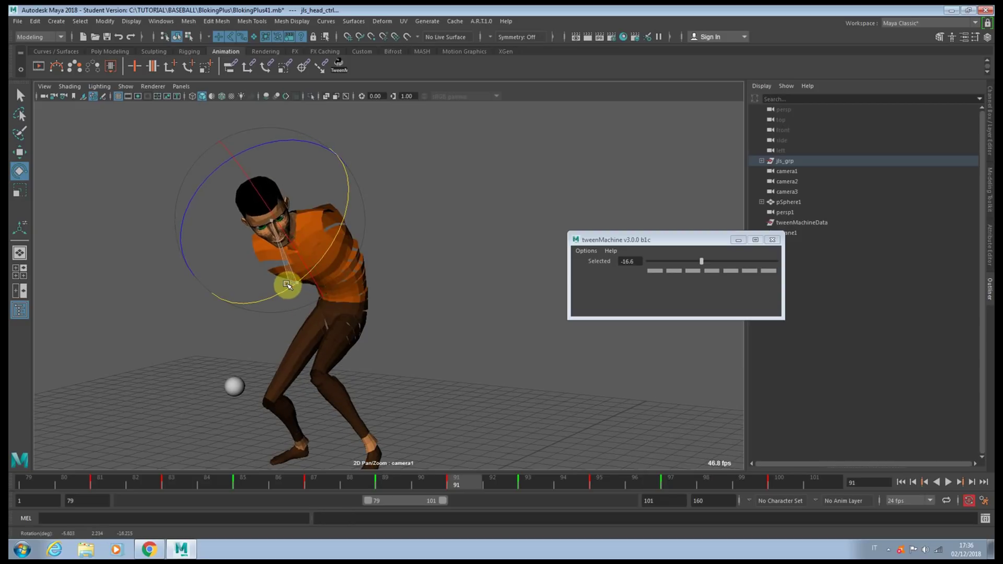
{"action": "left_click_drag", "start_coordinate": [286, 285], "coordinate": [279, 257]}
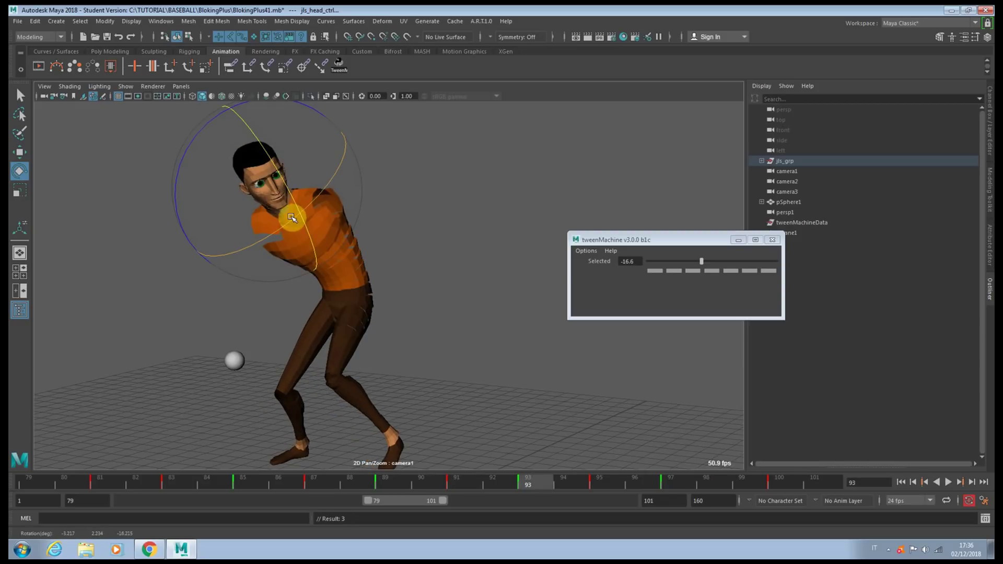
{"action": "left_click_drag", "start_coordinate": [289, 223], "coordinate": [294, 199]}
{"action": "key", "text": "period"}
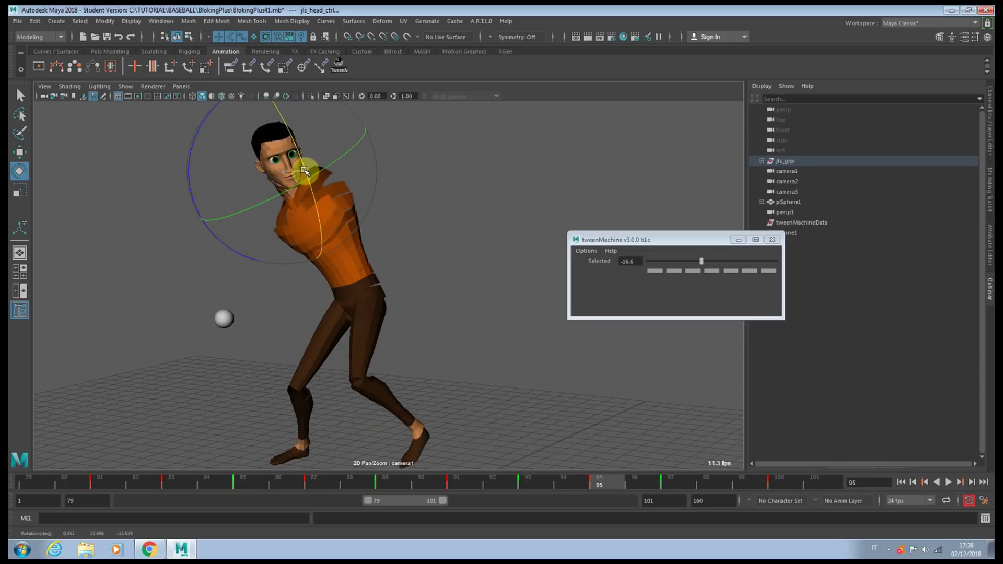
{"action": "key", "text": "period"}
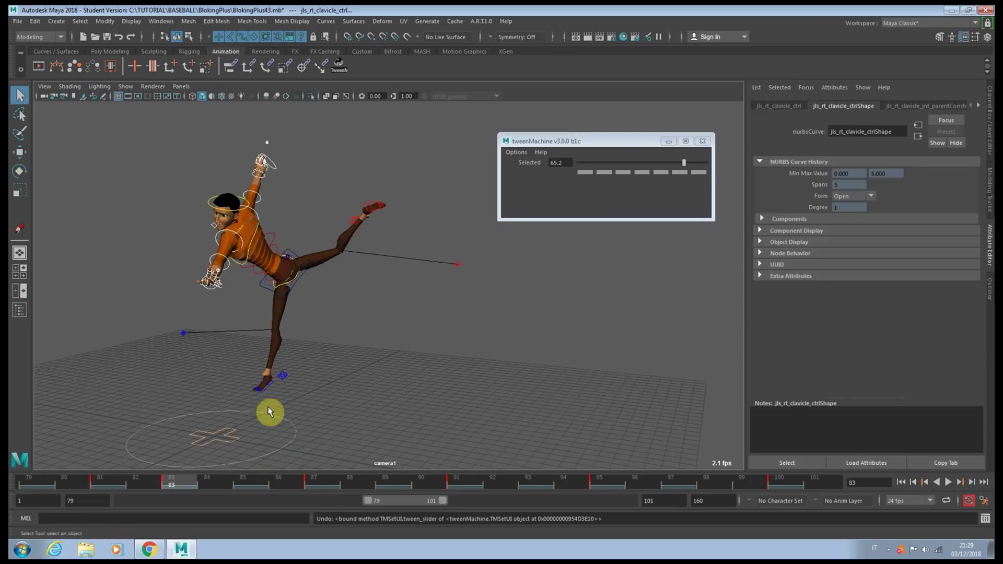
- Create arm breakdowns with tweenMachine, using a tween value of 66.0 on frame 85 and about -62.8 on frame 89
{"action": "left_click_drag", "start_coordinate": [193, 487], "coordinate": [250, 485]}
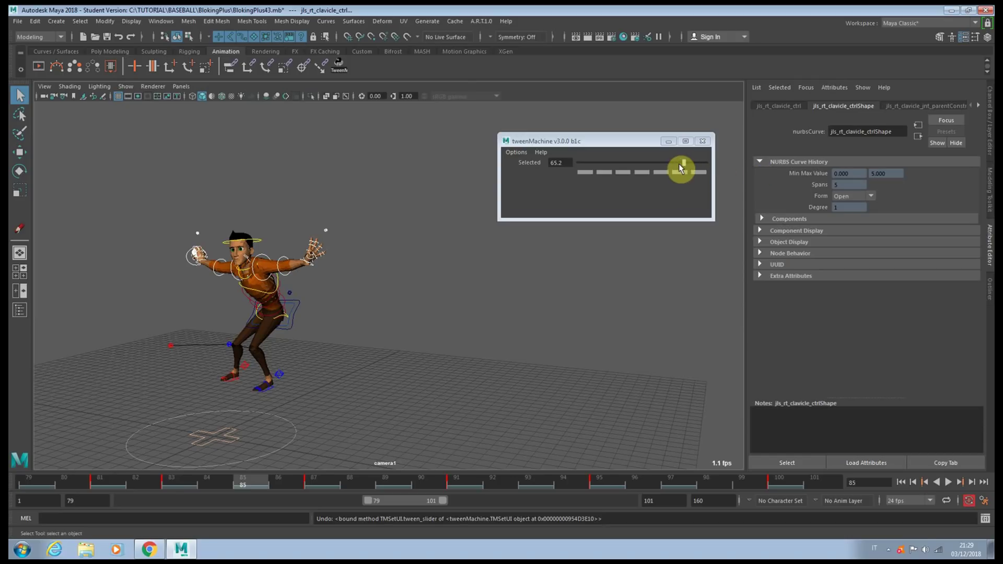
{"action": "left_click_drag", "start_coordinate": [685, 166], "coordinate": [684, 166]}
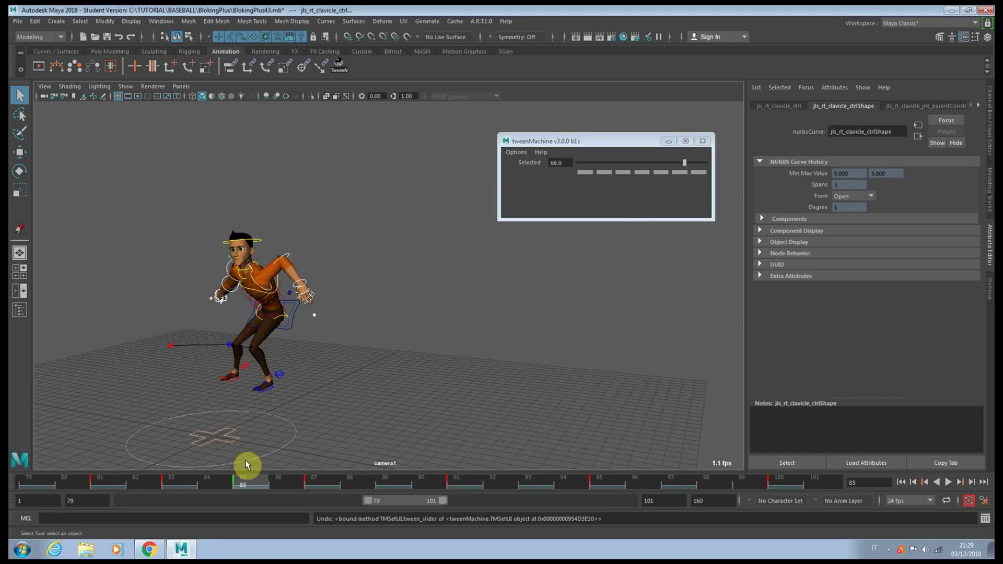
{"action": "left_click_drag", "start_coordinate": [280, 483], "coordinate": [389, 487]}
{"action": "left_click_drag", "start_coordinate": [589, 167], "coordinate": [601, 164]}
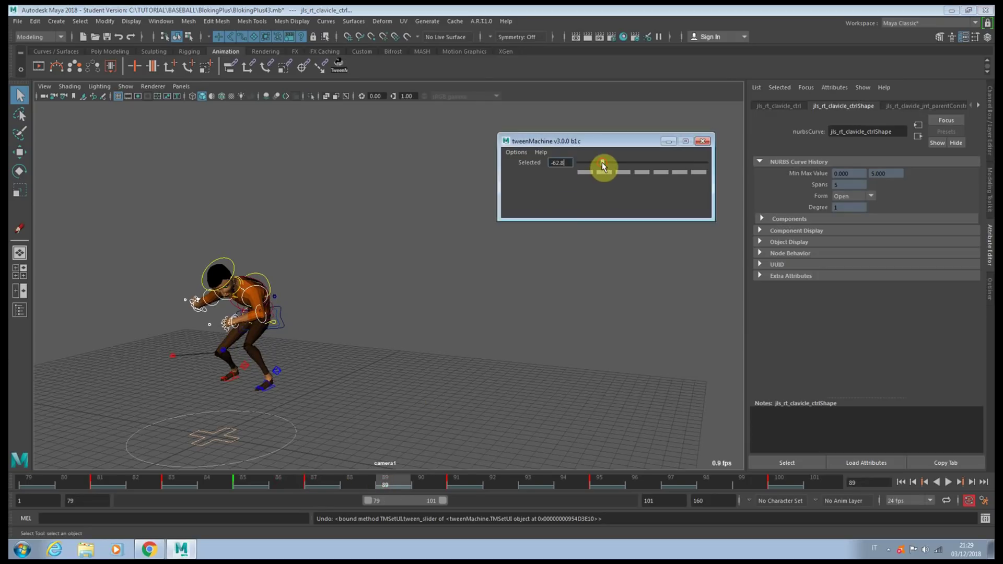
- Create arm breakdowns with a tween value of -14.2 on frame 93 and 6.9 on frame 97, and close tweenMachine
{"action": "left_click_drag", "start_coordinate": [460, 491], "coordinate": [671, 485]}
{"action": "left_click", "coordinate": [633, 163]}
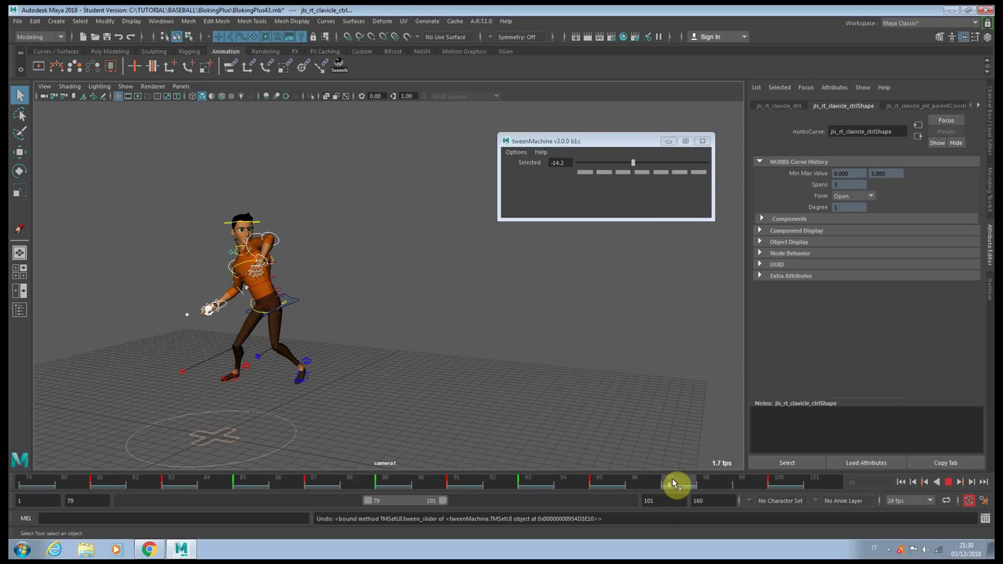
{"action": "left_click", "coordinate": [647, 164]}
{"action": "left_click_drag", "start_coordinate": [663, 143], "coordinate": [671, 141]}
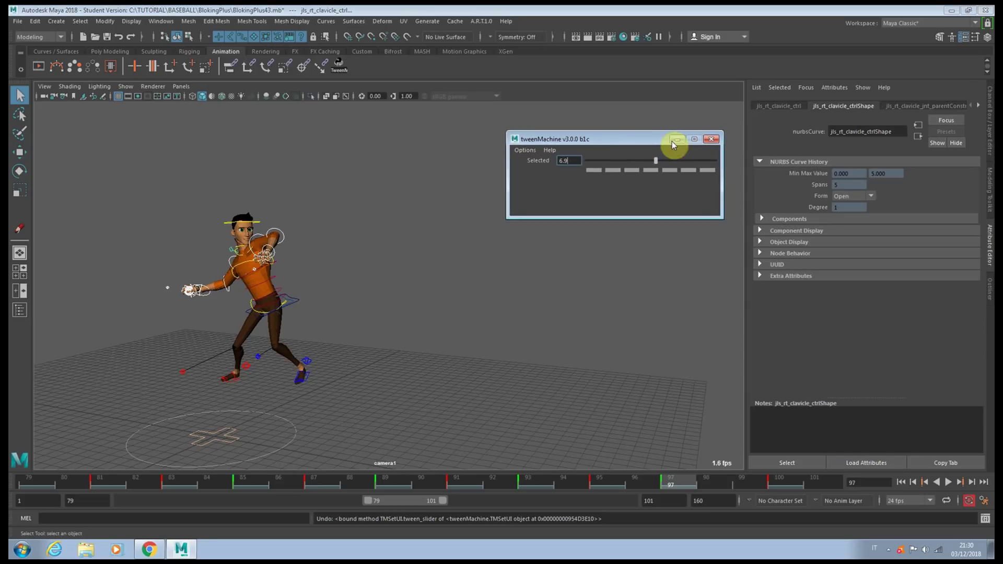
{"action": "left_click", "coordinate": [709, 140]}
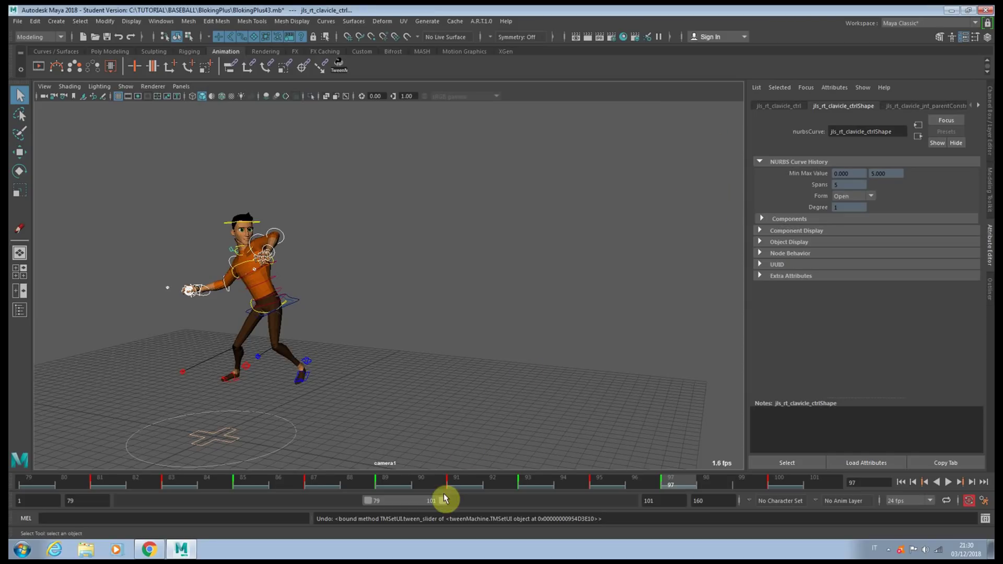
- Hide the character's left and right arms by setting both arm attributes of the proxy limb control to off
{"action": "left_click_drag", "start_coordinate": [134, 476], "coordinate": [278, 477]}
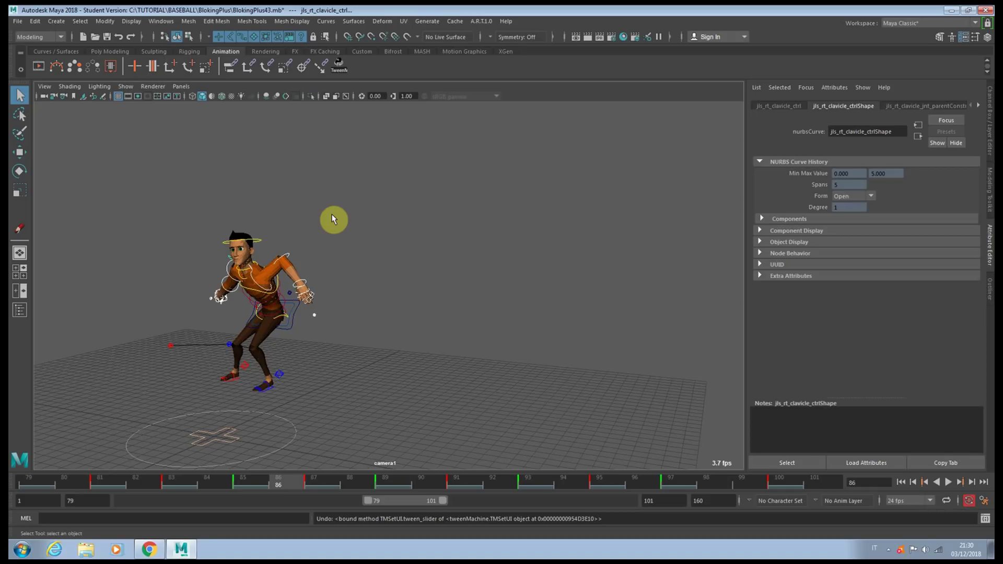
{"action": "left_click", "coordinate": [988, 147]}
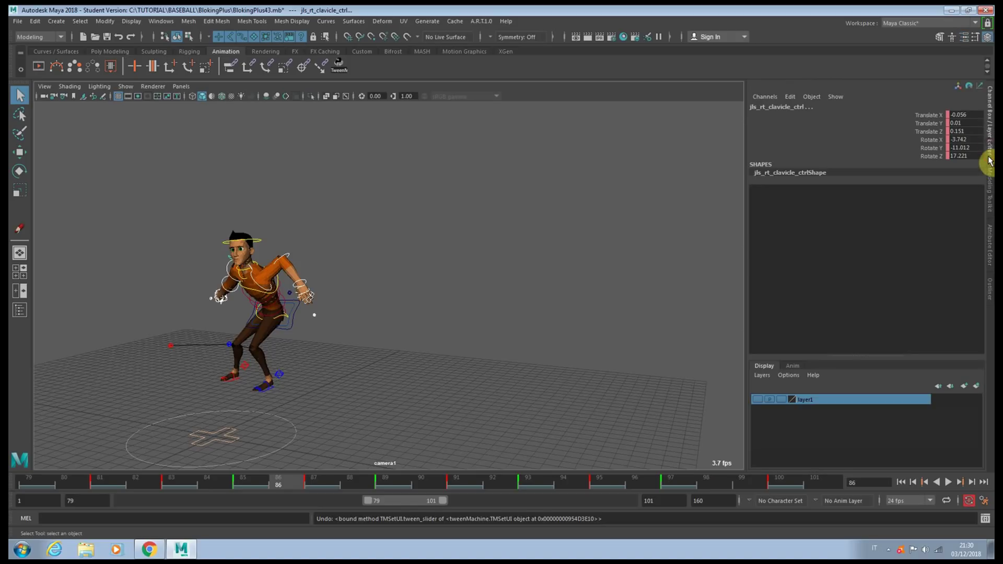
{"action": "left_click_drag", "start_coordinate": [200, 431], "coordinate": [258, 457]}
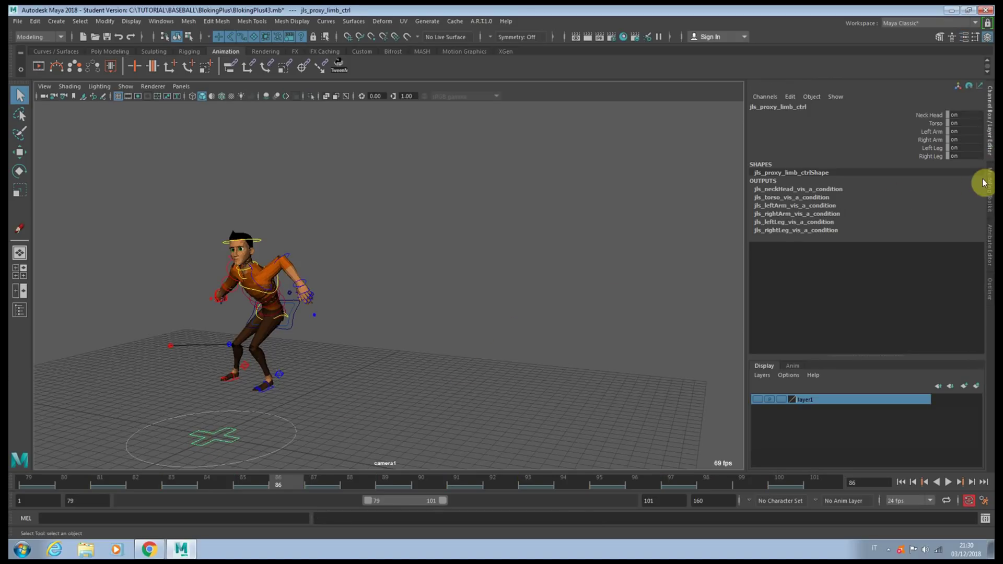
{"action": "left_click", "coordinate": [969, 139]}
{"action": "type", "text": "o"}
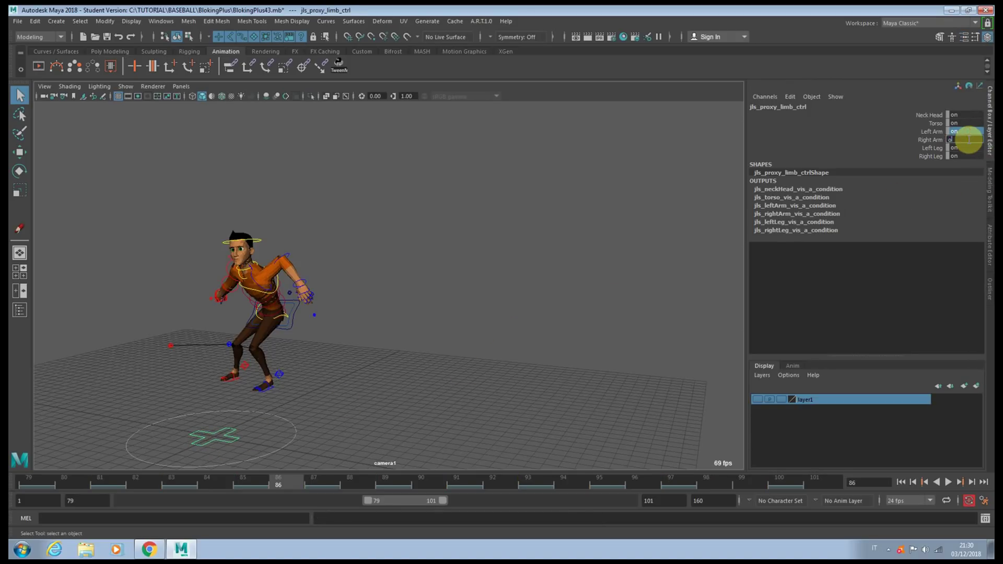
{"action": "type", "text": "ff"}
{"action": "key", "text": "Return"}
{"action": "left_click", "coordinate": [493, 224]}
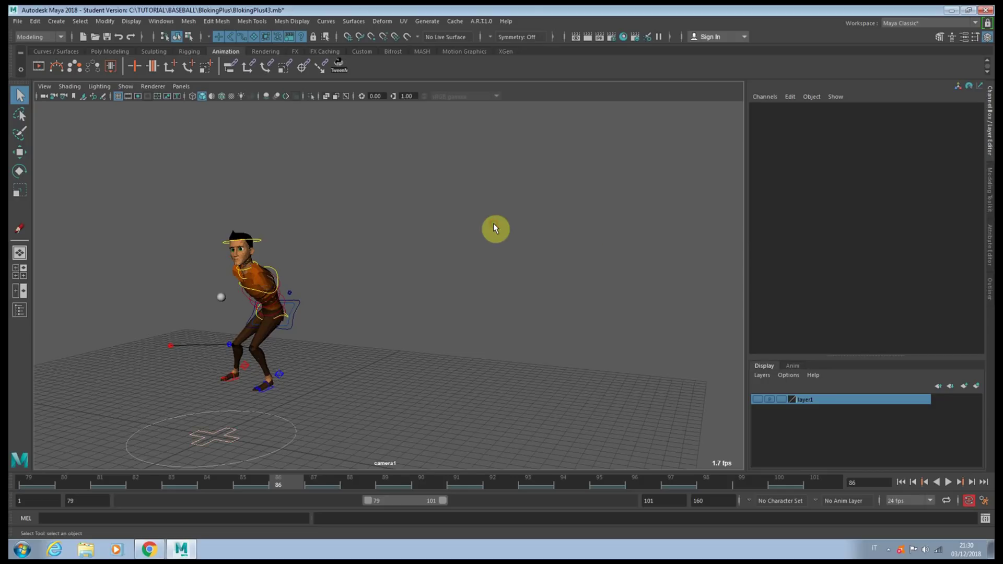
- Examine the red and yellow arm sketches from frame 79 to 101 in the camera view without rig controls
{"action": "key", "text": "space"}
{"action": "key", "text": "space"}
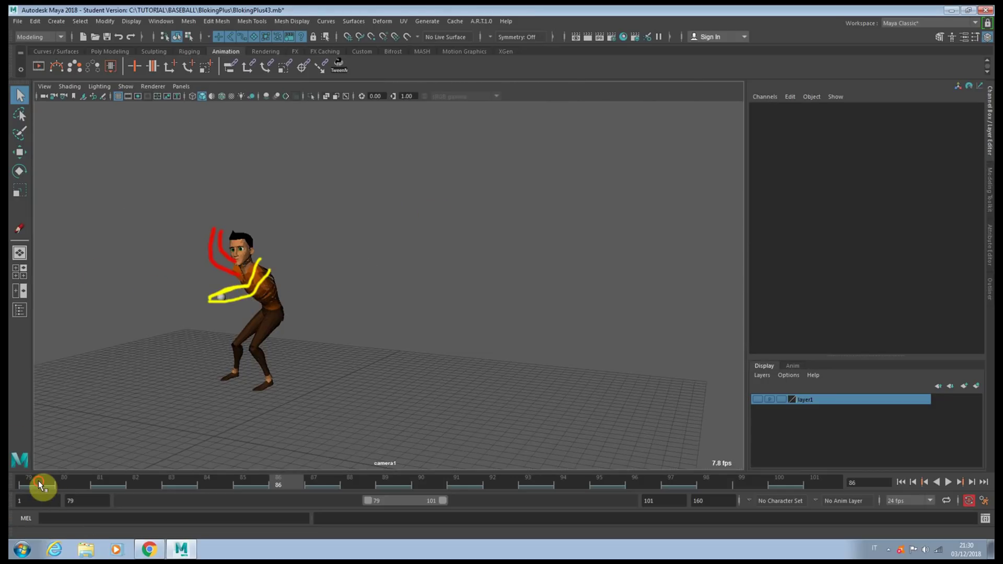
{"action": "left_click_drag", "start_coordinate": [38, 481], "coordinate": [837, 487]}
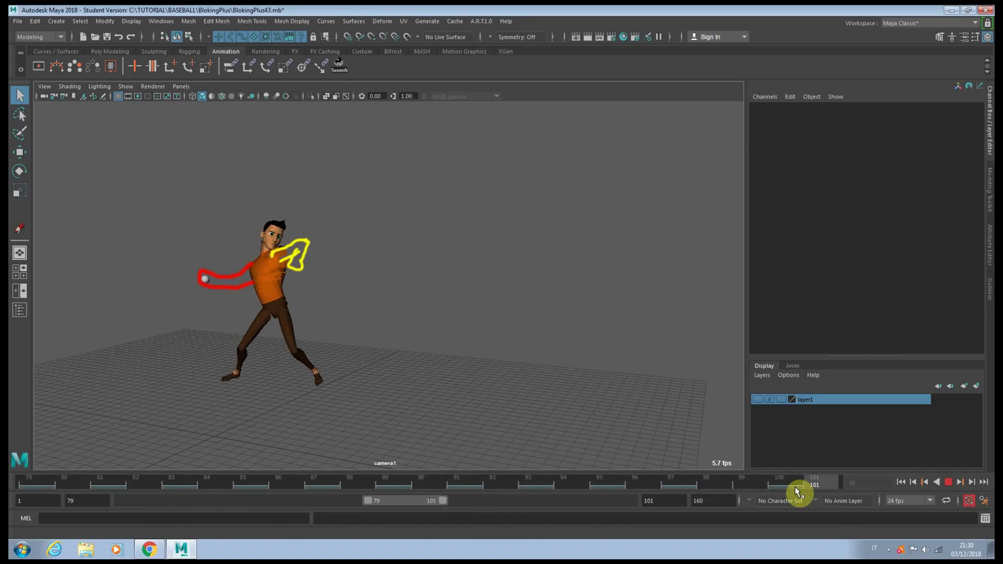
{"action": "left_click_drag", "start_coordinate": [20, 480], "coordinate": [827, 468]}
{"action": "key", "text": "space"}
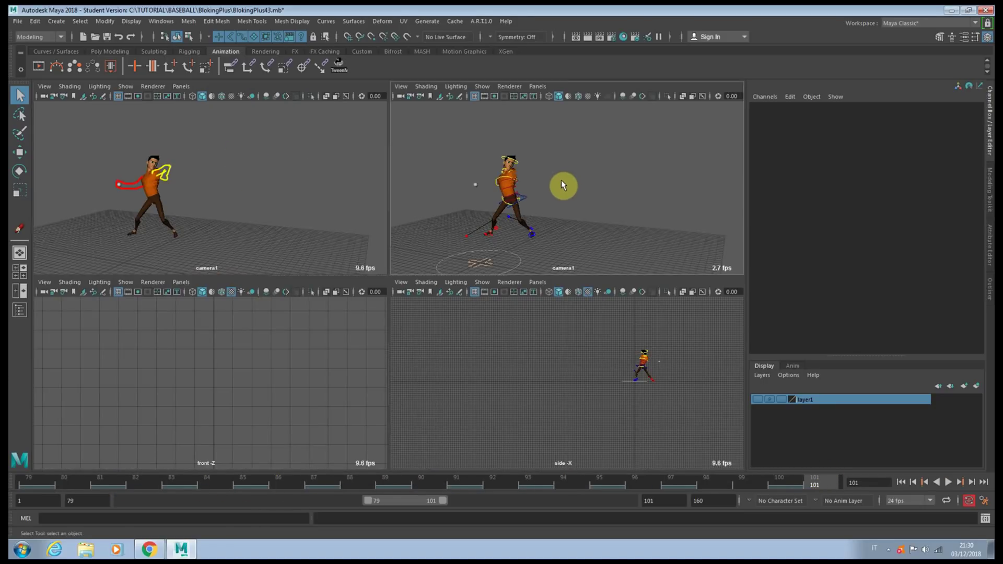
- Show both arms again by setting the proxy limb control's arm attributes to on, and return to the sketch view
{"action": "key", "text": "space"}
{"action": "left_click", "coordinate": [236, 437]}
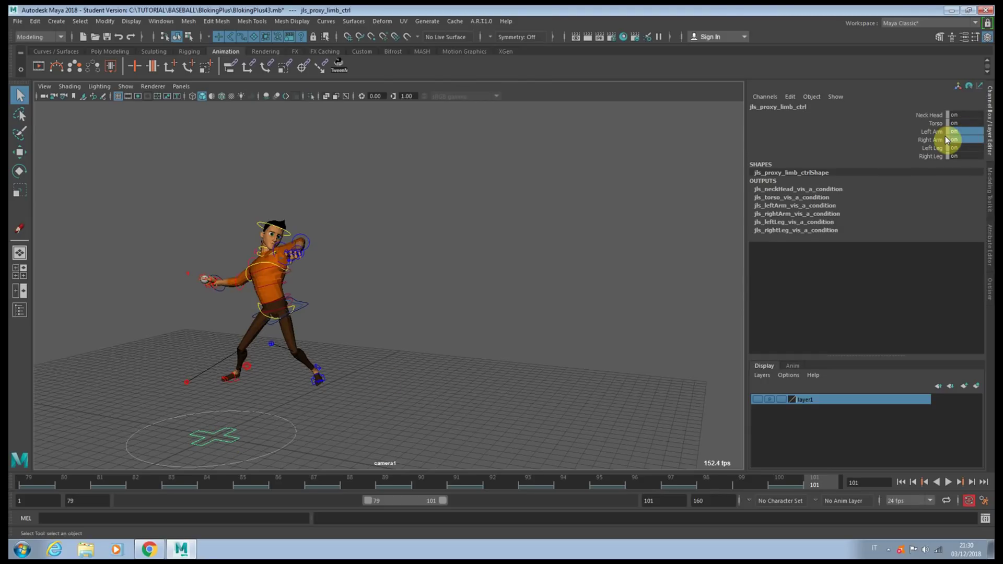
{"action": "left_click", "coordinate": [215, 258]}
{"action": "key", "text": "space"}
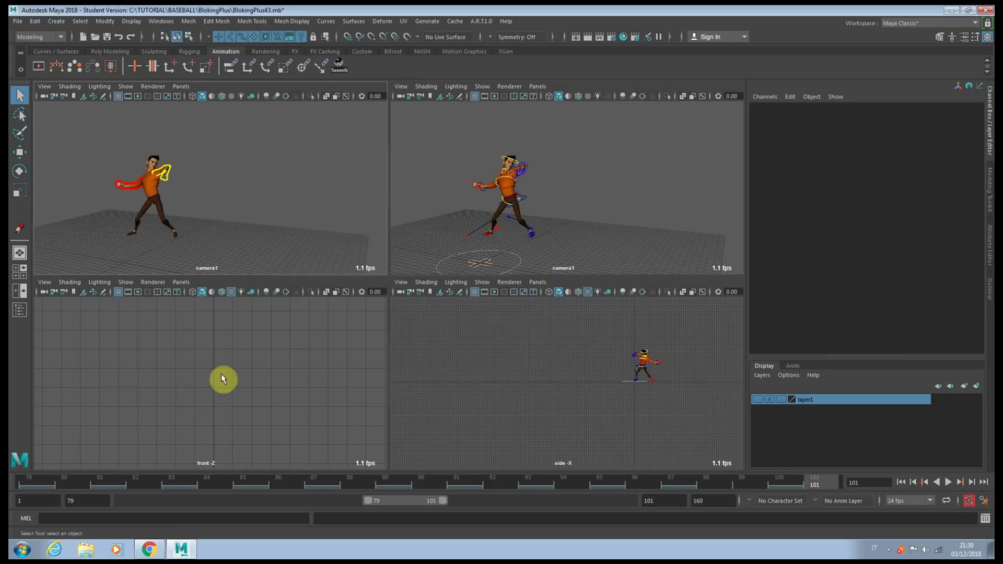
{"action": "key", "text": "space"}
- Rotate the left upper arm and elbow FK controls on frame 85 to match the yellow arm sketch
{"action": "left_click", "coordinate": [175, 485]}
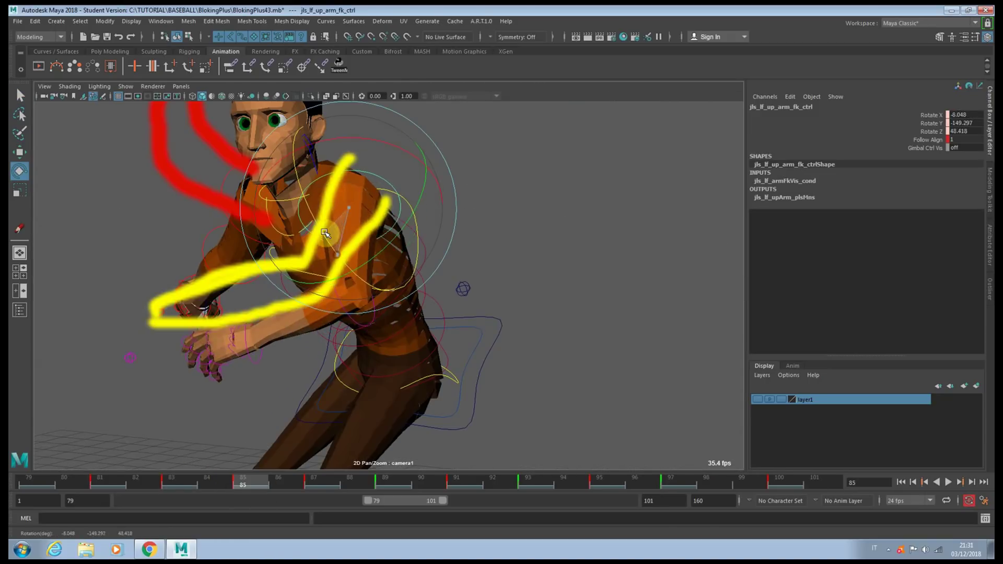
{"action": "left_click_drag", "start_coordinate": [383, 175], "coordinate": [364, 313]}
{"action": "left_click", "coordinate": [325, 308]}
{"action": "left_click", "coordinate": [337, 305]}
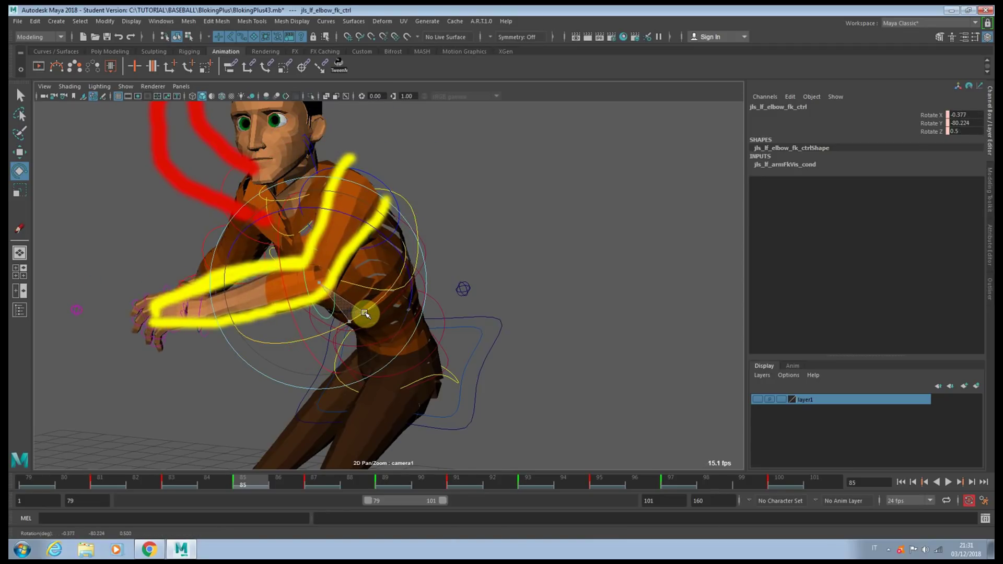
- Rotate the left upper arm FK control on frame 87 to match the yellow sketch and compare it with the preceding frames
{"action": "left_click", "coordinate": [327, 489]}
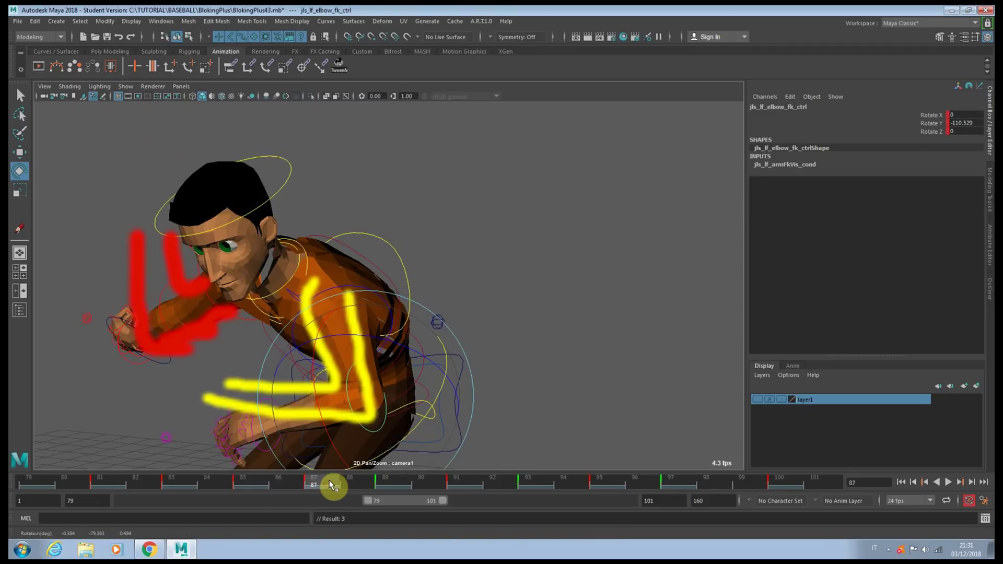
{"action": "left_click", "coordinate": [416, 293]}
{"action": "left_click", "coordinate": [296, 302]}
{"action": "left_click_drag", "start_coordinate": [296, 300], "coordinate": [316, 282]}
{"action": "left_click", "coordinate": [517, 288]}
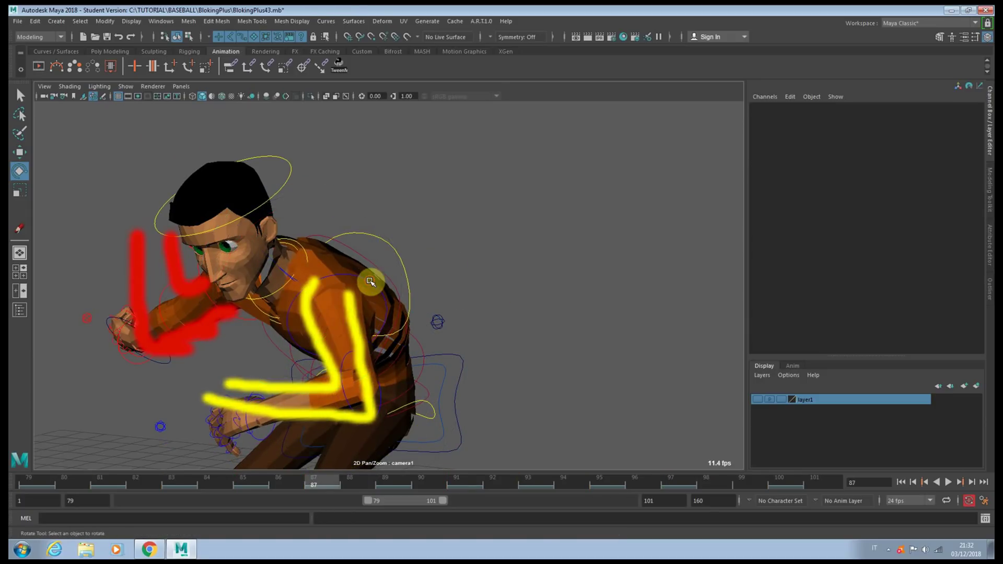
{"action": "left_click", "coordinate": [372, 283]}
{"action": "left_click_drag", "start_coordinate": [377, 303], "coordinate": [334, 260]}
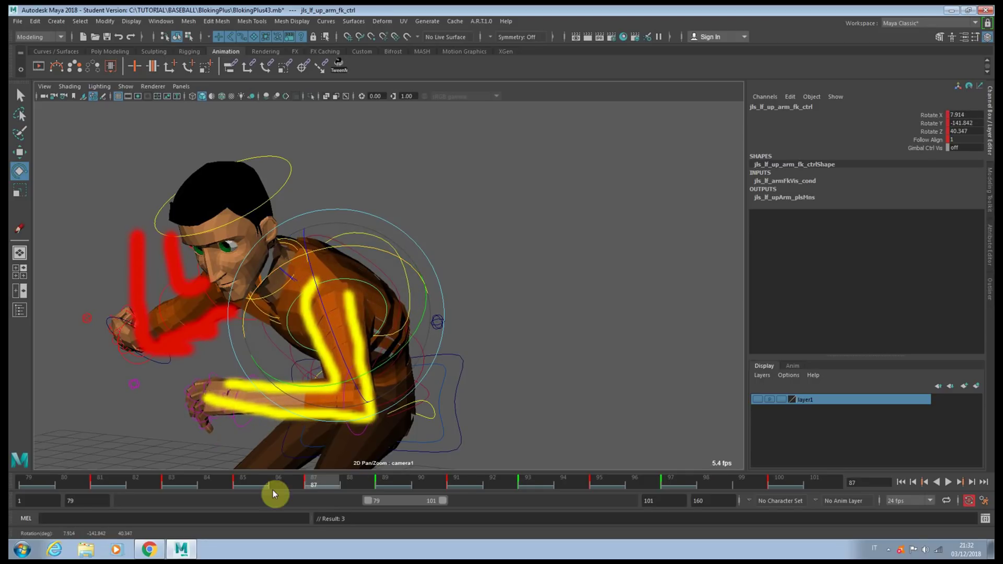
{"action": "left_click", "coordinate": [277, 484]}
{"action": "left_click_drag", "start_coordinate": [295, 481], "coordinate": [314, 476]}
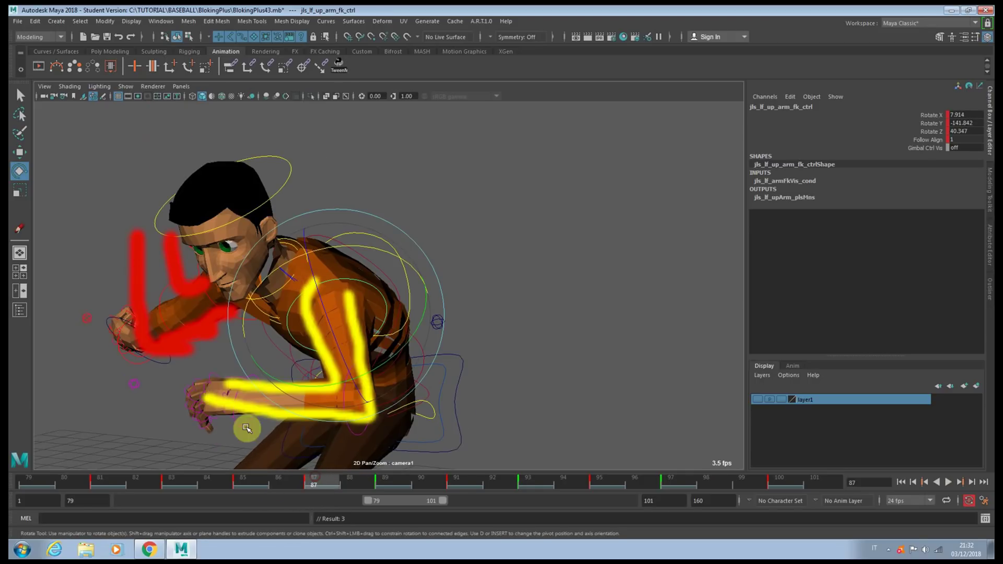
- Rotate the left elbow and wrist FK controls on frame 87 to match the yellow arm sketch
{"action": "left_click", "coordinate": [578, 399]}
{"action": "left_click", "coordinate": [368, 432]}
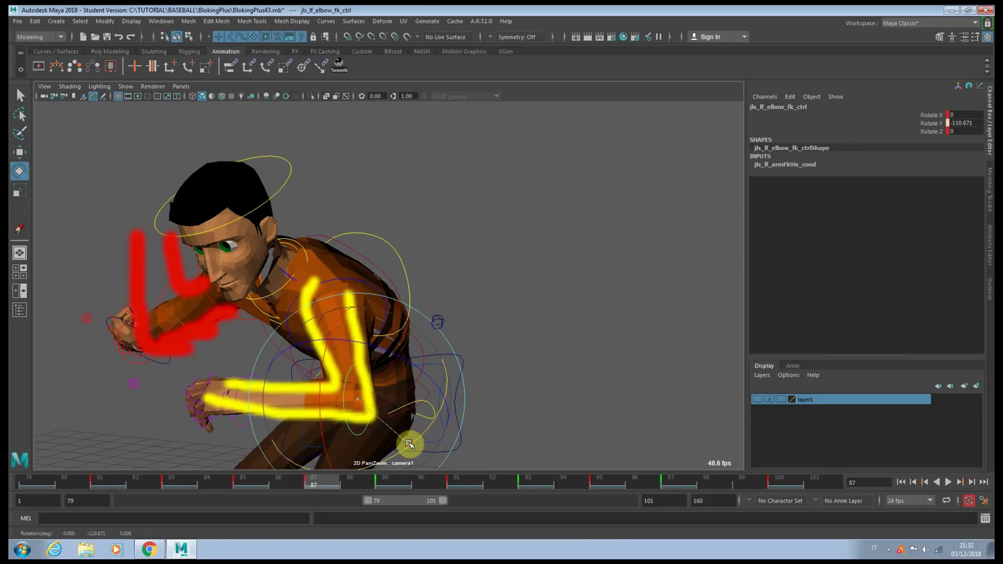
{"action": "left_click", "coordinate": [258, 429]}
{"action": "left_click", "coordinate": [247, 419]}
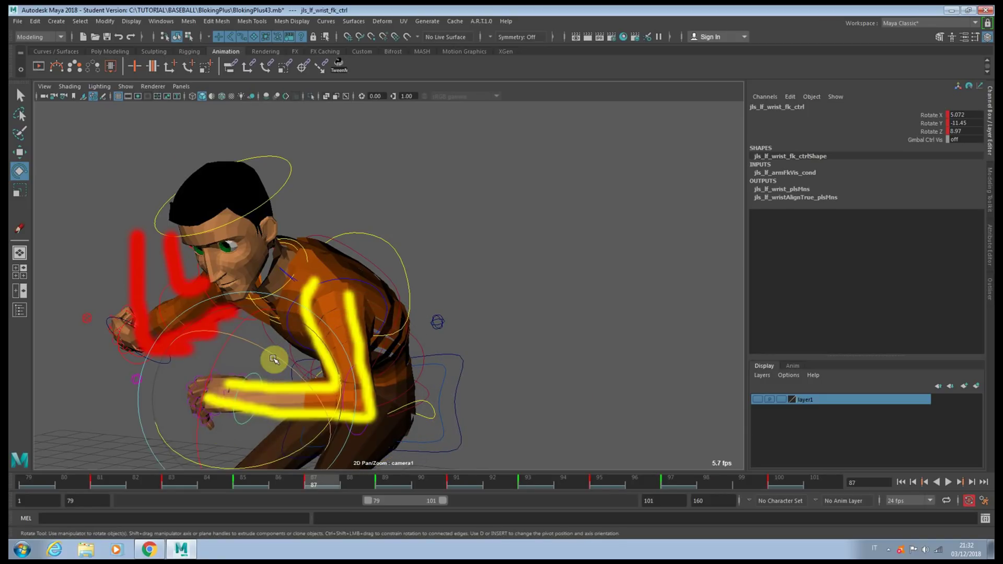
{"action": "left_click_drag", "start_coordinate": [273, 358], "coordinate": [289, 382]}
{"action": "left_click_drag", "start_coordinate": [305, 461], "coordinate": [314, 444]}
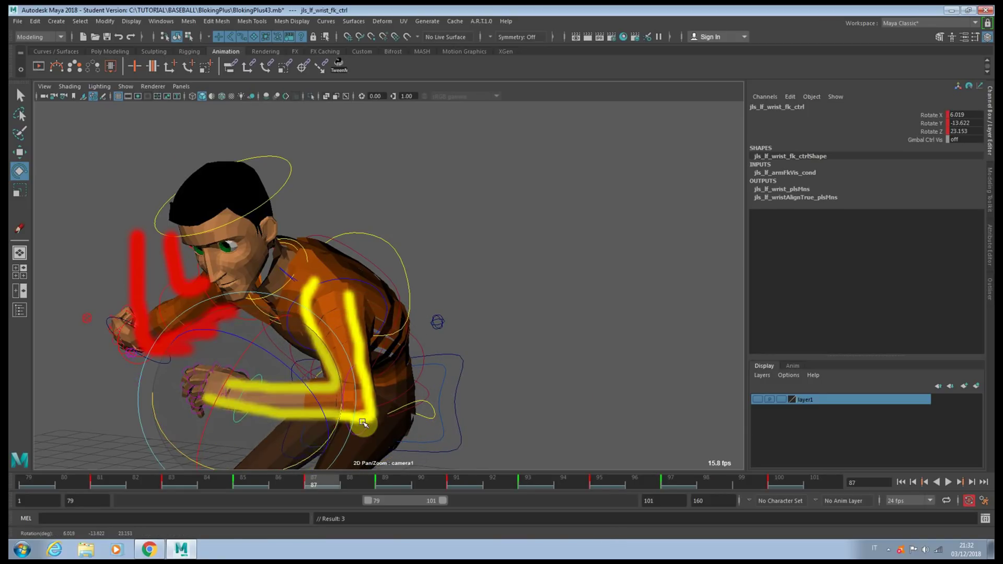
- Refine the left wrist FK rotation on frame 85 and compare it with the pose on frame 87
{"action": "middle_click_drag", "start_coordinate": [391, 410], "coordinate": [385, 303]}
{"action": "right_click_drag", "start_coordinate": [498, 303], "coordinate": [287, 291]}
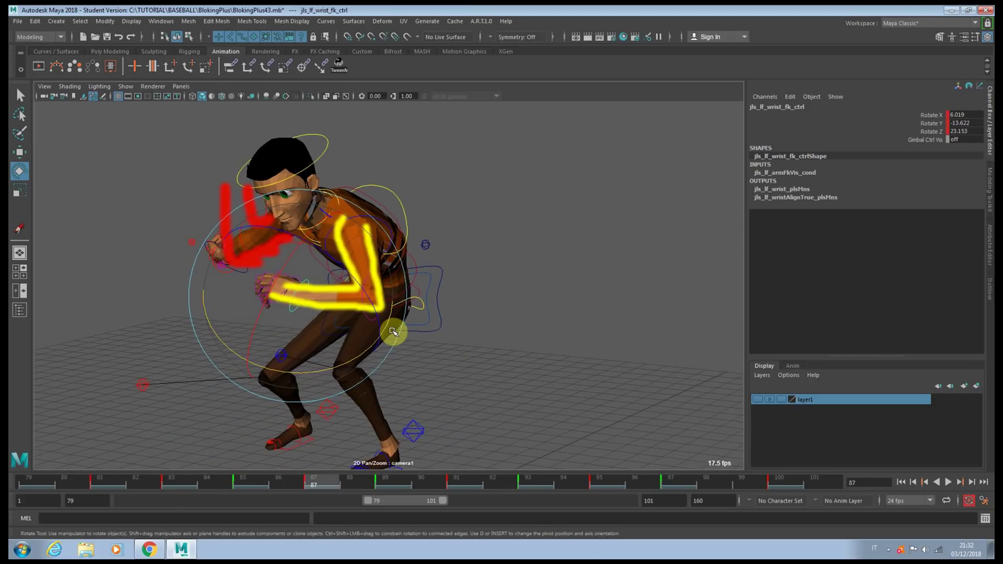
{"action": "key", "text": "comma"}
{"action": "mouse_move", "coordinate": [324, 295]}
{"action": "left_mouse_down"}
{"action": "mouse_move", "coordinate": [345, 286]}
{"action": "mouse_move", "coordinate": [333, 281]}
{"action": "left_mouse_up"}
{"action": "key", "text": "ctrl+z"}
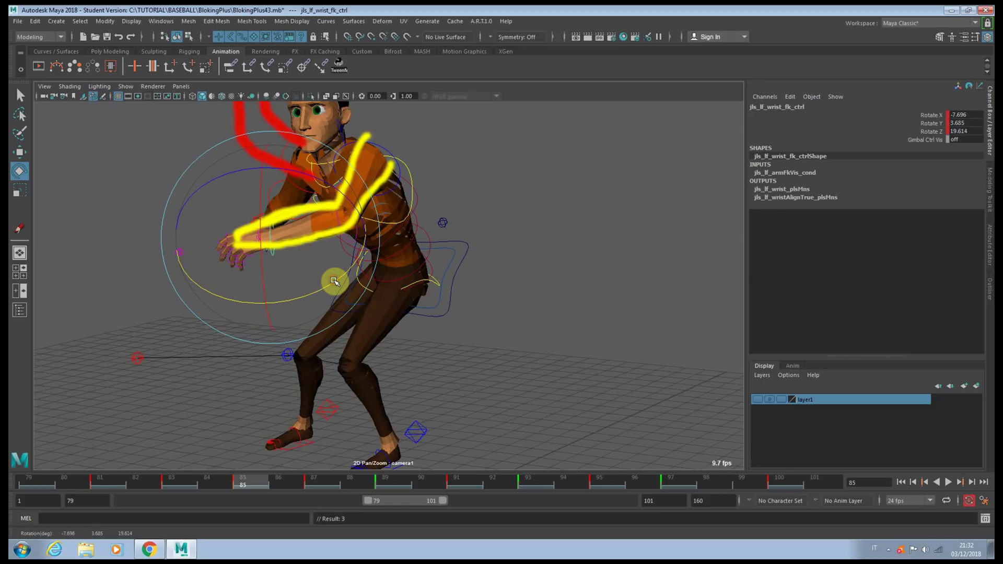
{"action": "key", "text": "period"}
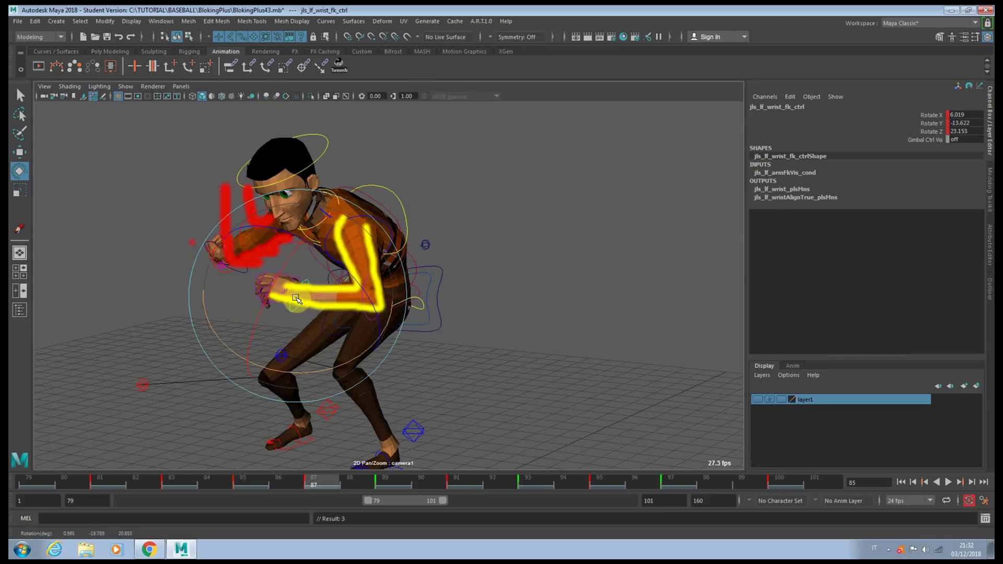
- Rotate the left shoulder and upper arm controls on frame 89 towards the yellow arm sketch
{"action": "key", "text": "period"}
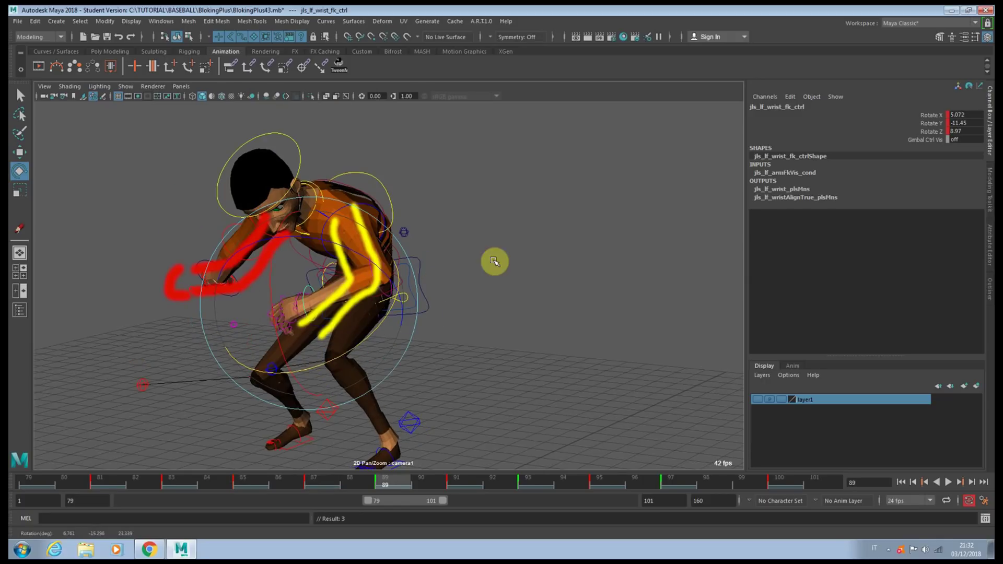
{"action": "left_click", "coordinate": [494, 261]}
{"action": "left_click", "coordinate": [309, 209]}
{"action": "left_click_drag", "start_coordinate": [332, 218], "coordinate": [379, 239]}
{"action": "left_click", "coordinate": [536, 220]}
{"action": "left_click", "coordinate": [378, 214]}
{"action": "left_click", "coordinate": [536, 265]}
- Straighten the left elbow and rotate the left wrist FK control on frame 89 to follow the yellow sketch
{"action": "left_click", "coordinate": [413, 320]}
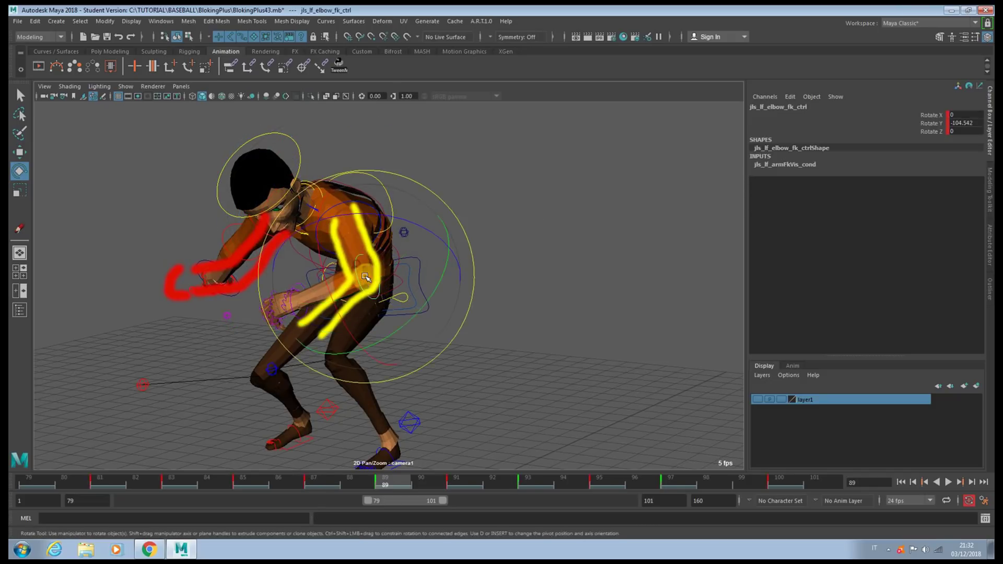
{"action": "left_click_drag", "start_coordinate": [414, 325], "coordinate": [425, 253]}
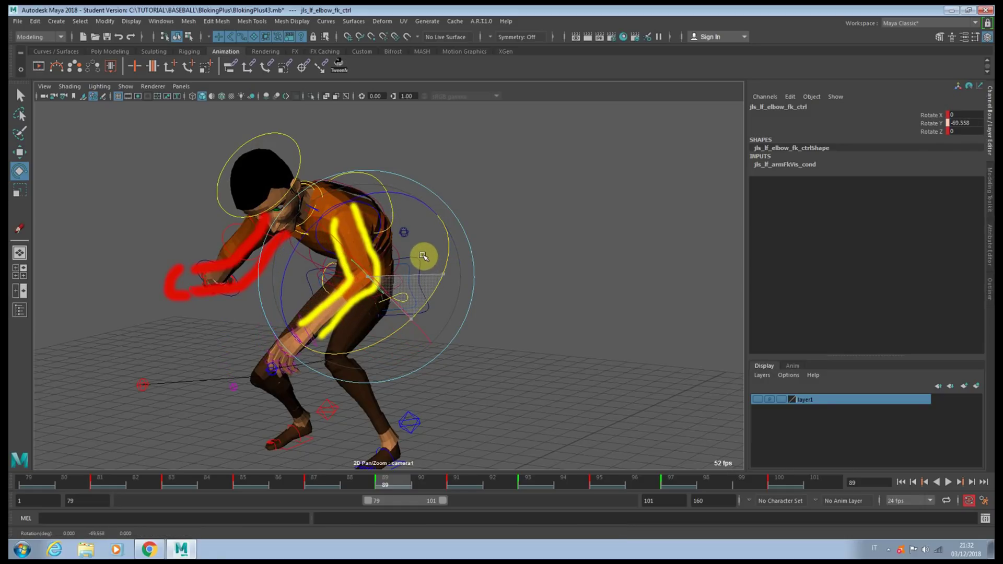
{"action": "left_click", "coordinate": [495, 273]}
{"action": "left_click", "coordinate": [314, 342]}
{"action": "left_click_drag", "start_coordinate": [320, 338], "coordinate": [378, 357]}
- Rotate the left shoulder and upper arm controls on frame 91 so the upper arm matches the yellow sketch
{"action": "key", "text": "period"}
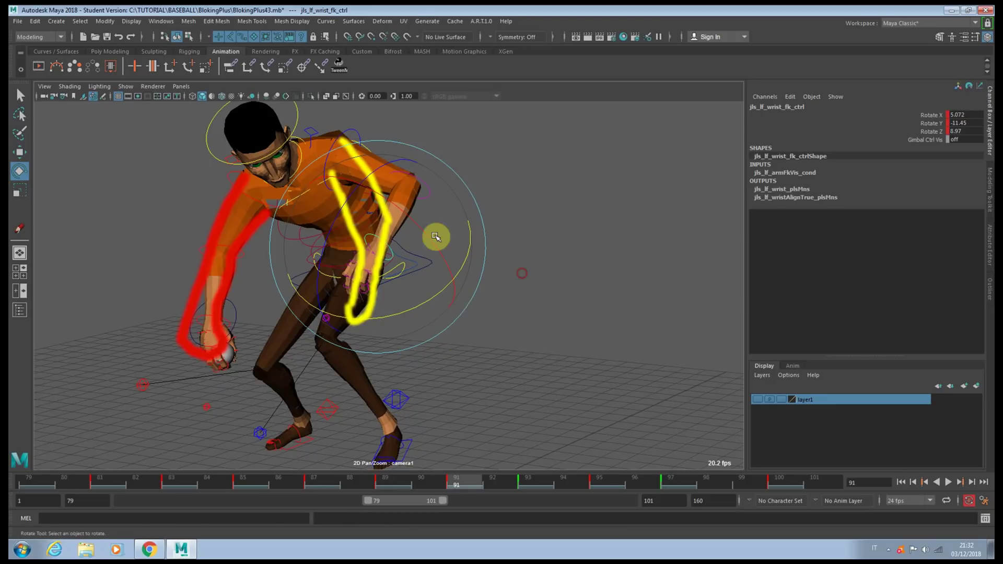
{"action": "left_click", "coordinate": [436, 236]}
{"action": "left_click", "coordinate": [328, 150]}
{"action": "left_click_drag", "start_coordinate": [327, 150], "coordinate": [377, 153]}
{"action": "left_click", "coordinate": [379, 151]}
{"action": "left_click", "coordinate": [324, 157]}
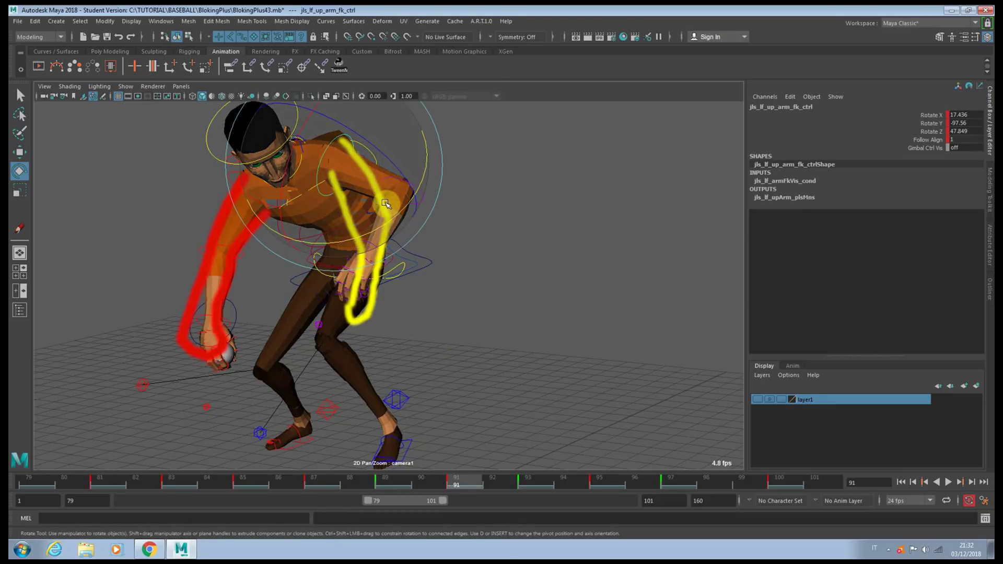
{"action": "left_click_drag", "start_coordinate": [390, 216], "coordinate": [348, 240]}
- Rotate the left elbow FK control on frame 91 to bring the forearm inside the yellow sketch
{"action": "left_click", "coordinate": [493, 236]}
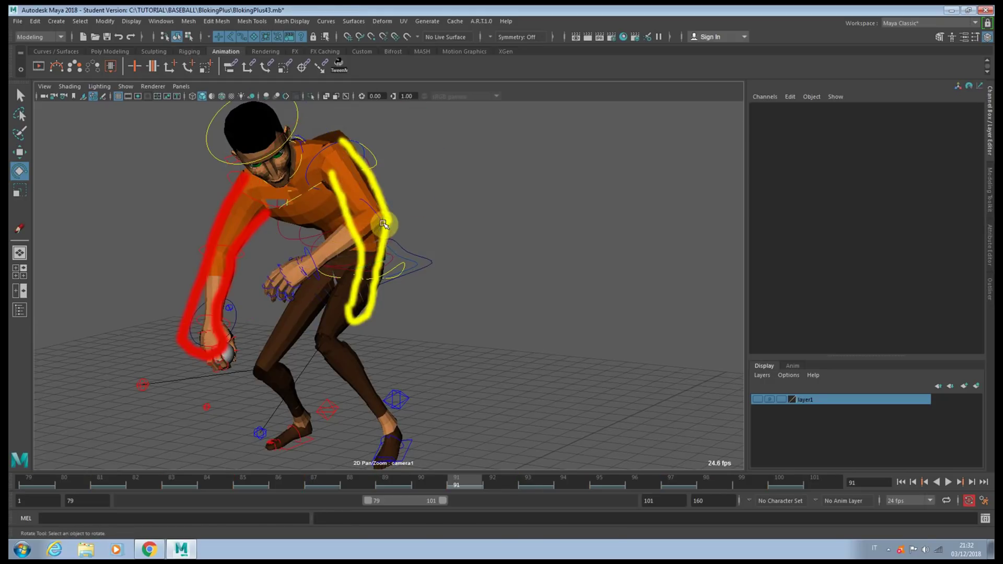
{"action": "left_click", "coordinate": [384, 223]}
{"action": "mouse_move", "coordinate": [394, 296]}
{"action": "left_mouse_down"}
{"action": "mouse_move", "coordinate": [454, 269]}
{"action": "mouse_move", "coordinate": [465, 275]}
{"action": "left_mouse_up"}
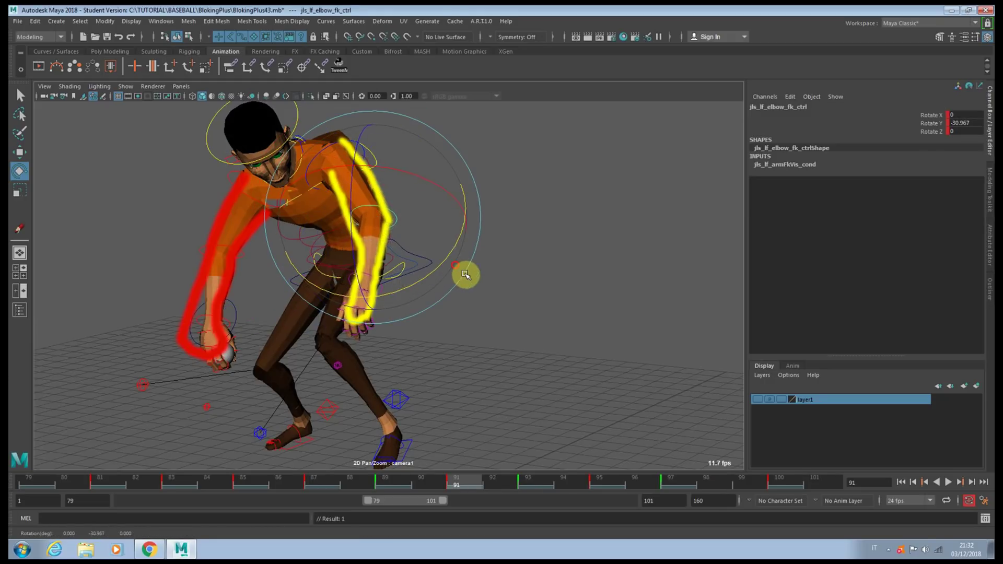
{"action": "left_click", "coordinate": [399, 291]}
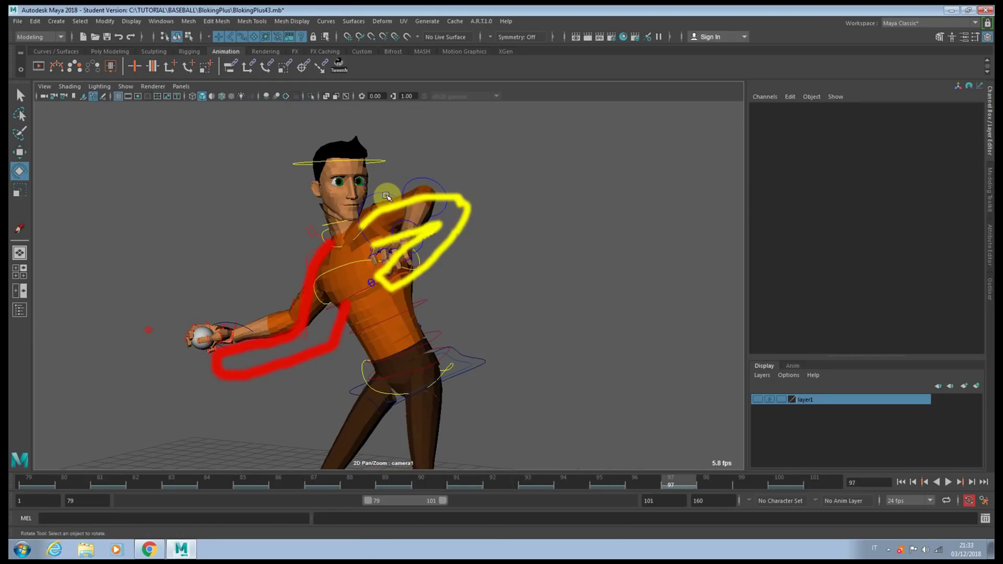
- Rotate the left upper arm FK control on frame 97 to match the yellow sketch and compare it with frame 100
{"action": "left_click", "coordinate": [386, 196]}
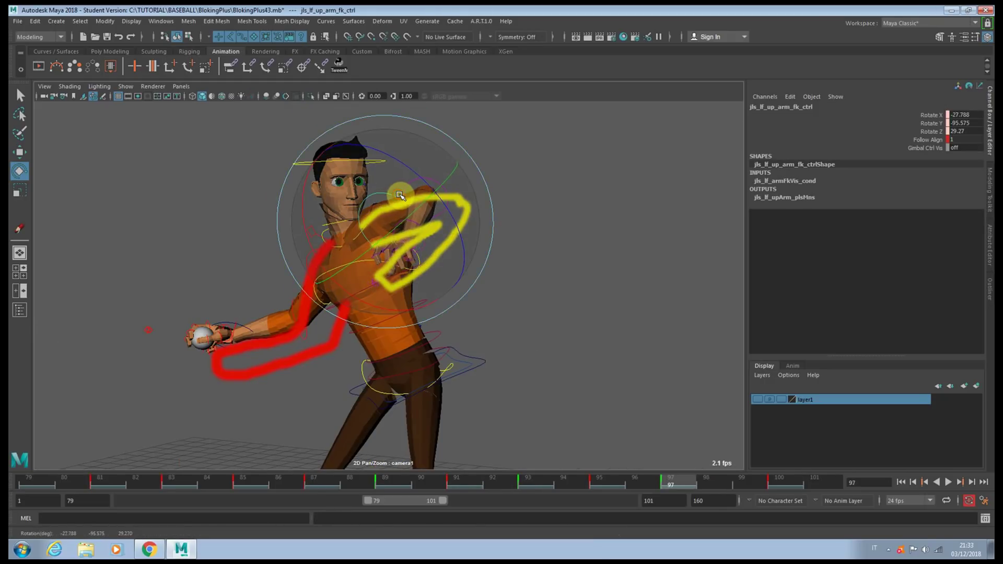
{"action": "left_click", "coordinate": [798, 487]}
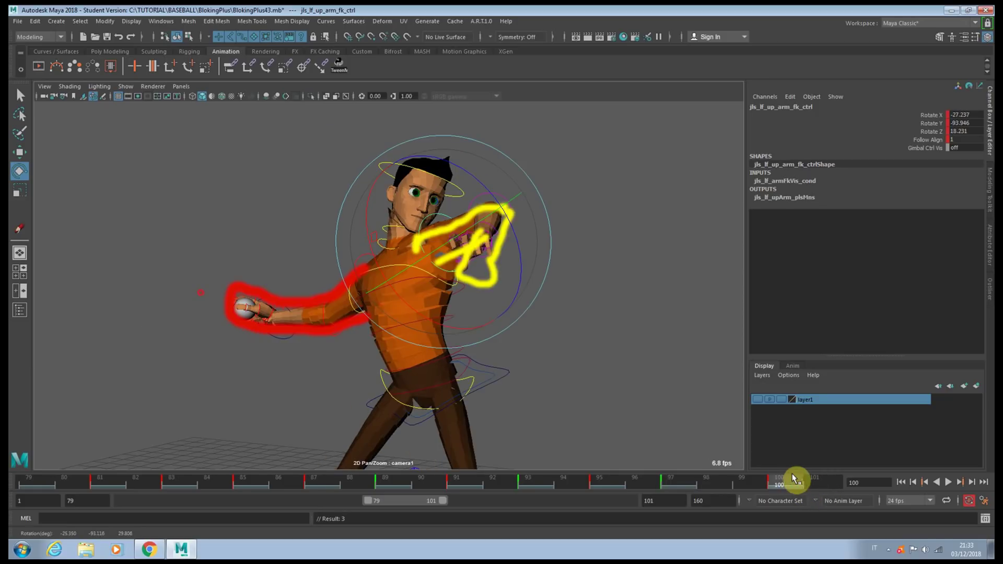
{"action": "left_click", "coordinate": [613, 282]}
- Rotate and key the left elbow FK control on the poses between frames 93 and 100 to match the yellow sketches
{"action": "left_click", "coordinate": [516, 223]}
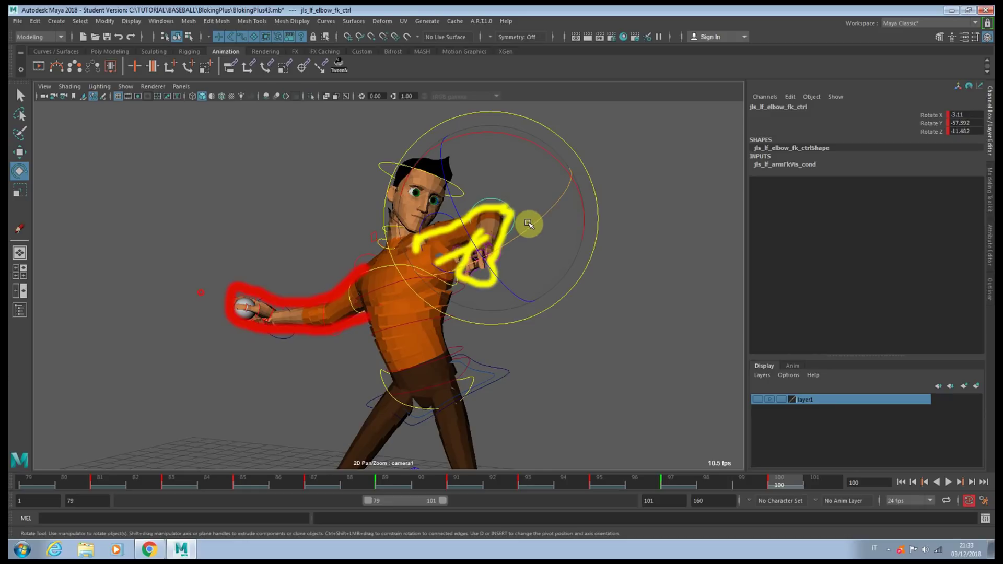
{"action": "key", "text": "comma"}
{"action": "key", "text": "comma"}
{"action": "key", "text": "period"}
{"action": "left_click_drag", "start_coordinate": [413, 202], "coordinate": [414, 215]}
{"action": "key", "text": "s"}
{"action": "key", "text": "comma"}
{"action": "key", "text": "period"}
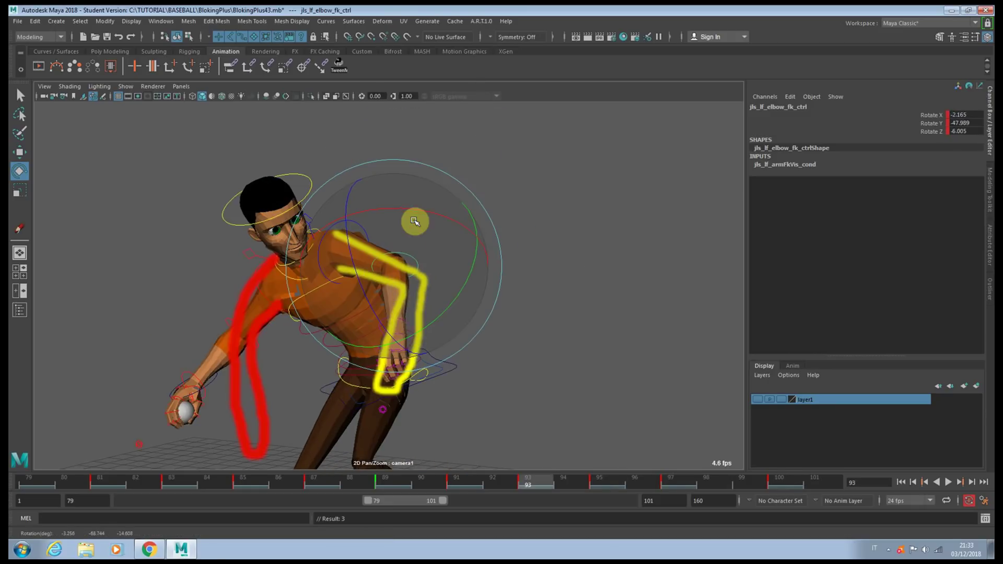
{"action": "key", "text": "period"}
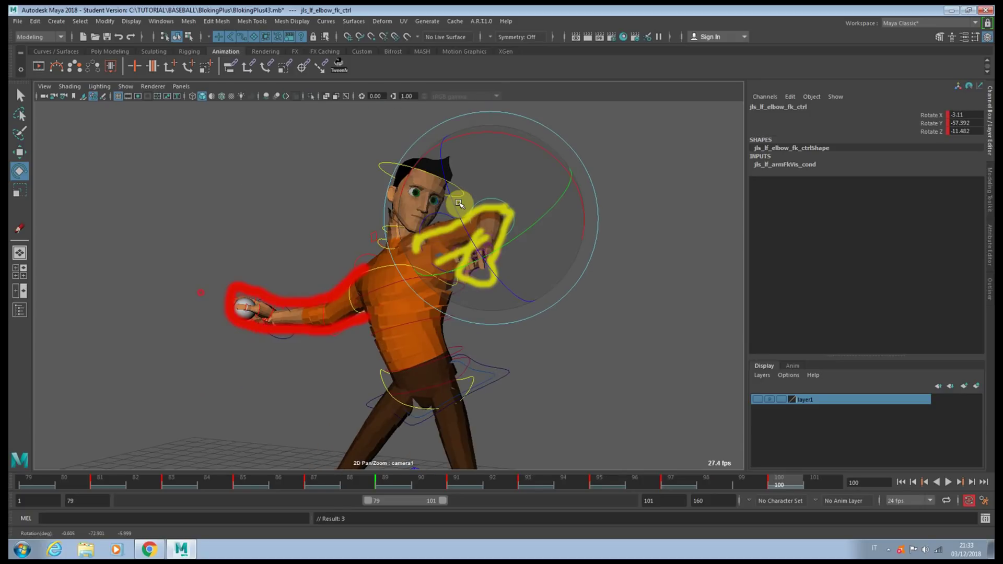
- Adjust the left wrist FK rotation on the poses up to frame 100 and return along the timeline to frame 85
{"action": "left_click_drag", "start_coordinate": [494, 218], "coordinate": [491, 213]}
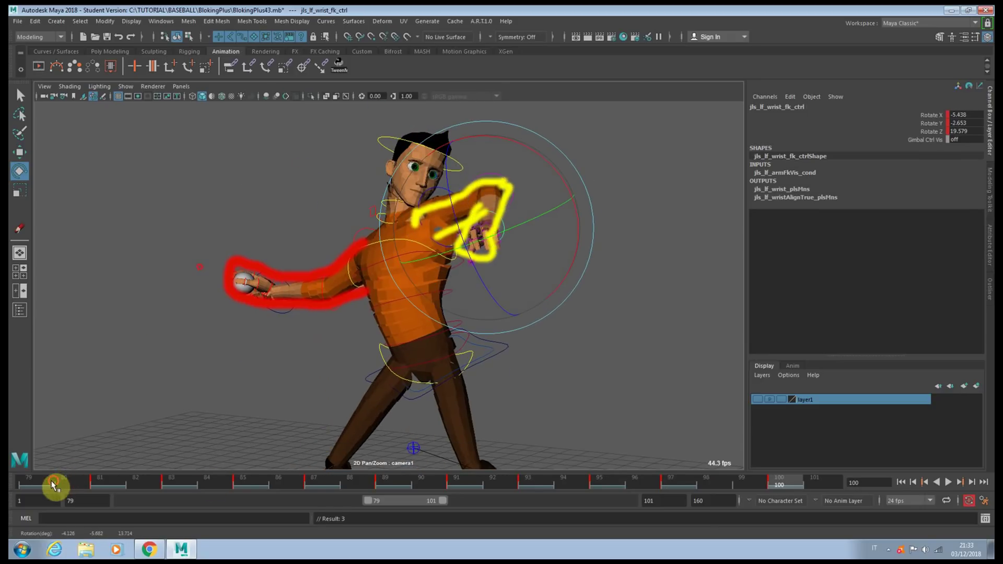
{"action": "left_click", "coordinate": [53, 484]}
{"action": "left_click_drag", "start_coordinate": [120, 488], "coordinate": [248, 494]}
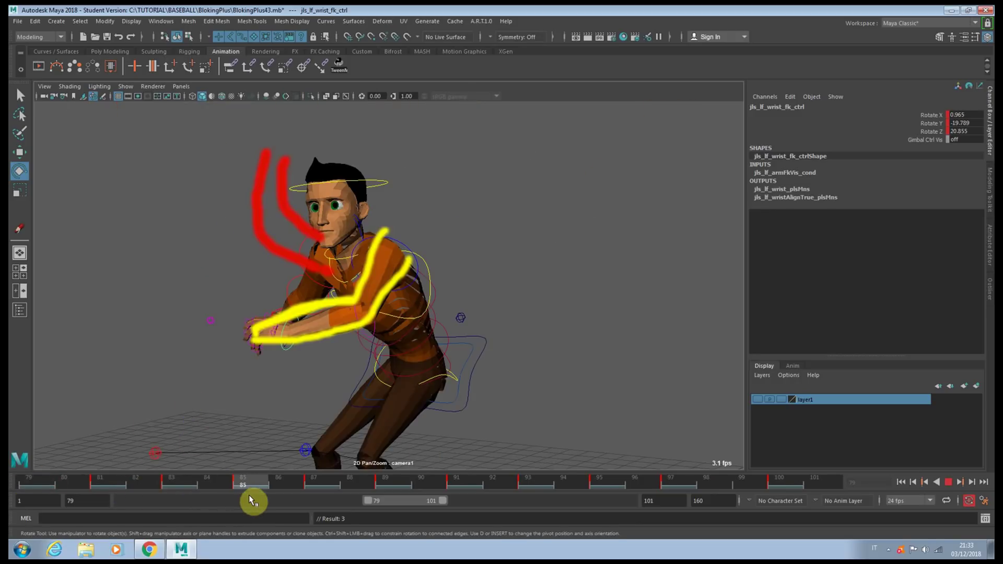
- Rotate the right upper arm FK control on frame 85 to match the red arm sketch, checking it in the four-view layout
{"action": "left_click", "coordinate": [544, 235]}
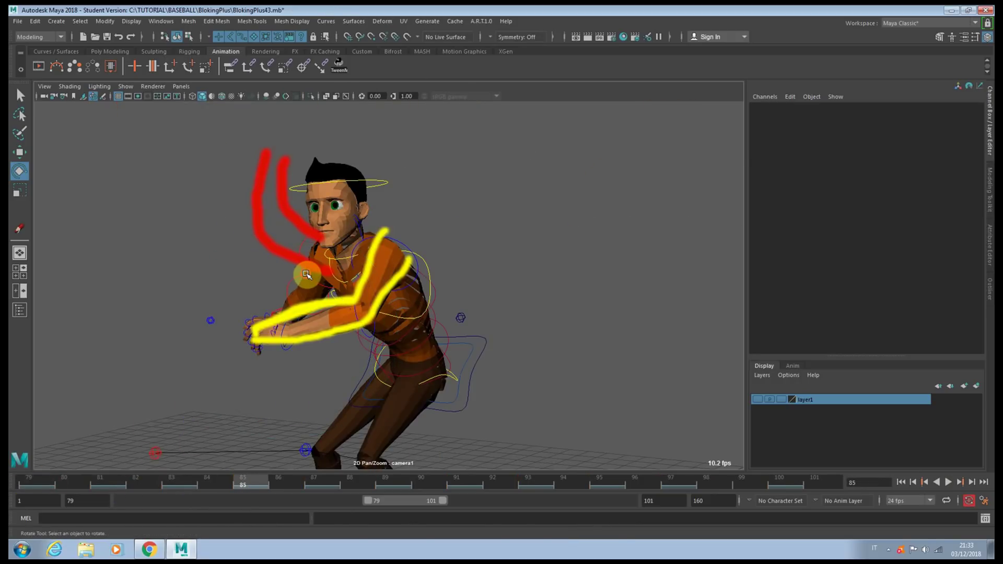
{"action": "left_click", "coordinate": [307, 275]}
{"action": "key", "text": "space"}
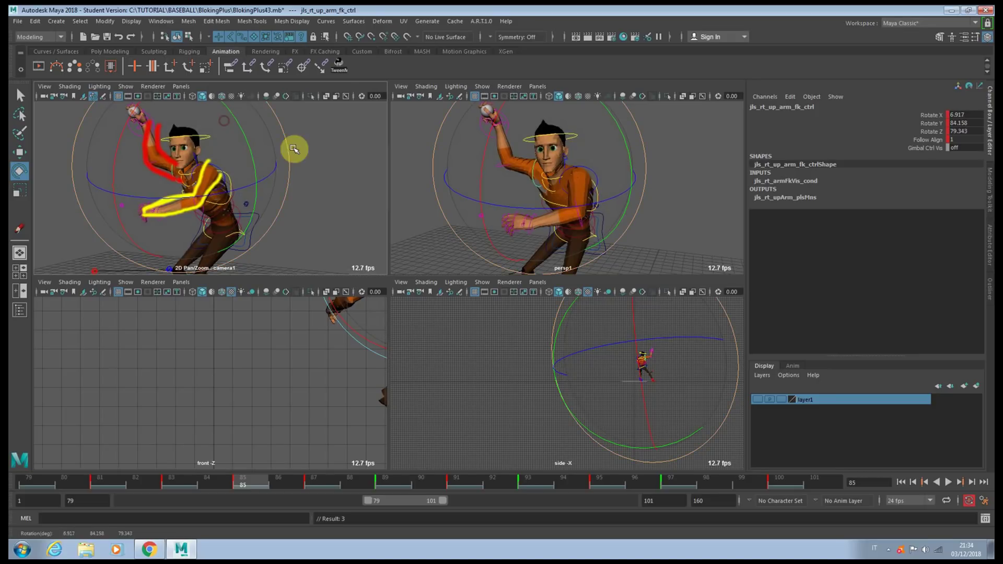
{"action": "left_click", "coordinate": [408, 130]}
- Rotate the right elbow and wrist FK controls on frame 85 so the throwing forearm and hand follow the red sketch
{"action": "left_click", "coordinate": [504, 163]}
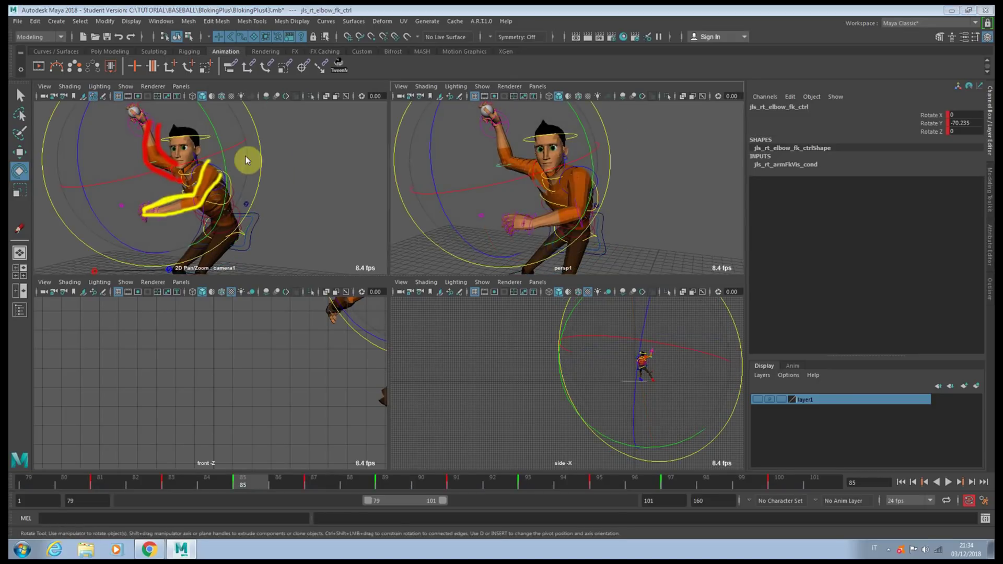
{"action": "key", "text": "space"}
{"action": "left_click_drag", "start_coordinate": [347, 214], "coordinate": [341, 204]}
{"action": "left_click", "coordinate": [169, 169]}
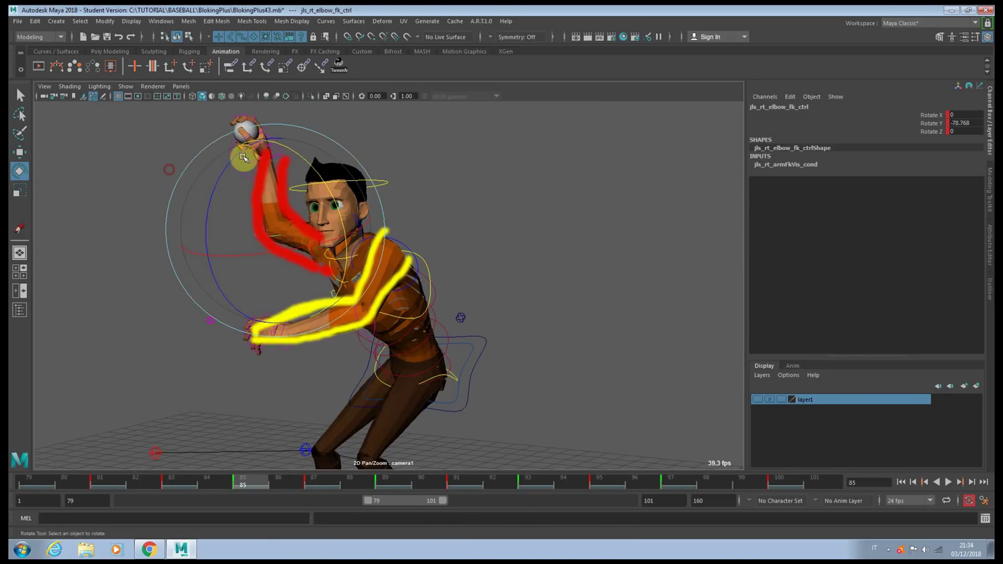
{"action": "left_click", "coordinate": [251, 160]}
{"action": "left_click", "coordinate": [281, 158]}
{"action": "left_click_drag", "start_coordinate": [287, 148], "coordinate": [297, 144]}
- Rotate the right upper arm FK control and bend the right elbow on frame 87 to match the red arm sketch
{"action": "left_click_drag", "start_coordinate": [217, 204], "coordinate": [217, 179]}
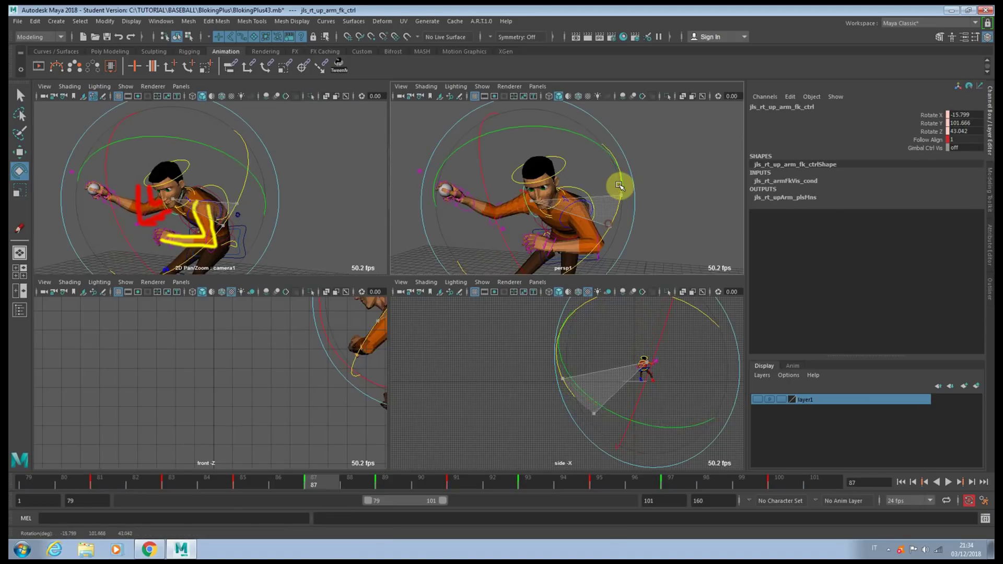
{"action": "left_click_drag", "start_coordinate": [615, 186], "coordinate": [616, 169]}
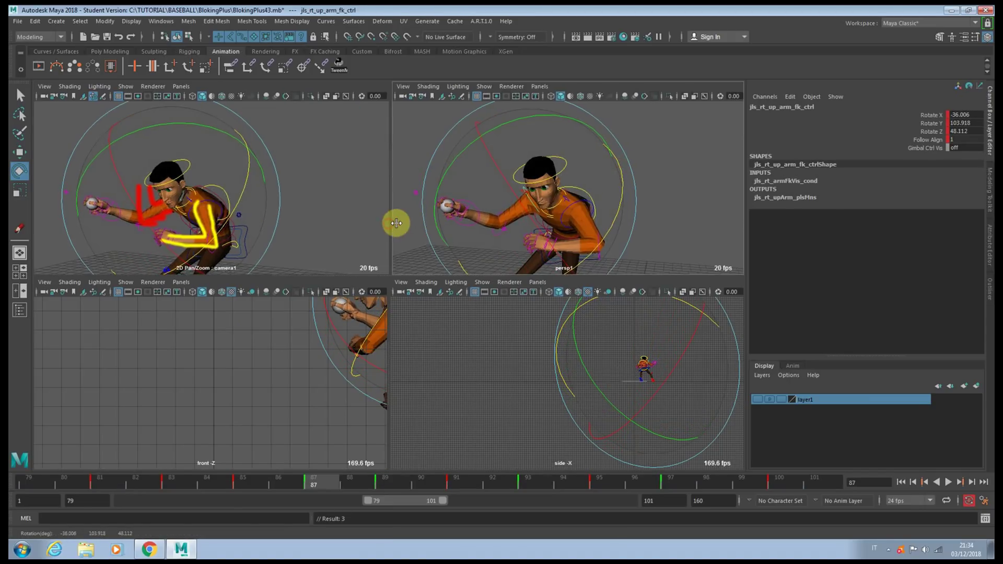
{"action": "left_click", "coordinate": [500, 237]}
{"action": "left_click", "coordinate": [500, 231]}
{"action": "left_click_drag", "start_coordinate": [517, 142], "coordinate": [599, 175]}
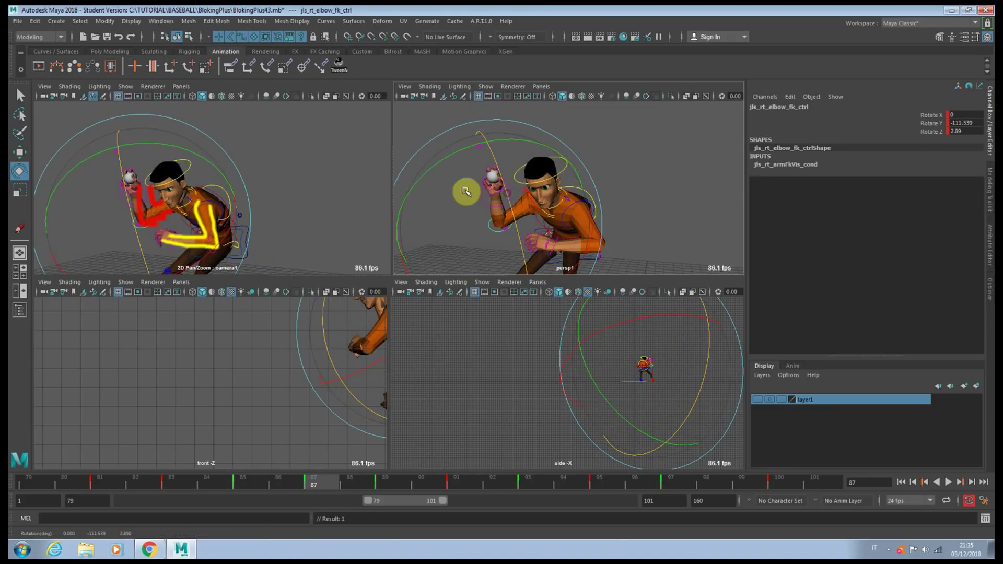
- Refine the right arm on frame 87 in the full camera view and rotate the right wrist FK control
{"action": "left_click", "coordinate": [529, 204]}
{"action": "left_click", "coordinate": [529, 206]}
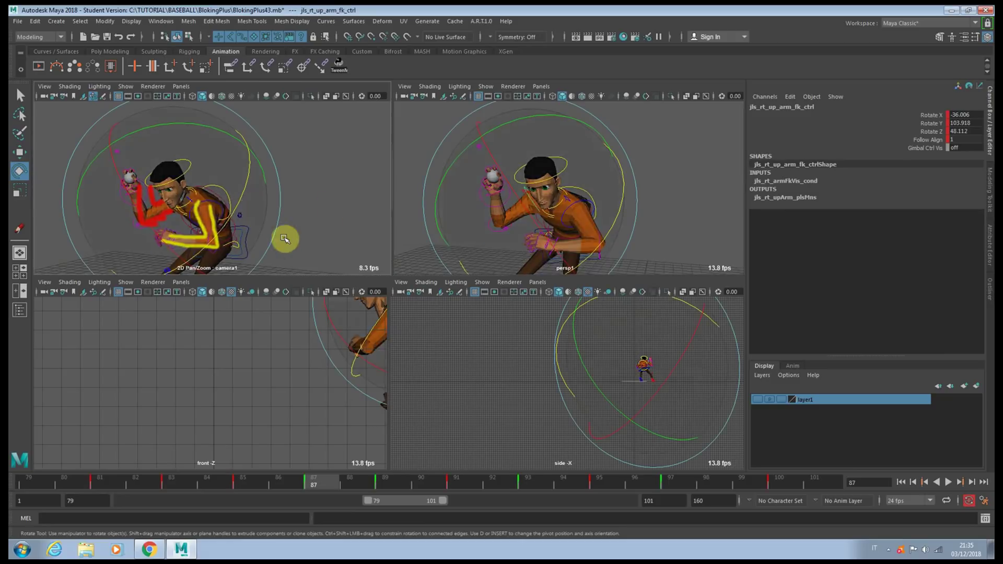
{"action": "key", "text": "space"}
{"action": "left_click_drag", "start_coordinate": [358, 307], "coordinate": [193, 272]}
{"action": "left_click", "coordinate": [179, 296]}
{"action": "left_click", "coordinate": [224, 288]}
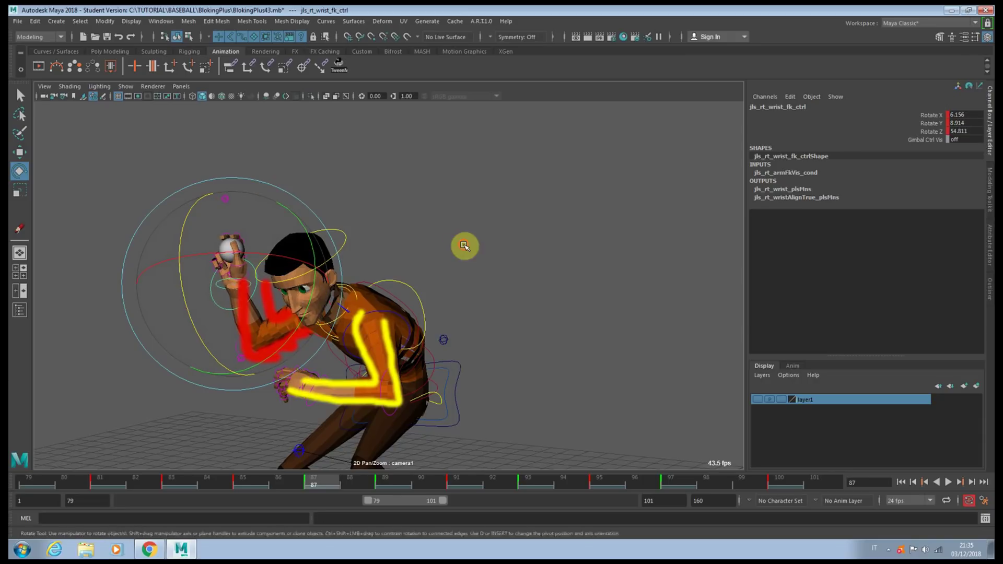
- Adjust the right shoulder on frame 87 while checking the throwing arm from the front in the perspective view
{"action": "left_click", "coordinate": [464, 244]}
{"action": "key", "text": "space"}
{"action": "left_click_drag", "start_coordinate": [563, 201], "coordinate": [554, 207], "text": "alt"}
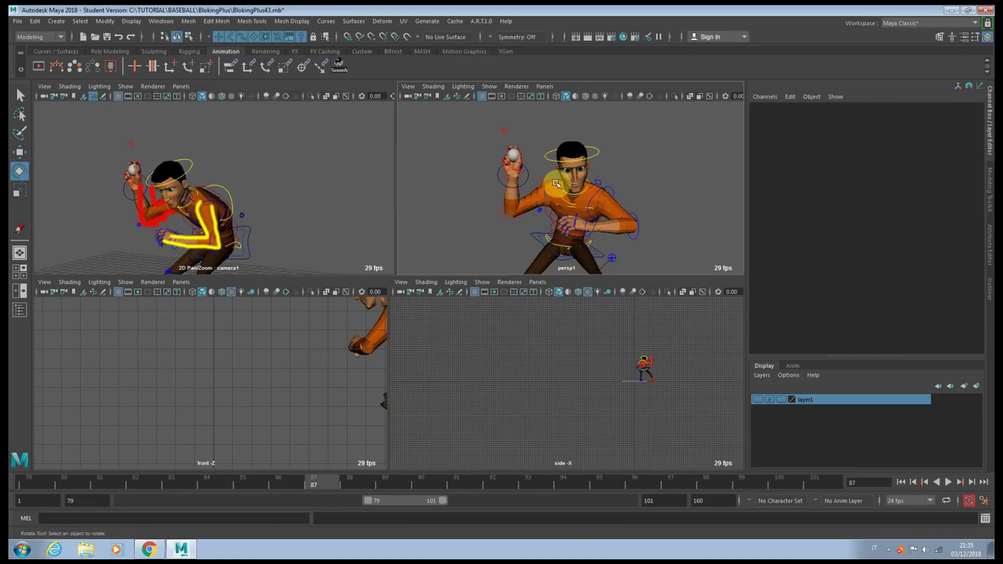
{"action": "left_click", "coordinate": [551, 179]}
{"action": "mouse_move", "coordinate": [506, 260]}
{"action": "left_mouse_down"}
{"action": "mouse_move", "coordinate": [506, 248]}
{"action": "mouse_move", "coordinate": [504, 264]}
{"action": "mouse_move", "coordinate": [521, 258]}
{"action": "left_mouse_up"}
{"action": "left_click", "coordinate": [445, 198]}
{"action": "left_click", "coordinate": [539, 182]}
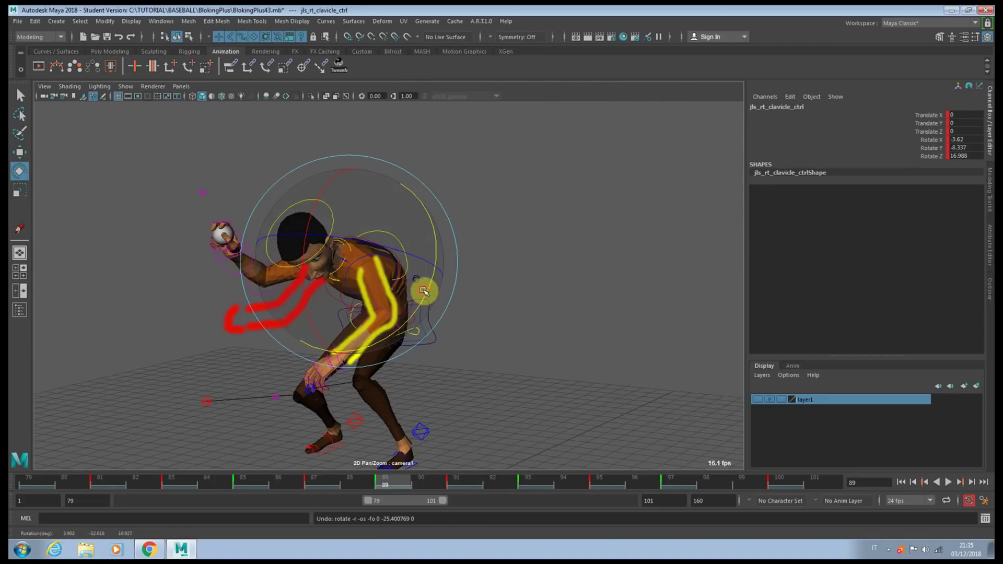
- Rotate the right clavicle and upper arm FK controls on frame 89 to align the upper arm with the red sketch
{"action": "left_click_drag", "start_coordinate": [429, 285], "coordinate": [441, 276]}
{"action": "left_click", "coordinate": [500, 281]}
{"action": "left_click", "coordinate": [325, 290]}
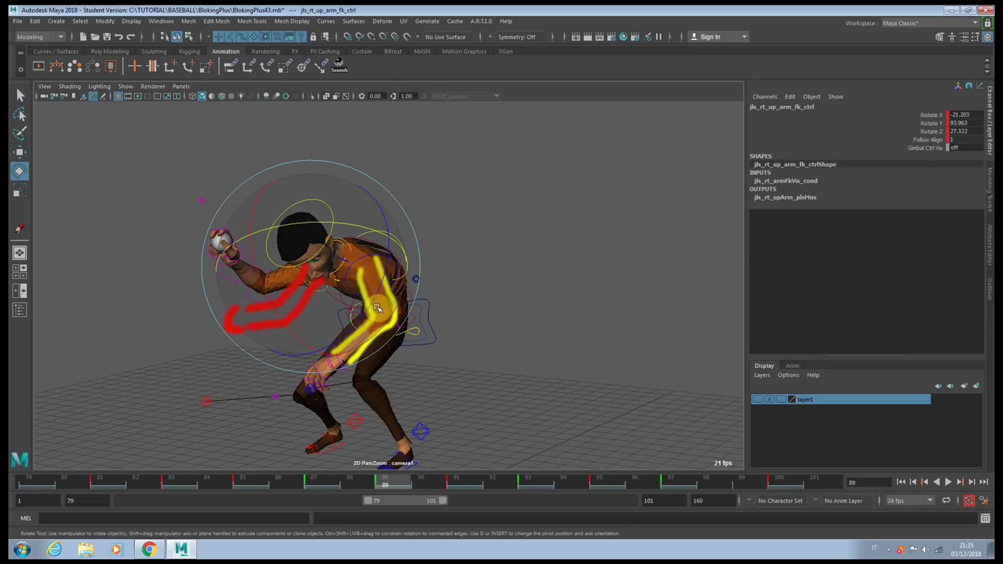
{"action": "left_click_drag", "start_coordinate": [377, 308], "coordinate": [284, 329]}
- Rotate the right elbow FK control on frame 89 to extend the forearm along the red sketch
{"action": "key", "text": "q"}
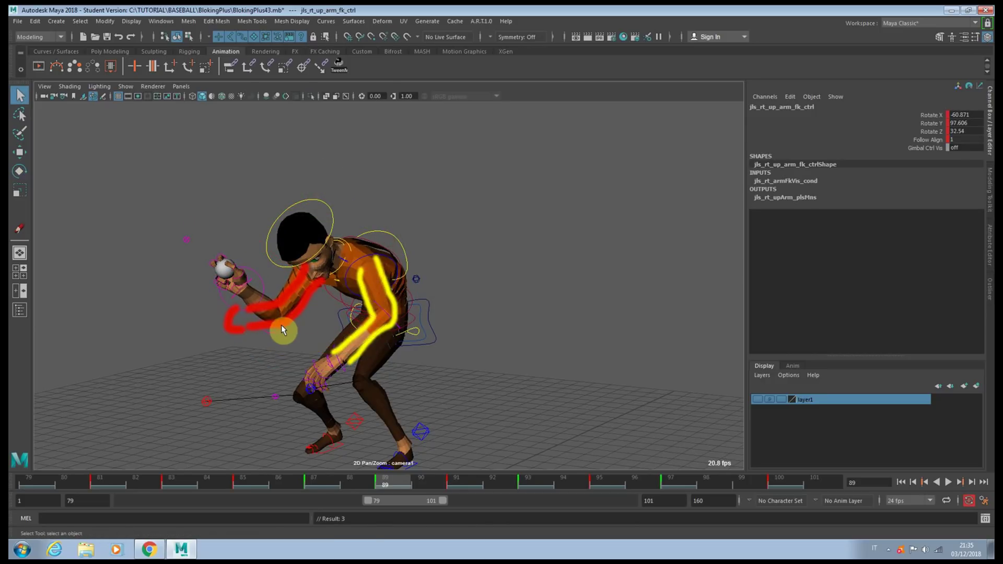
{"action": "left_click", "coordinate": [282, 330]}
{"action": "key", "text": "e"}
{"action": "left_click_drag", "start_coordinate": [267, 247], "coordinate": [196, 273]}
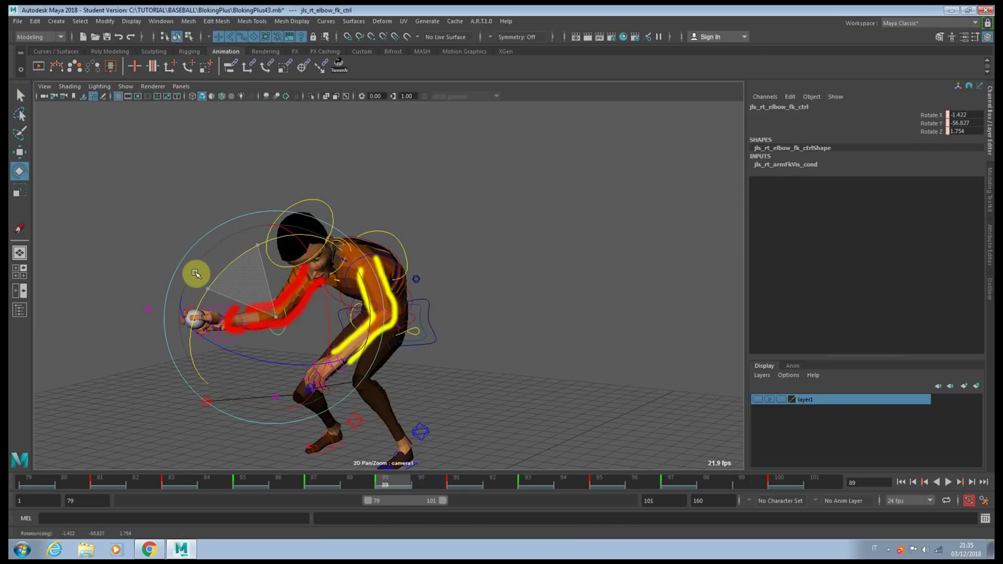
- Rotate the right wrist FK control on frame 89 to bend the hand holding the ball
{"action": "left_click", "coordinate": [131, 208]}
{"action": "left_click", "coordinate": [239, 328]}
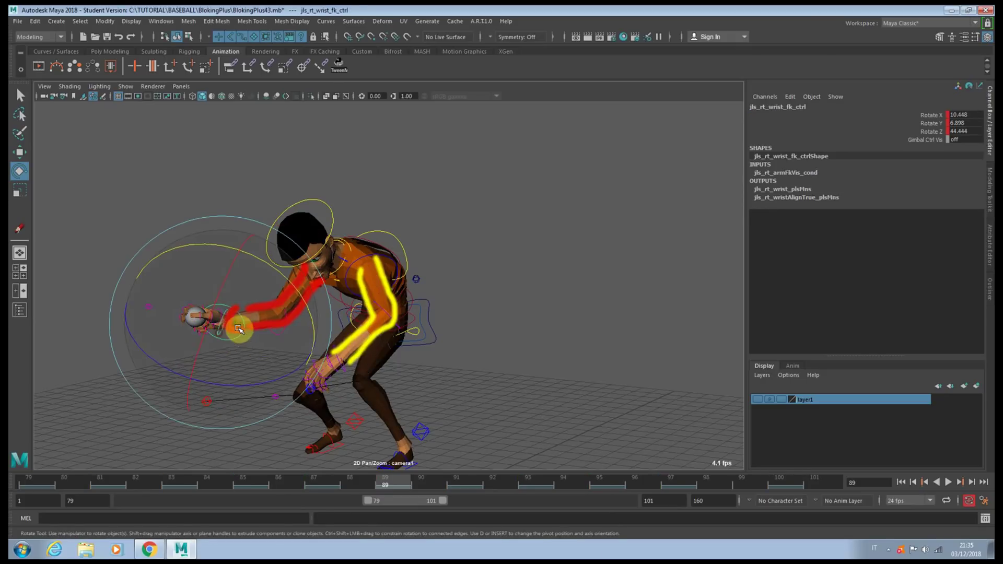
{"action": "left_click_drag", "start_coordinate": [239, 328], "coordinate": [170, 386]}
- Rotate the right upper arm, elbow and clavicle controls on frame 91 to fit the arm inside the red sketch
{"action": "left_click", "coordinate": [470, 488]}
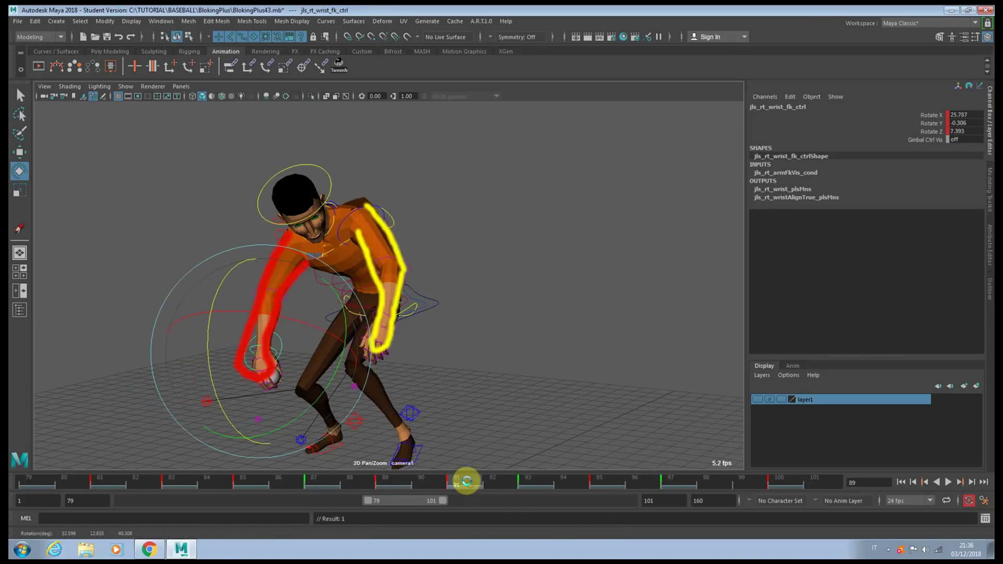
{"action": "left_click", "coordinate": [303, 254]}
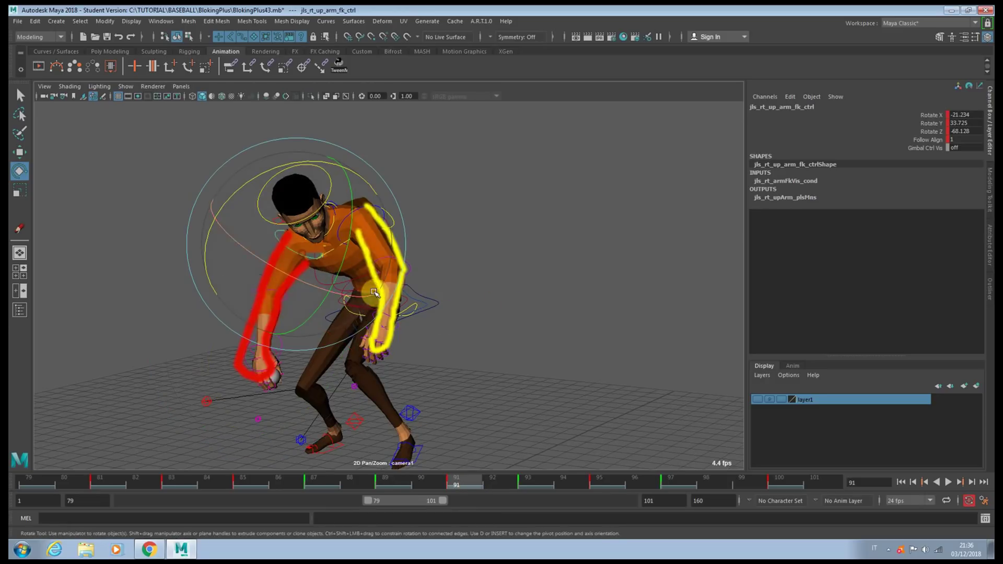
{"action": "left_click", "coordinate": [163, 291]}
{"action": "left_click", "coordinate": [256, 294]}
{"action": "left_click_drag", "start_coordinate": [297, 338], "coordinate": [290, 345]}
{"action": "key", "text": "z"}
{"action": "key", "text": "shift+z"}
{"action": "key", "text": "z"}
{"action": "key", "text": "shift+z"}
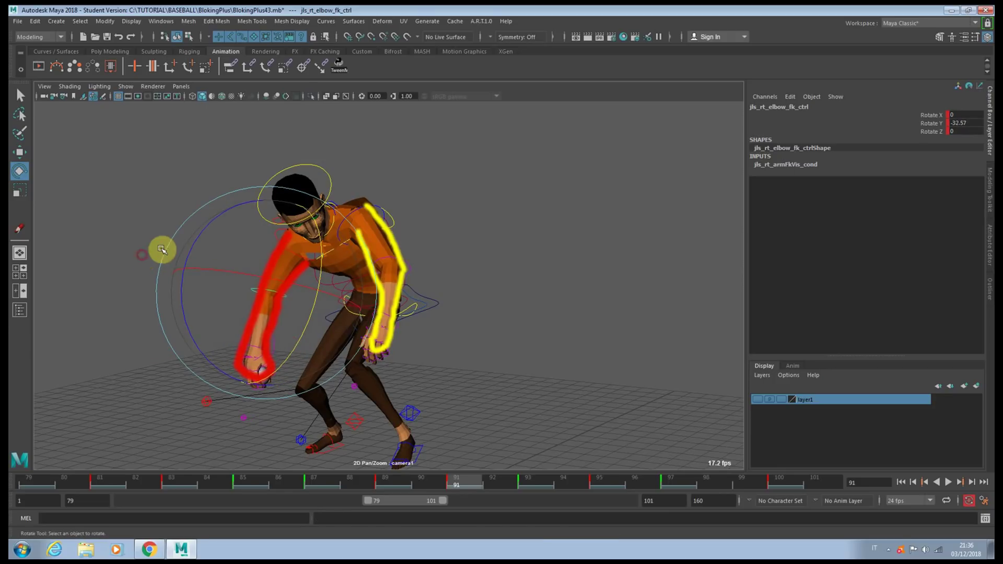
{"action": "left_click", "coordinate": [164, 249]}
{"action": "left_click", "coordinate": [275, 219]}
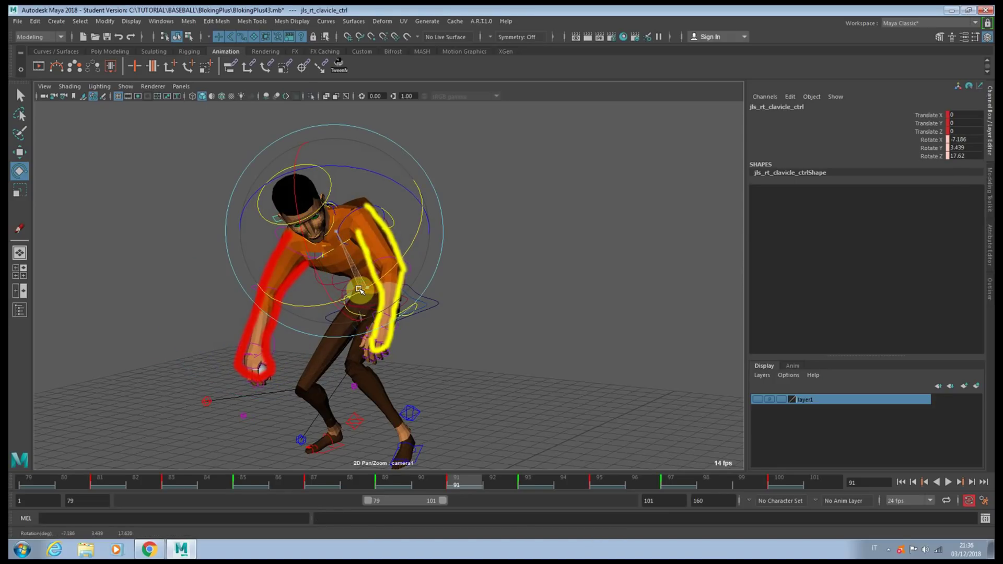
- Rotate the right upper arm FK control on frame 93 so the arm hangs down inside the red sketch
{"action": "left_click", "coordinate": [541, 483]}
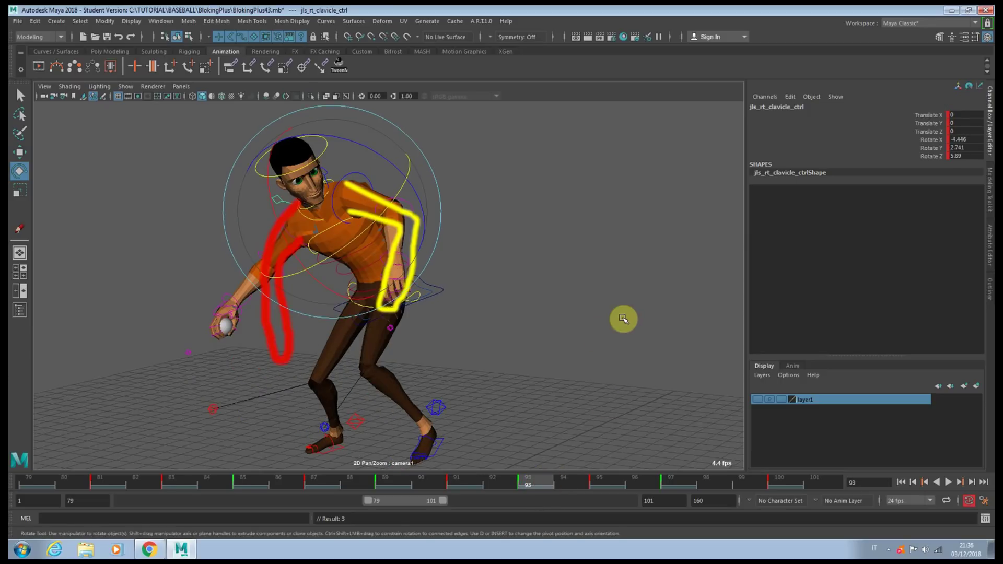
{"action": "left_click", "coordinate": [599, 340]}
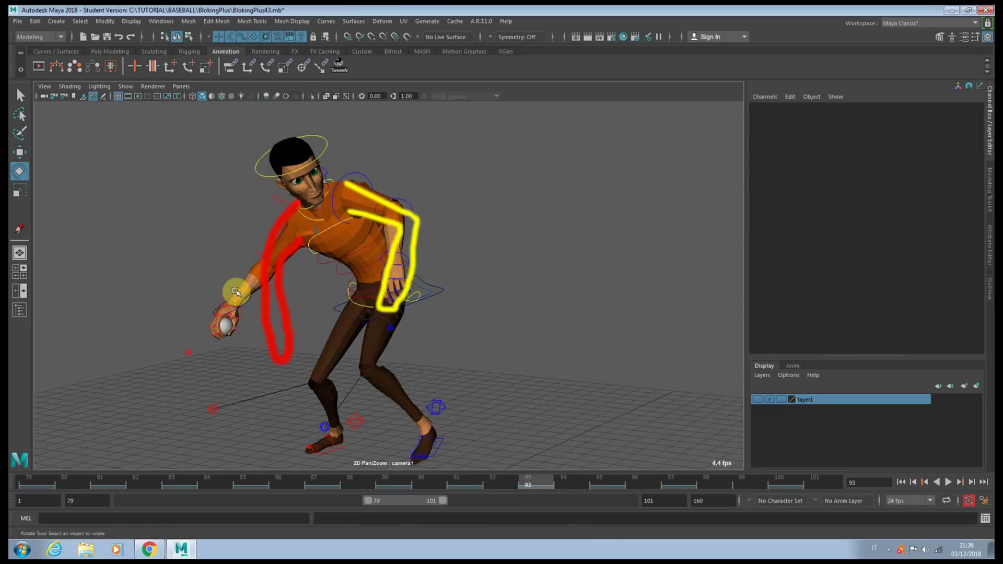
{"action": "left_click", "coordinate": [286, 236]}
{"action": "left_click_drag", "start_coordinate": [280, 284], "coordinate": [312, 291]}
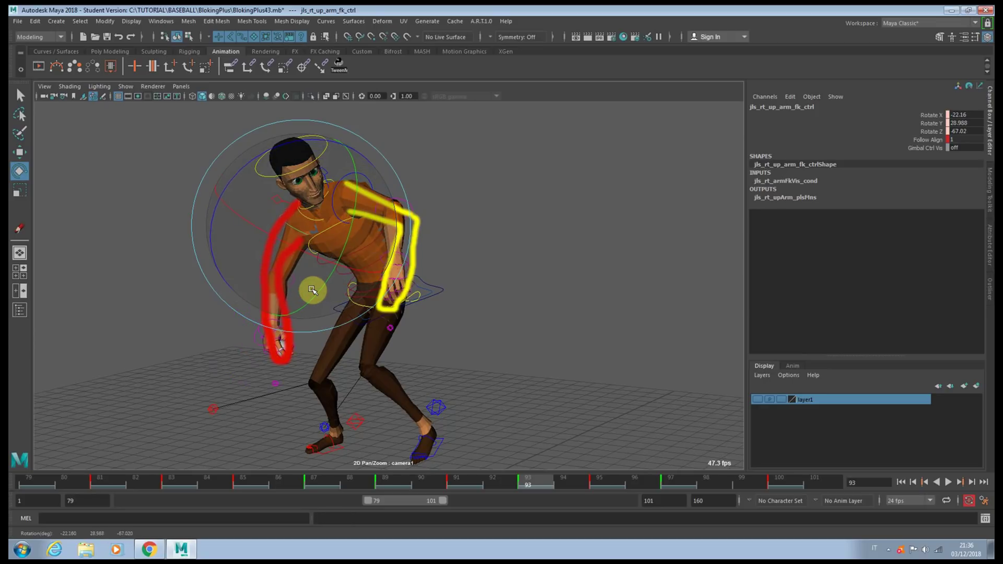
- Fine-tune the right clavicle and upper arm rotations on frame 93 against the red sketch
{"action": "left_click", "coordinate": [245, 246]}
{"action": "left_click", "coordinate": [280, 201]}
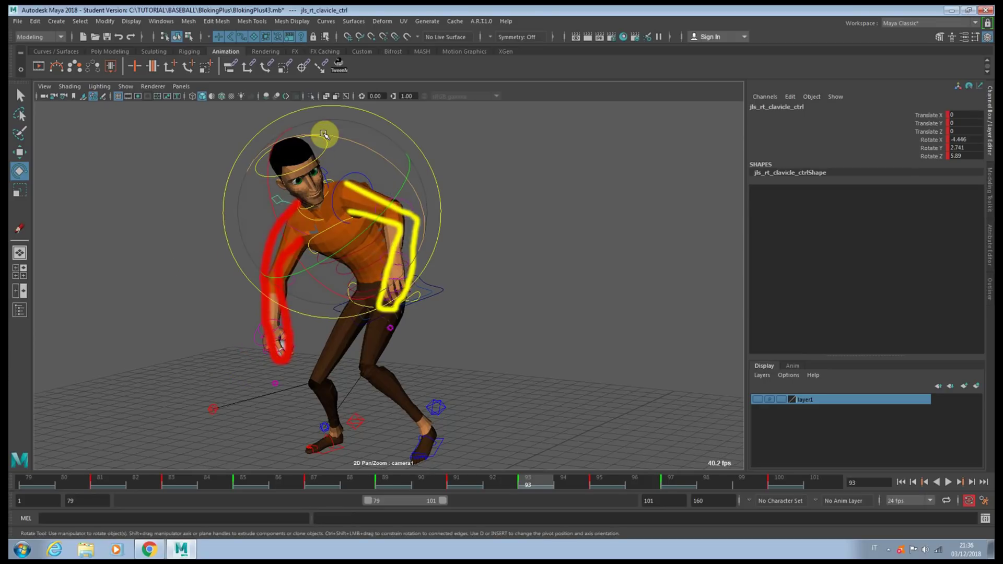
{"action": "left_click_drag", "start_coordinate": [323, 134], "coordinate": [328, 142]}
{"action": "left_click", "coordinate": [206, 265]}
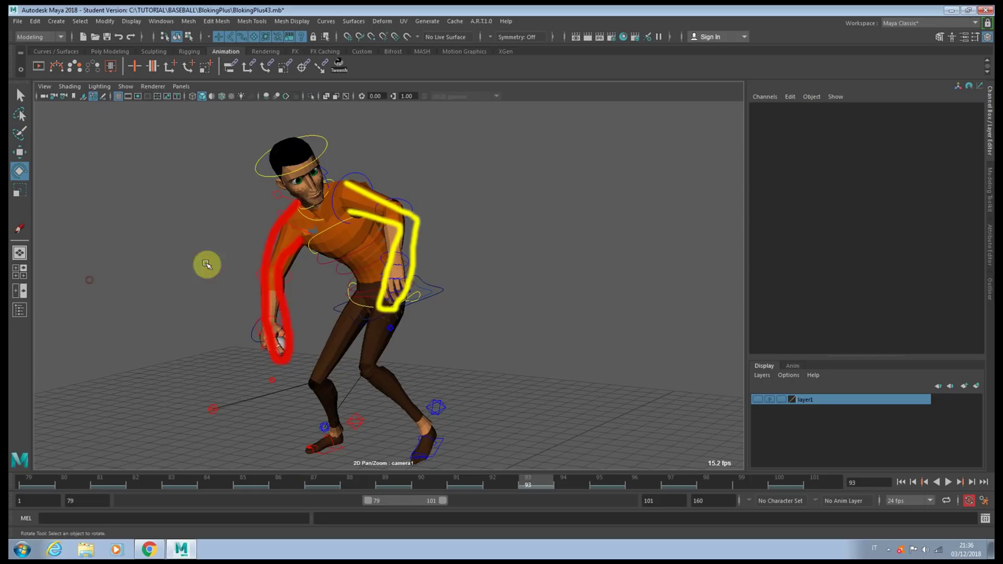
{"action": "left_click", "coordinate": [277, 226]}
{"action": "left_click_drag", "start_coordinate": [329, 154], "coordinate": [327, 135]}
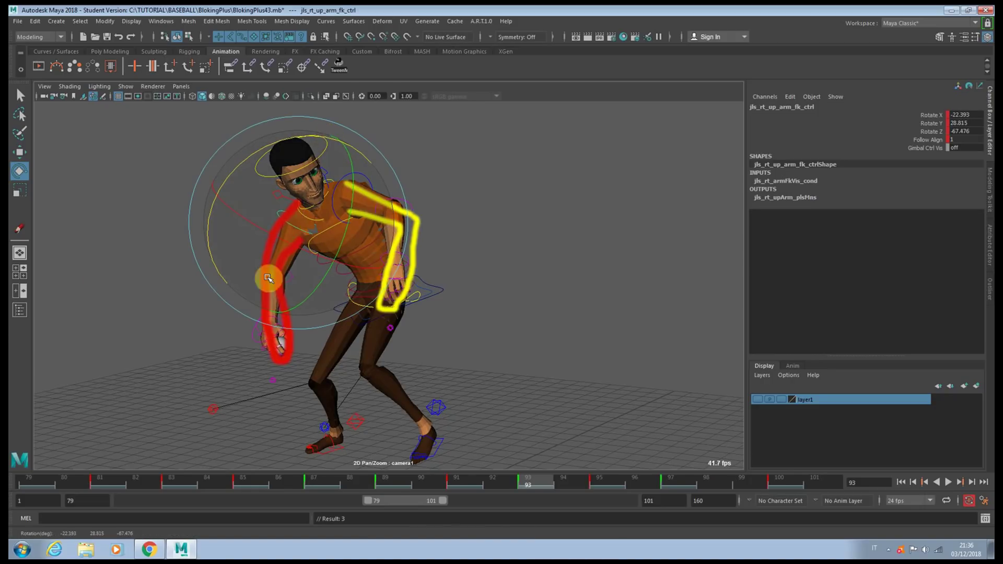
- Rotate the right elbow FK control on frame 95 to align the forearm with the red sketch
{"action": "left_click", "coordinate": [617, 480]}
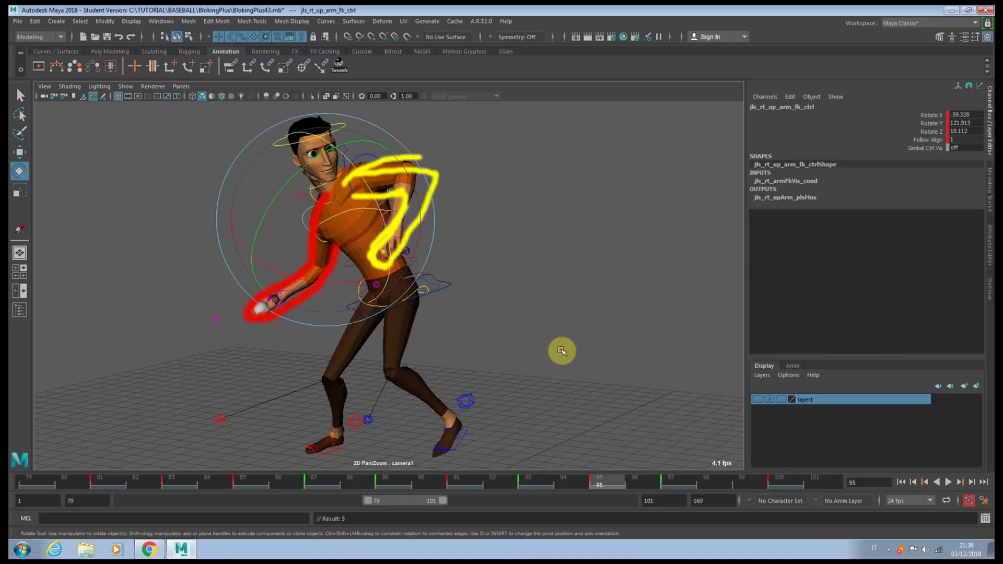
{"action": "left_click", "coordinate": [296, 277]}
{"action": "left_click", "coordinate": [326, 271]}
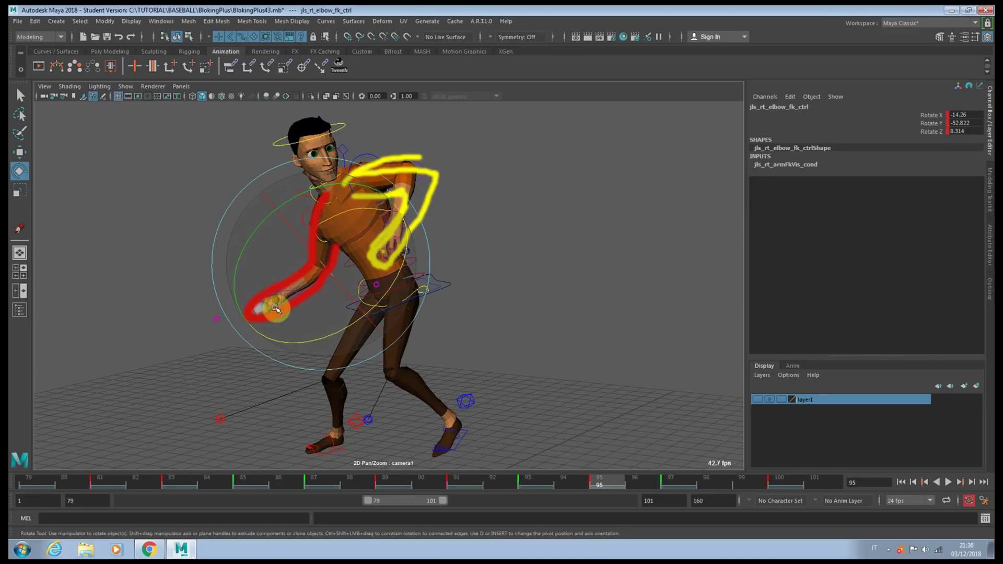
{"action": "left_click_drag", "start_coordinate": [276, 307], "coordinate": [278, 311]}
- Rotate the right upper arm FK control on frame 97 down into the red sketch and key the pose
{"action": "left_click", "coordinate": [672, 486]}
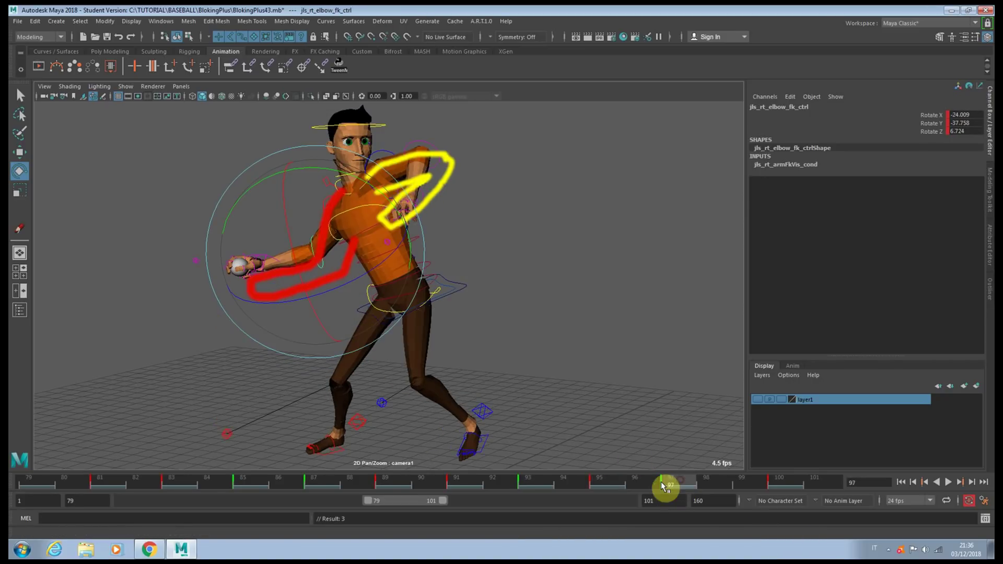
{"action": "left_click", "coordinate": [470, 270]}
{"action": "left_click", "coordinate": [325, 203]}
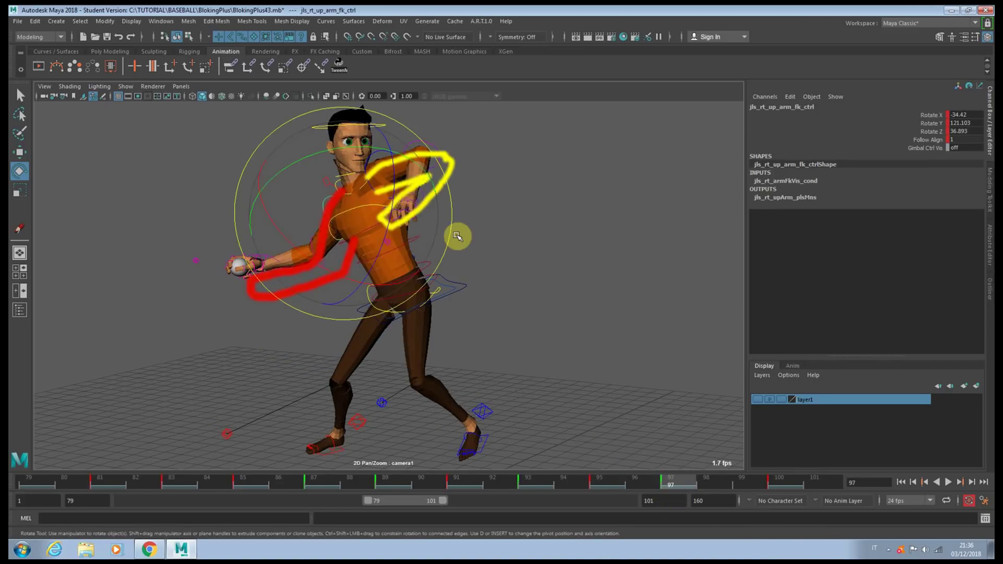
{"action": "left_click_drag", "start_coordinate": [394, 211], "coordinate": [388, 195]}
{"action": "left_click_drag", "start_coordinate": [351, 158], "coordinate": [416, 167]}
{"action": "left_click", "coordinate": [320, 179]}
{"action": "left_click", "coordinate": [354, 164]}
{"action": "key", "text": "s"}
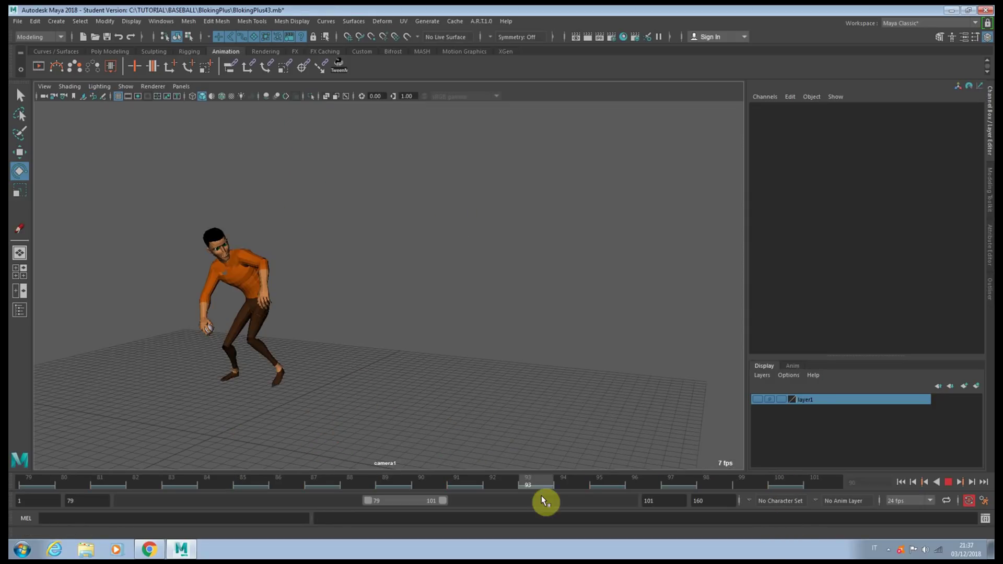
- Adjust the right upper arm and elbow FK rotations on frame 87 to smooth the wrist's motion trail
{"action": "mouse_move", "coordinate": [538, 495]}
{"action": "left_mouse_down"}
{"action": "mouse_move", "coordinate": [646, 493]}
{"action": "mouse_move", "coordinate": [246, 493]}
{"action": "mouse_move", "coordinate": [457, 488]}
{"action": "mouse_move", "coordinate": [264, 484]}
{"action": "mouse_move", "coordinate": [456, 484]}
{"action": "left_mouse_up"}
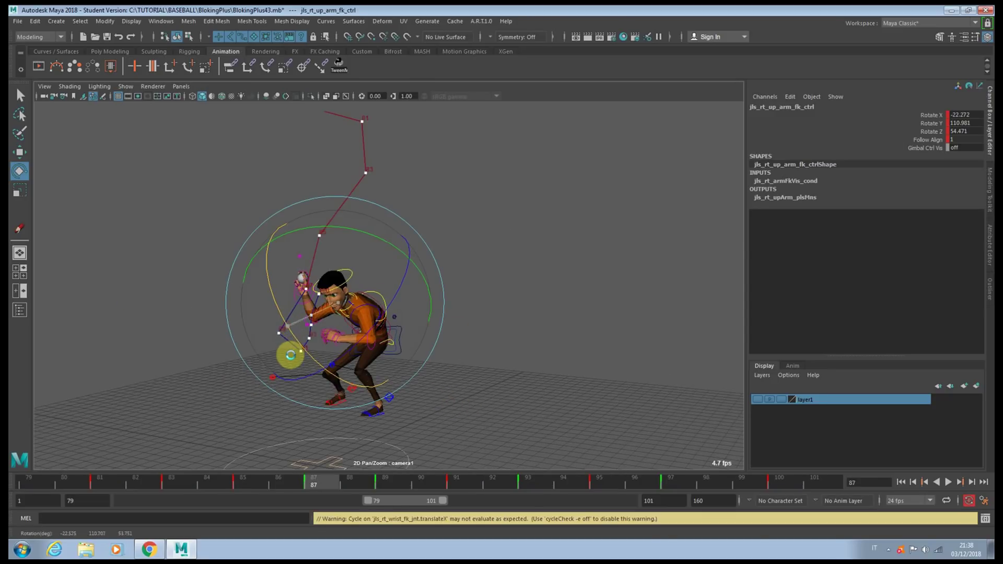
{"action": "left_click_drag", "start_coordinate": [286, 353], "coordinate": [295, 369]}
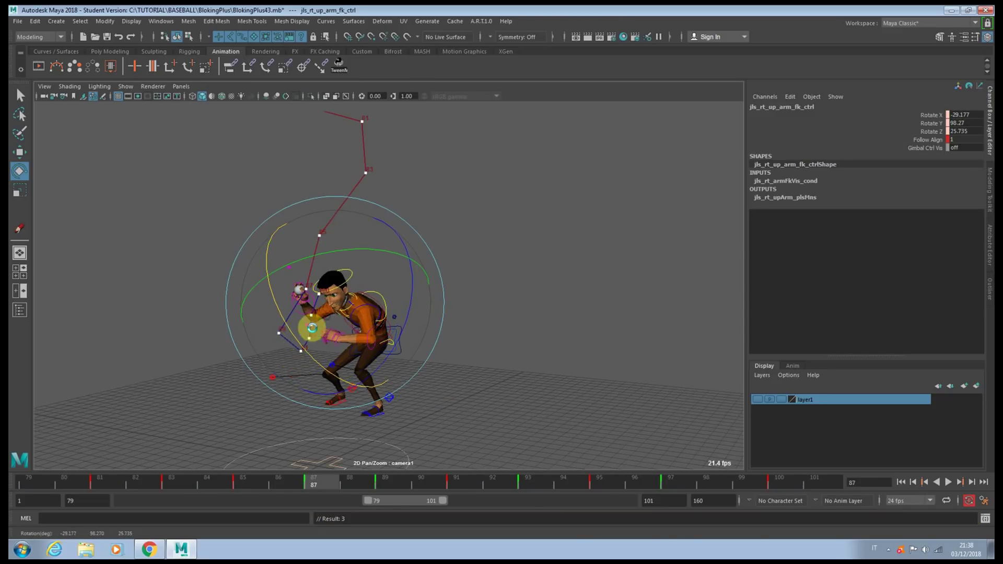
{"action": "left_click_drag", "start_coordinate": [311, 328], "coordinate": [490, 280]}
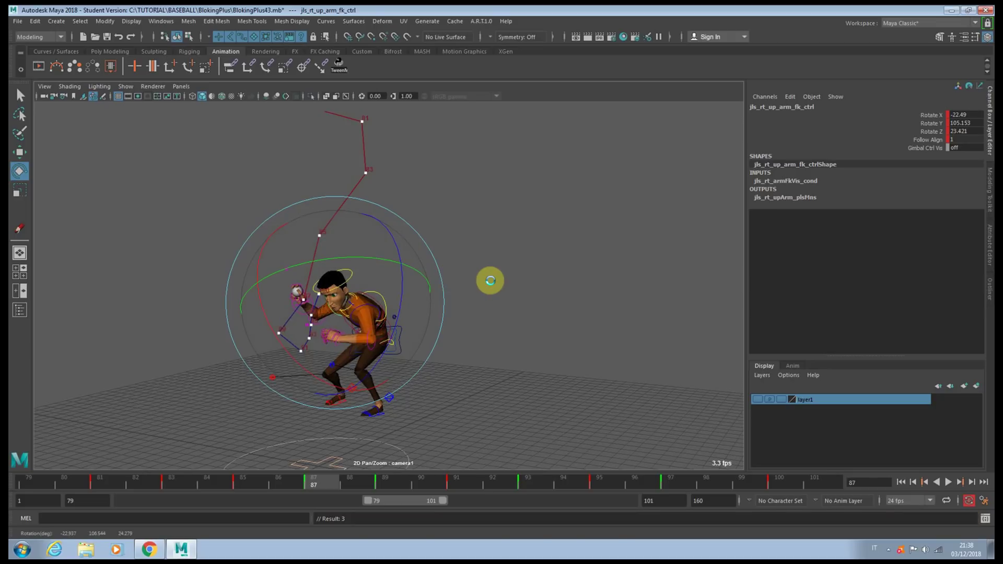
{"action": "left_click", "coordinate": [490, 281]}
{"action": "left_click", "coordinate": [326, 327]}
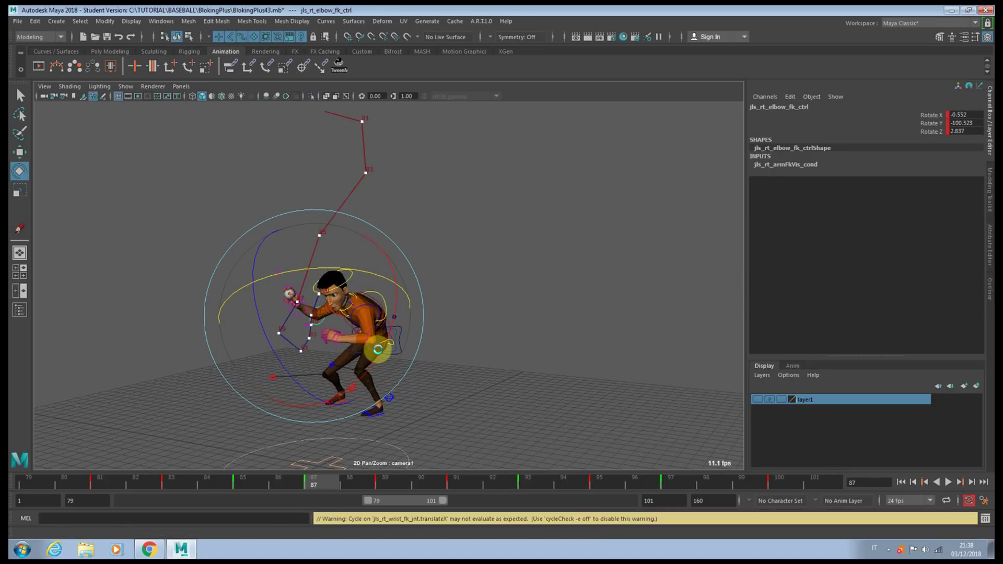
- Rotate the right elbow FK control on frame 89 to even out the wrist's motion trail
{"action": "key", "text": "."}
{"action": "left_click_drag", "start_coordinate": [258, 284], "coordinate": [298, 352]}
{"action": "key", "text": "."}
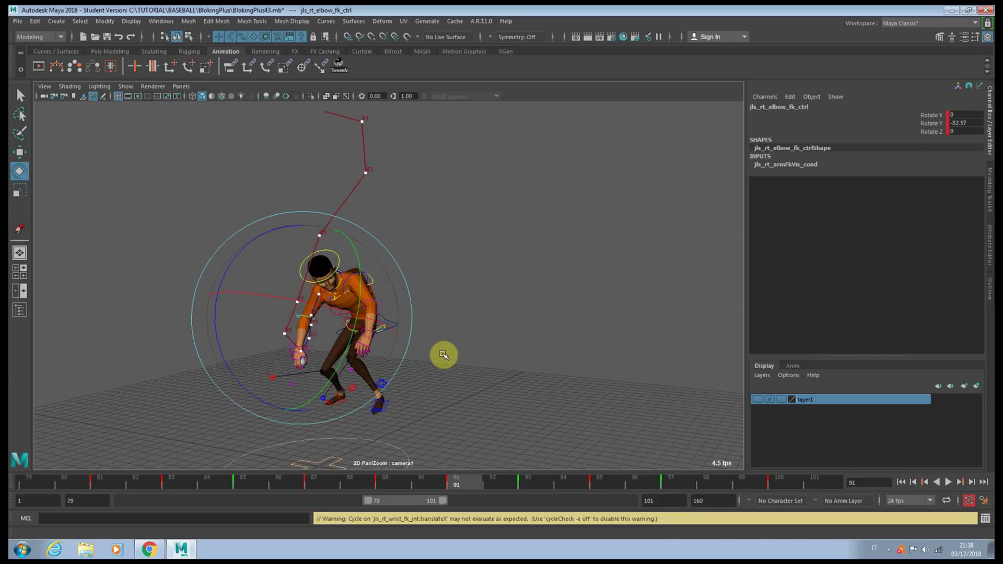
- Compare the right upper arm across frames 89 to 93 and rotate its FK control on frame 93 along the motion trail
{"action": "left_click", "coordinate": [435, 319]}
{"action": "left_click", "coordinate": [314, 291]}
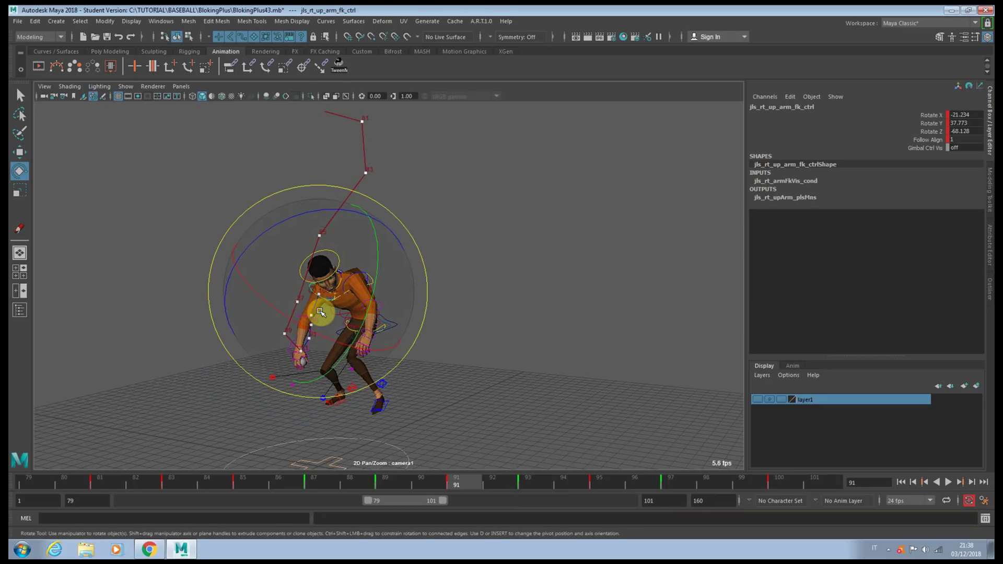
{"action": "key", "text": "."}
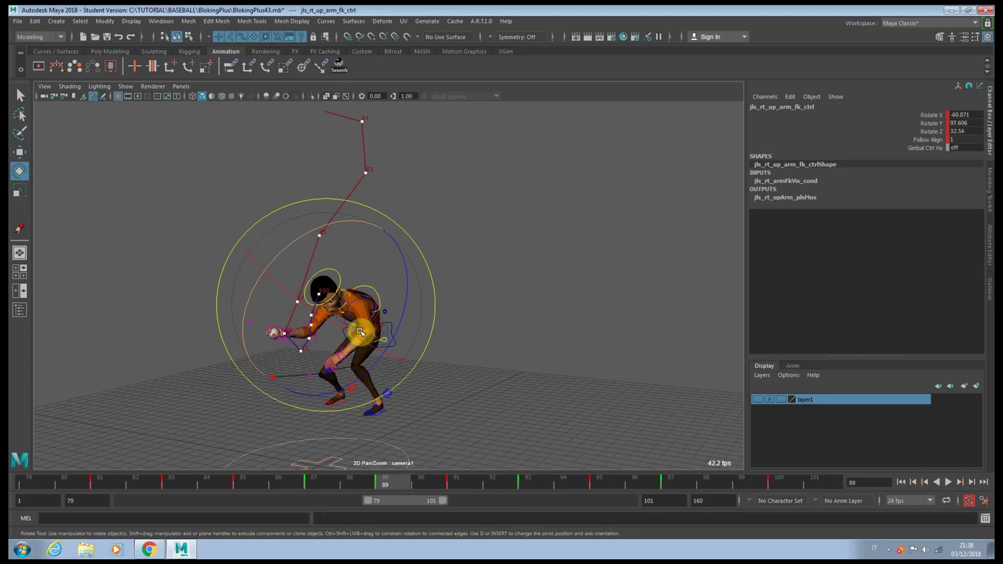
{"action": "left_click_drag", "start_coordinate": [373, 320], "coordinate": [376, 294]}
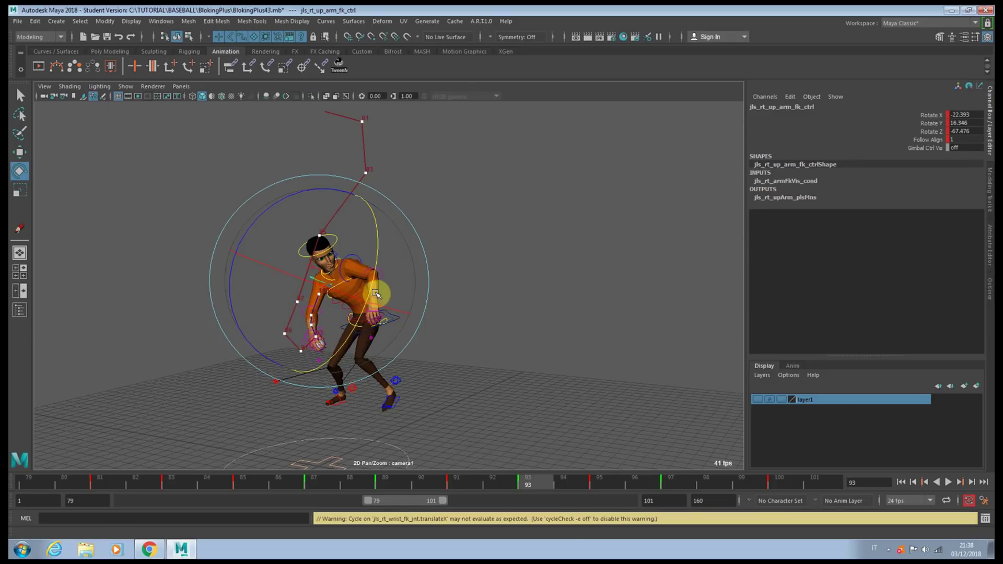
- Rotate the right upper arm and elbow FK controls on frame 95 to reposition the hand on the motion trail
{"action": "key", "text": "."}
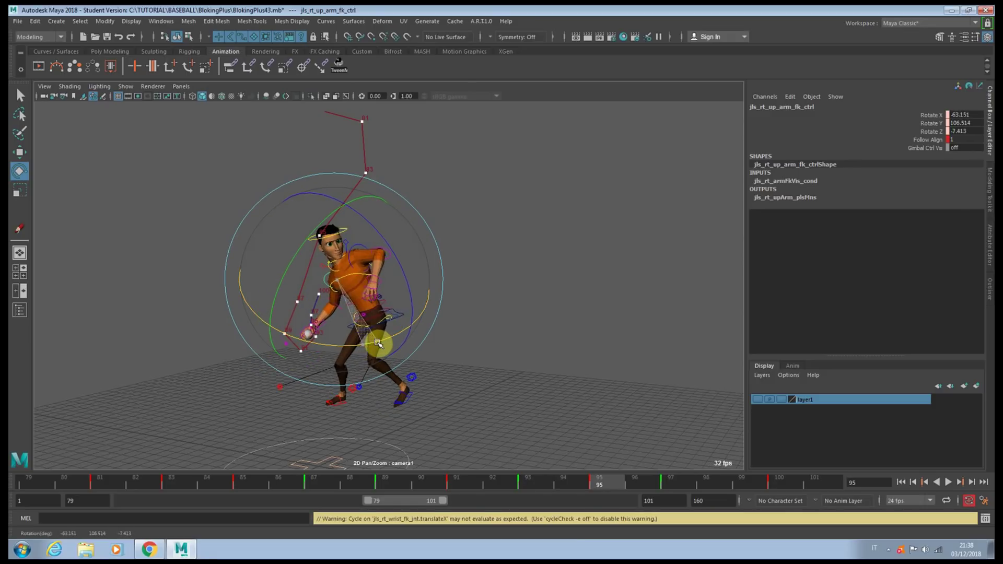
{"action": "left_click_drag", "start_coordinate": [377, 343], "coordinate": [339, 306]}
{"action": "key", "text": "q"}
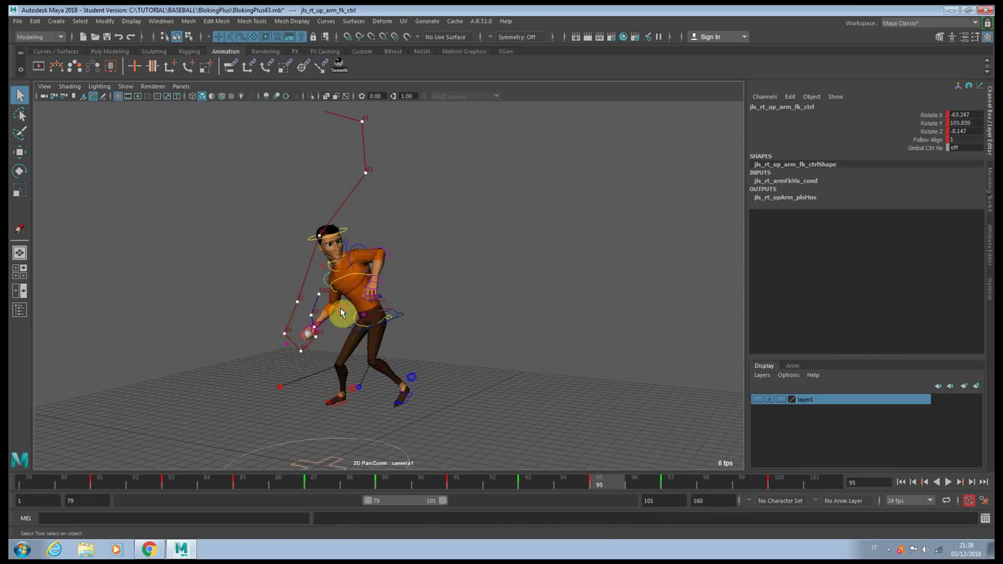
{"action": "left_click", "coordinate": [341, 312]}
{"action": "key", "text": "e"}
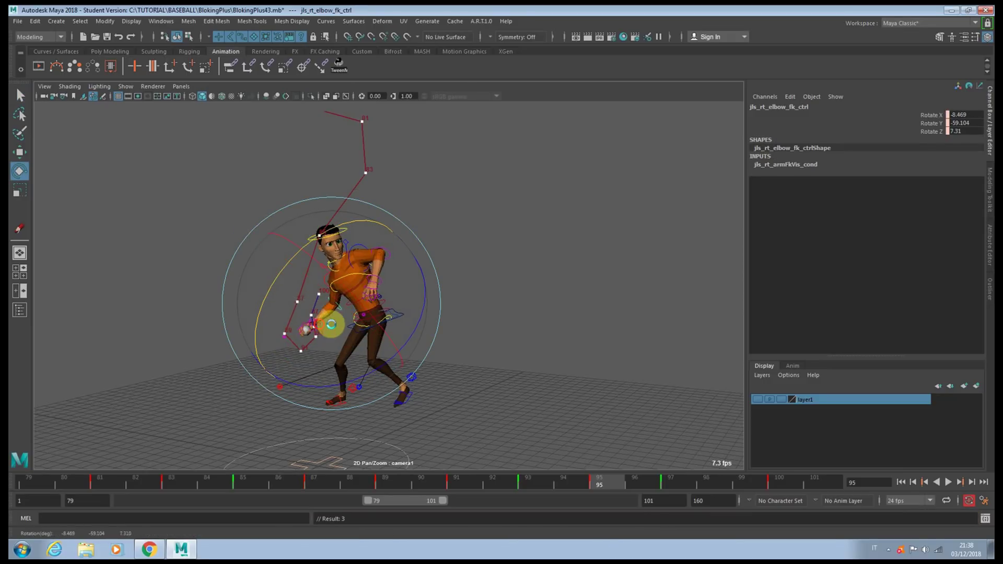
{"action": "left_click_drag", "start_coordinate": [331, 324], "coordinate": [416, 401]}
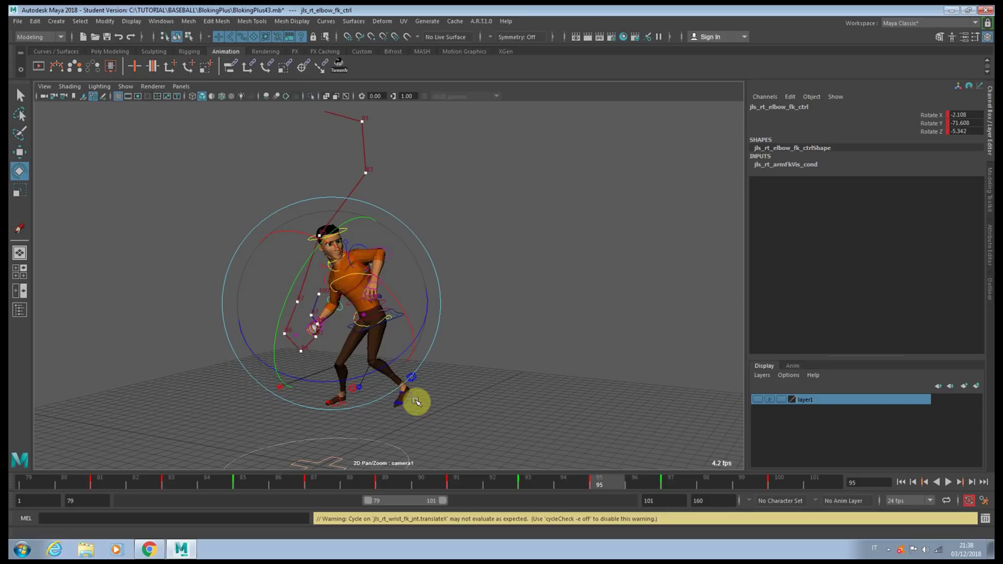
- Refine the right elbow FK rotation on keyed frames between 89 and 97 to smooth the wrist's arc
{"action": "left_click", "coordinate": [671, 481]}
{"action": "left_click_drag", "start_coordinate": [340, 331], "coordinate": [314, 336]}
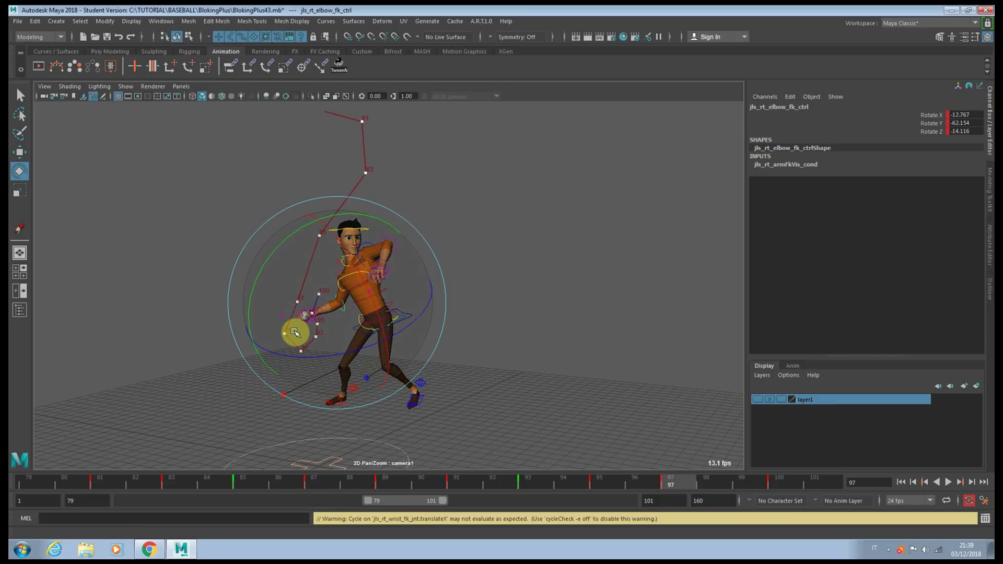
{"action": "left_click", "coordinate": [541, 486]}
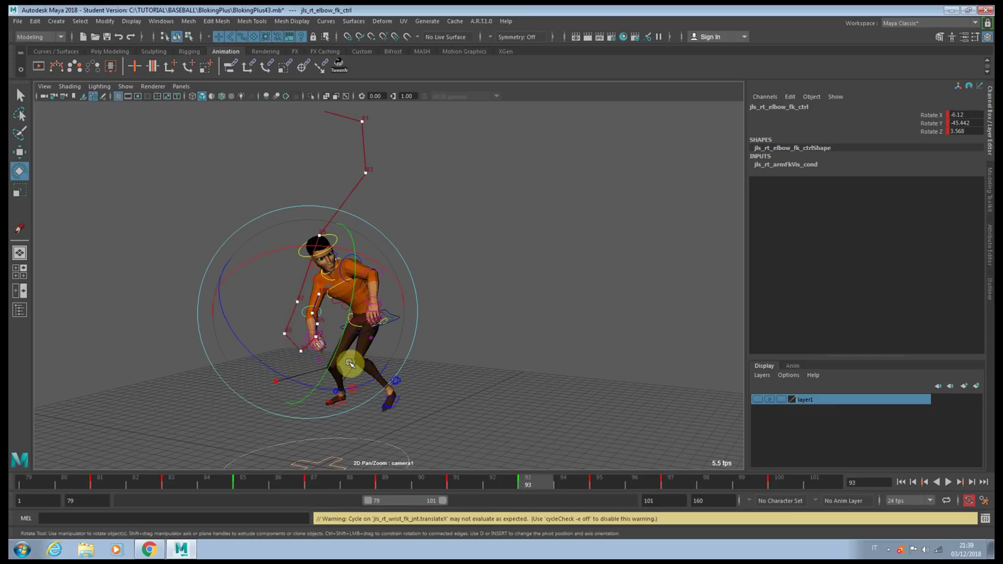
{"action": "left_click_drag", "start_coordinate": [350, 364], "coordinate": [306, 343]}
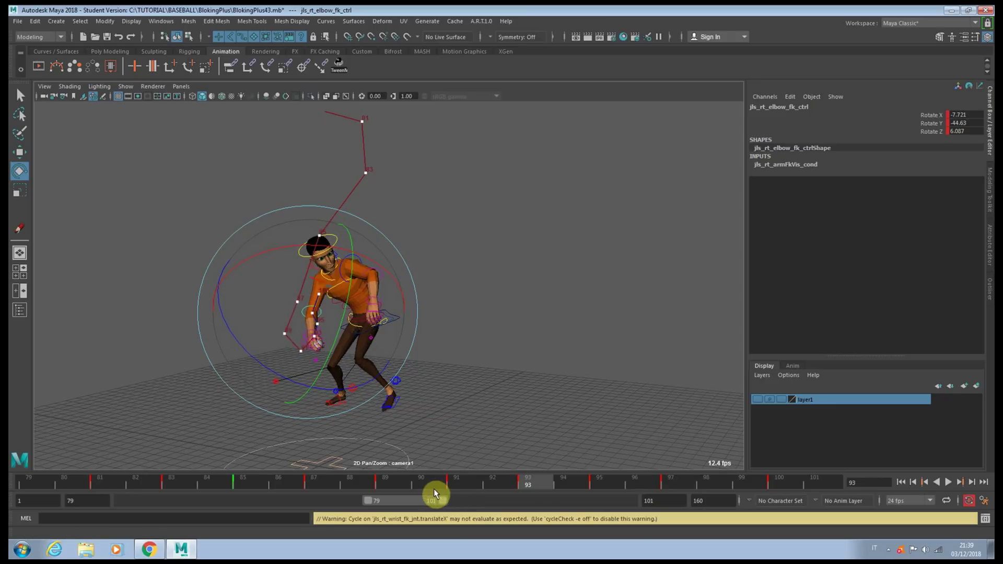
{"action": "left_click_drag", "start_coordinate": [454, 486], "coordinate": [405, 479]}
{"action": "mouse_move", "coordinate": [320, 371]}
{"action": "left_mouse_down"}
{"action": "mouse_move", "coordinate": [298, 355]}
{"action": "mouse_move", "coordinate": [327, 360]}
{"action": "mouse_move", "coordinate": [307, 357]}
{"action": "left_mouse_up"}
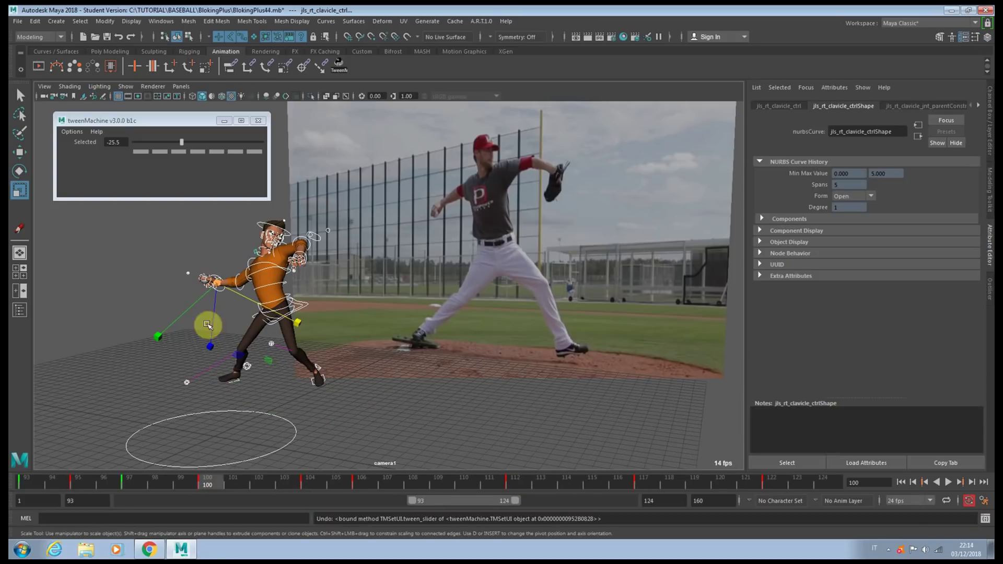
- Create an in-between pose for the selected controls on frame 102 with a tweenMachine bias of -34.4
{"action": "left_click", "coordinate": [260, 483]}
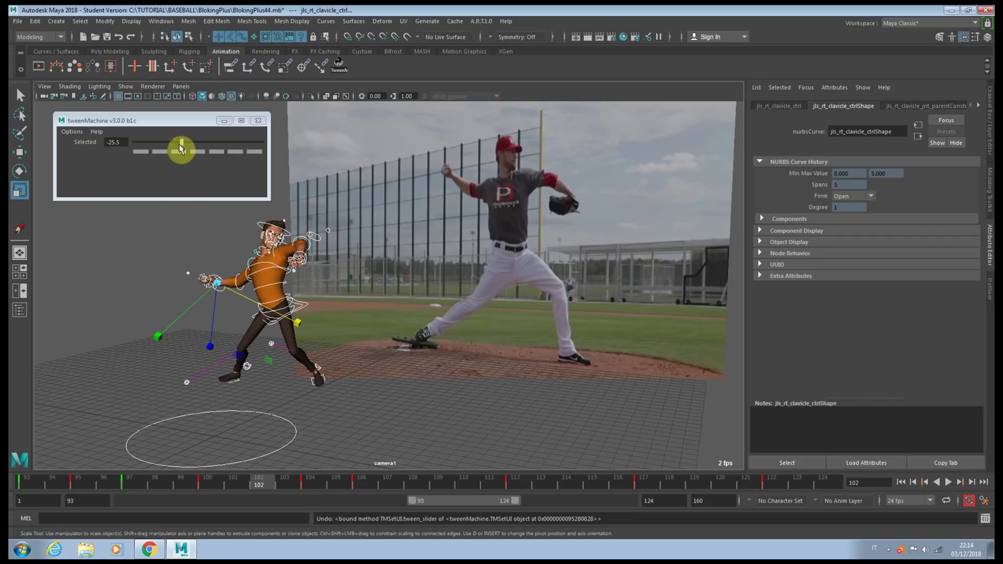
{"action": "key", "text": "q"}
{"action": "left_click", "coordinate": [205, 173]}
{"action": "left_click_drag", "start_coordinate": [181, 147], "coordinate": [175, 140]}
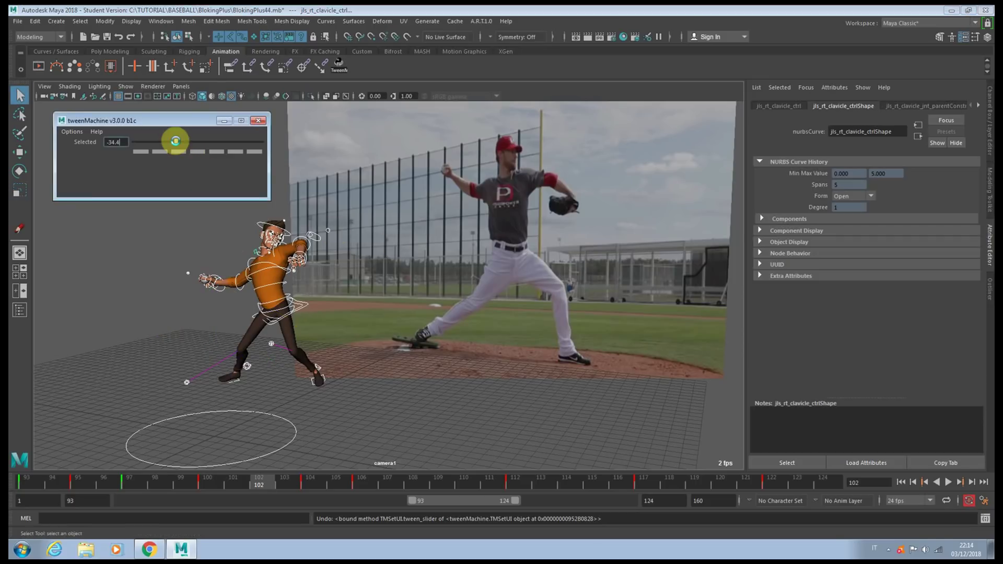
- Create in-between poses for the selected controls on frame 105 with a bias of 31.2 and frame 108 with 34.4
{"action": "left_click_drag", "start_coordinate": [259, 485], "coordinate": [341, 481]}
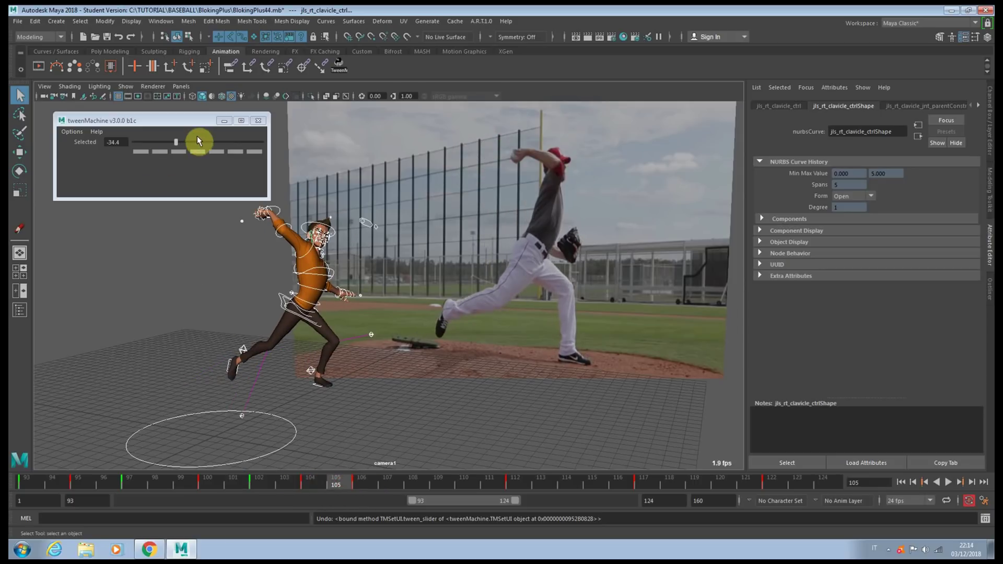
{"action": "left_click", "coordinate": [217, 142]}
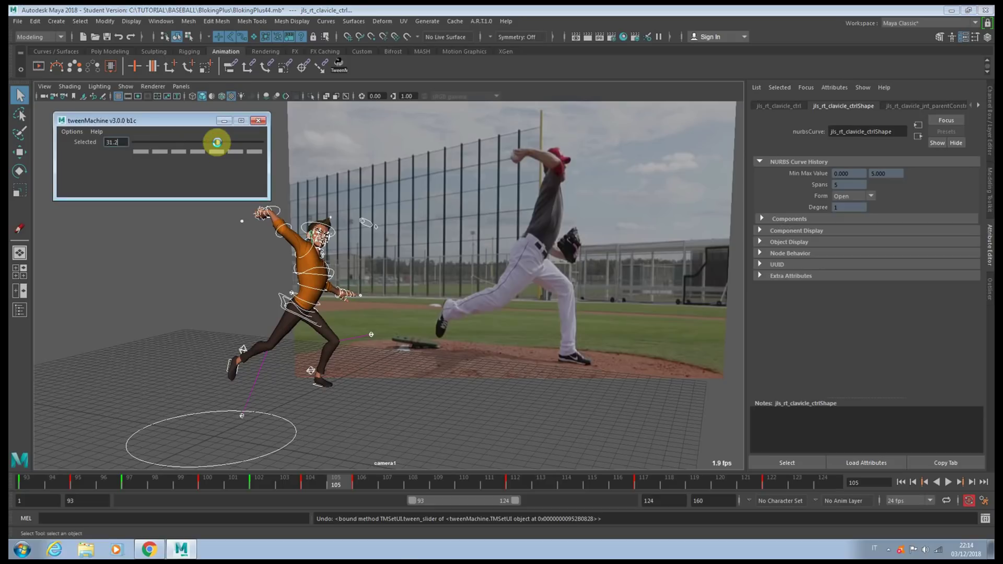
{"action": "left_click_drag", "start_coordinate": [324, 487], "coordinate": [412, 490]}
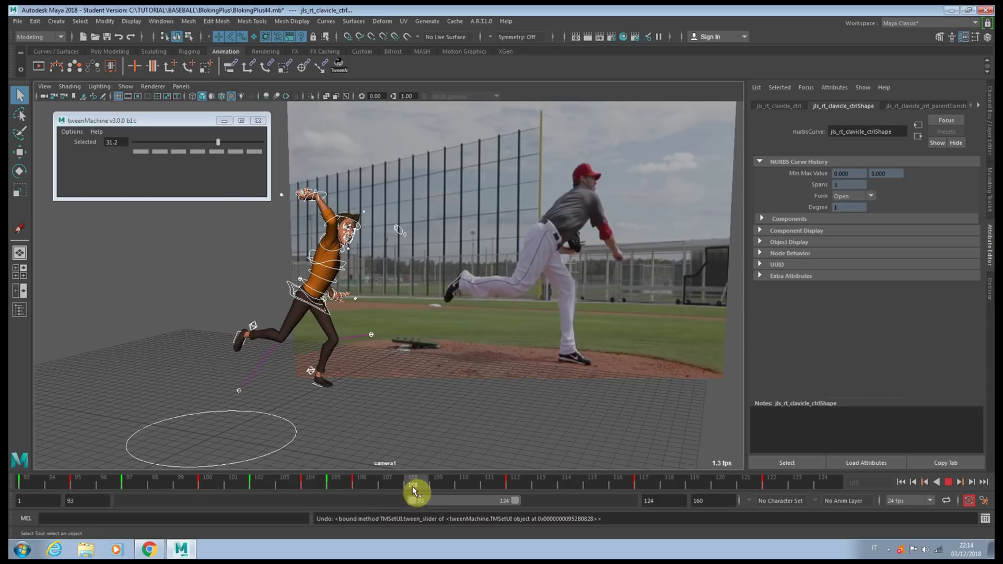
{"action": "left_click", "coordinate": [218, 142]}
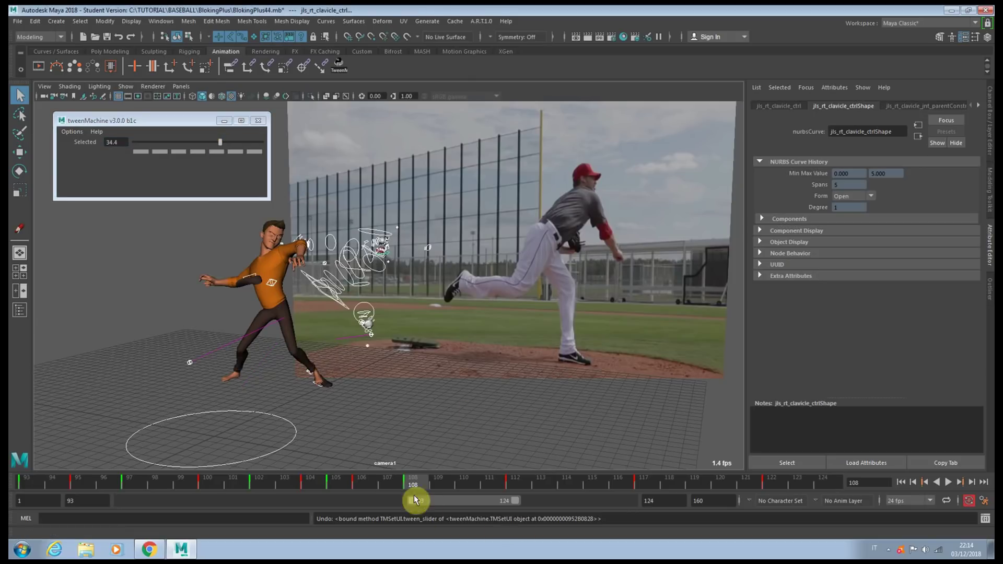
{"action": "key", "text": "alt+v"}
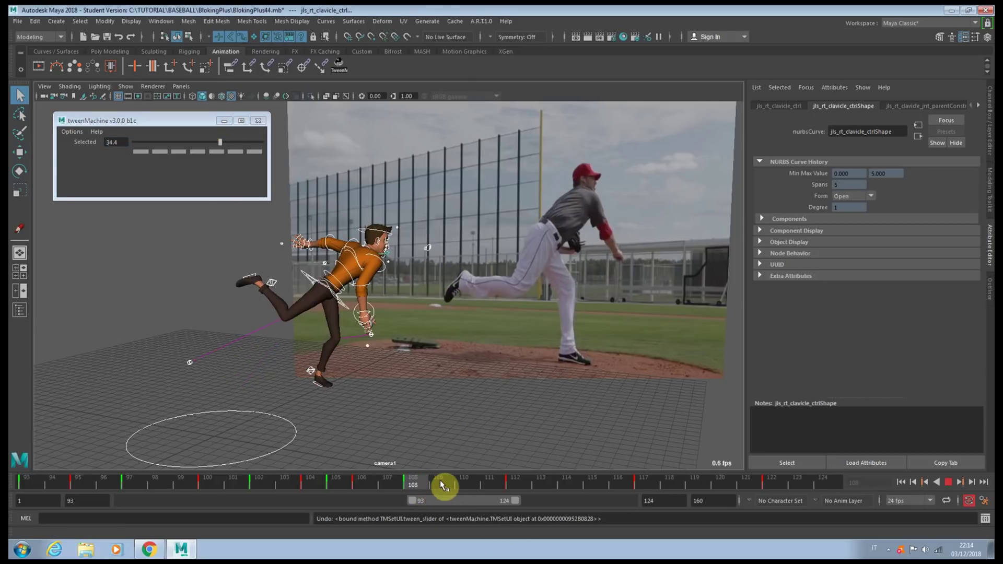
- Create in-between poses for the selected controls on frame 110 with a bias of -2.0 and frame 115 with -46.6
{"action": "left_click", "coordinate": [471, 483]}
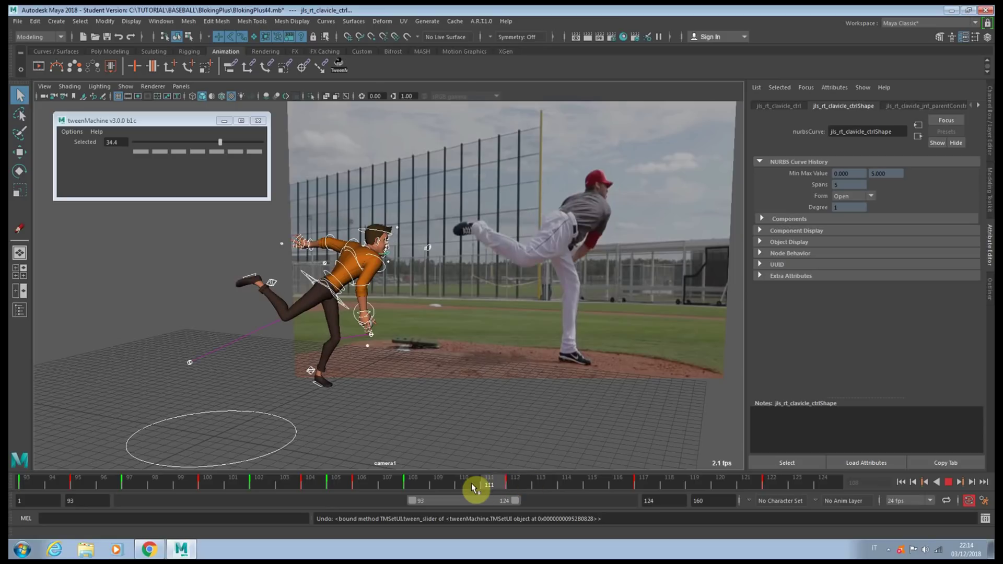
{"action": "left_click_drag", "start_coordinate": [208, 149], "coordinate": [197, 148]}
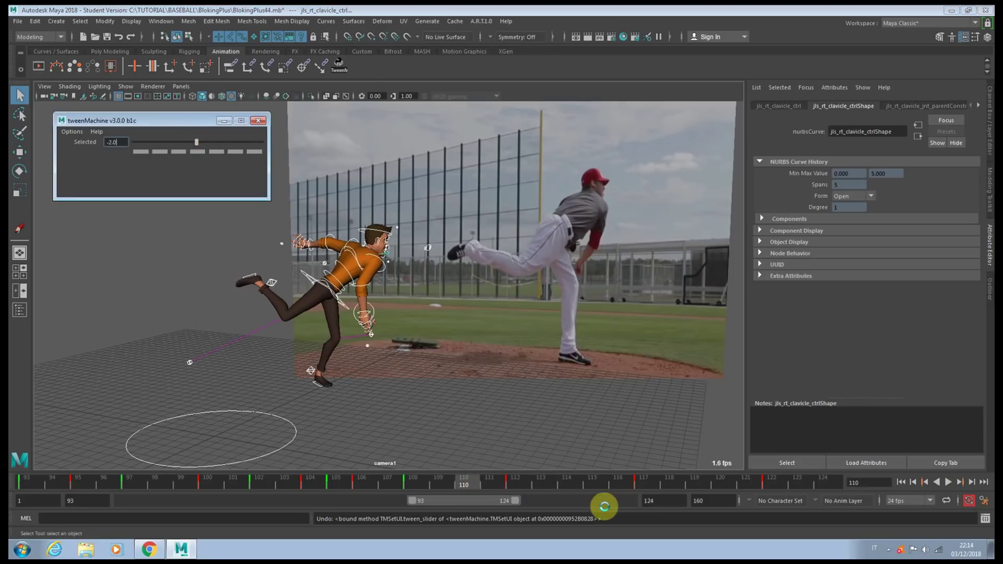
{"action": "left_click_drag", "start_coordinate": [498, 482], "coordinate": [593, 486]}
{"action": "left_click_drag", "start_coordinate": [170, 142], "coordinate": [168, 142]}
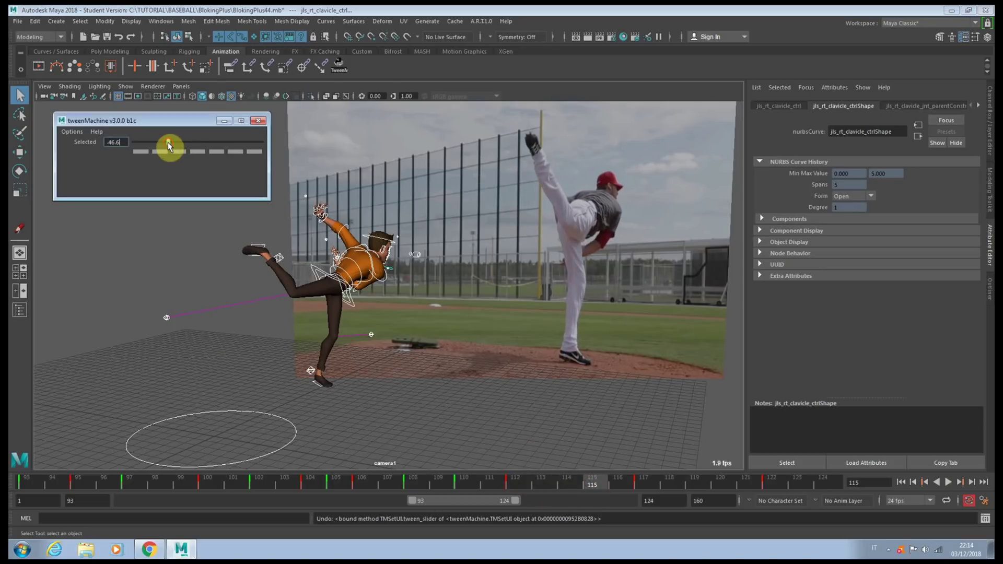
- Create in-between poses for the selected controls on frame 119 with a bias of -31.2 and frame 121 with 41.7
{"action": "left_click_drag", "start_coordinate": [576, 484], "coordinate": [522, 485]}
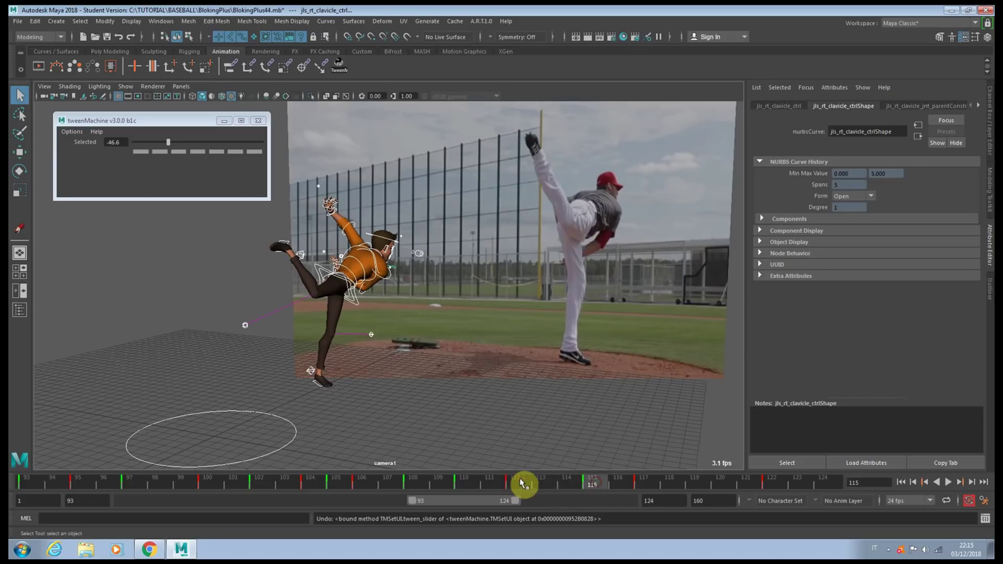
{"action": "left_click", "coordinate": [516, 484]}
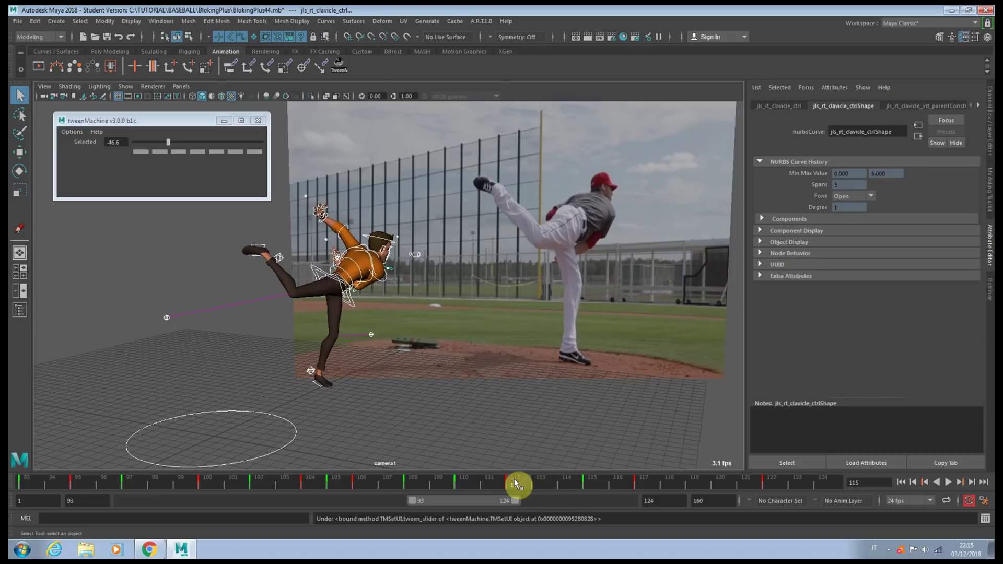
{"action": "left_click_drag", "start_coordinate": [524, 478], "coordinate": [745, 481]}
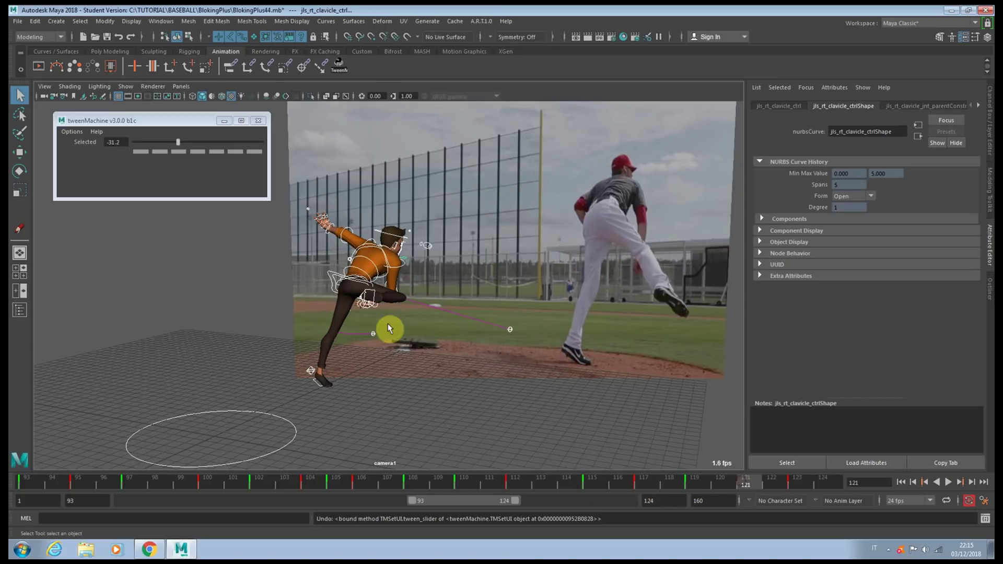
{"action": "left_click", "coordinate": [223, 146]}
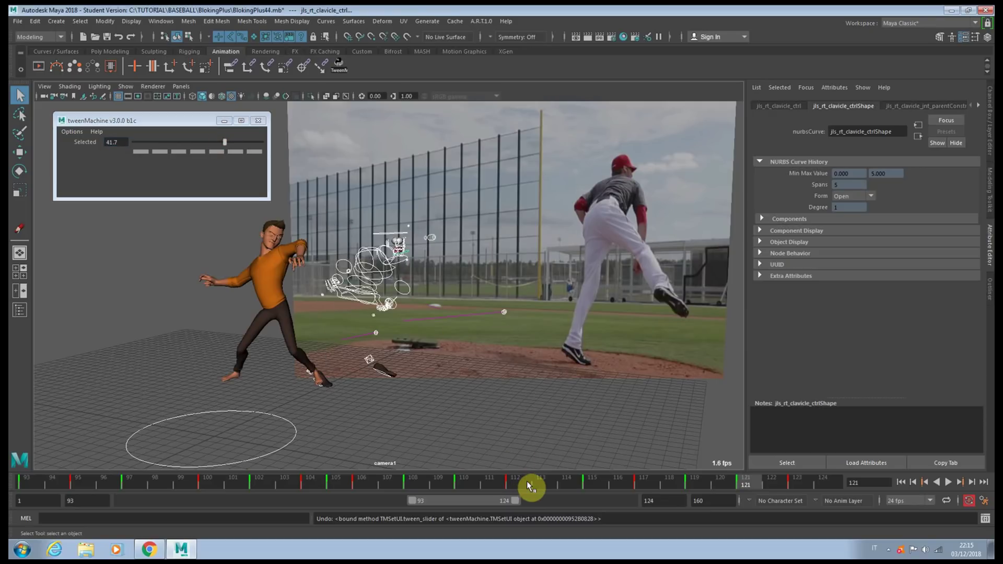
{"action": "left_click_drag", "start_coordinate": [688, 482], "coordinate": [822, 483]}
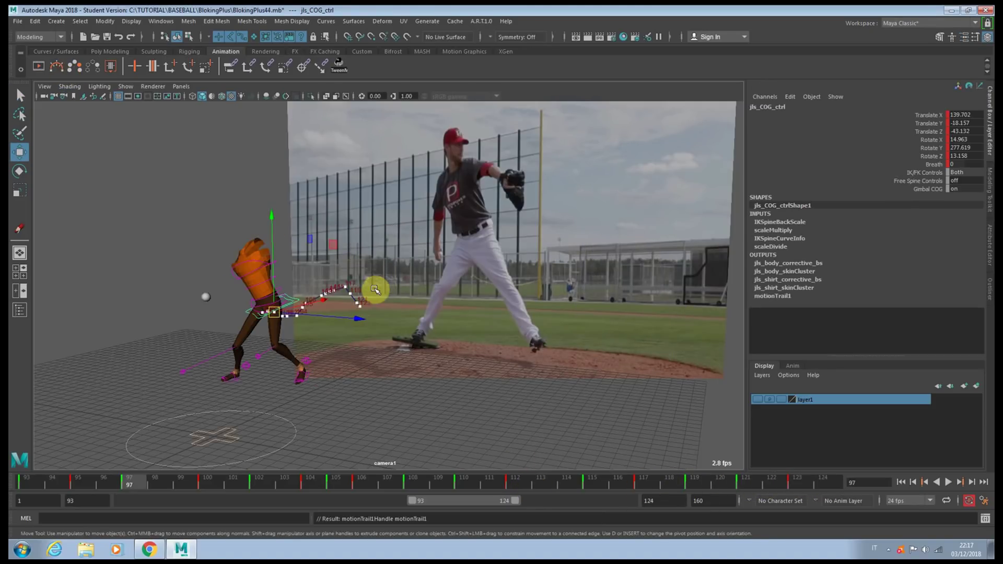
- Lower the COG control on frame 102 to a Translate Y of -24.595 along its motion trail
{"action": "key", "text": "backslash"}
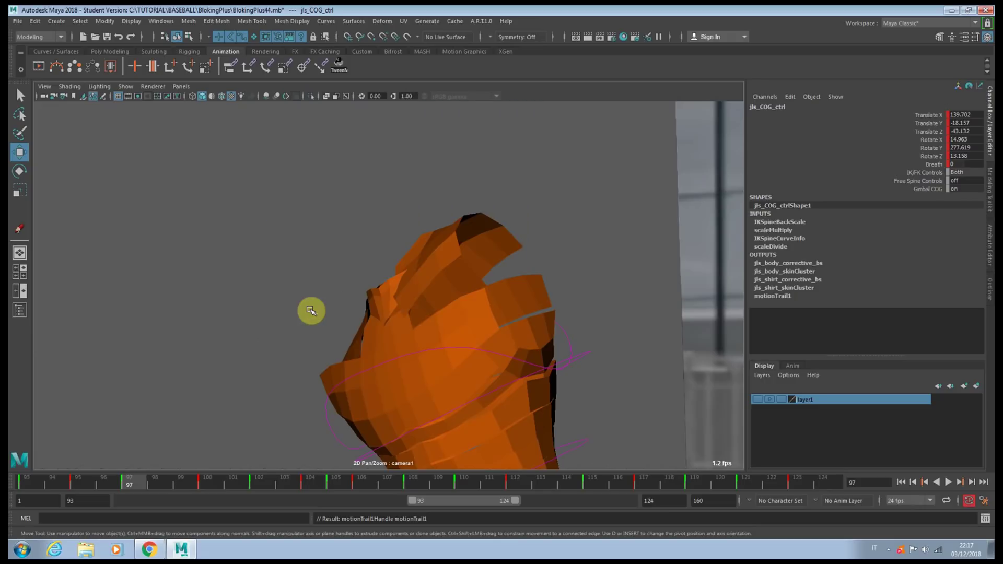
{"action": "middle_click_drag", "start_coordinate": [505, 329], "coordinate": [94, 214]}
{"action": "scroll", "coordinate": [92, 212], "scroll_direction": "down", "scroll_amount": 5}
{"action": "middle_click_drag", "start_coordinate": [576, 335], "coordinate": [343, 261]}
{"action": "scroll", "coordinate": [344, 261], "scroll_direction": "down", "scroll_amount": 2}
{"action": "middle_click_drag", "start_coordinate": [418, 282], "coordinate": [480, 309]}
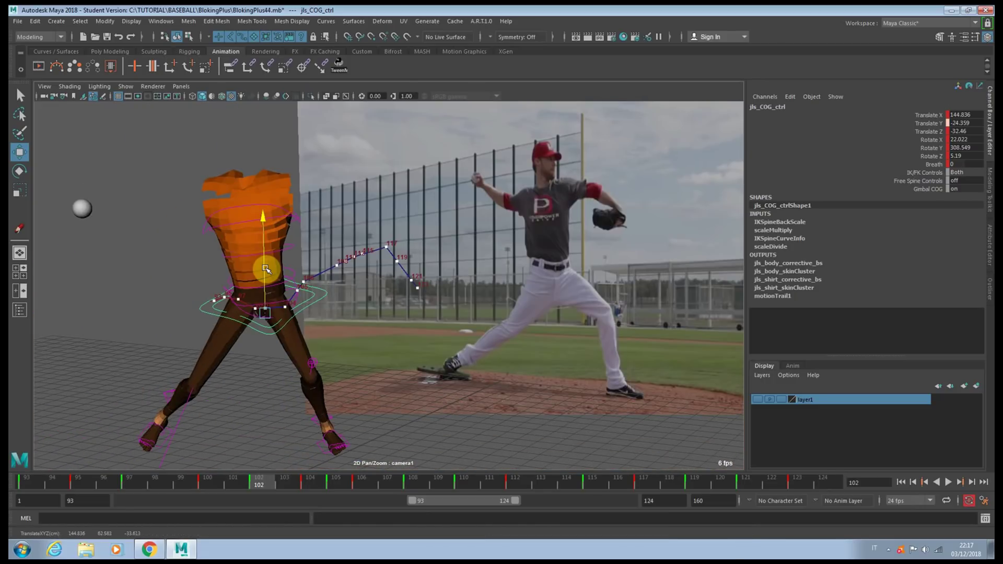
{"action": "left_click", "coordinate": [266, 269]}
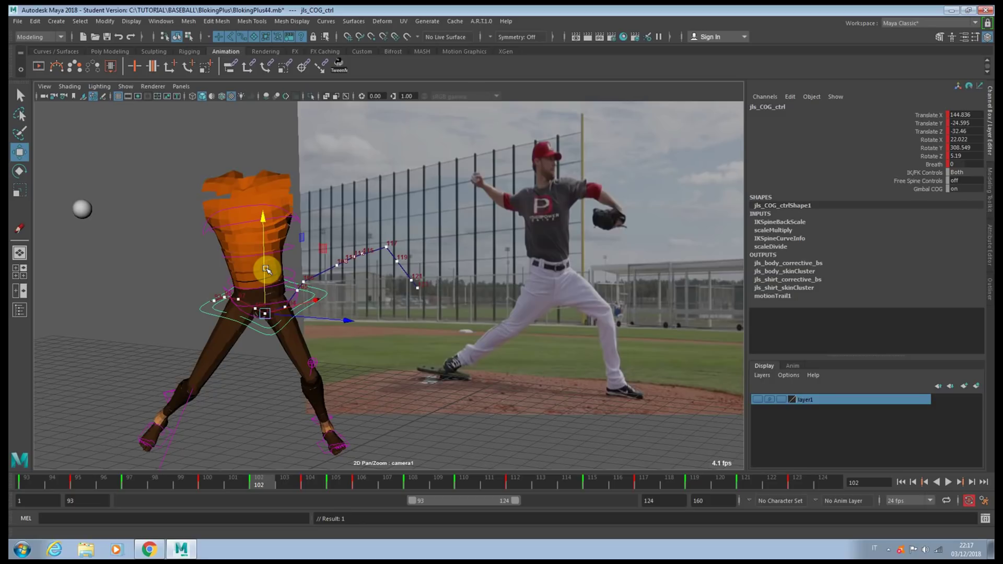
- Raise the COG control on frame 104 to a Translate Y of about -20 to smooth the hips' arc
{"action": "key", "text": "period"}
{"action": "key", "text": "comma"}
{"action": "key", "text": "period"}
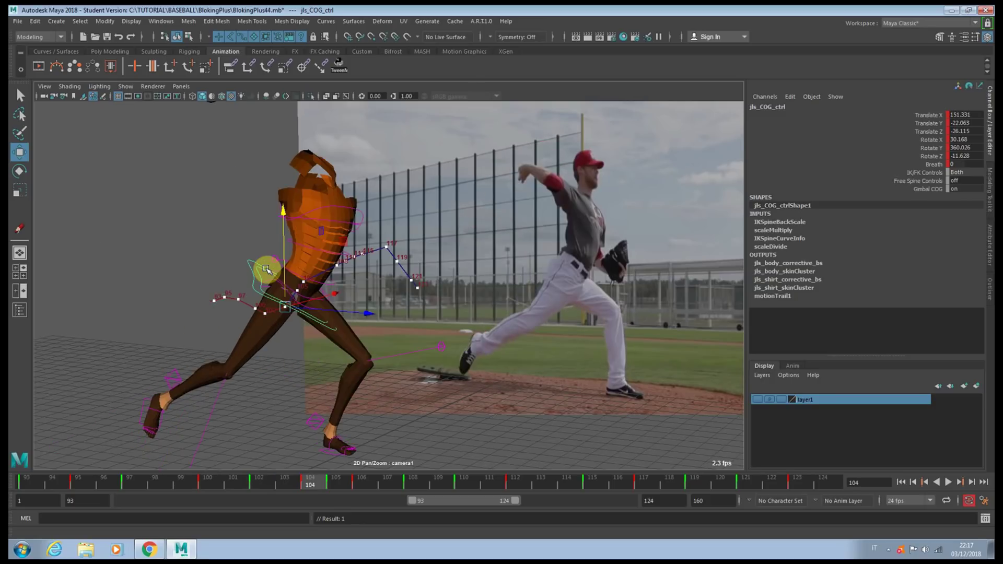
{"action": "key", "text": "period"}
{"action": "key", "text": "comma"}
{"action": "left_click_drag", "start_coordinate": [285, 271], "coordinate": [284, 268]}
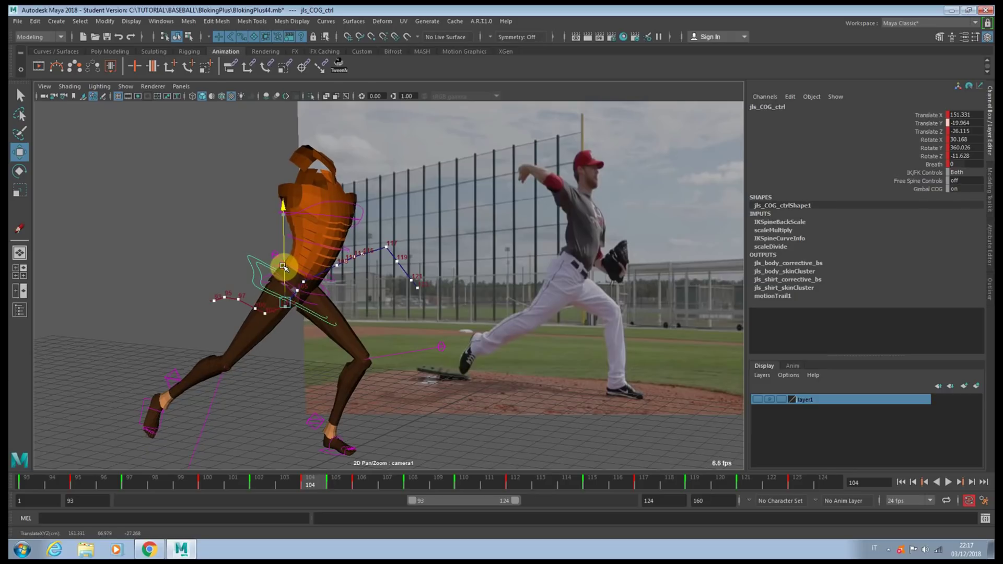
- Shift the COG control slightly along Z on frame 102 and check the arc across the keys from 100 to 106
{"action": "key", "text": "comma"}
{"action": "left_click_drag", "start_coordinate": [347, 320], "coordinate": [345, 320]}
{"action": "key", "text": "comma"}
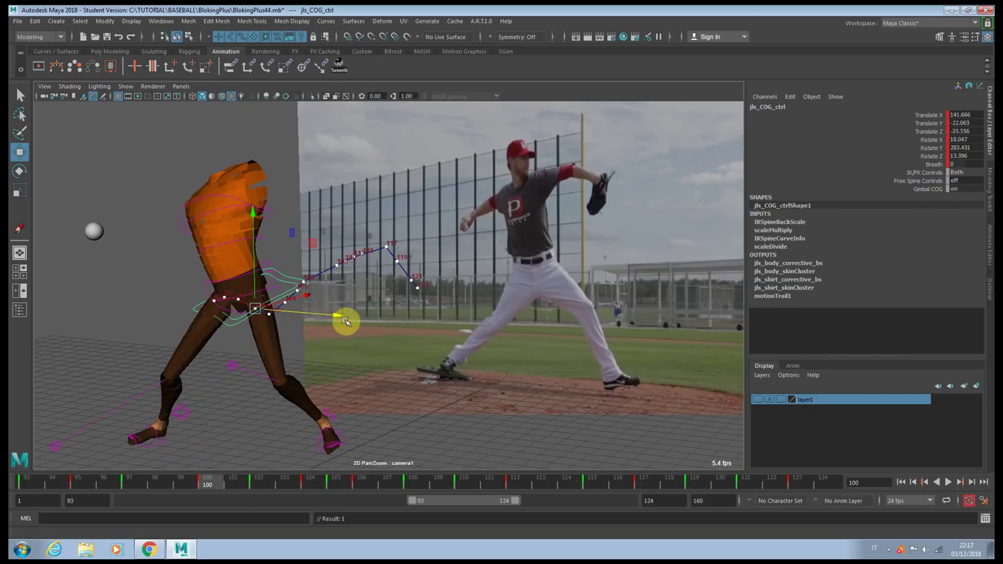
{"action": "key", "text": "period"}
{"action": "key", "text": "period"}
{"action": "key", "text": "period"}
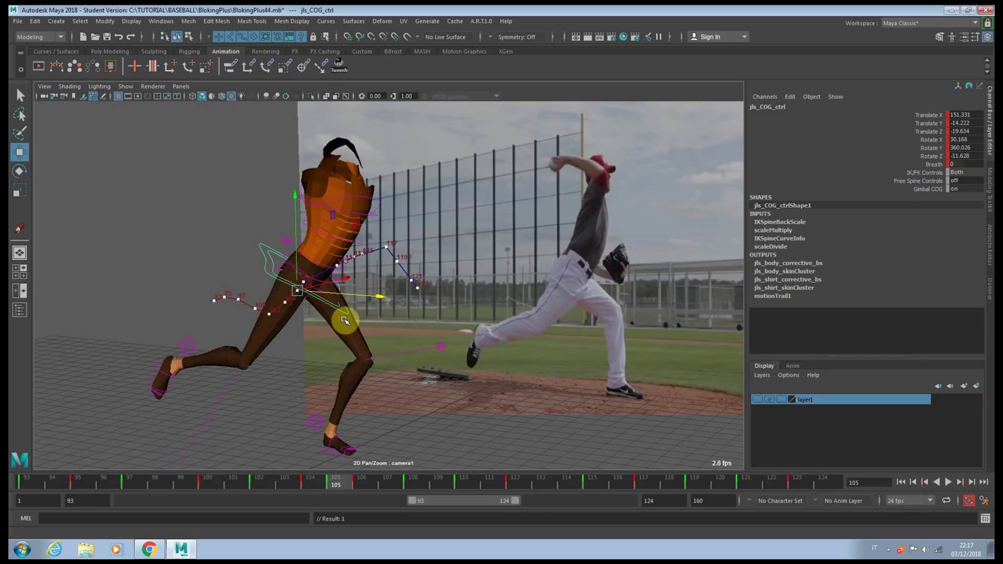
{"action": "key", "text": "comma"}
{"action": "key", "text": "period"}
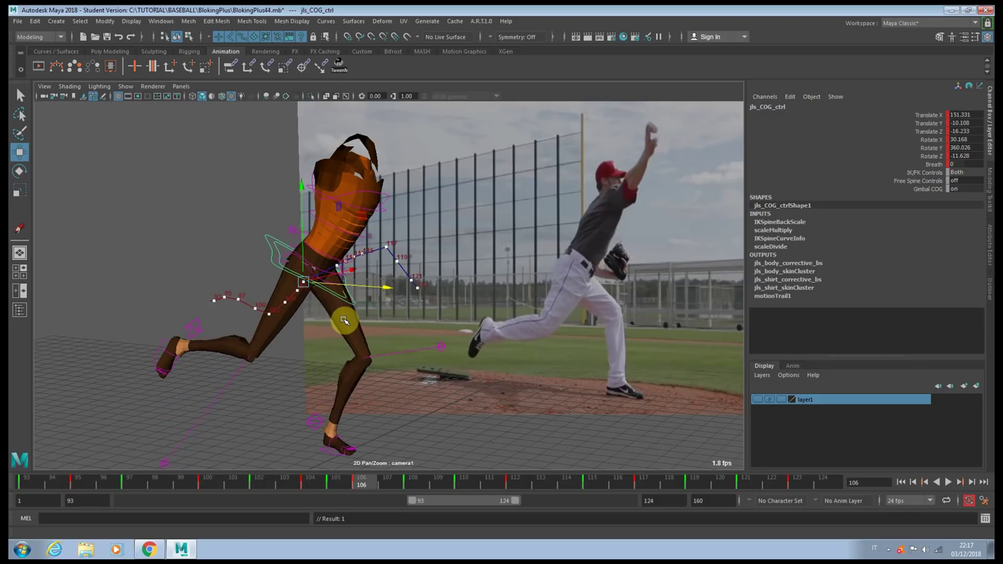
- Nudge the COG control on frame 110 to a Translate Z of about 6.2 to even out the motion trail
{"action": "key", "text": "comma"}
{"action": "key", "text": "period"}
{"action": "key", "text": "period"}
{"action": "left_click_drag", "start_coordinate": [394, 268], "coordinate": [397, 264]}
{"action": "key", "text": "period"}
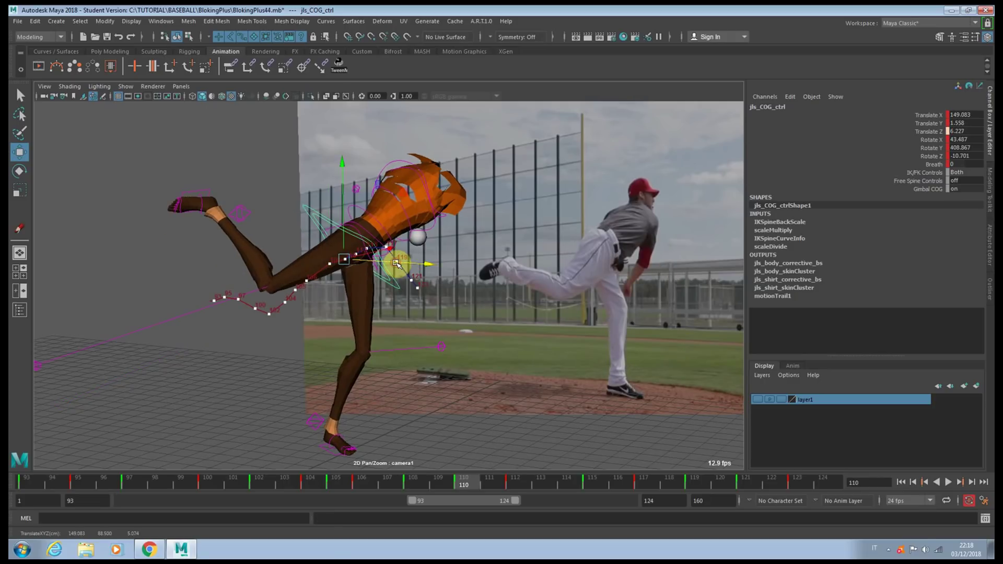
- Move the COG control on frame 119 to a Translate Y of 5.407 and a Translate Z of 34.282, and key it
{"action": "key", "text": "period"}
{"action": "key", "text": "period"}
{"action": "key", "text": "period"}
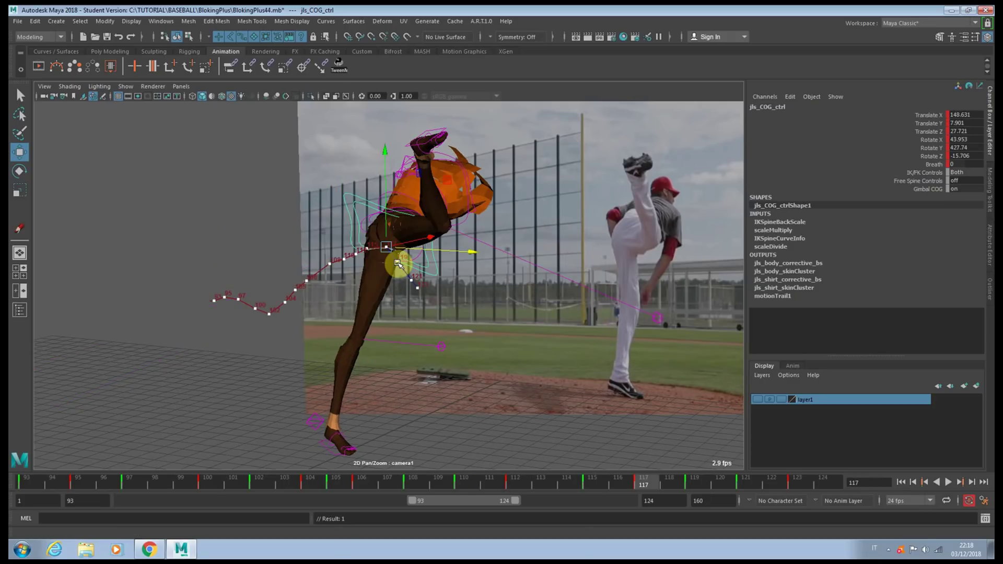
{"action": "key", "text": "period"}
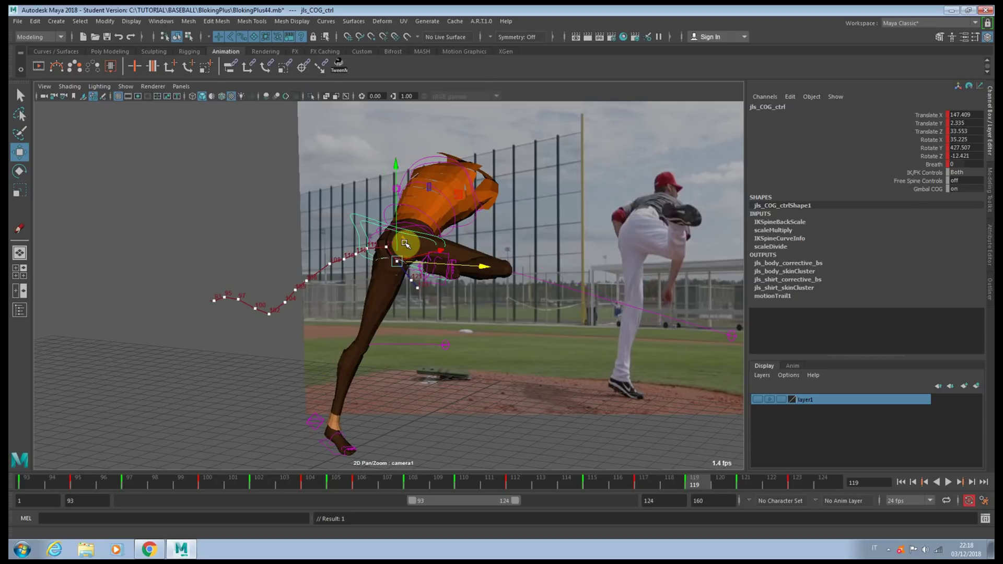
{"action": "left_click_drag", "start_coordinate": [399, 240], "coordinate": [430, 256]}
{"action": "key", "text": "s"}
{"action": "key", "text": "comma"}
{"action": "key", "text": "period"}
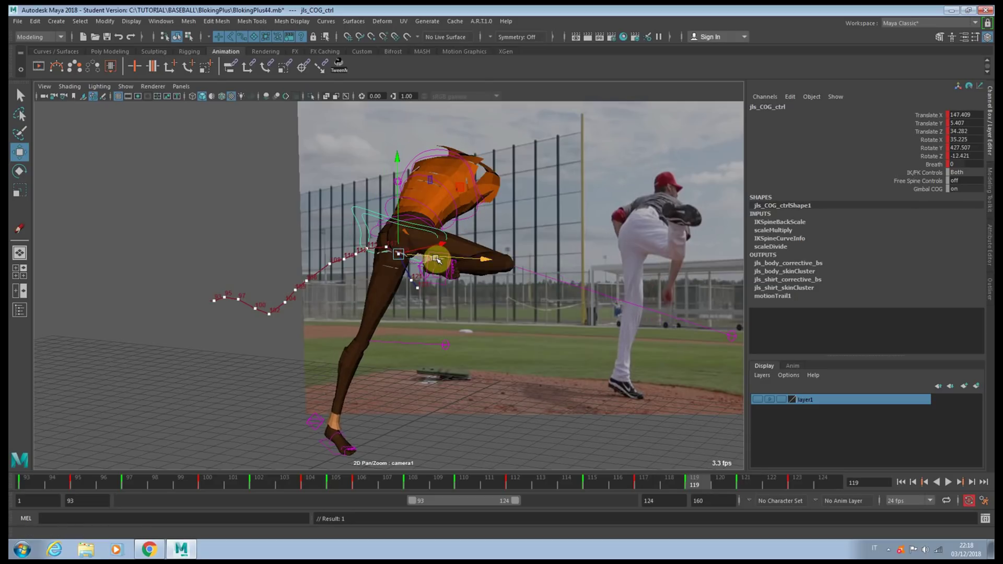
- Key the COG control and shift it on frame 117 to a Translate Z of about 27
{"action": "key", "text": "s"}
{"action": "key", "text": "comma"}
{"action": "key", "text": "s"}
{"action": "key", "text": "period"}
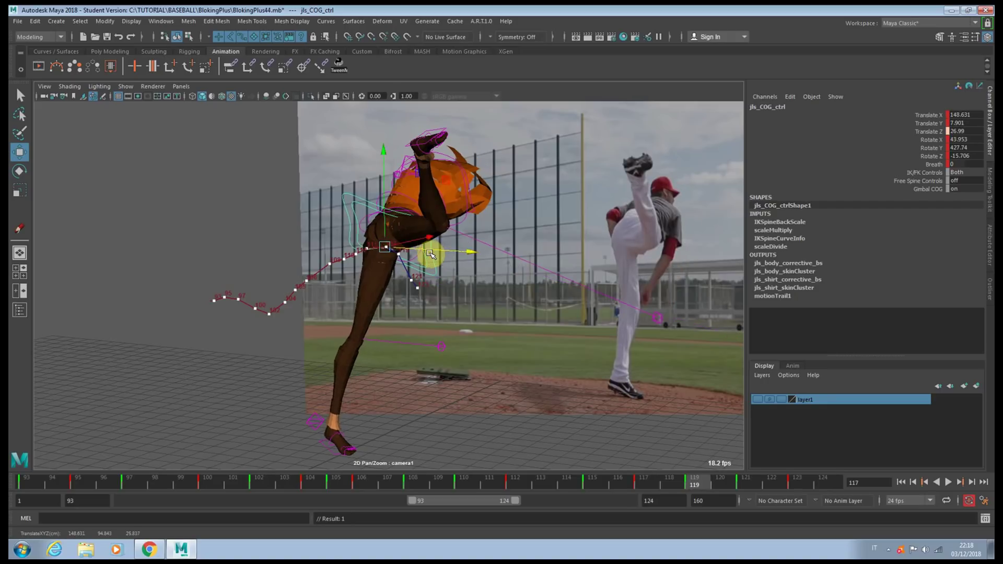
- Raise the COG control on frame 121 to about -3.2 in Y, adjust its Z position, and raise it slightly on frame 106
{"action": "key", "text": "period"}
{"action": "key", "text": "period"}
{"action": "key", "text": "comma"}
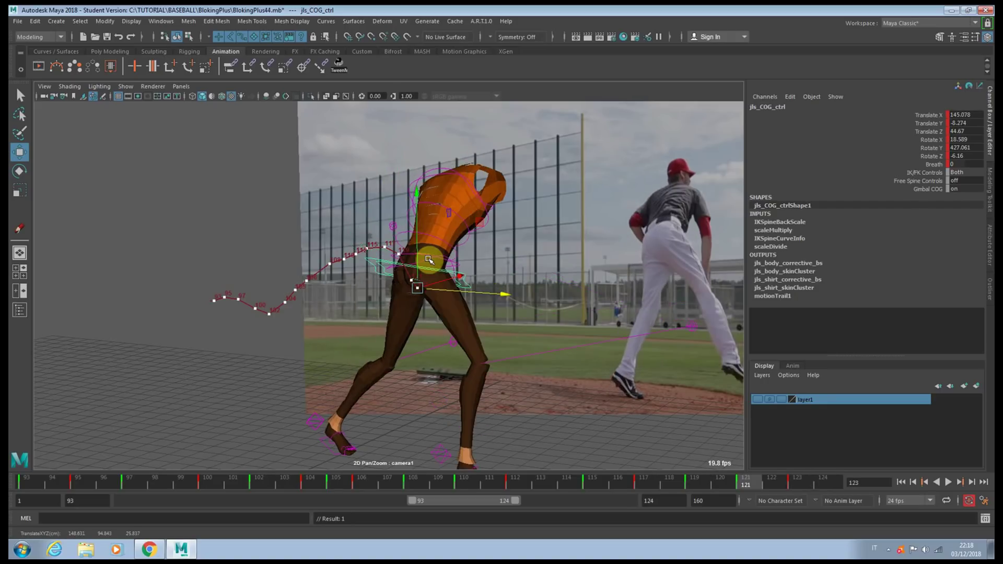
{"action": "left_click_drag", "start_coordinate": [411, 253], "coordinate": [411, 249]}
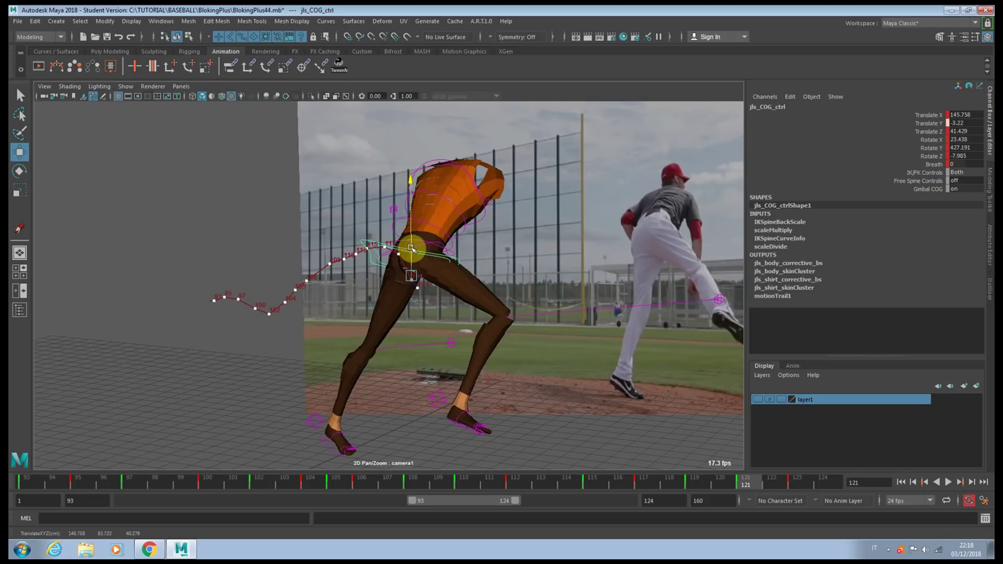
{"action": "left_click_drag", "start_coordinate": [453, 282], "coordinate": [450, 280]}
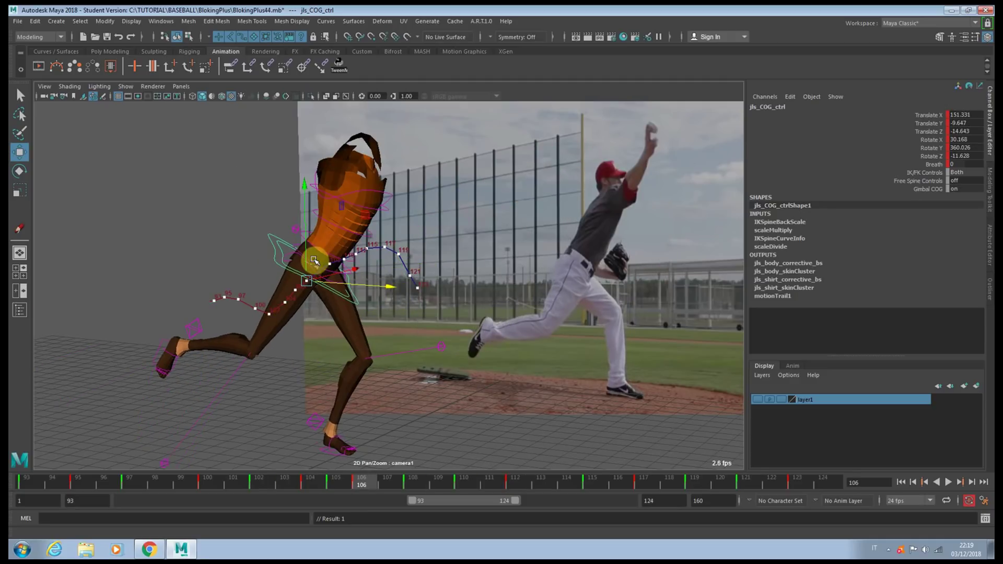
{"action": "left_click_drag", "start_coordinate": [307, 255], "coordinate": [307, 253]}
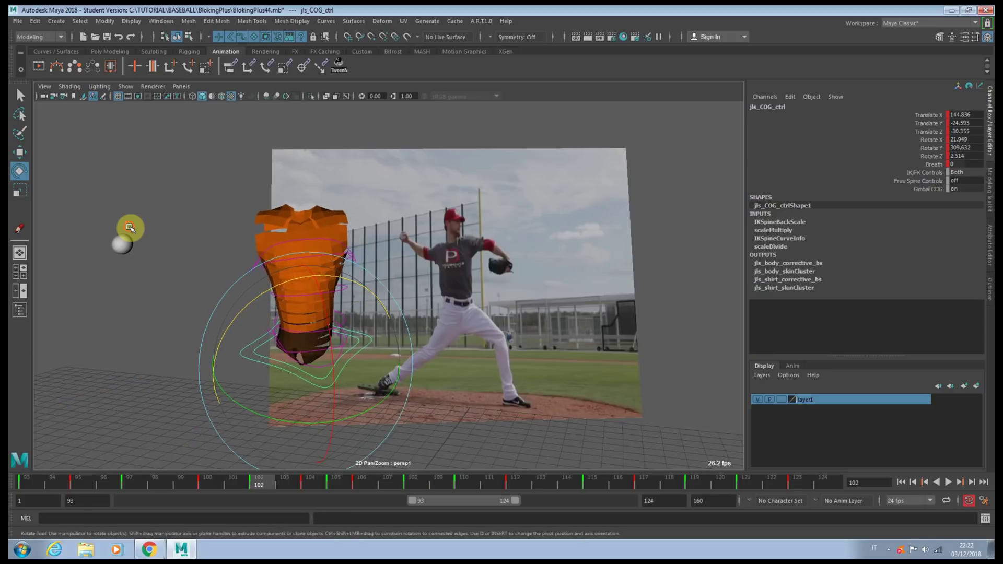
- Rotate the spine IK shoulder control on frames 102 and 104, giving it a Rotate Y of -17.744 on frame 104
{"action": "left_click", "coordinate": [156, 234]}
{"action": "left_click", "coordinate": [266, 224]}
{"action": "mouse_move", "coordinate": [266, 224]}
{"action": "left_mouse_down"}
{"action": "mouse_move", "coordinate": [244, 198]}
{"action": "mouse_move", "coordinate": [249, 225]}
{"action": "left_mouse_up"}
{"action": "key", "text": "period"}
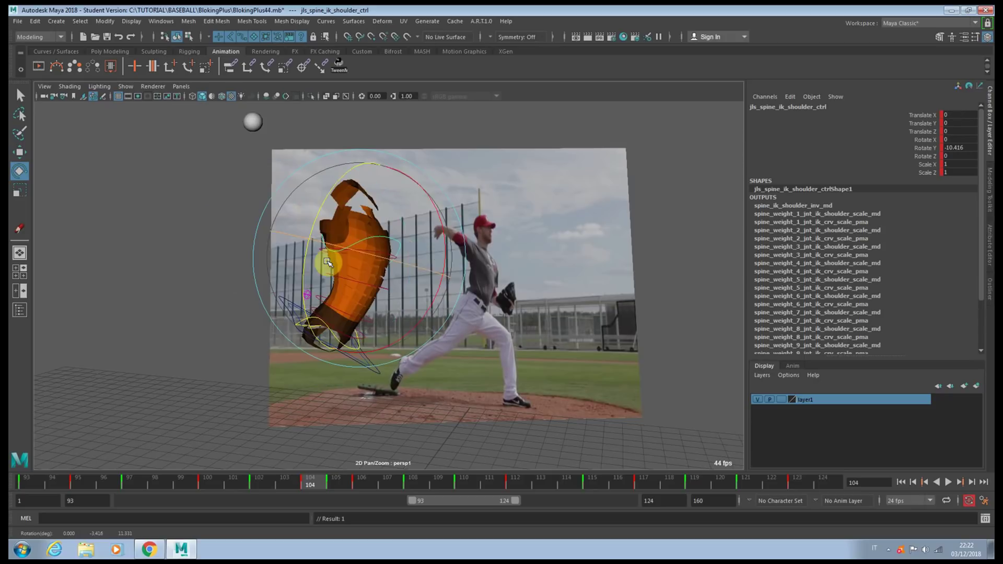
{"action": "left_click_drag", "start_coordinate": [367, 252], "coordinate": [354, 248]}
{"action": "key", "text": "period"}
{"action": "key", "text": "comma"}
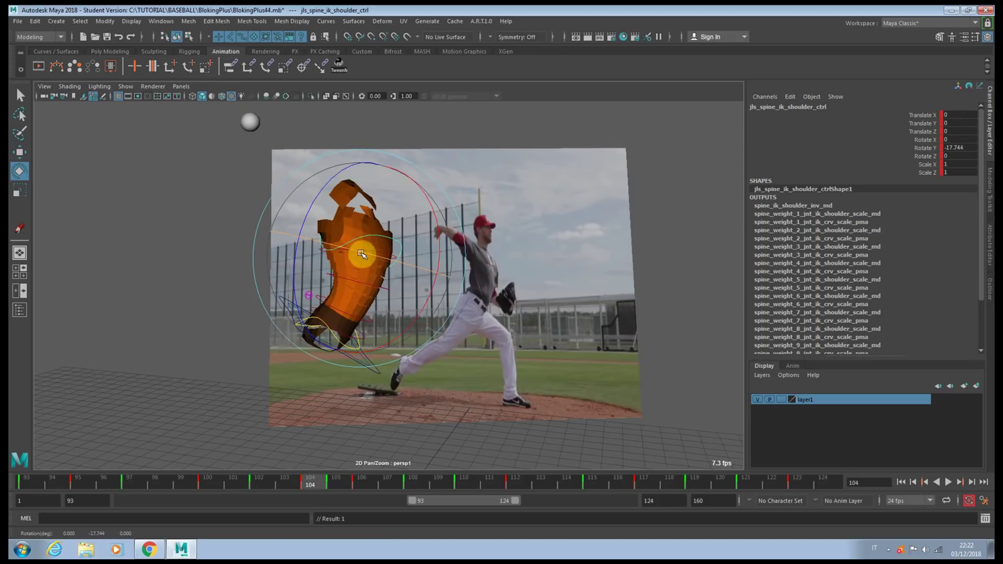
- Rotate the spine IK shoulder control on frame 105 to 11.452 in X and -3.584 in Y, and move it slightly up and forward
{"action": "key", "text": "period"}
{"action": "left_click_drag", "start_coordinate": [429, 299], "coordinate": [445, 320]}
{"action": "key", "text": "w"}
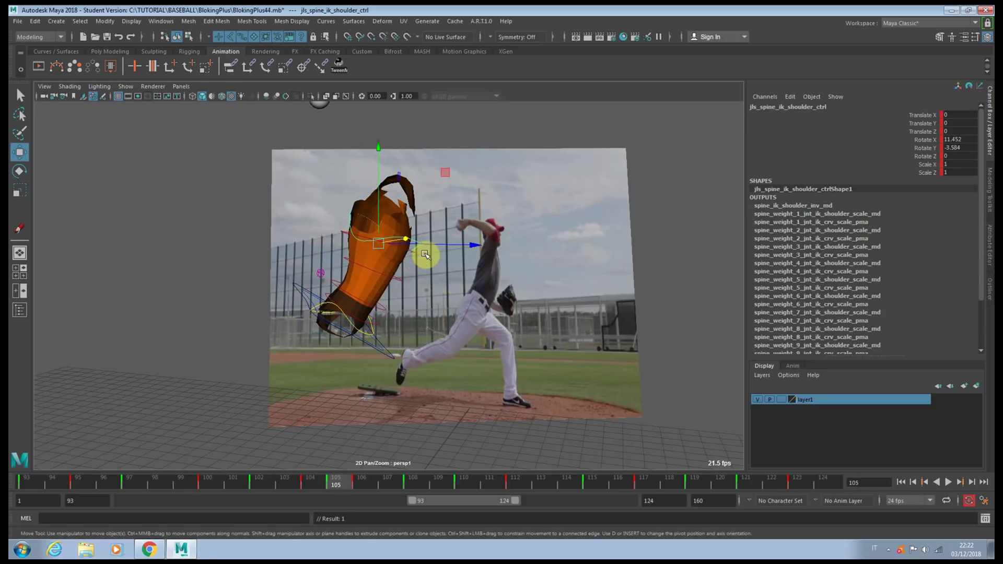
{"action": "left_click_drag", "start_coordinate": [426, 256], "coordinate": [431, 248]}
{"action": "key", "text": "e"}
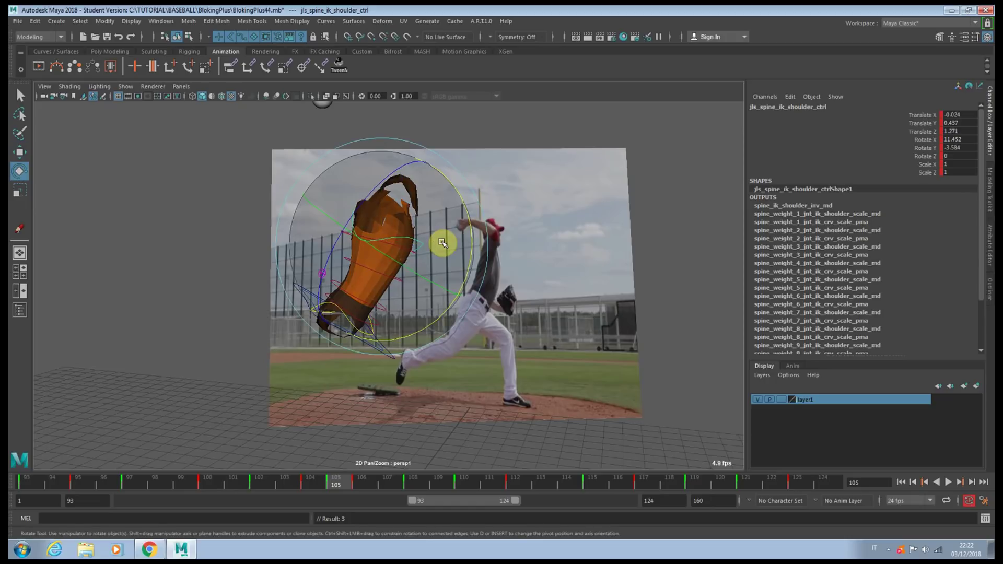
- Readjust the spine IK shoulder control's rotation on the keyed pose before frame 105 to follow the pitcher's torso
{"action": "key", "text": "comma"}
{"action": "left_click", "coordinate": [377, 372]}
{"action": "left_click_drag", "start_coordinate": [359, 396], "coordinate": [344, 389]}
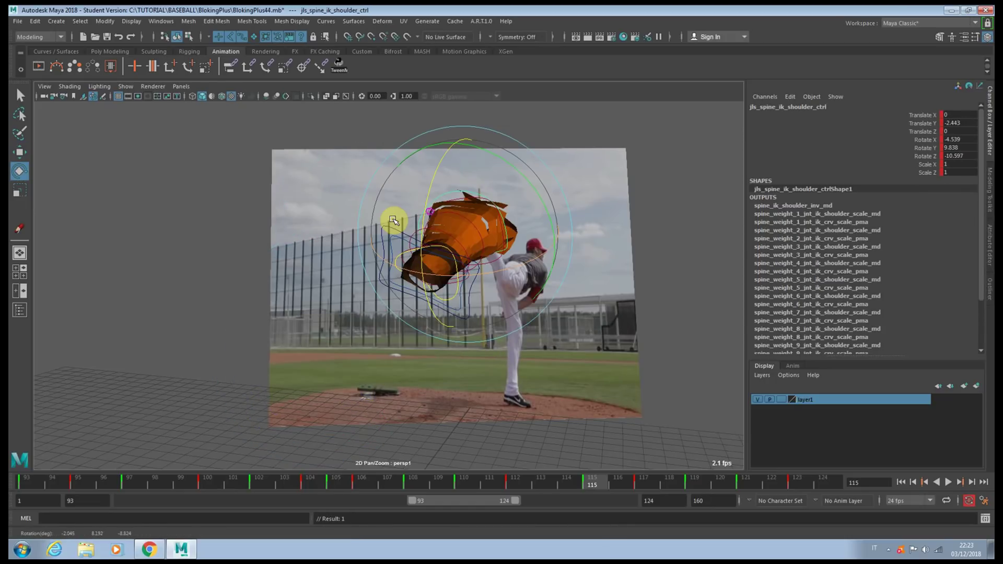
- Readjust the spine IK shoulder control's rotation on frames 115 and 117 to follow the pitcher's torso
{"action": "left_click_drag", "start_coordinate": [393, 220], "coordinate": [426, 203]}
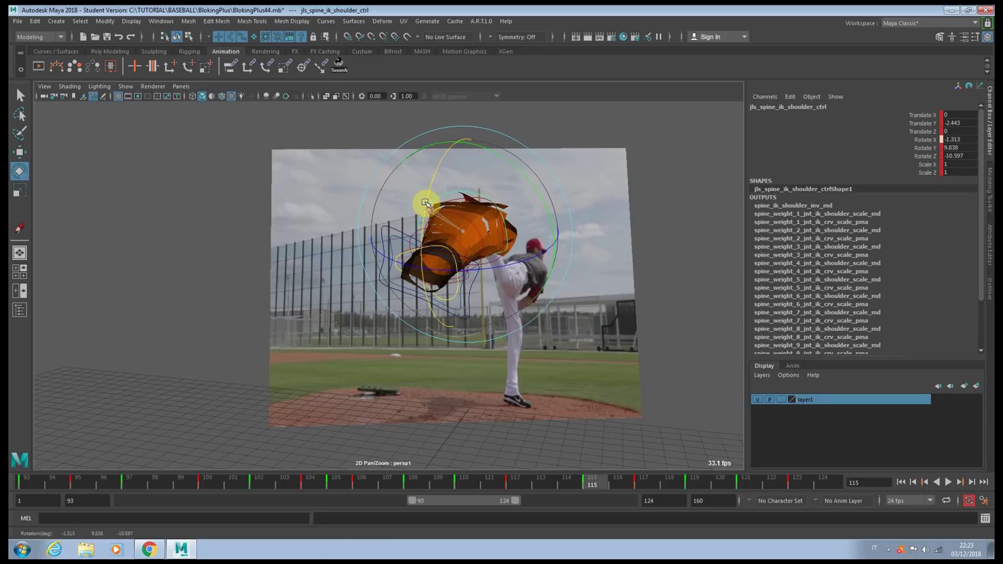
{"action": "mouse_move", "coordinate": [530, 193]}
{"action": "left_mouse_down"}
{"action": "mouse_move", "coordinate": [435, 207]}
{"action": "mouse_move", "coordinate": [445, 210]}
{"action": "left_mouse_up"}
{"action": "key", "text": "period"}
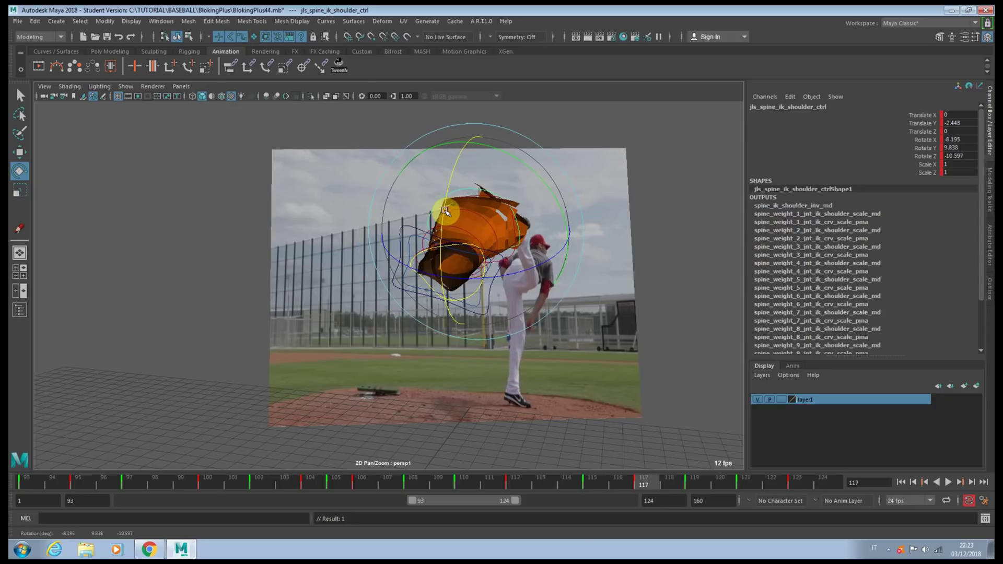
{"action": "left_click_drag", "start_coordinate": [444, 210], "coordinate": [401, 223], "text": "alt"}
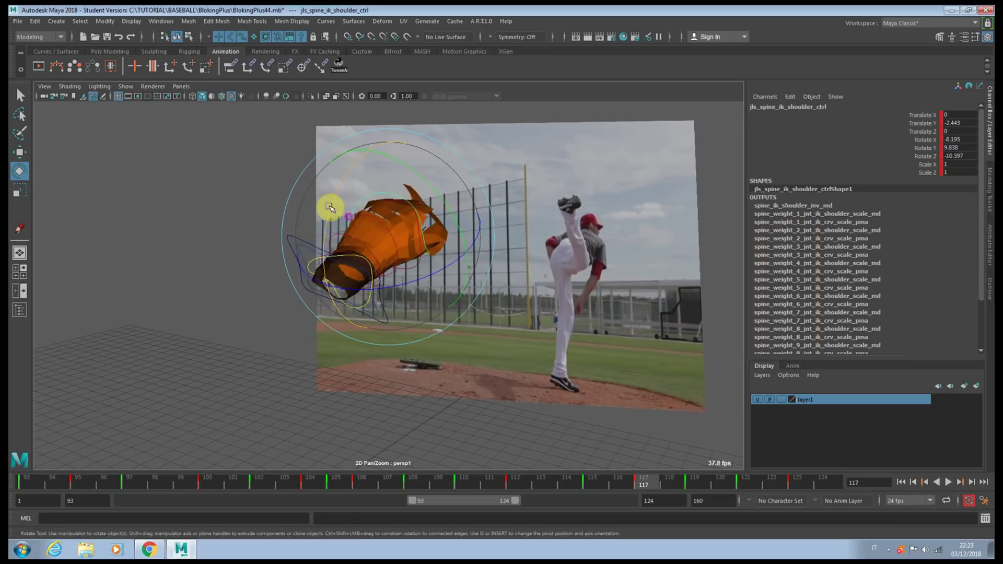
{"action": "left_click_drag", "start_coordinate": [329, 208], "coordinate": [391, 206]}
{"action": "key", "text": "."}
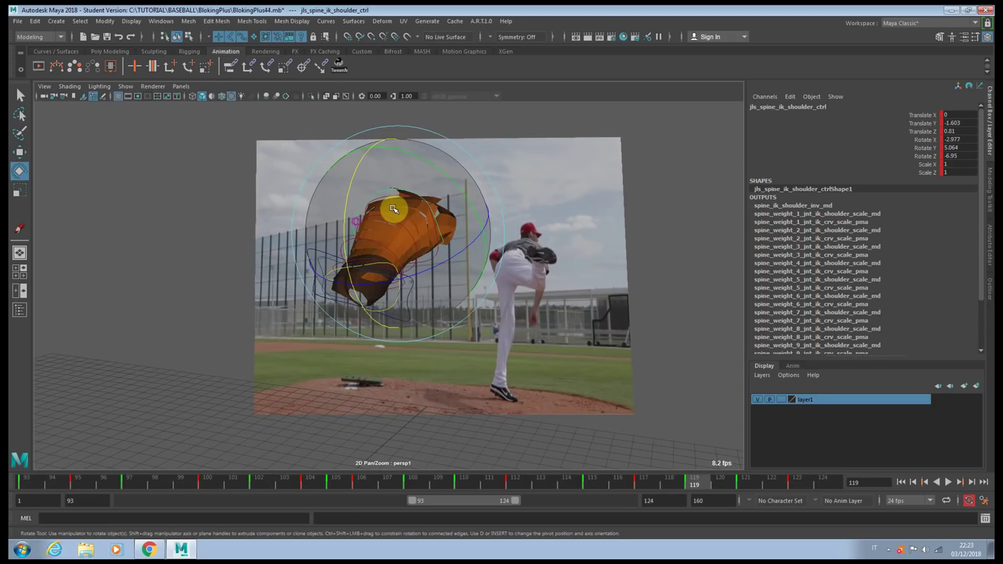
- Set the spine IK shoulder control's Rotate X to 1.9 on frame 121 and rotate it to 0.091, -6.361, 1.228 on frame 123
{"action": "key", "text": "."}
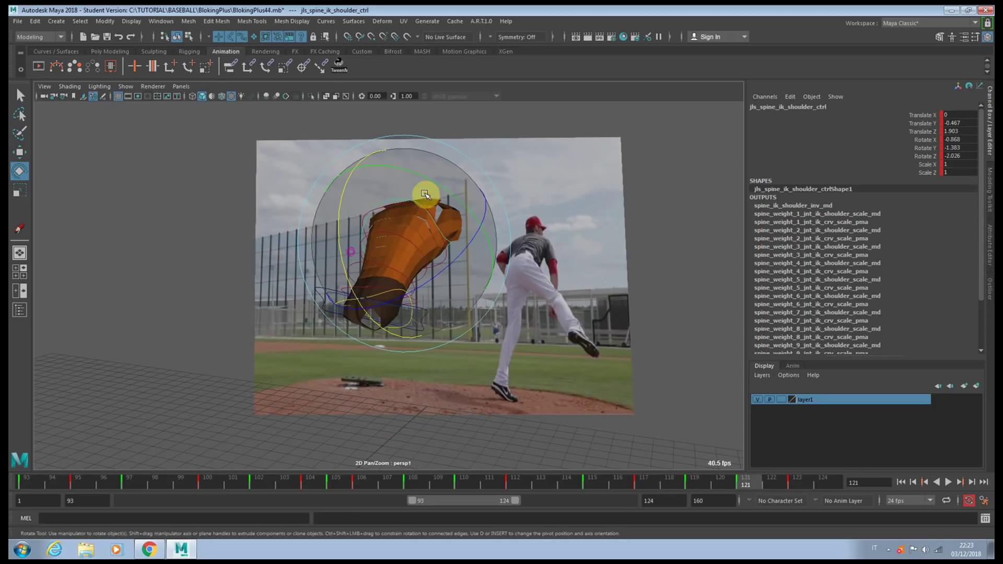
{"action": "key", "text": "."}
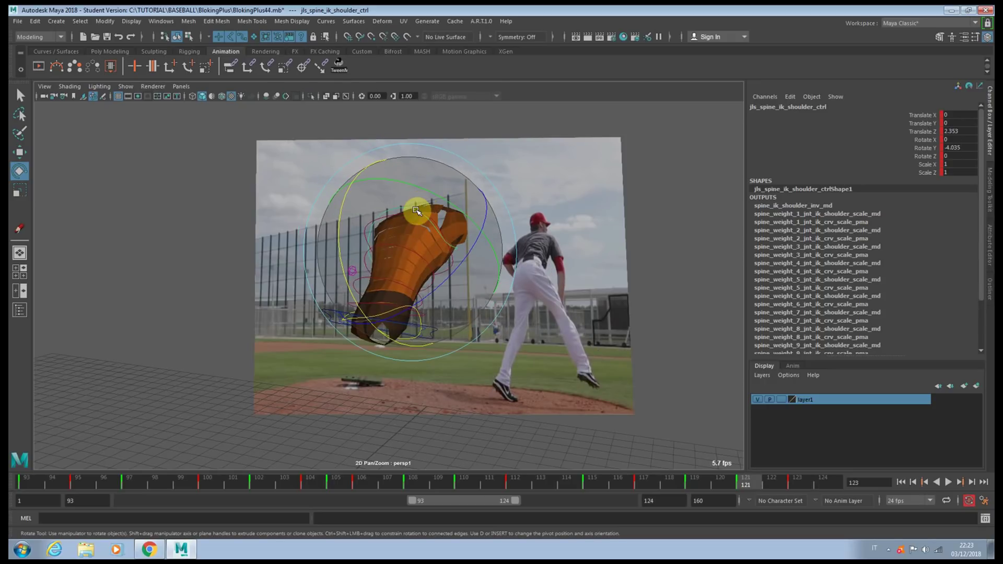
{"action": "left_click_drag", "start_coordinate": [340, 218], "coordinate": [340, 214]}
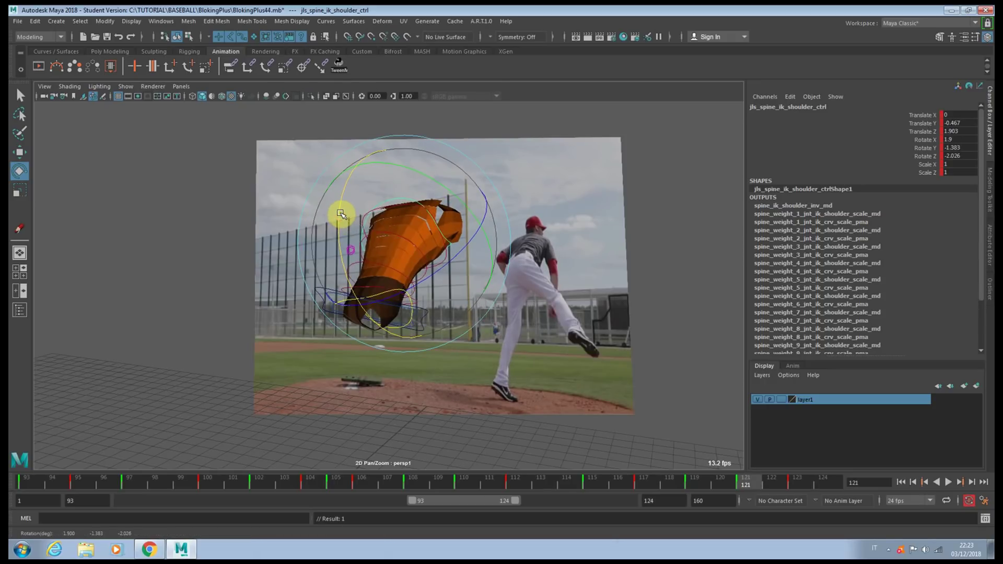
{"action": "key", "text": "."}
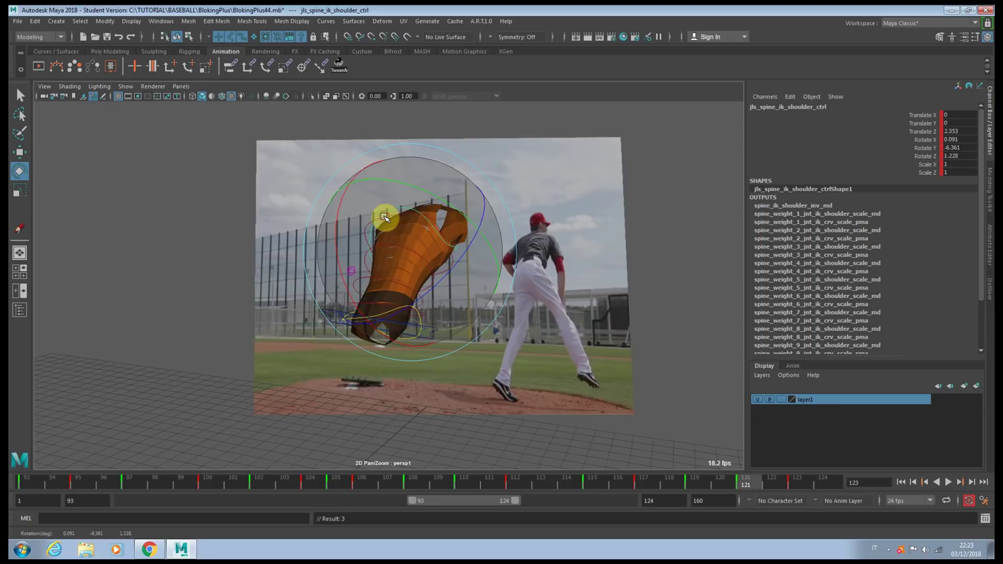
- Examine the torso rotation against the reference by stepping back and forth between the keyed poses on frames 119 to 123
{"action": "key", "text": "comma"}
{"action": "key", "text": "comma"}
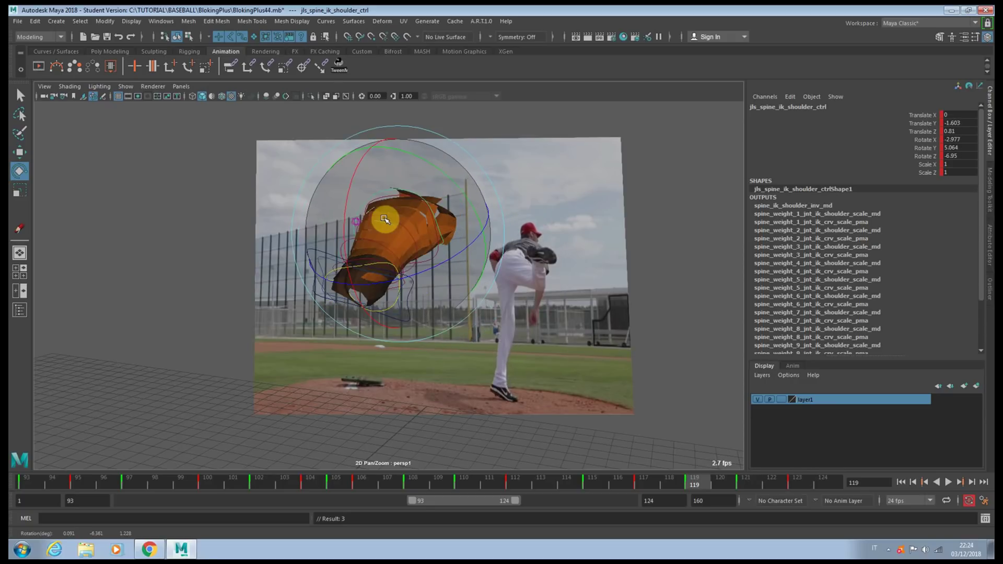
{"action": "key", "text": "period"}
{"action": "key", "text": "period"}
{"action": "key", "text": "comma"}
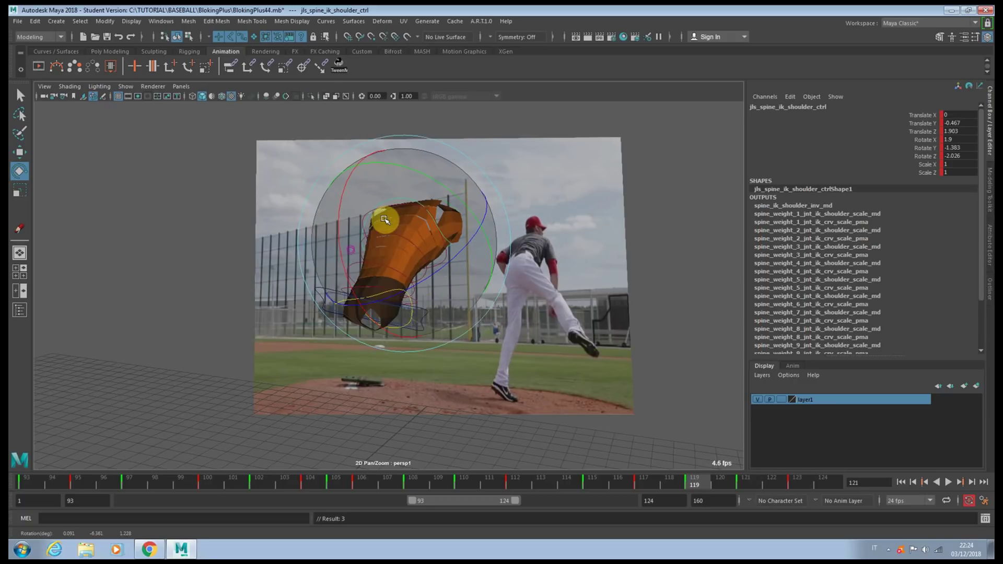
{"action": "key", "text": "comma"}
{"action": "key", "text": "period"}
{"action": "key", "text": "period"}
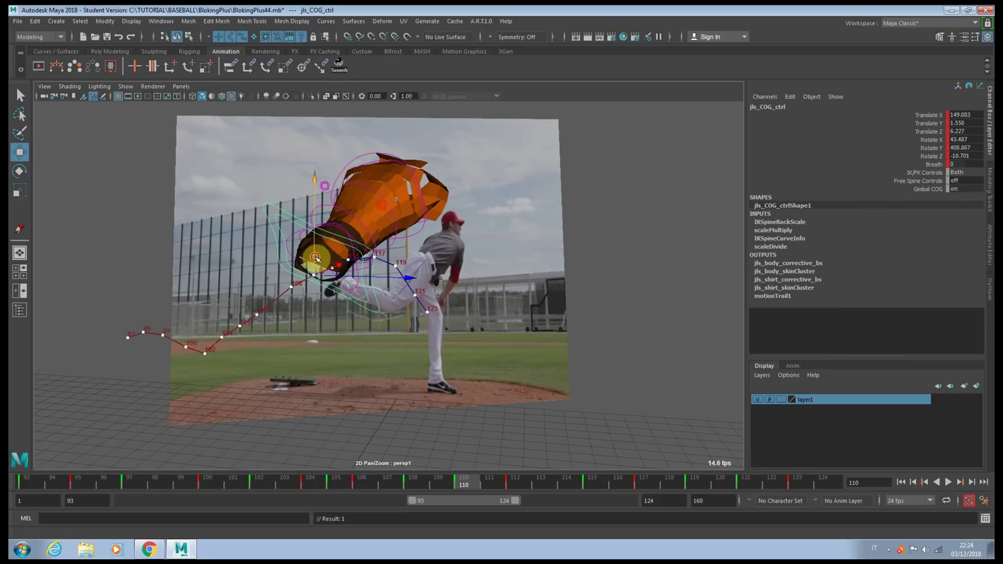
- Raise the COG control to about 2.06 in Y on frame 110 and about 5.17 on frame 112
{"action": "left_click_drag", "start_coordinate": [316, 258], "coordinate": [316, 255]}
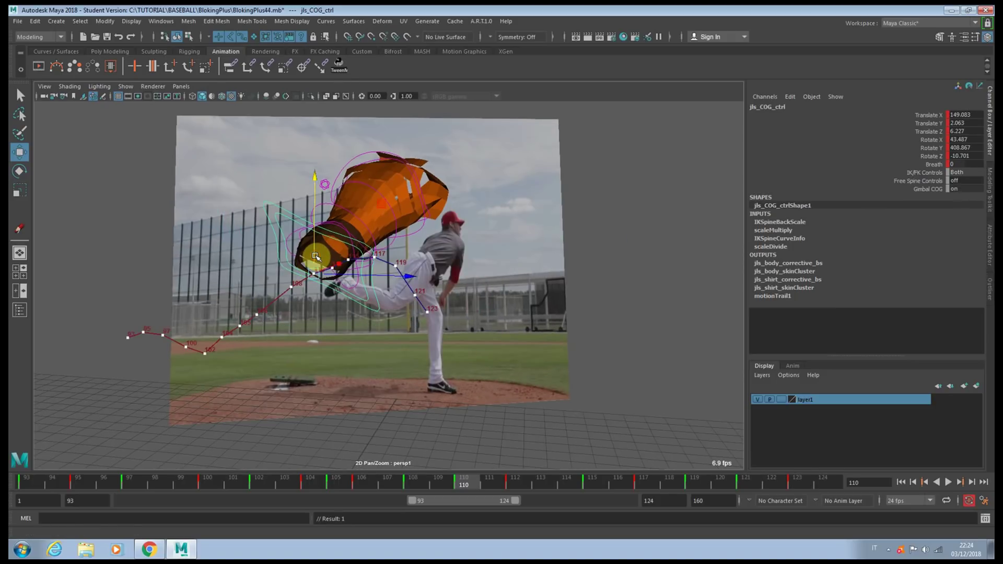
{"action": "key", "text": "period"}
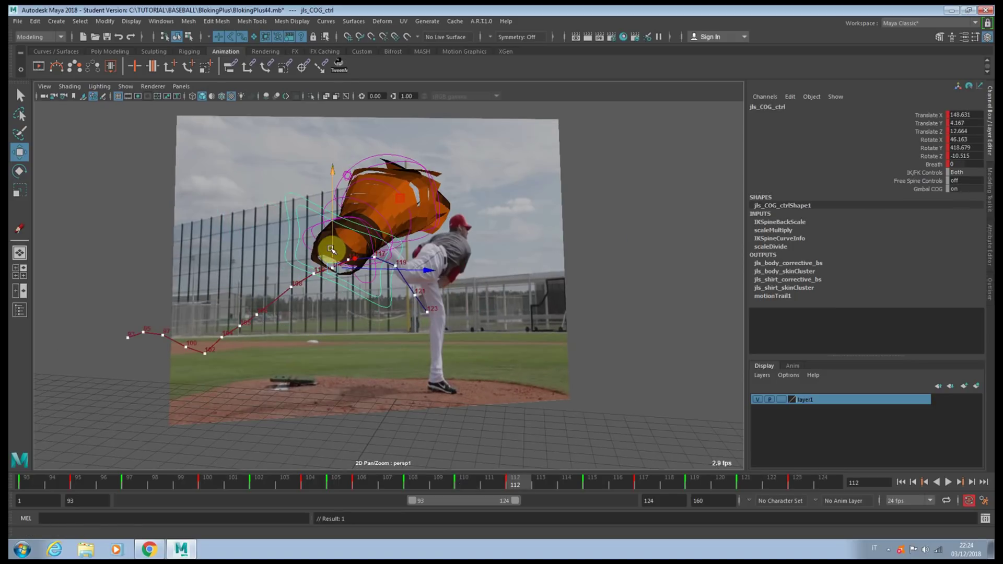
{"action": "left_click_drag", "start_coordinate": [331, 247], "coordinate": [332, 246]}
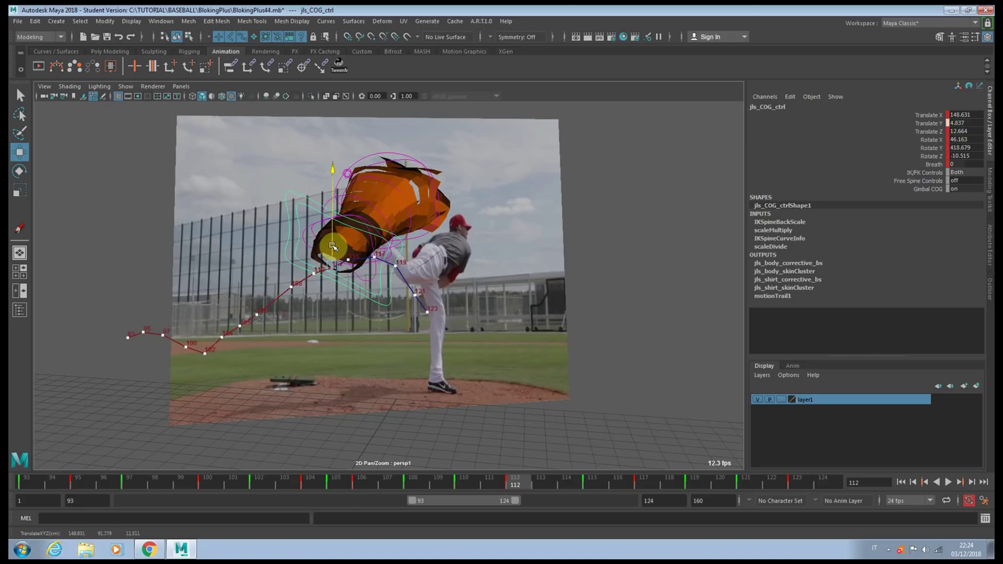
{"action": "key", "text": "period"}
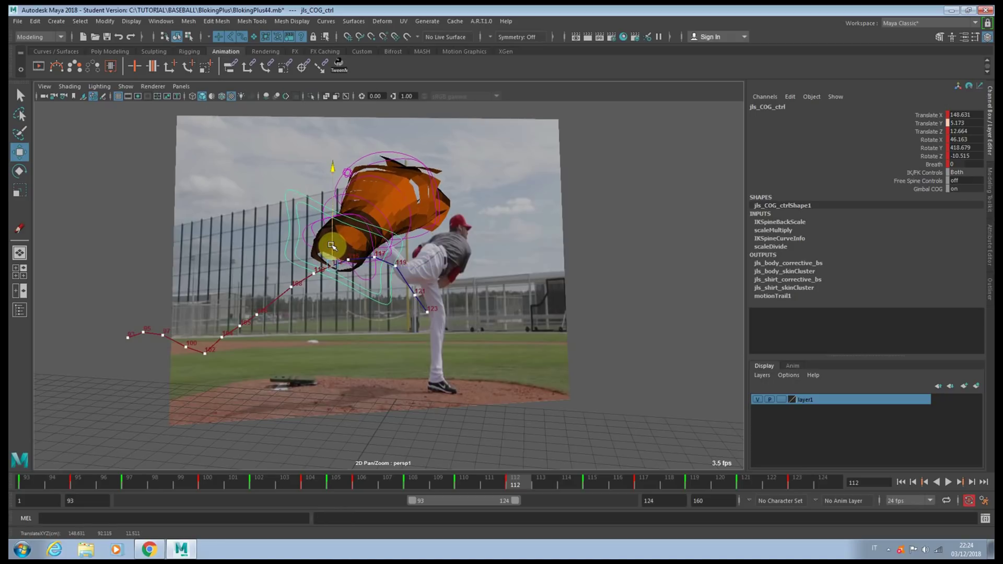
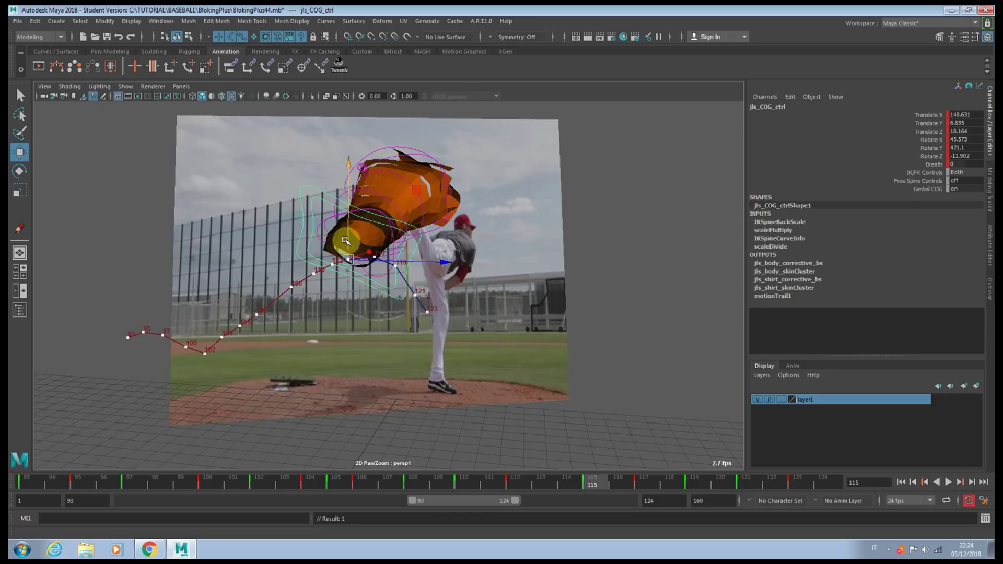
- Move the COG control on frame 115 to 7.504 in Y and 20.023 in Z, and check the following poses
{"action": "left_click_drag", "start_coordinate": [345, 241], "coordinate": [349, 235]}
{"action": "left_click_drag", "start_coordinate": [403, 257], "coordinate": [406, 259]}
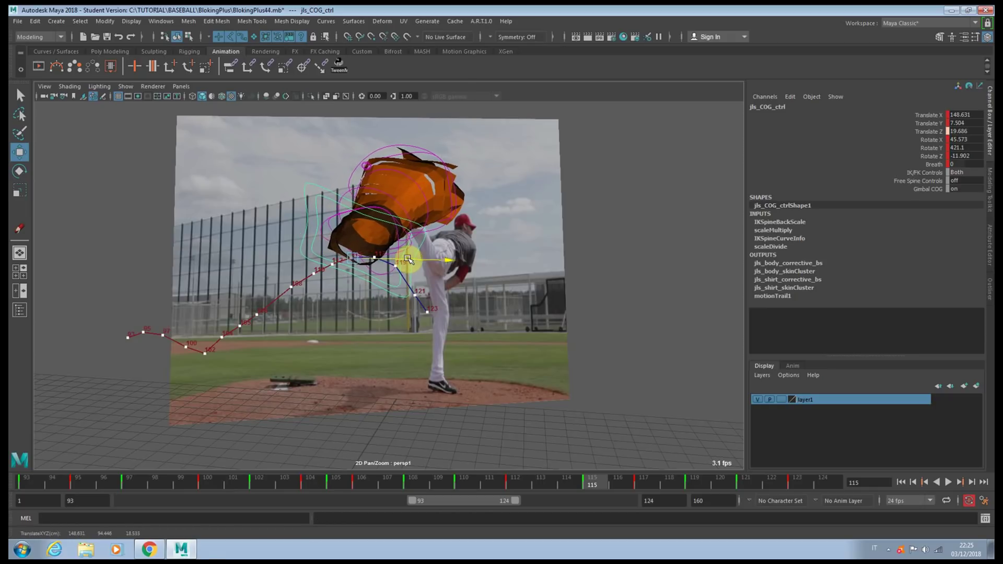
{"action": "key", "text": "period"}
{"action": "key", "text": "comma"}
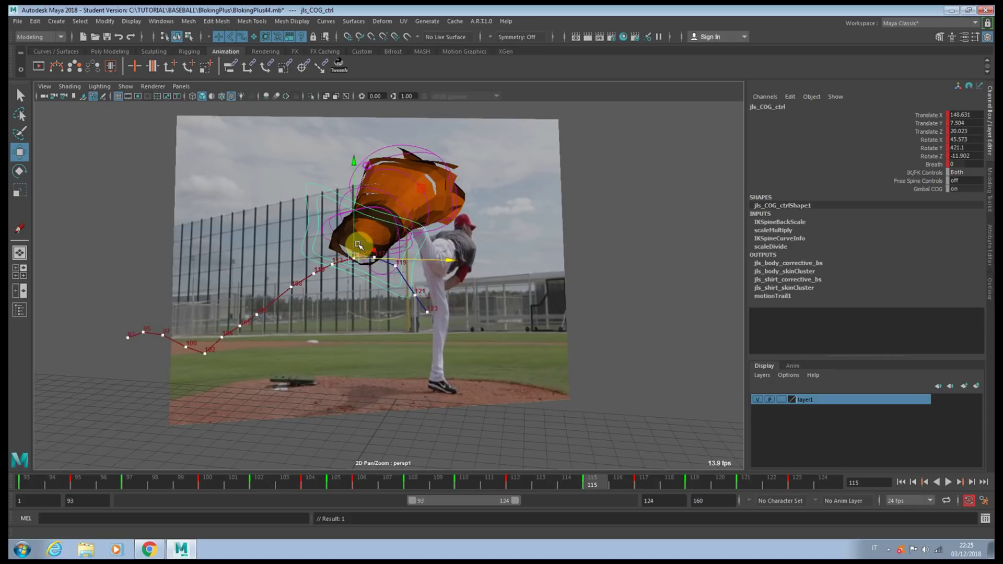
{"action": "key", "text": "period"}
{"action": "key", "text": "period"}
{"action": "key", "text": "period"}
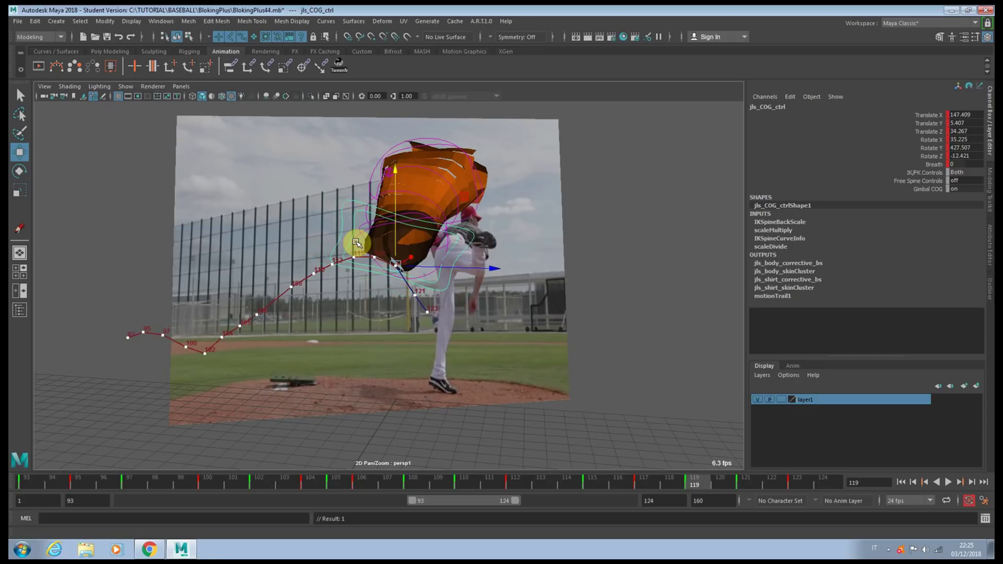
{"action": "key", "text": "period"}
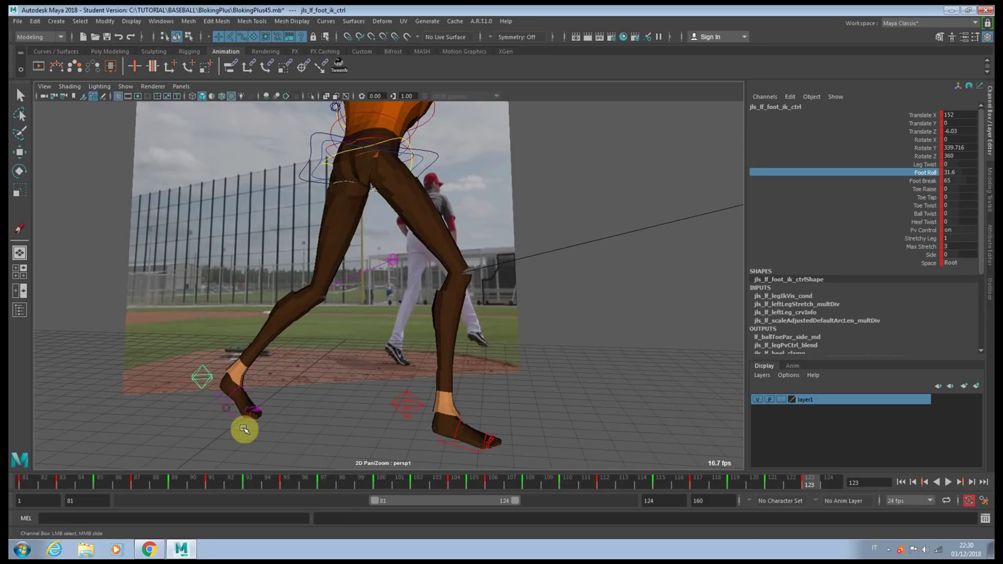
- Set the left leg control's Leg Stretch to 0.07 on frame 112 and 0.51 on frame 115
{"action": "left_click", "coordinate": [240, 421]}
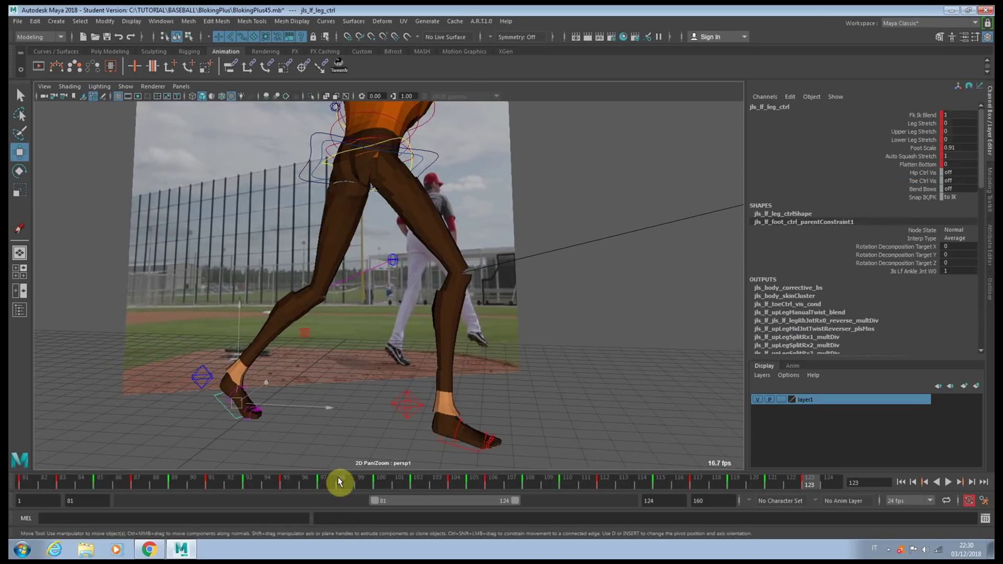
{"action": "left_click_drag", "start_coordinate": [338, 477], "coordinate": [605, 470]}
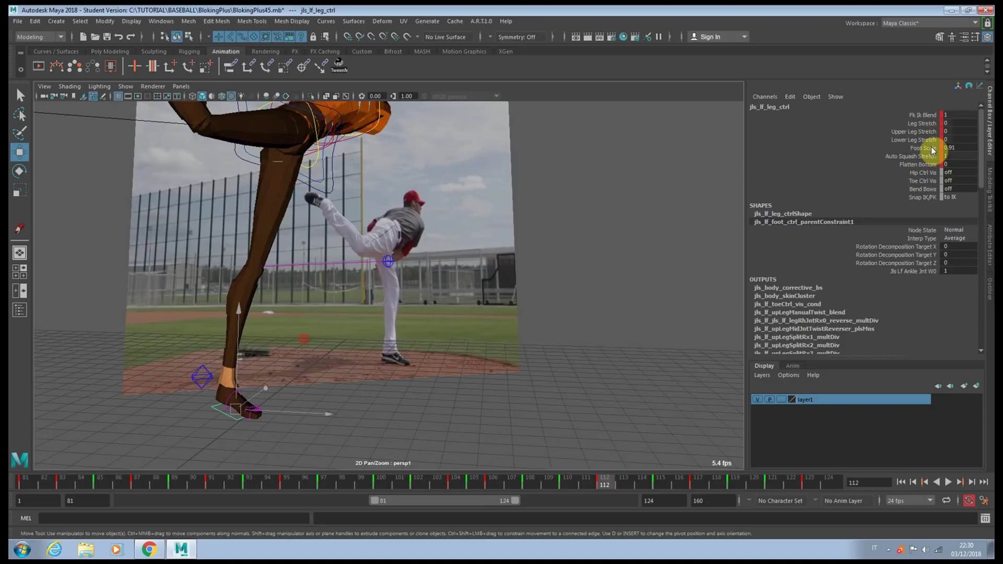
{"action": "left_click", "coordinate": [927, 124]}
{"action": "middle_click_drag", "start_coordinate": [324, 286], "coordinate": [329, 286]}
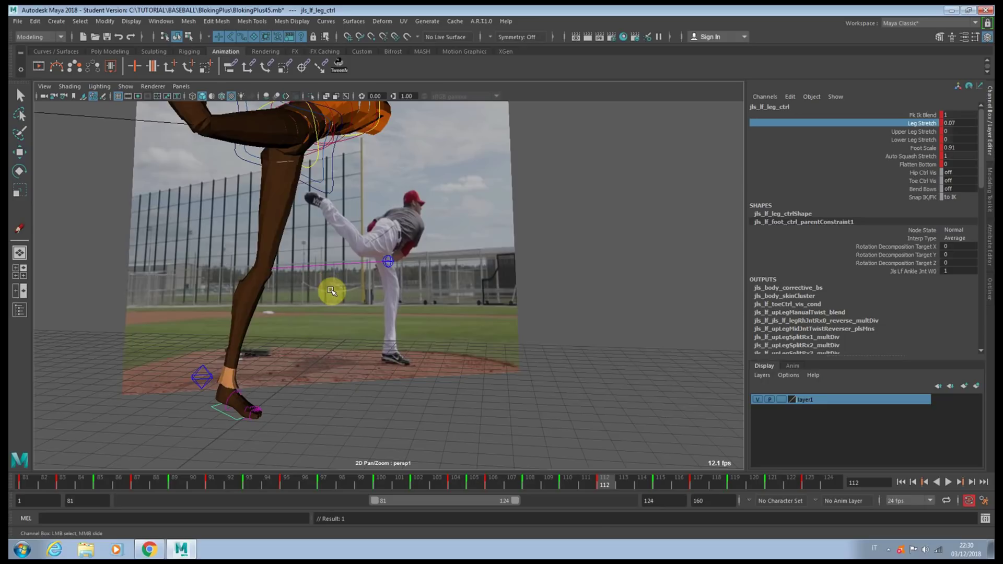
{"action": "key", "text": "."}
{"action": "middle_click_drag", "start_coordinate": [396, 299], "coordinate": [372, 291]}
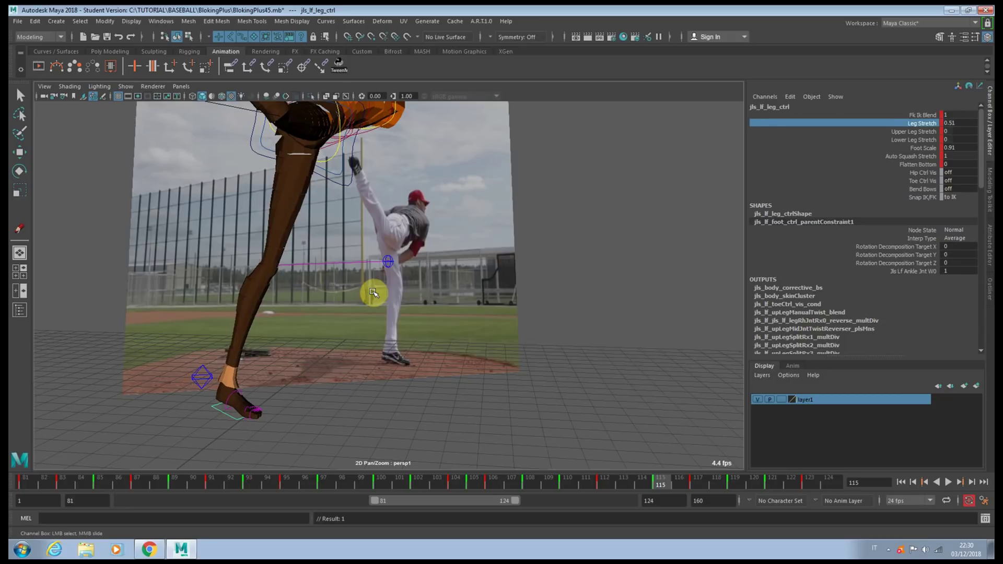
- Set the left leg control's Leg Stretch to 0.63 on frame 117 and adjust it on frames 119 and 121
{"action": "key", "text": "."}
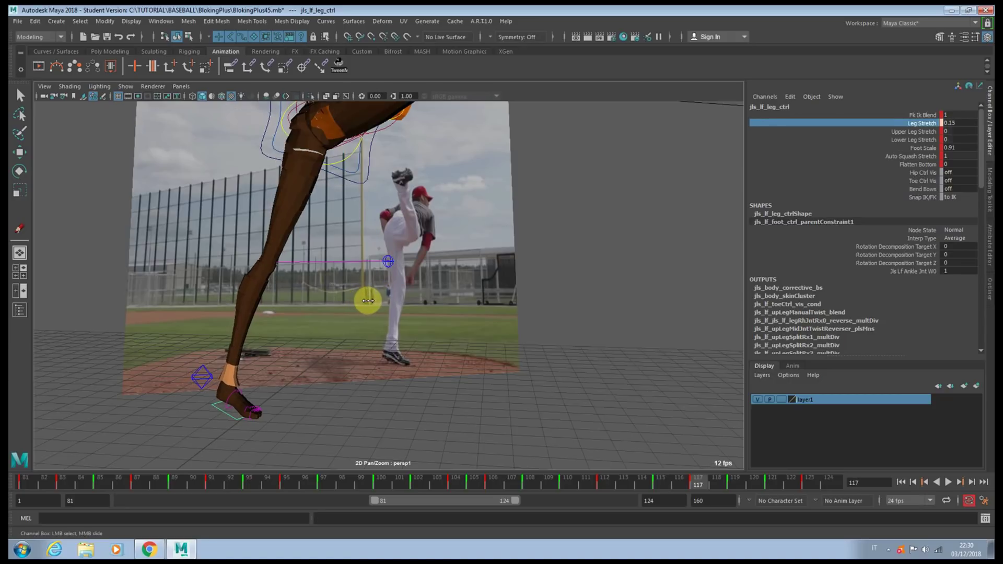
{"action": "mouse_move", "coordinate": [389, 302]}
{"action": "middle_mouse_down"}
{"action": "mouse_move", "coordinate": [402, 293]}
{"action": "mouse_move", "coordinate": [392, 294]}
{"action": "middle_mouse_up"}
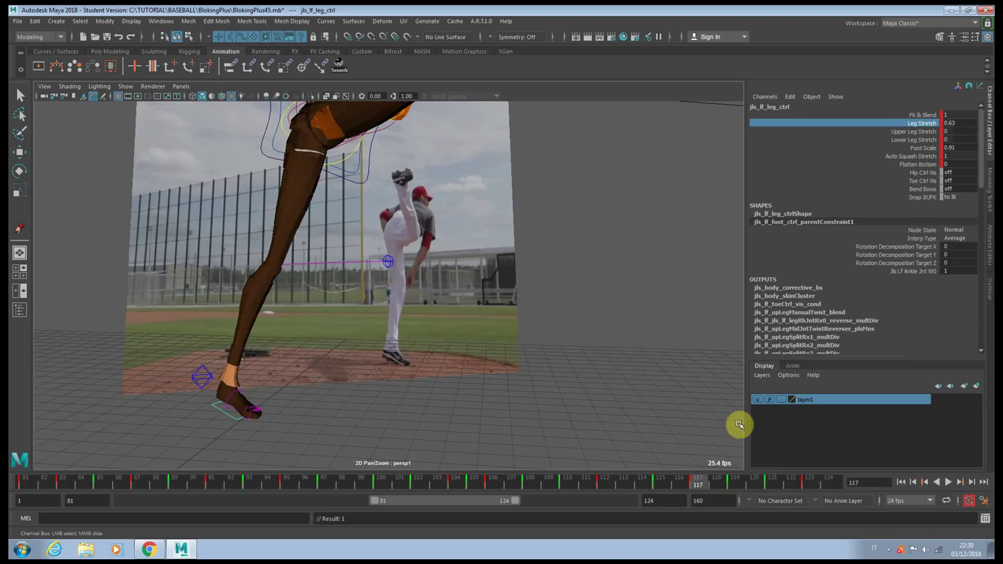
{"action": "left_click", "coordinate": [735, 483]}
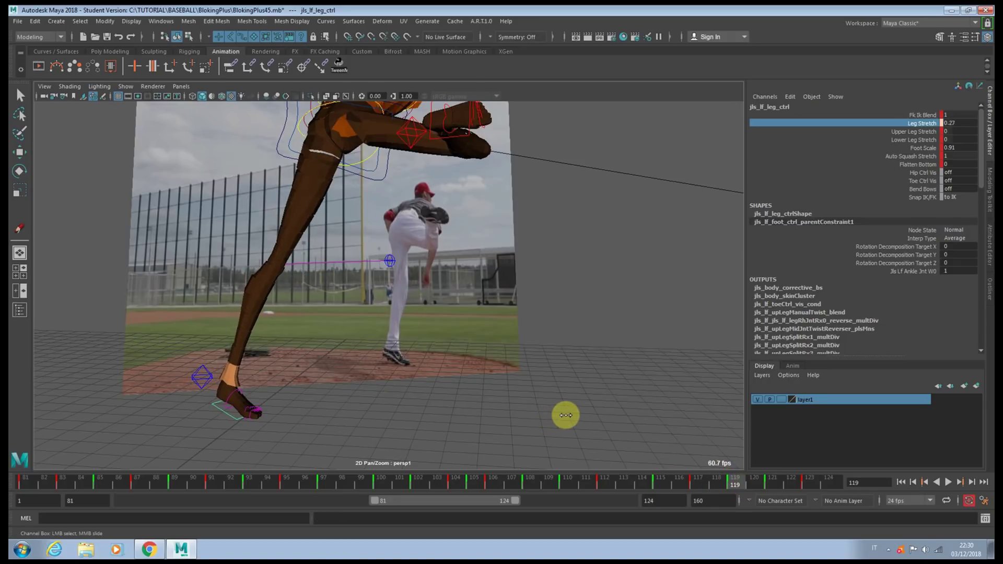
{"action": "middle_click_drag", "start_coordinate": [582, 413], "coordinate": [588, 404]}
{"action": "key", "text": "s"}
{"action": "left_click", "coordinate": [773, 482]}
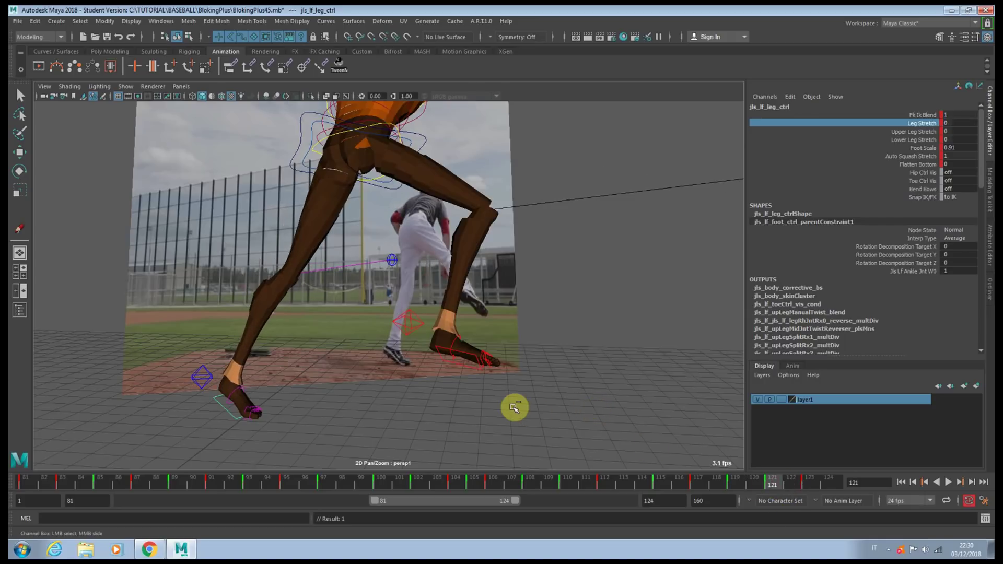
{"action": "middle_click_drag", "start_coordinate": [515, 408], "coordinate": [518, 407]}
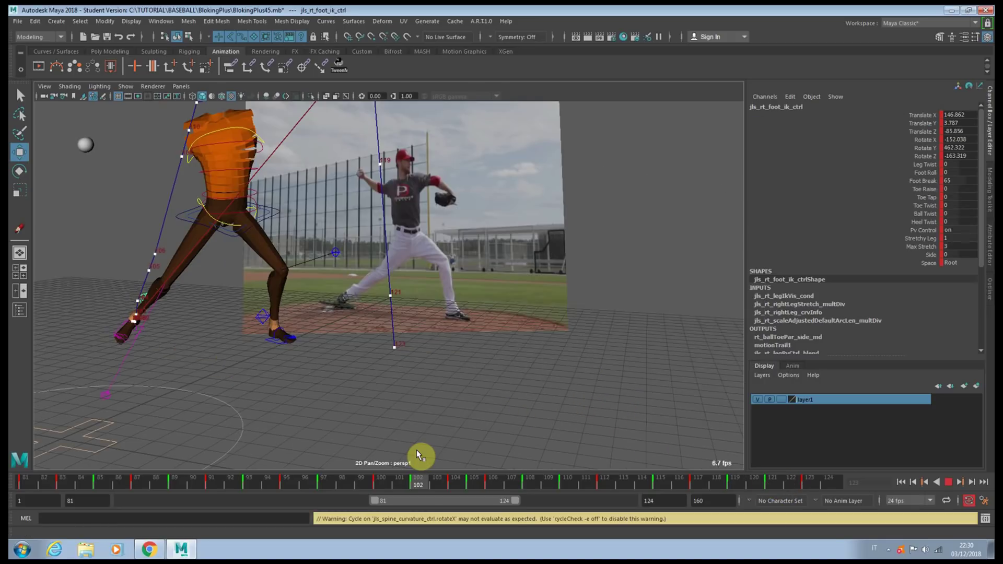
- Stop playback, lower the right foot IK control on frame 105 to 22.891 in Y, and shift it slightly along Z
{"action": "key", "text": "alt+v"}
{"action": "left_click_drag", "start_coordinate": [356, 426], "coordinate": [322, 396], "text": "alt"}
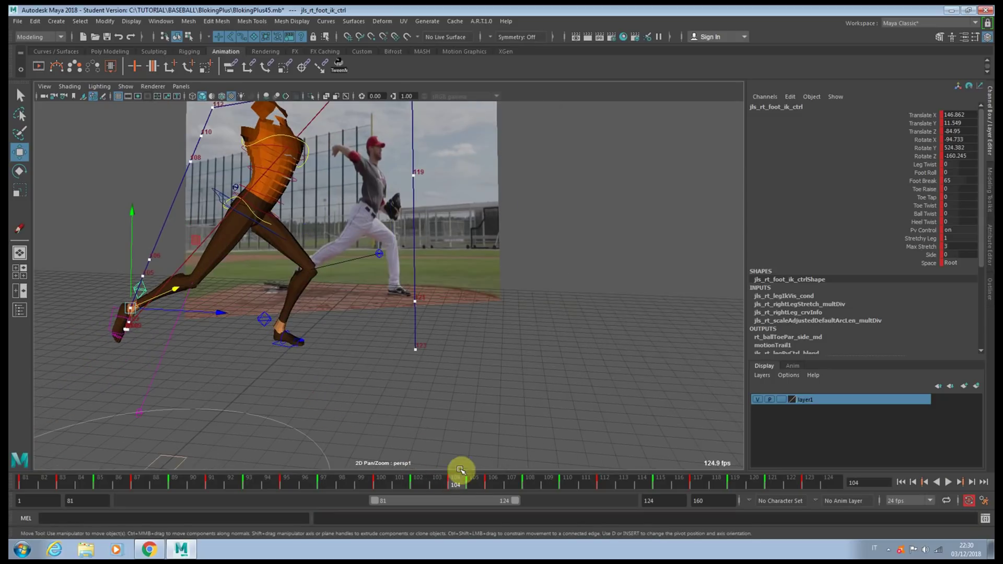
{"action": "left_click", "coordinate": [475, 483]}
{"action": "left_click_drag", "start_coordinate": [404, 433], "coordinate": [401, 424], "text": "alt"}
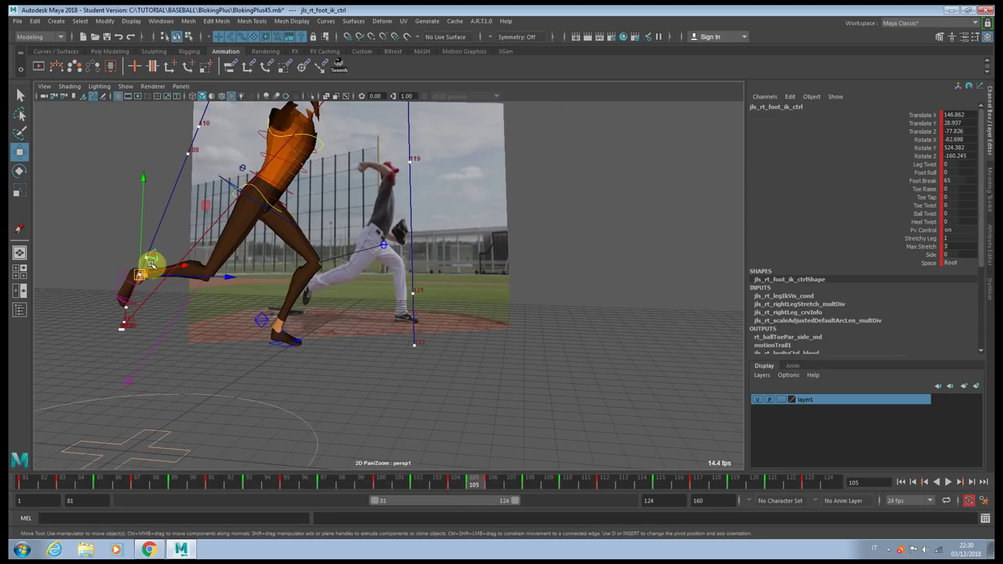
{"action": "left_click_drag", "start_coordinate": [144, 233], "coordinate": [148, 250]}
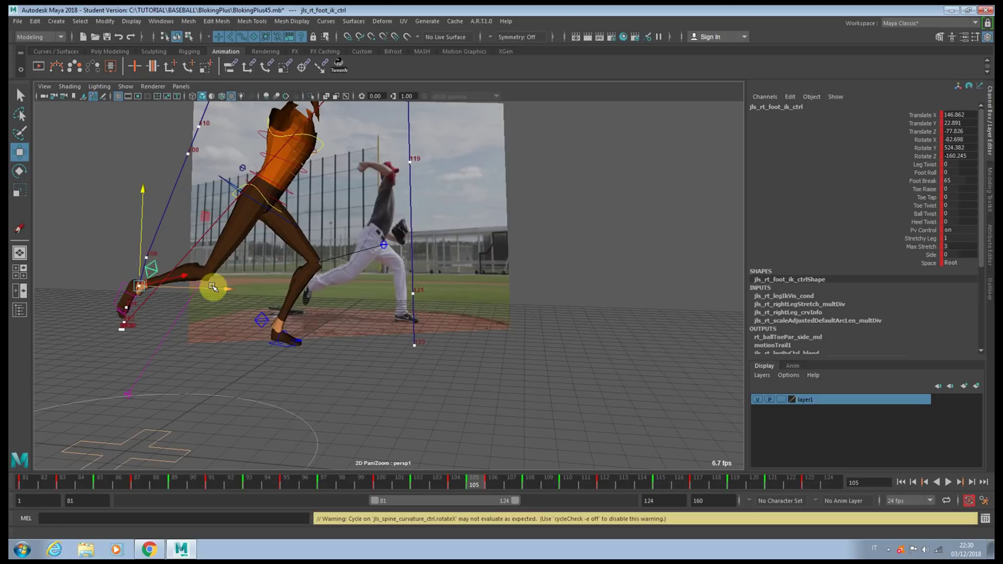
{"action": "left_click_drag", "start_coordinate": [213, 286], "coordinate": [267, 309]}
- Lower the right foot IK control on frame 108 to about 57.6 in Y
{"action": "key", "text": "period"}
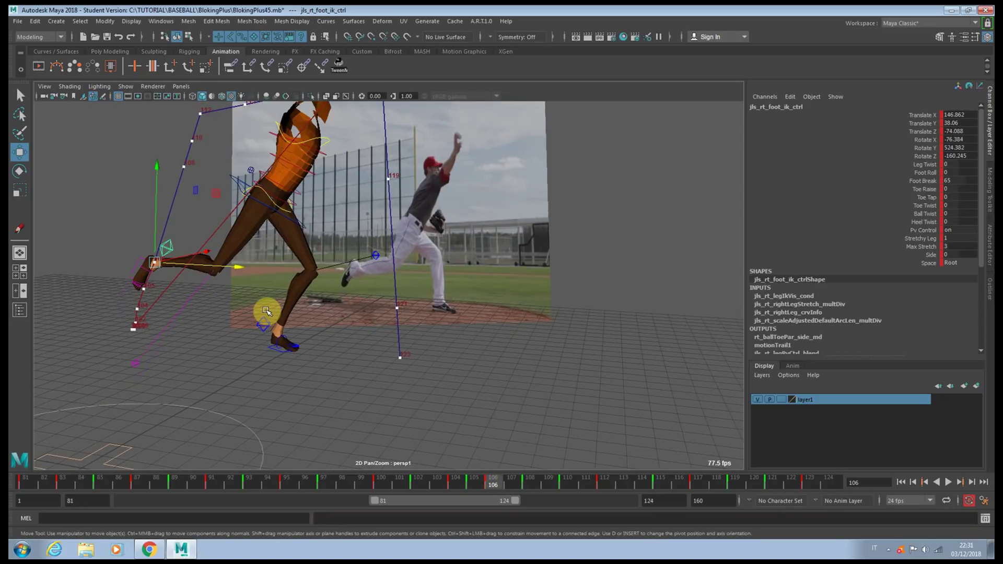
{"action": "key", "text": "period"}
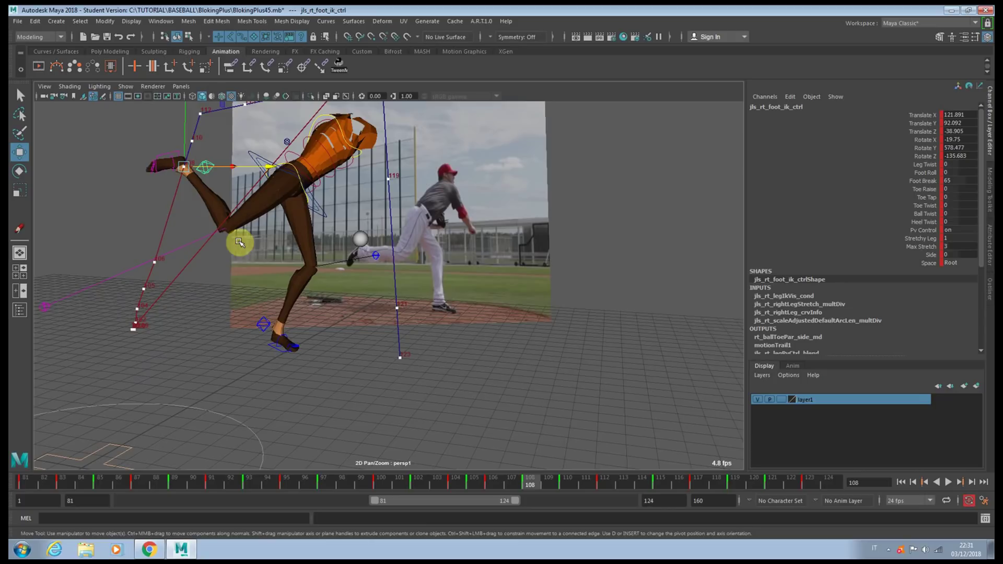
{"action": "middle_click_drag", "start_coordinate": [236, 253], "coordinate": [272, 294], "text": "alt"}
{"action": "left_click_drag", "start_coordinate": [223, 172], "coordinate": [223, 239]}
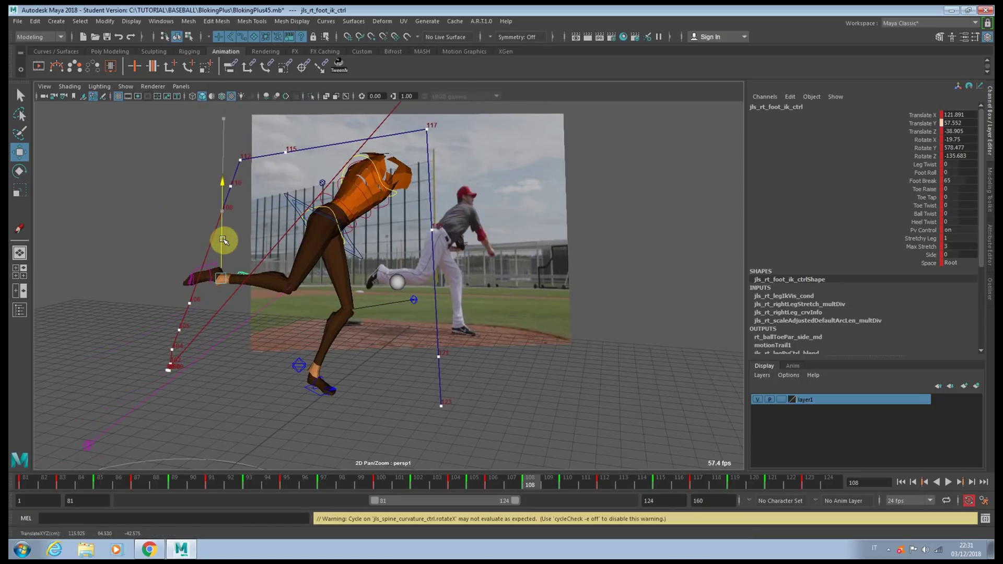
- On frame 108, move the right foot IK control to about -57.8 in Z and rotate it to about -57, 555 and -159
{"action": "mouse_move", "coordinate": [283, 283]}
{"action": "left_mouse_down"}
{"action": "mouse_move", "coordinate": [253, 282]}
{"action": "mouse_move", "coordinate": [264, 280]}
{"action": "left_mouse_up"}
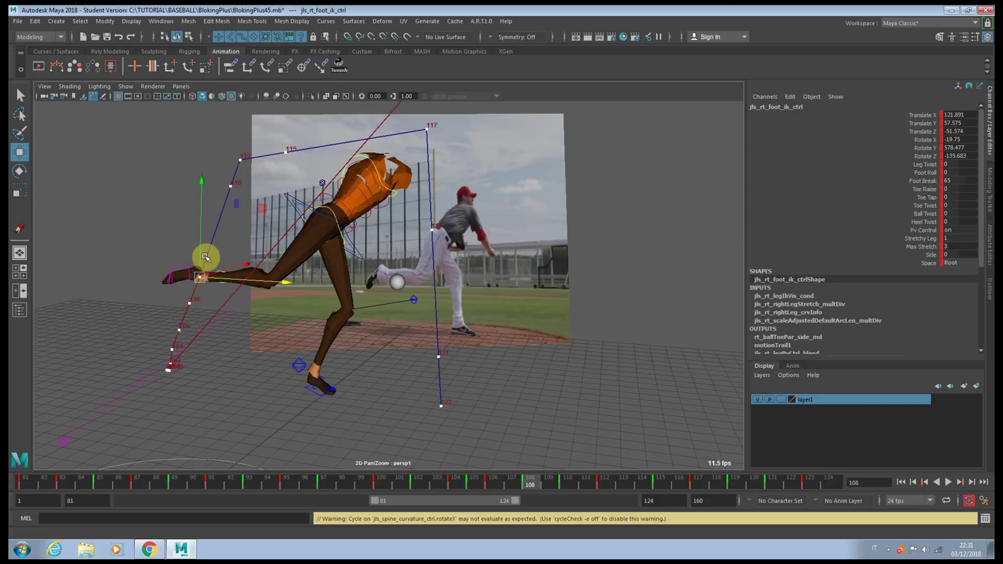
{"action": "left_click_drag", "start_coordinate": [199, 250], "coordinate": [212, 298]}
{"action": "key", "text": "e"}
{"action": "key", "text": "w"}
{"action": "left_click_drag", "start_coordinate": [300, 258], "coordinate": [293, 307]}
{"action": "key", "text": "e"}
{"action": "key", "text": "w"}
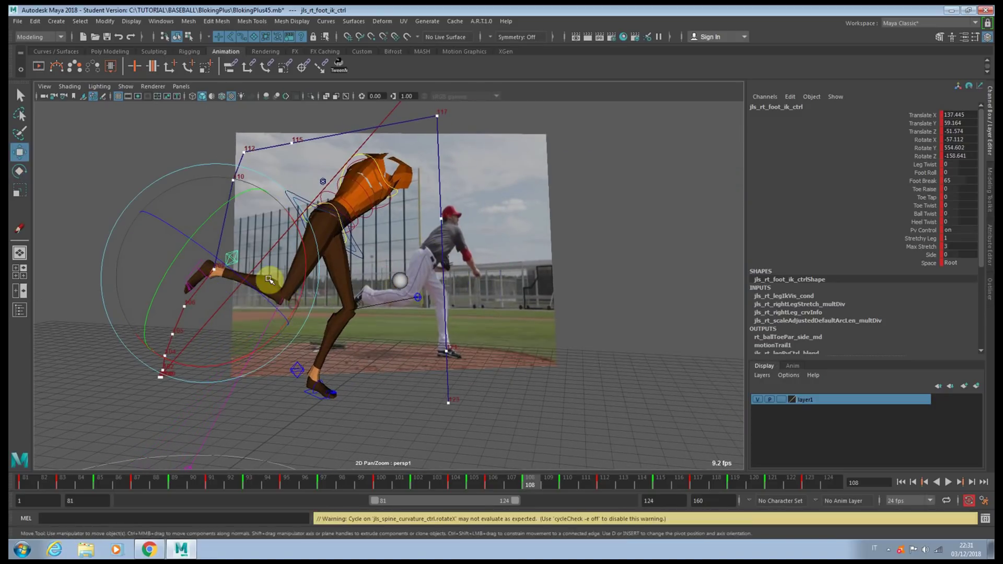
{"action": "left_click_drag", "start_coordinate": [272, 273], "coordinate": [266, 271]}
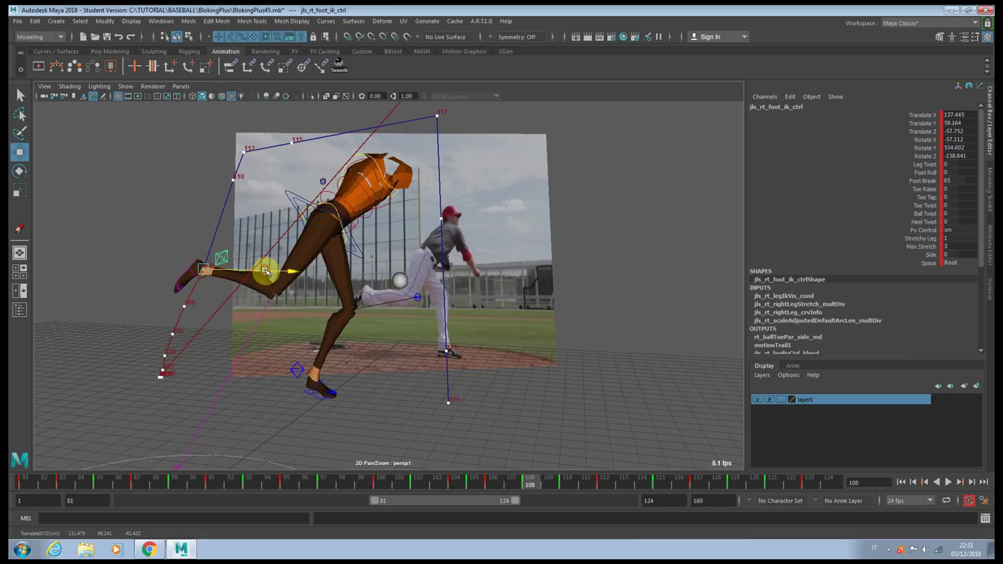
- On frame 117, rotate the right foot IK control to about 14, 697, -144 and move the right knee pole vector to about 38, 32, 21
{"action": "left_click", "coordinate": [568, 482]}
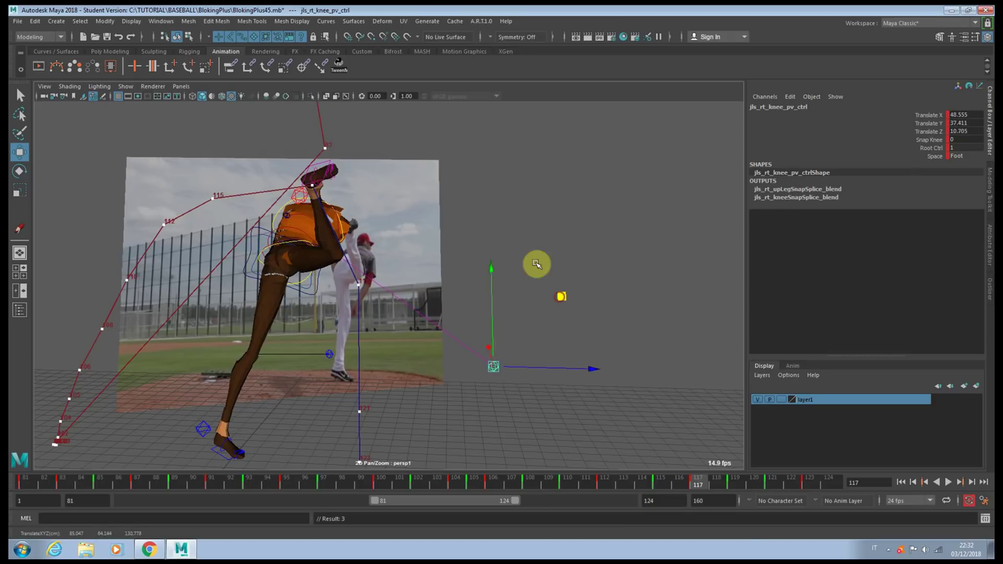
{"action": "left_click", "coordinate": [354, 164]}
{"action": "left_click_drag", "start_coordinate": [277, 188], "coordinate": [268, 194], "text": "alt"}
{"action": "left_click", "coordinate": [292, 195]}
{"action": "key", "text": "e"}
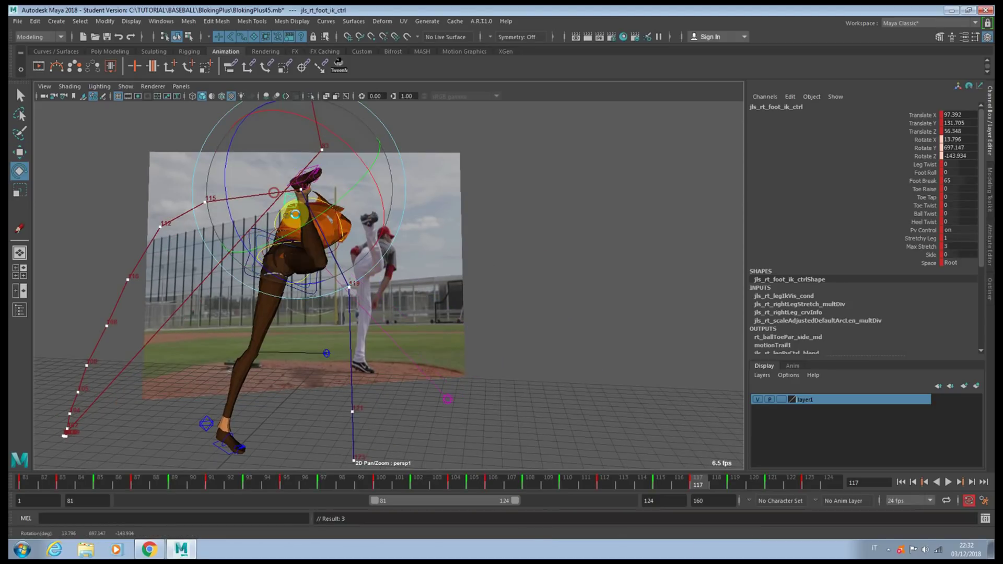
{"action": "key", "text": "w"}
{"action": "left_click", "coordinate": [455, 395]}
{"action": "middle_click_drag", "start_coordinate": [522, 324], "coordinate": [543, 294]}
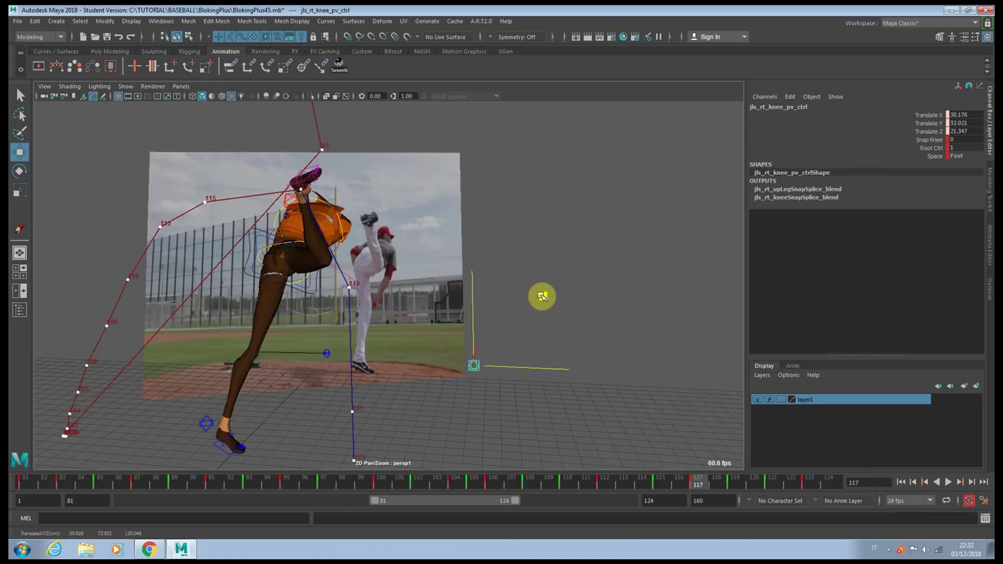
- On frame 119, rotate the right foot IK control to about 1.4, 702.5, -132 and raise it to about 102.6 in Y
{"action": "left_click", "coordinate": [293, 202]}
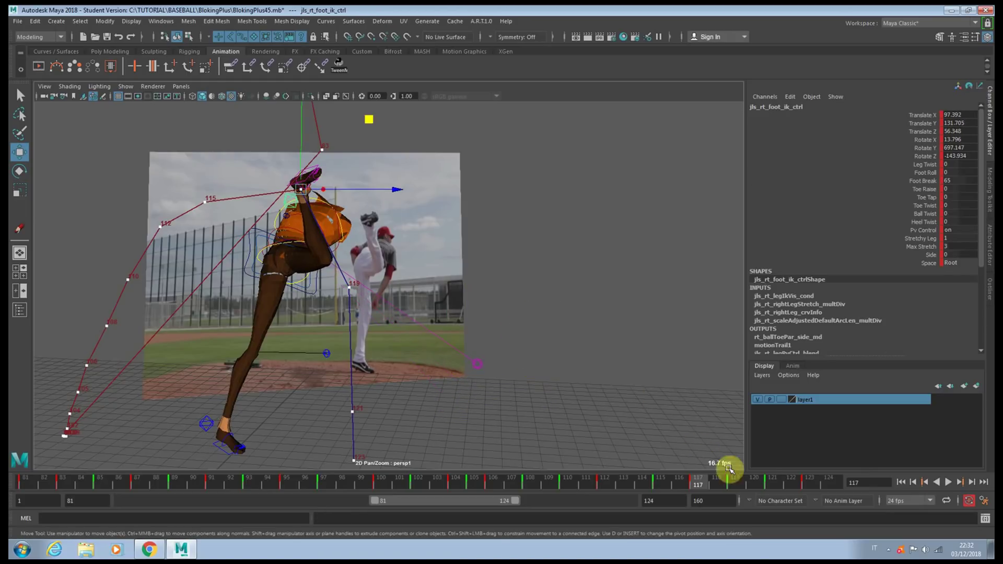
{"action": "left_click", "coordinate": [733, 482]}
{"action": "key", "text": "e"}
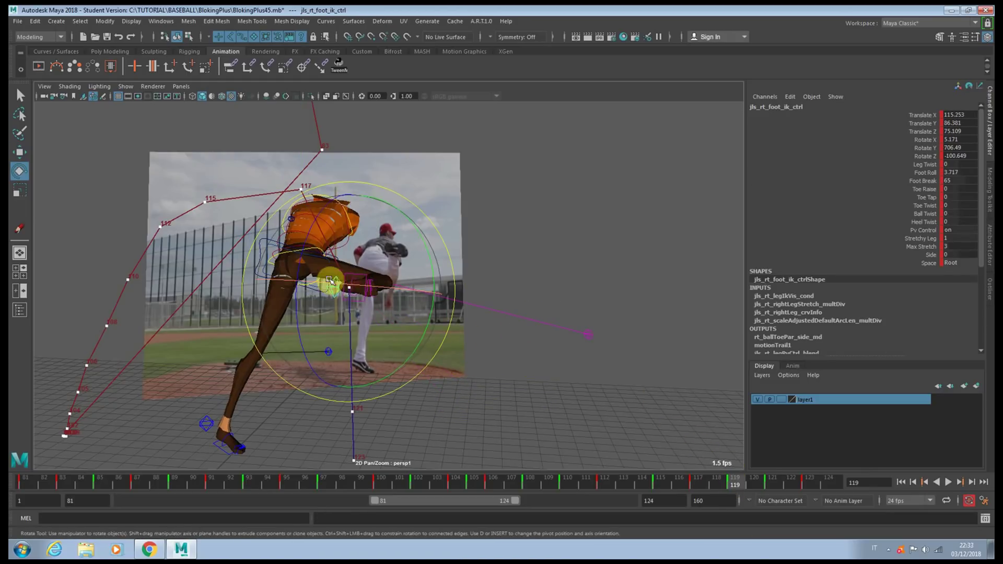
{"action": "middle_click_drag", "start_coordinate": [302, 260], "coordinate": [306, 223]}
{"action": "left_click_drag", "start_coordinate": [306, 223], "coordinate": [313, 220]}
{"action": "key", "text": "w"}
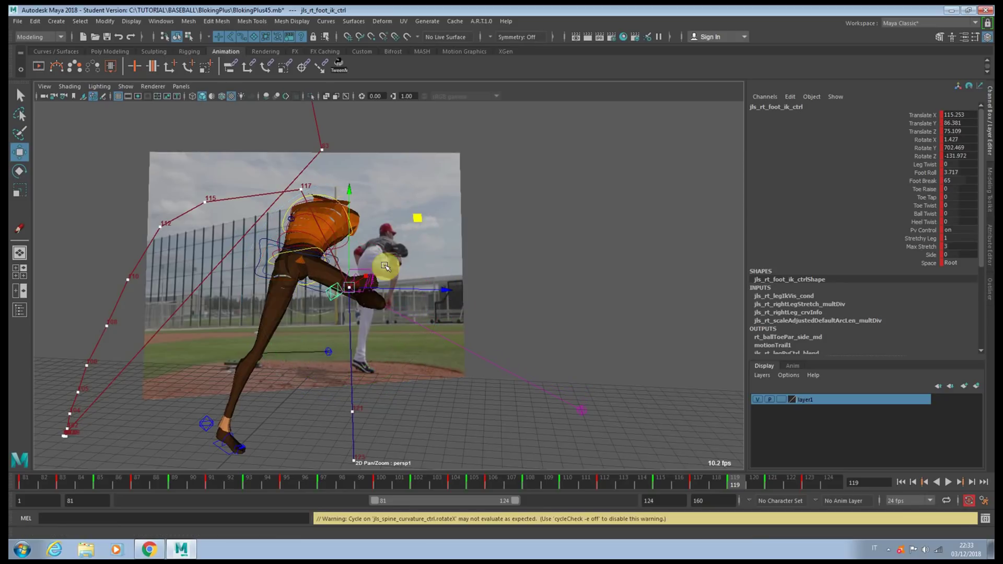
{"action": "left_click_drag", "start_coordinate": [420, 222], "coordinate": [410, 262]}
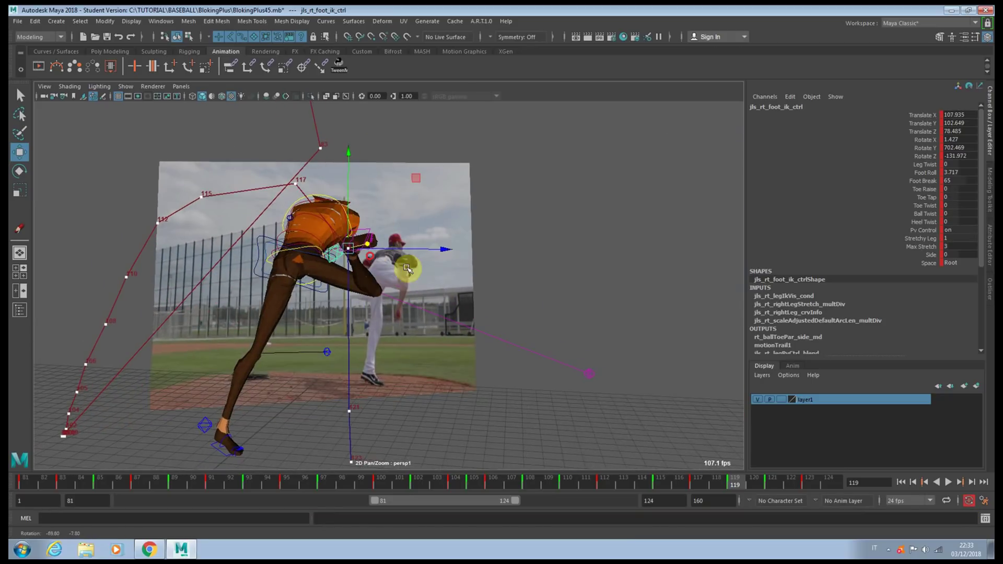
- On frame 119, move the right knee pole vector control to about 20.9, 31.1, 45.8, and check the leg on frames 121 and 123
{"action": "left_click", "coordinate": [592, 375]}
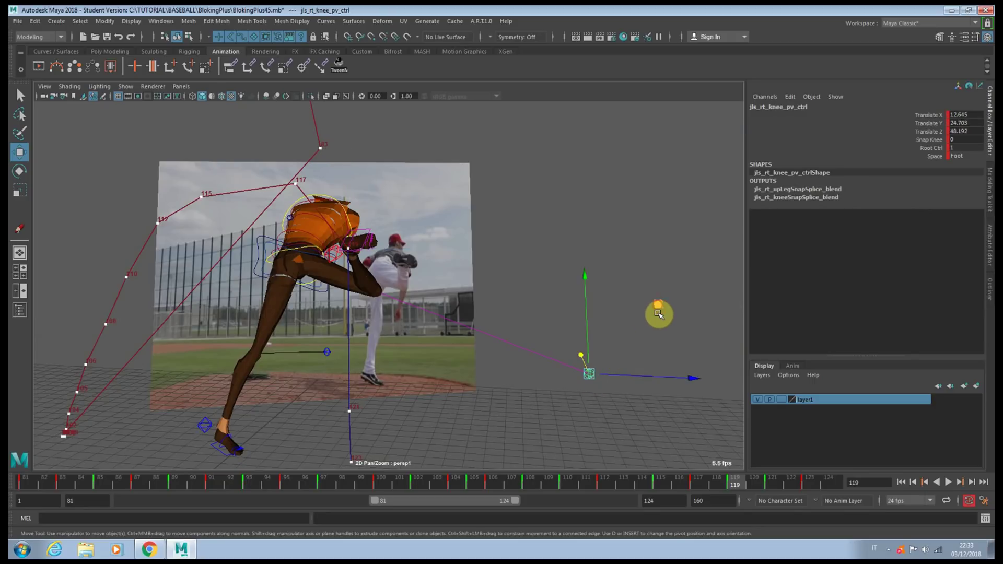
{"action": "left_click_drag", "start_coordinate": [658, 308], "coordinate": [651, 335]}
{"action": "left_click_drag", "start_coordinate": [721, 481], "coordinate": [732, 449]}
{"action": "left_click_drag", "start_coordinate": [404, 284], "coordinate": [381, 204], "text": "alt"}
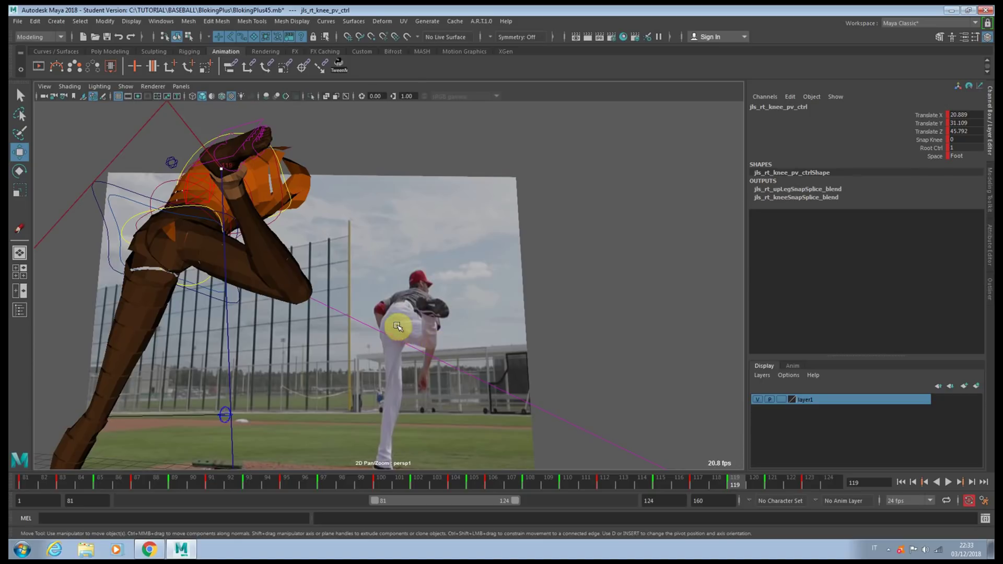
{"action": "left_click", "coordinate": [772, 483]}
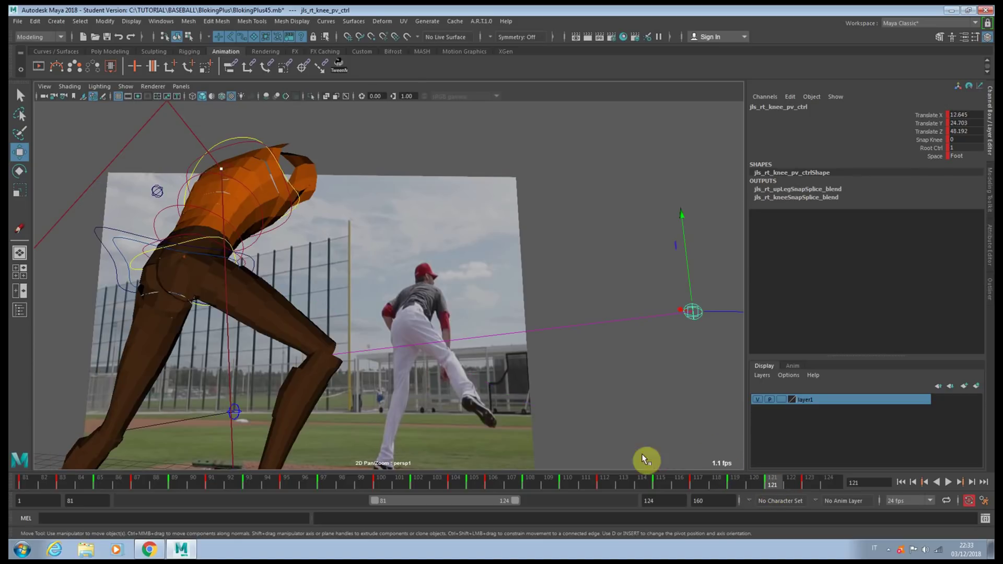
{"action": "left_click_drag", "start_coordinate": [445, 375], "coordinate": [385, 323], "text": "alt"}
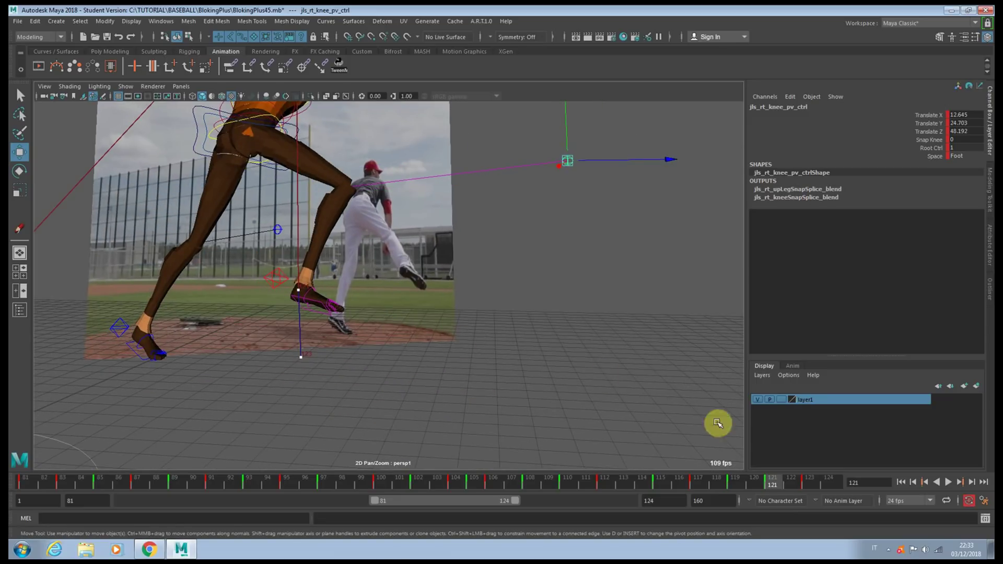
{"action": "left_click", "coordinate": [809, 483]}
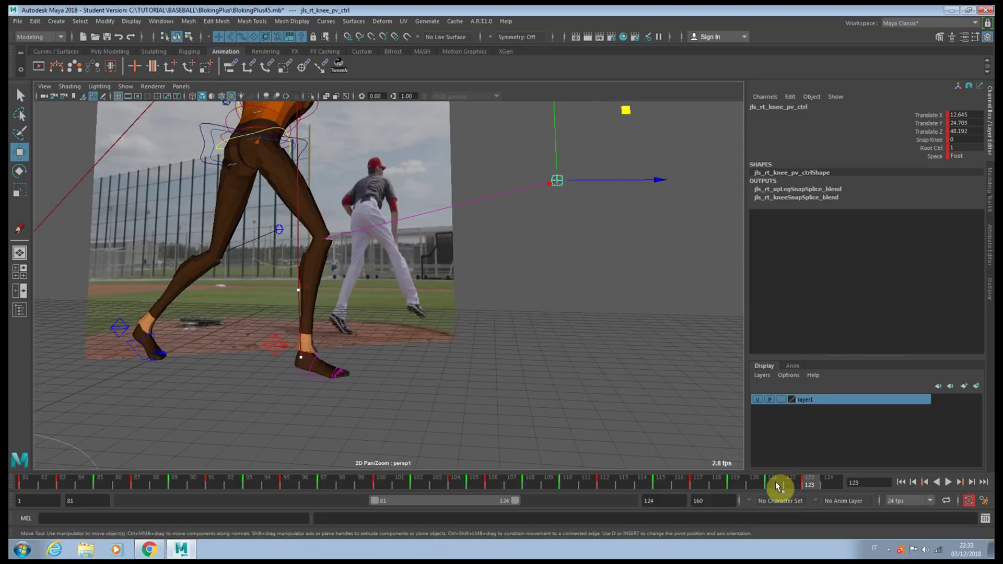
{"action": "left_click_drag", "start_coordinate": [381, 354], "coordinate": [378, 358], "text": "alt"}
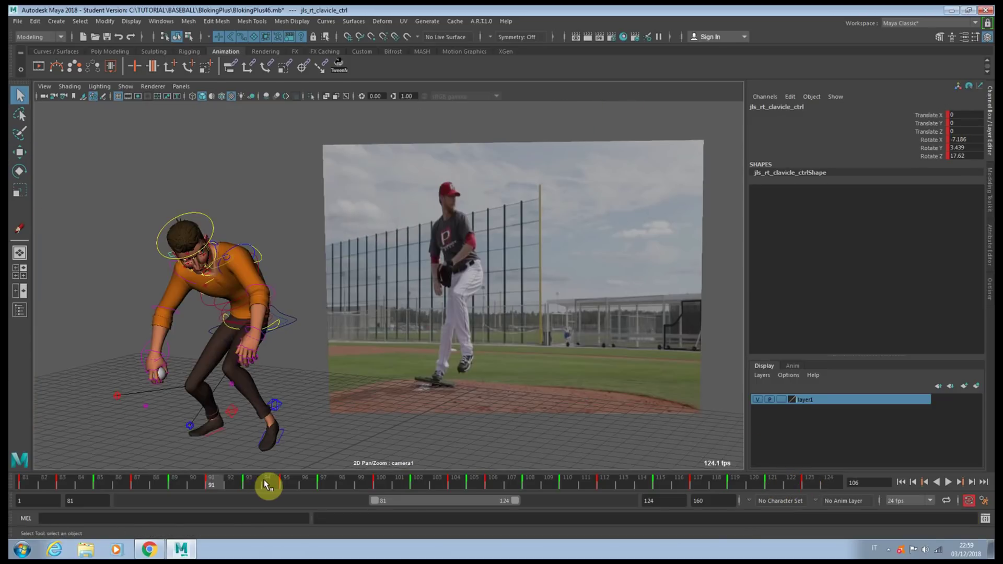
- Scrub from frame 91 to frame 102 and refine the rotation of the clavicle controls there
{"action": "left_click_drag", "start_coordinate": [266, 482], "coordinate": [338, 474]}
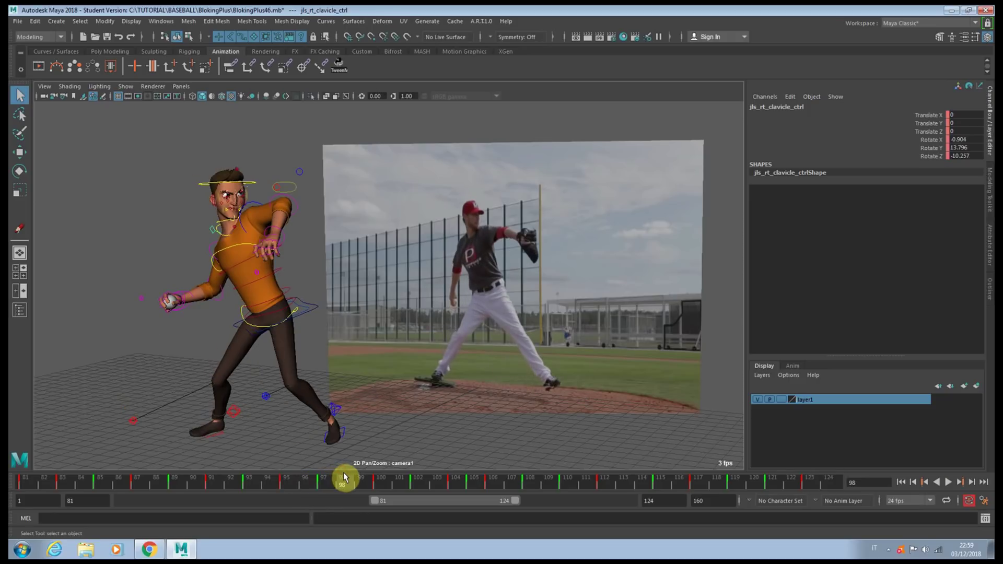
{"action": "left_click", "coordinate": [387, 485]}
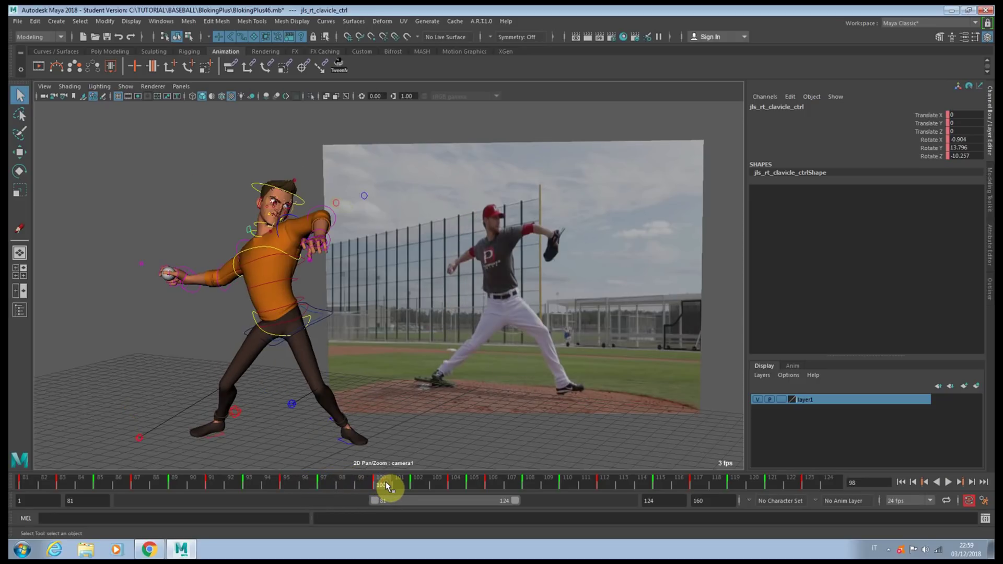
{"action": "left_click", "coordinate": [416, 483]}
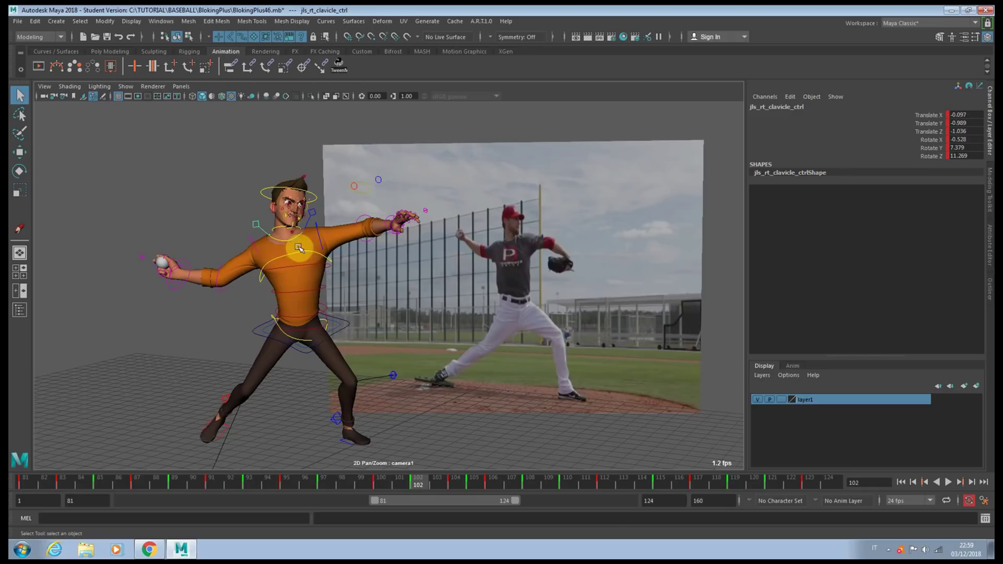
{"action": "key", "text": "e"}
{"action": "mouse_move", "coordinate": [353, 188]}
{"action": "left_mouse_down"}
{"action": "mouse_move", "coordinate": [355, 205]}
{"action": "mouse_move", "coordinate": [360, 195]}
{"action": "left_mouse_up"}
{"action": "key", "text": "q"}
{"action": "left_click", "coordinate": [313, 215]}
{"action": "key", "text": "e"}
{"action": "key", "text": "q"}
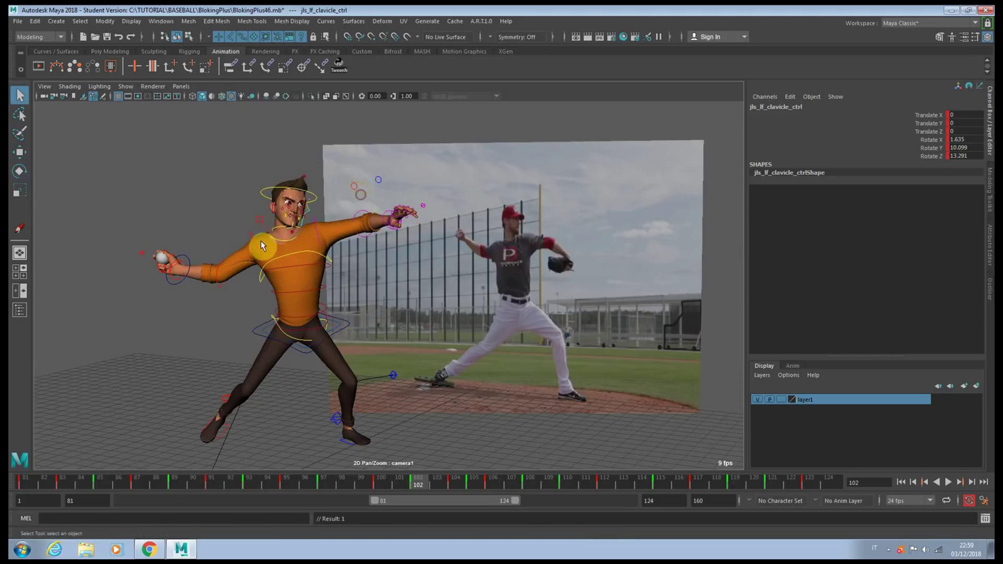
- Set the right upper arm FK control's Y rotation to about 133.6 on frame 102
{"action": "left_click", "coordinate": [258, 242]}
{"action": "key", "text": "e"}
{"action": "left_click", "coordinate": [255, 241]}
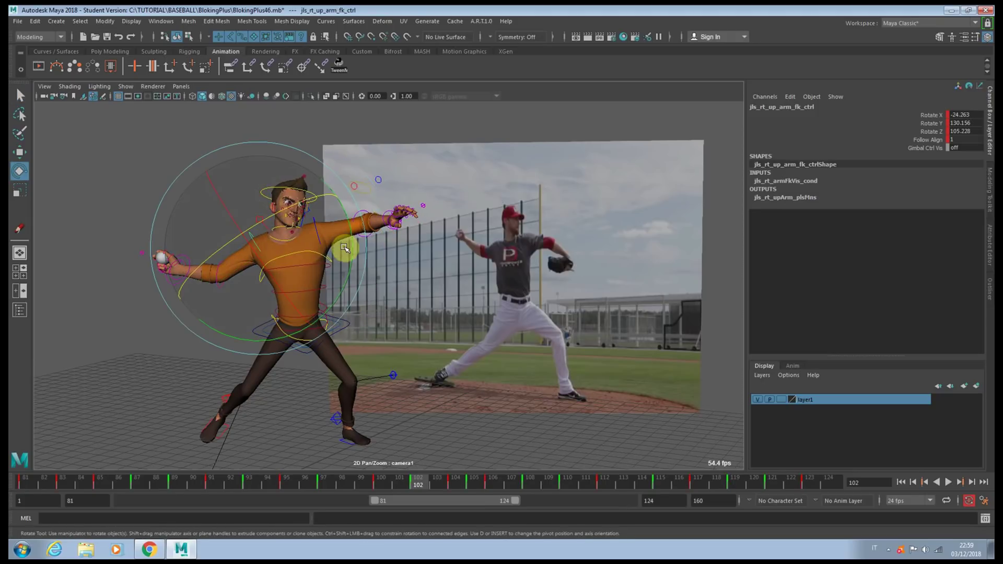
{"action": "left_click_drag", "start_coordinate": [345, 249], "coordinate": [350, 236]}
{"action": "key", "text": "q"}
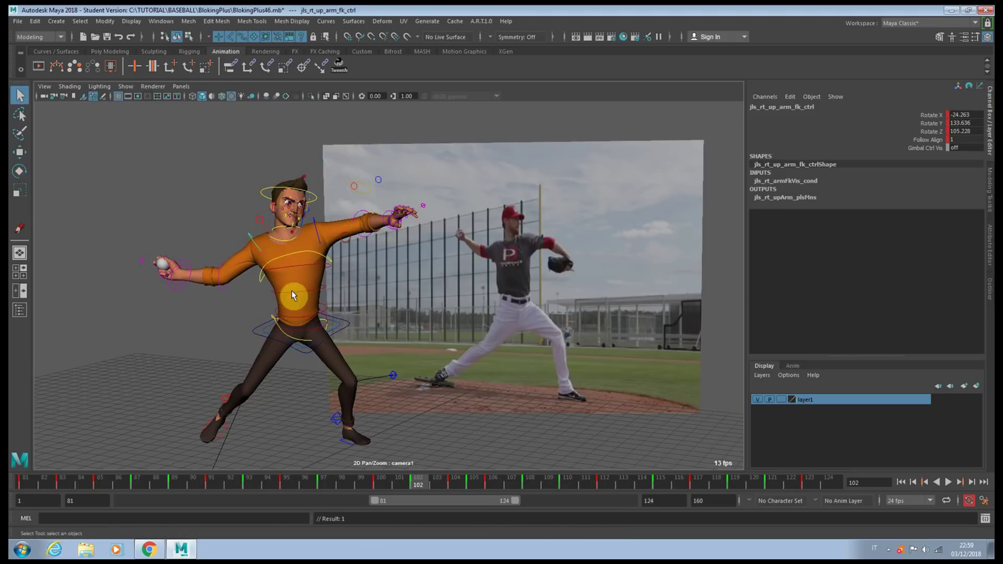
- On frame 102, rotate the right elbow FK control to about -19.5, -46.2, 8.8 and the right wrist to about 84.7, -7.6, 31.7
{"action": "left_click", "coordinate": [219, 293]}
{"action": "key", "text": "e"}
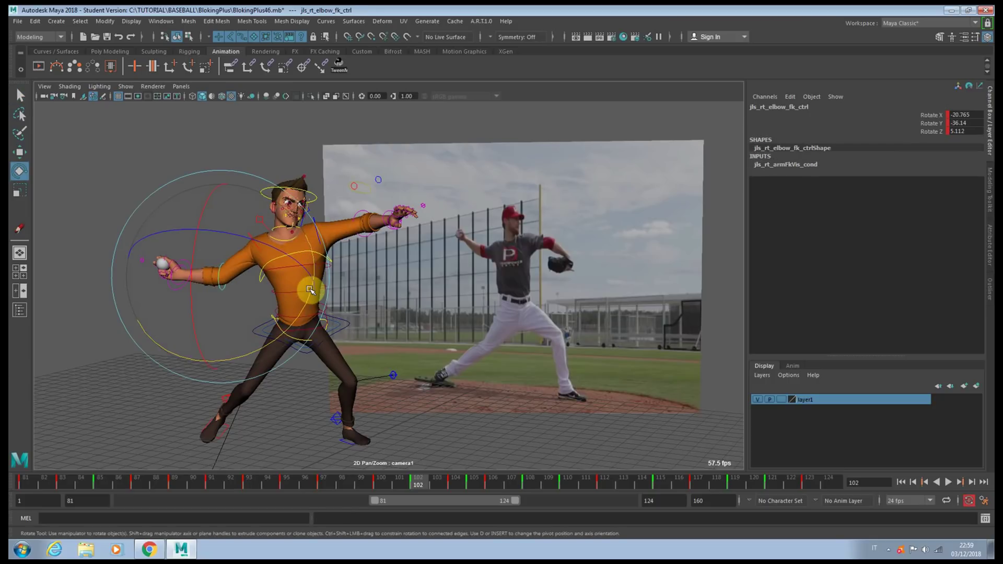
{"action": "left_click_drag", "start_coordinate": [311, 286], "coordinate": [303, 298]}
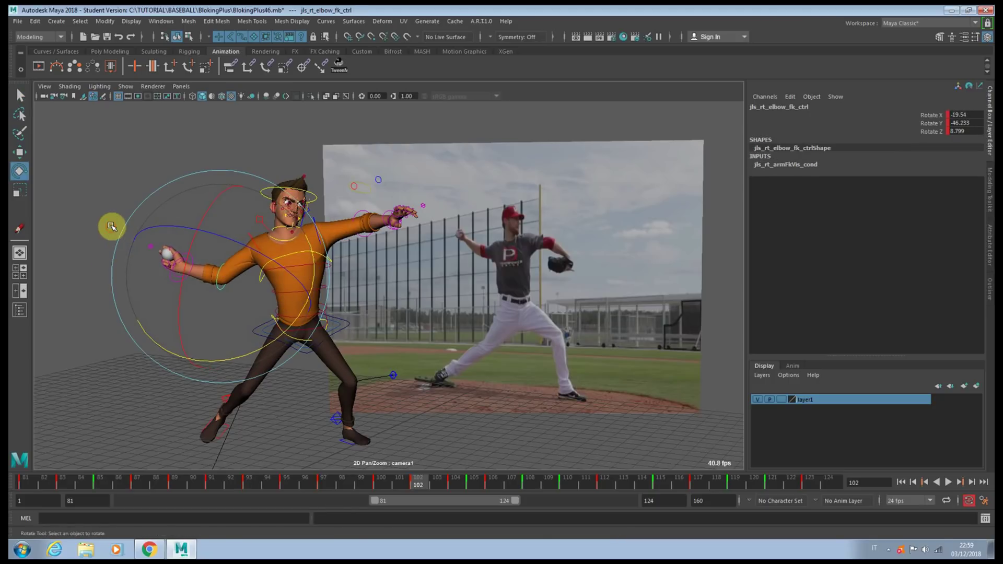
{"action": "left_click", "coordinate": [112, 226]}
{"action": "left_click", "coordinate": [189, 260]}
{"action": "left_click_drag", "start_coordinate": [190, 262], "coordinate": [150, 313]}
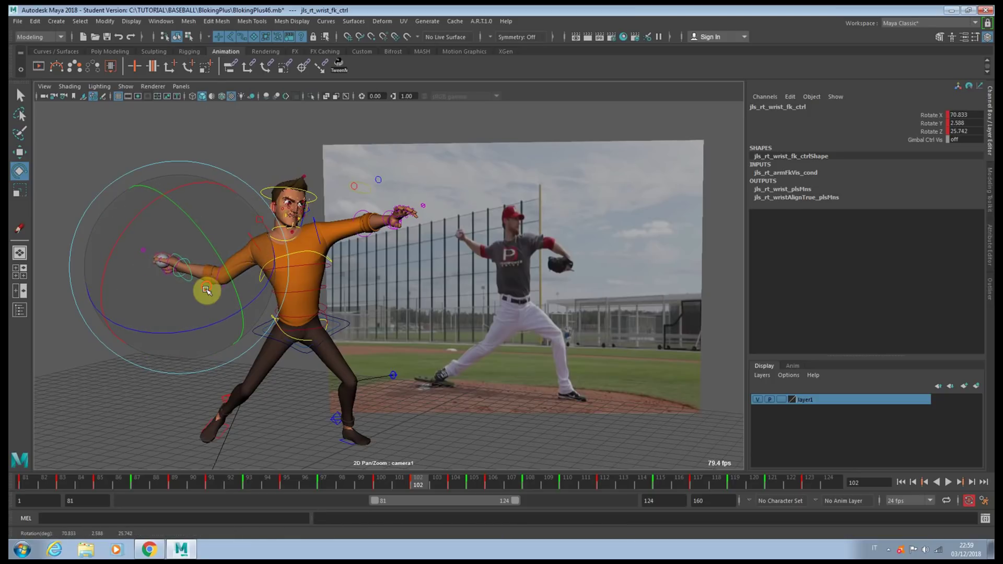
{"action": "left_click_drag", "start_coordinate": [206, 289], "coordinate": [206, 315]}
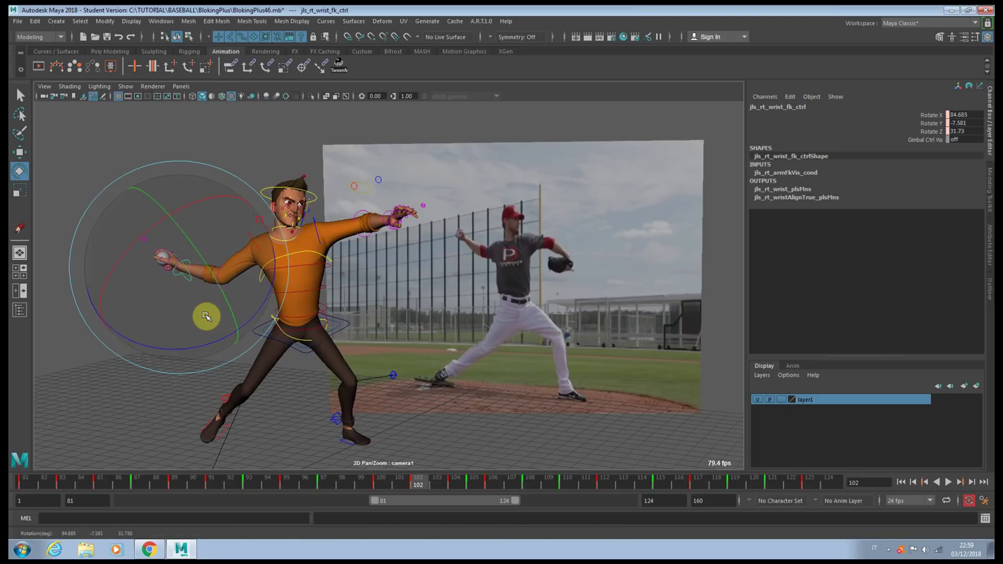
- On frame 104, undo the trial rotations and rotate the right upper arm FK control to about -53, 146 and 193
{"action": "left_click", "coordinate": [256, 244]}
{"action": "key", "text": "period"}
{"action": "left_click_drag", "start_coordinate": [314, 244], "coordinate": [292, 227]}
{"action": "key", "text": "ctrl+z"}
{"action": "key", "text": "ctrl+z"}
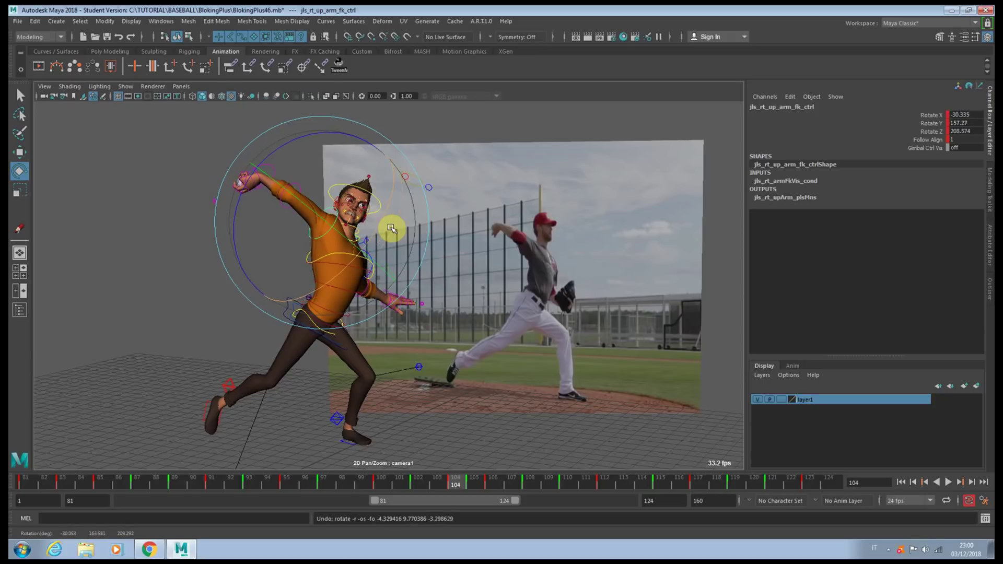
{"action": "key", "text": "ctrl+z"}
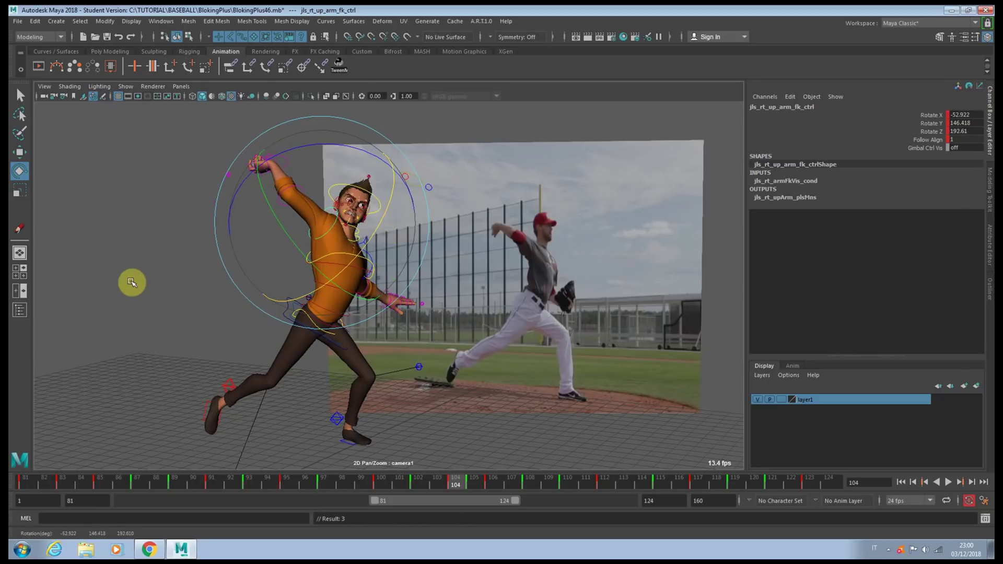
- On frame 104, rotate the right elbow FK control to about -9.4, -49.4, 29.2 and adjust the right clavicle's rotation
{"action": "left_click", "coordinate": [131, 281]}
{"action": "left_click", "coordinate": [302, 187]}
{"action": "left_click_drag", "start_coordinate": [302, 188], "coordinate": [304, 199]}
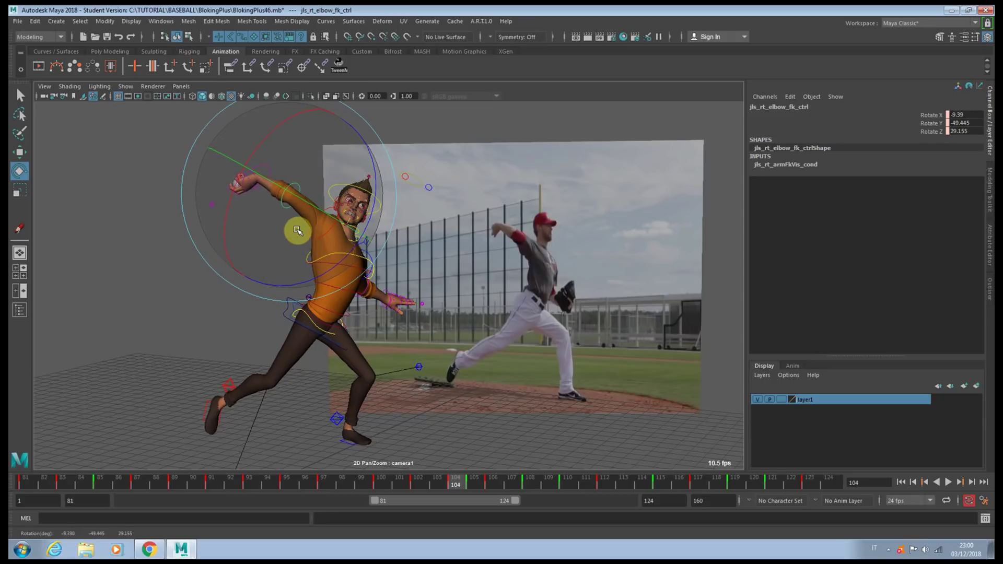
{"action": "left_click", "coordinate": [328, 221]}
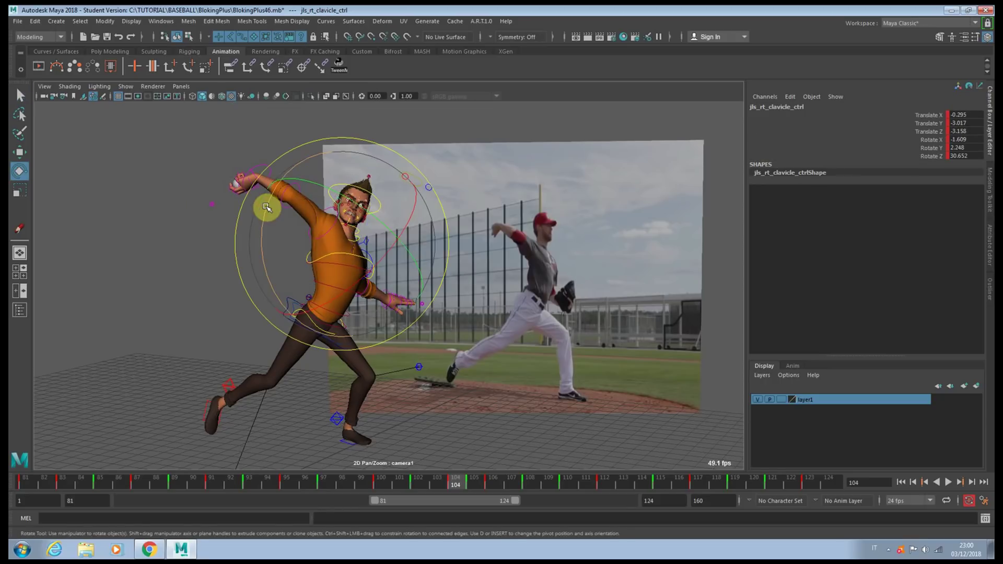
{"action": "left_click_drag", "start_coordinate": [265, 206], "coordinate": [308, 207]}
- On frame 105, rotate the right clavicle to about 3, -25, 35 and the upper arm to about -35, 216, 256, checking them in perspective
{"action": "left_click", "coordinate": [474, 482]}
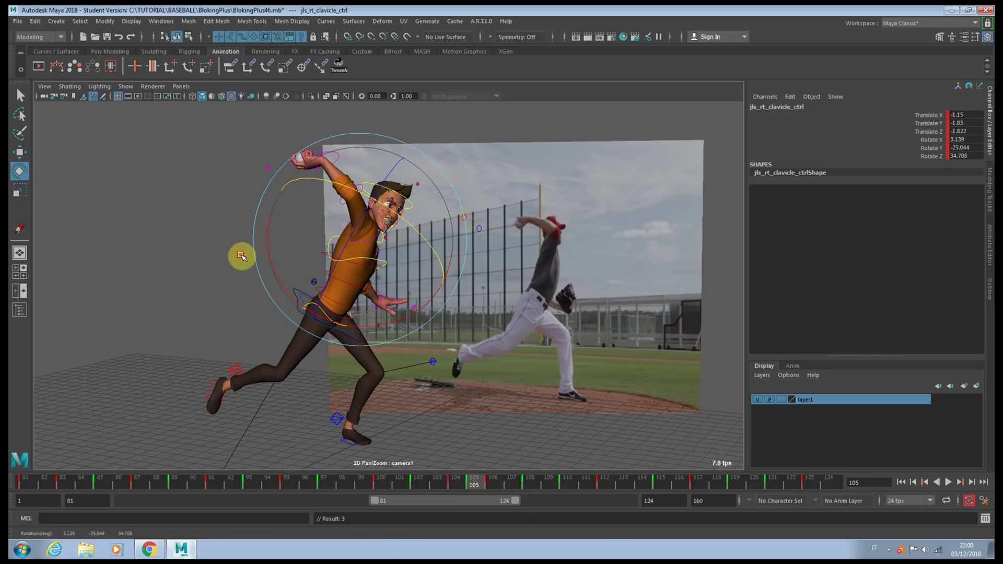
{"action": "left_click", "coordinate": [240, 255]}
{"action": "left_click", "coordinate": [377, 236]}
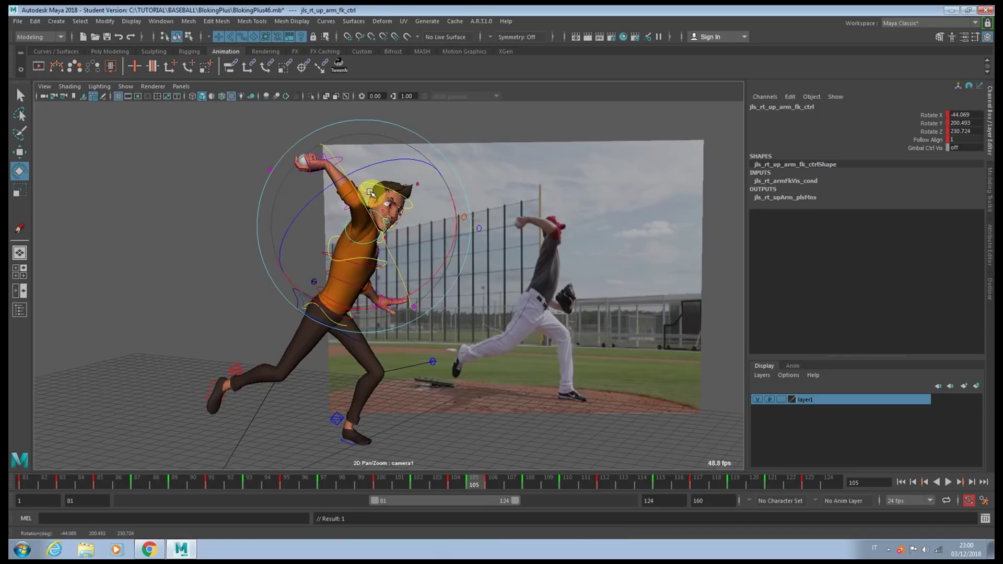
{"action": "left_click_drag", "start_coordinate": [403, 161], "coordinate": [372, 220]}
{"action": "key", "text": "space"}
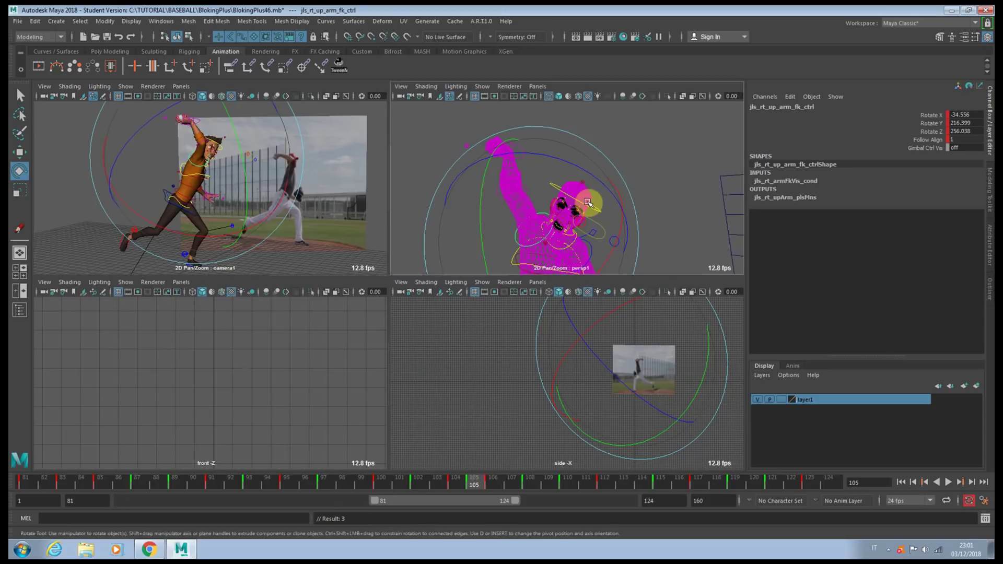
{"action": "key", "text": "space"}
{"action": "mouse_move", "coordinate": [588, 203]}
{"action": "left_mouse_down", "text": "alt"}
{"action": "mouse_move", "coordinate": [504, 334]}
{"action": "mouse_move", "coordinate": [472, 248]}
{"action": "left_mouse_up", "text": "alt"}
{"action": "key", "text": "6"}
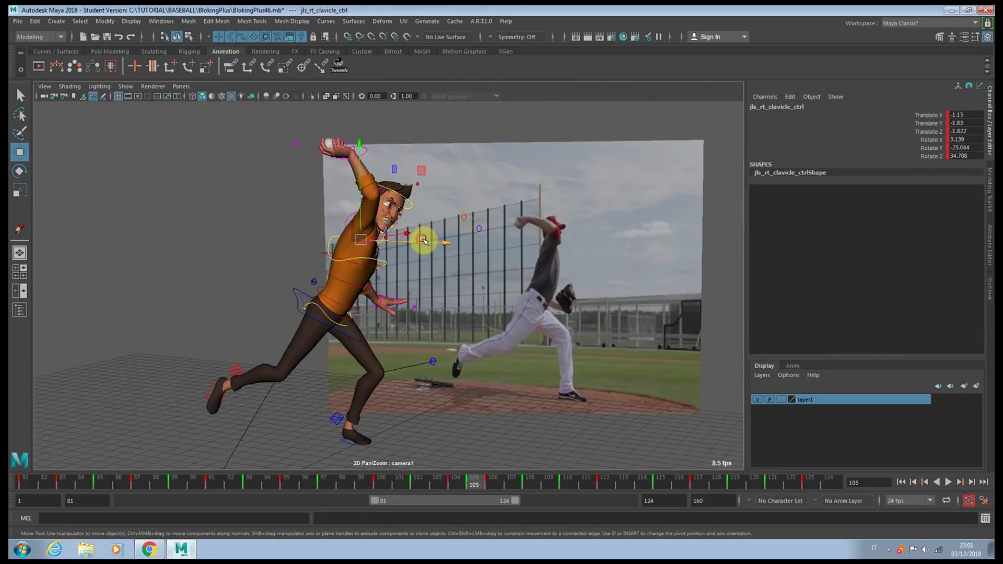
- On frame 105, move the right clavicle control and rotate the right elbow FK control to about 4.6, -71.4, 18.7
{"action": "left_click_drag", "start_coordinate": [423, 241], "coordinate": [391, 202]}
{"action": "key", "text": "q"}
{"action": "key", "text": "e"}
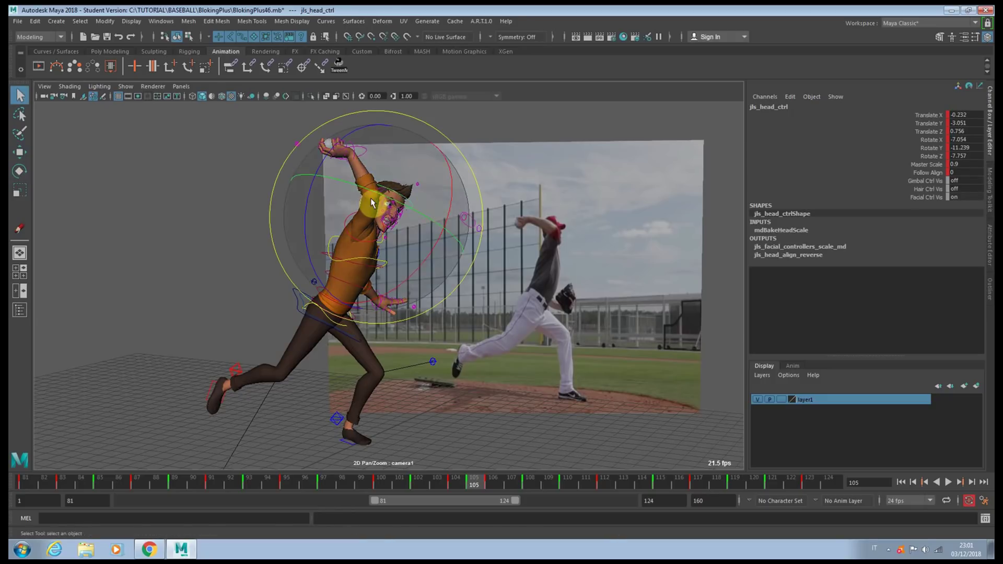
{"action": "left_click", "coordinate": [381, 206]}
{"action": "left_click_drag", "start_coordinate": [413, 194], "coordinate": [397, 272]}
- On frame 106, swing the right upper arm forward over the head and rotate the right elbow FK control to about 3.1, -61.1, -12.8
{"action": "left_click", "coordinate": [493, 486]}
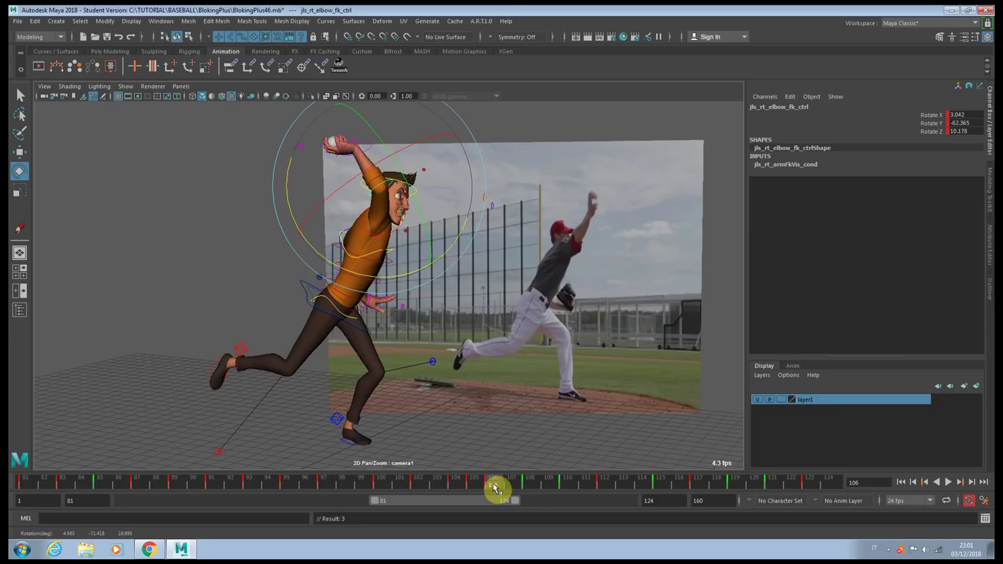
{"action": "key", "text": "q"}
{"action": "left_click", "coordinate": [397, 237]}
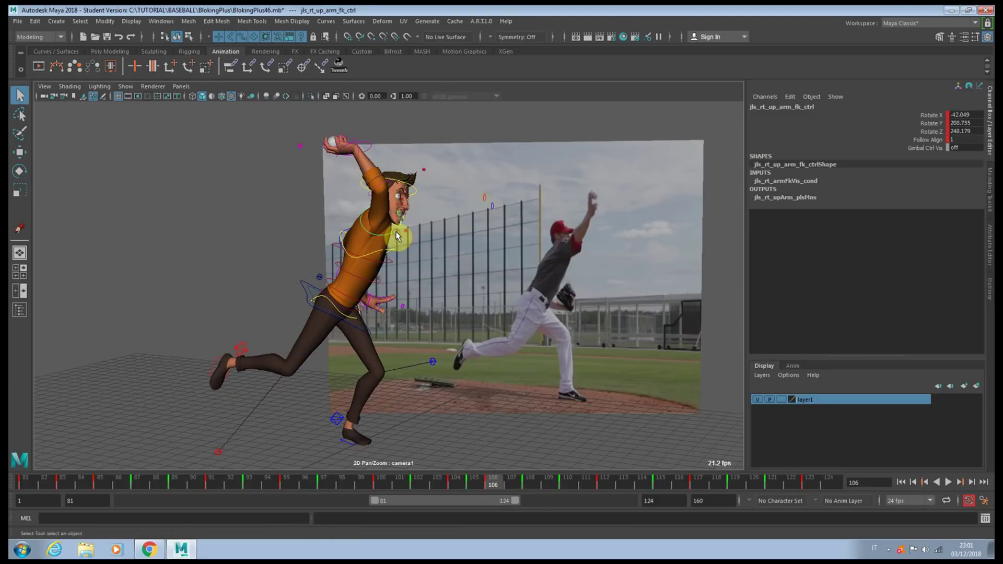
{"action": "key", "text": "e"}
{"action": "left_click_drag", "start_coordinate": [409, 217], "coordinate": [389, 194]}
{"action": "left_click_drag", "start_coordinate": [351, 291], "coordinate": [335, 253]}
{"action": "key", "text": "q"}
{"action": "left_click", "coordinate": [418, 208]}
{"action": "key", "text": "e"}
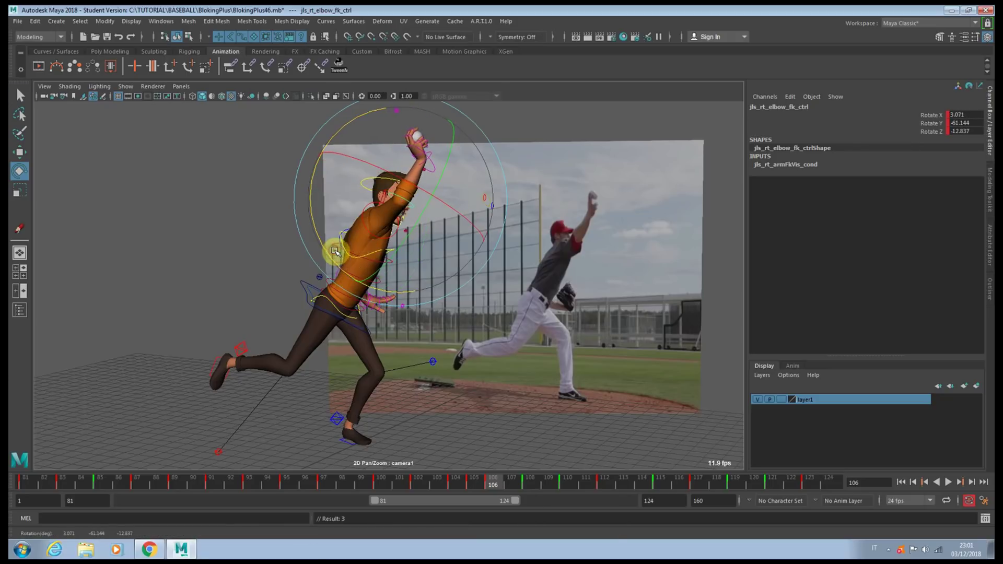
- On frame 106, rotate the right clavicle to about 9.8, -47.2, 41 and translate it to about -1.5, -1.1, -0.8
{"action": "key", "text": "q"}
{"action": "left_click", "coordinate": [433, 167]}
{"action": "key", "text": "e"}
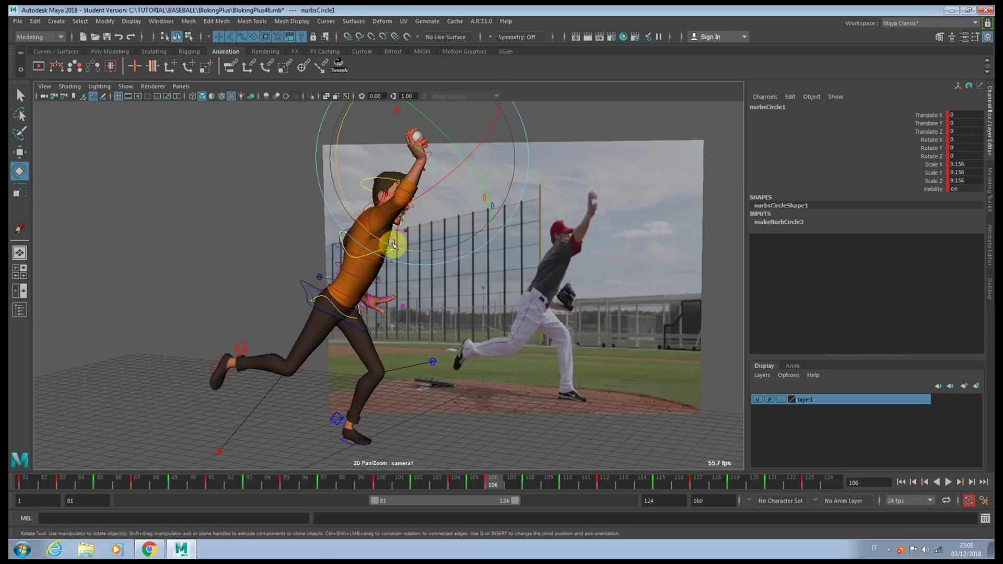
{"action": "key", "text": "q"}
{"action": "left_click", "coordinate": [384, 194]}
{"action": "key", "text": "e"}
{"action": "left_click_drag", "start_coordinate": [425, 213], "coordinate": [434, 236]}
{"action": "key", "text": "w"}
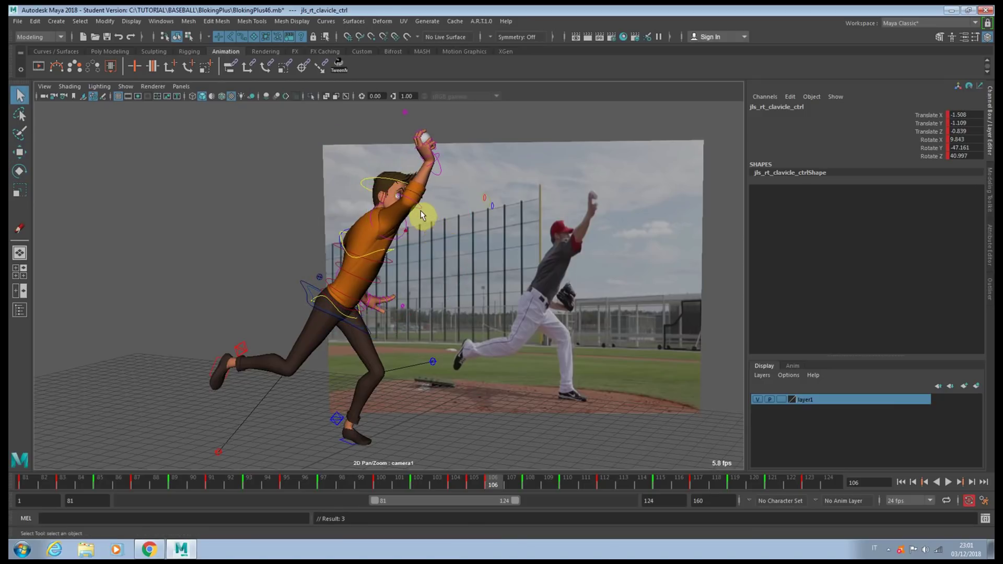
- On frame 108, rotate the right upper arm FK control to about 20.9, 320.6, -54.9
{"action": "left_click", "coordinate": [397, 261]}
{"action": "key", "text": "e"}
{"action": "left_click_drag", "start_coordinate": [340, 297], "coordinate": [472, 286]}
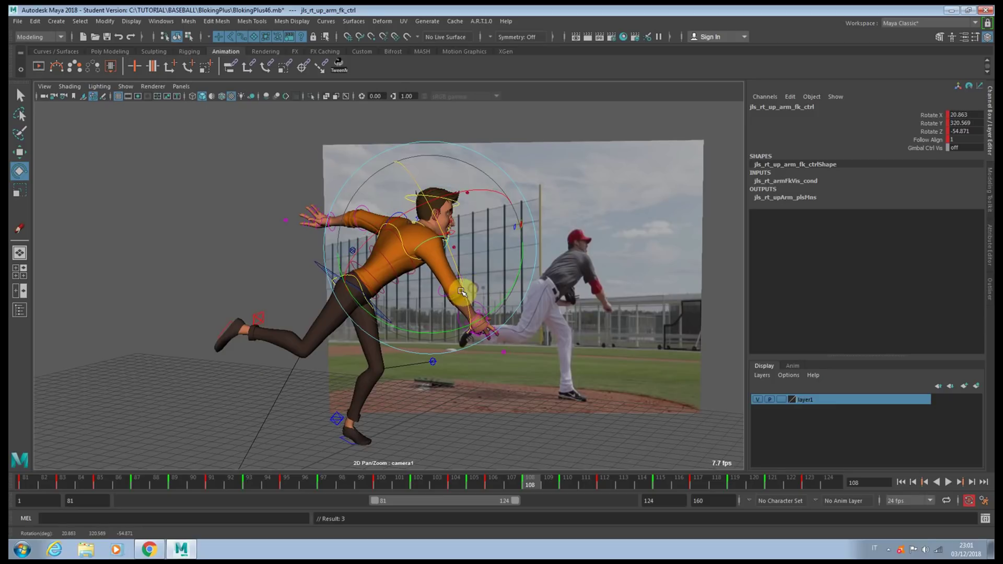
{"action": "left_click", "coordinate": [528, 400]}
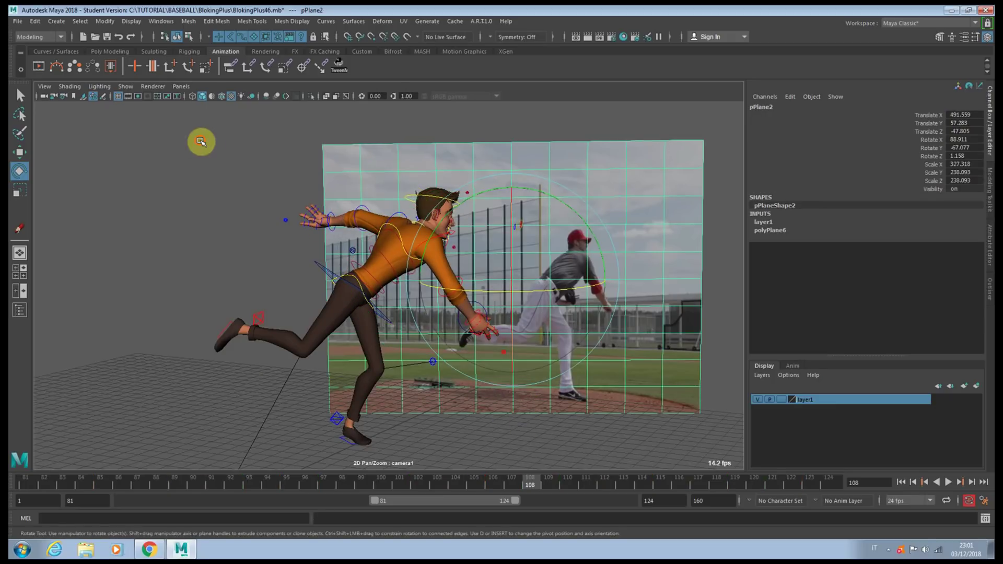
{"action": "left_click", "coordinate": [201, 141]}
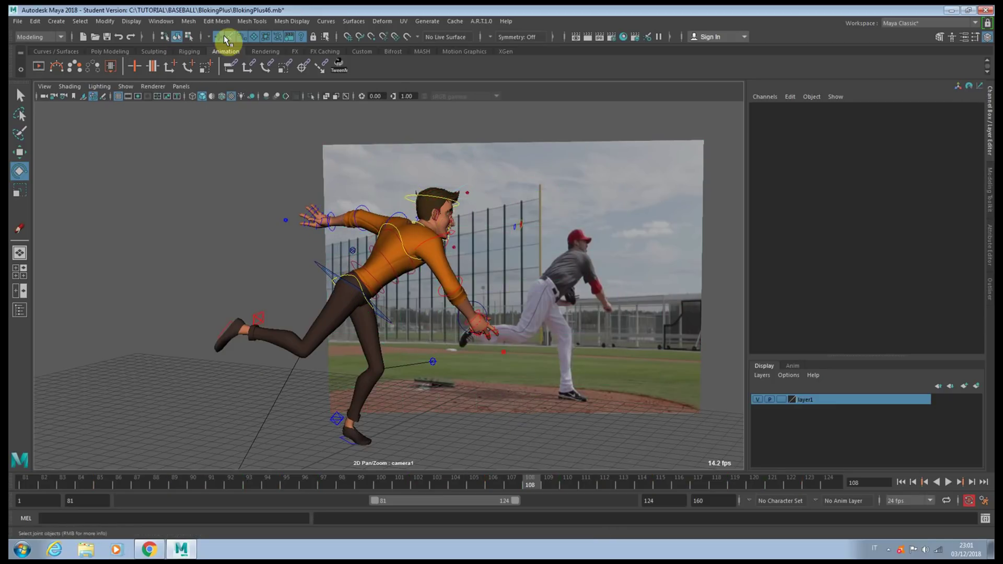
{"action": "left_click", "coordinate": [460, 282]}
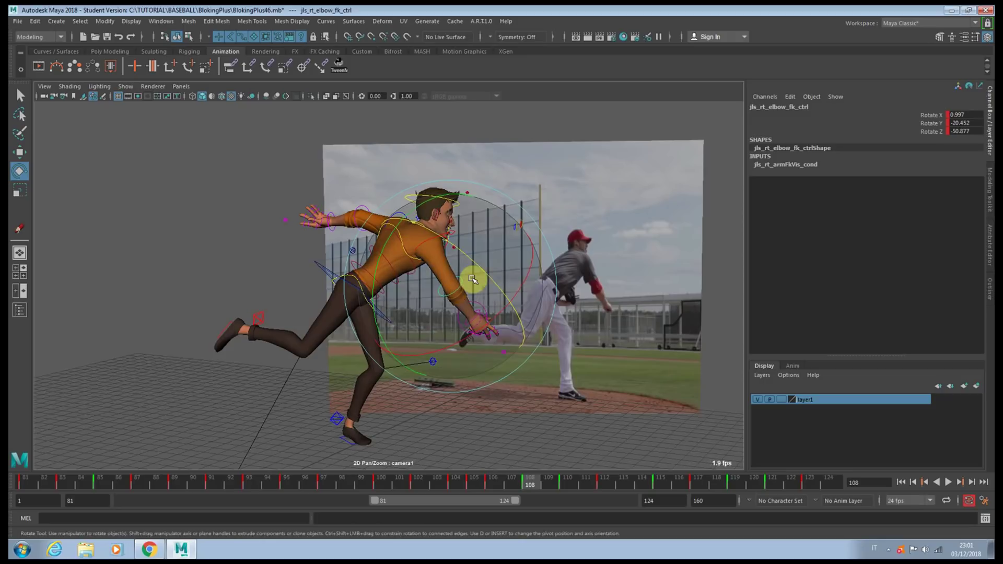
{"action": "left_click", "coordinate": [475, 307]}
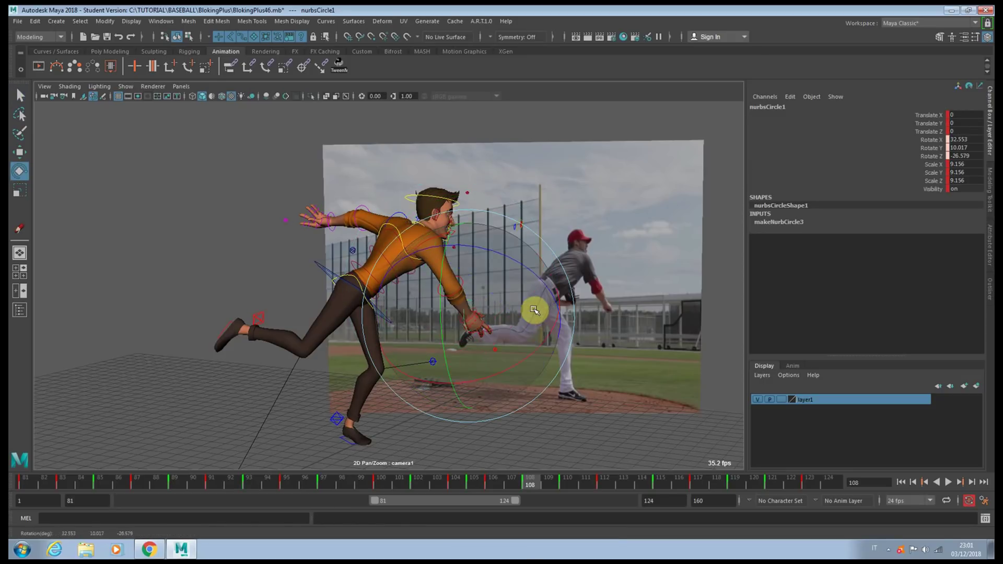
{"action": "key", "text": "ctrl+z"}
- On frame 108, rotate the right wrist FK control to about 26.5, -1.2, -14
{"action": "key", "text": "q"}
{"action": "left_click", "coordinate": [463, 325]}
{"action": "key", "text": "e"}
{"action": "left_click_drag", "start_coordinate": [524, 302], "coordinate": [489, 309]}
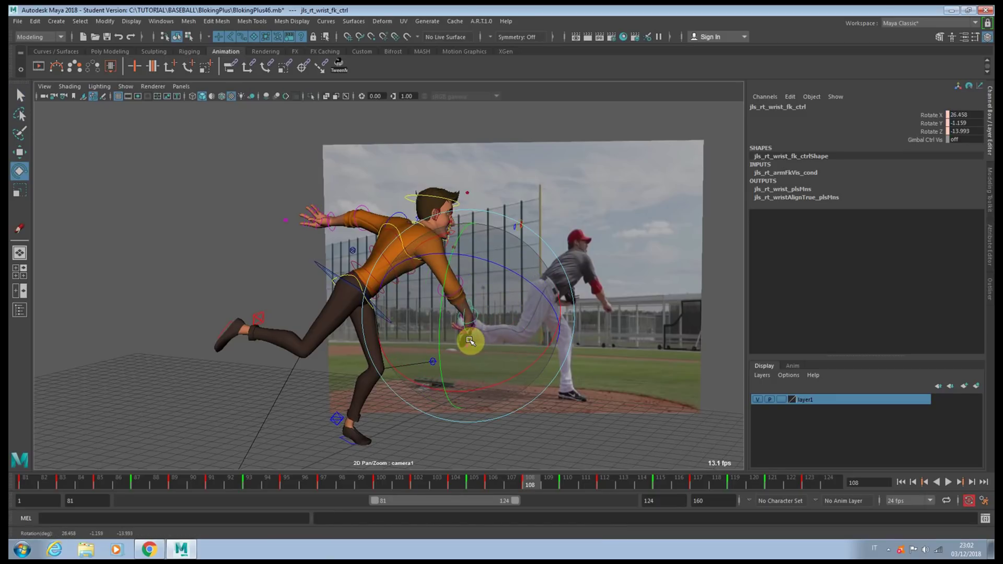
- On frame 108, refine the right upper arm FK rotation to about 51 in X and 322 in Y, checking it against the neighbouring pose
{"action": "left_click", "coordinate": [435, 236]}
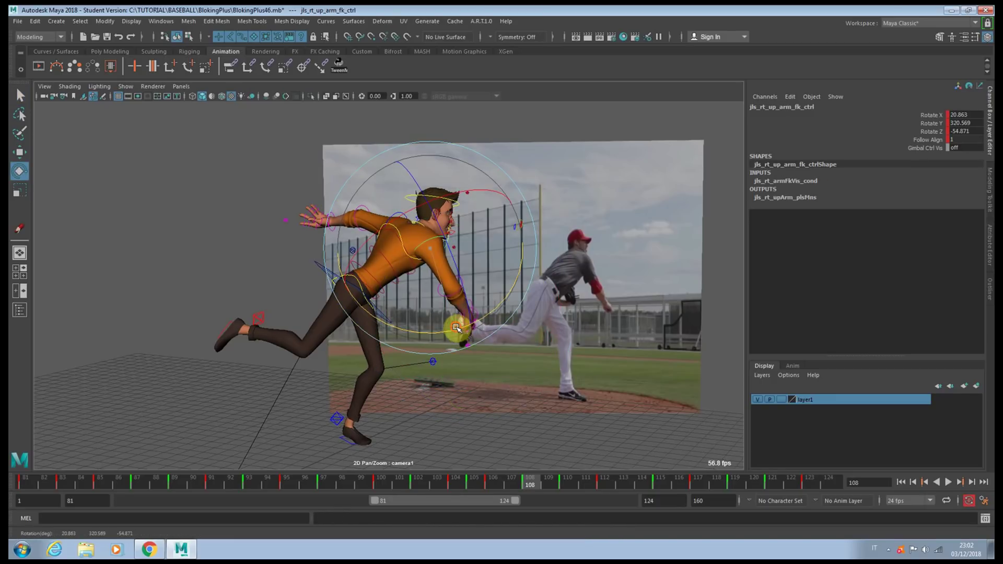
{"action": "left_click_drag", "start_coordinate": [443, 296], "coordinate": [460, 246]}
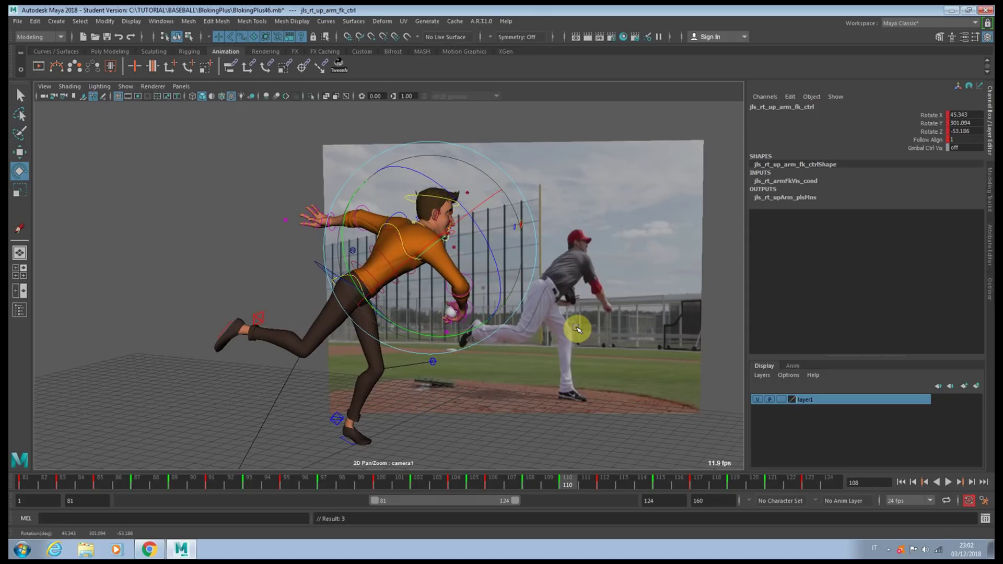
{"action": "key", "text": "comma"}
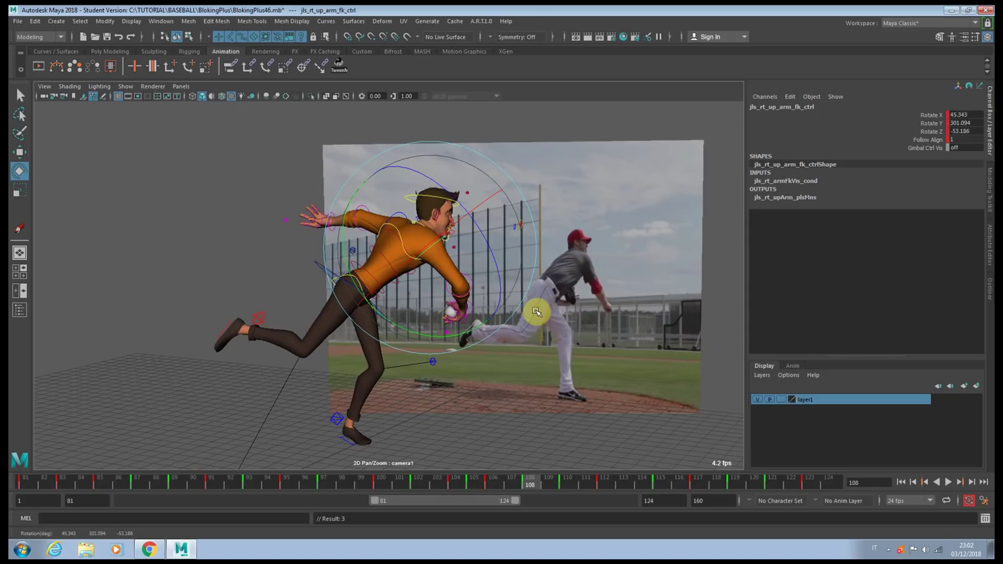
{"action": "mouse_move", "coordinate": [470, 328]}
{"action": "left_mouse_down"}
{"action": "mouse_move", "coordinate": [448, 298]}
{"action": "mouse_move", "coordinate": [459, 313]}
{"action": "left_mouse_up"}
- On frame 110, rotate the right upper arm FK control to about 39.3, 399.8, -129.4
{"action": "key", "text": "period"}
{"action": "key", "text": "period"}
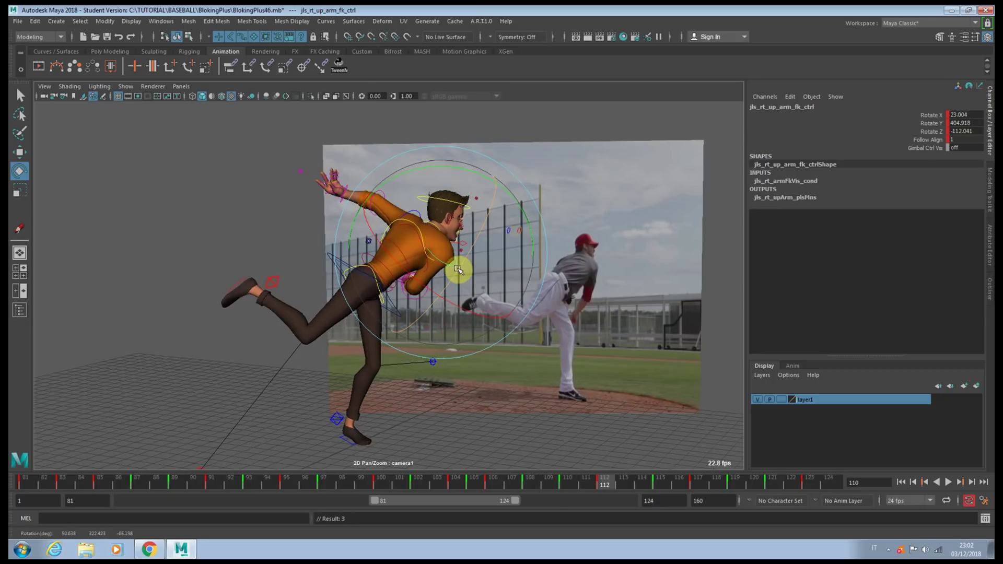
{"action": "key", "text": "comma"}
{"action": "left_click_drag", "start_coordinate": [380, 186], "coordinate": [374, 195]}
{"action": "left_click_drag", "start_coordinate": [464, 296], "coordinate": [414, 263]}
{"action": "key", "text": "."}
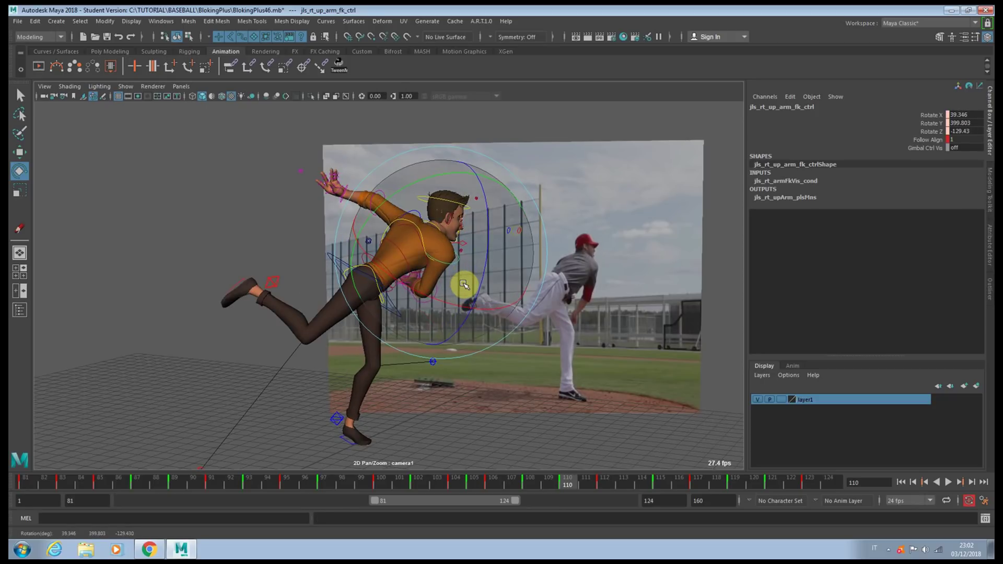
- Compare the poses around frame 110 and rotate the right upper arm there to about 41.8, 405.4, -137.2
{"action": "key", "text": "period"}
{"action": "key", "text": "period"}
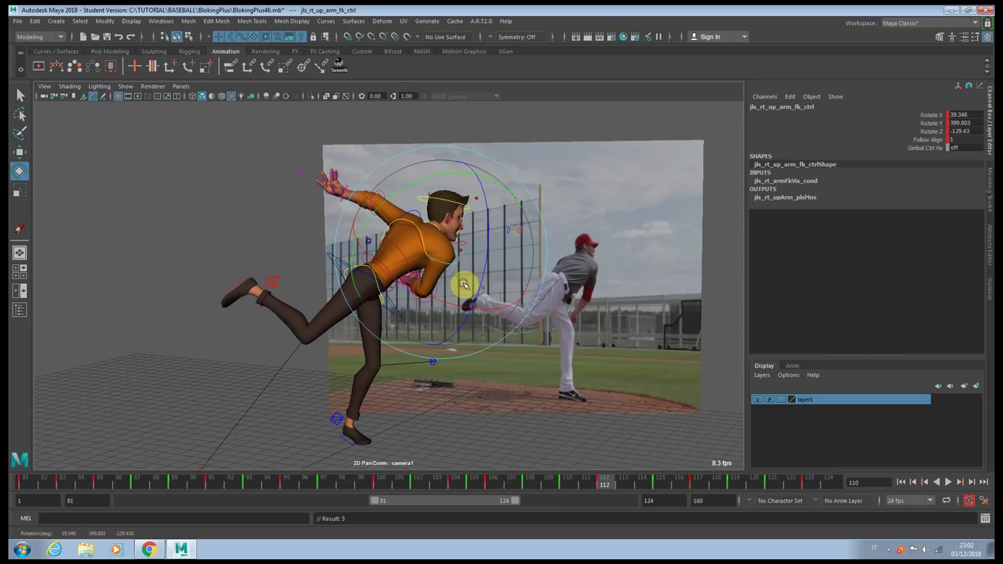
{"action": "key", "text": "comma"}
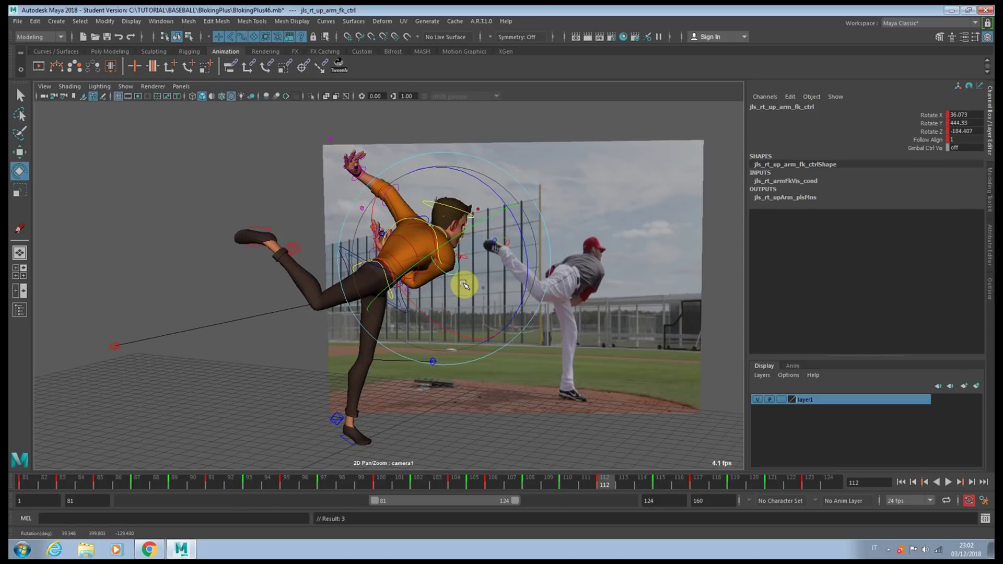
{"action": "key", "text": "comma"}
{"action": "key", "text": "comma"}
{"action": "key", "text": "period"}
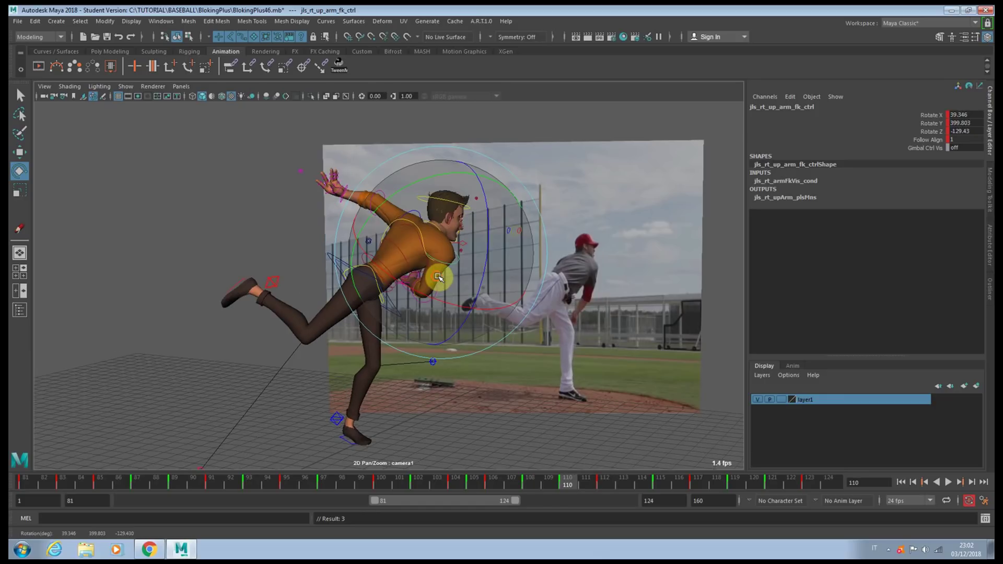
{"action": "left_click_drag", "start_coordinate": [438, 280], "coordinate": [458, 279]}
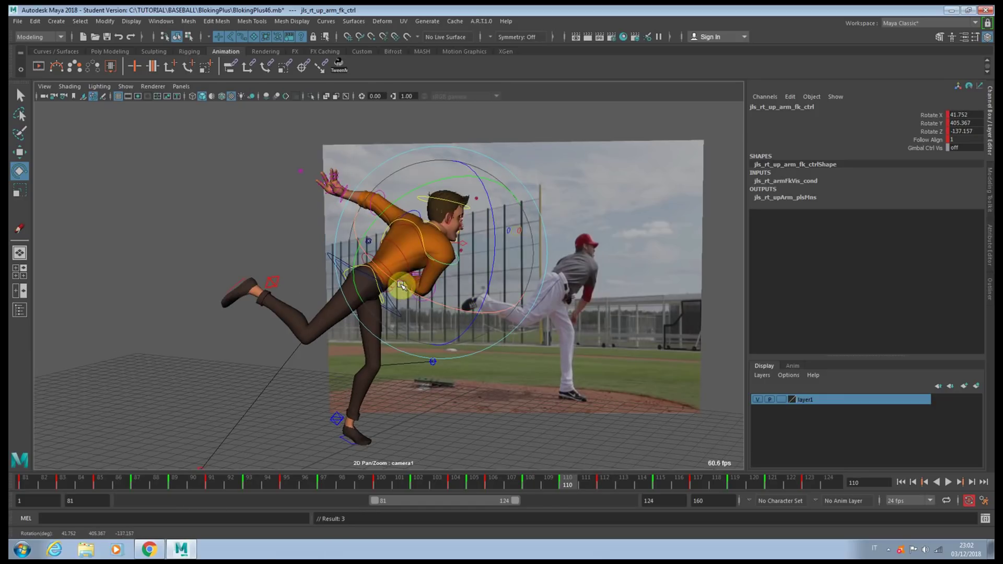
- Check the right wrist pose against the reference on frames 108, 110 and 112
{"action": "left_click", "coordinate": [405, 287]}
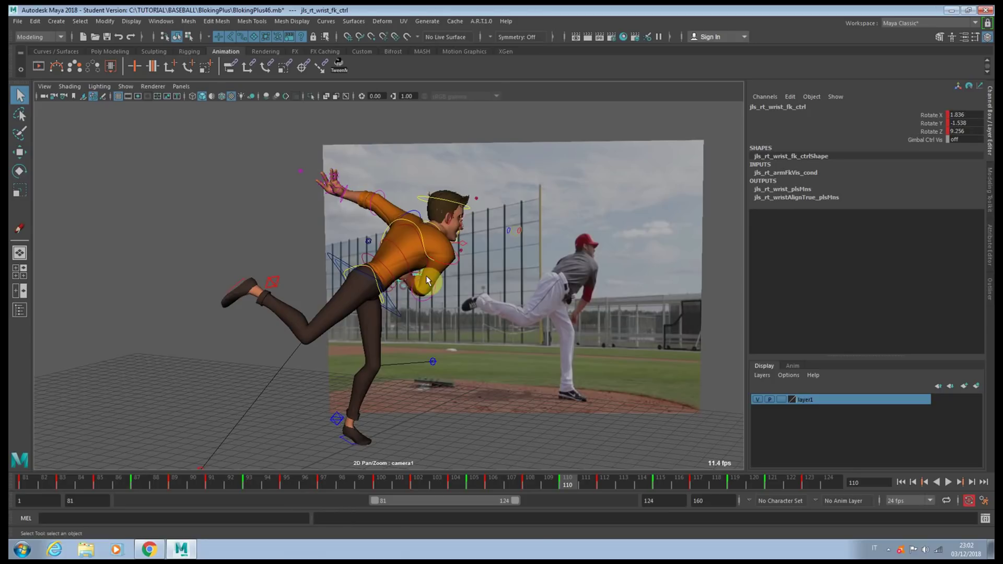
{"action": "key", "text": "comma"}
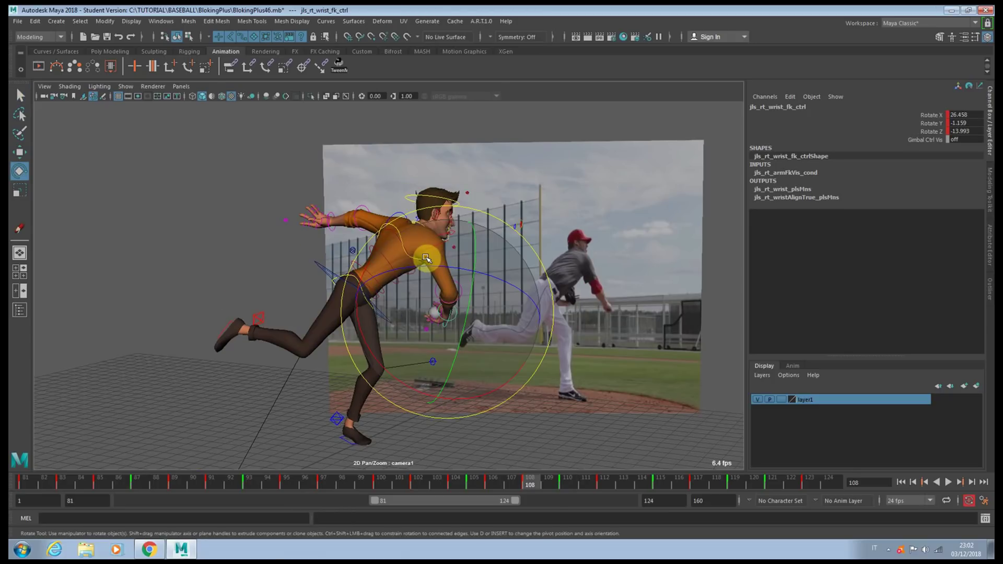
{"action": "key", "text": "period"}
{"action": "key", "text": "period"}
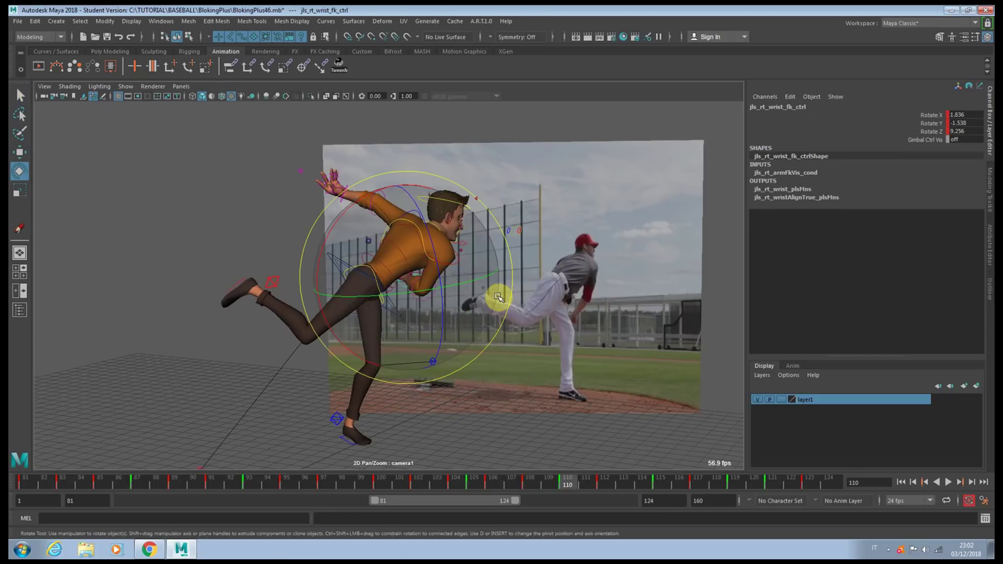
{"action": "left_click", "coordinate": [445, 230]}
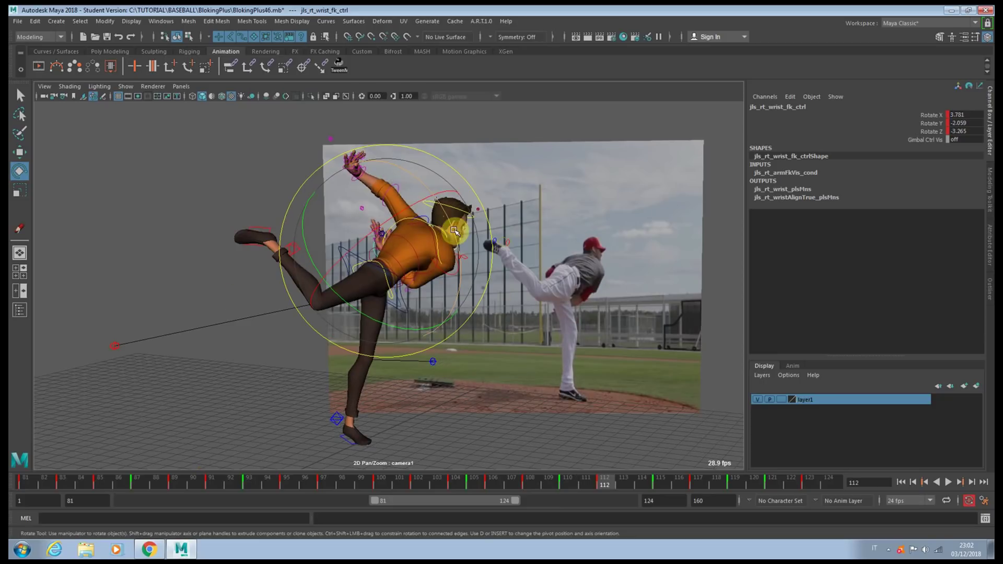
- Review the left arm from frame 98 and, on frame 102, rotate the left elbow FK control to about 0.5, -73.4, -8.1
{"action": "left_click", "coordinate": [343, 481]}
{"action": "left_click", "coordinate": [110, 243]}
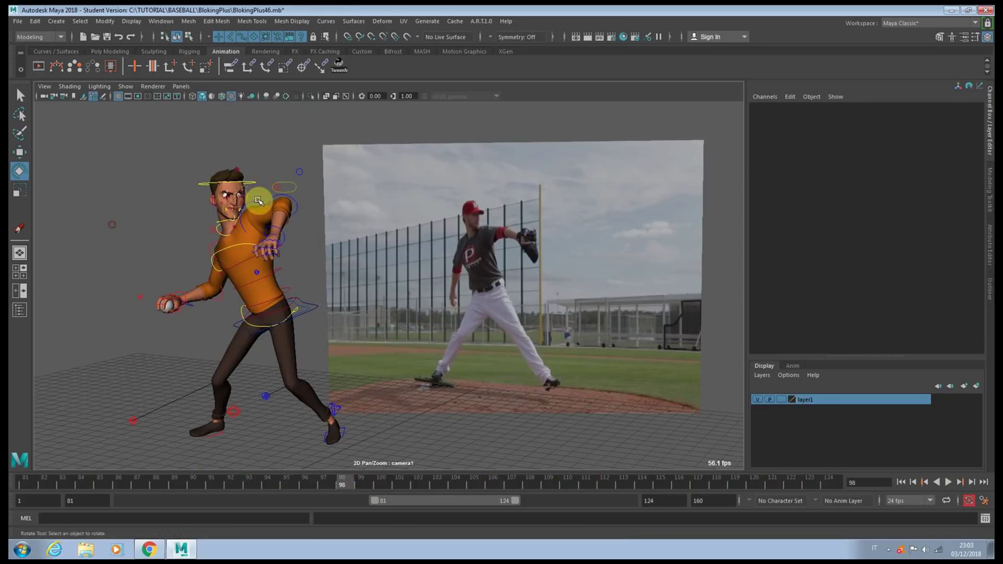
{"action": "left_click", "coordinate": [269, 206]}
{"action": "key", "text": "period"}
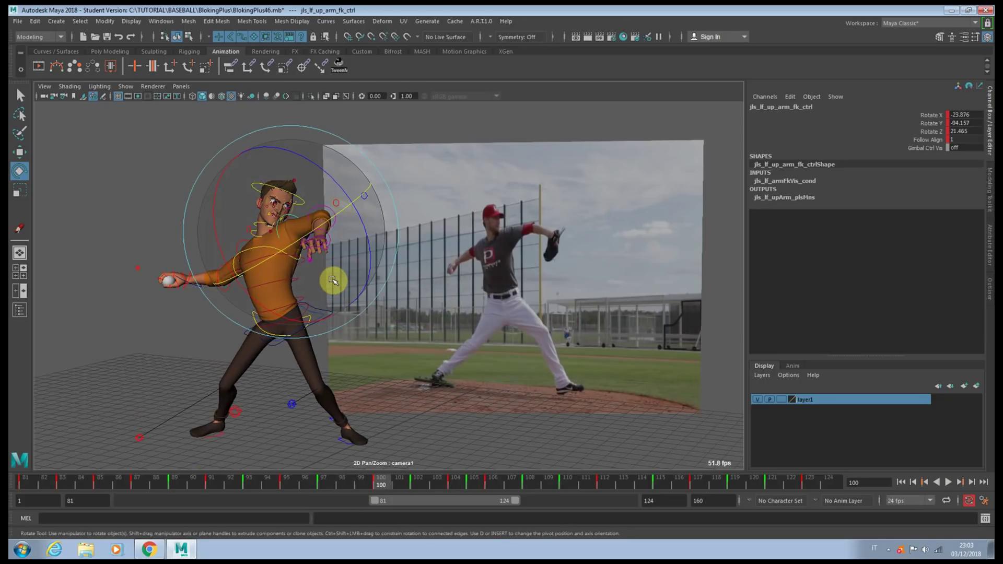
{"action": "key", "text": "period"}
{"action": "left_click", "coordinate": [134, 205]}
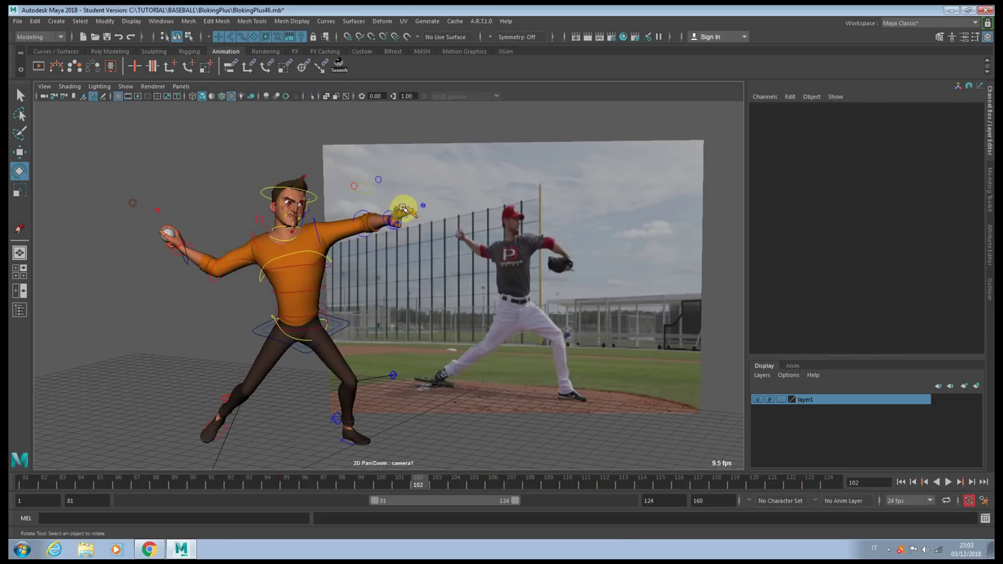
{"action": "left_click", "coordinate": [361, 211]}
{"action": "left_click_drag", "start_coordinate": [387, 227], "coordinate": [344, 230]}
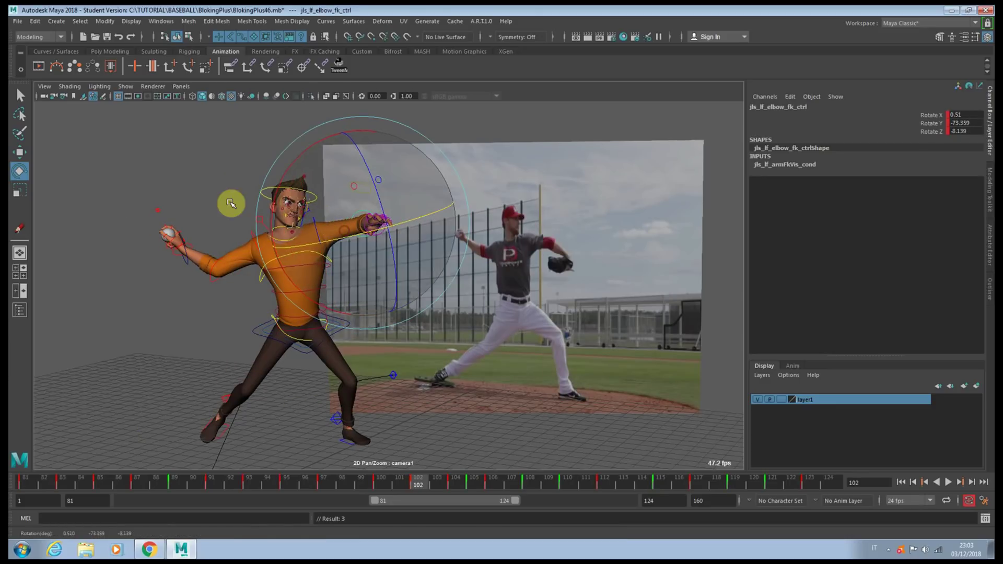
{"action": "left_click", "coordinate": [231, 203]}
- On frame 102, rotate the left clavicle control to about 21.2 in Z
{"action": "left_click", "coordinate": [312, 212]}
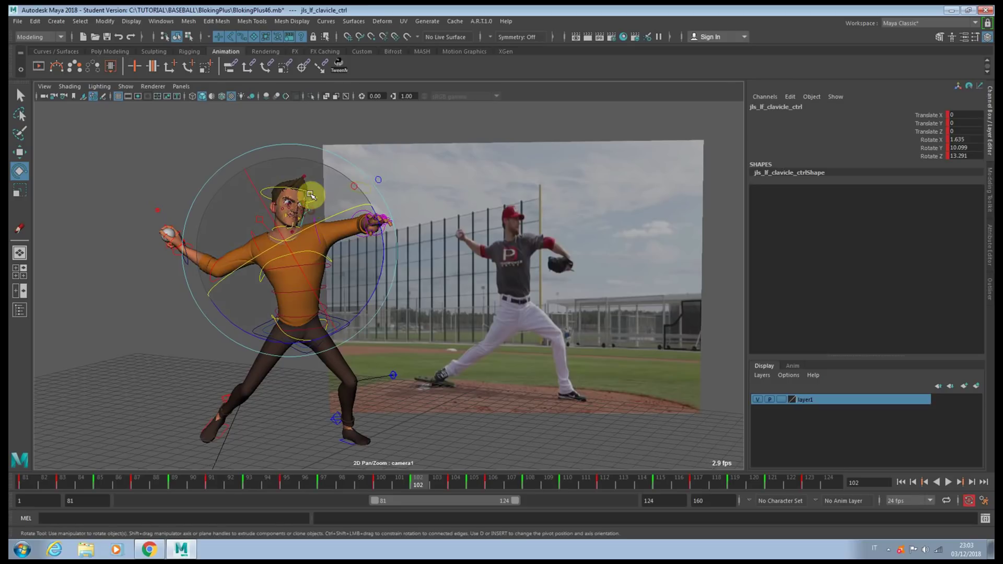
{"action": "left_click_drag", "start_coordinate": [280, 340], "coordinate": [291, 340]}
{"action": "left_click", "coordinate": [193, 201]}
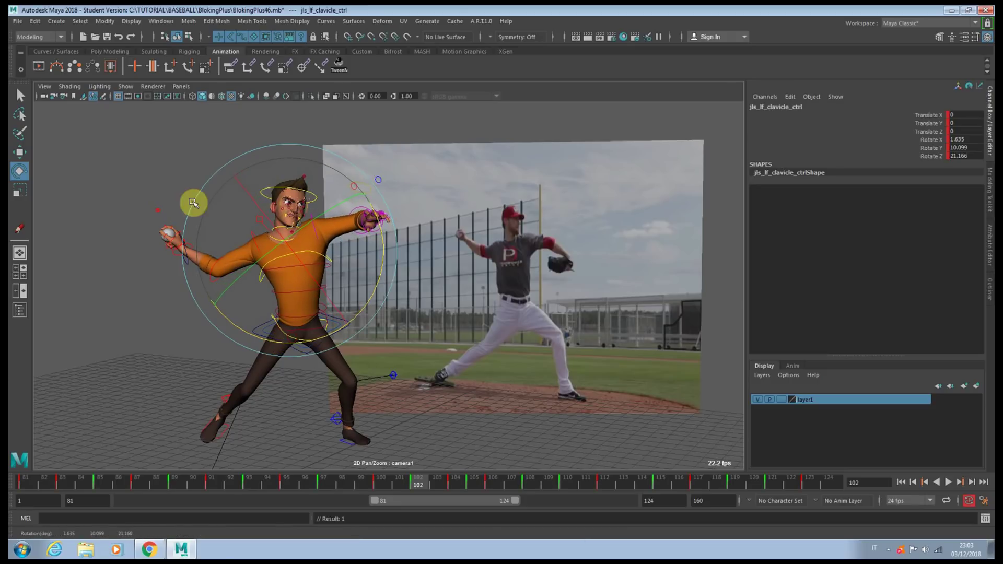
- On frame 102, rotate the left upper arm FK control to about -9.7, -64.2, 10.2 and compare it with frame 104
{"action": "left_click", "coordinate": [324, 220]}
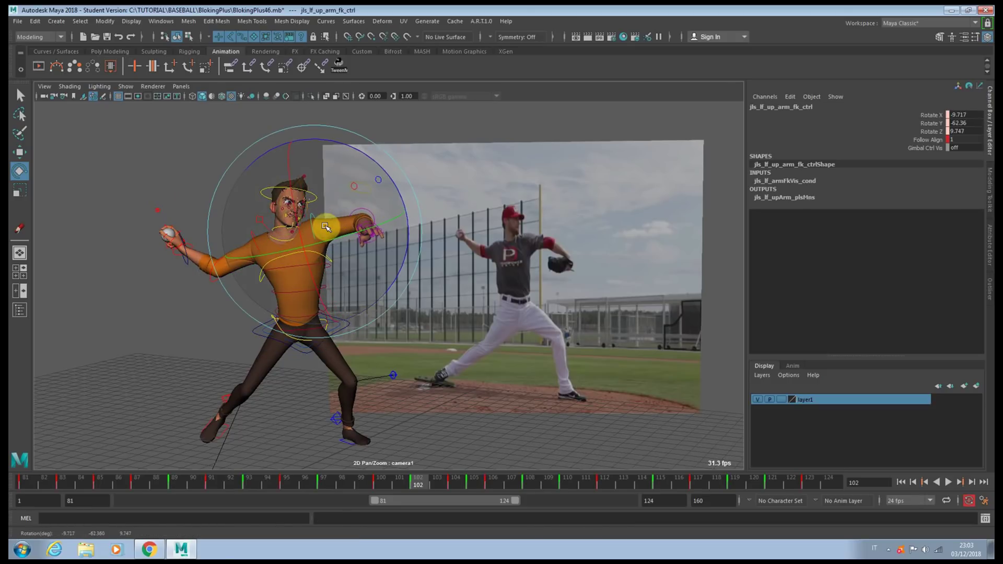
{"action": "key", "text": "comma"}
{"action": "key", "text": "period"}
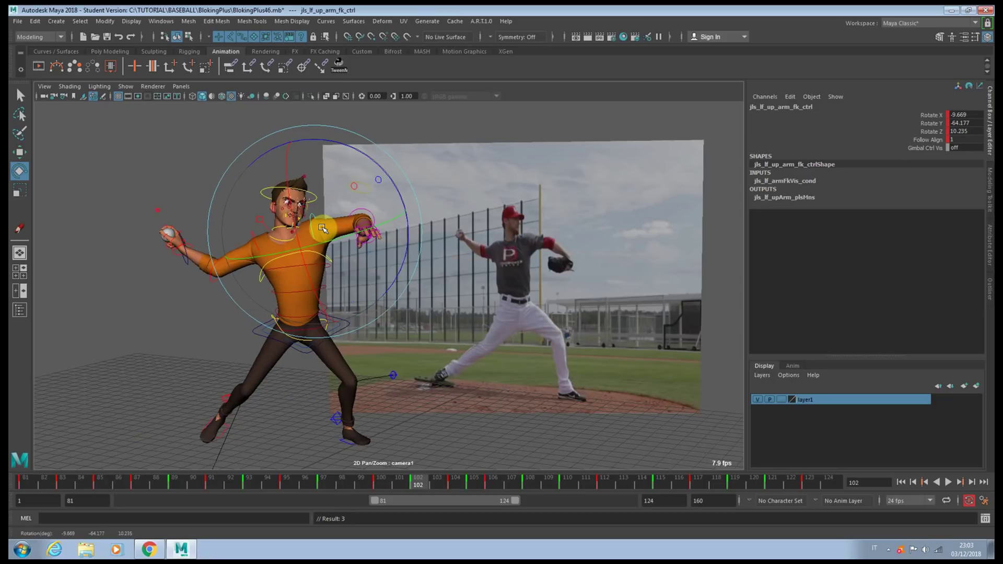
{"action": "key", "text": "period"}
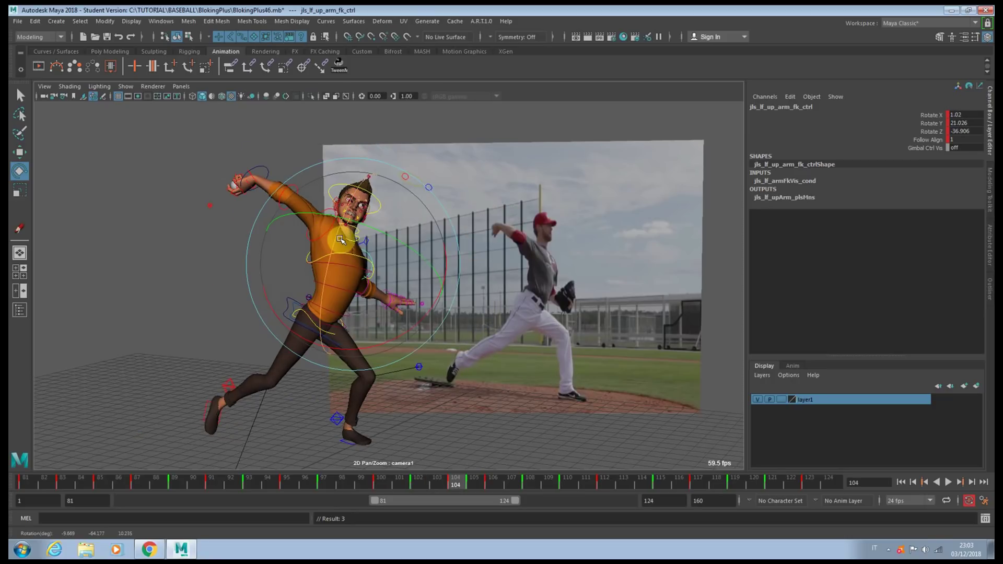
{"action": "key", "text": "comma"}
{"action": "key", "text": "period"}
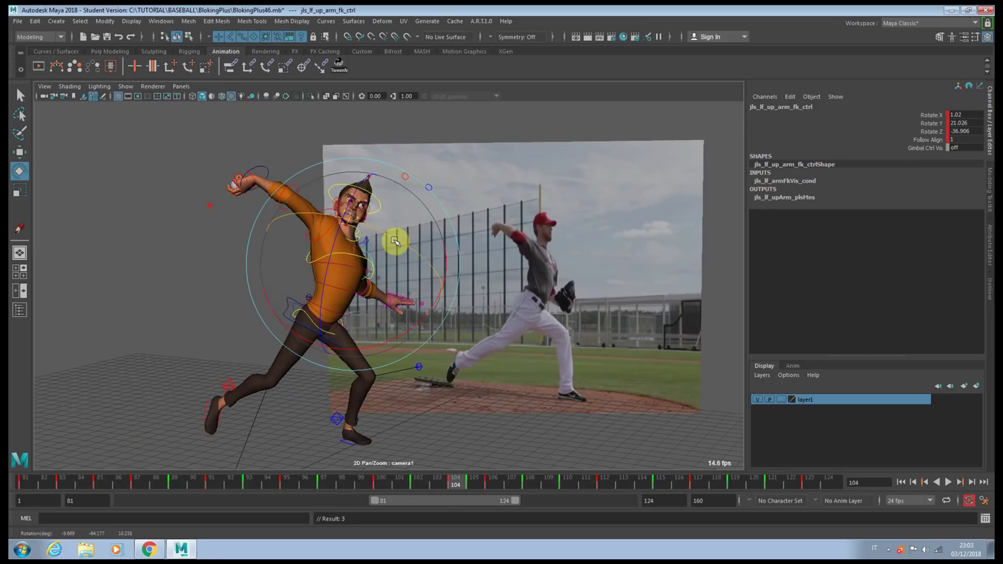
- On frame 104, rotate the left upper arm FK control to about -3.1, 8.1, -43.4 and the left elbow FK control to about 24.4, -49.3, 11.3
{"action": "left_click_drag", "start_coordinate": [388, 241], "coordinate": [368, 238]}
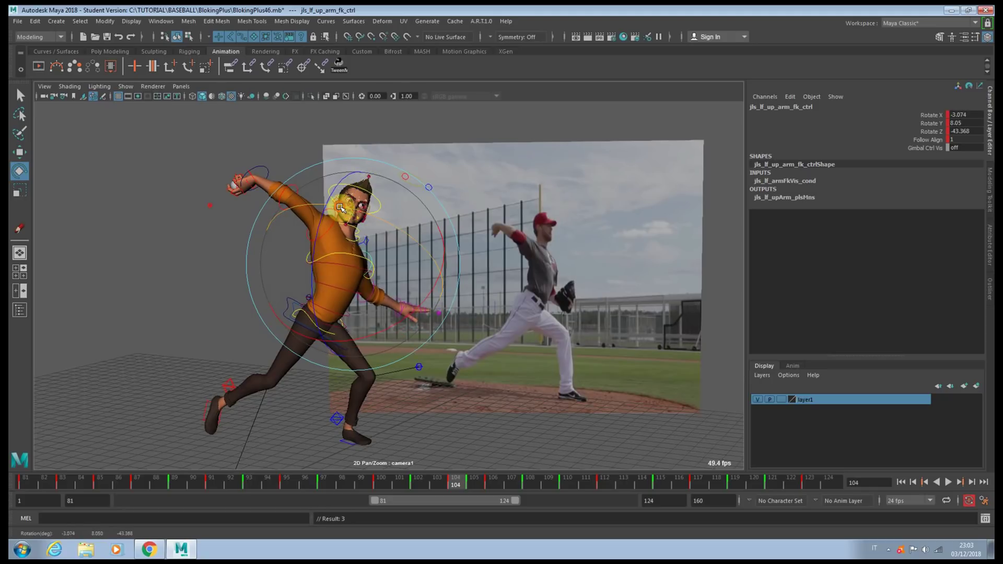
{"action": "left_click", "coordinate": [217, 293]}
{"action": "left_click", "coordinate": [391, 292]}
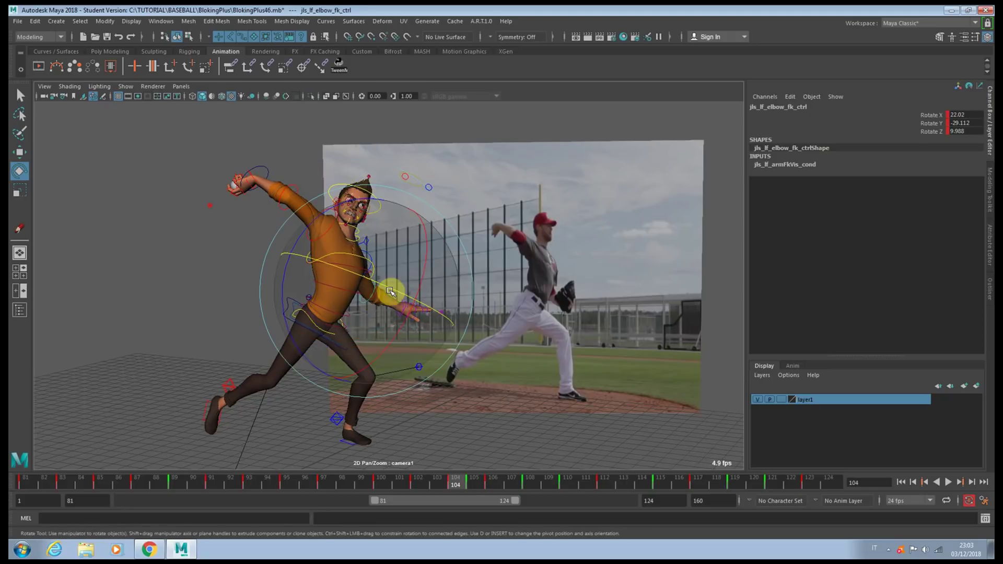
{"action": "left_click_drag", "start_coordinate": [395, 284], "coordinate": [307, 362]}
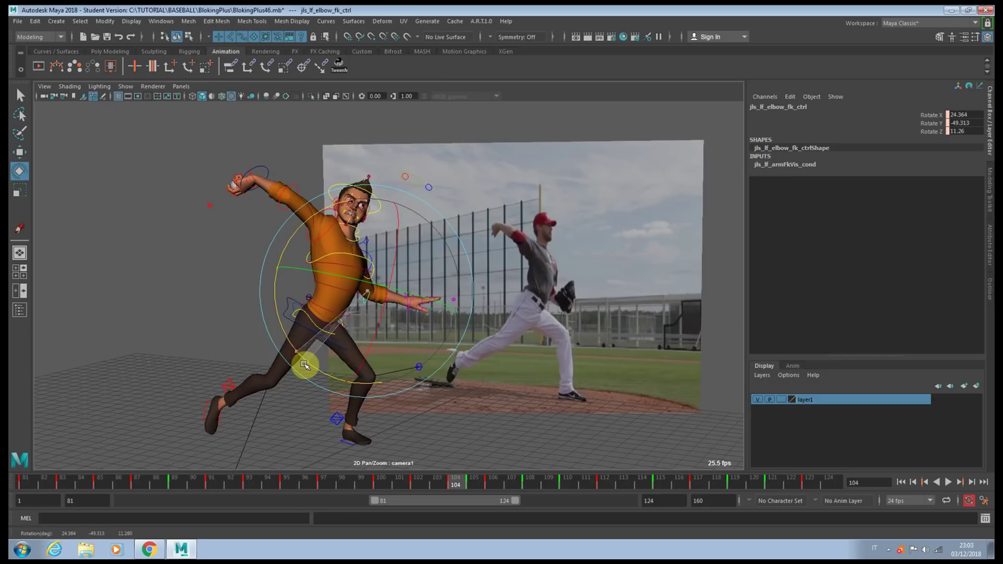
- On frame 104, rotate the left wrist FK control to about -23.0, -25.8, 26.7
{"action": "left_click", "coordinate": [240, 262]}
{"action": "left_click", "coordinate": [405, 295]}
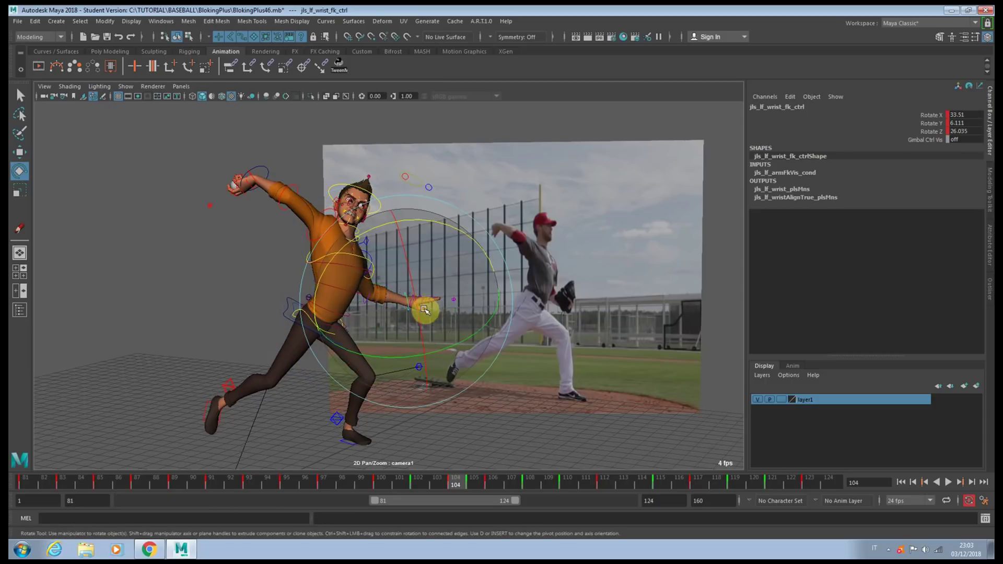
{"action": "left_click_drag", "start_coordinate": [423, 308], "coordinate": [407, 236]}
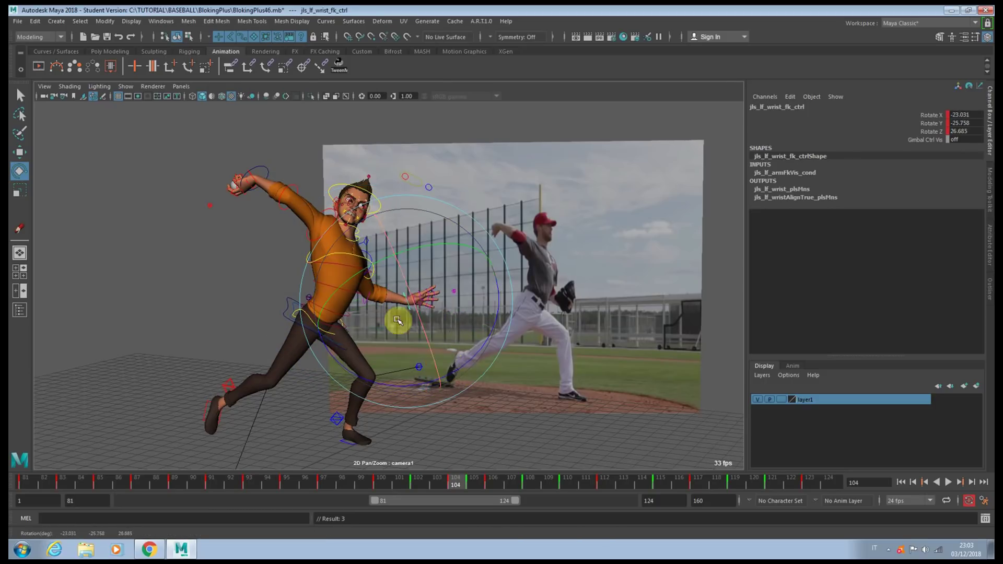
- On frame 104, rotate the left elbow FK control to about 28.3, -45.0, 31.4, key it and compare it with frame 102
{"action": "left_click", "coordinate": [240, 293]}
{"action": "left_click", "coordinate": [341, 338]}
{"action": "left_click_drag", "start_coordinate": [313, 359], "coordinate": [341, 386]}
{"action": "key", "text": "s"}
{"action": "key", "text": "comma"}
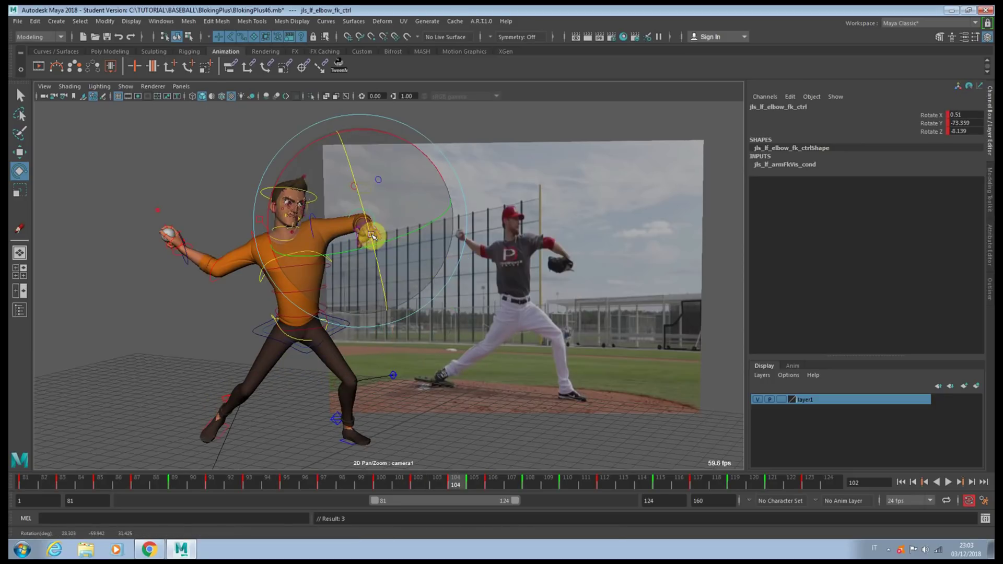
{"action": "key", "text": "period"}
- On frame 104, rotate the left upper arm FK control to about -19.7, 26.2, -35.3, key it and compare it with frame 102
{"action": "left_click", "coordinate": [224, 251]}
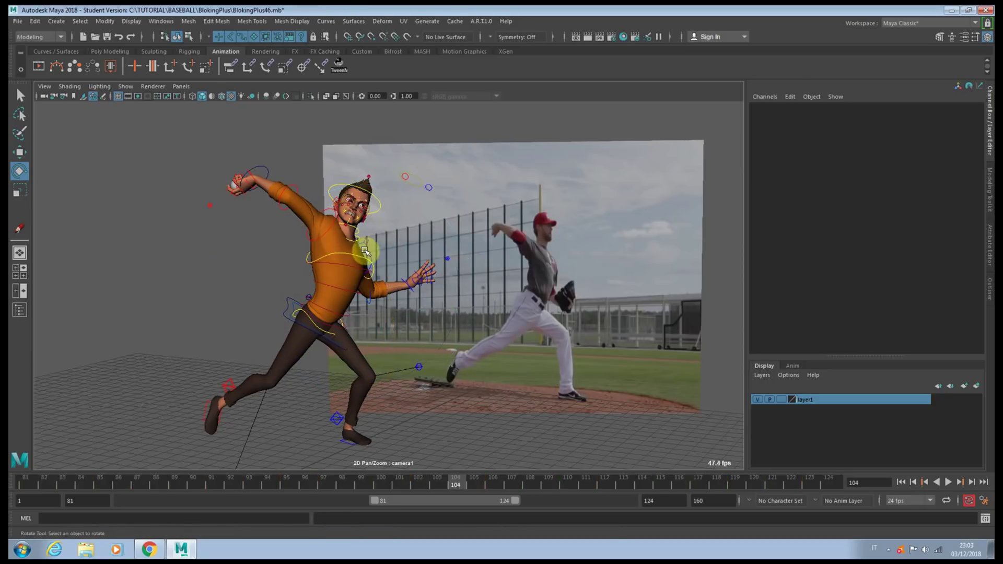
{"action": "left_click", "coordinate": [365, 235]}
{"action": "left_click_drag", "start_coordinate": [336, 281], "coordinate": [320, 340]}
{"action": "key", "text": "s"}
{"action": "key", "text": "comma"}
{"action": "key", "text": "period"}
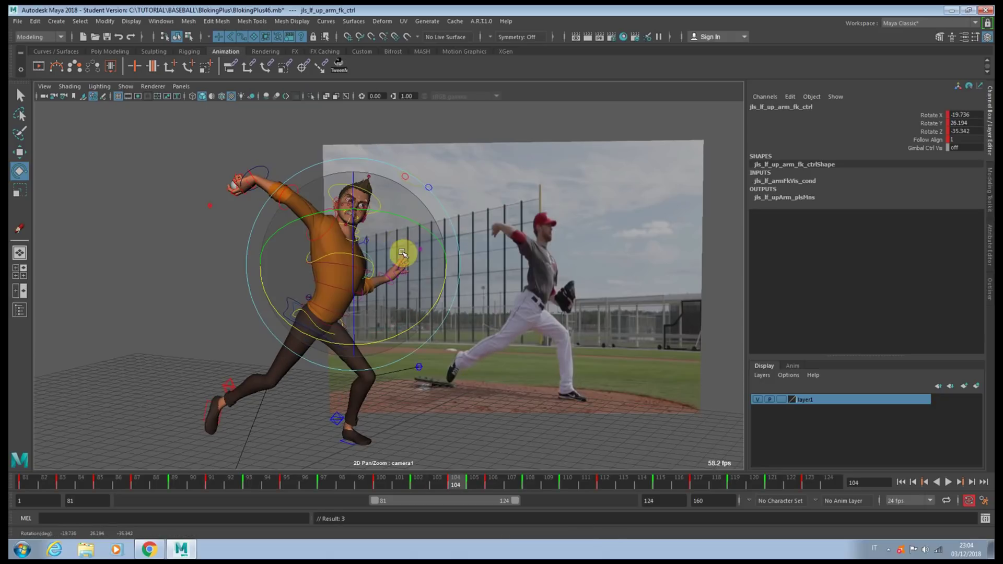
{"action": "key", "text": "comma"}
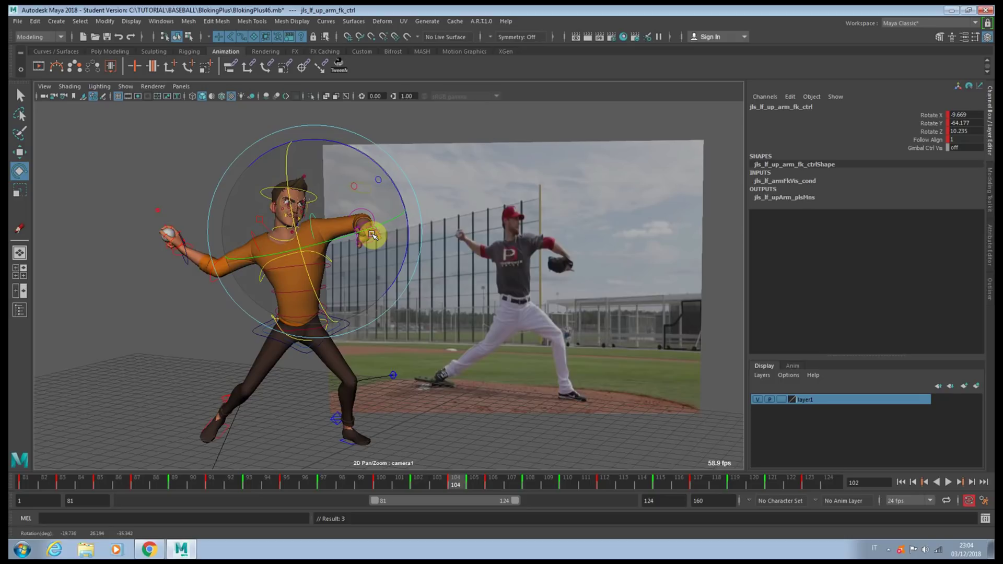
- Try rotating the left upper arm FK control on frame 105 to about -4.5, 41.2, -46.2, compare neighbouring keys, and undo the rotation
{"action": "key", "text": "period"}
{"action": "key", "text": "period"}
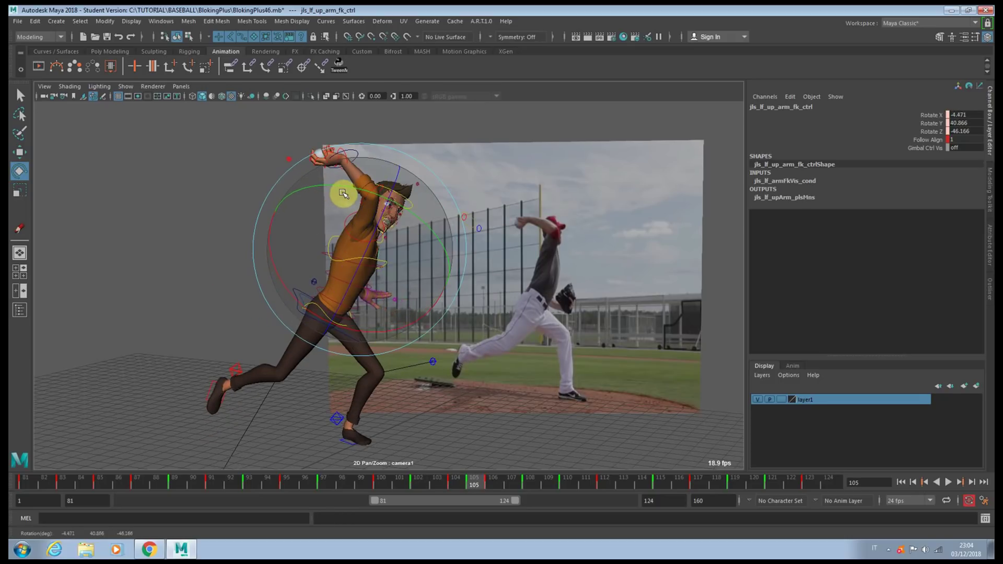
{"action": "key", "text": "comma"}
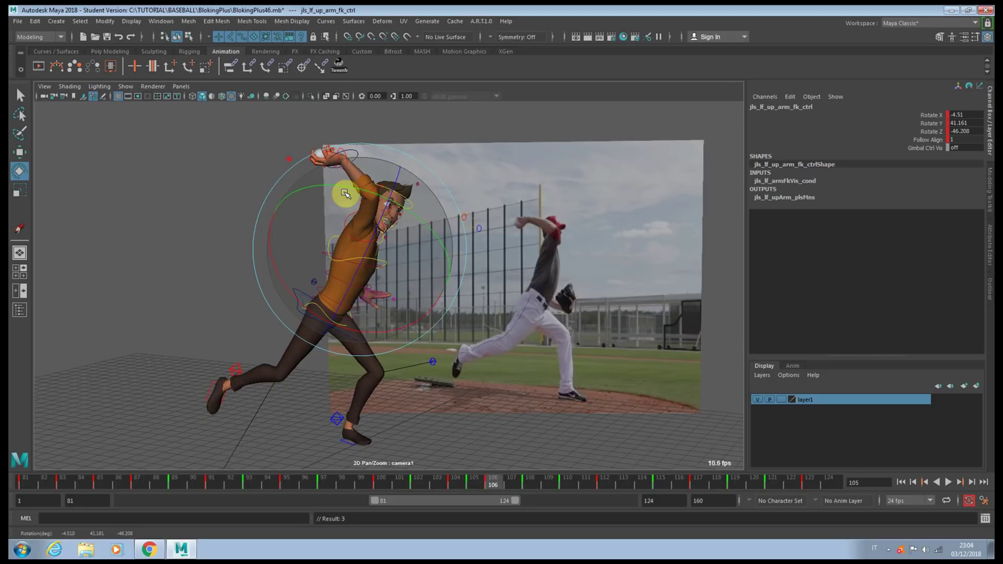
{"action": "key", "text": "period"}
{"action": "key", "text": "comma"}
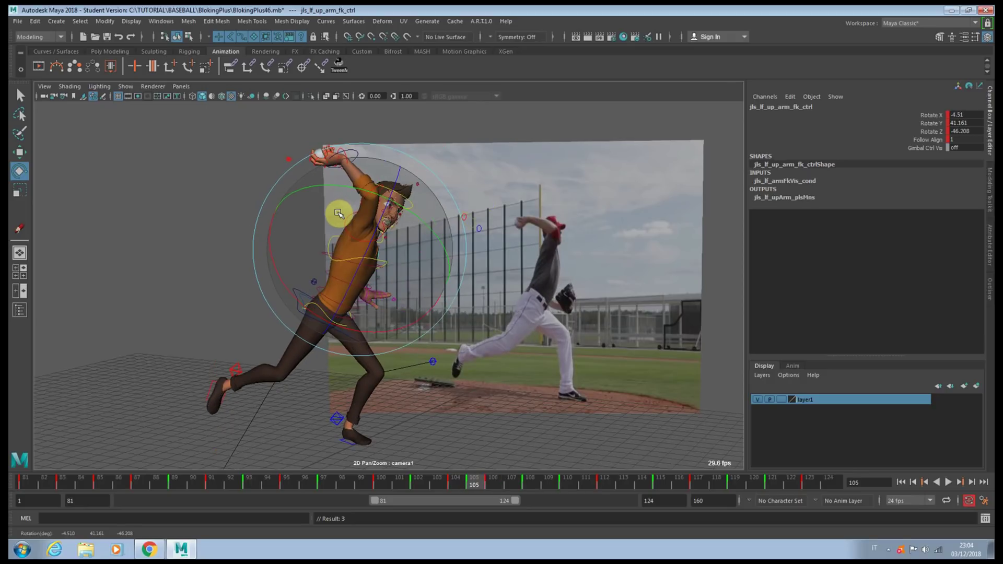
{"action": "key", "text": "comma"}
{"action": "key", "text": "comma"}
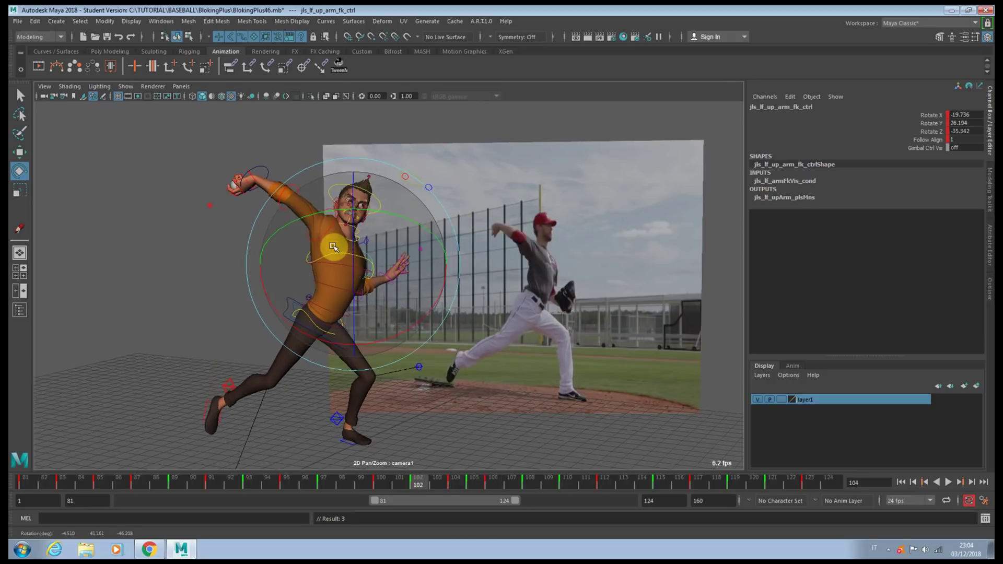
{"action": "key", "text": "period"}
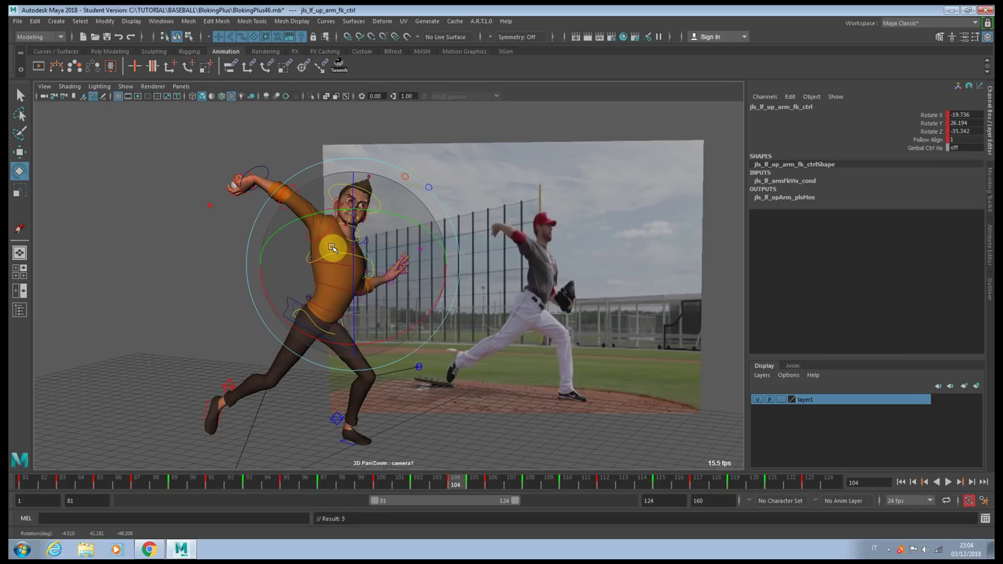
{"action": "key", "text": "period"}
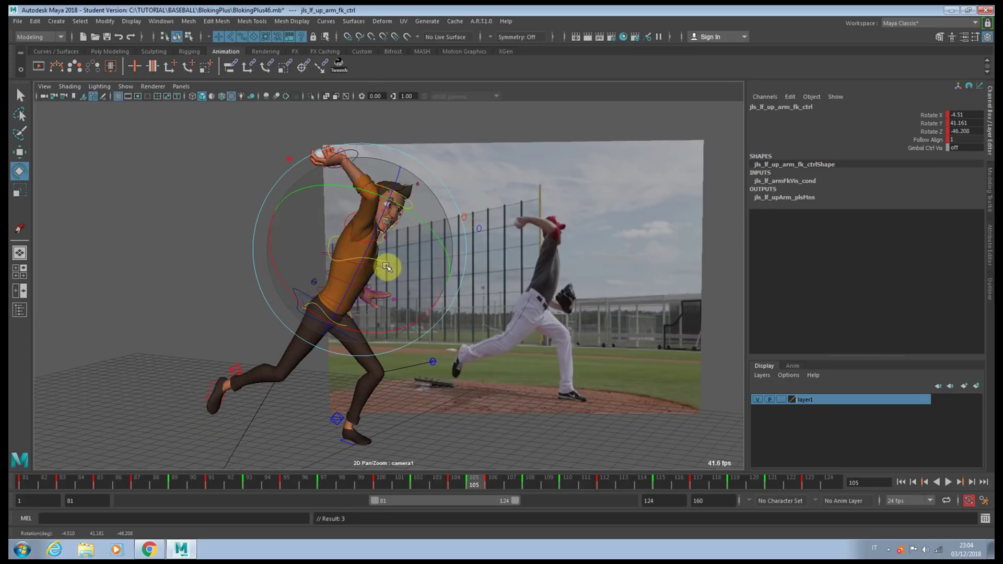
{"action": "key", "text": "ctrl+z"}
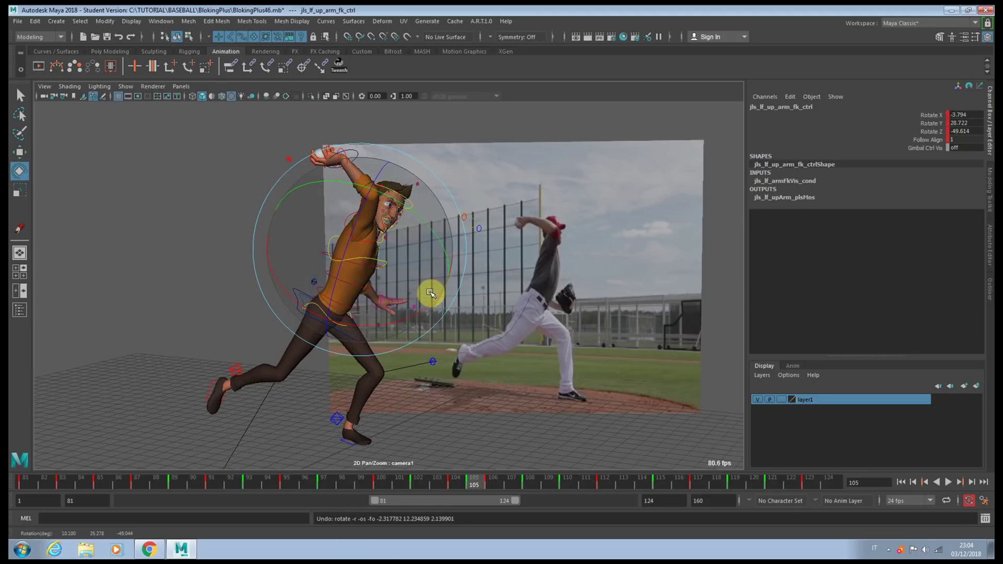
{"action": "key", "text": "ctrl+z"}
- On frame 106, rotate the left upper arm FK control to about -17.4, 44.6, -47.1 and key it
{"action": "key", "text": "period"}
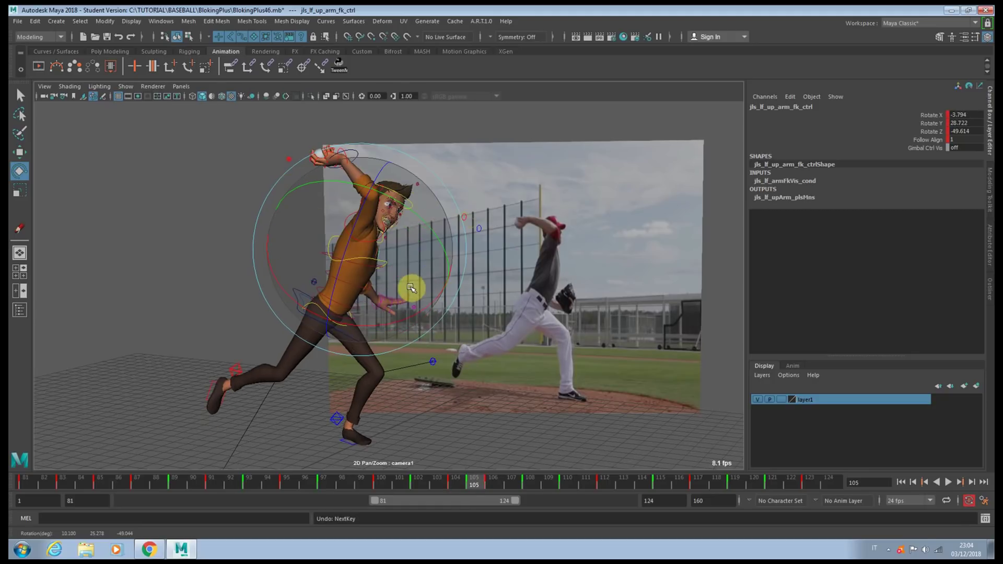
{"action": "key", "text": "period"}
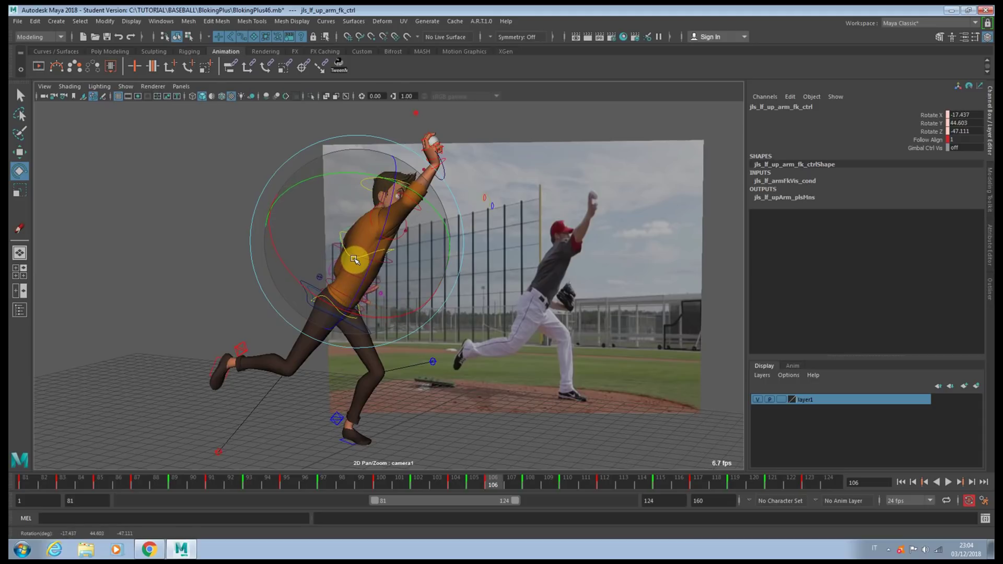
{"action": "key", "text": "s"}
- On frame 117, rotate the left upper arm FK control to about 28.9, 129.7, -94.7 and compare it with the previous key
{"action": "key", "text": "period"}
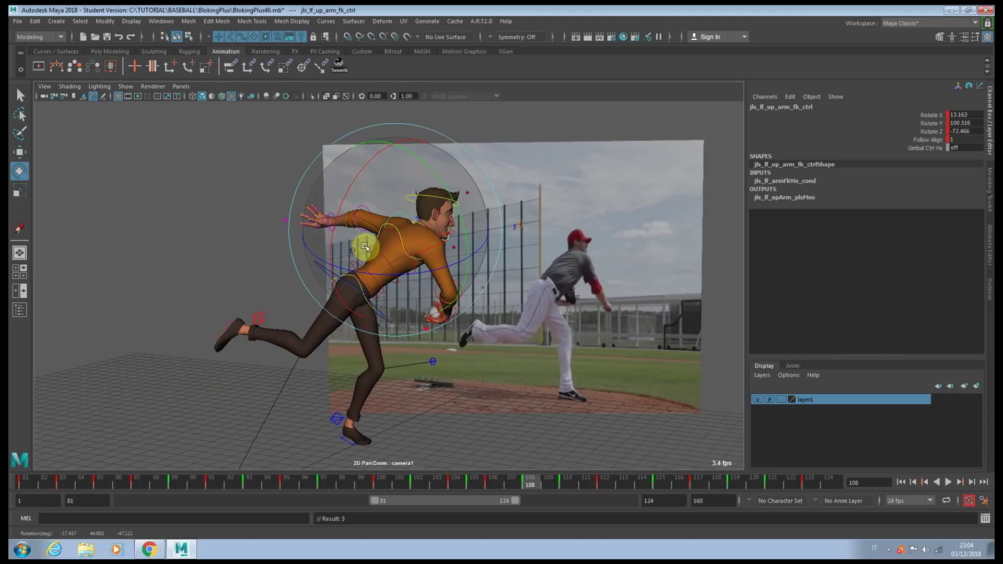
{"action": "key", "text": "period"}
{"action": "key", "text": "period"}
{"action": "key", "text": "period"}
{"action": "key", "text": "period"}
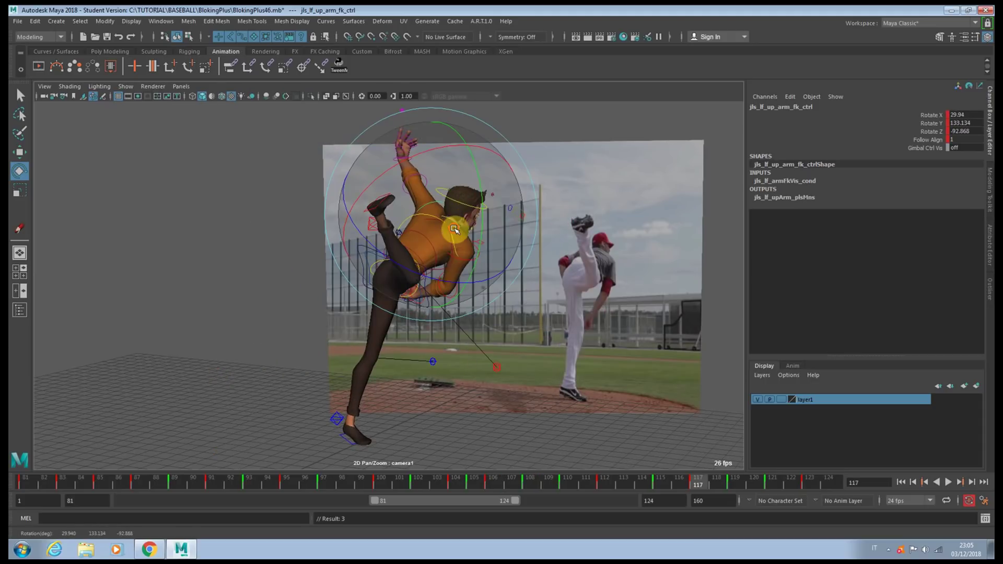
{"action": "left_click_drag", "start_coordinate": [454, 229], "coordinate": [433, 217]}
{"action": "key", "text": "comma"}
{"action": "key", "text": "period"}
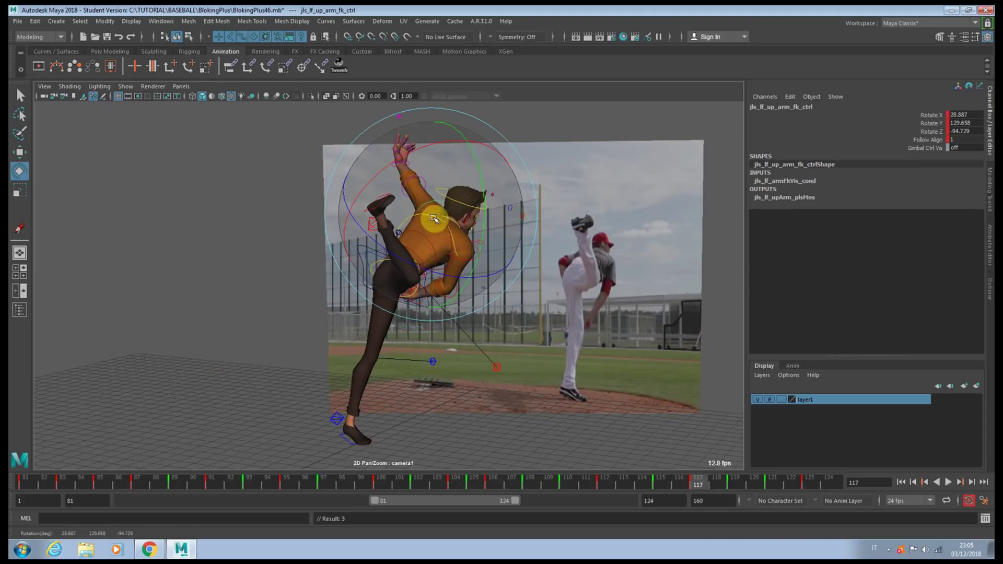
- On frame 117, rotate the left elbow FK control to about 2.2, -6.8, 3.4 and compare it with the previous key
{"action": "left_click", "coordinate": [246, 195]}
{"action": "left_click", "coordinate": [403, 192]}
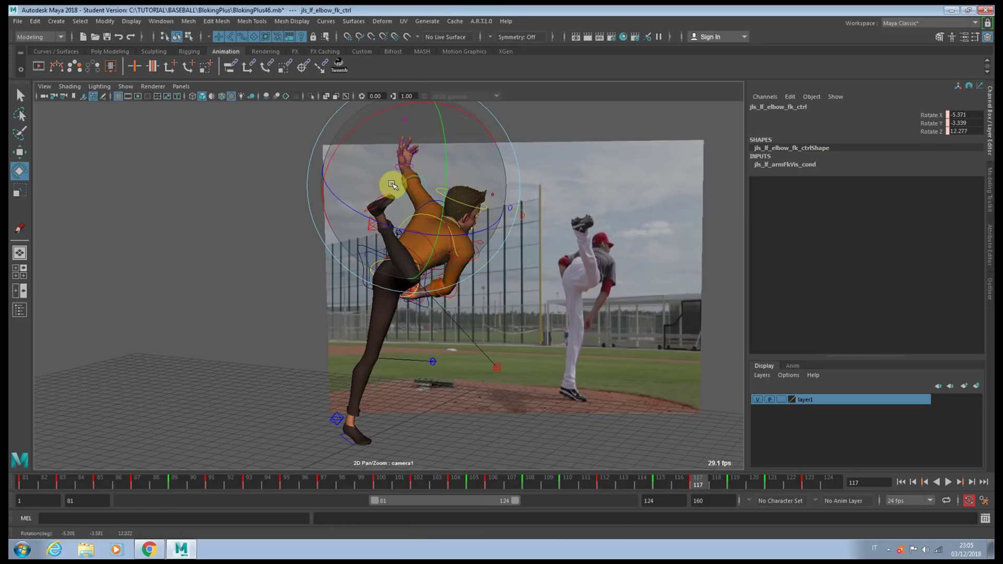
{"action": "left_click_drag", "start_coordinate": [392, 184], "coordinate": [410, 180]}
{"action": "key", "text": "comma"}
{"action": "key", "text": "period"}
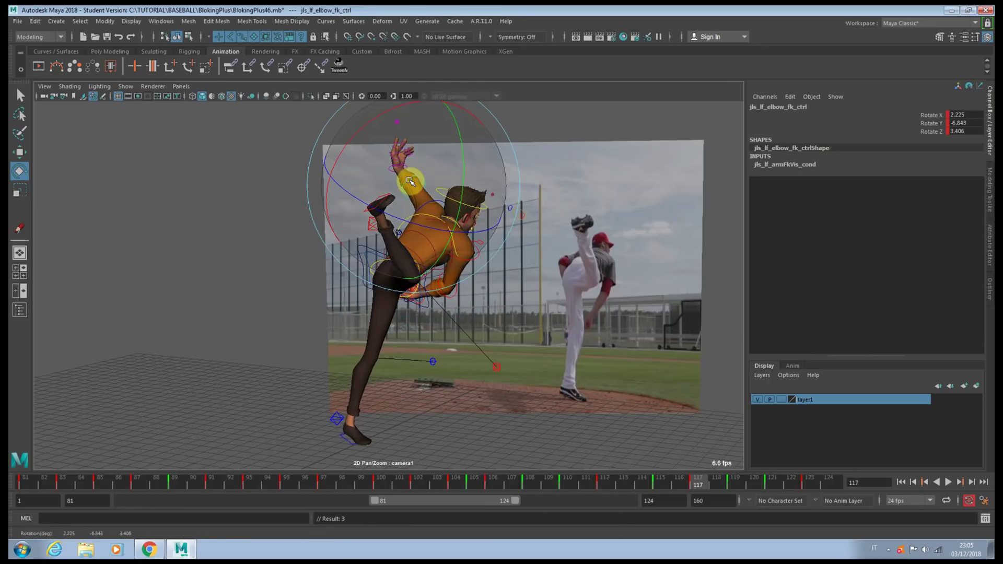
- On frame 119, rotate the left elbow FK control to about -3.3, -13.2, 6.0 and the left upper arm to about 30.2, 109.5, -70.1
{"action": "key", "text": "period"}
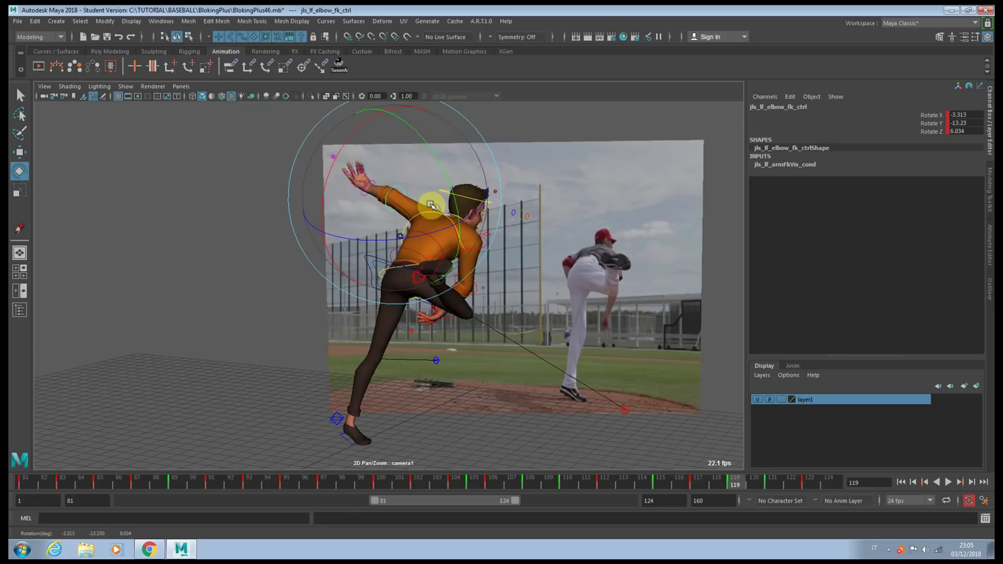
{"action": "left_click", "coordinate": [222, 267]}
{"action": "left_click", "coordinate": [422, 225]}
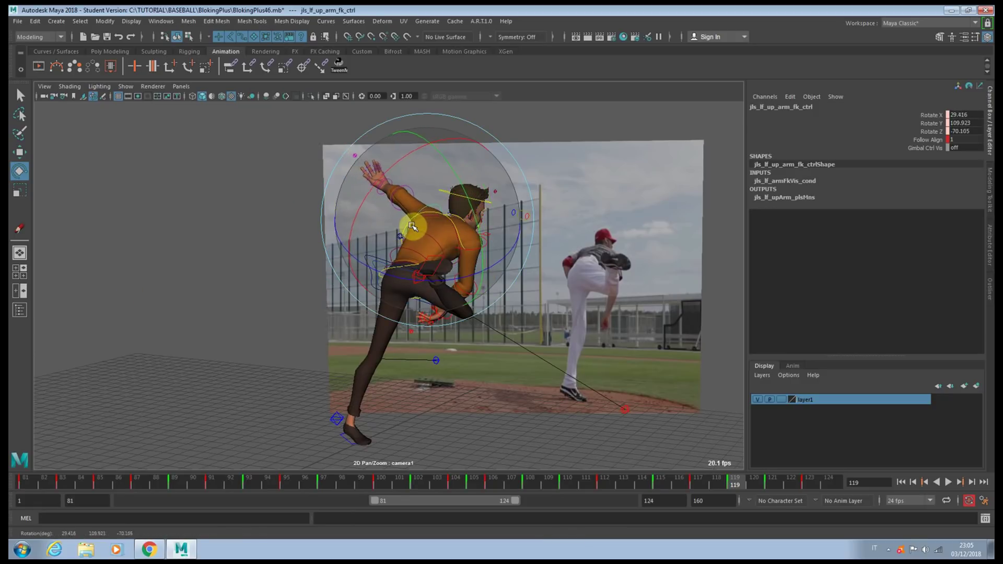
{"action": "left_click_drag", "start_coordinate": [412, 226], "coordinate": [409, 223]}
{"action": "key", "text": "comma"}
{"action": "key", "text": "period"}
{"action": "key", "text": "comma"}
{"action": "key", "text": "period"}
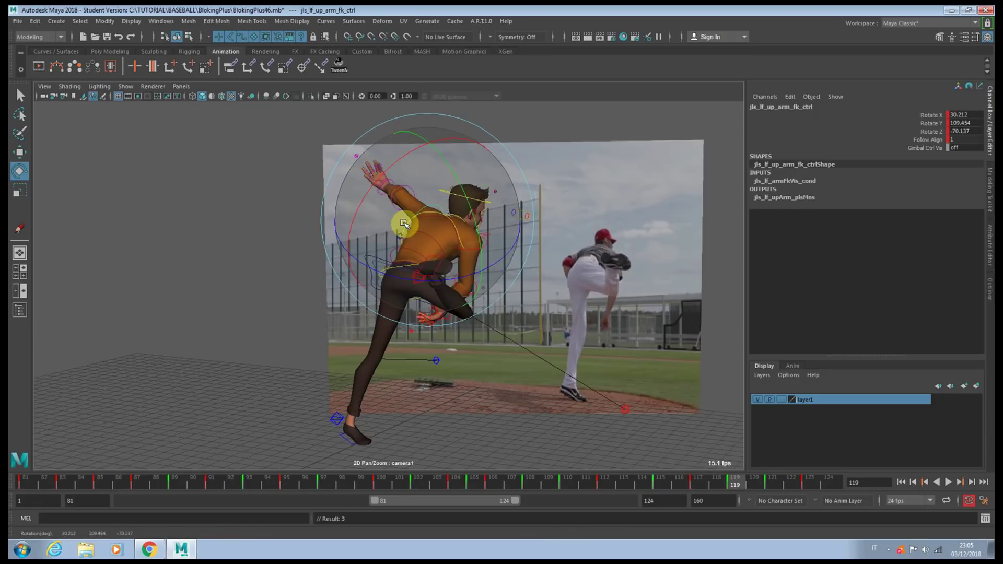
- Review the left arm's neighbouring keys and, on frame 115, rotate the left upper arm FK control to about 132.1 in Y and key it
{"action": "key", "text": "period"}
{"action": "key", "text": "period"}
{"action": "key", "text": "comma"}
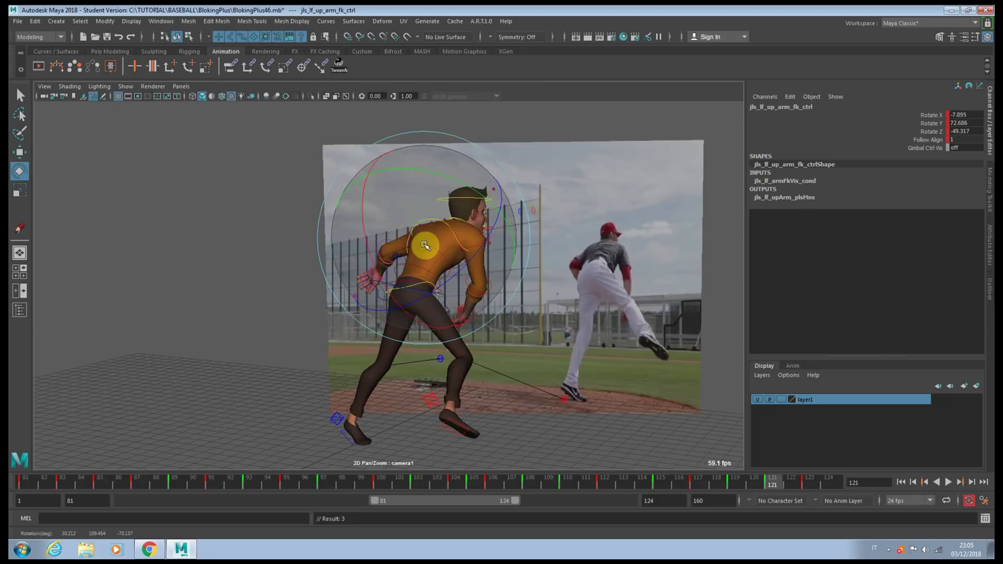
{"action": "key", "text": "comma"}
{"action": "key", "text": "comma"}
{"action": "key", "text": "comma"}
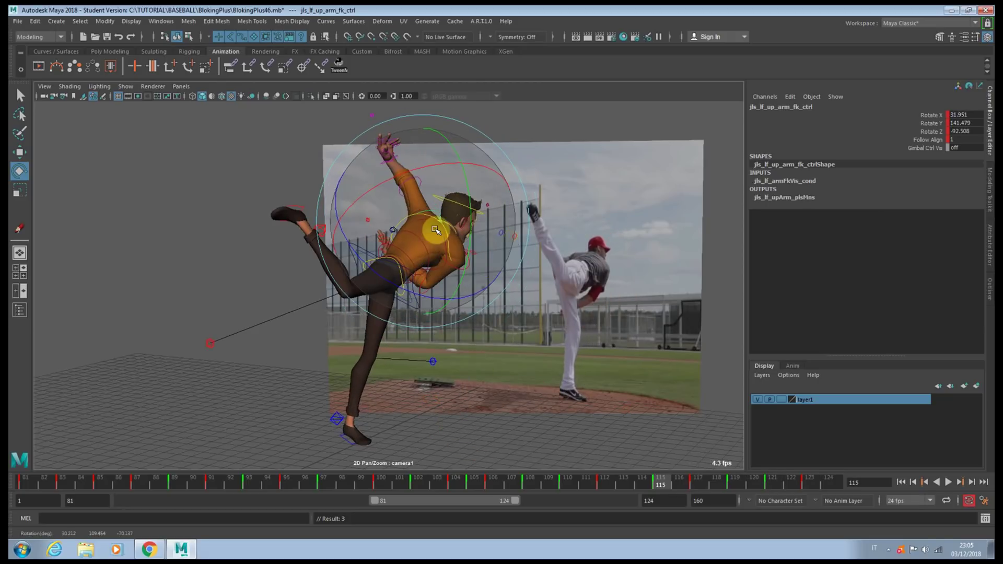
{"action": "key", "text": "comma"}
{"action": "key", "text": "period"}
{"action": "left_click_drag", "start_coordinate": [470, 210], "coordinate": [470, 179]}
{"action": "key", "text": "s"}
- On frame 117, rotate the left upper arm FK control to about 112.3 in Y and -93.9 in Z and compare it with the earlier keys
{"action": "key", "text": "period"}
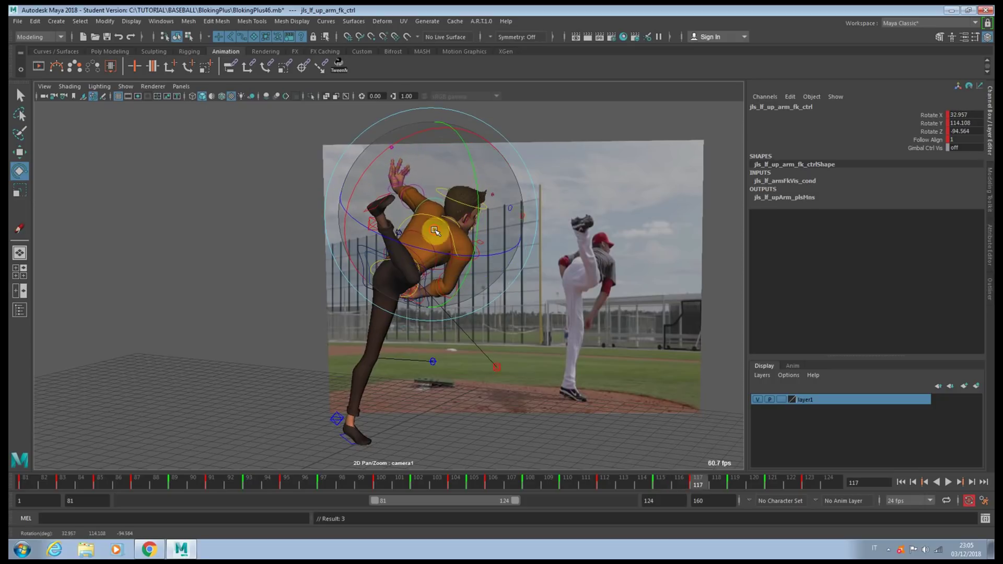
{"action": "left_click_drag", "start_coordinate": [432, 230], "coordinate": [447, 229]}
{"action": "key", "text": "comma"}
{"action": "key", "text": "comma"}
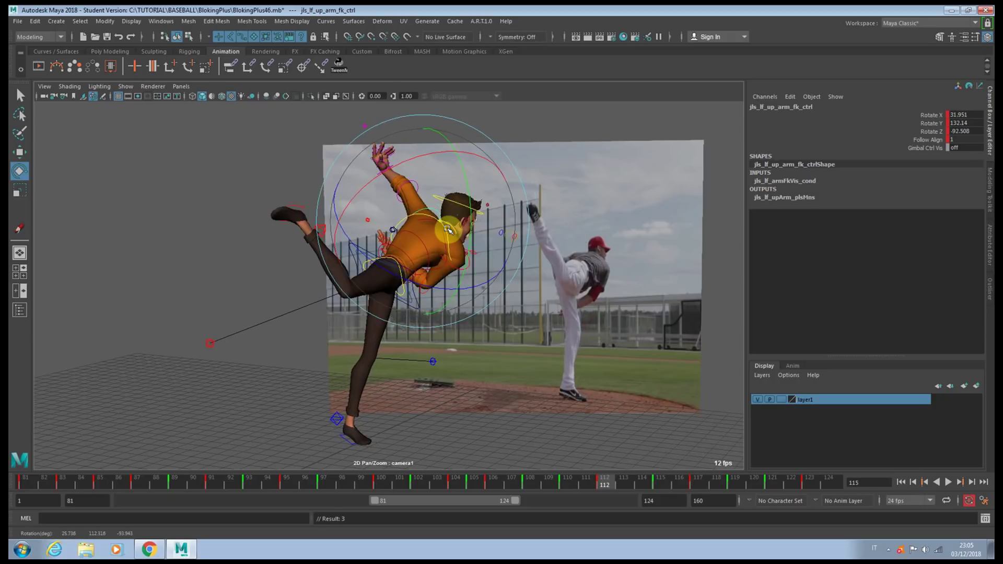
{"action": "key", "text": "period"}
{"action": "key", "text": "period"}
- On frame 119, rotate the left upper arm FK control to about 26.5, 86.3, -75.4 and compare it with frames 117, 121 and 123
{"action": "key", "text": "period"}
{"action": "key", "text": "period"}
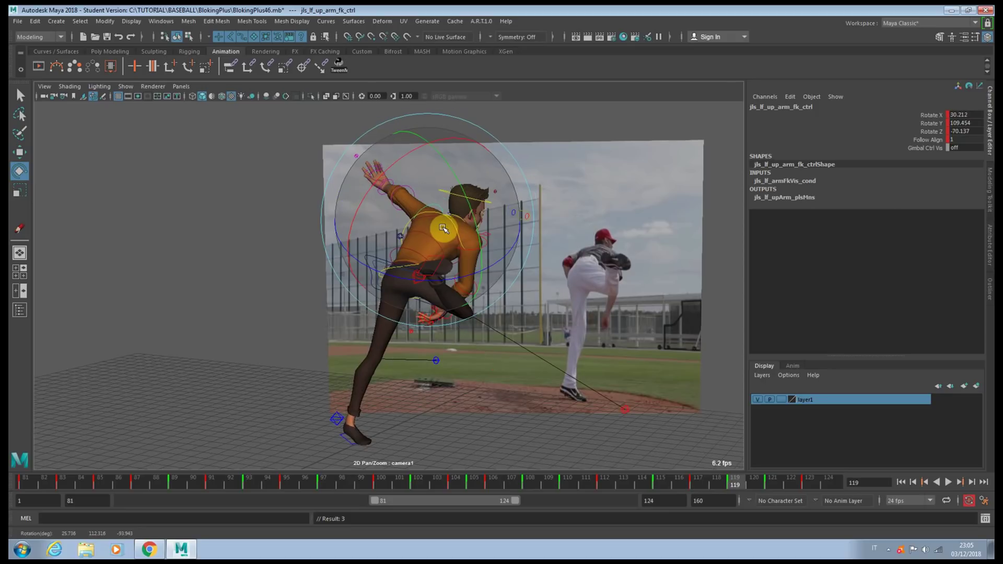
{"action": "left_click_drag", "start_coordinate": [439, 215], "coordinate": [437, 209]}
{"action": "key", "text": "comma"}
{"action": "key", "text": "period"}
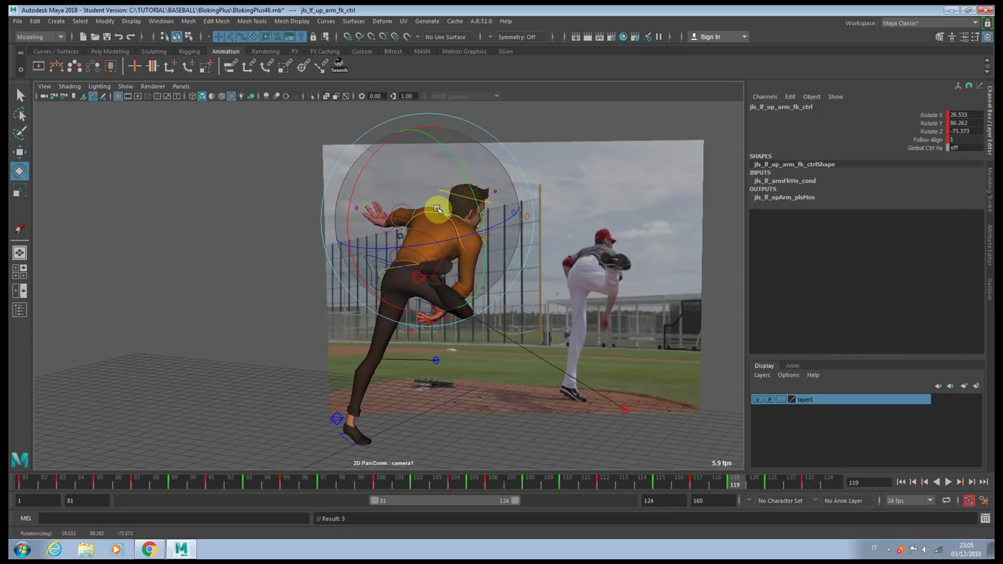
{"action": "key", "text": "period"}
{"action": "key", "text": "period"}
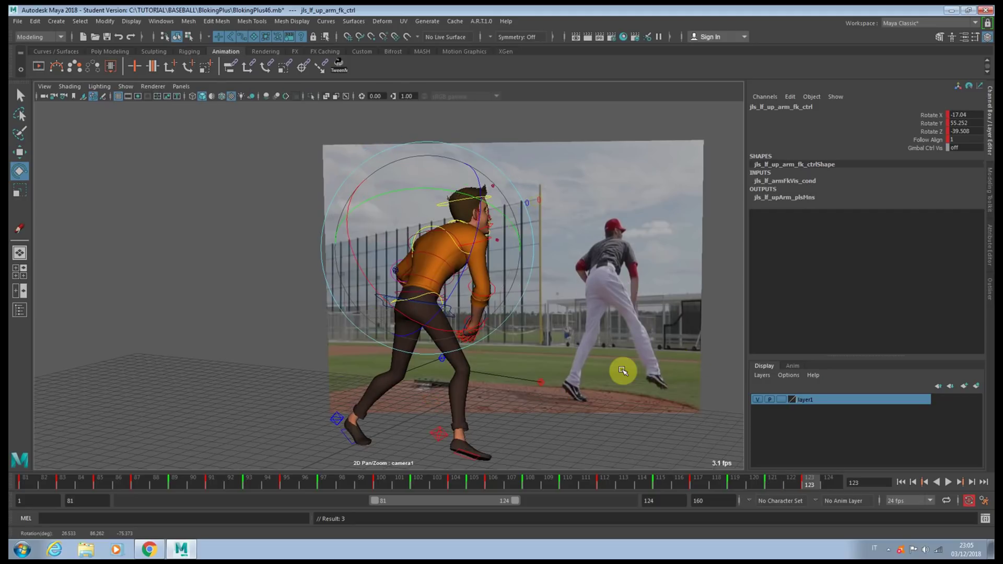
{"action": "key", "text": "comma"}
{"action": "key", "text": "period"}
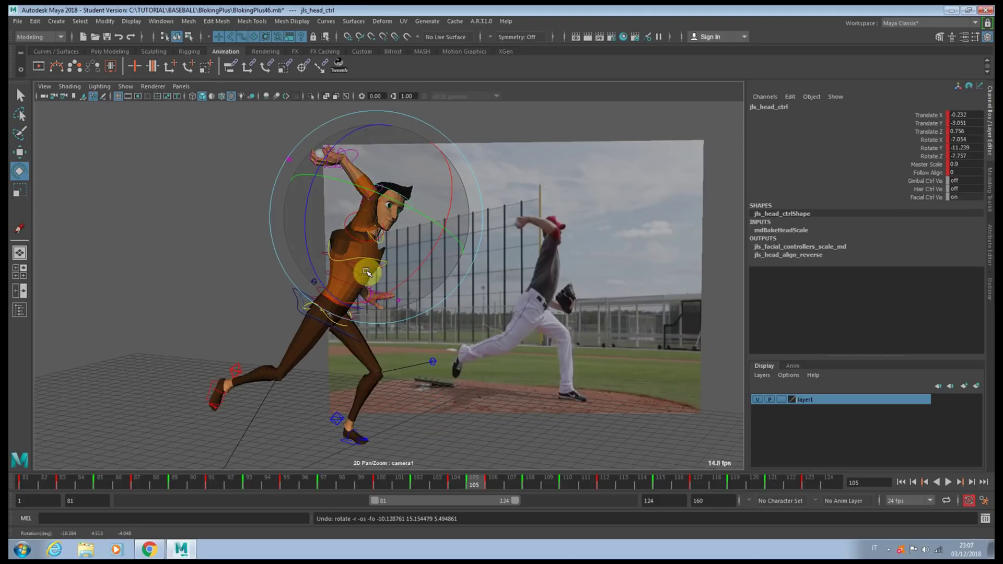
- On frame 105, rotate the head control to about -25.0, 17.9, -4.0
{"action": "left_click_drag", "start_coordinate": [366, 271], "coordinate": [411, 265]}
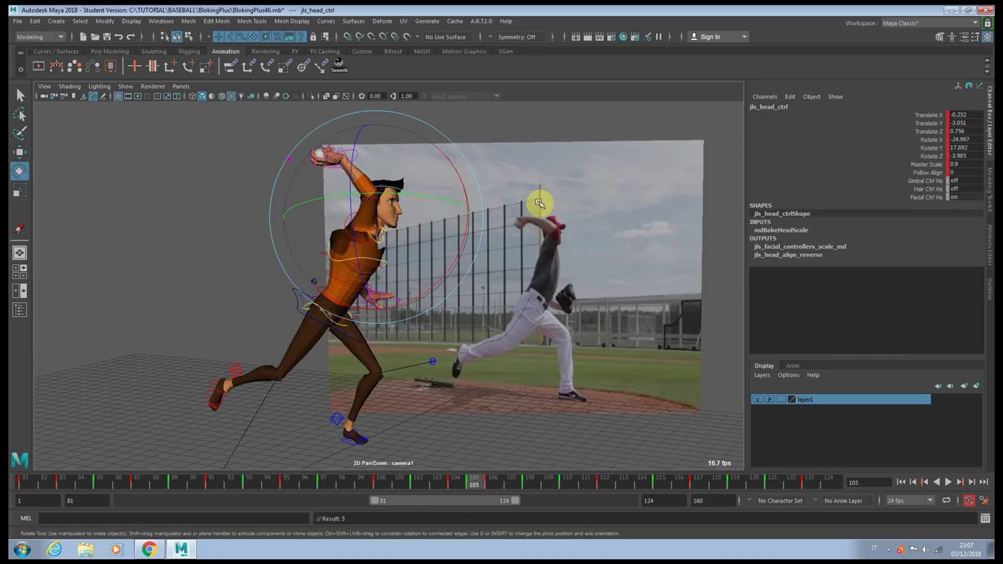
- On frame 104, rotate the lower neck control to about -3.7, 6.1, -4.1
{"action": "key", "text": "q"}
{"action": "left_click", "coordinate": [358, 227]}
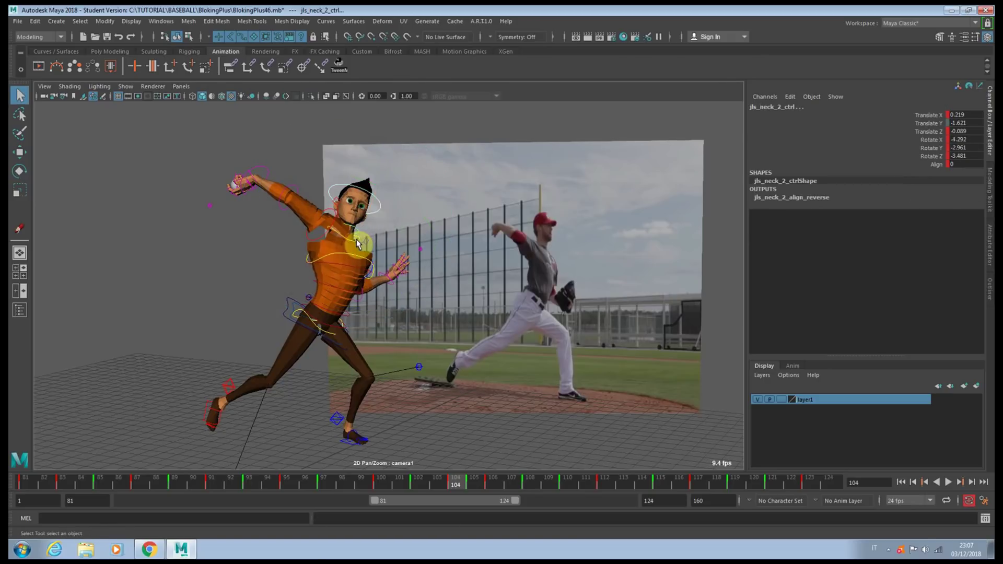
{"action": "key", "text": "e"}
{"action": "left_click_drag", "start_coordinate": [368, 225], "coordinate": [379, 226]}
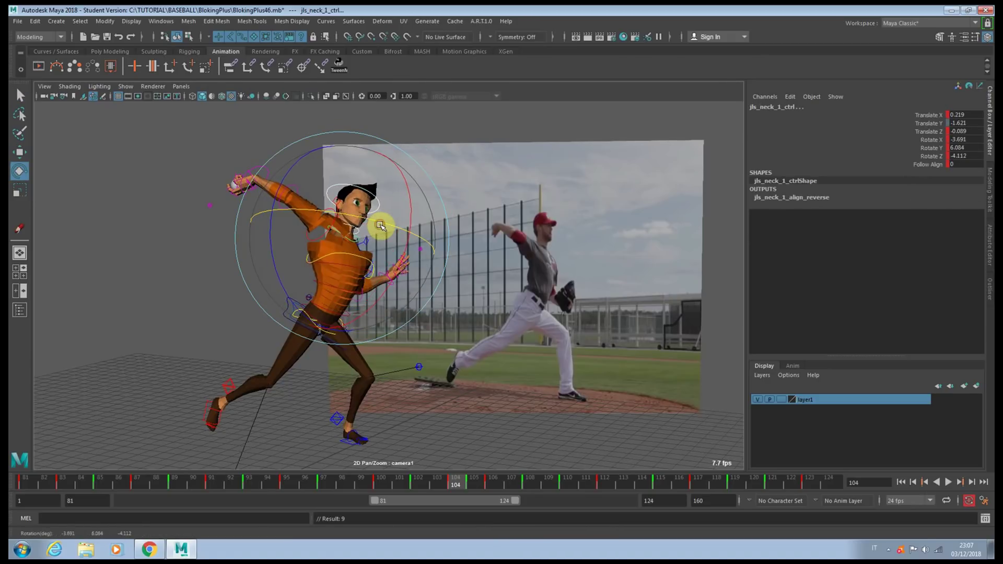
- Refine the head control's rotation on frame 104 and rotate it to about 2.6, 21.2, -7.0 on frame 102
{"action": "left_click", "coordinate": [282, 126]}
{"action": "left_click", "coordinate": [332, 224]}
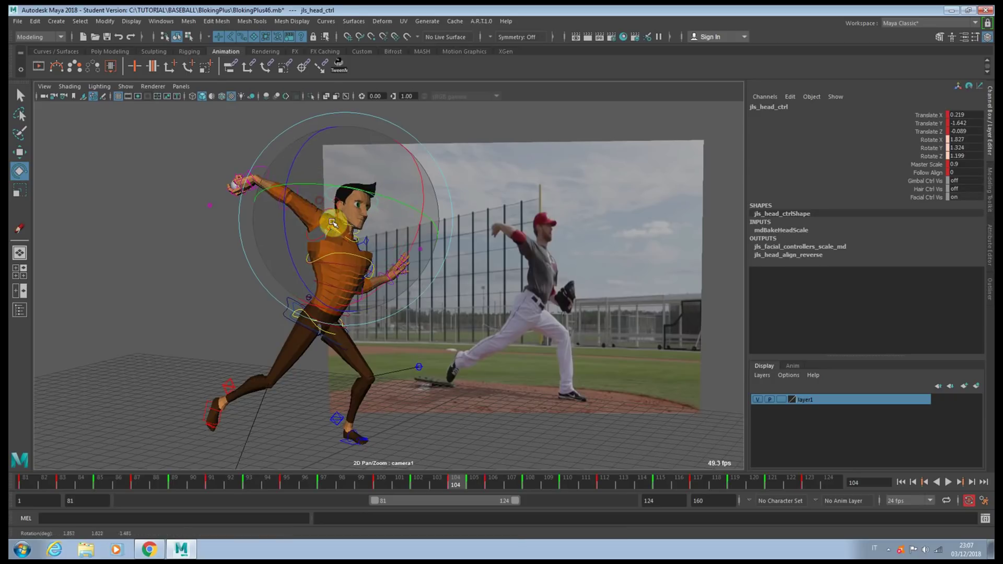
{"action": "left_click_drag", "start_coordinate": [332, 223], "coordinate": [393, 265]}
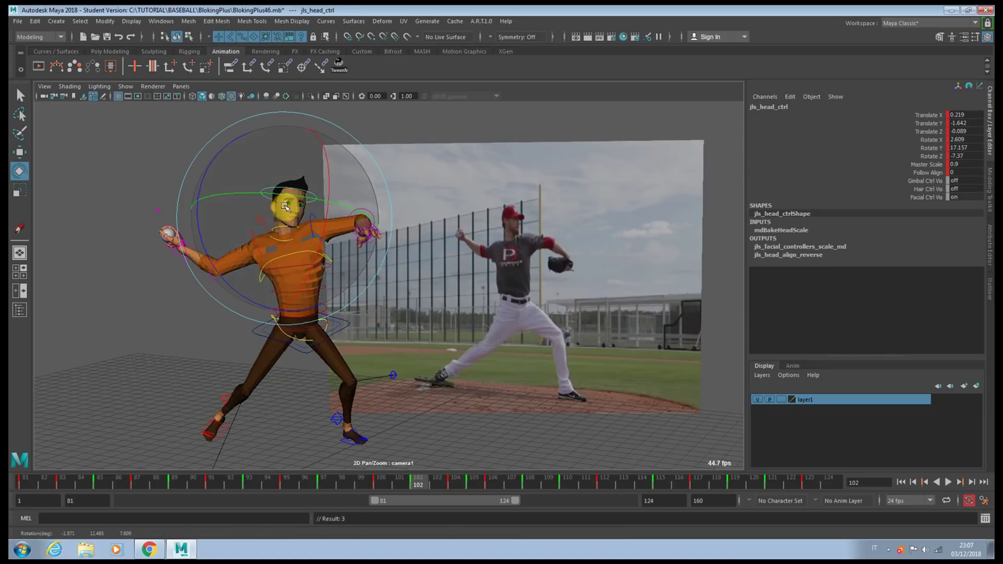
{"action": "key", "text": "."}
{"action": "left_click_drag", "start_coordinate": [280, 208], "coordinate": [289, 206]}
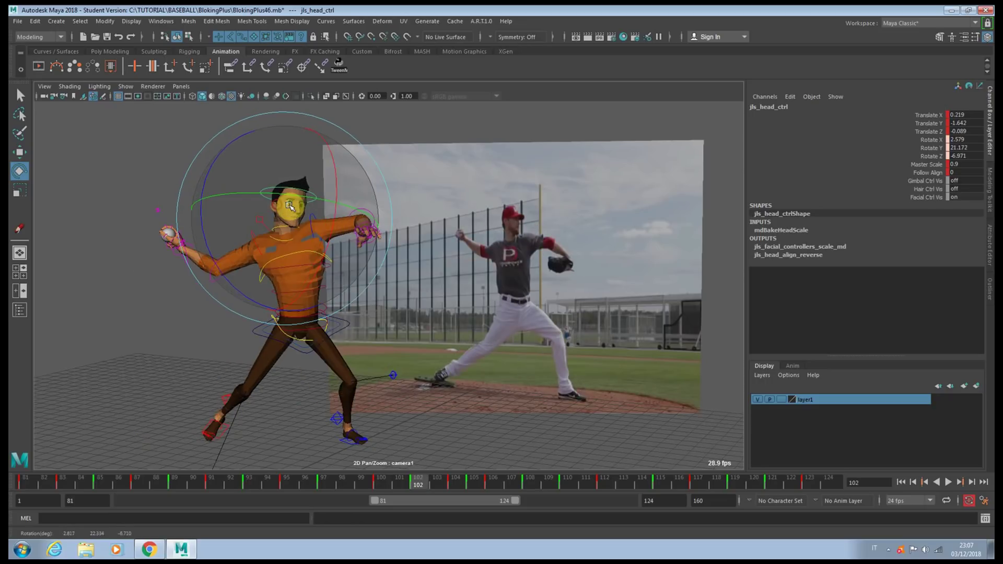
- On frame 108, rotate the head control to about -24.0, -1.7, -5.5
{"action": "key", "text": "."}
{"action": "key", "text": "."}
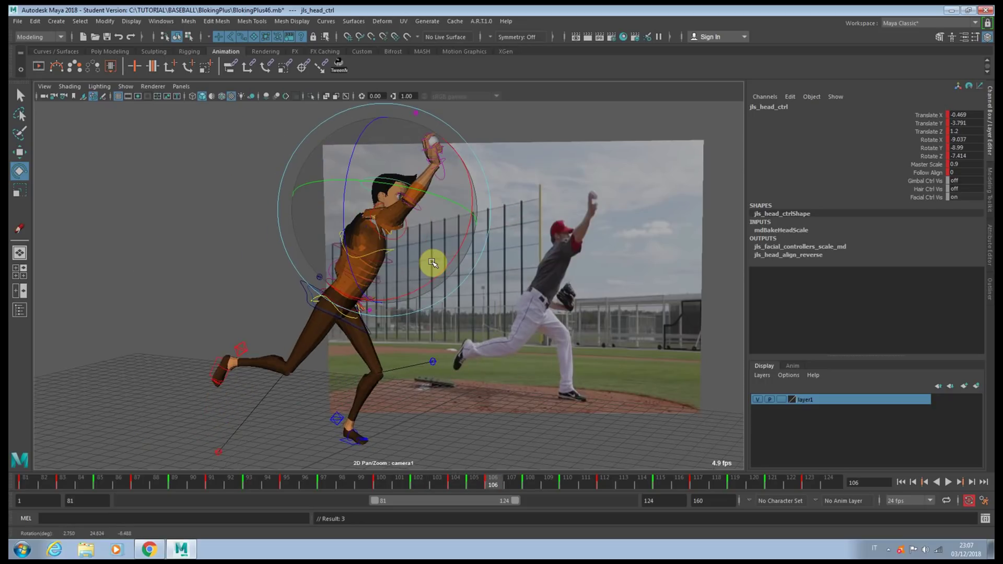
{"action": "key", "text": "."}
{"action": "key", "text": "."}
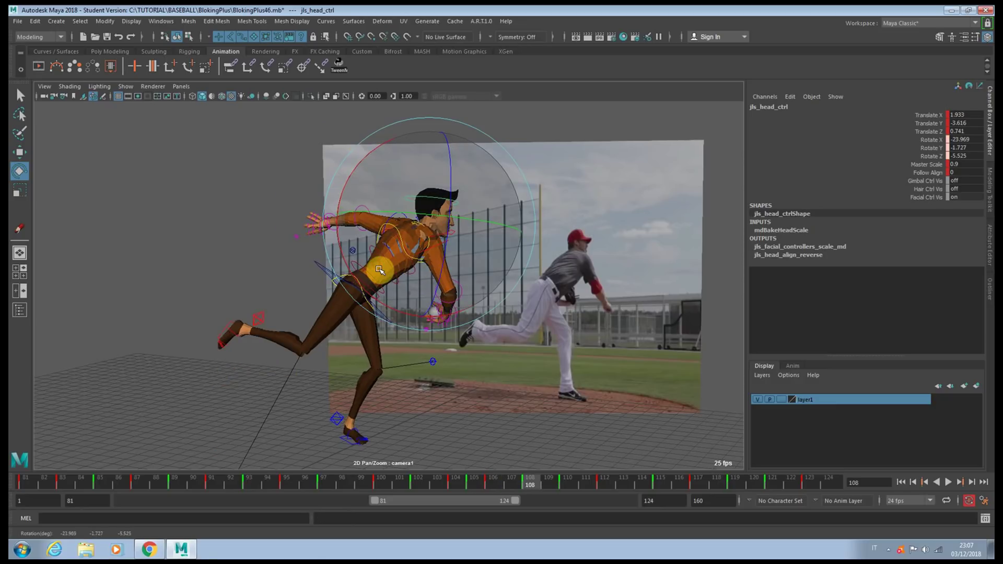
- On frame 110, rotate the head control to about -25.9, -1.9, -5.6 and compare it with frame 108
{"action": "key", "text": "."}
{"action": "key", "text": "."}
{"action": "key", "text": "."}
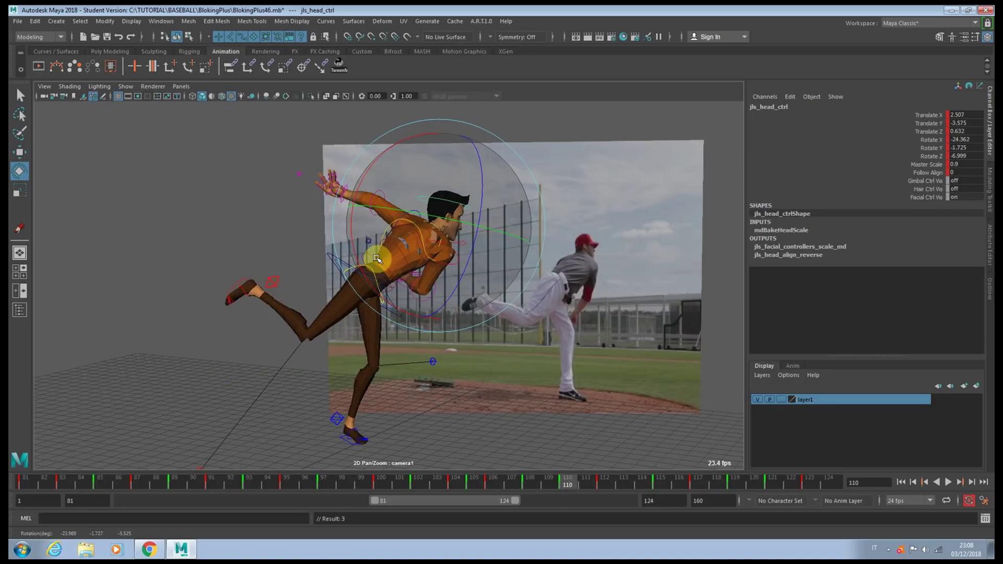
{"action": "left_click_drag", "start_coordinate": [378, 261], "coordinate": [398, 253]}
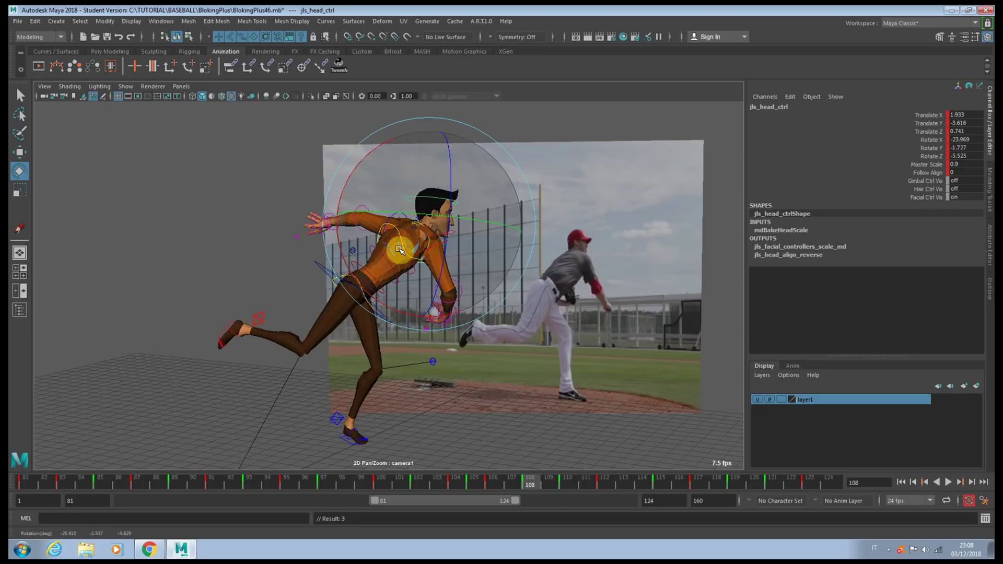
- On frame 112, rotate the head control to about -35.2 in X and compare it with frame 110
{"action": "key", "text": "."}
{"action": "key", "text": "."}
{"action": "key", "text": "."}
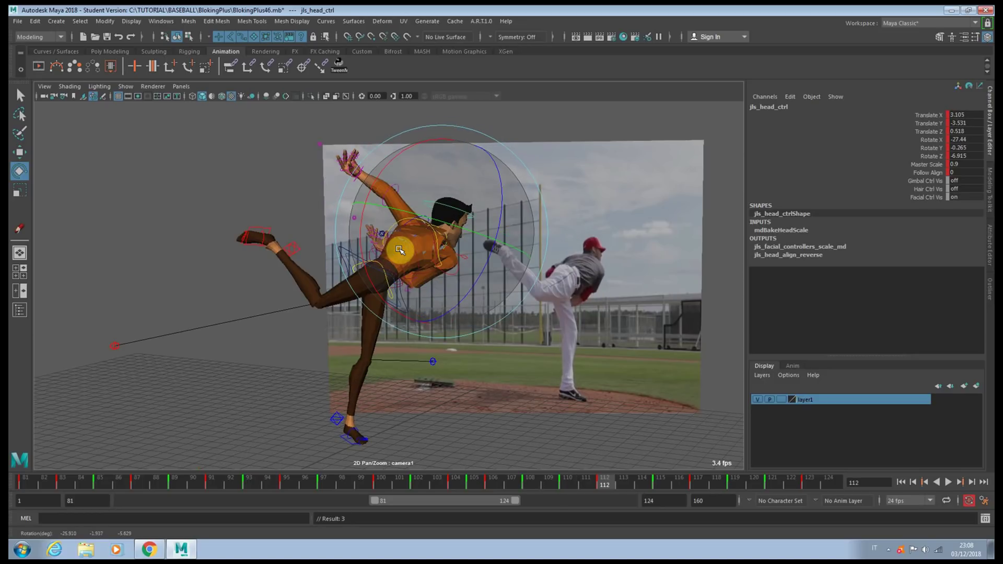
{"action": "left_click_drag", "start_coordinate": [361, 238], "coordinate": [365, 251]}
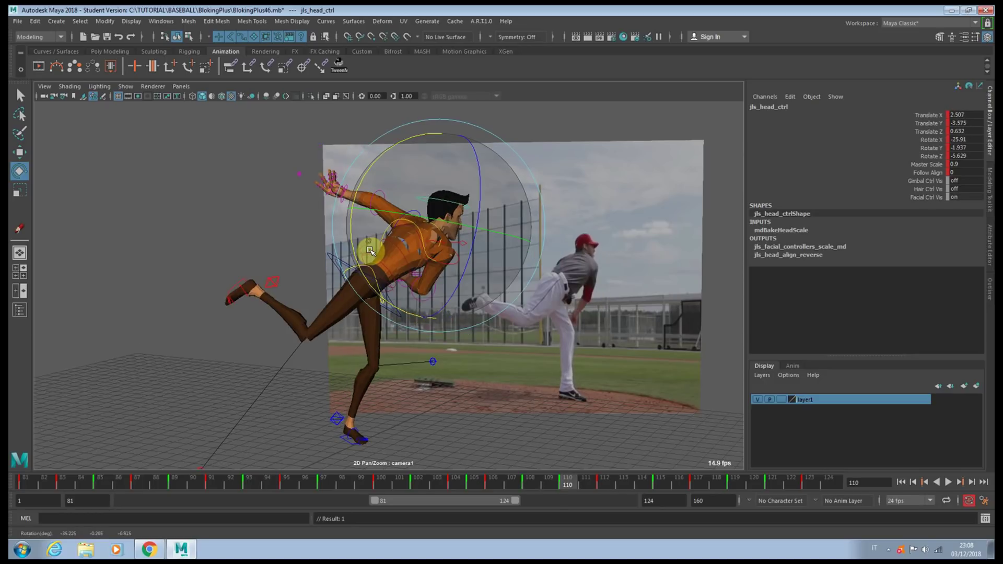
{"action": "key", "text": "."}
{"action": "key", "text": "."}
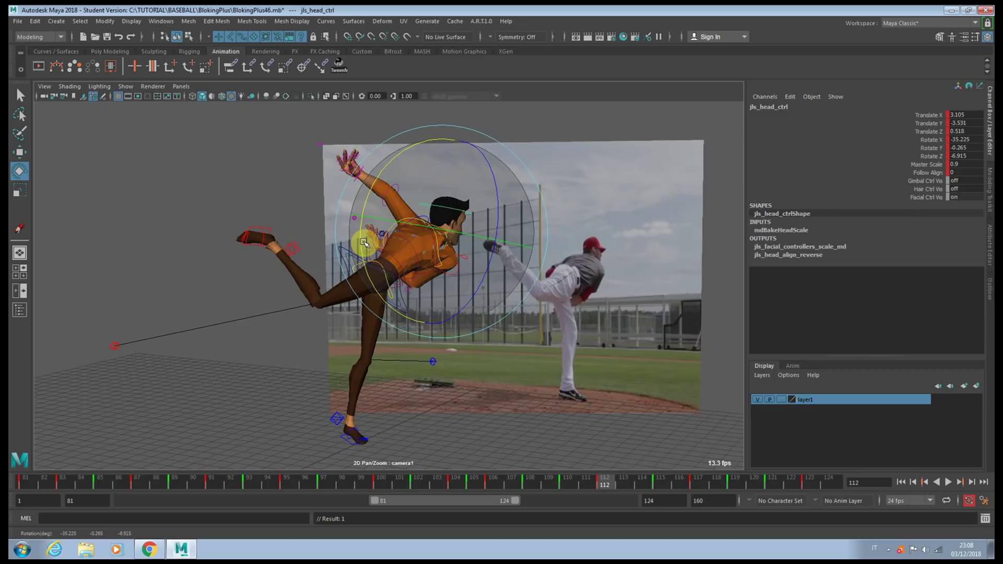
- On frame 117, rotate the head control to about -17.4, -3.6, 5.0
{"action": "key", "text": "."}
{"action": "key", "text": "."}
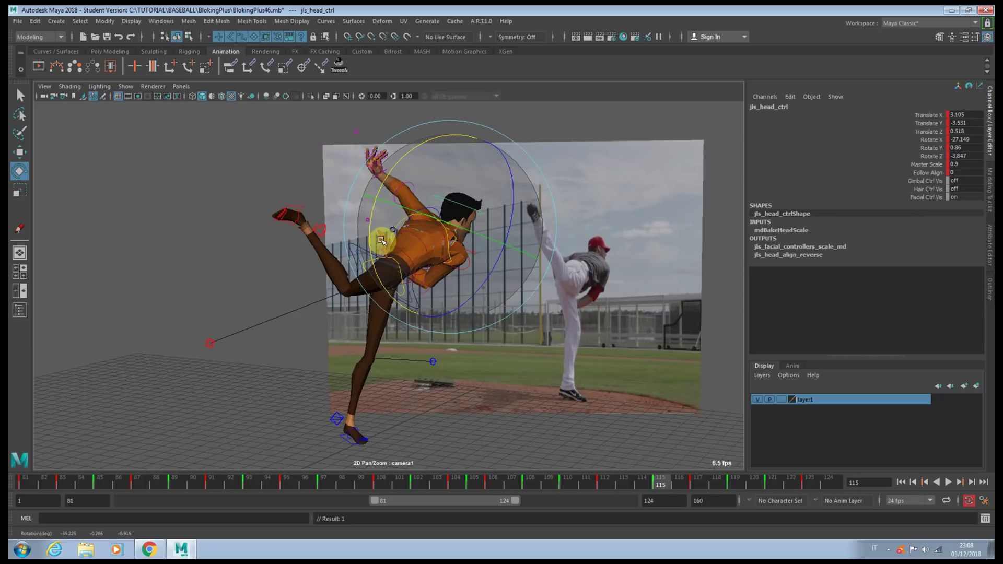
{"action": "key", "text": "."}
{"action": "key", "text": "."}
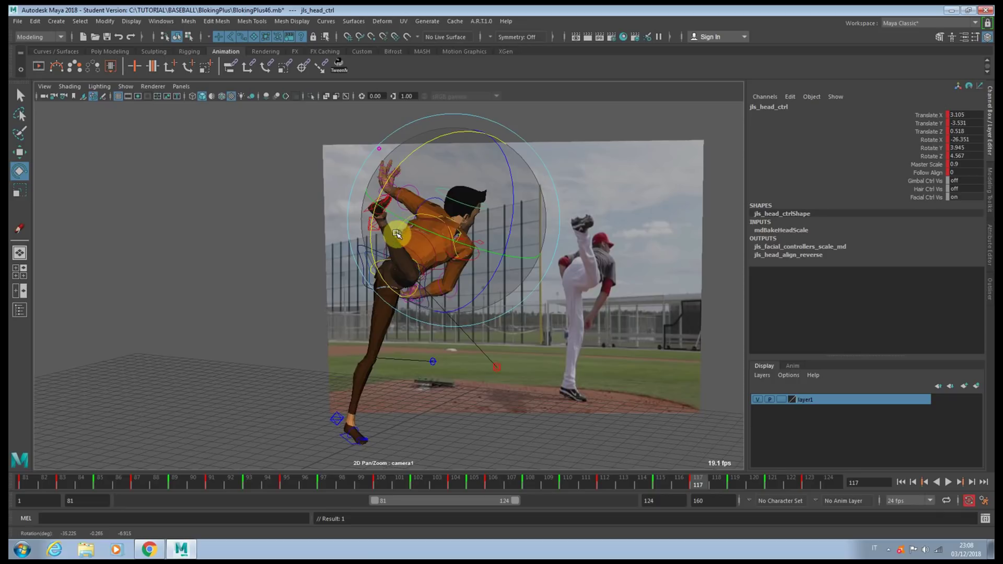
{"action": "key", "text": "."}
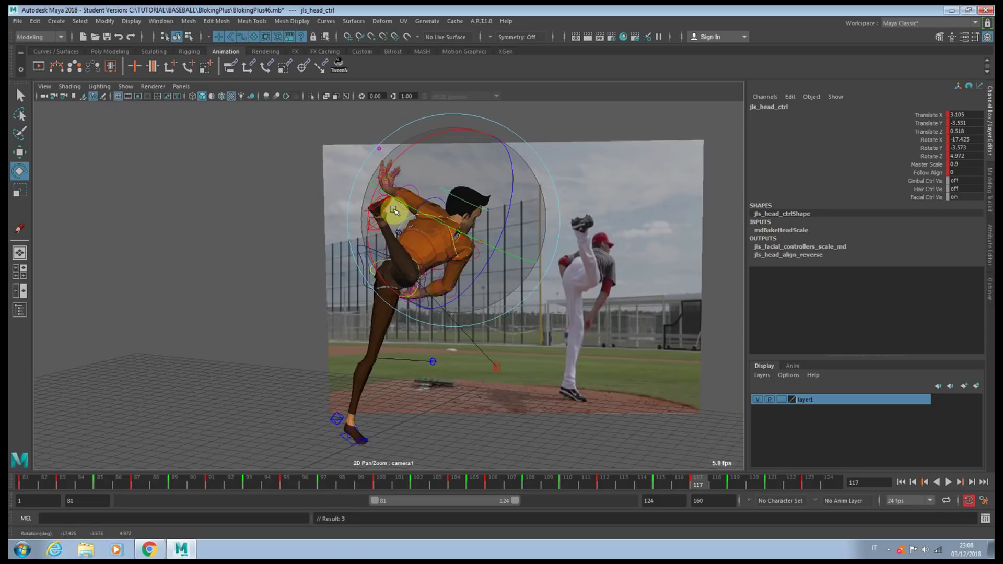
- Review the head control's pose on frames 119 and 123 against the reference footage
{"action": "key", "text": "."}
{"action": "key", "text": "."}
{"action": "key", "text": "."}
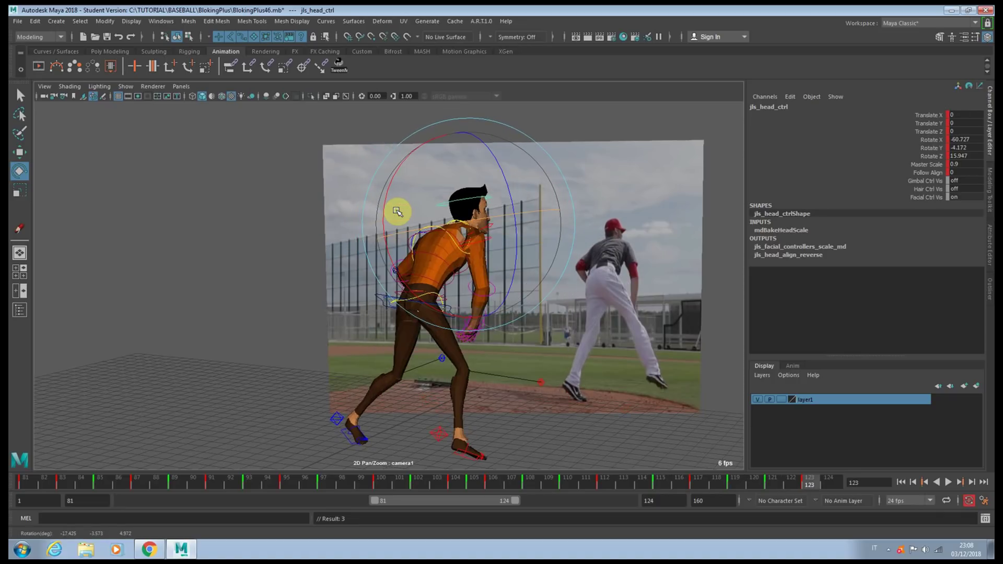
{"action": "key", "text": "."}
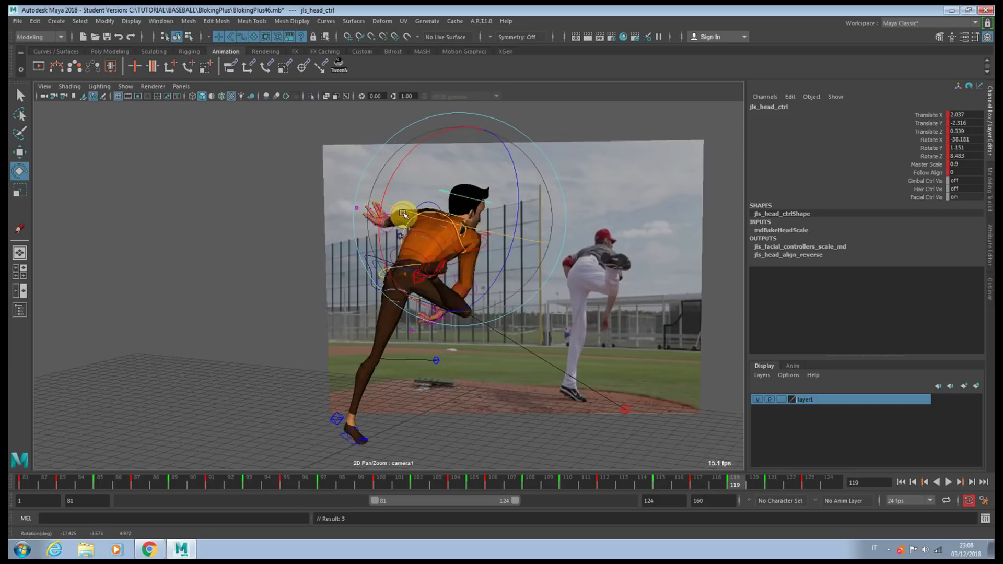
{"action": "key", "text": "."}
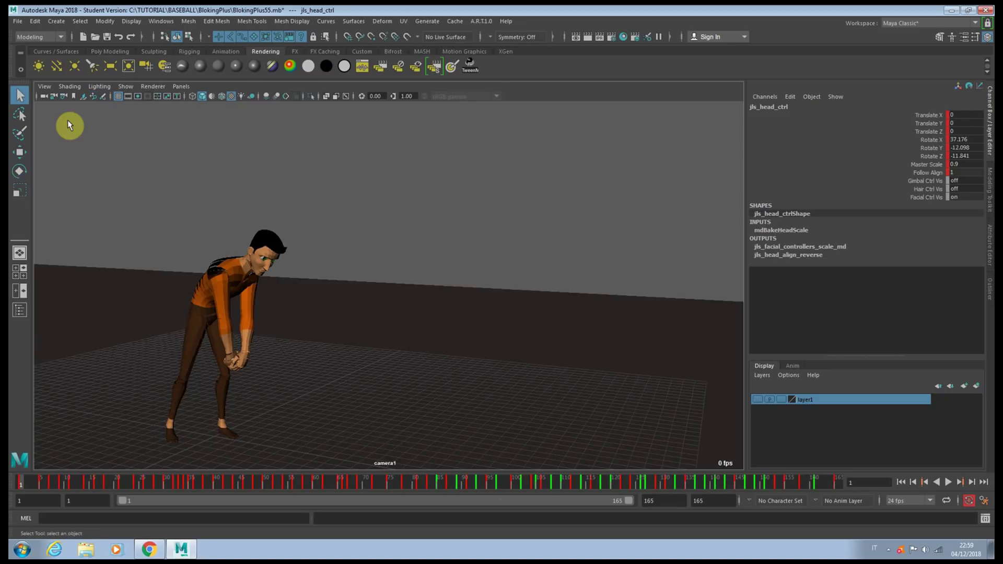